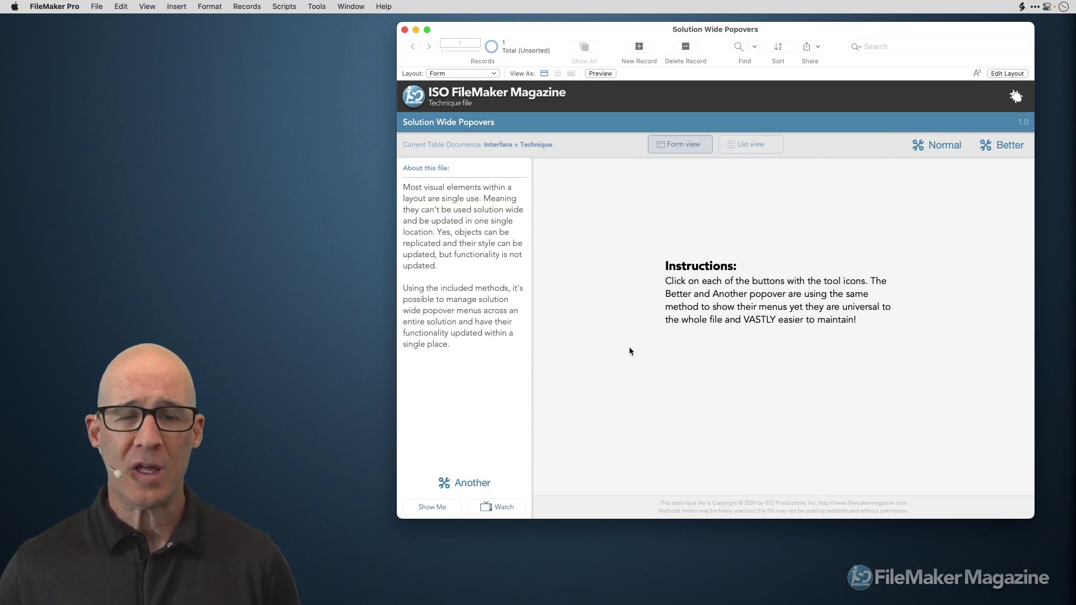
Step: Open the Another, Normal and Better popovers in Browse mode to compare their menus
click(486, 480)
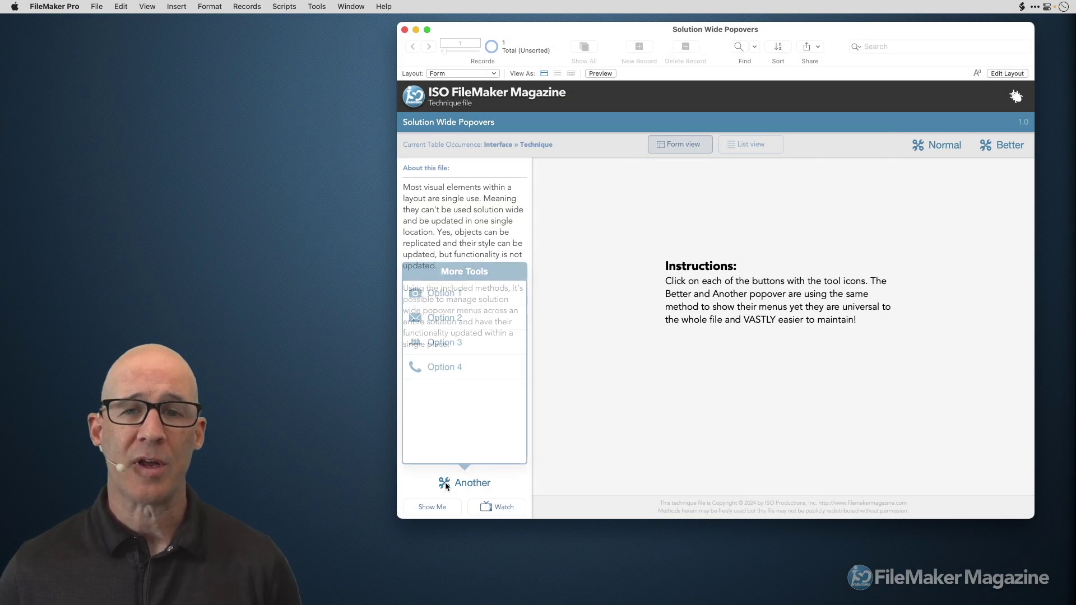
click(948, 146)
click(1008, 147)
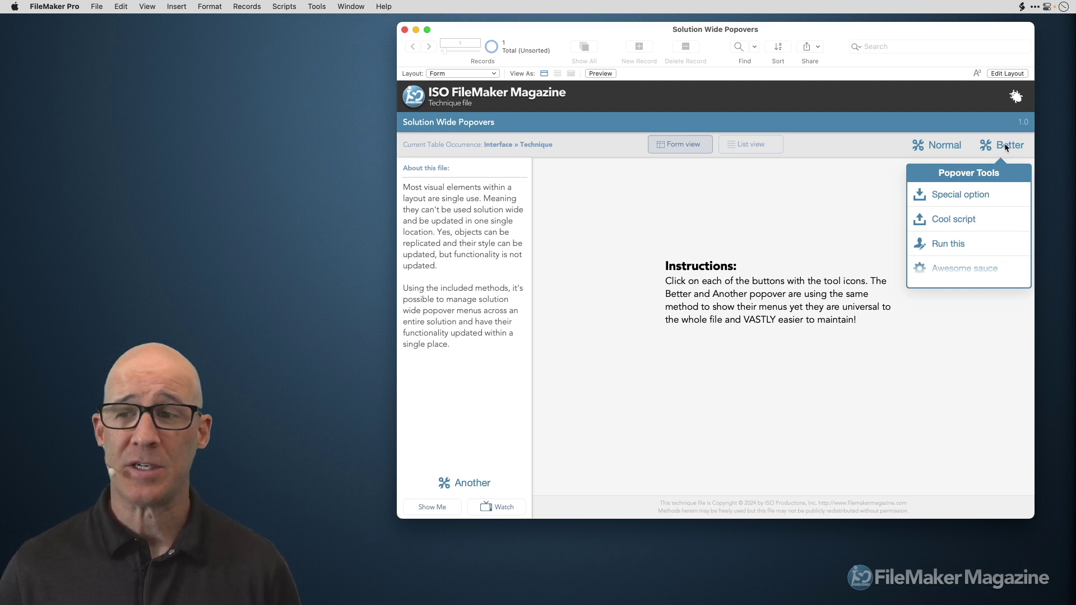
click(941, 146)
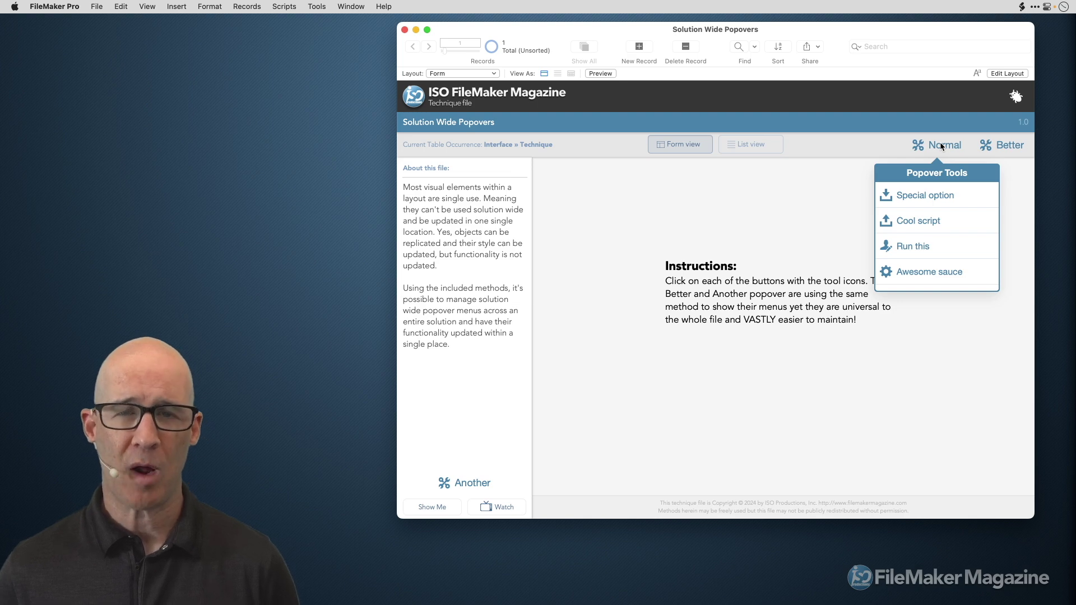
Step: Switch to Layout mode, select the Normal button and check the Button tool's Popover Button option before returning to the selection tool
key(super+l)
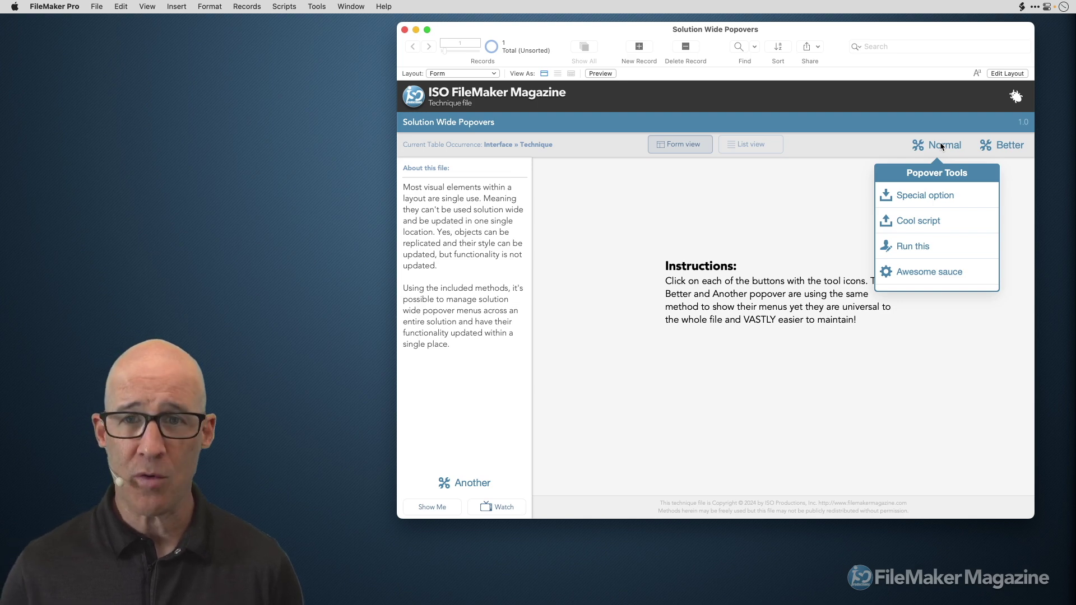
drag(829, 38, 751, 34)
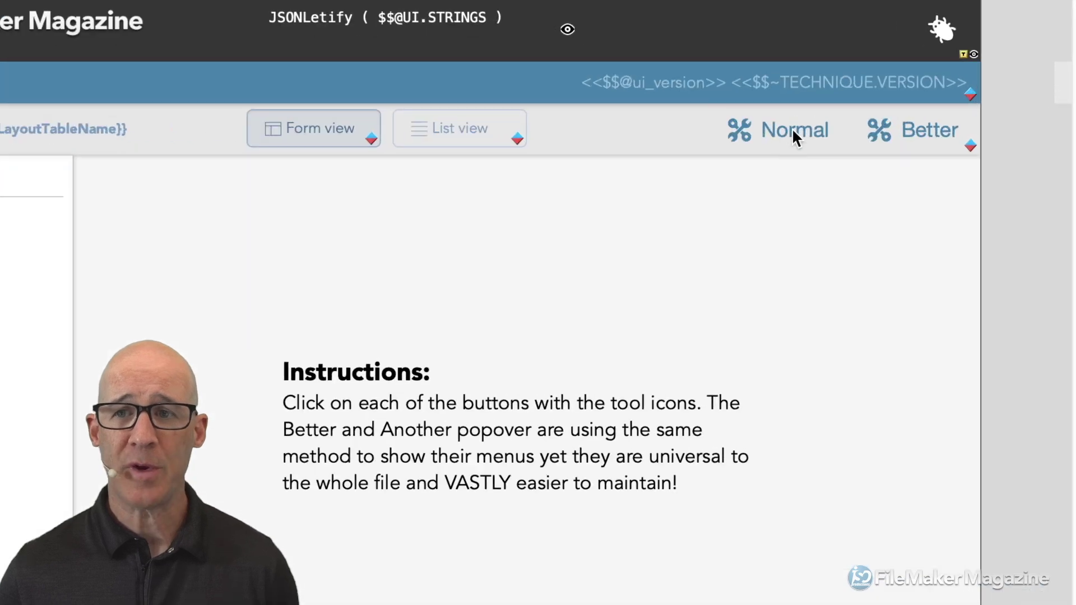
click(796, 136)
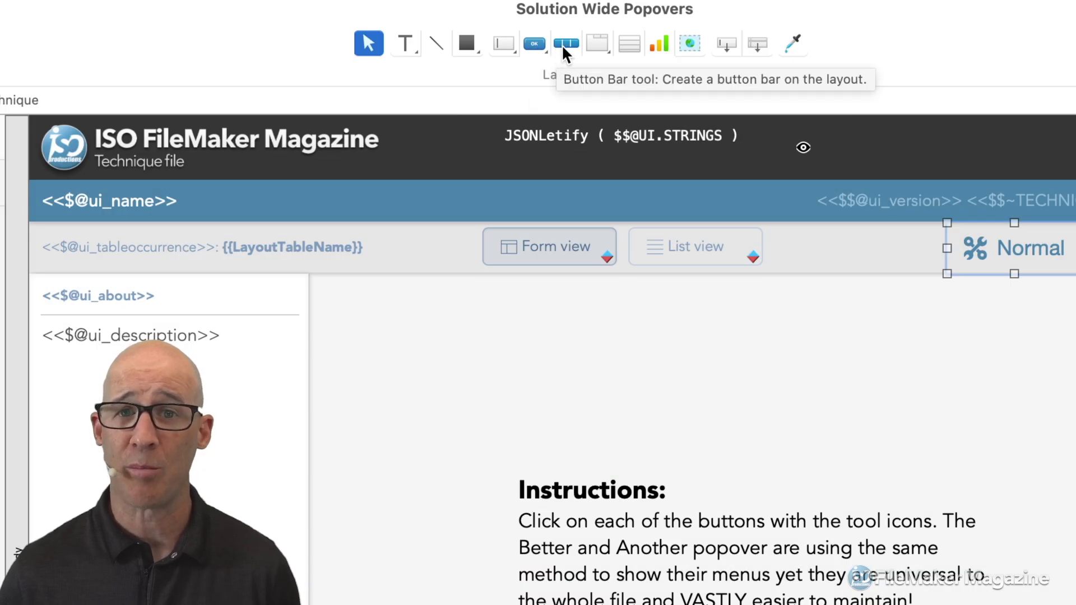
click(532, 47)
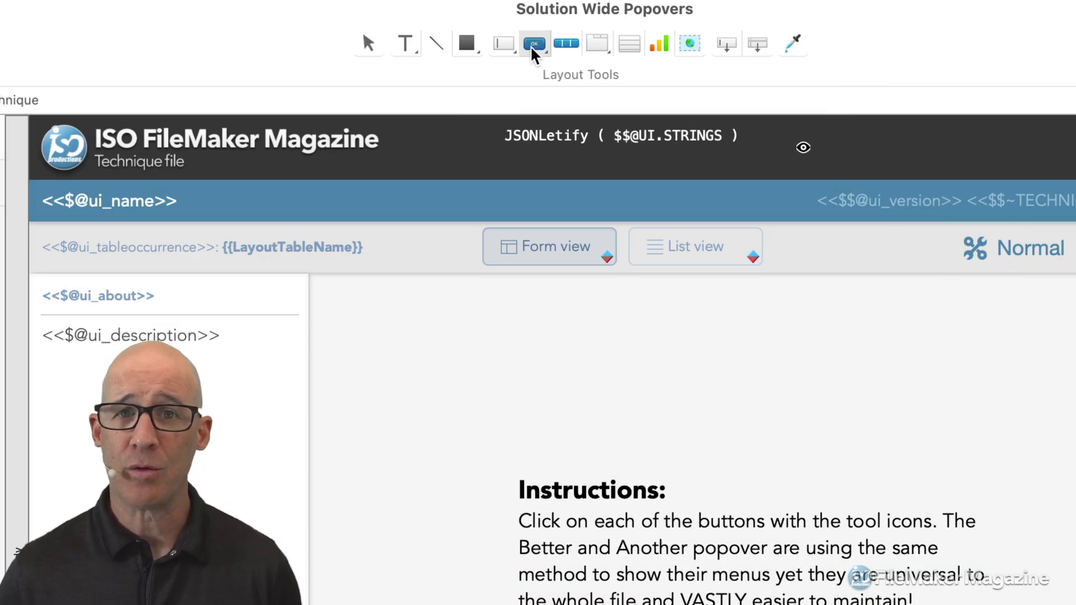
click(532, 50)
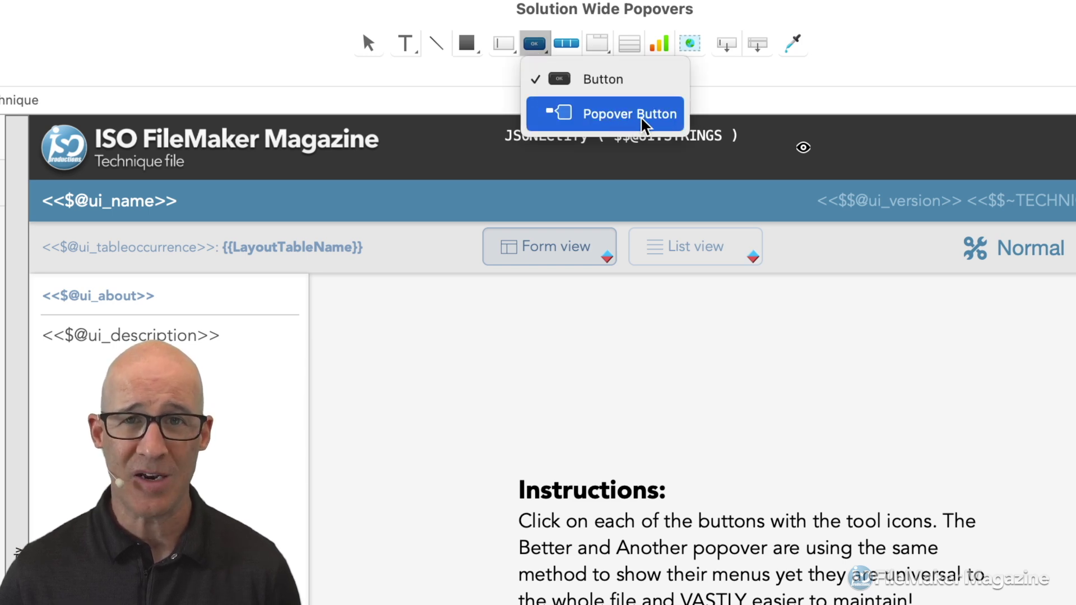
click(572, 53)
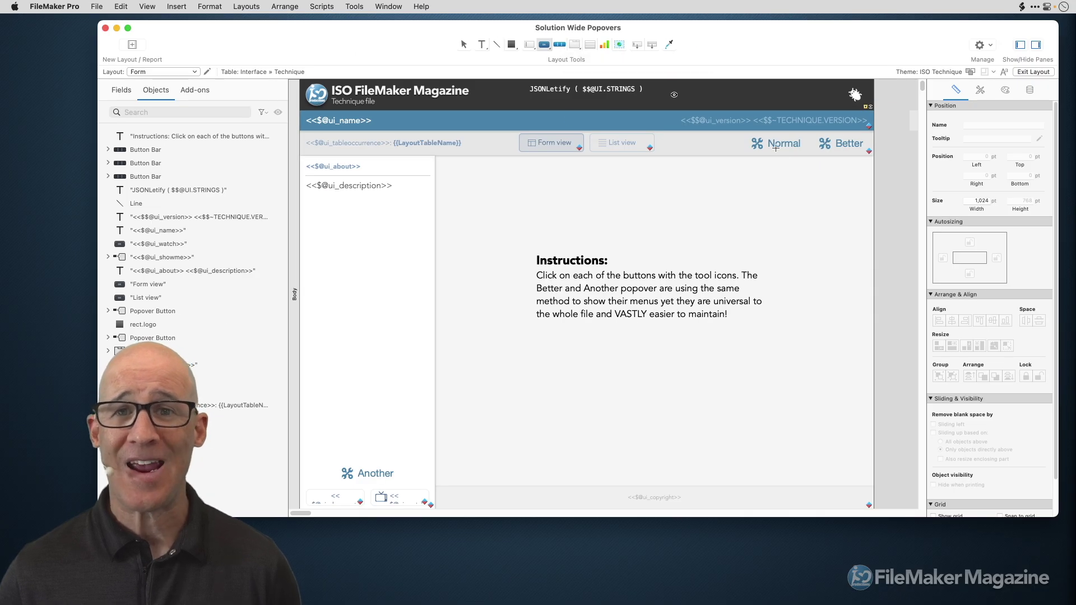
click(464, 45)
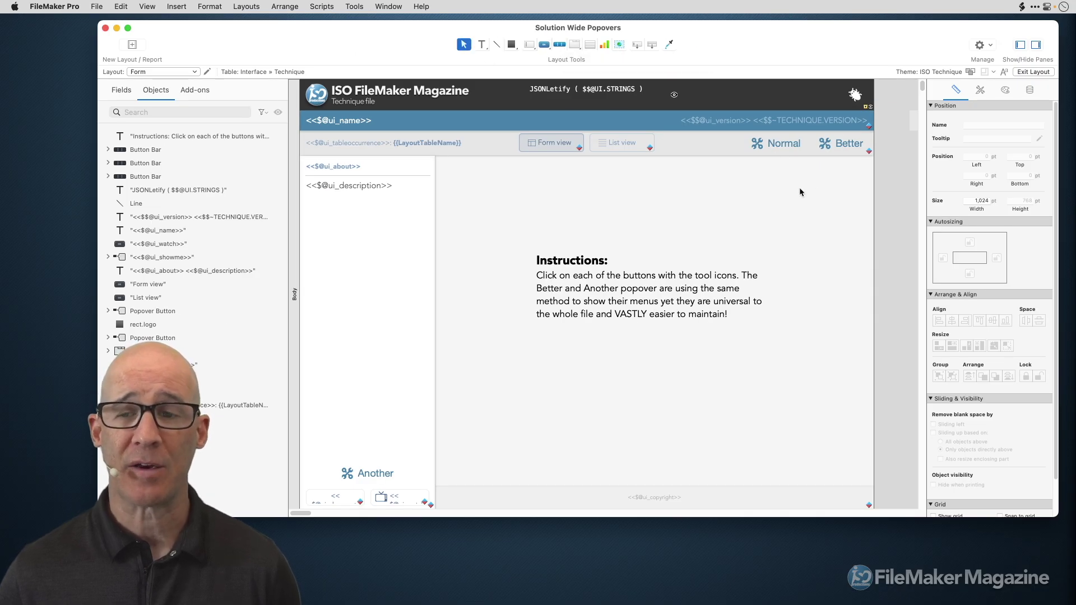
Step: Open the Button Bar Setup for the Normal segment and move the dialog beside its popover
click(778, 147)
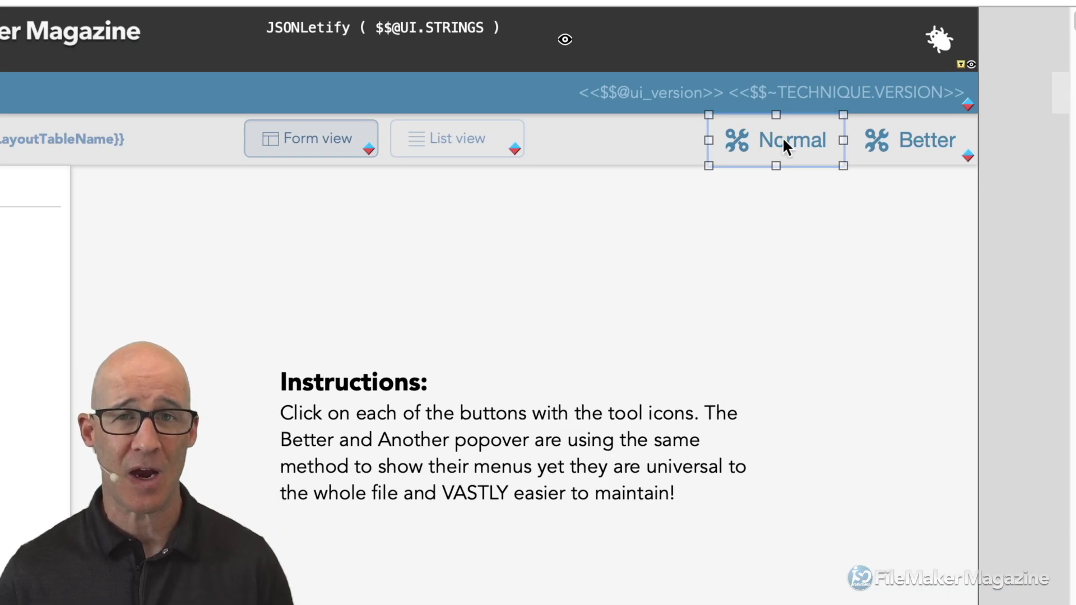
click(783, 140)
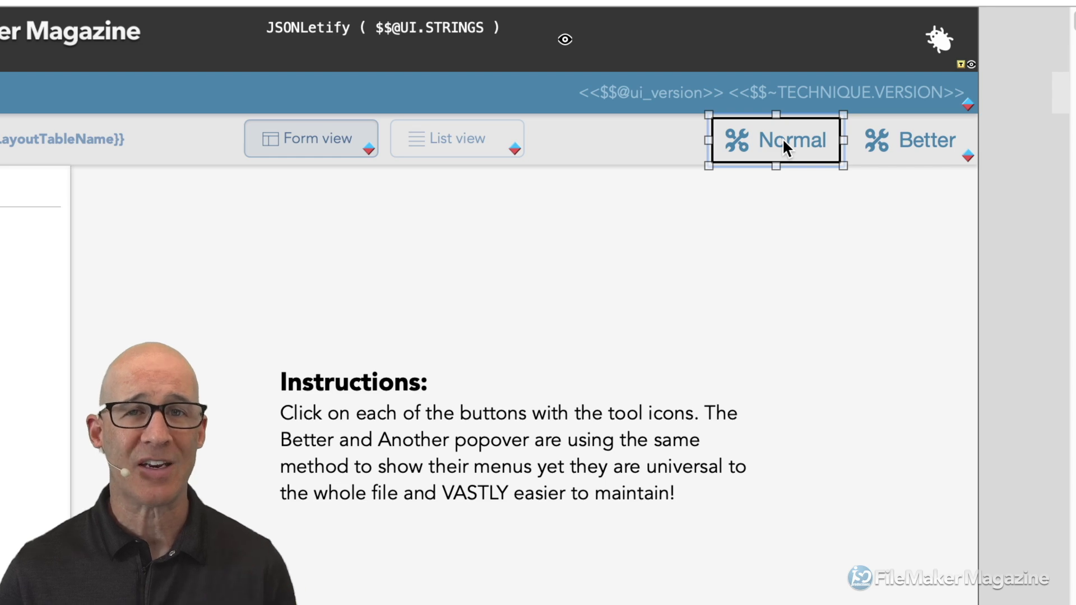
double_click(783, 139)
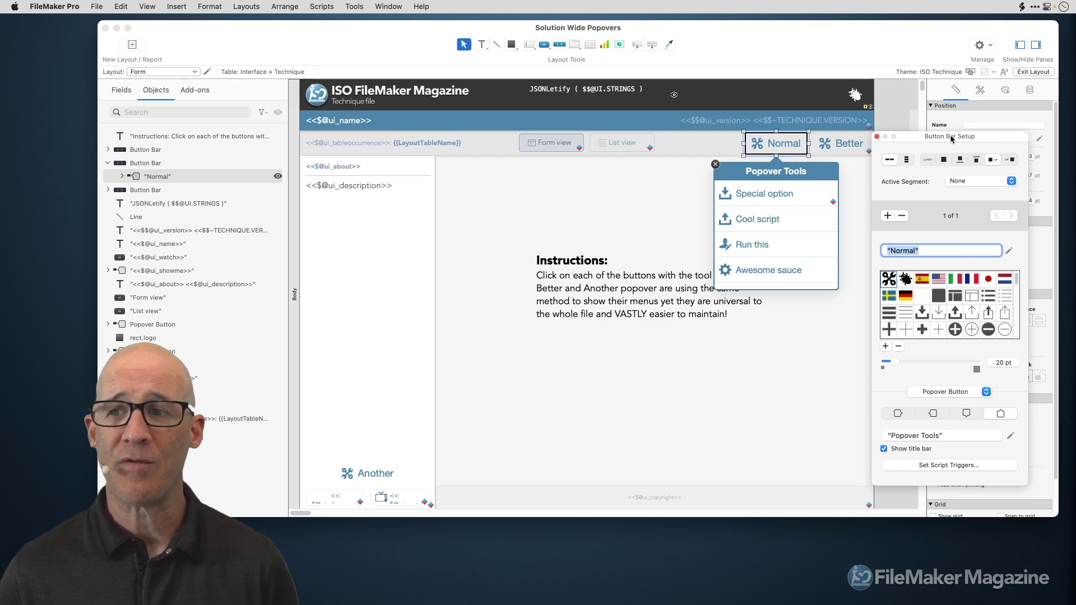
drag(950, 134, 893, 79)
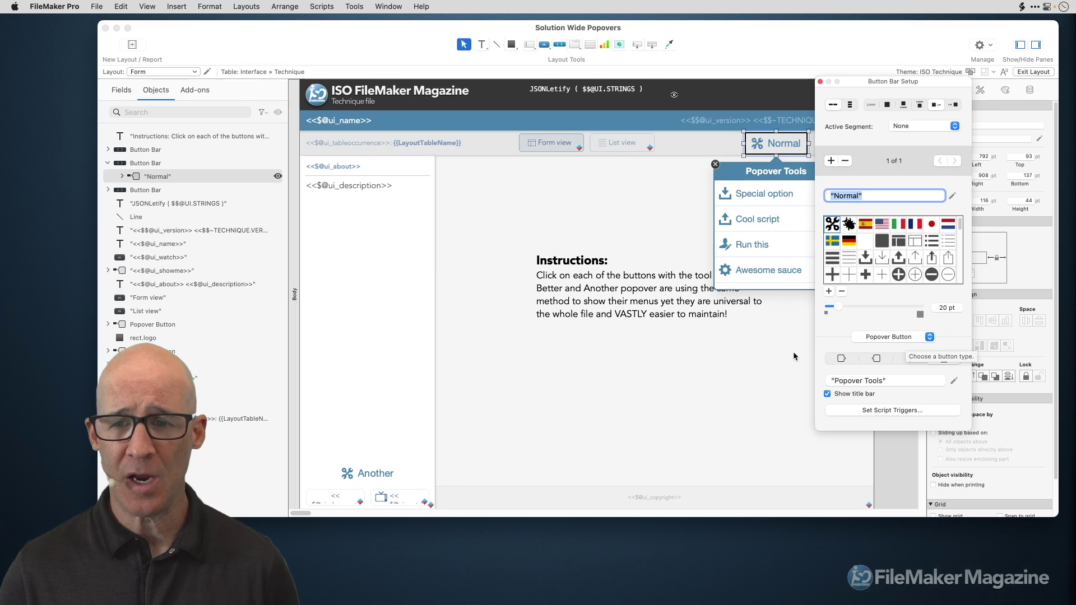
Step: Return to Browse mode and open the Better and Another popovers to view their menus
click(621, 362)
key(super+b)
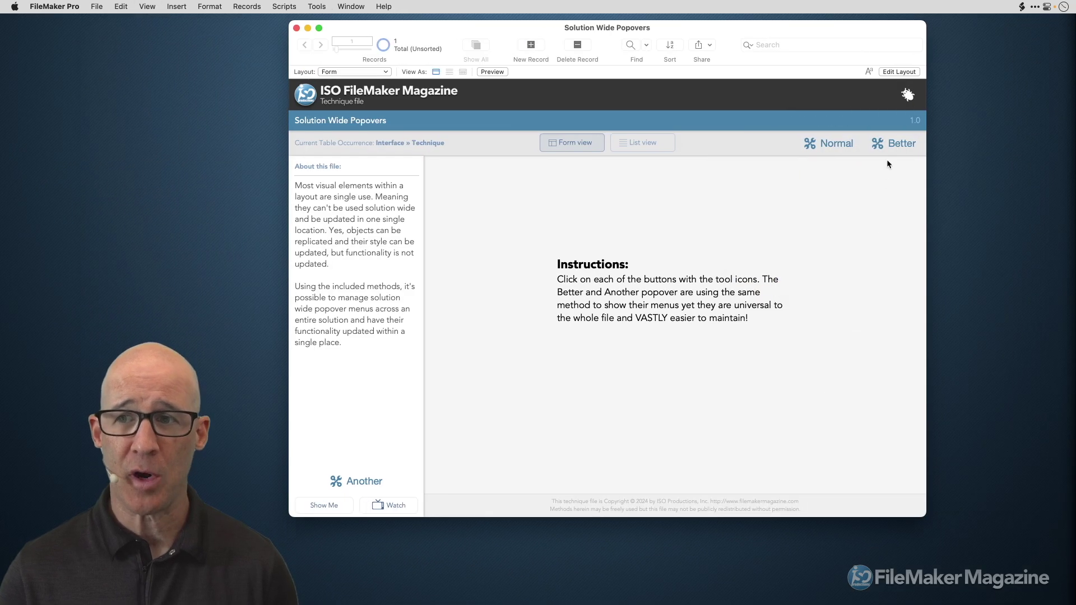
click(893, 145)
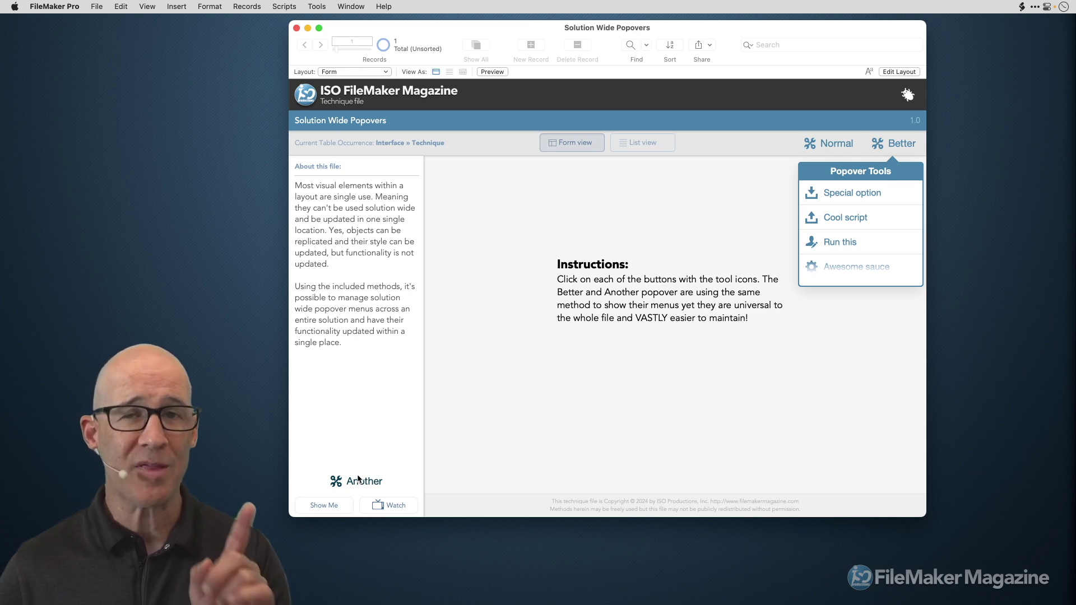
click(358, 481)
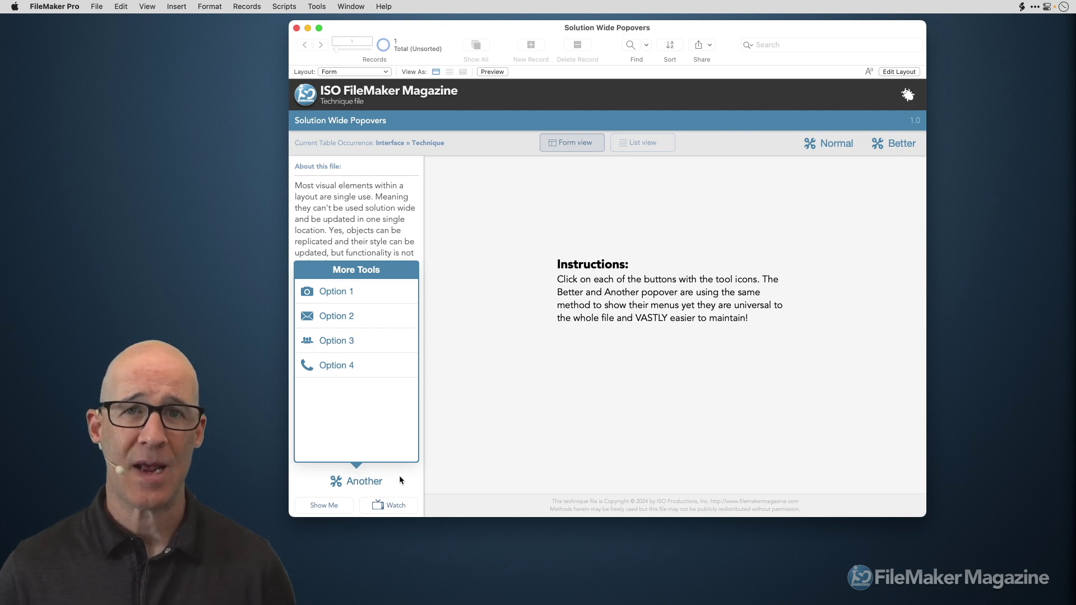
click(668, 433)
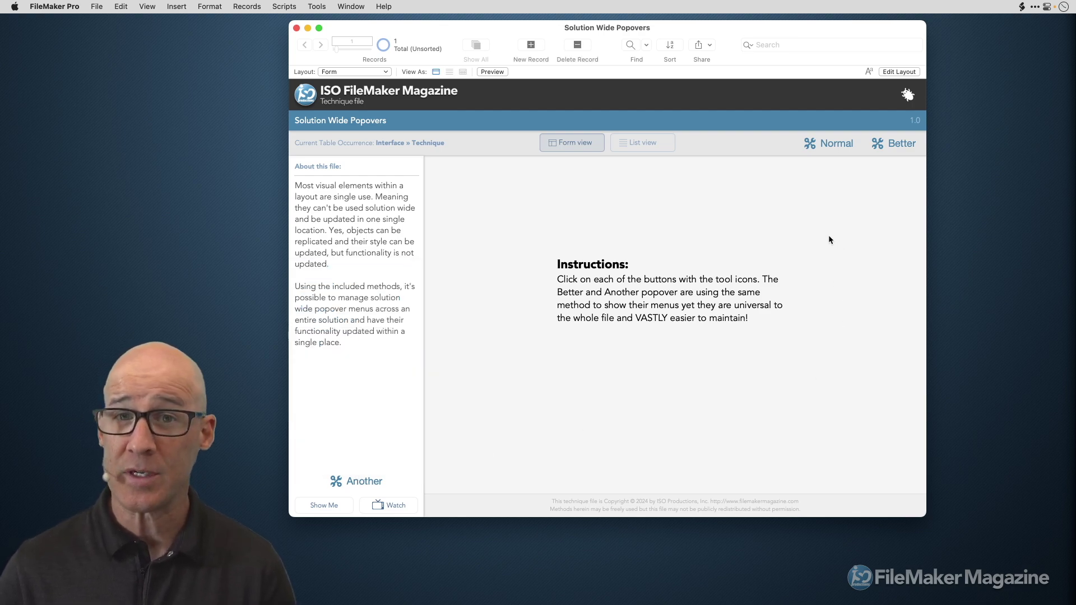
Step: In Layout mode, open the Normal popover and examine the style of its menu button bar and the Special option segment
key(super+l)
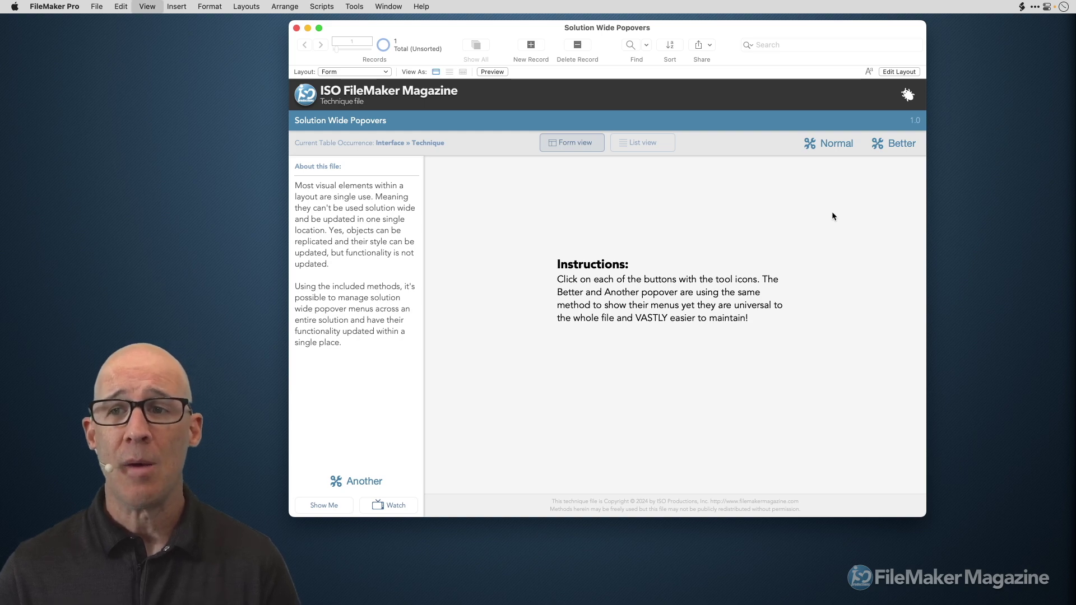
click(787, 145)
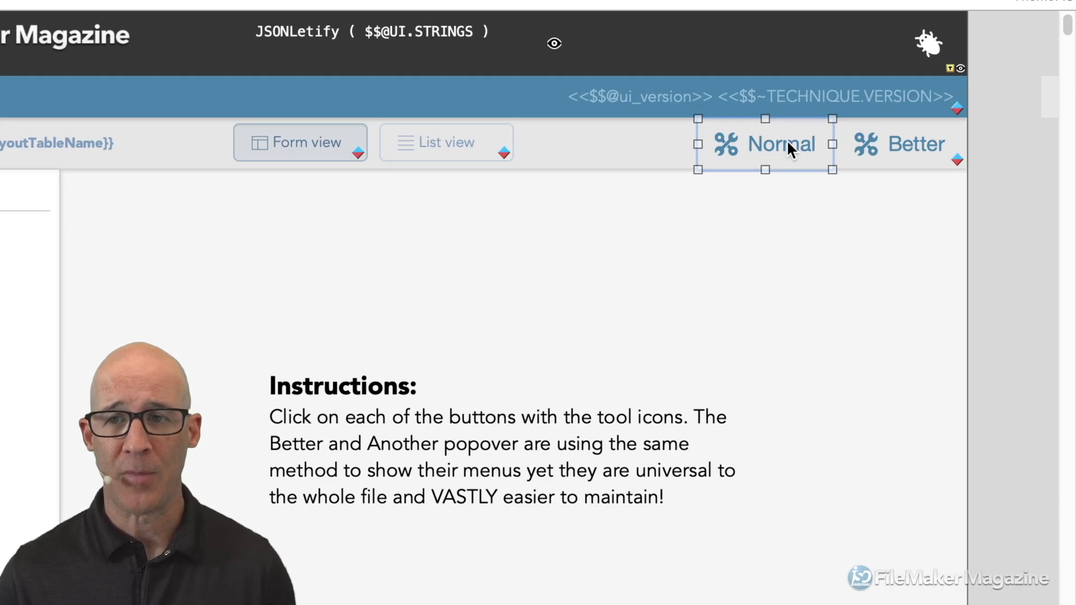
click(788, 146)
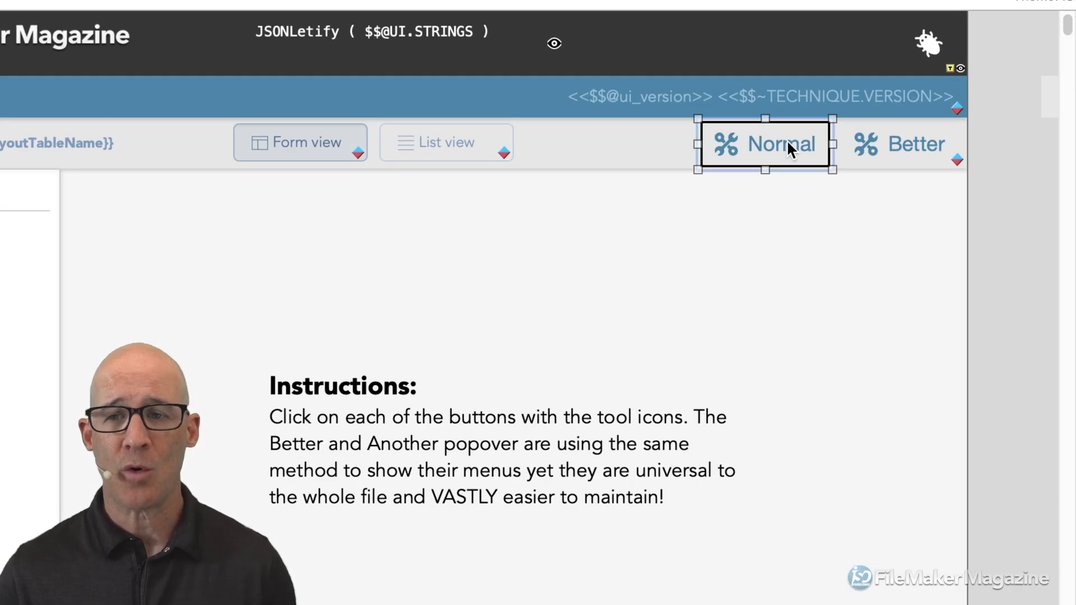
click(781, 248)
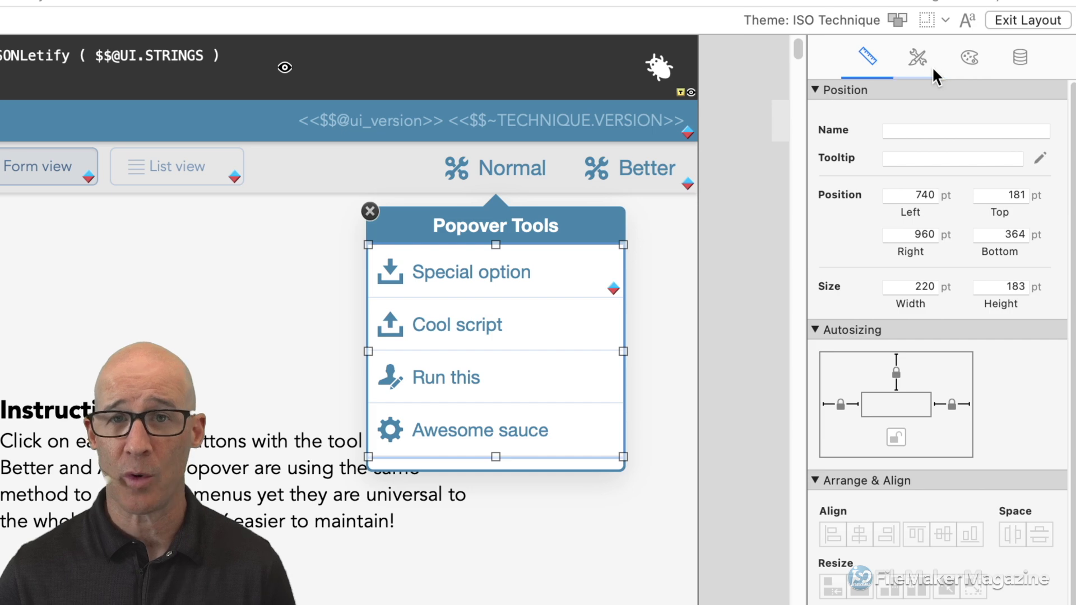
click(967, 60)
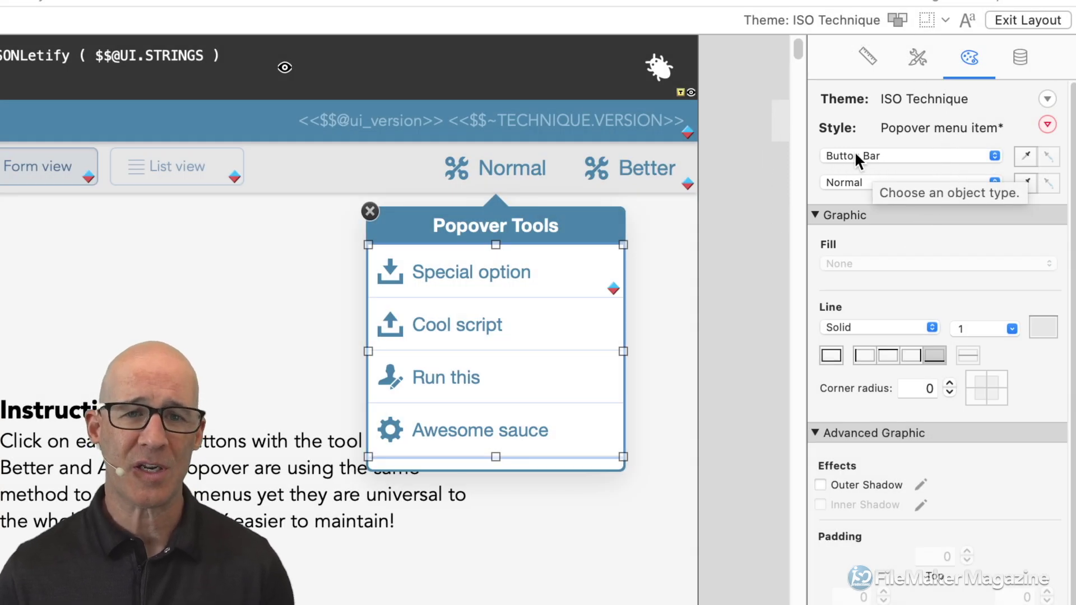
click(516, 280)
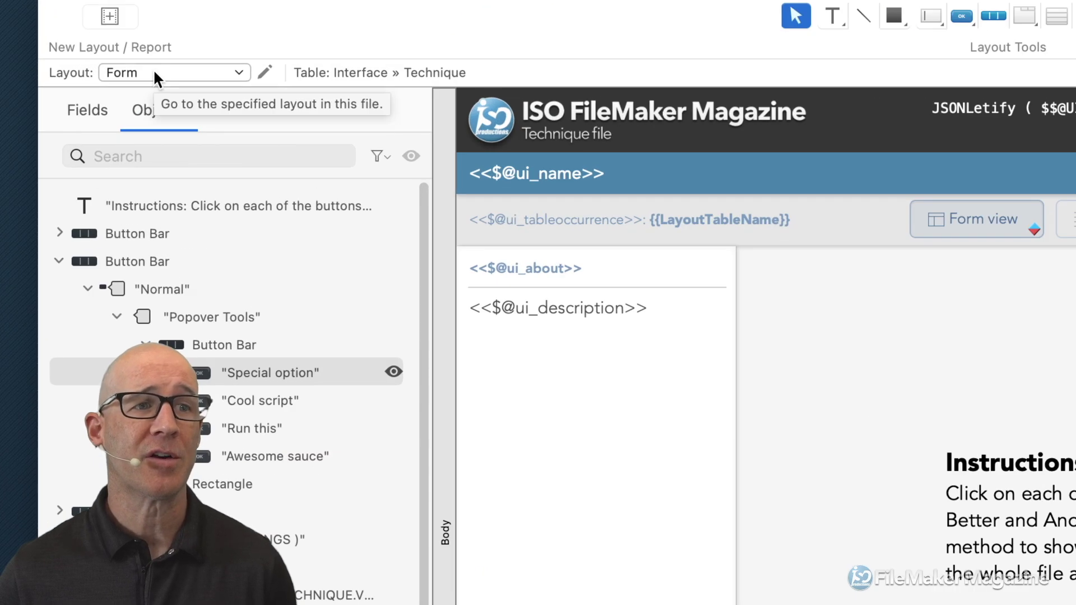
Step: Go to the List layout in the Technique specific folder
click(152, 71)
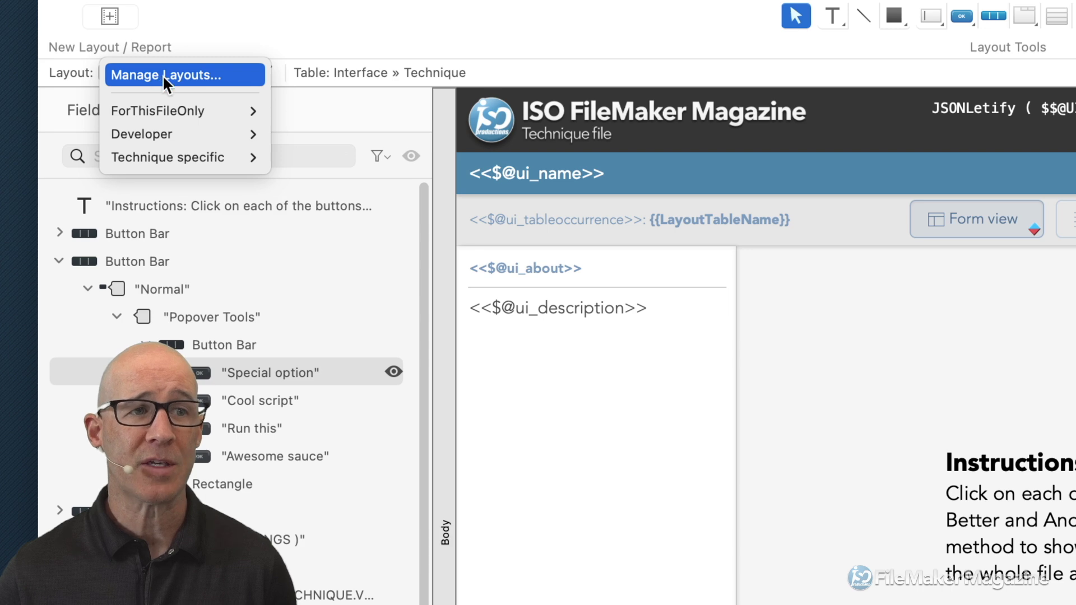
mouse_move(176, 156)
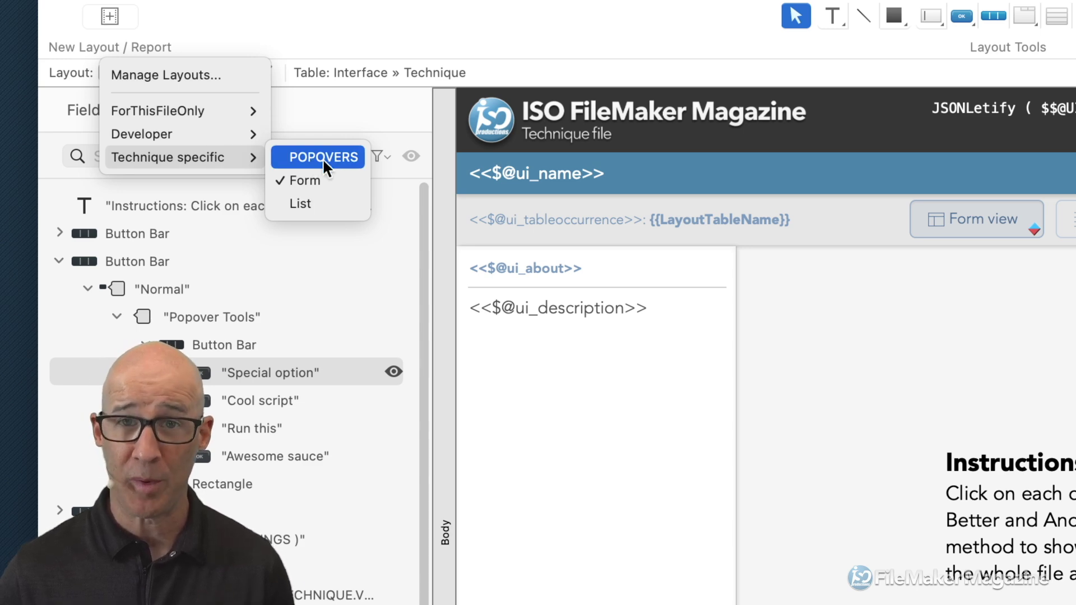
click(325, 204)
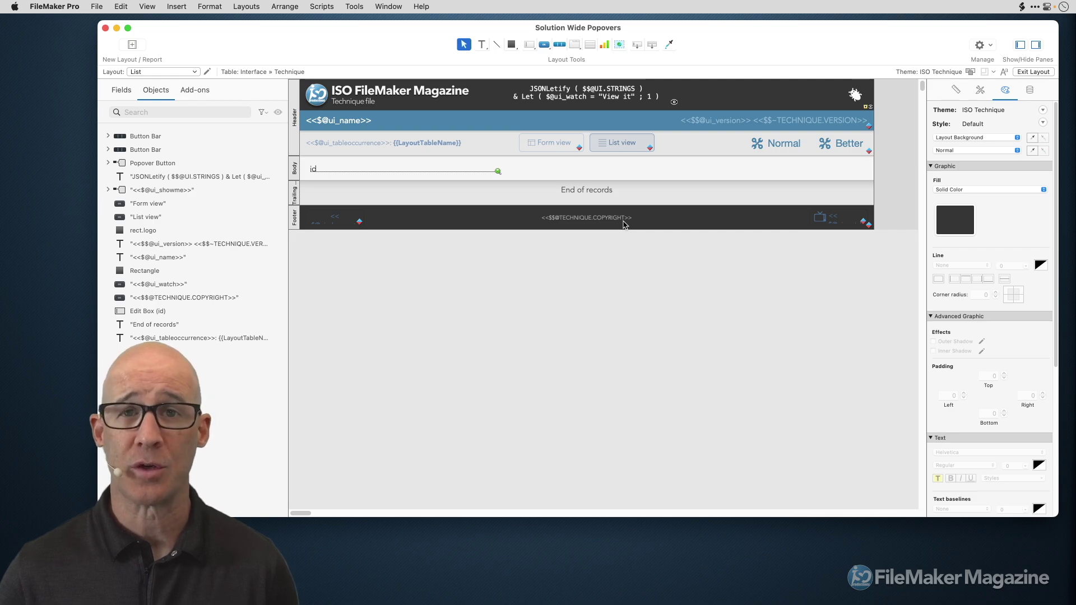
Step: Flip repeatedly between the Form and List layouts to compare the placement of their header buttons
key(ctrl+Up)
key(ctrl+Down)
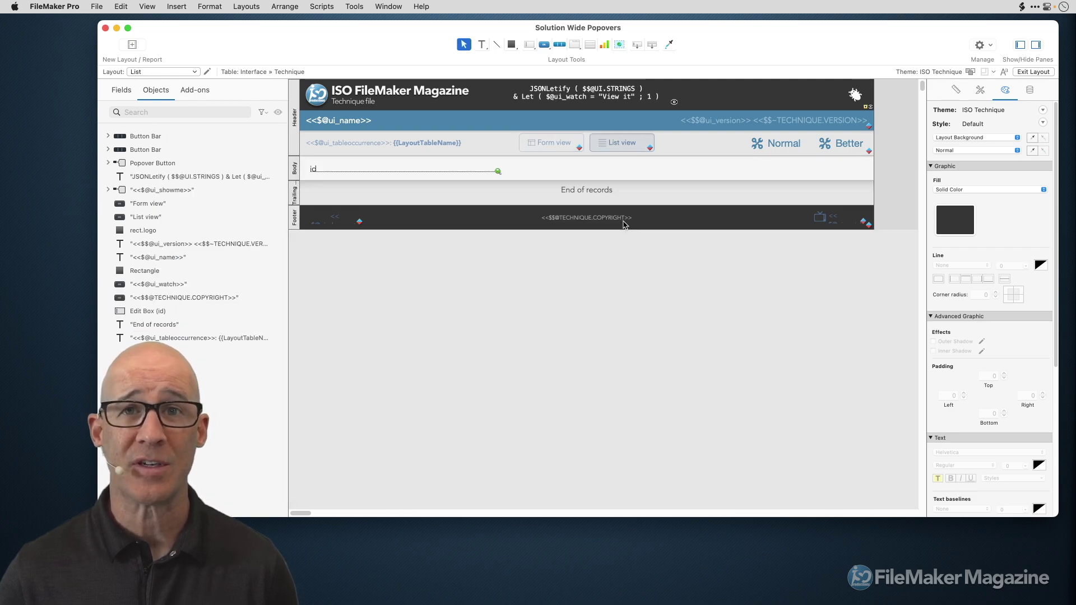
key(ctrl+Up)
key(ctrl+Down)
key(ctrl+Up)
key(ctrl+Down)
key(ctrl+Up)
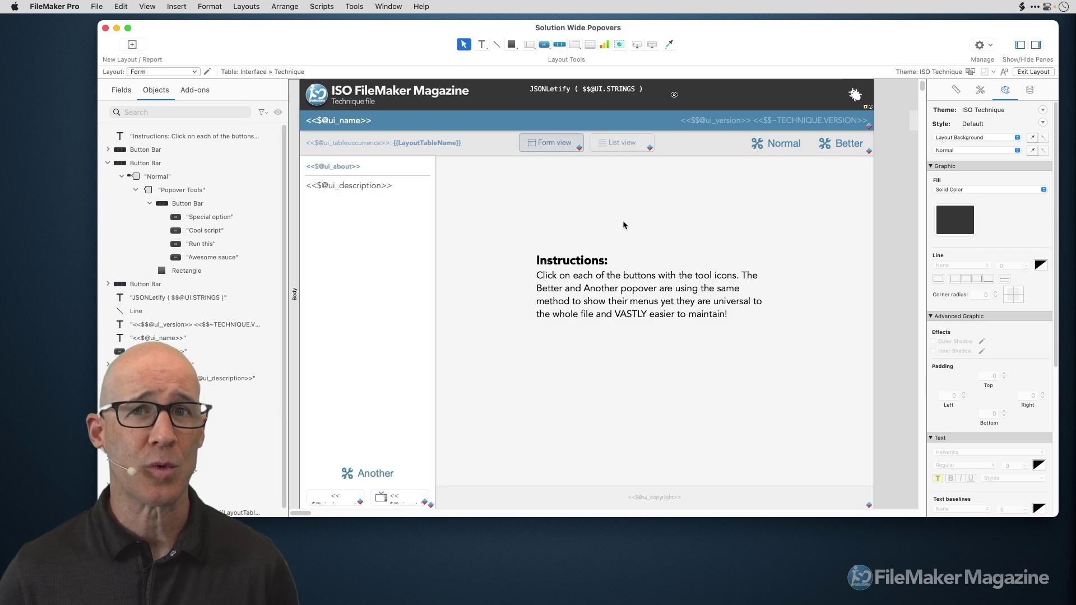
key(ctrl+Down)
key(ctrl+Up)
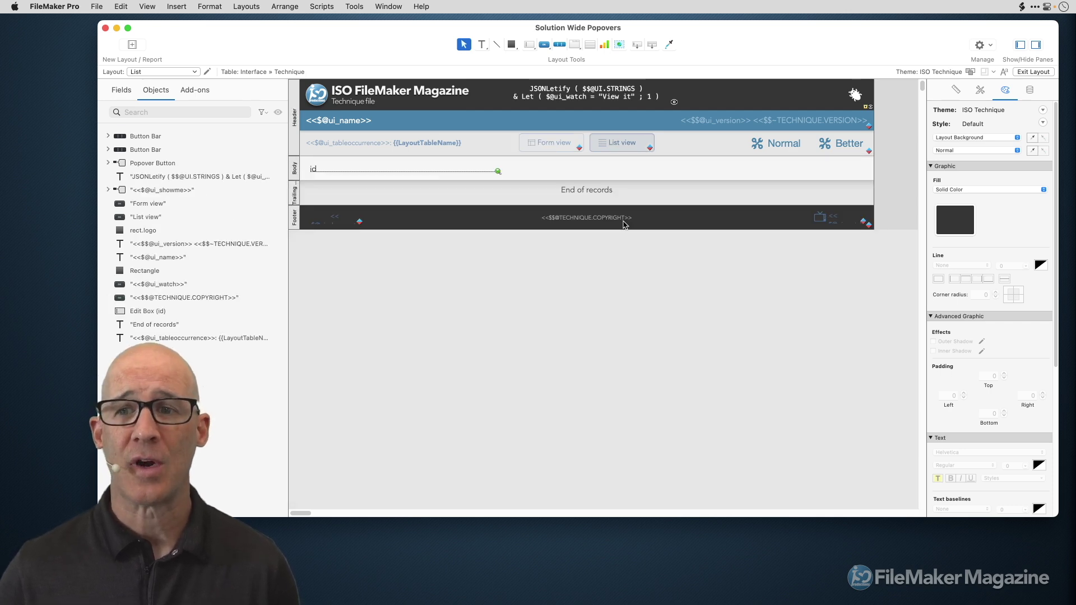
key(ctrl+Down)
key(ctrl+Up)
key(ctrl+Down)
key(ctrl+Up)
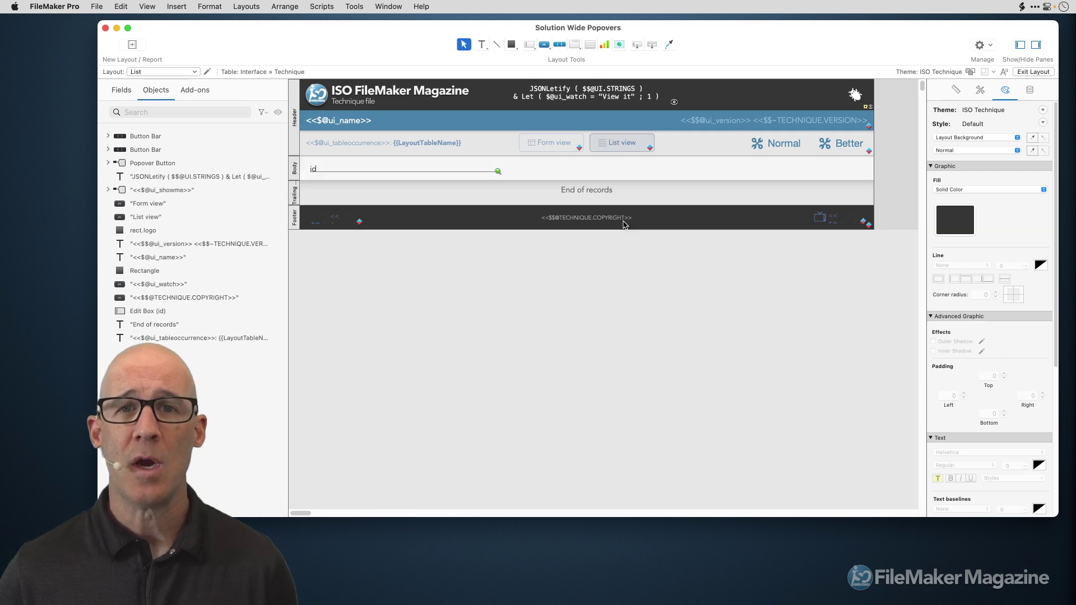
Step: Nudge the Better button bar slightly down in the List layout's header and return to the Form layout
click(845, 150)
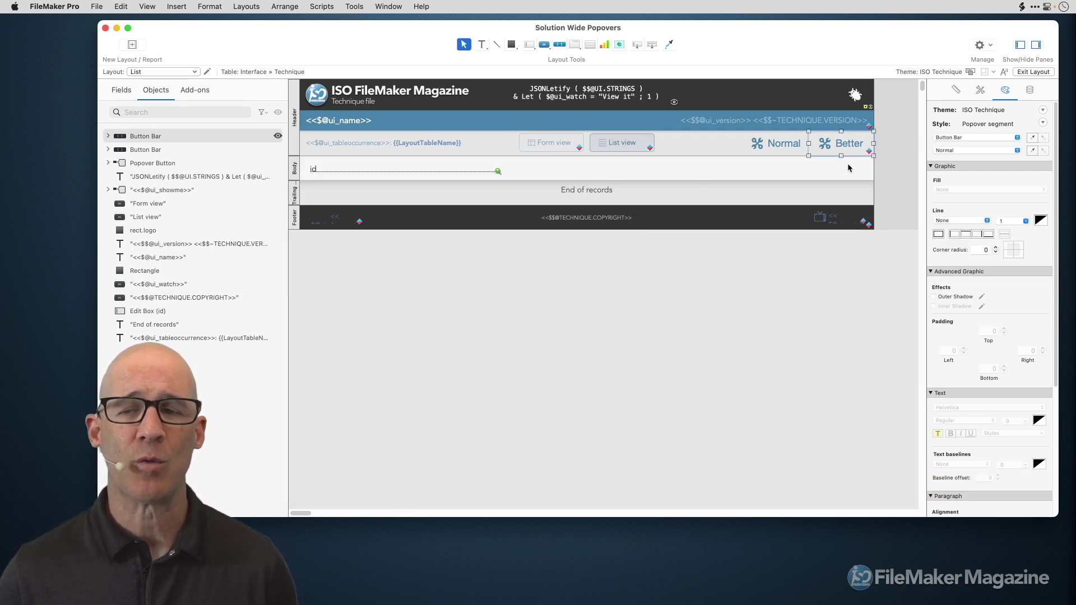
key(Down)
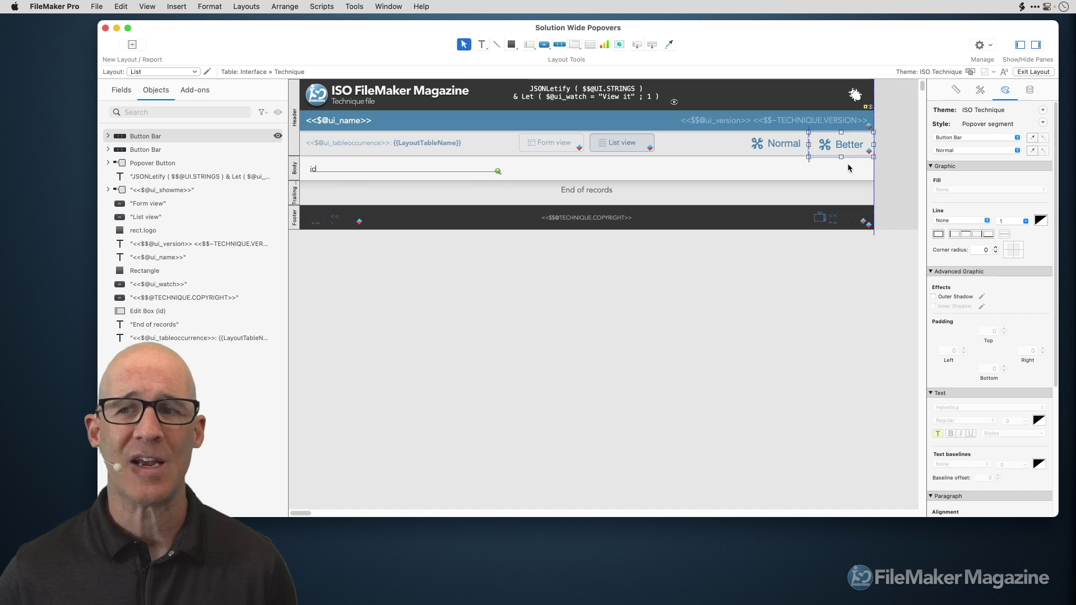
click(892, 176)
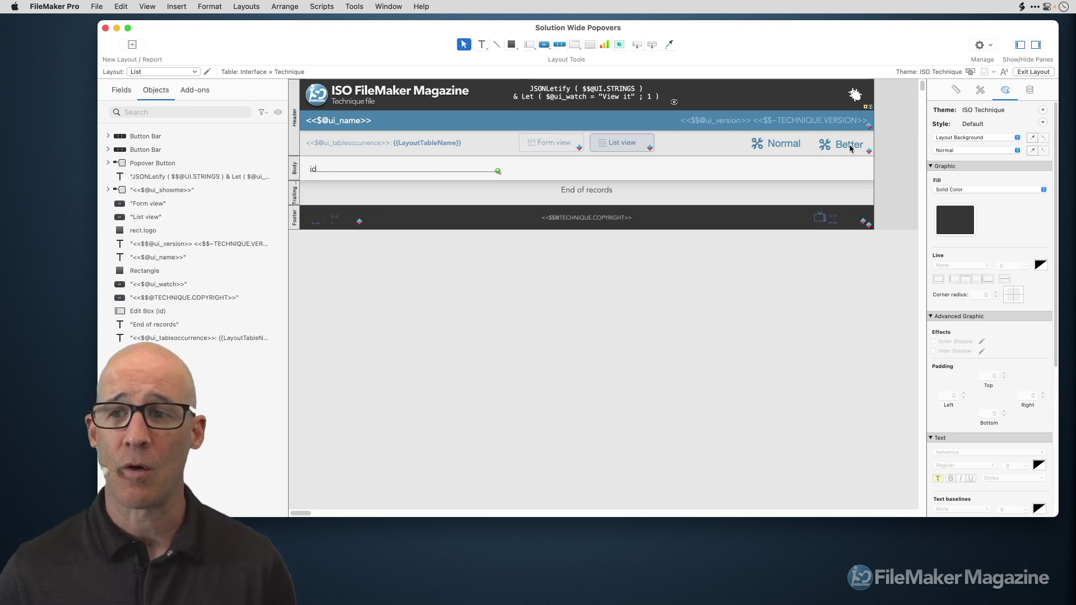
click(851, 148)
click(854, 151)
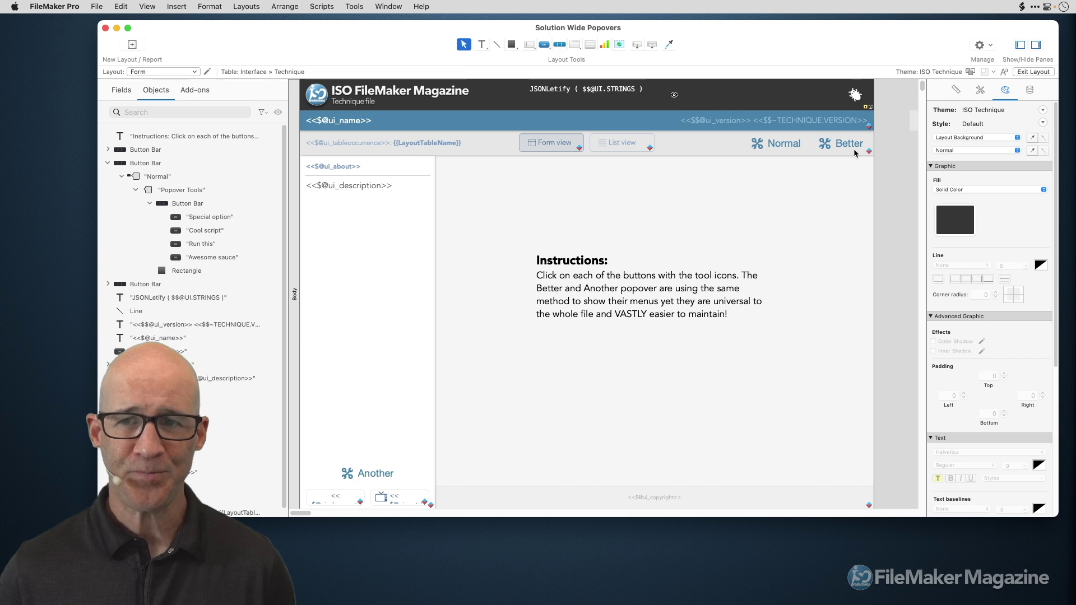
Step: Rename the Special option segment in the Form layout's Normal popover menu to "Special button"
click(789, 149)
click(767, 195)
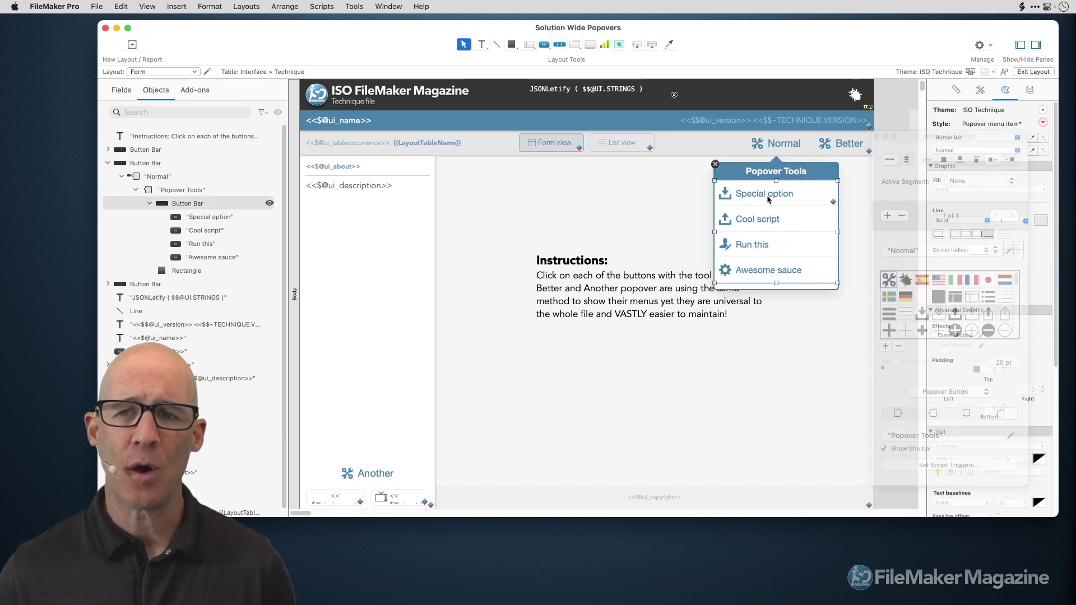
double_click(767, 195)
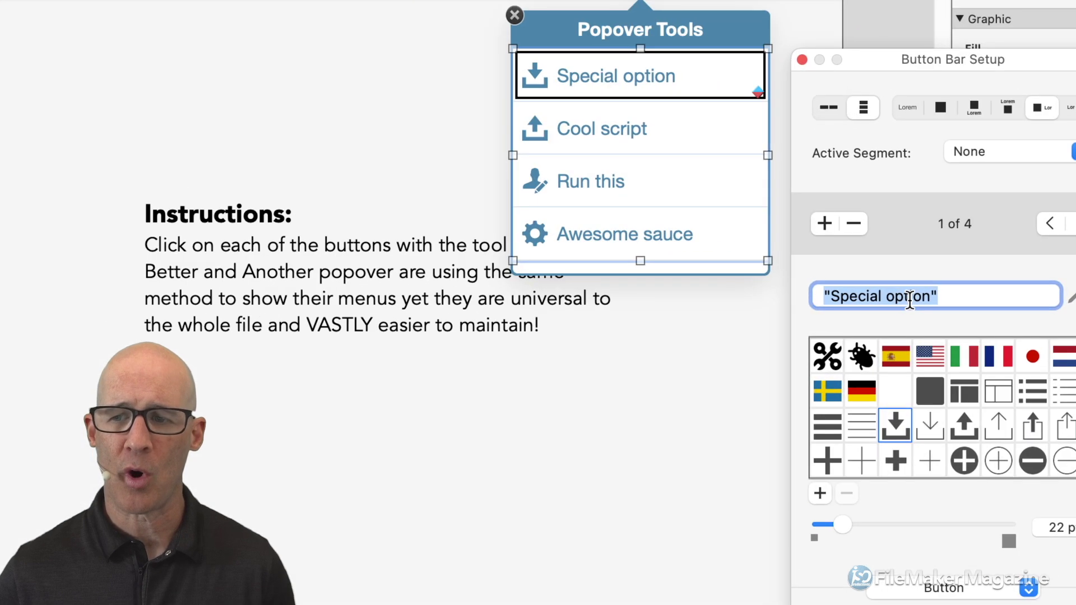
double_click(903, 301)
text(bu)
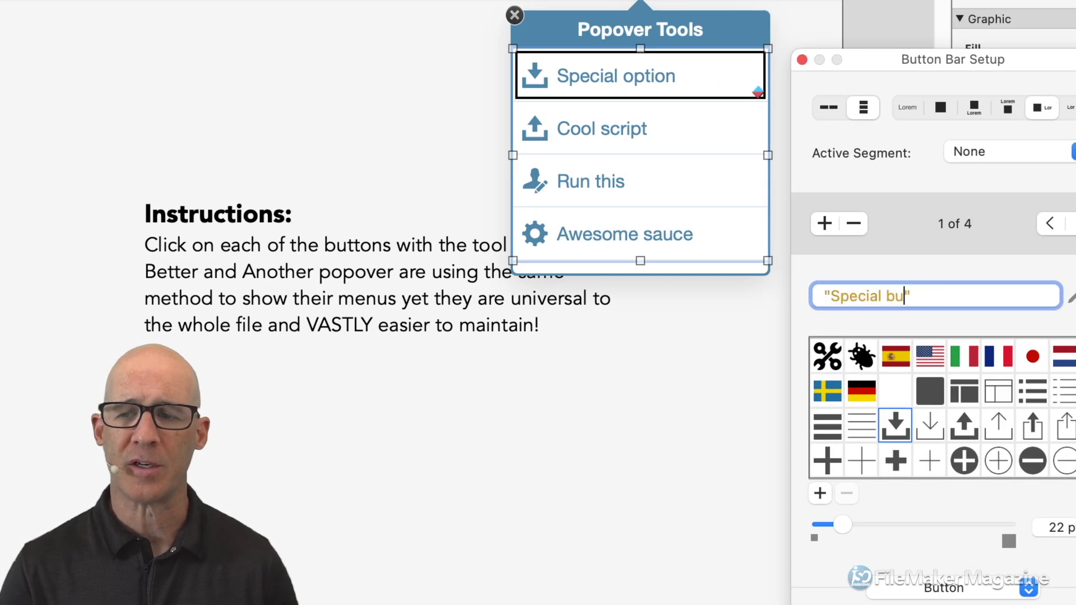
text(tton)
click(725, 345)
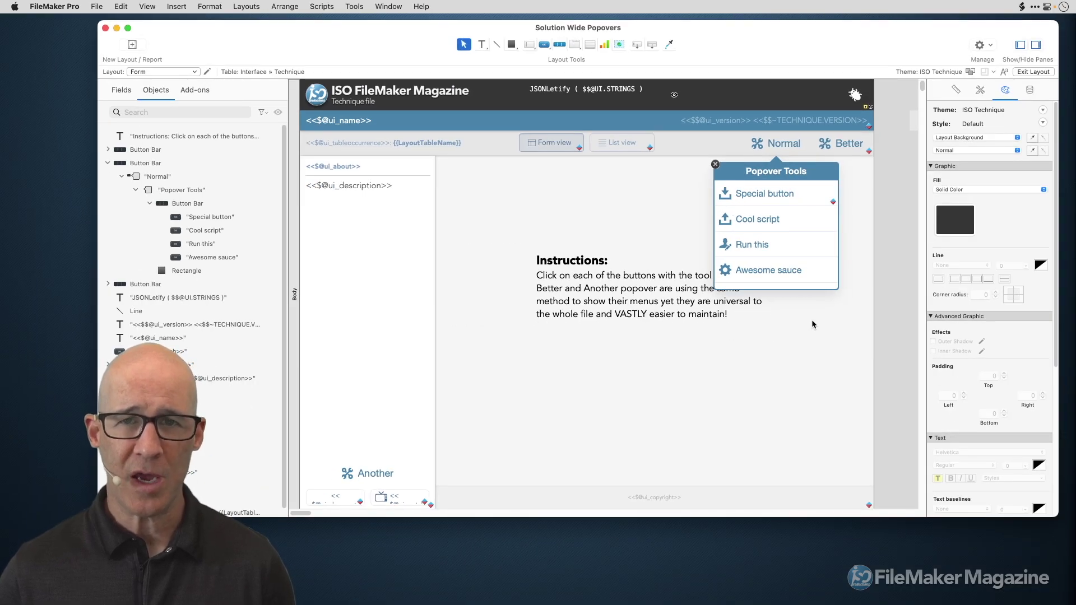
Step: Go to the List layout and open its Normal popover to check its separate copy of the menu
key(ctrl+Down)
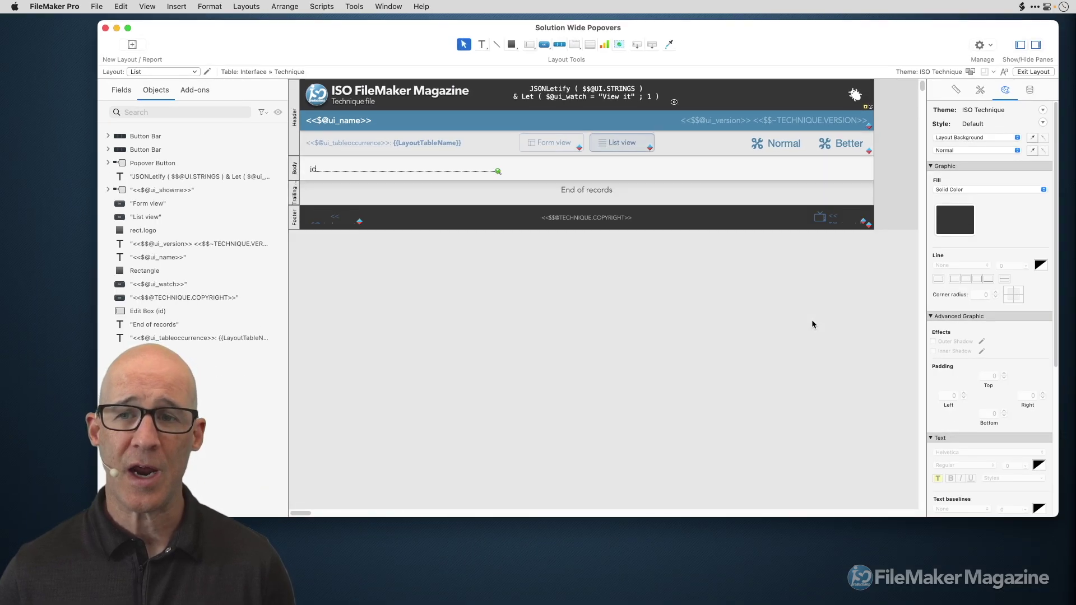
click(778, 144)
double_click(779, 145)
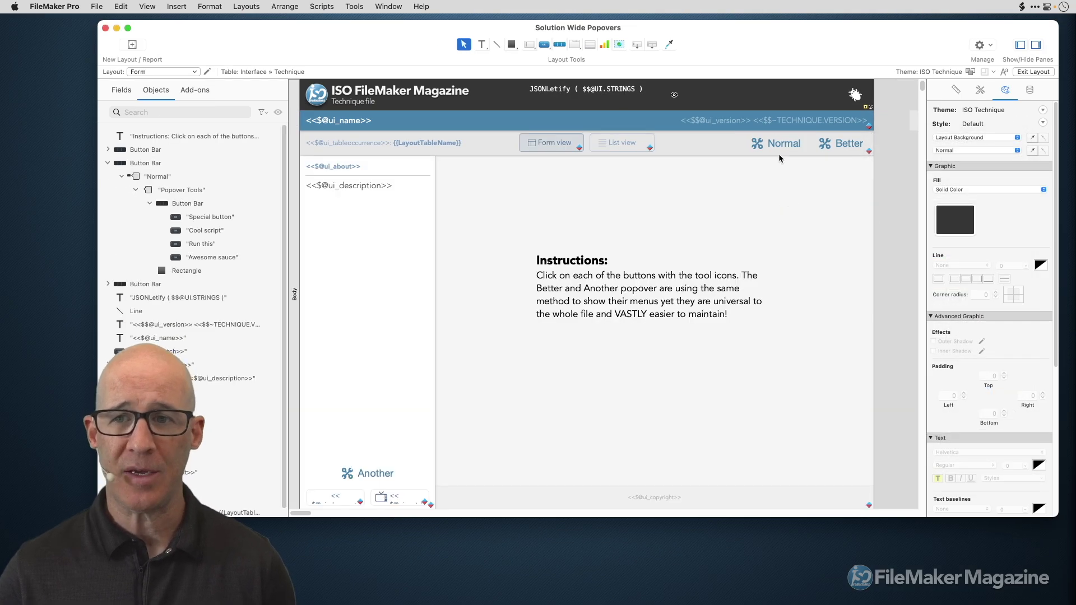
Step: On the Form layout, extend the Normal popover downward and move its bottom fade rectangle below the menu items
double_click(777, 144)
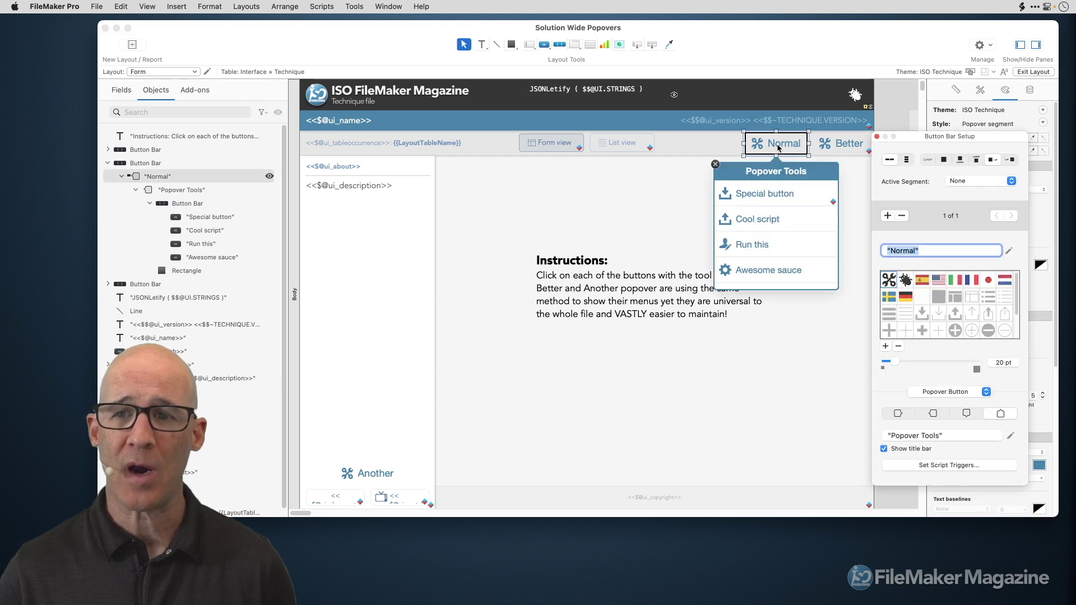
click(794, 179)
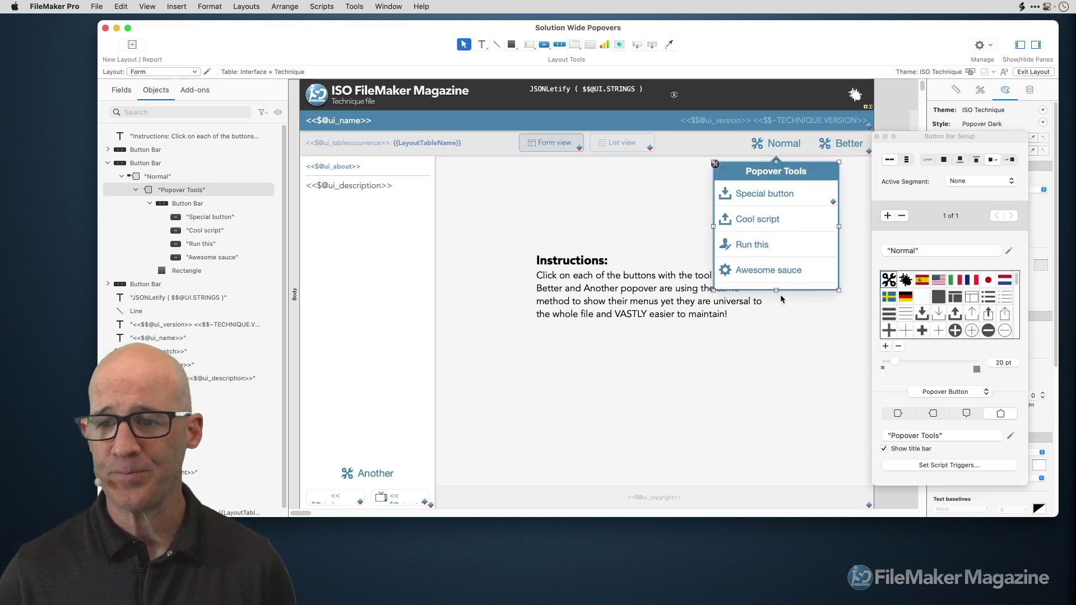
drag(777, 290, 777, 391)
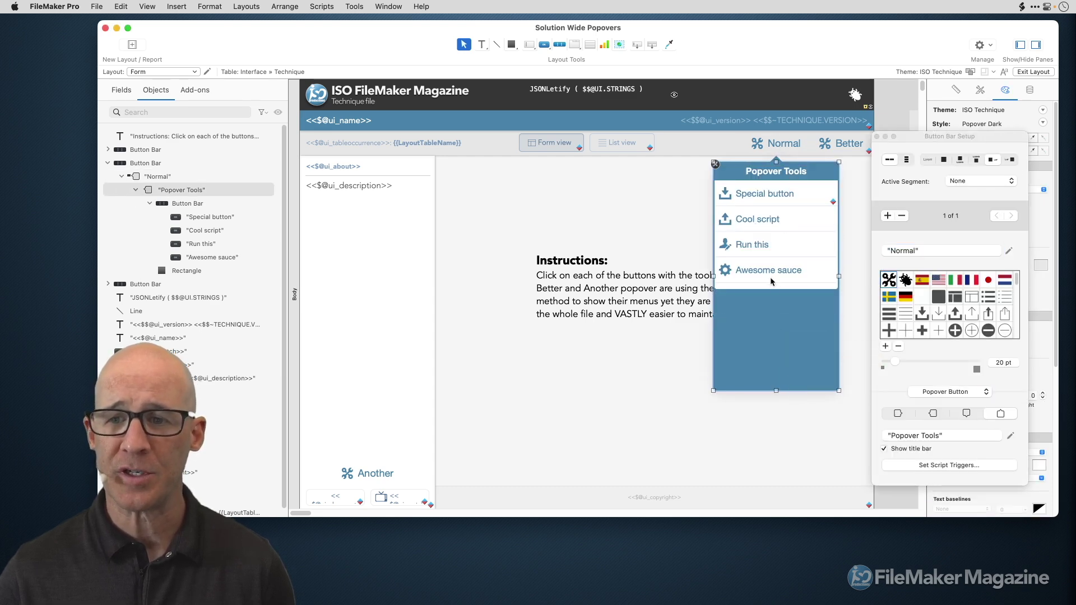
click(771, 287)
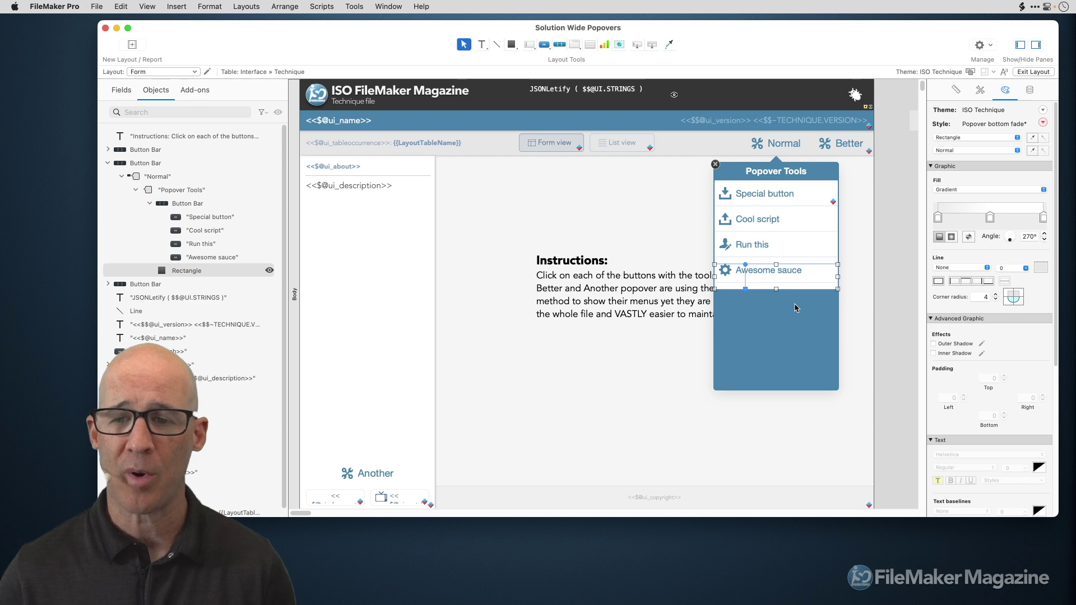
drag(784, 278, 785, 295)
Step: Add a fifth segment labelled "Yet Another" after Awesome sauce in the Normal popover's button bar
click(781, 280)
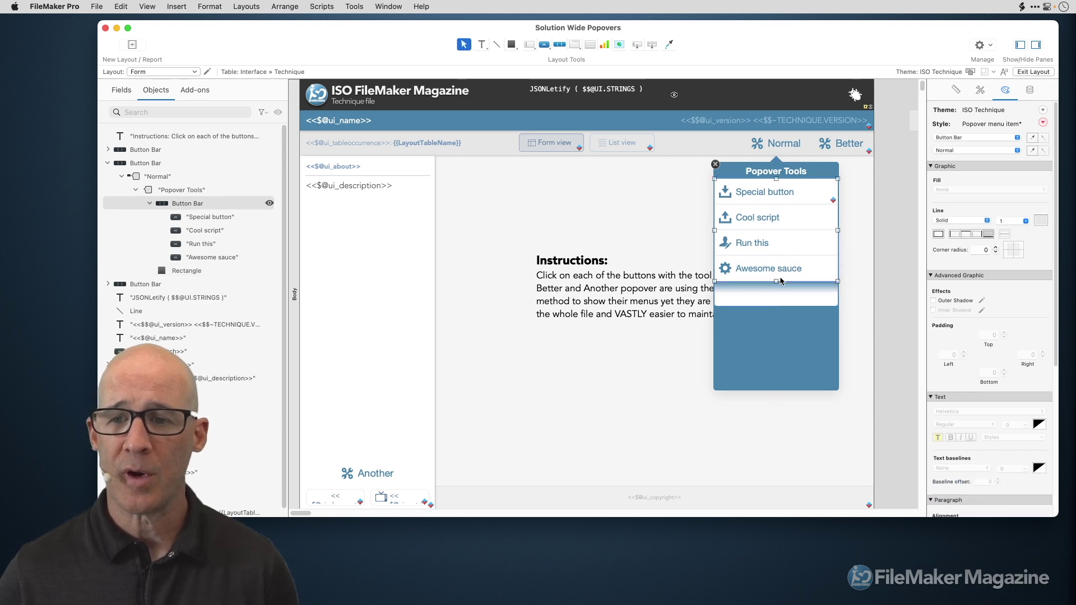
double_click(778, 278)
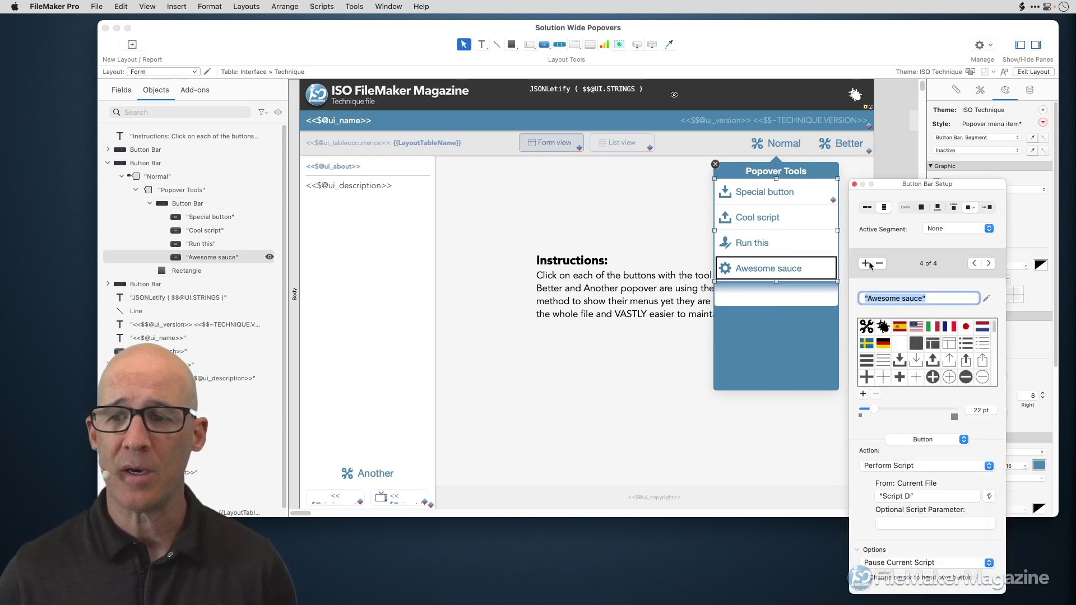
click(866, 263)
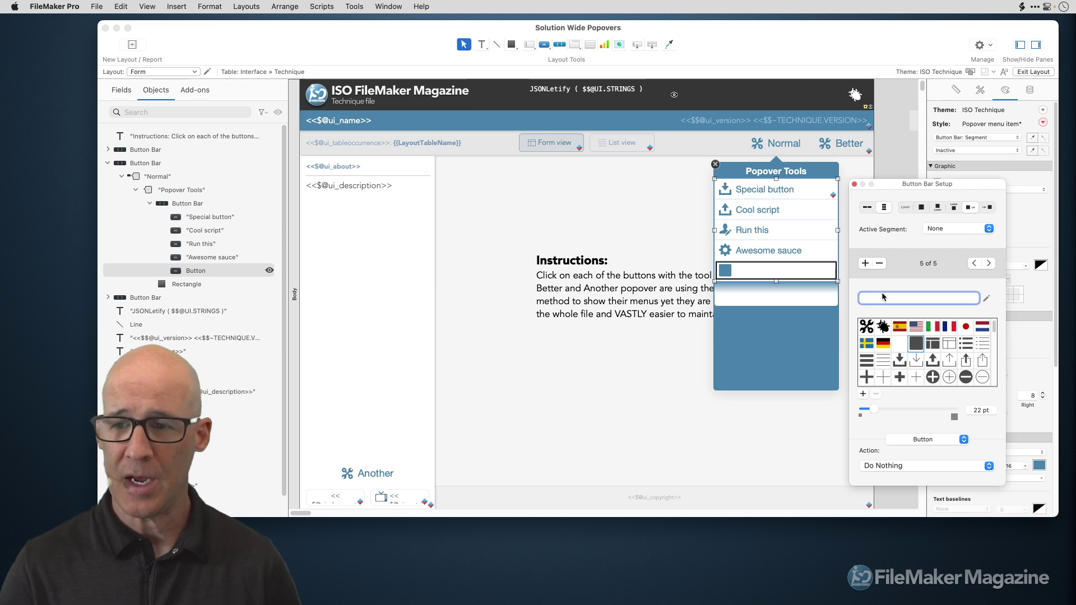
text("Yet And)
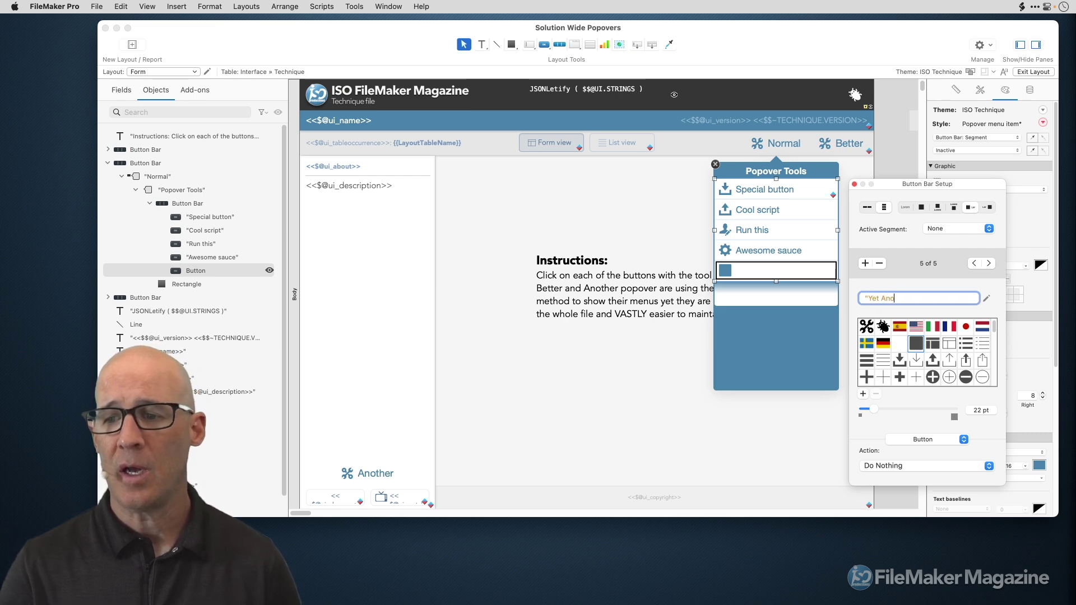
key(BackSpace)
text(other")
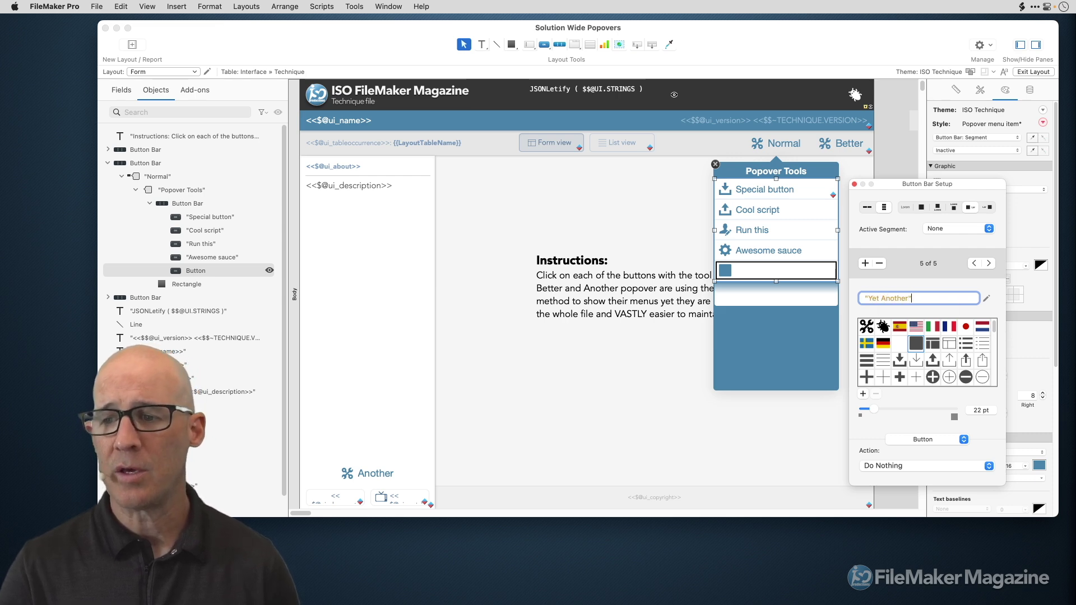
click(993, 264)
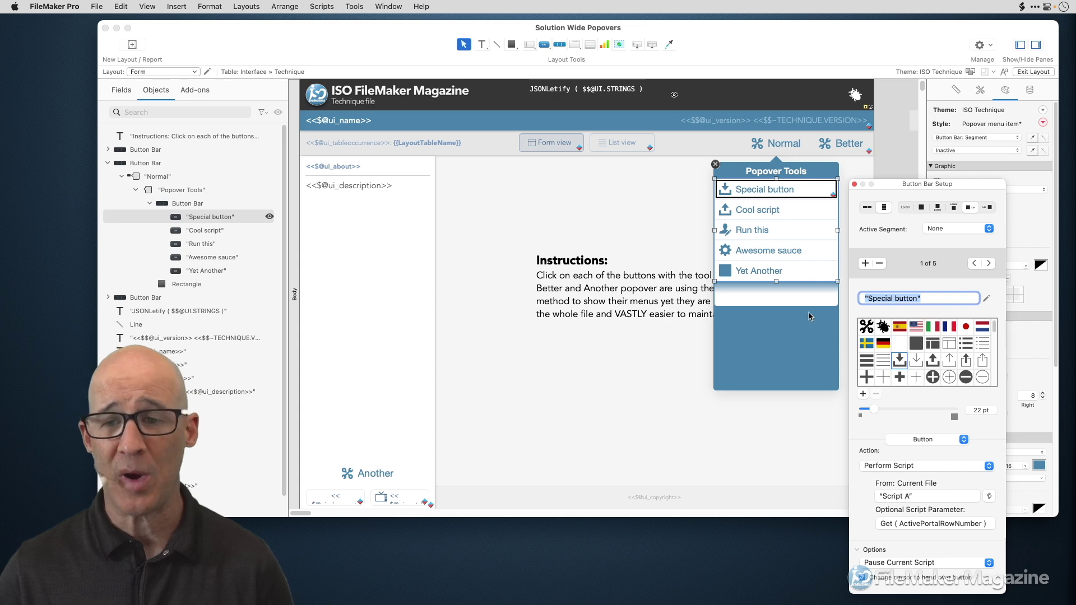
Step: Stretch the popover's button bar taller to suit five segments and reposition the fade rectangle at its lower end
click(770, 276)
drag(776, 281, 775, 293)
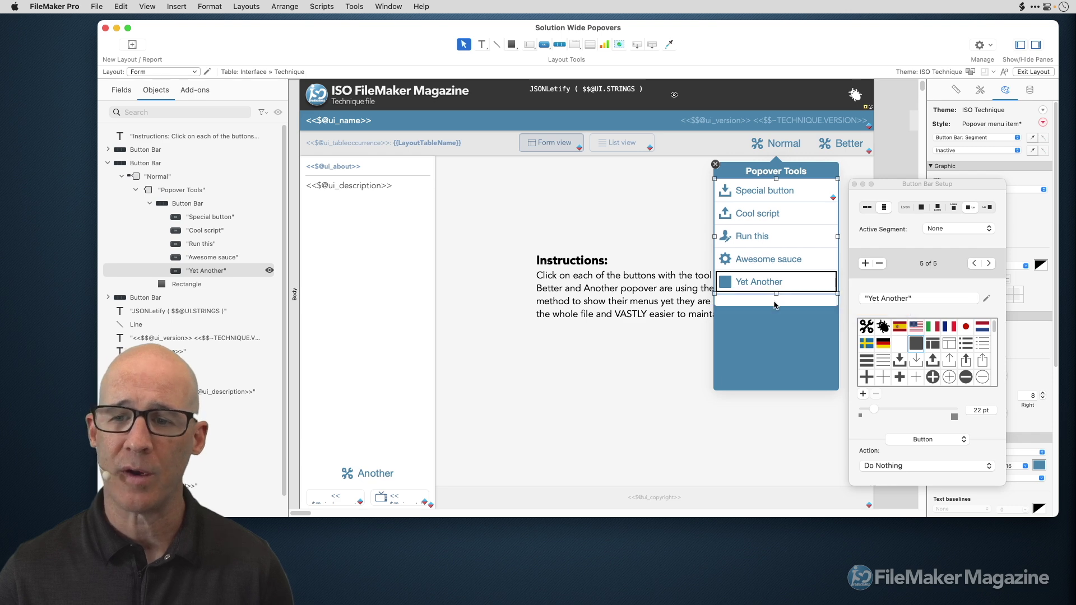
click(777, 344)
click(776, 295)
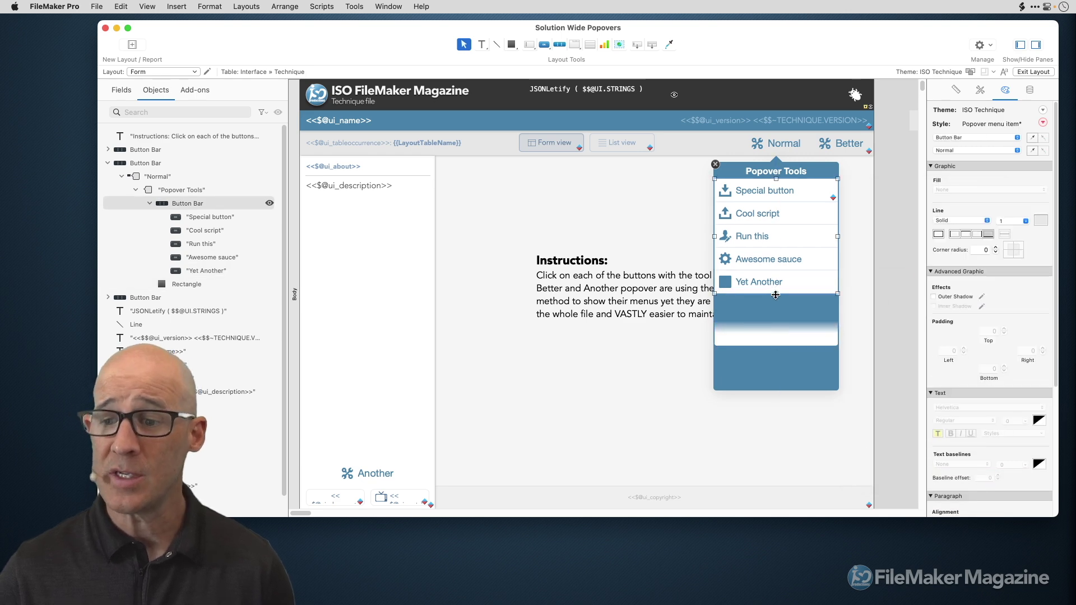
drag(776, 295, 777, 308)
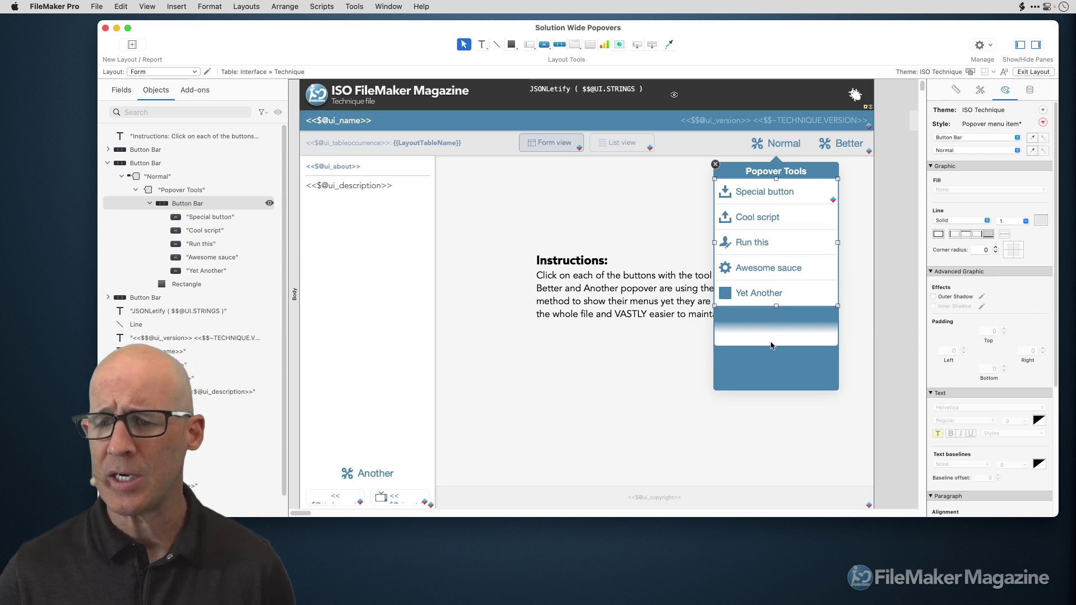
drag(771, 346, 775, 307)
Step: Shorten the Popover Tools popover so it ends just below the Yet Another segment
click(776, 376)
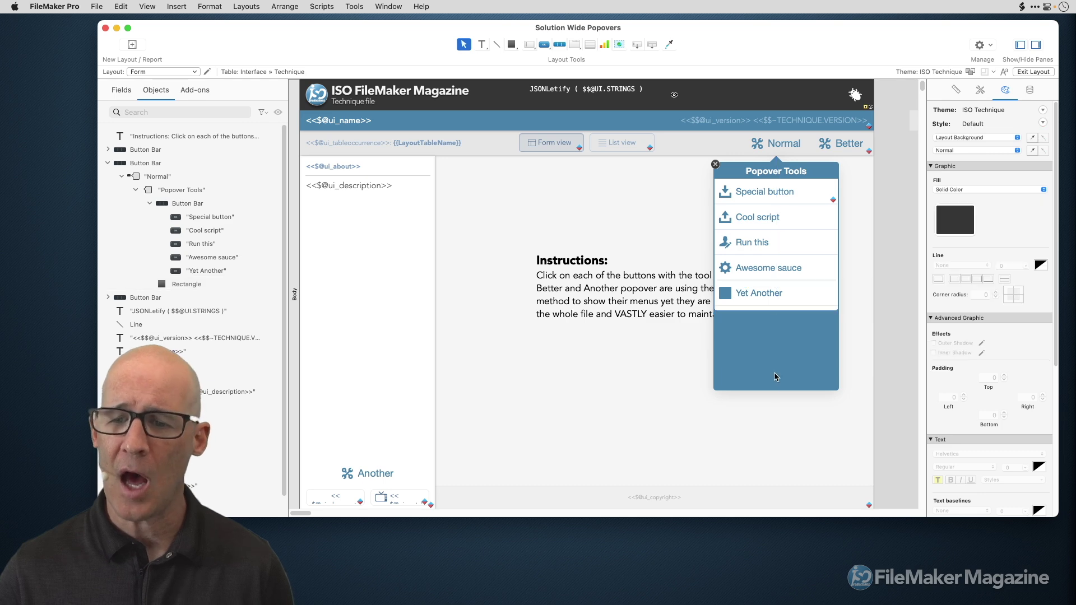
click(776, 389)
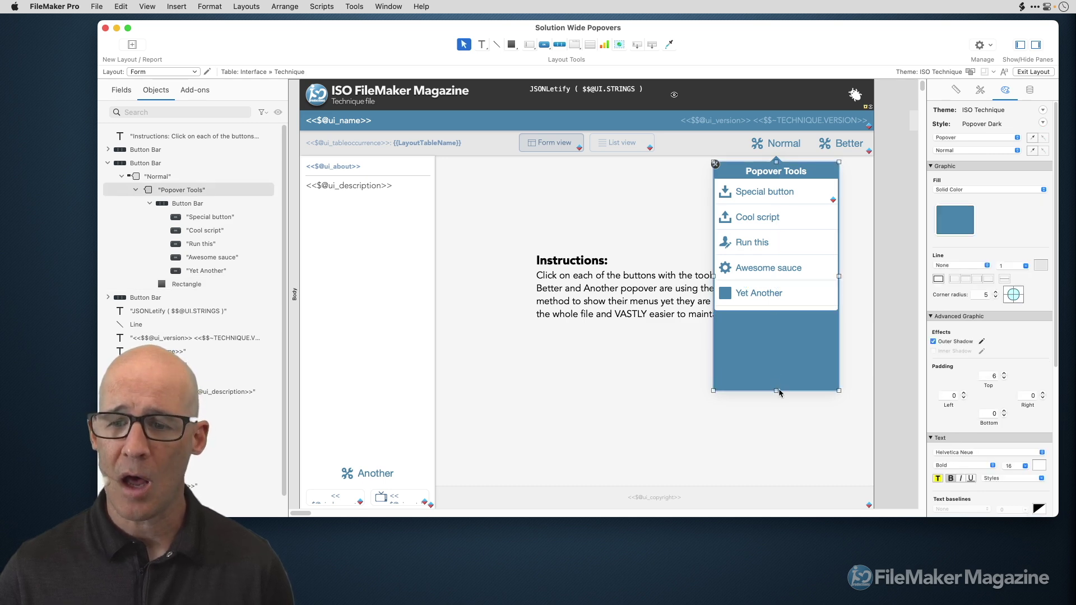
drag(776, 391, 778, 312)
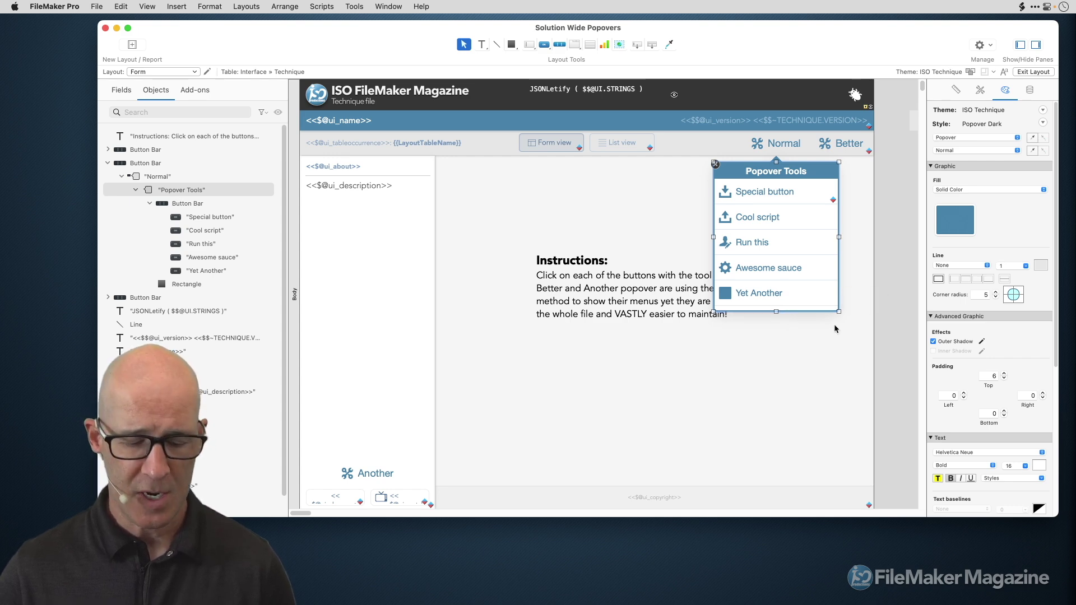
Step: Switch to Browse mode and open the Normal and Better popovers in turn to compare their menus
key(super+b)
click(834, 147)
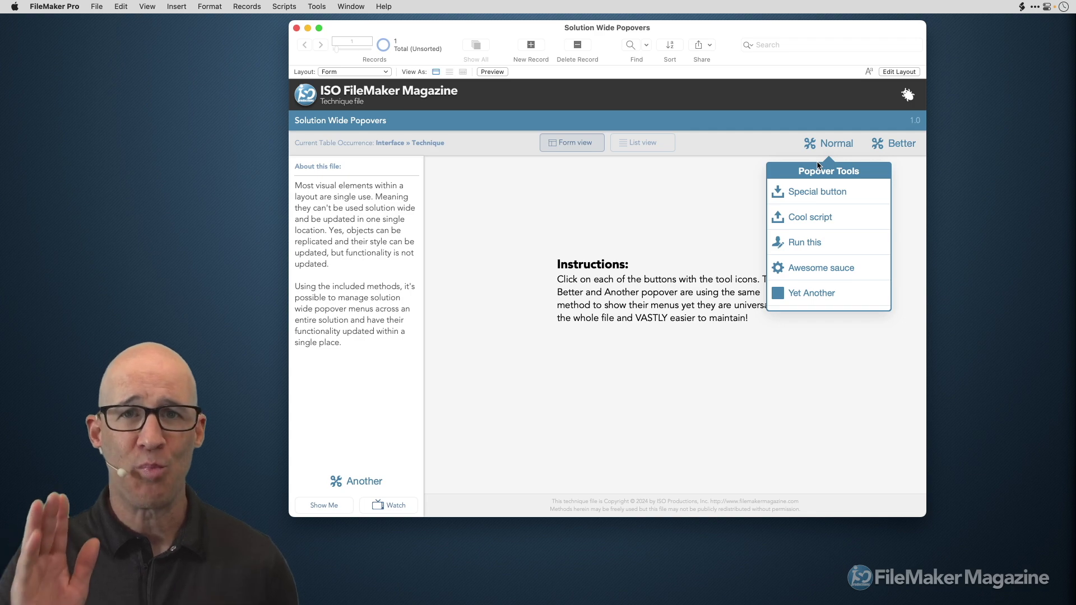
click(906, 146)
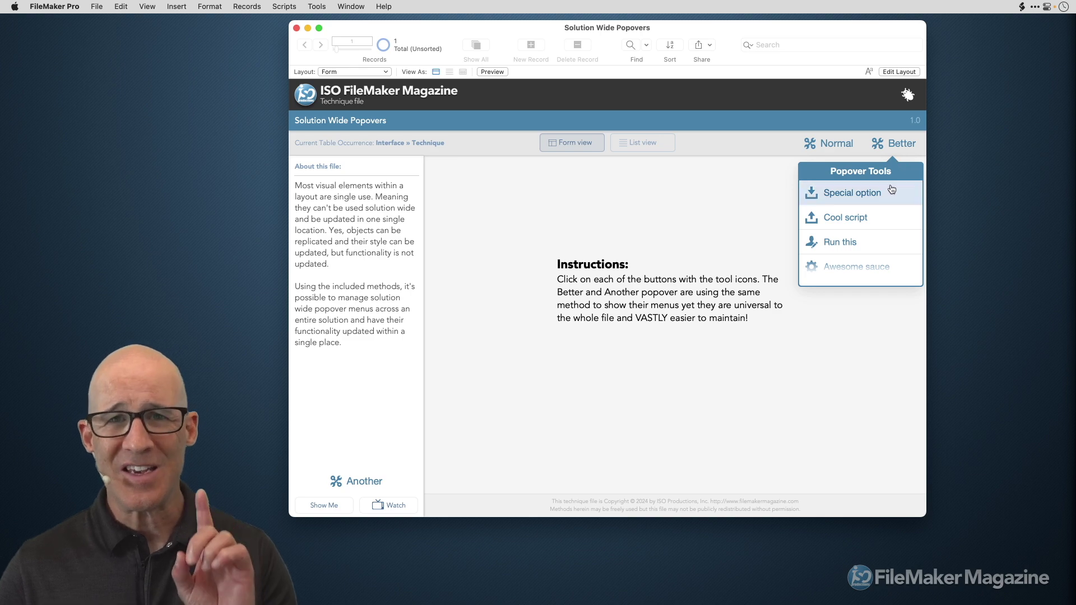
Step: Open the Another popover, run Option 1 from its More Tools menu and dismiss the script's dialog
click(389, 483)
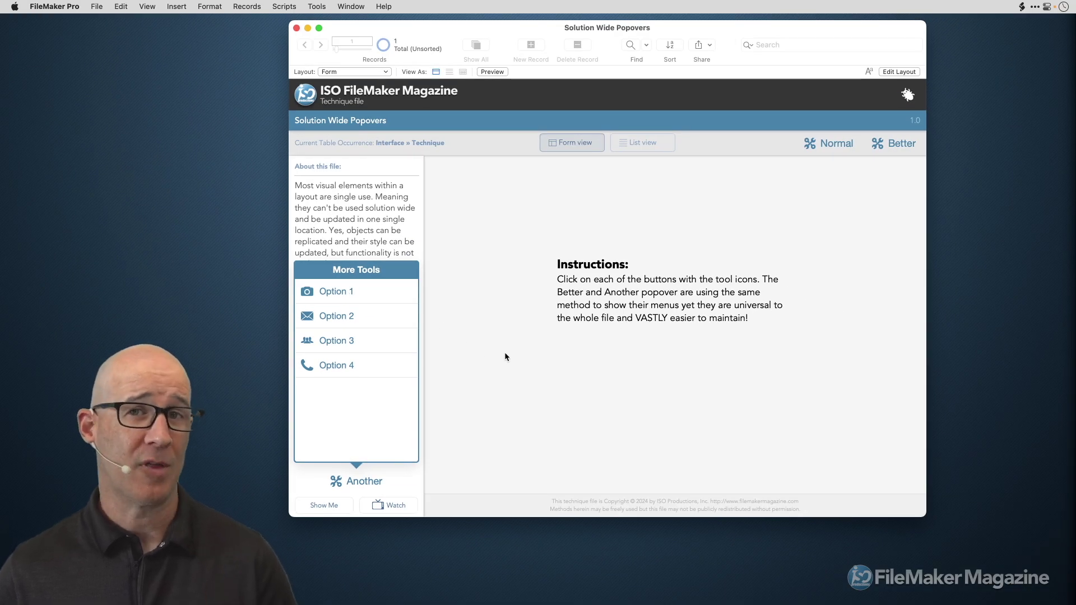
click(368, 297)
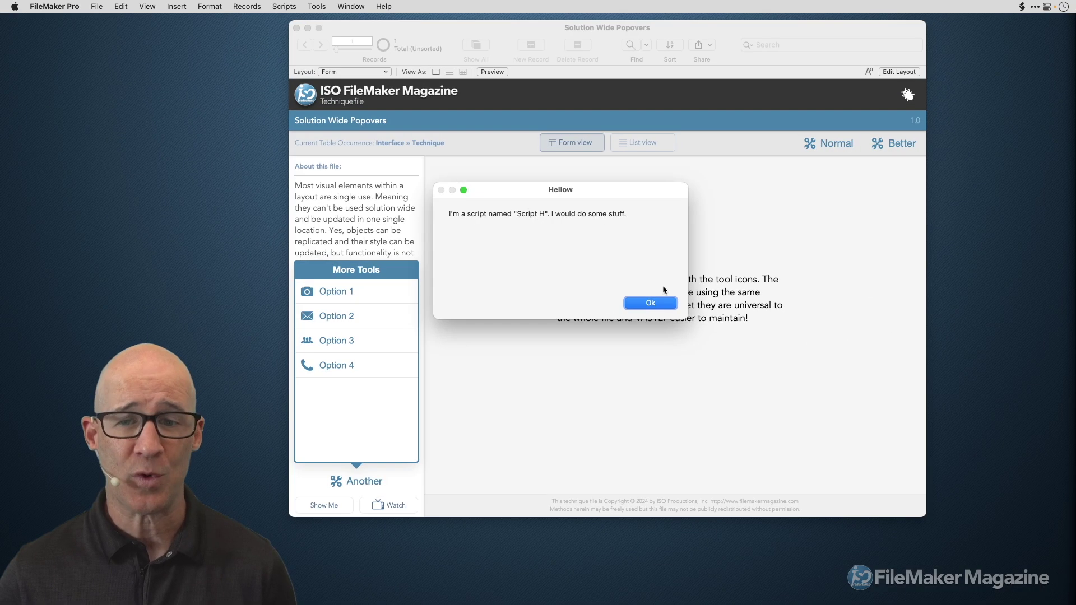
click(657, 303)
Step: Open the Script Workspace, examine Script A in the Dummy Scripts folder, and collapse the folder again
key(super+shift+s)
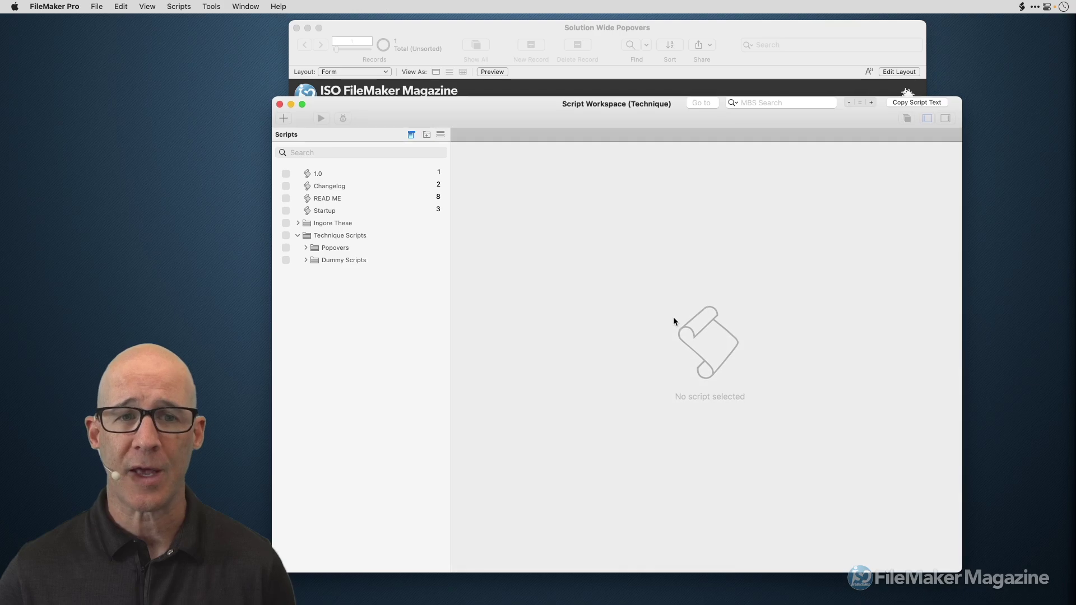
drag(573, 121, 679, 117)
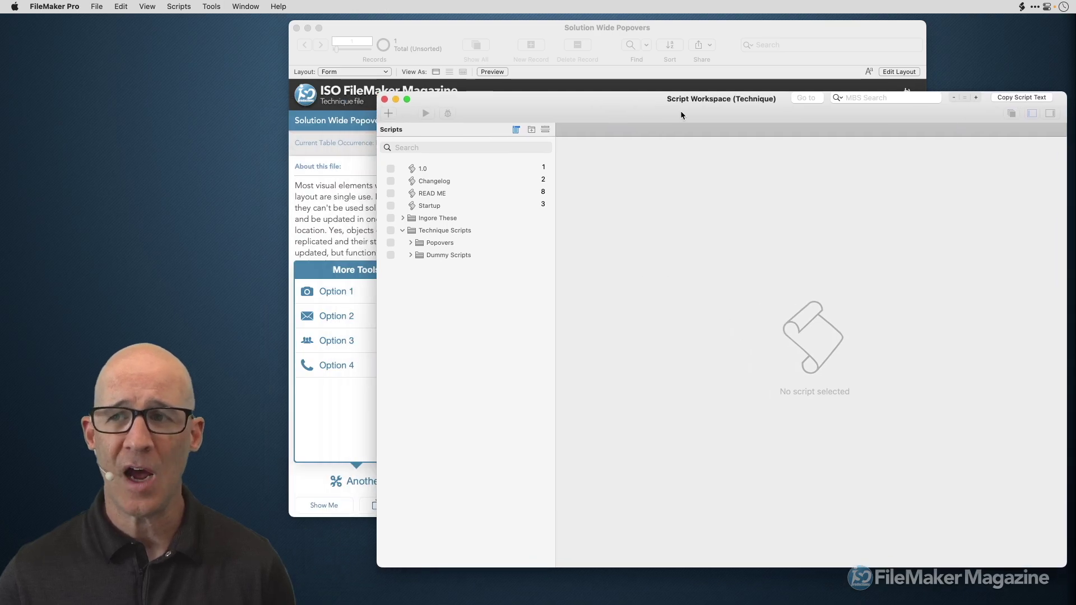
click(411, 255)
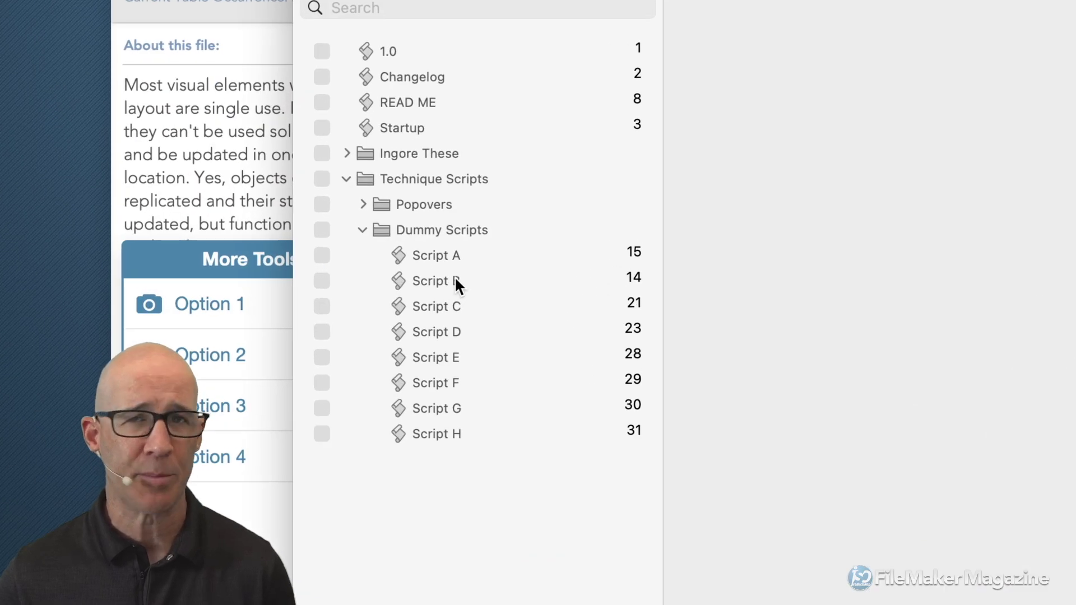
click(461, 255)
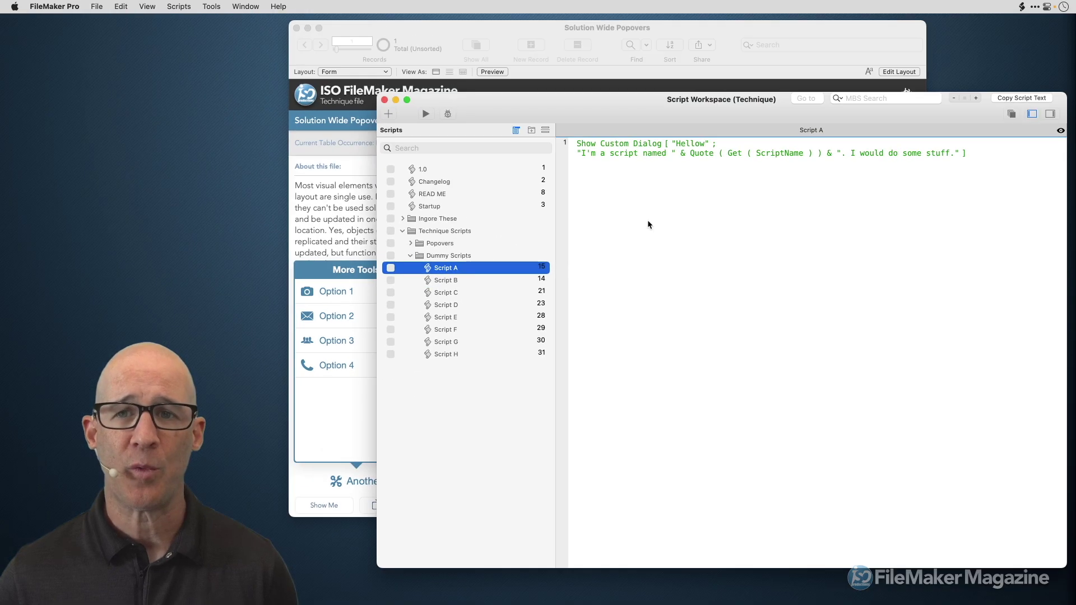
click(657, 148)
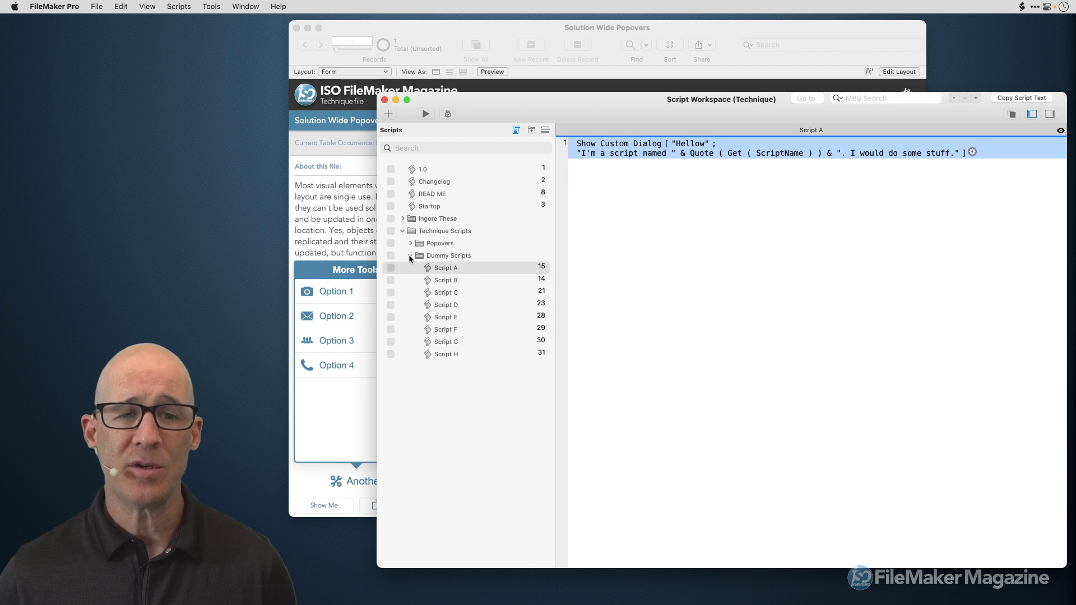
click(355, 209)
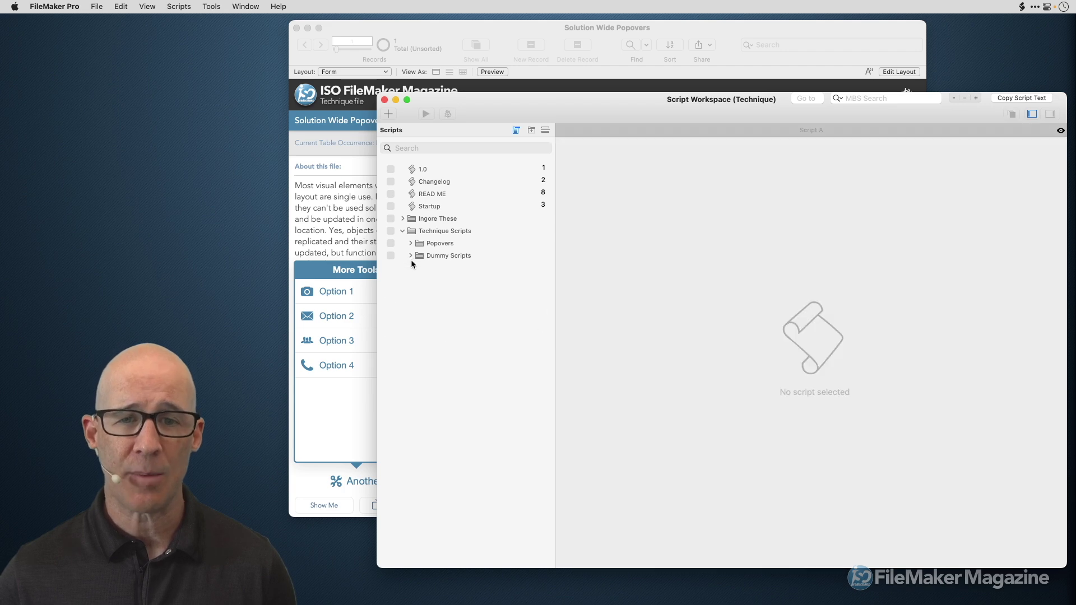
Step: Return to the Solution Wide Popovers window, open the Better popover to view its menu and close it
click(722, 51)
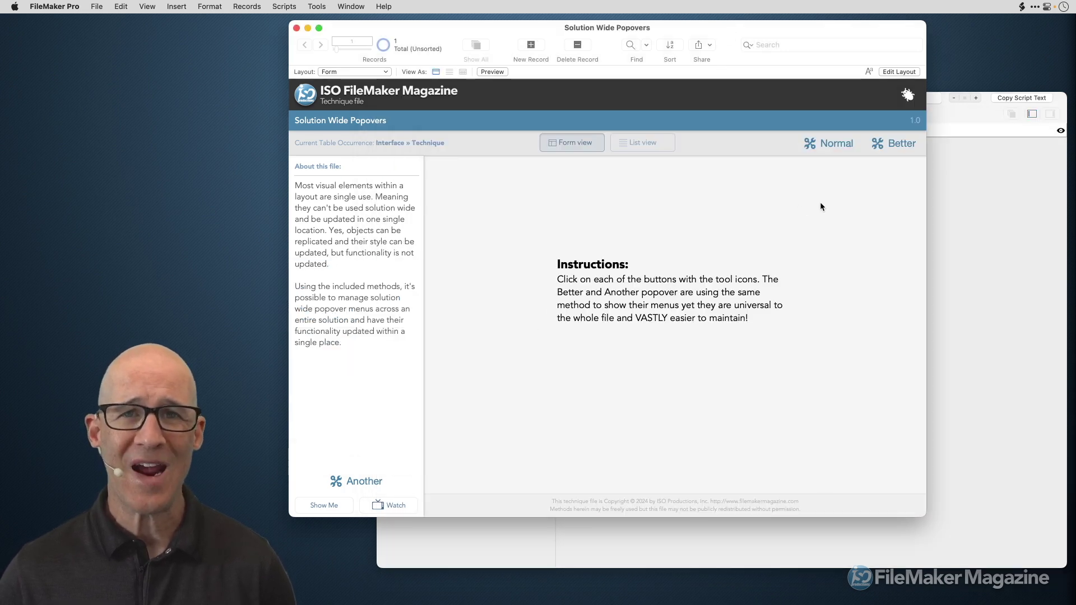
click(902, 145)
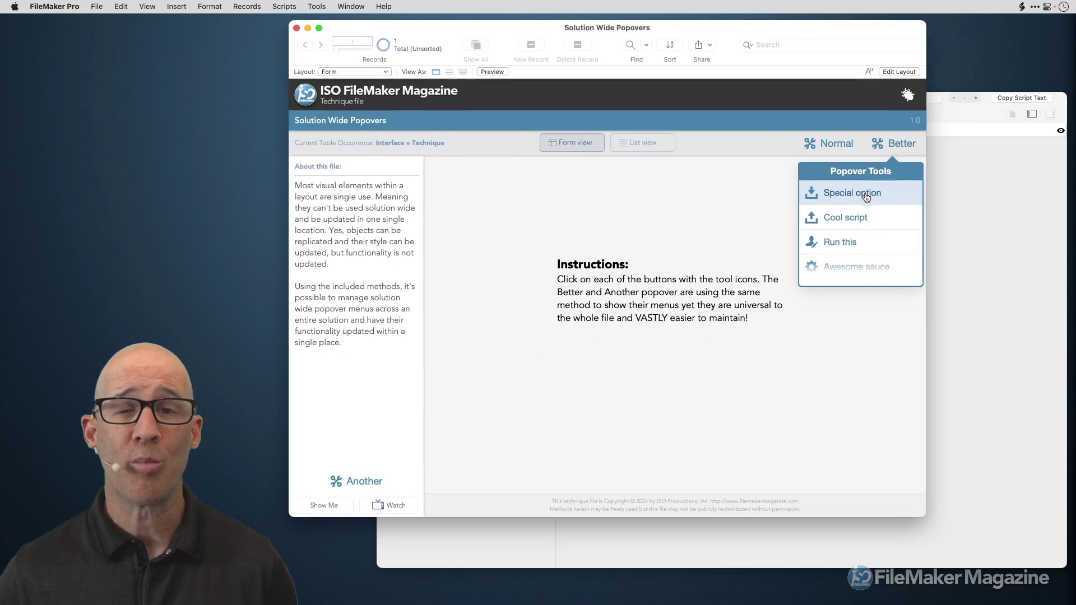
click(867, 351)
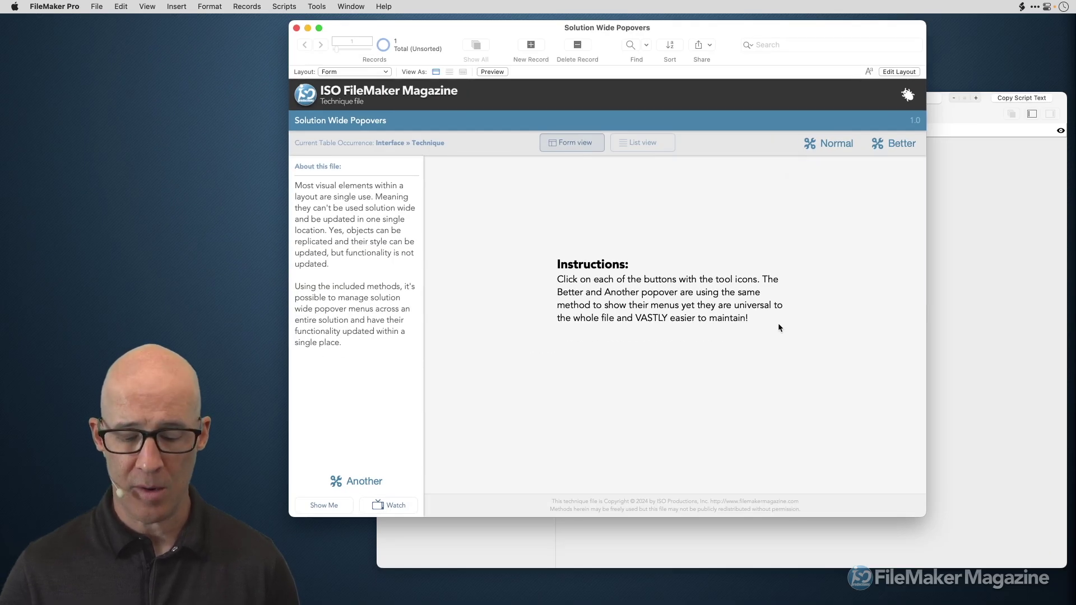
click(102, 10)
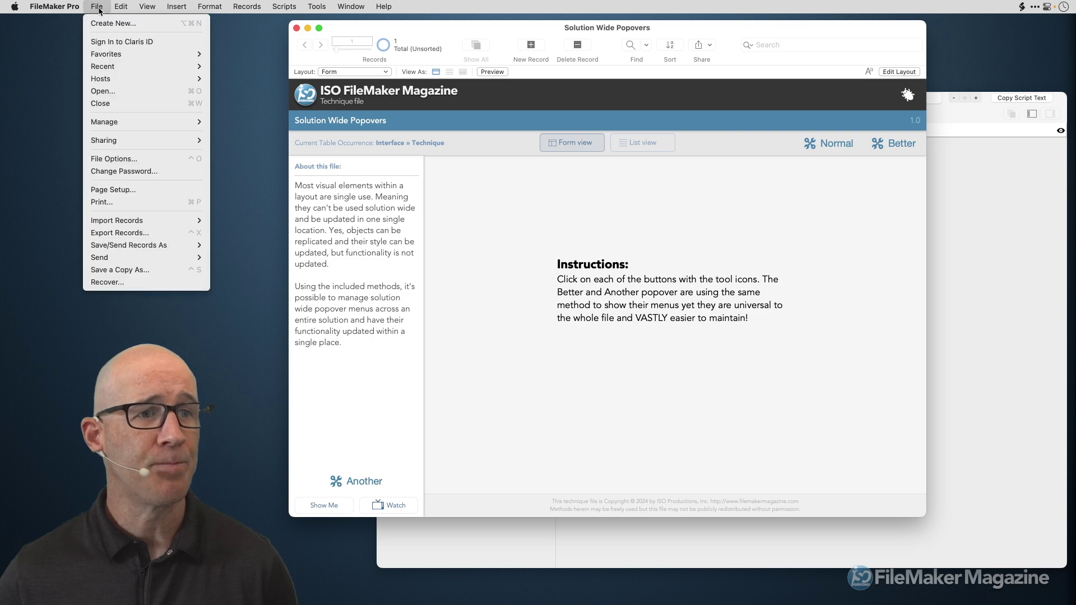
mouse_move(112, 122)
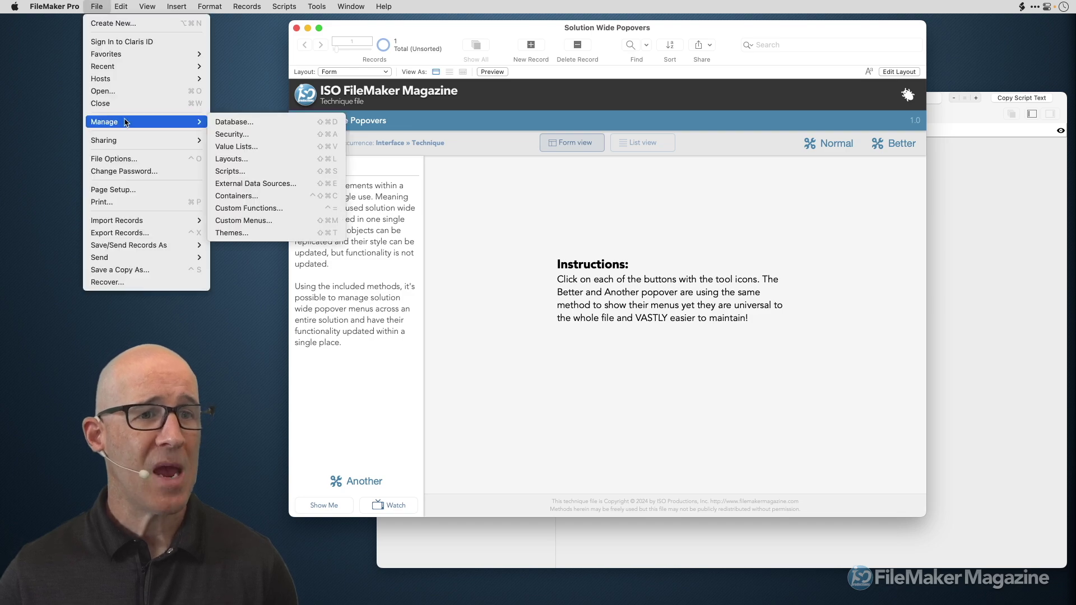
click(247, 221)
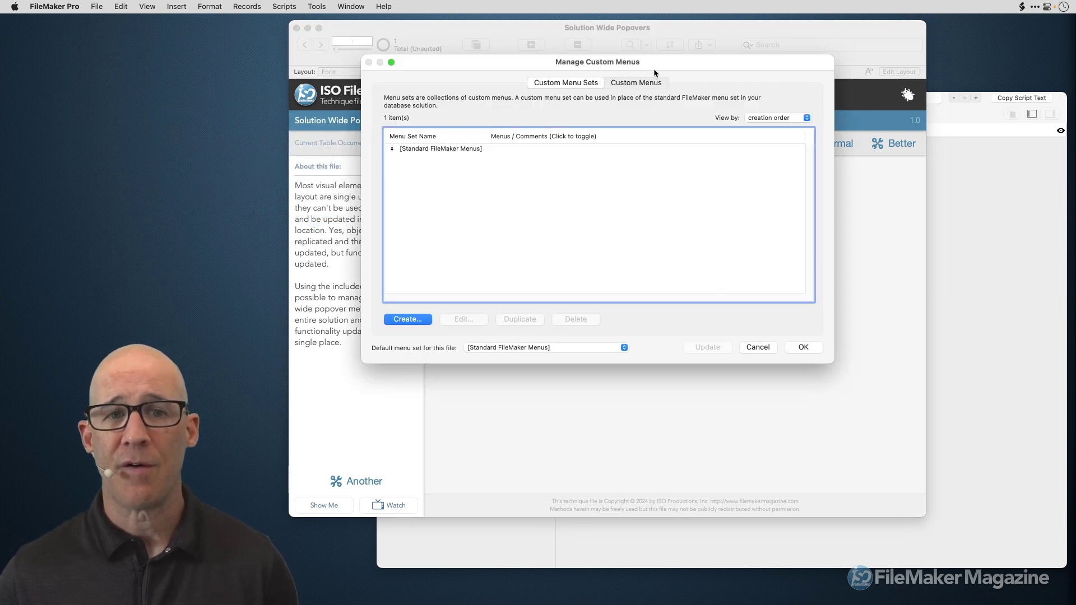
click(758, 347)
Step: Open the custom functions manager for the Technique file, shrink its window and move it aside
click(97, 6)
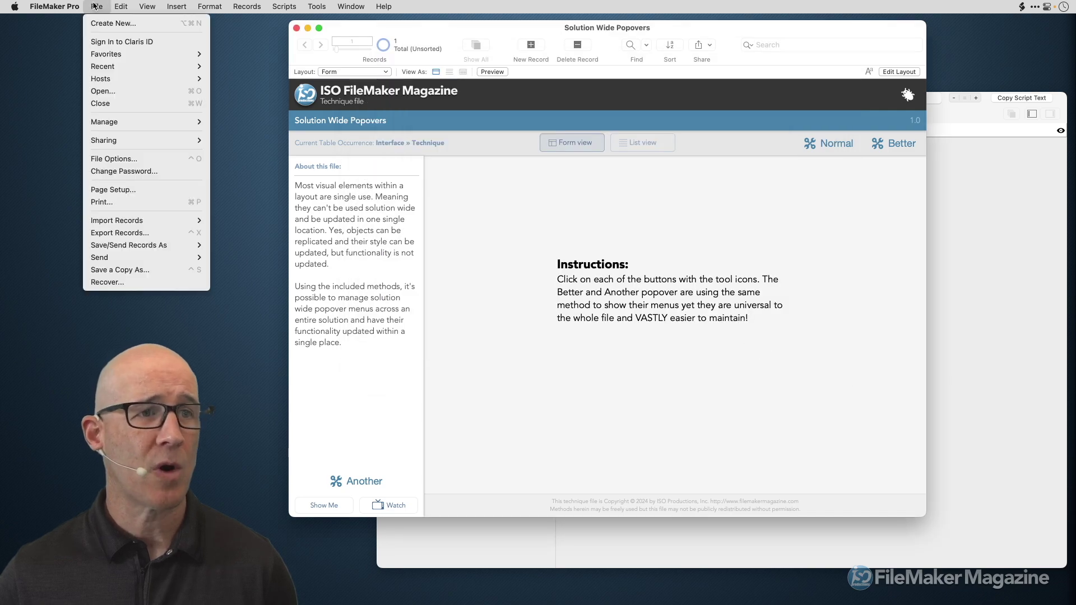
mouse_move(134, 128)
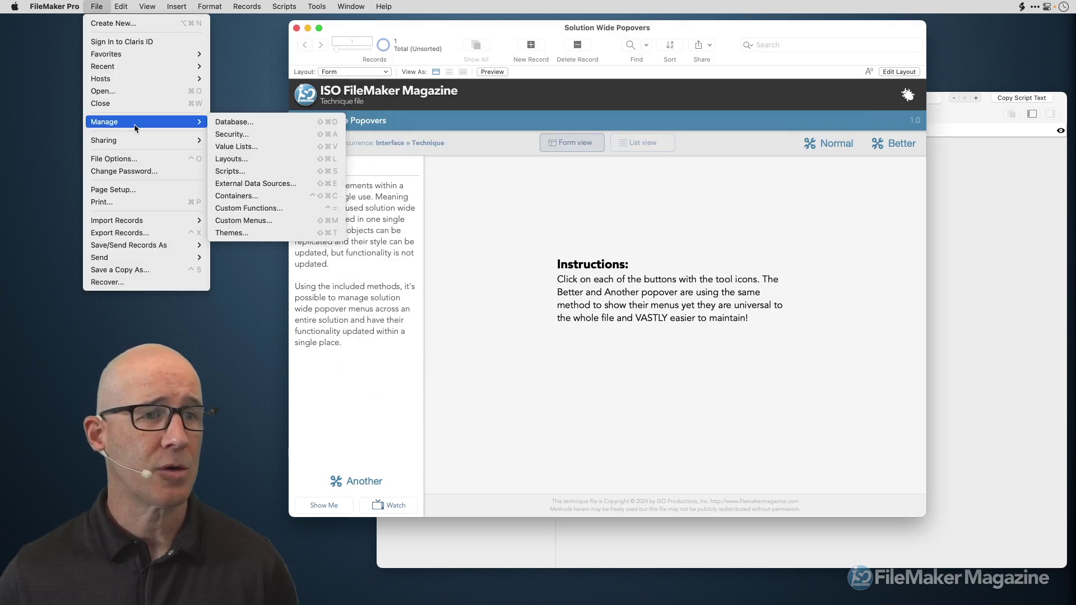
click(306, 211)
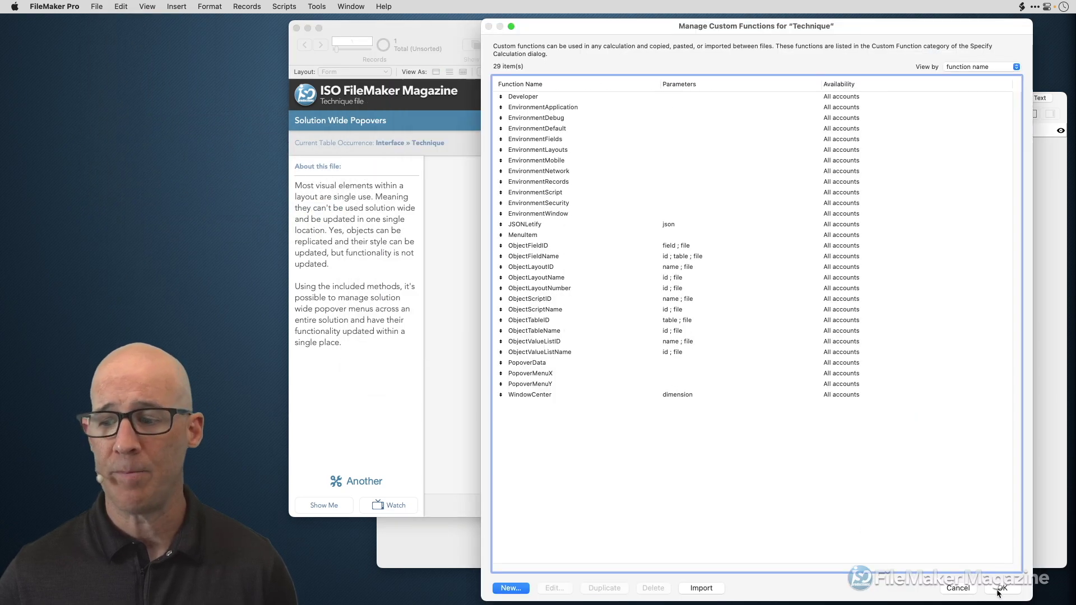
drag(1032, 600, 978, 362)
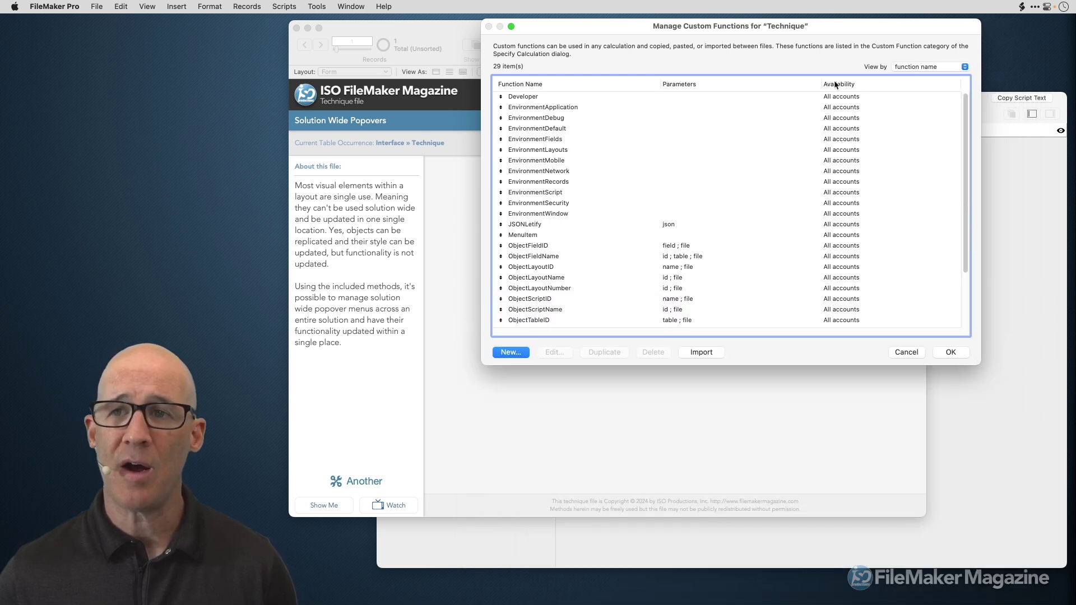
drag(802, 27, 881, 35)
Step: Change the English label of ~scriptA in the PopoverMenuX custom function to "Special button" and save the custom functions
scroll(888, 216, down, 3)
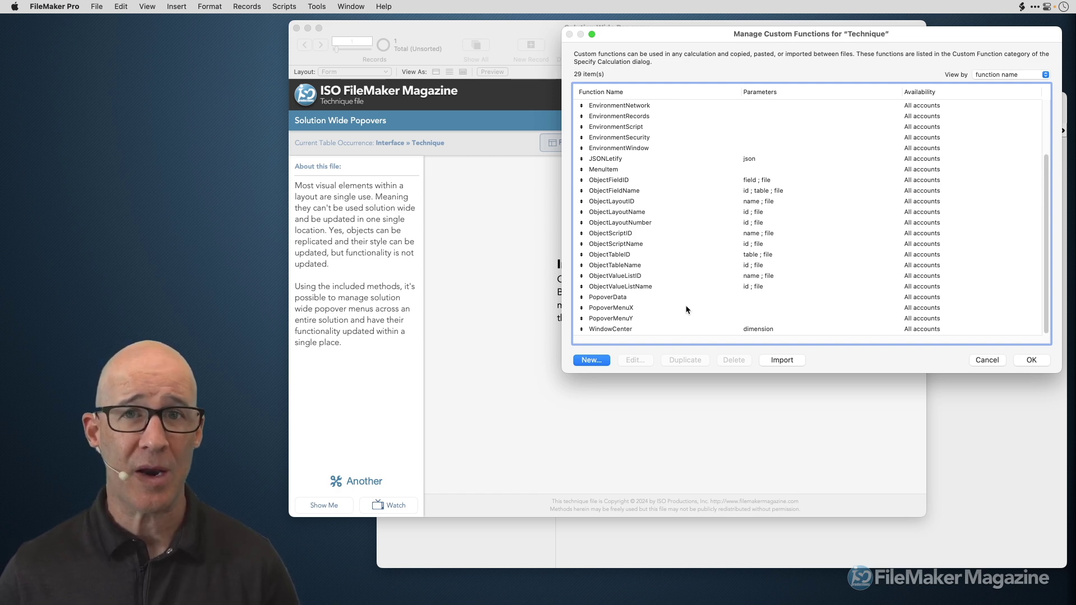
click(634, 310)
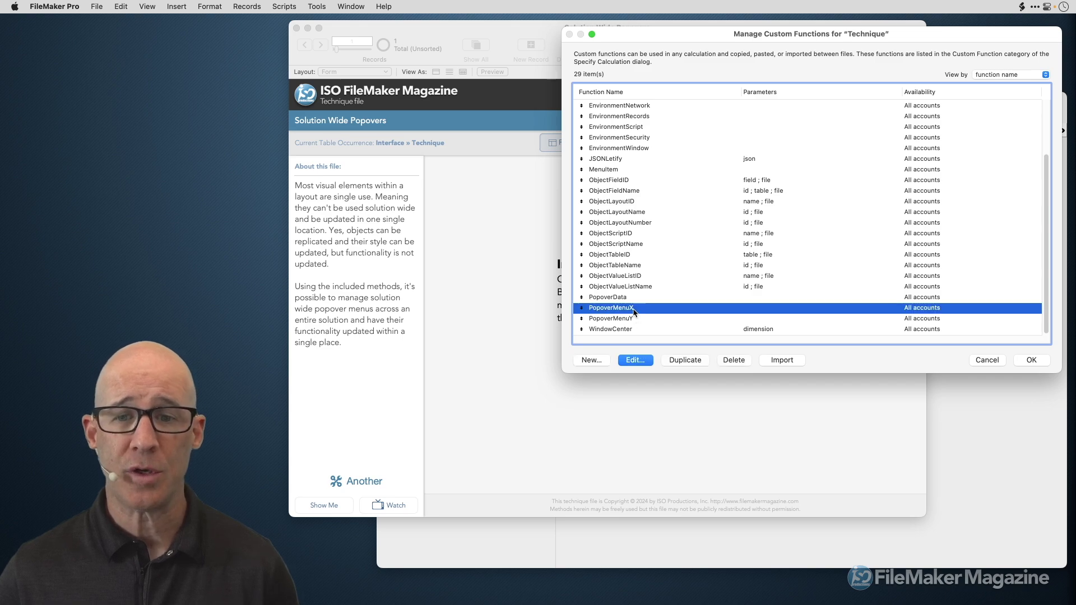
double_click(634, 310)
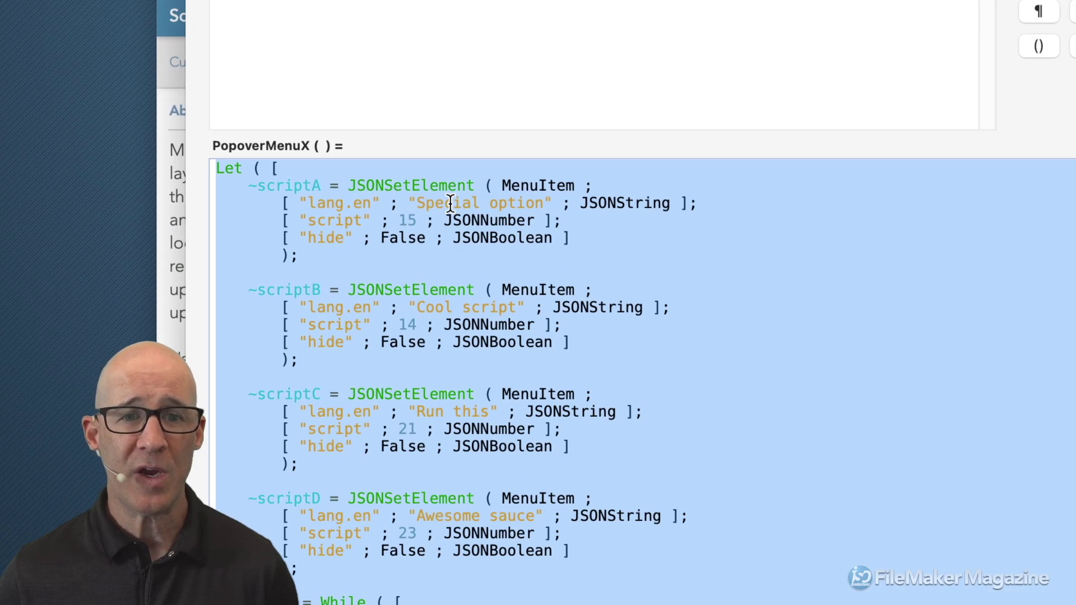
click(450, 202)
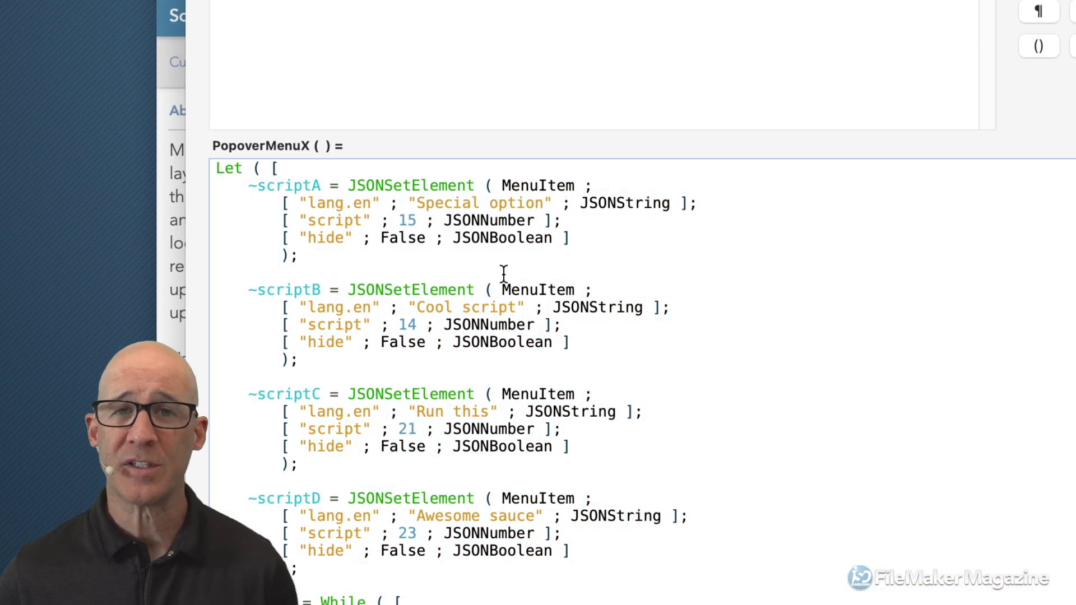
double_click(511, 205)
text(button)
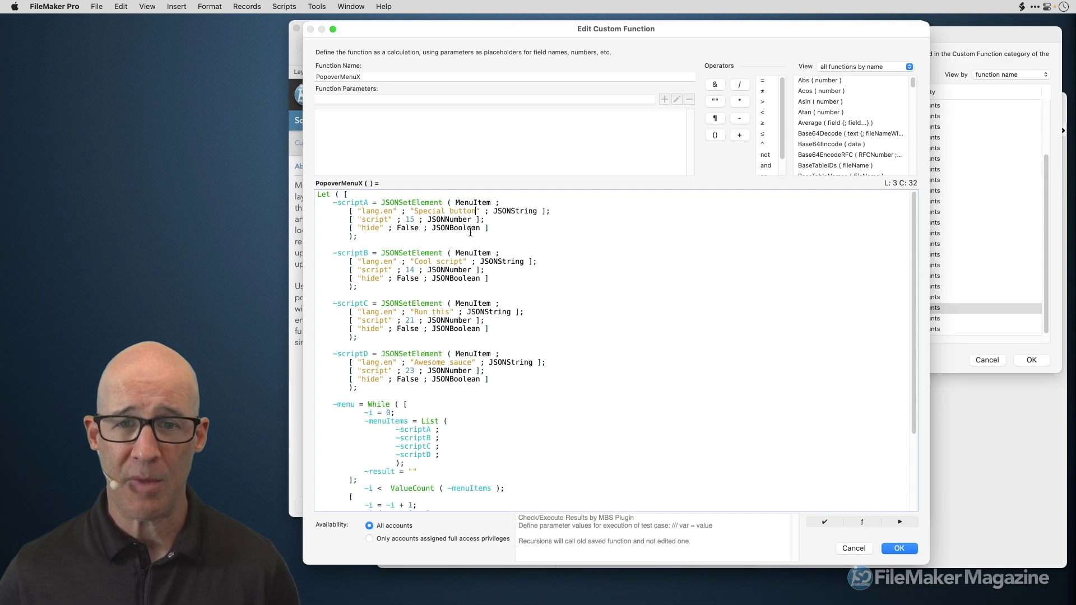
click(903, 549)
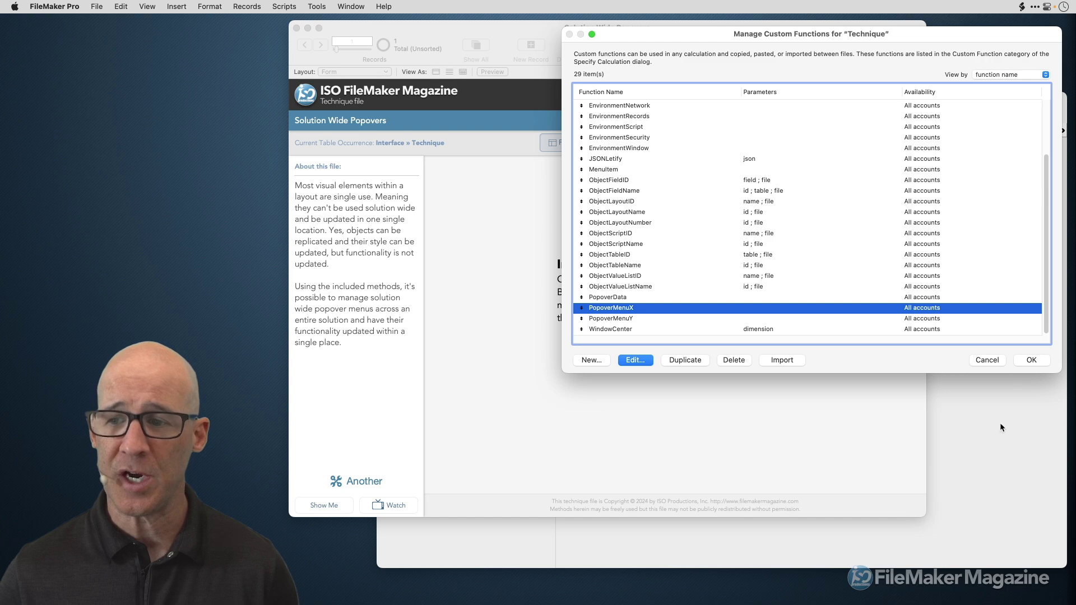
click(1033, 361)
Step: Check the Better popover's menu on the Form layout, and examine all its entries on the List layout as well
click(897, 146)
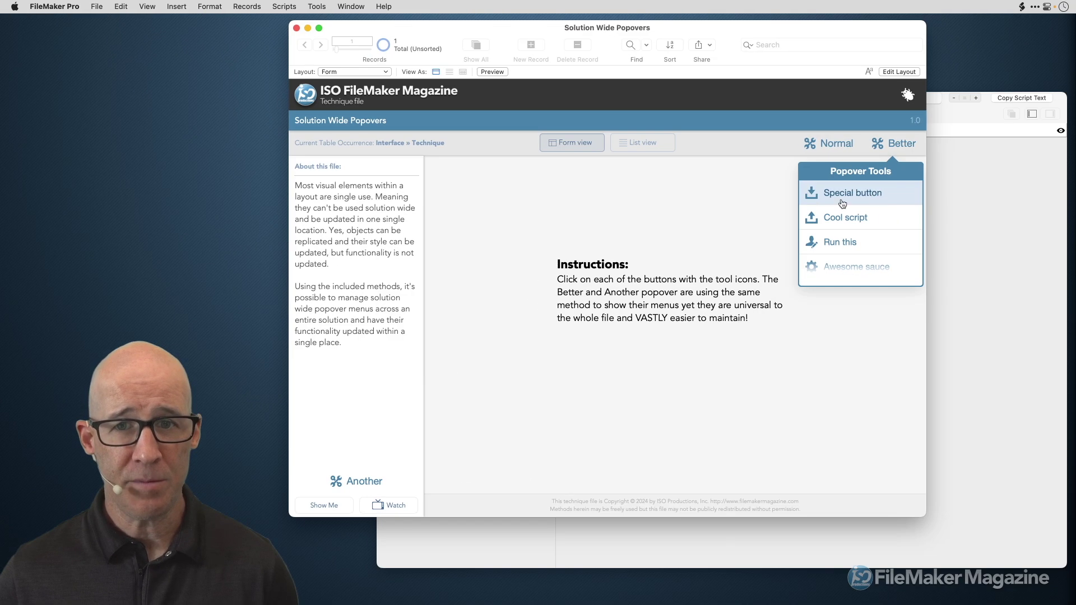
click(379, 93)
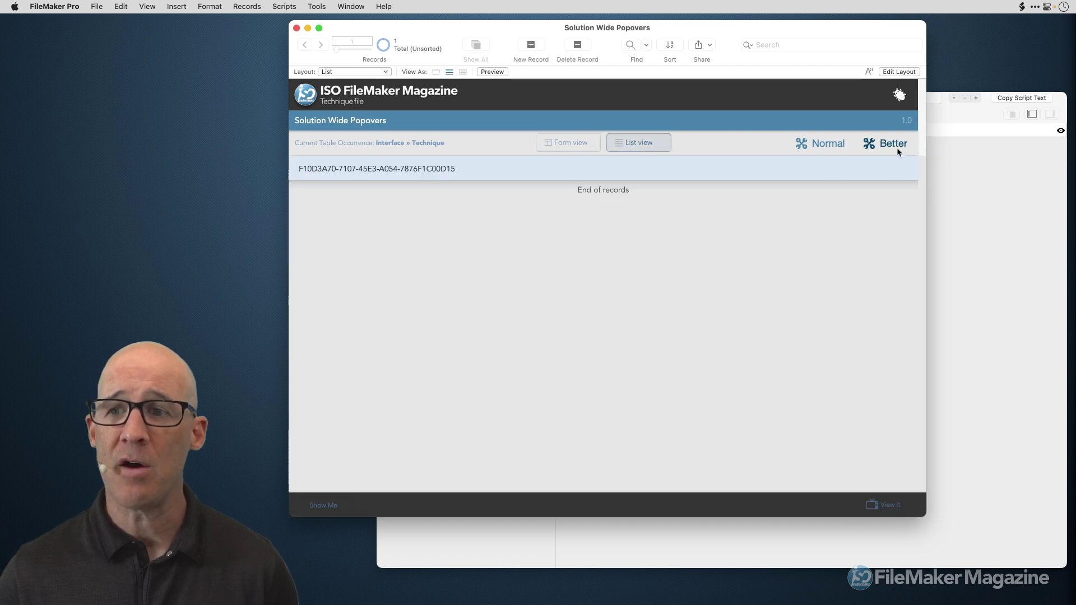
click(897, 147)
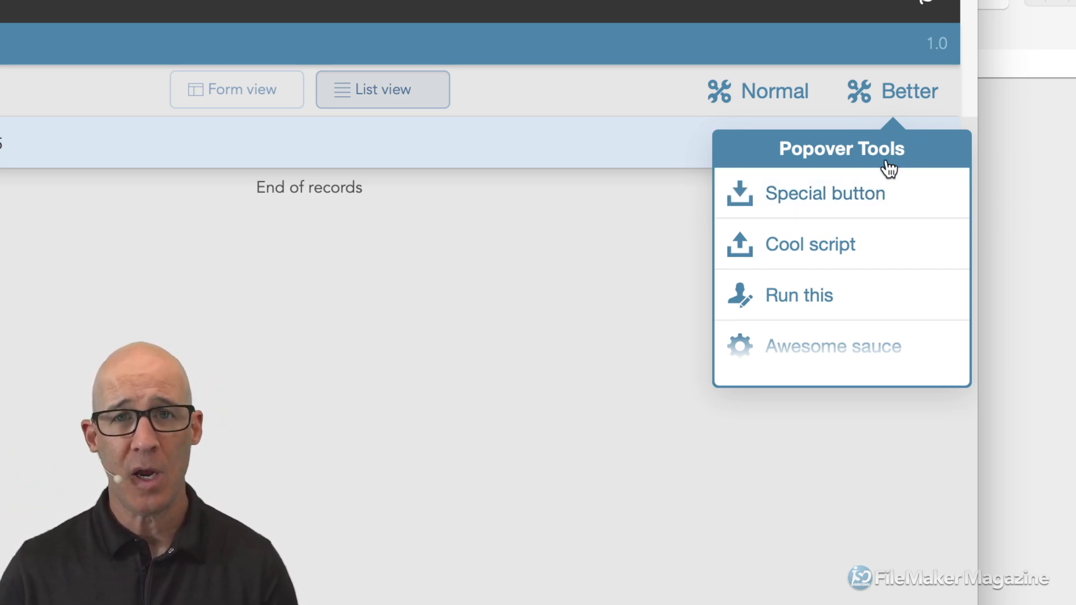
scroll(869, 210, down, 3)
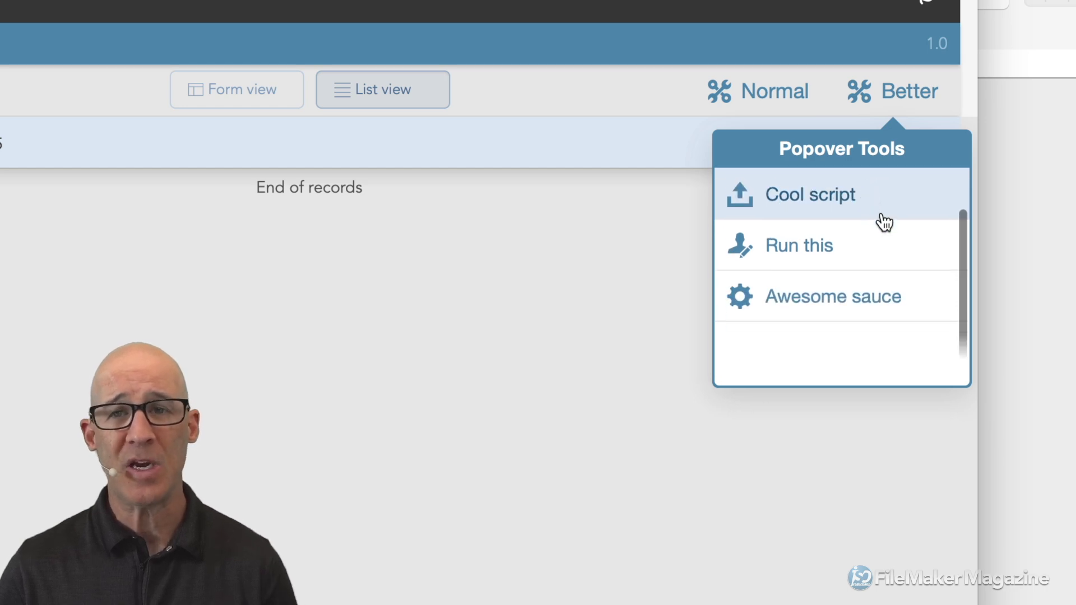
scroll(884, 223, up, 3)
scroll(886, 223, down, 2)
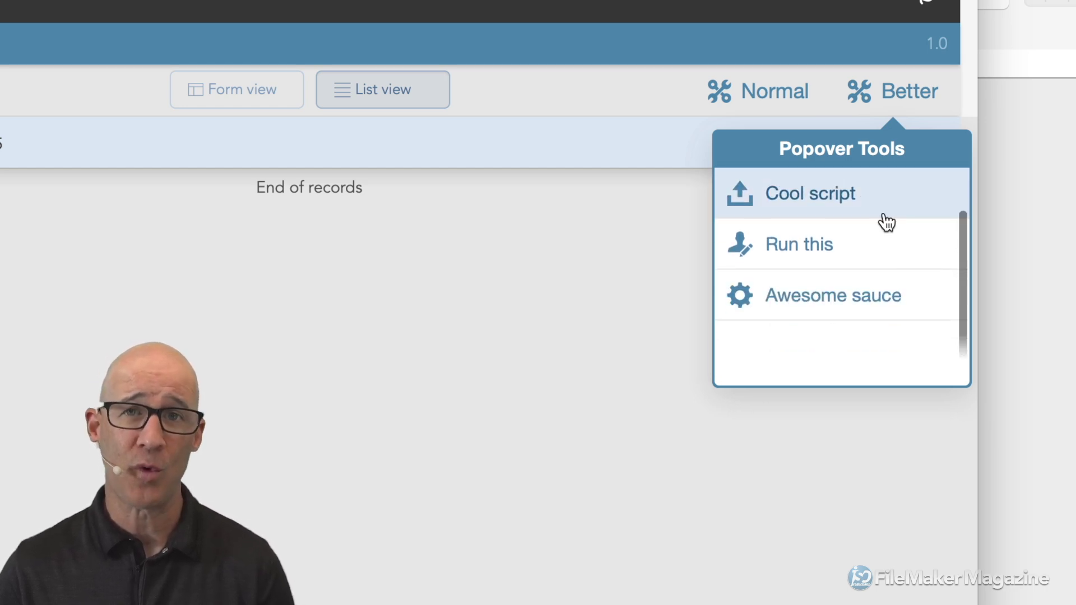
scroll(884, 221, up, 1)
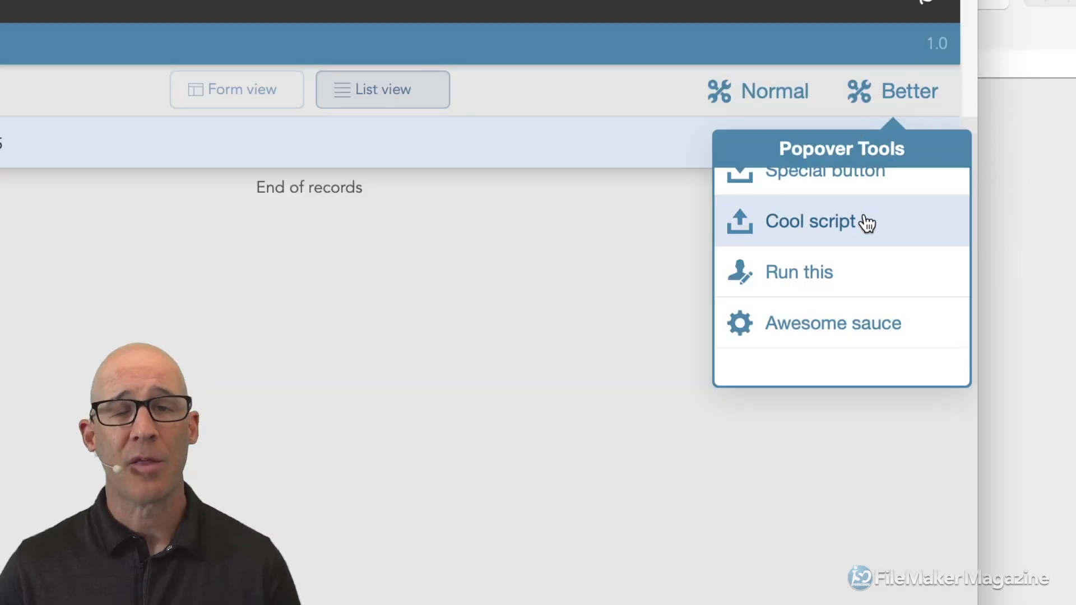
scroll(856, 234, down, 1)
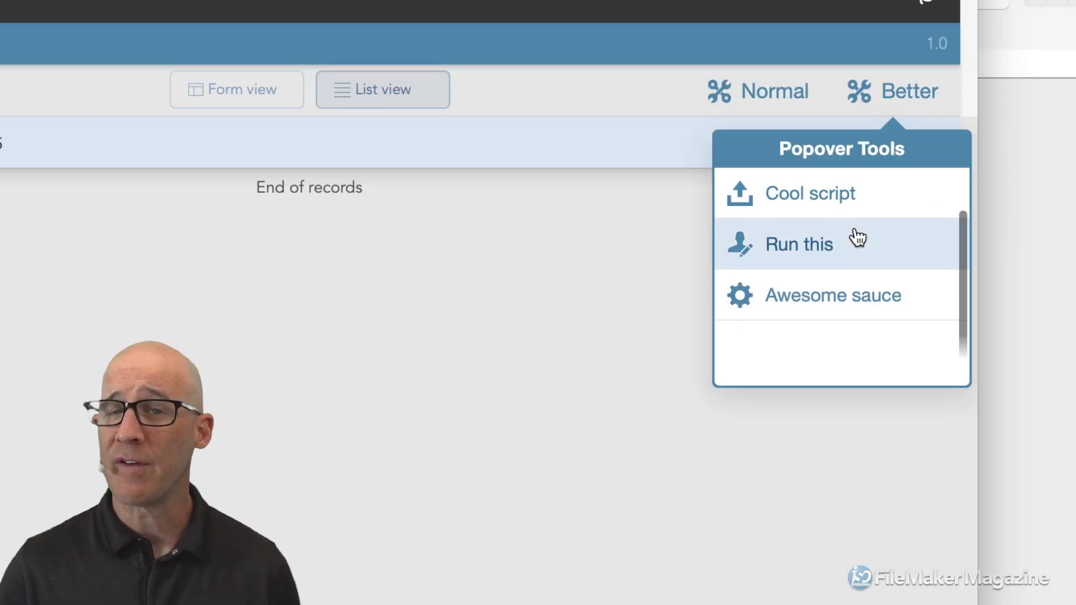
scroll(856, 234, up, 1)
scroll(856, 229, up, 2)
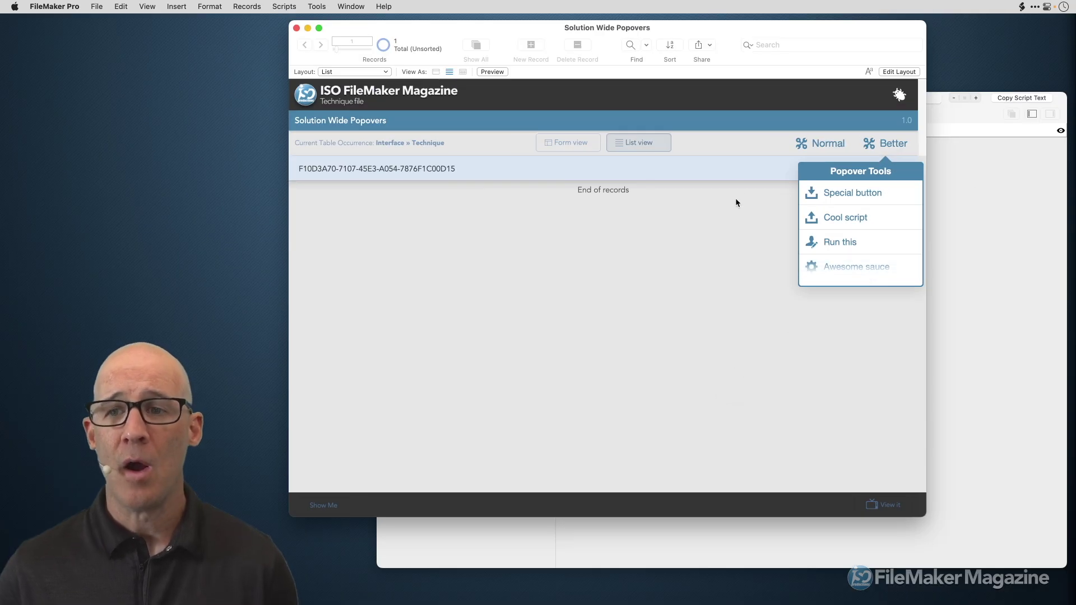
click(578, 179)
Step: Return to Form view, view the Better and Another popover menus in turn, and close them
click(588, 148)
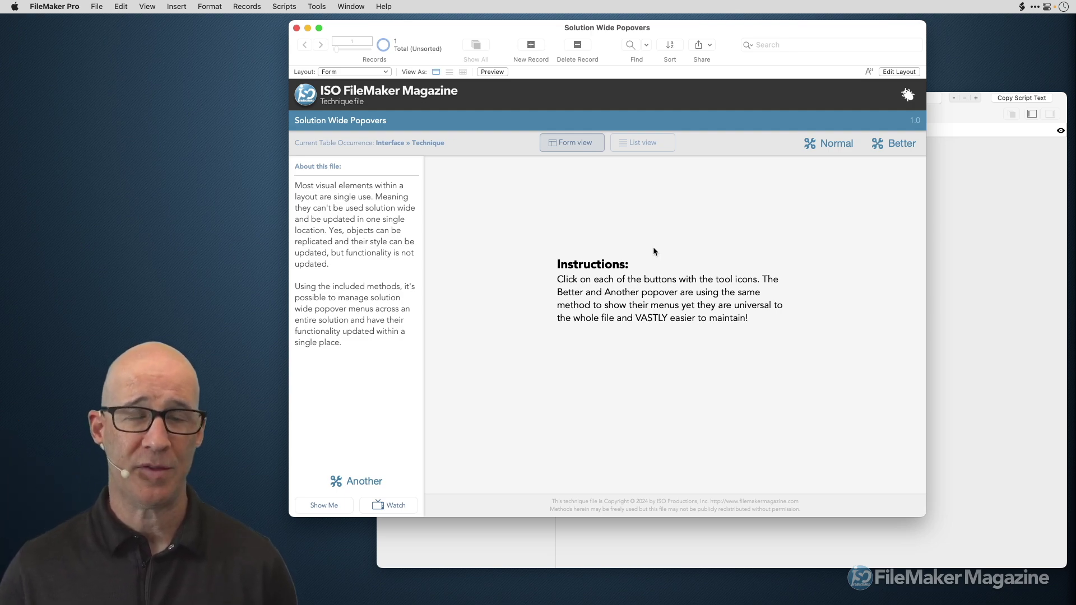
click(893, 147)
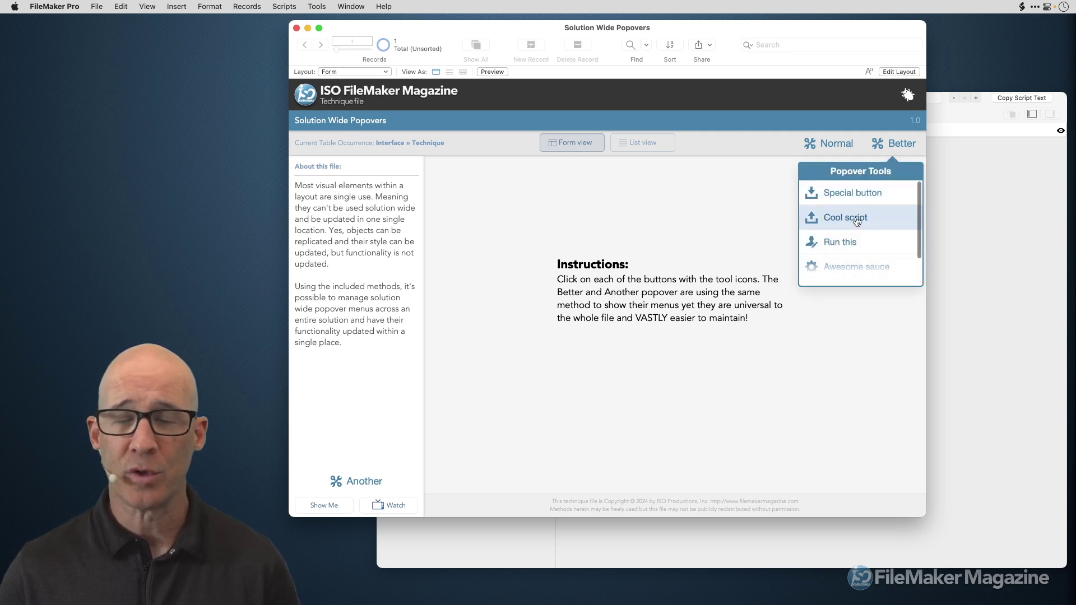
click(354, 485)
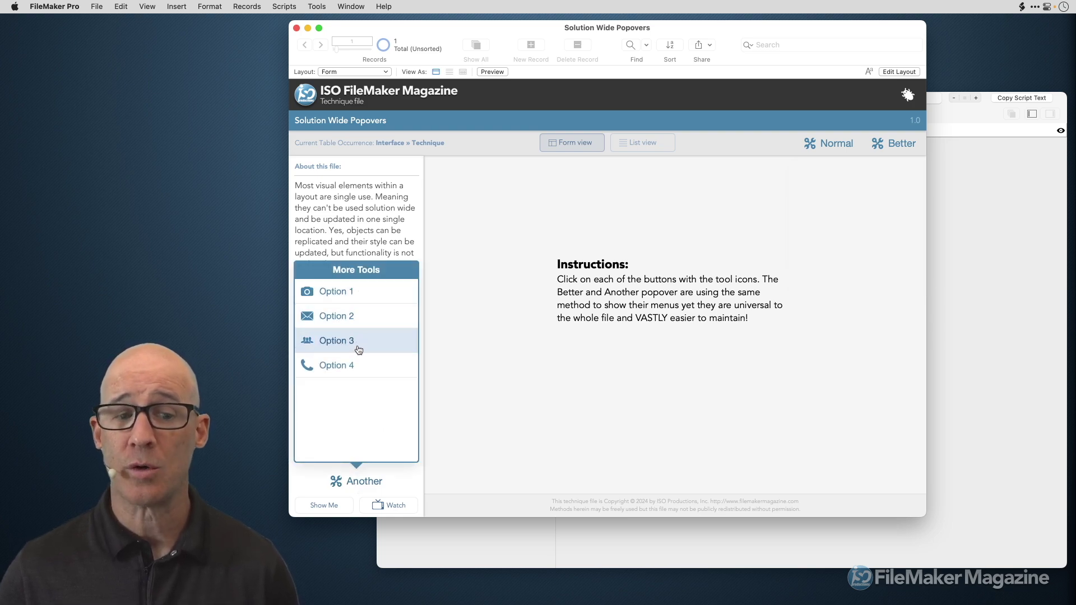
click(570, 352)
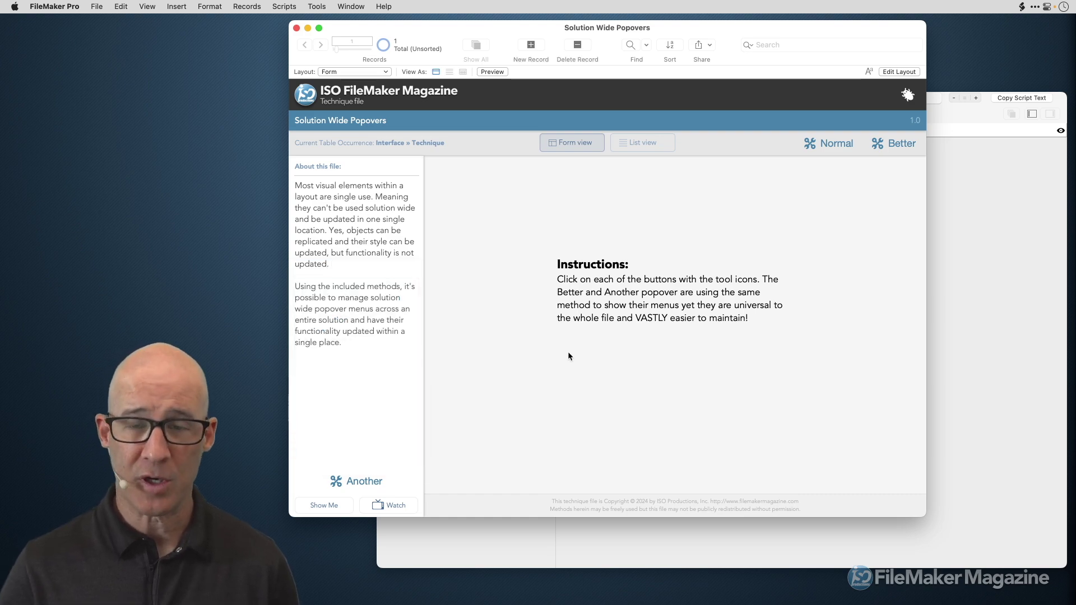
Step: Open the PopoverMenuY custom function for editing and move its editor window aside
key(super+shift+c)
scroll(708, 215, down, 5)
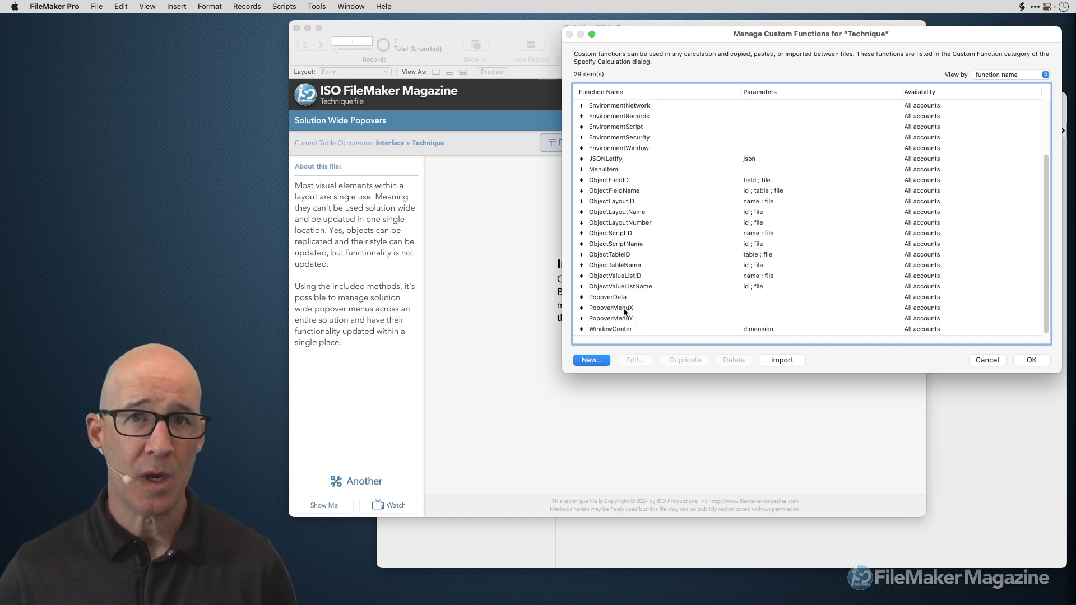
click(626, 309)
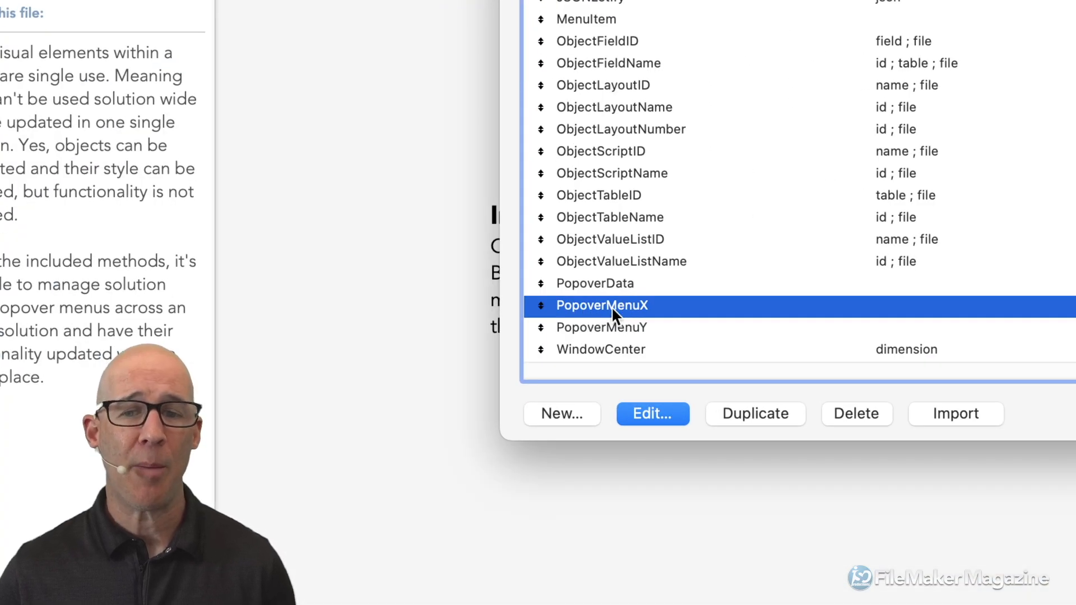
click(635, 330)
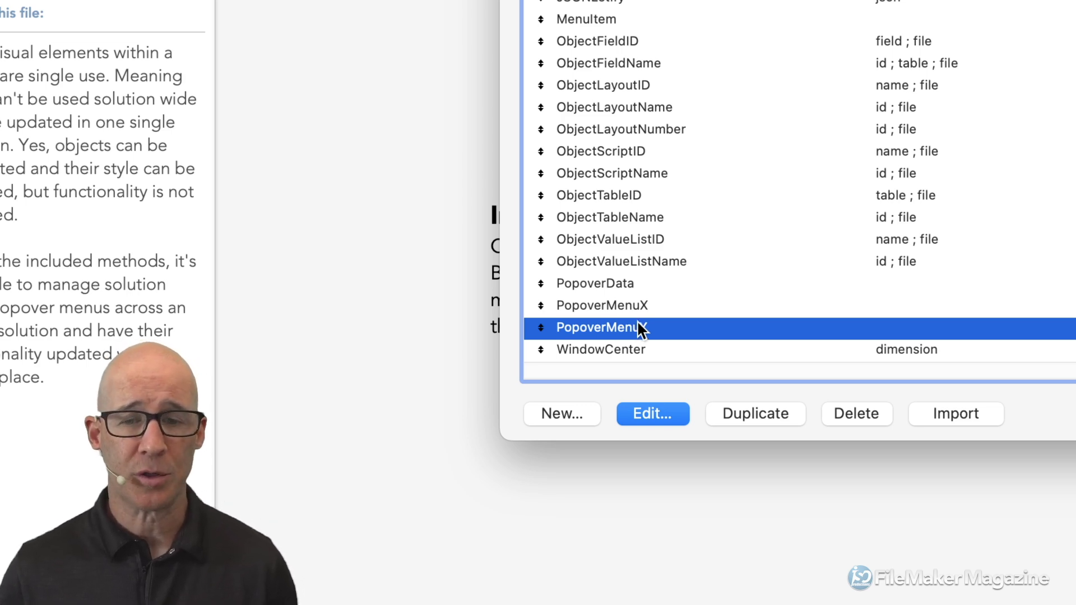
double_click(637, 325)
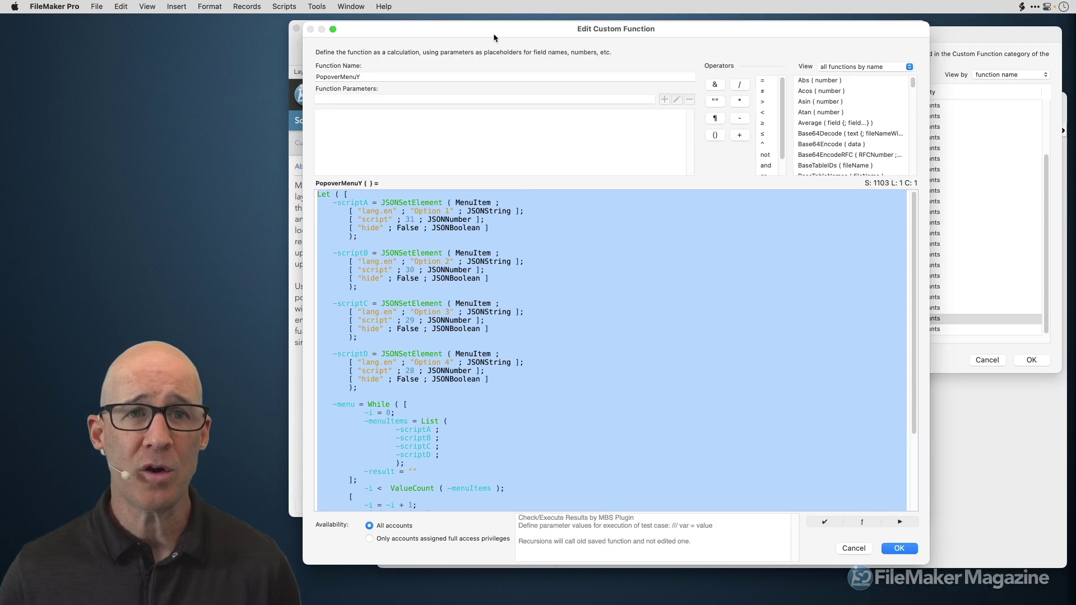
drag(494, 33, 671, 41)
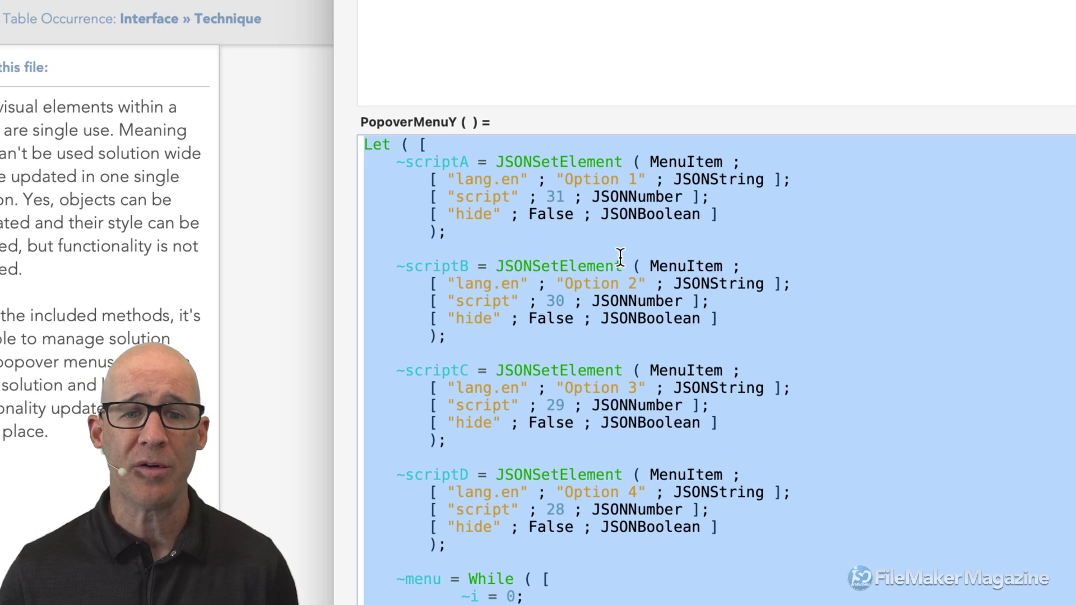
Step: Change the English label of ~scriptA in PopoverMenuY to "My Custom Option", save the custom functions, and check the Another popover's menu
click(620, 258)
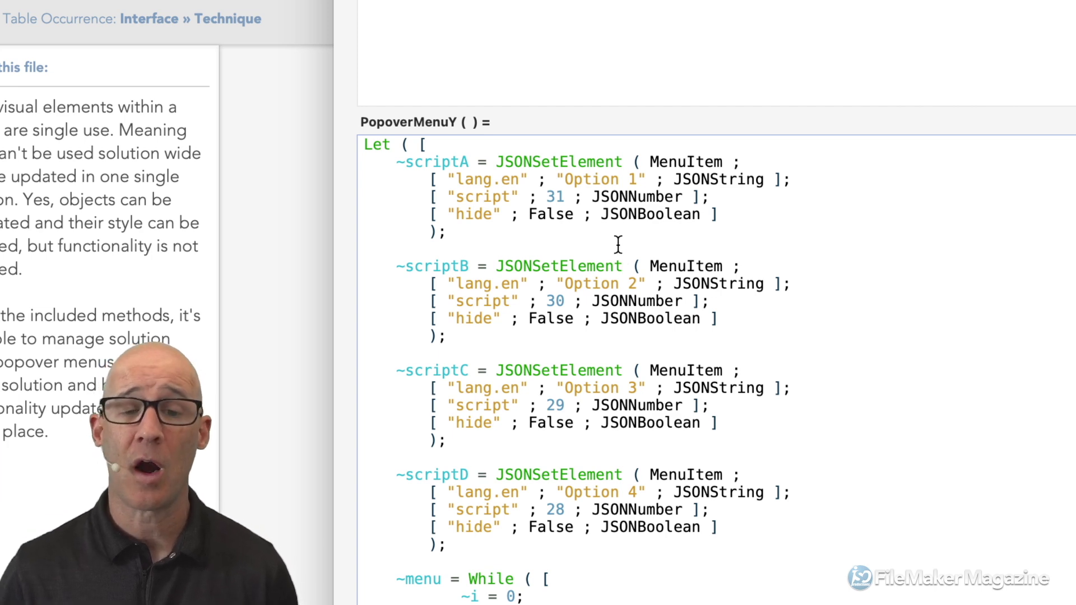
double_click(594, 178)
drag(594, 179, 638, 180)
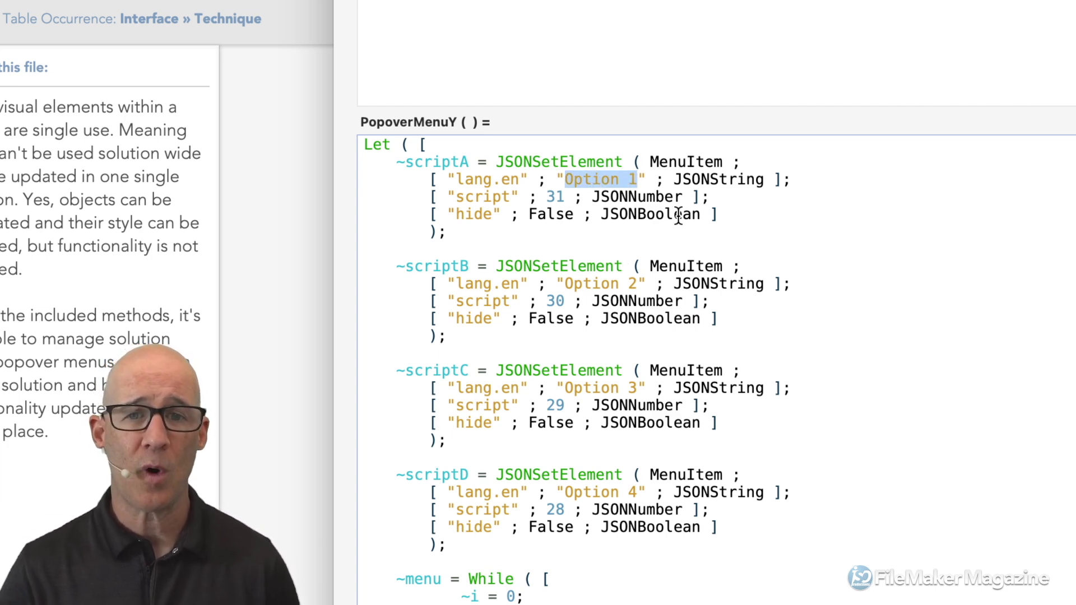
text(My Cust)
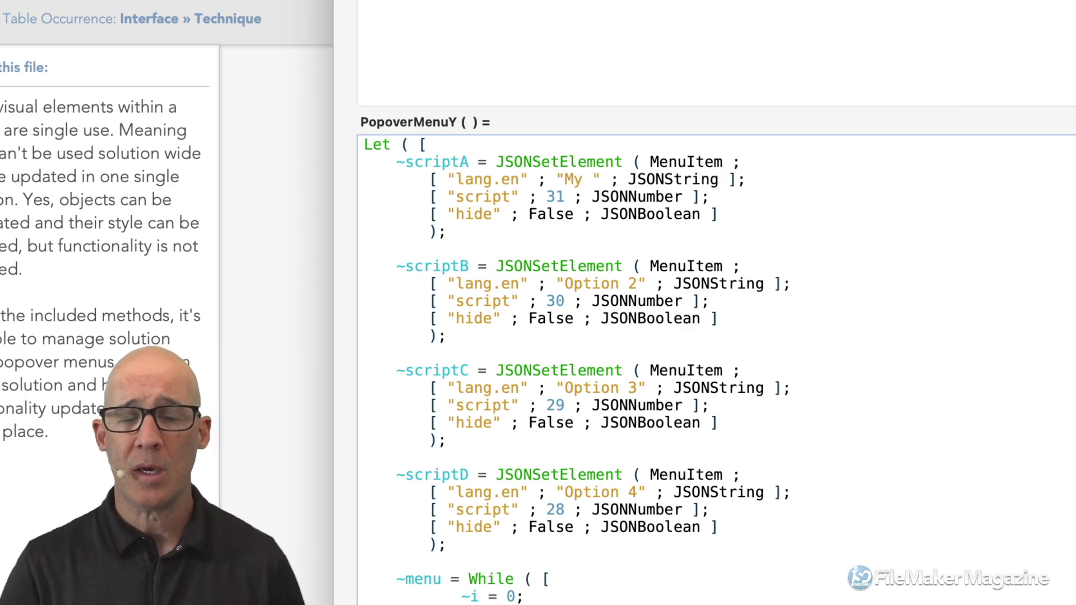
text(om Op)
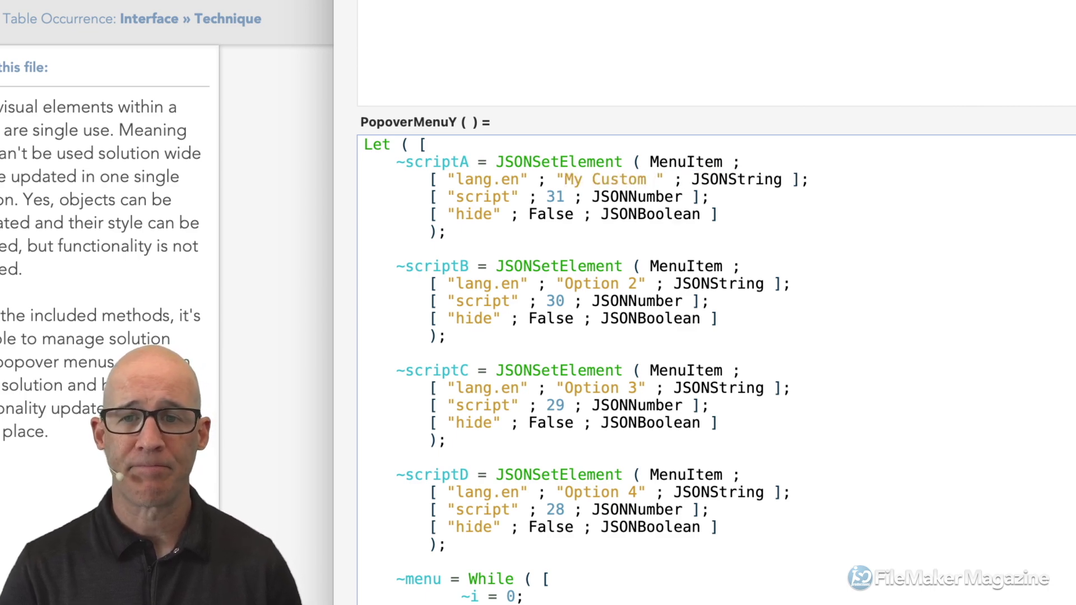
text(tion)
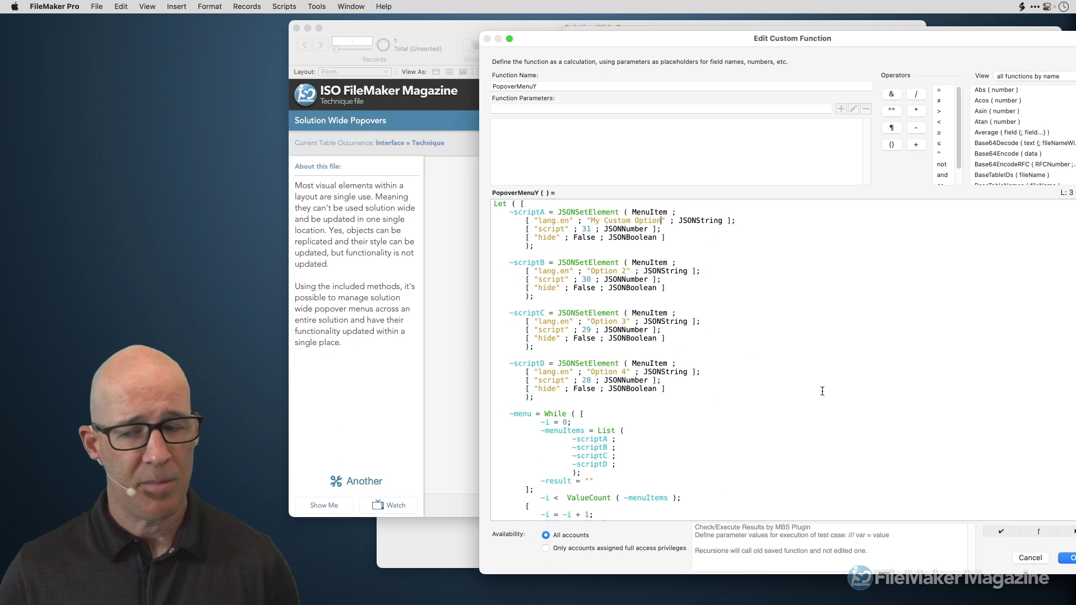
click(1068, 558)
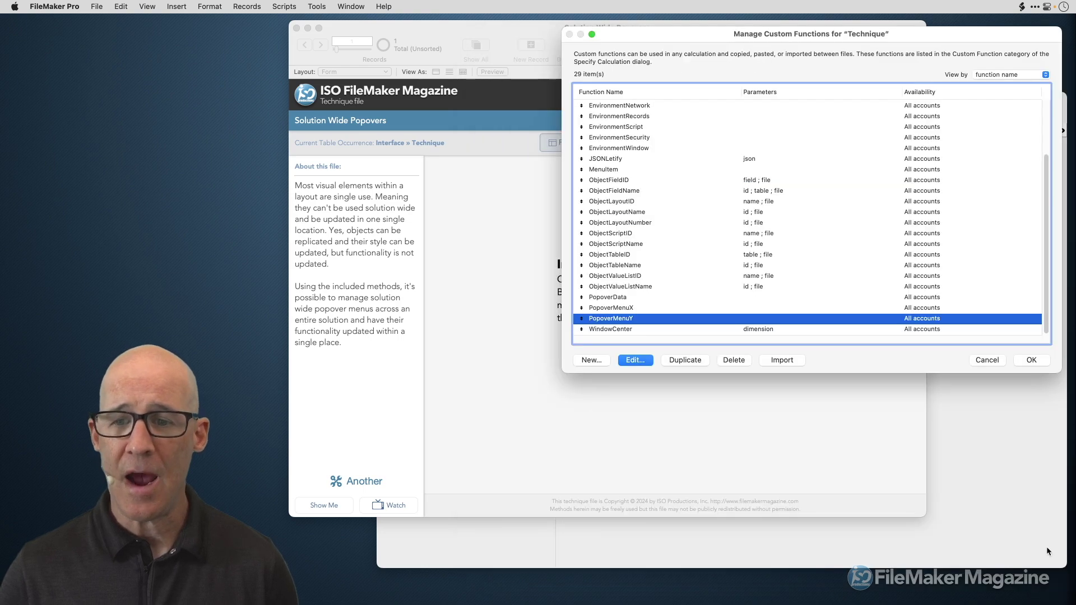
click(1036, 361)
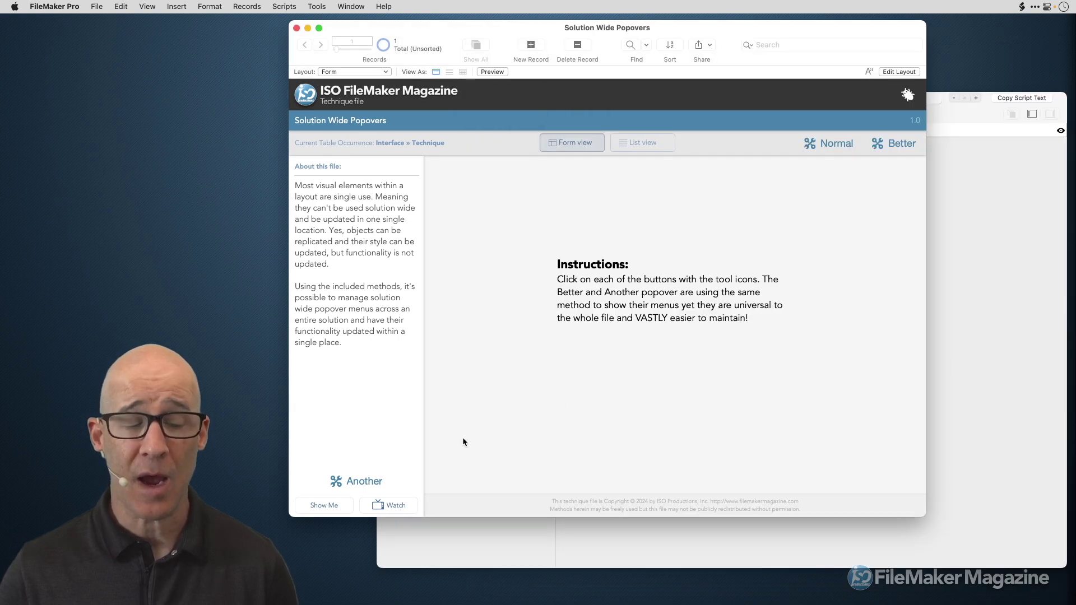
click(364, 481)
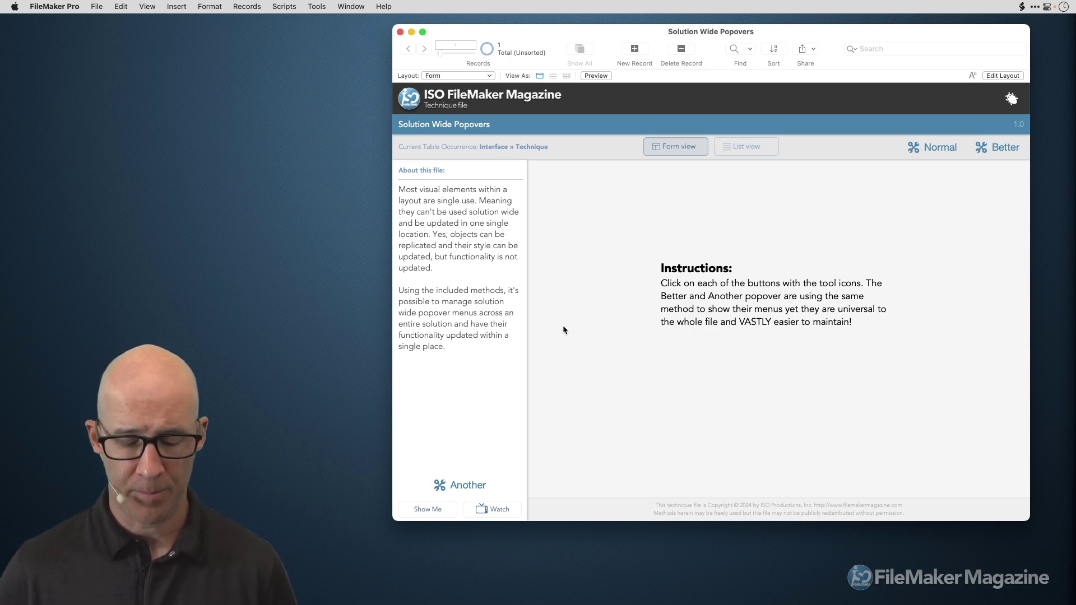
Step: Switch the Form layout to Layout mode and draw an unlabeled button above the Instructions text
key(super+l)
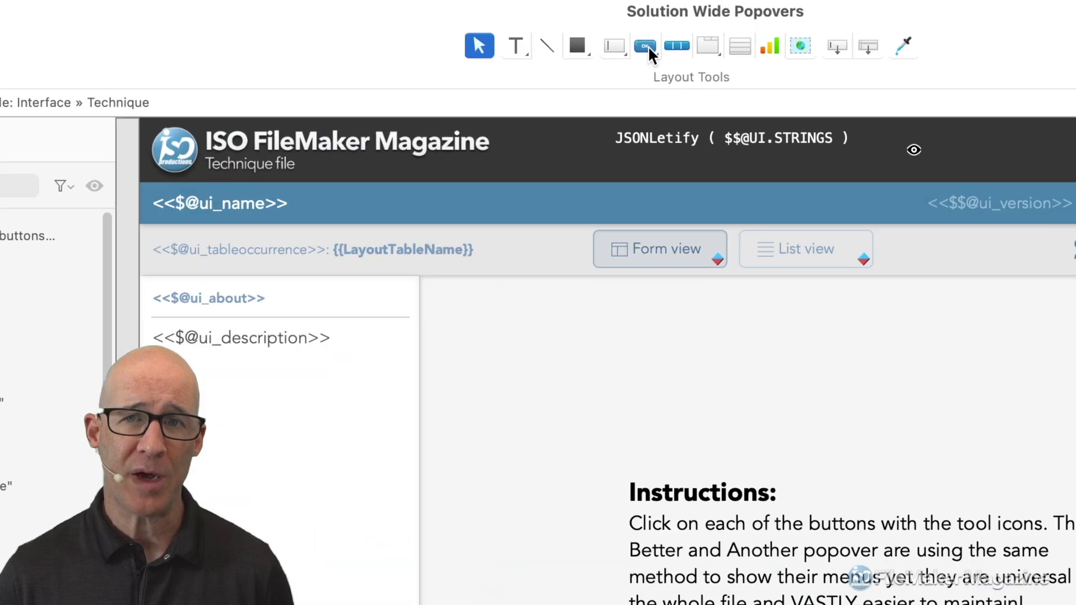
click(649, 51)
drag(619, 177, 620, 177)
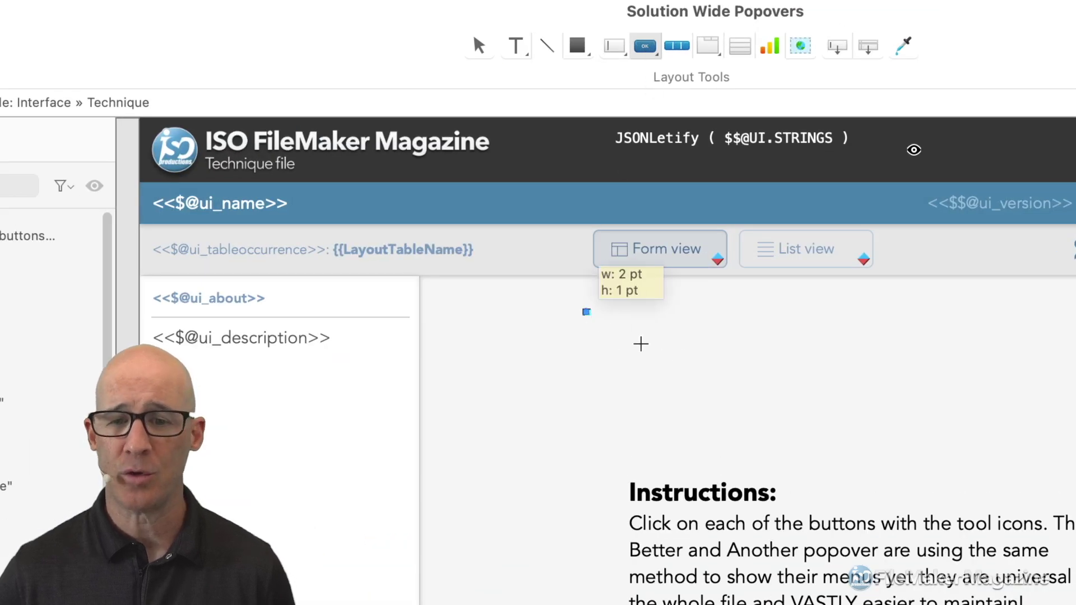
drag(641, 344, 767, 375)
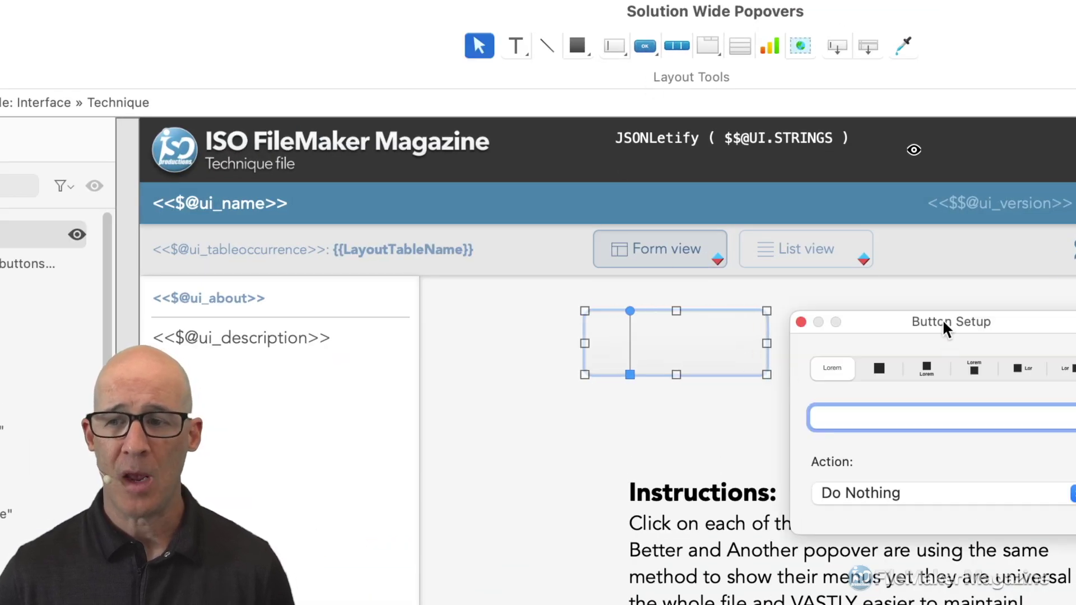
Step: View the scripts available for the new button's Perform Script action, and close the button's setup without assigning one
drag(945, 328, 872, 129)
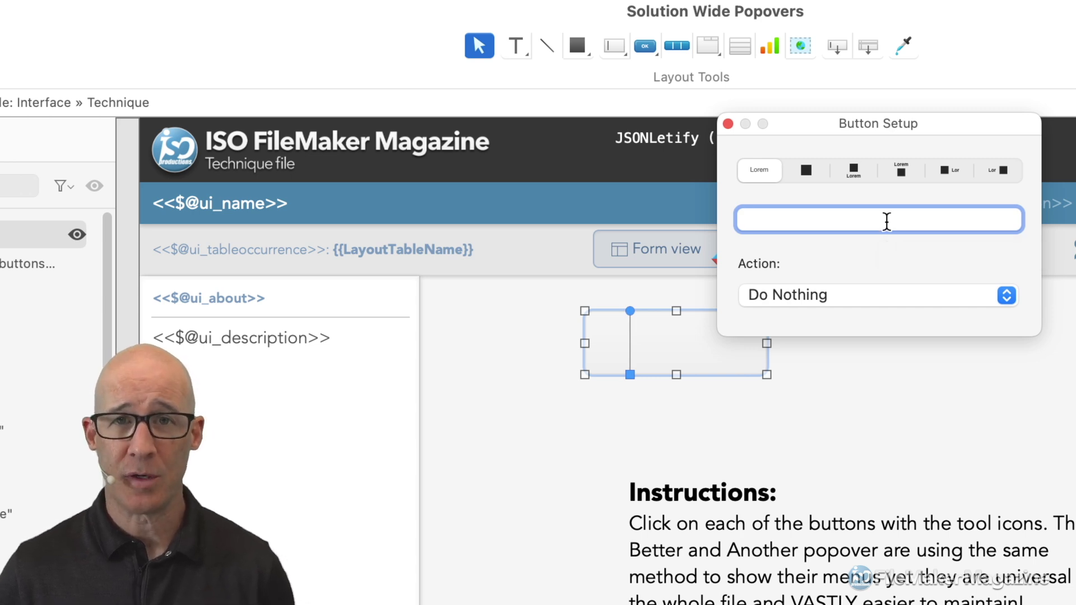
click(919, 304)
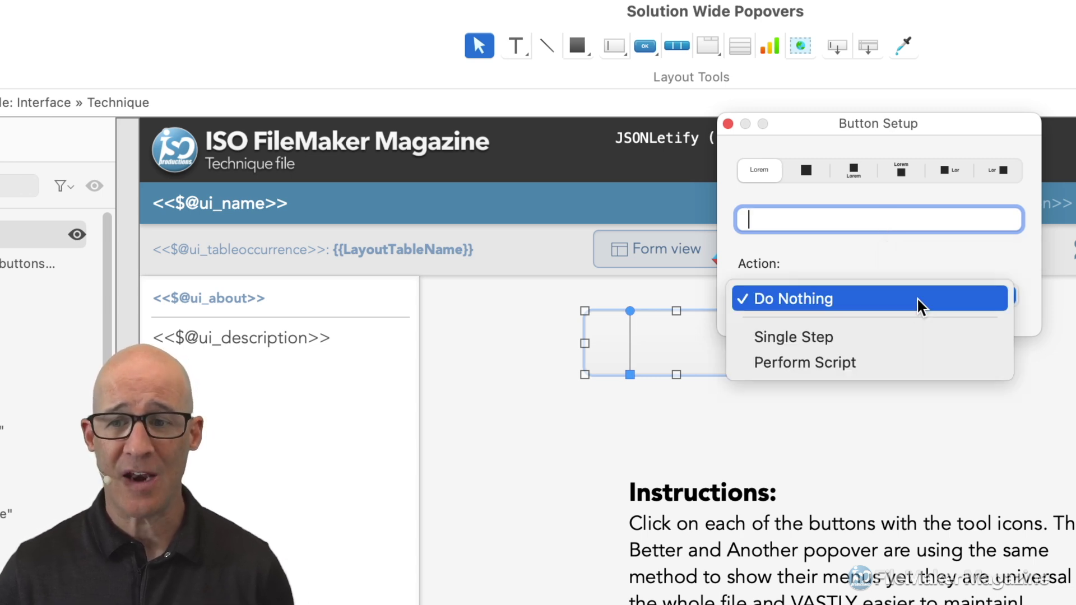
click(892, 372)
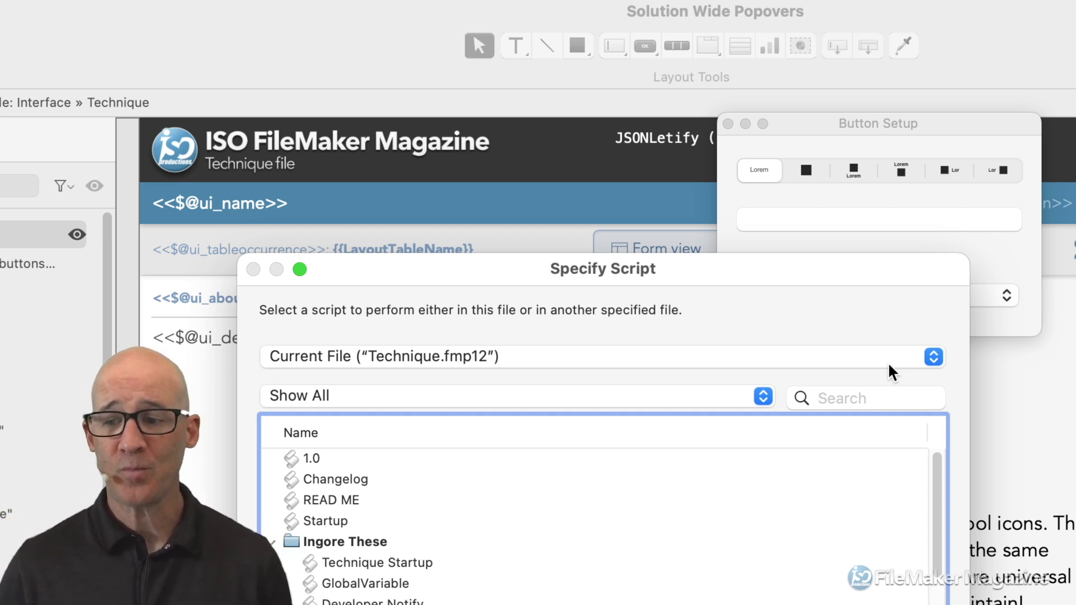
drag(813, 275, 886, 140)
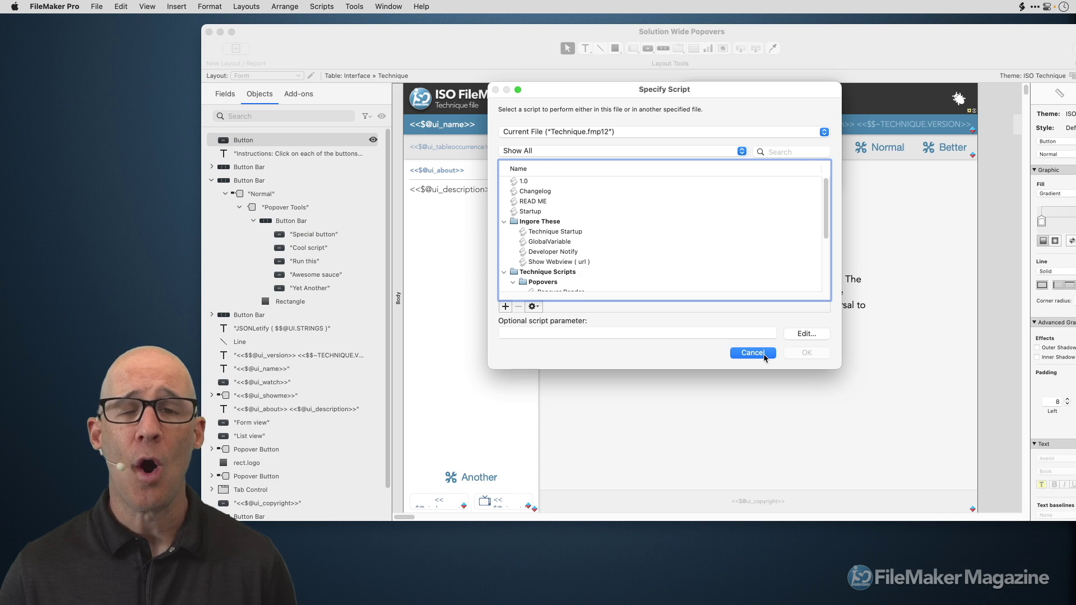
click(753, 353)
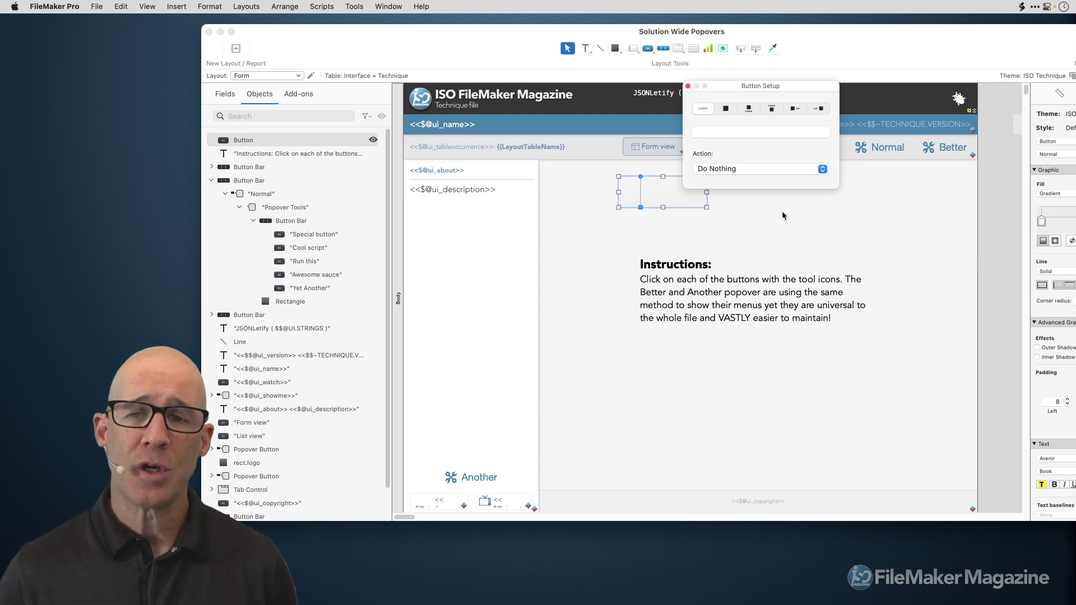
click(689, 86)
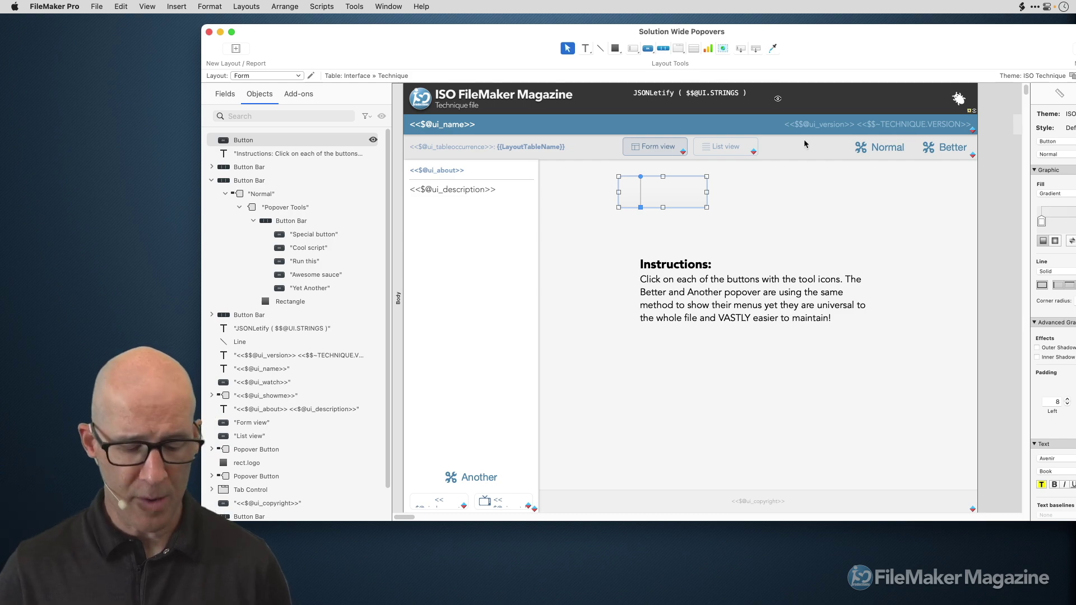
Step: Return to Browse mode and view the Better popover's menu, closing it when done
key(super+b)
click(1004, 148)
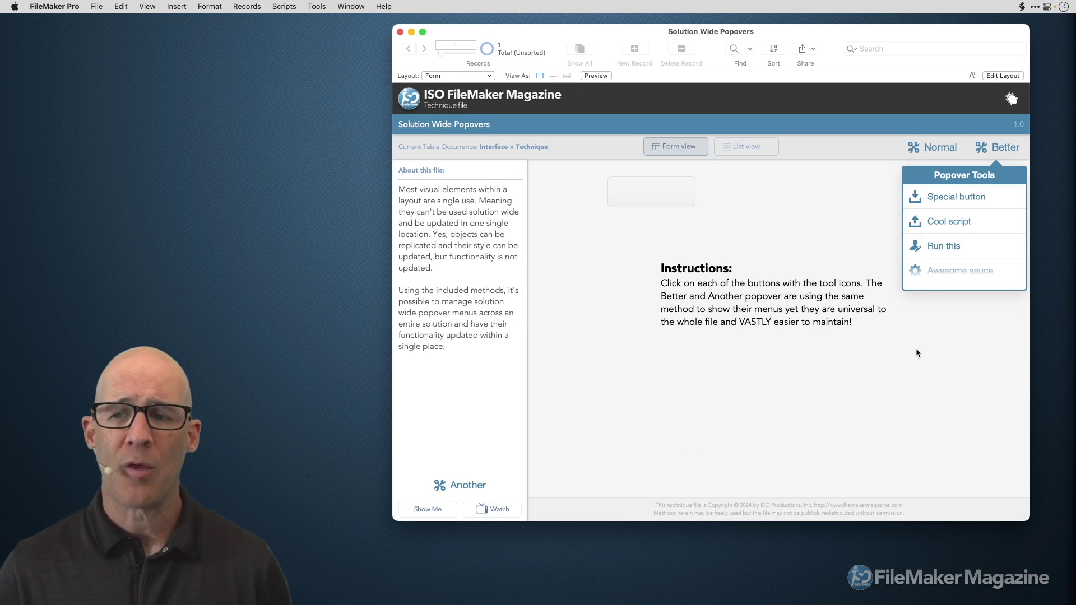
click(835, 493)
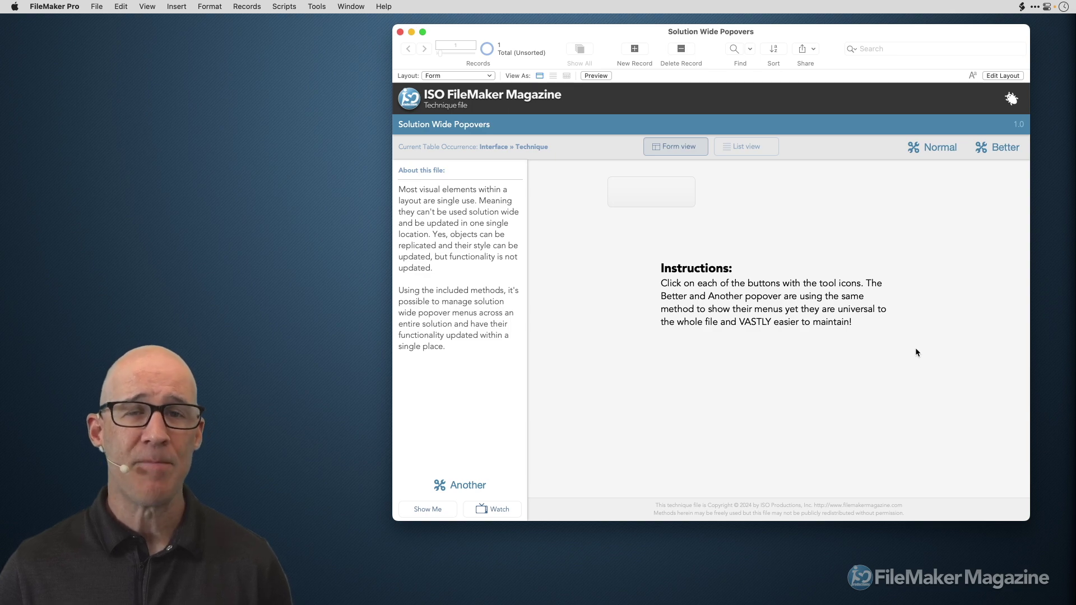
Step: Review the tables defined in the Technique database, including POPOVERS, and close the database management window
key(super+shift+d)
click(540, 84)
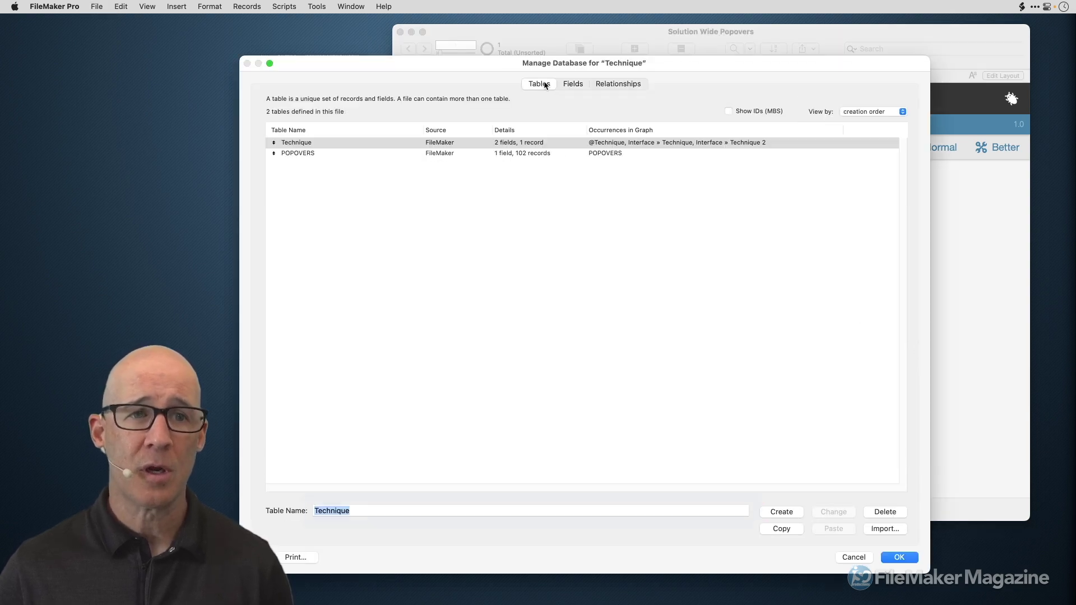
drag(582, 64, 697, 56)
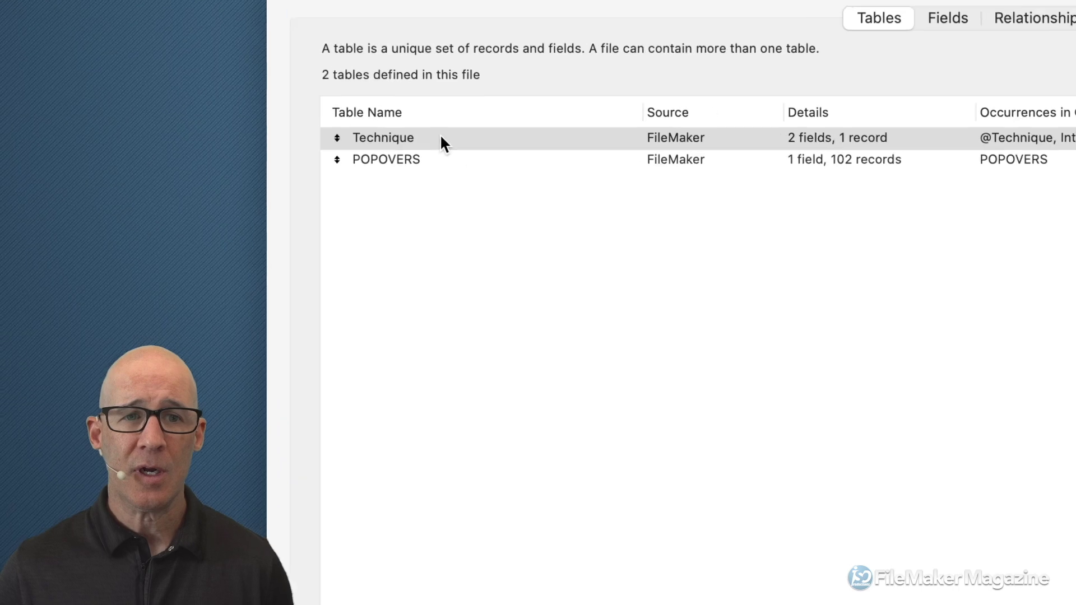
click(420, 160)
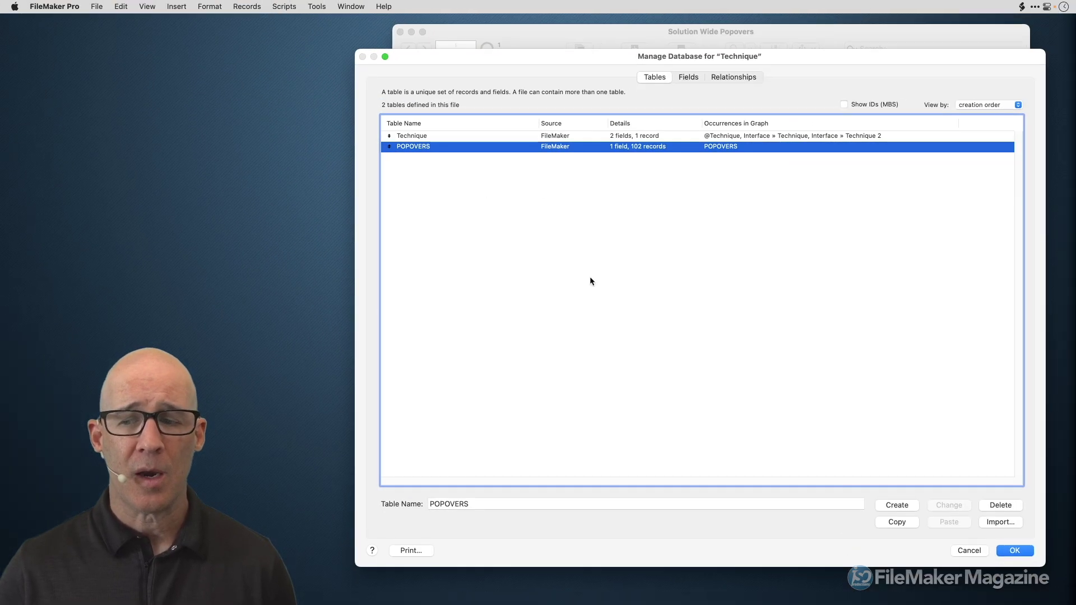
click(1022, 551)
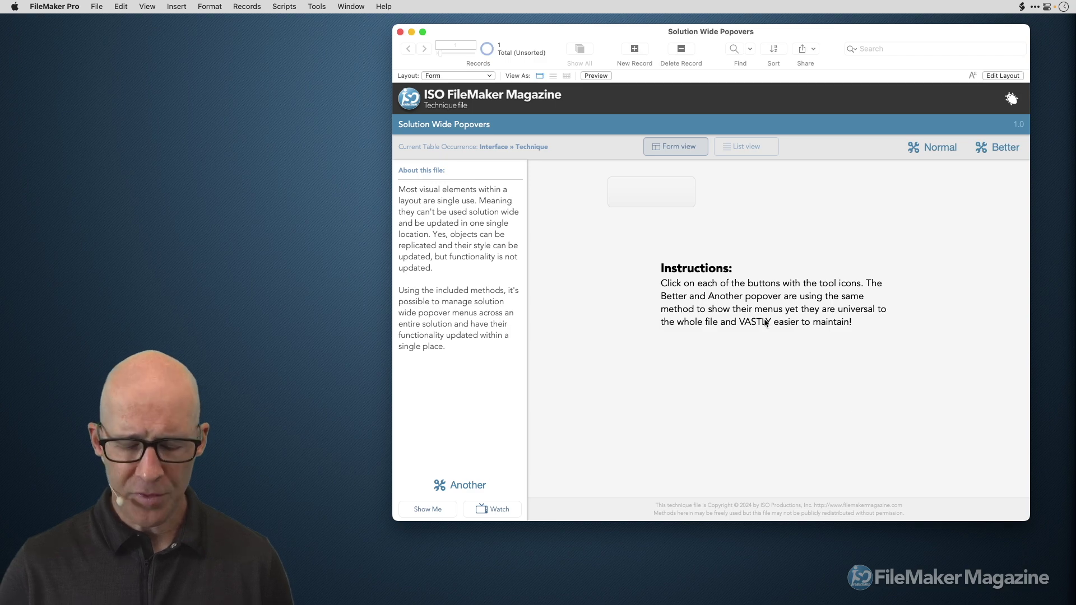
Step: Start a portal on the Form layout in Layout mode, view the tables it can show records from, and cancel its setup
key(super+l)
click(693, 48)
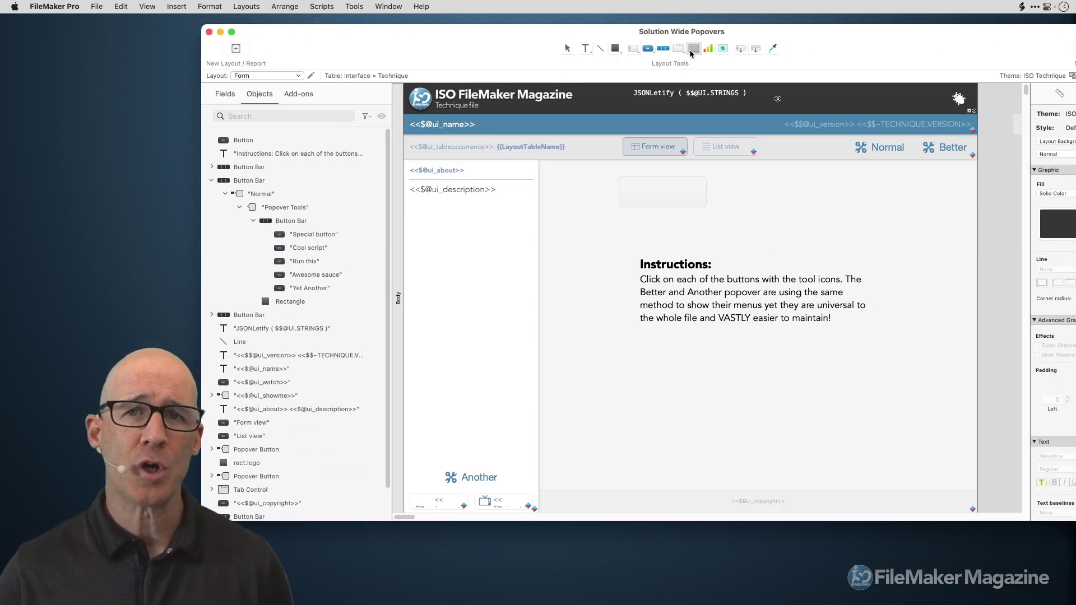
mouse_move(739, 196)
mouse_down()
mouse_move(841, 269)
mouse_move(835, 278)
mouse_up()
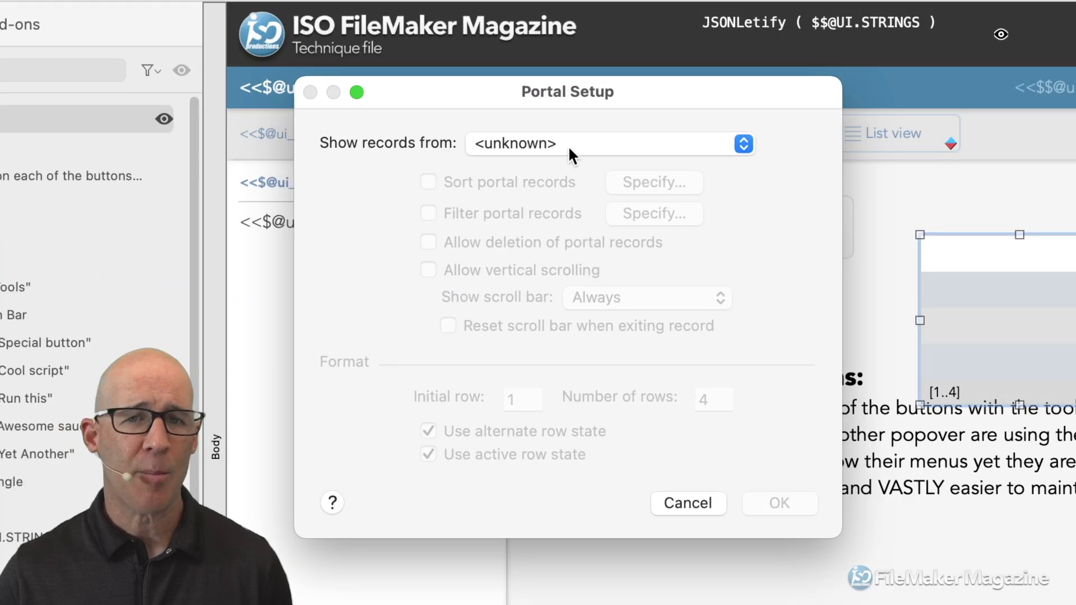
click(569, 151)
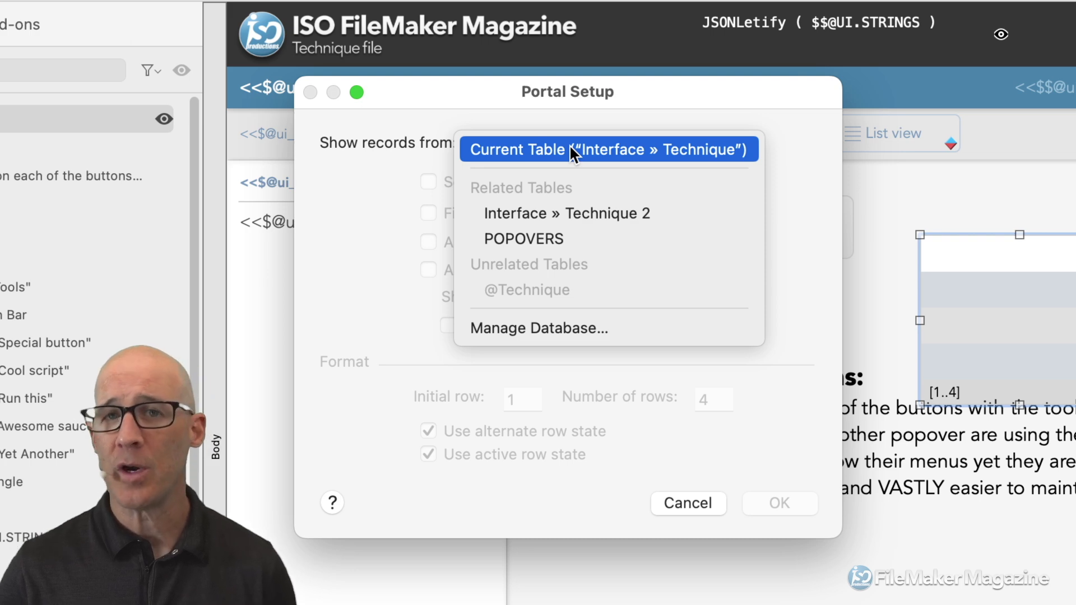
click(829, 225)
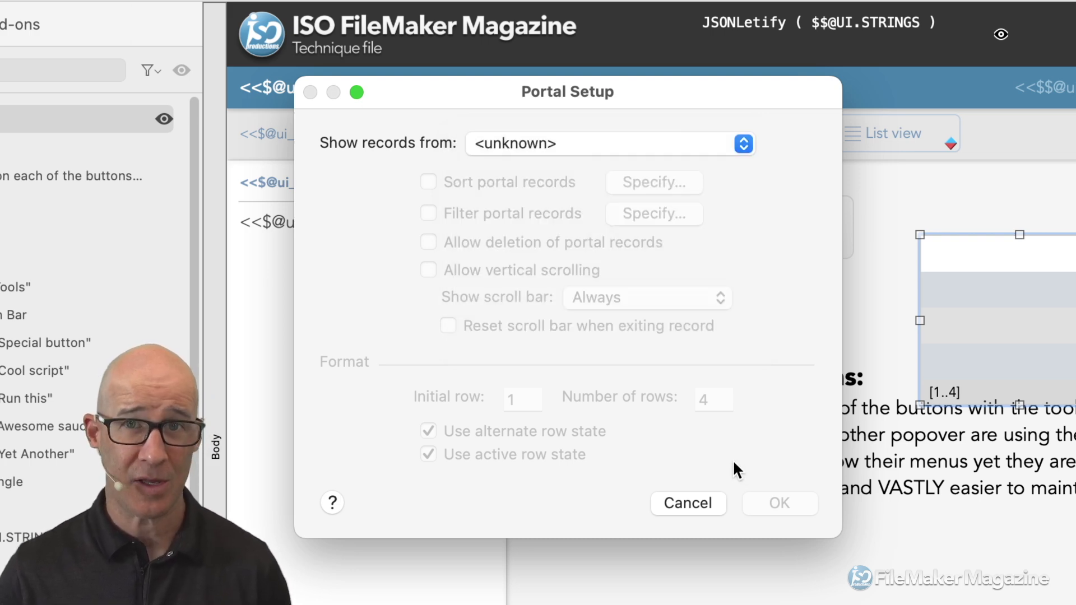
click(696, 503)
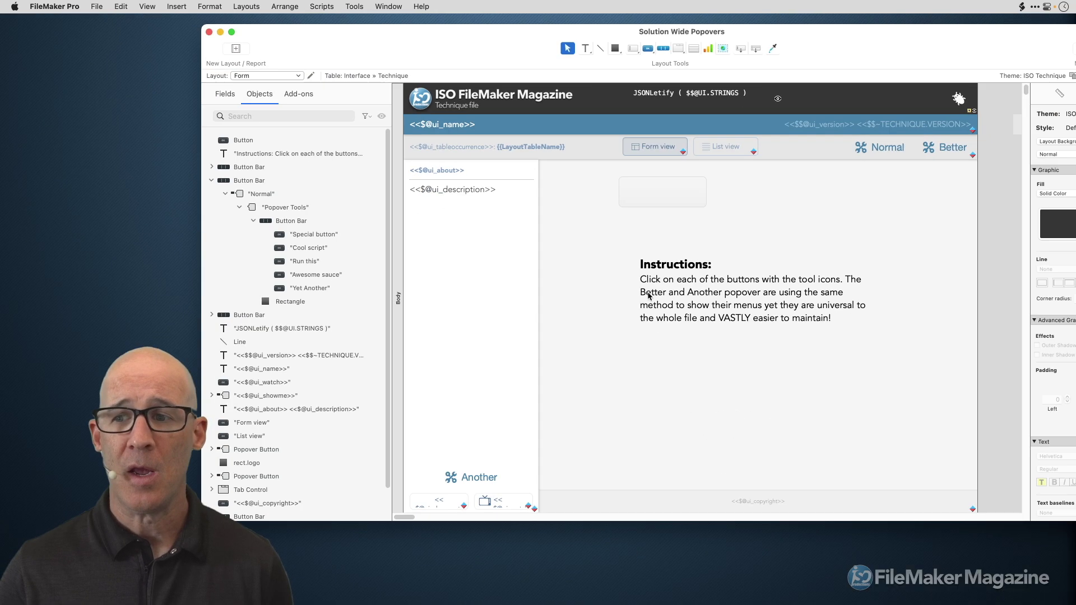
Step: Open the Better button's popover in Layout mode and examine its portal, menu item button bar, and icon button bar with its hide condition
double_click(953, 148)
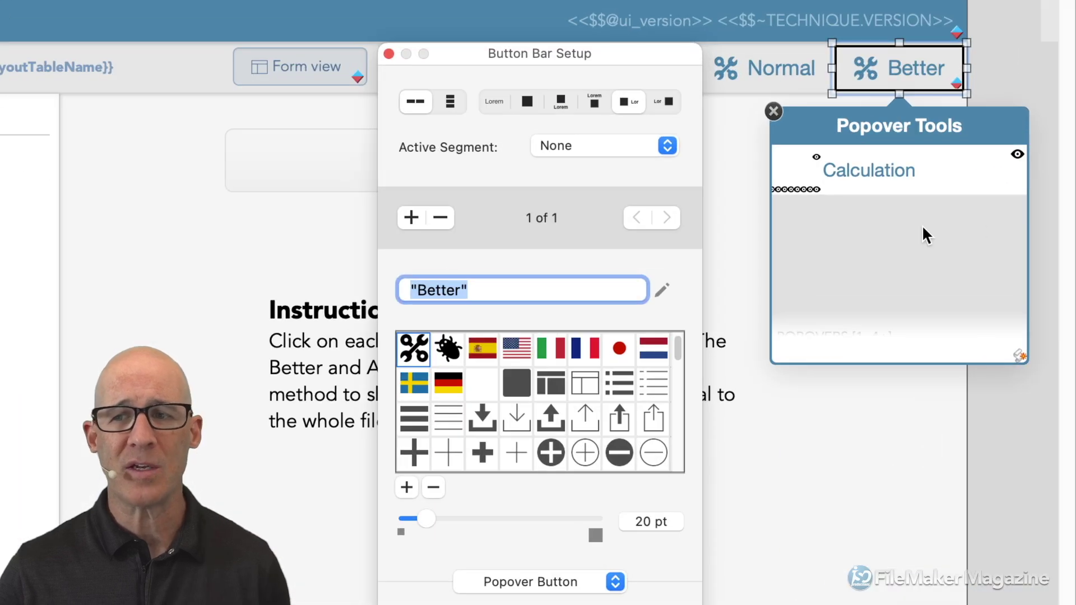
click(923, 225)
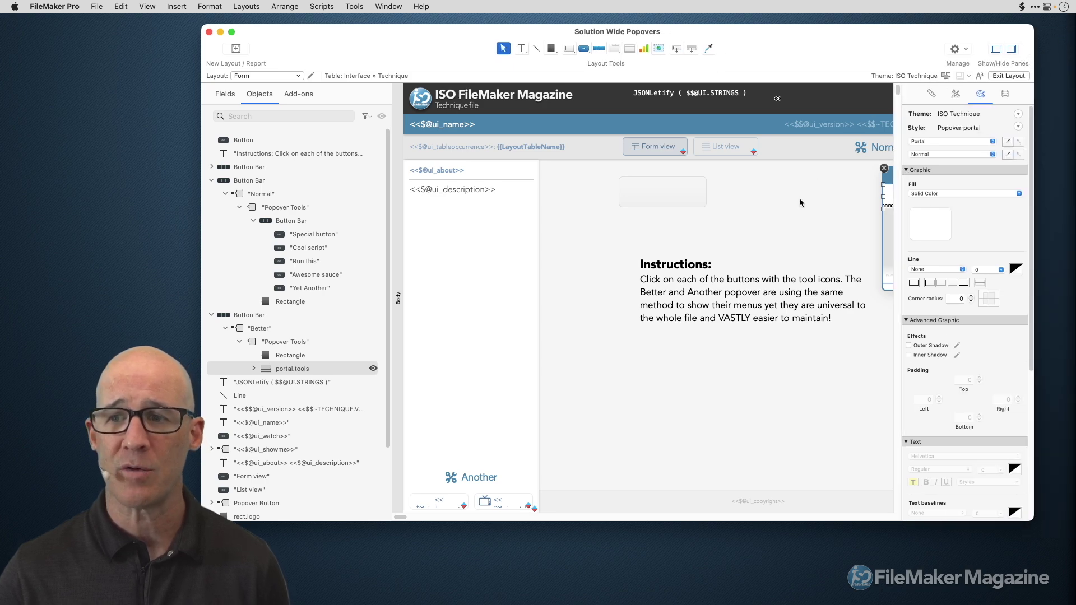
scroll(800, 198, right, 5)
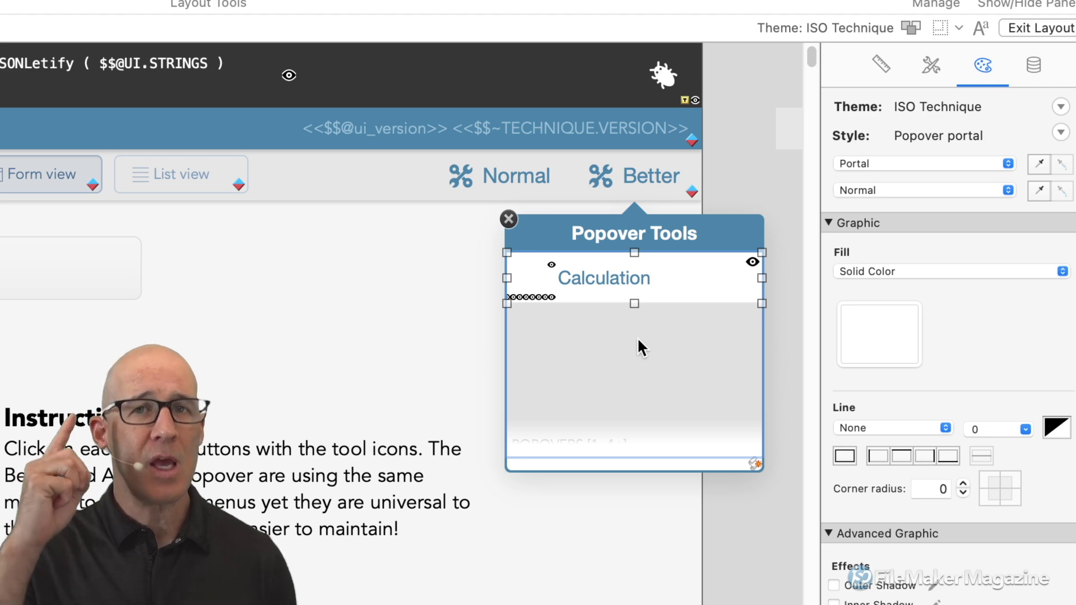
click(630, 287)
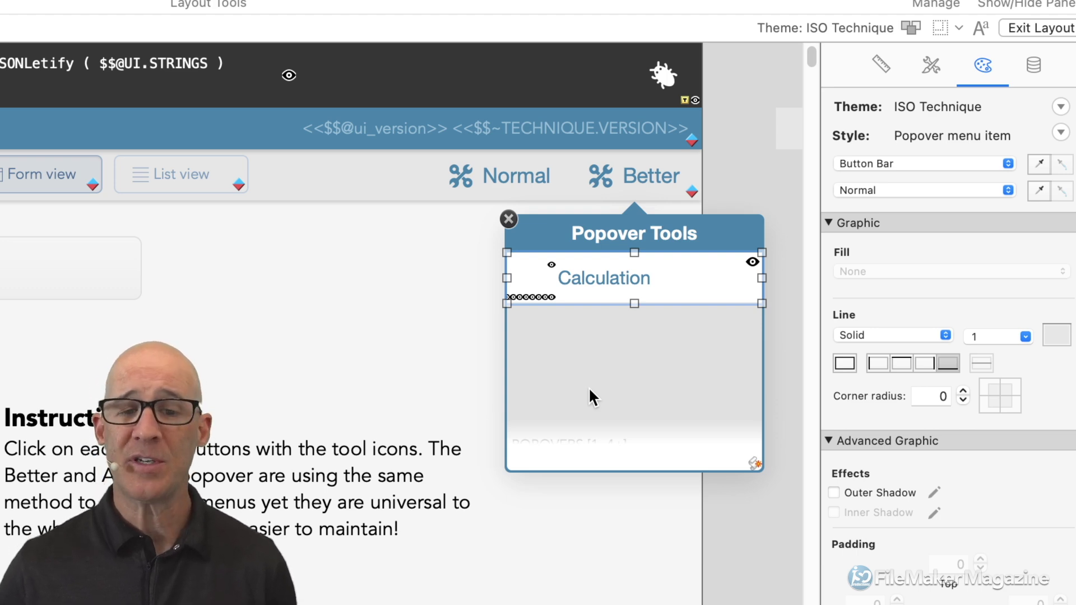
click(536, 278)
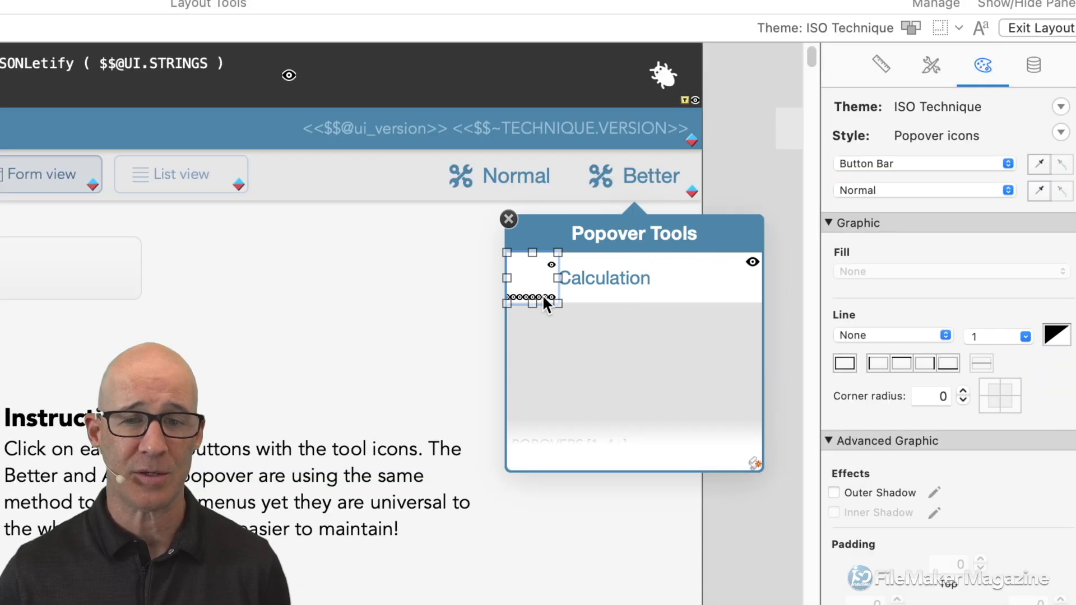
mouse_move(542, 294)
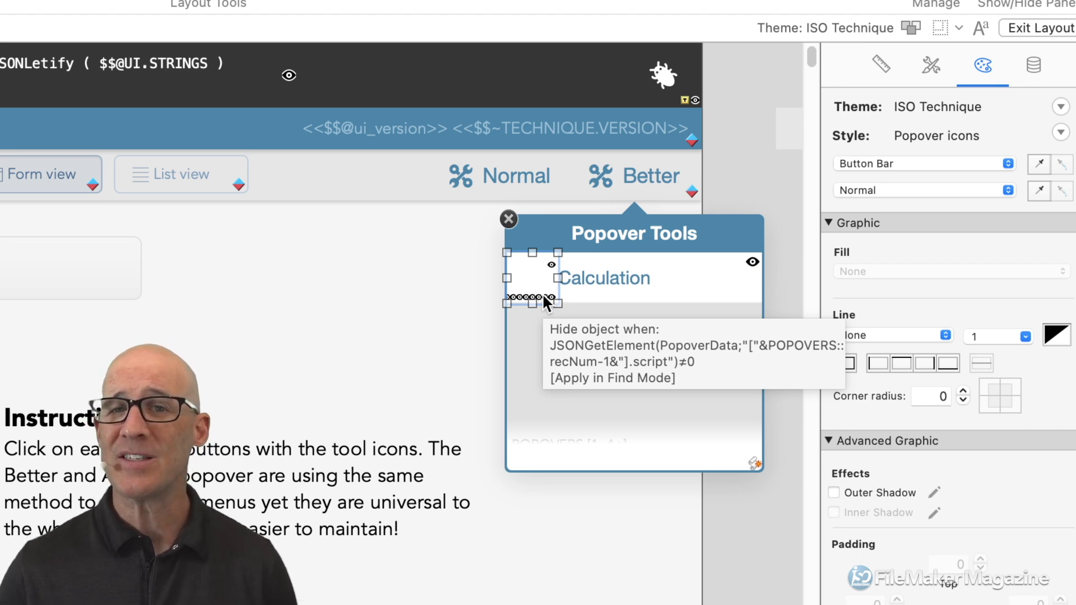
click(618, 276)
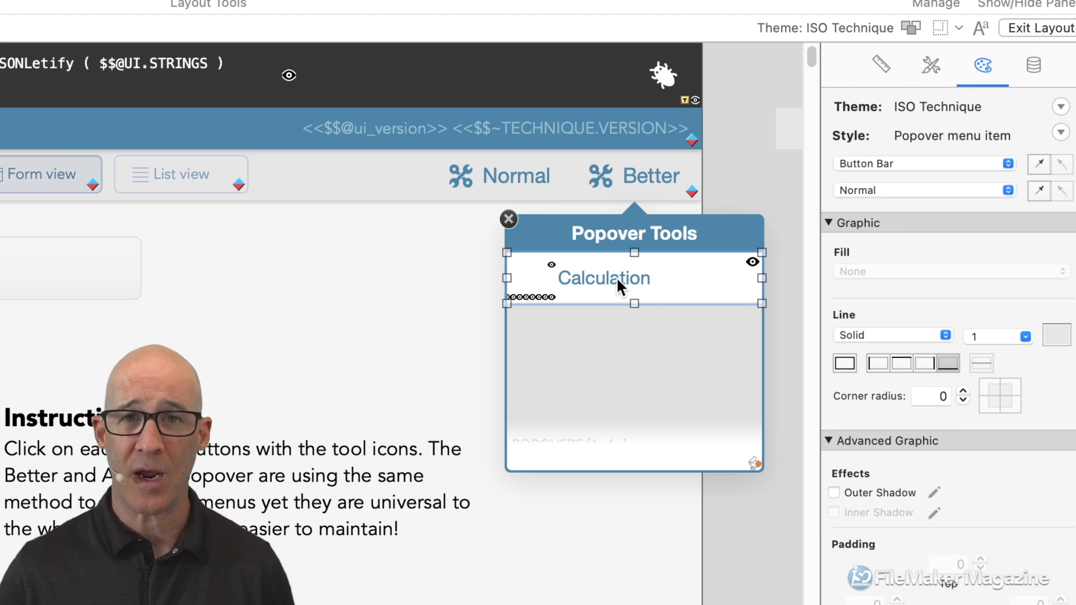
Step: Open the setup of the Calculation segment in the Better popover's menu item button bar and review its label and script action
click(617, 277)
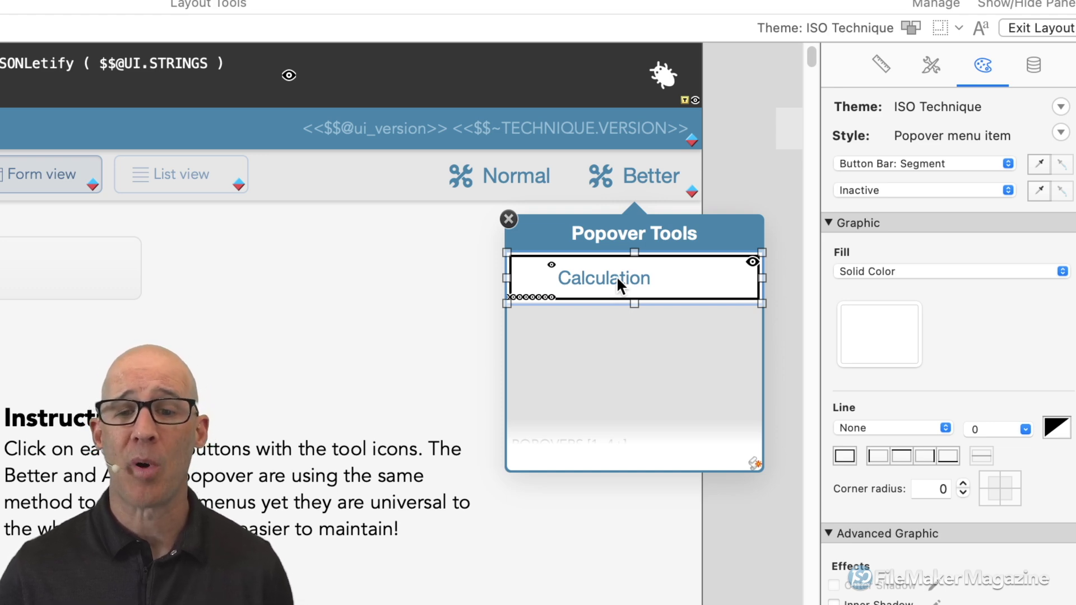
double_click(616, 276)
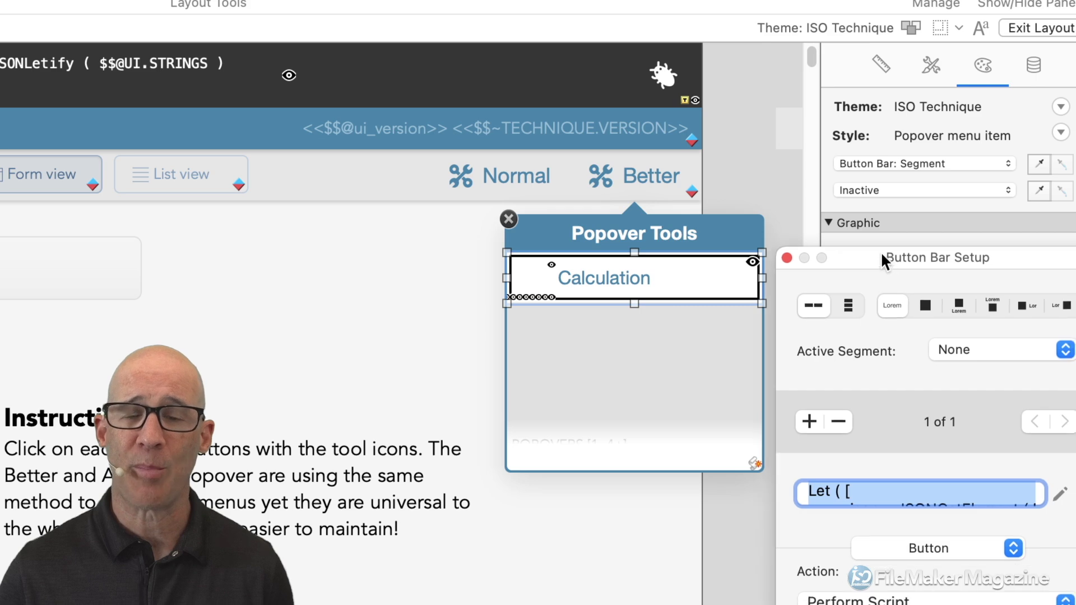
drag(880, 251, 752, 44)
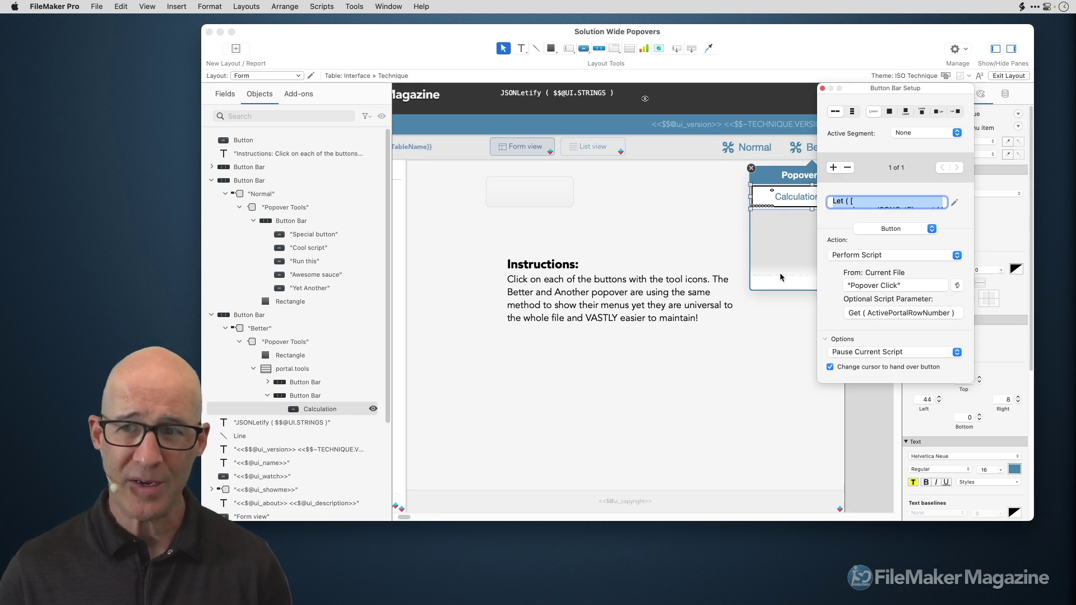
Step: Review the Popover Render and Popover Click scripts in the Popovers folder of the Script Workspace, and close the workspace
key(super+shift+s)
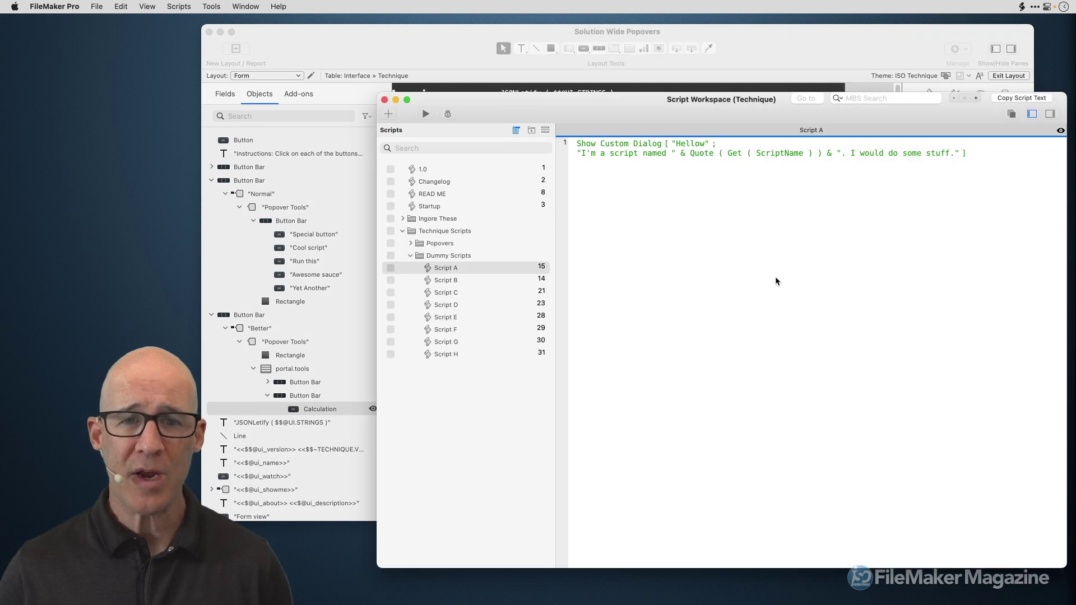
click(411, 256)
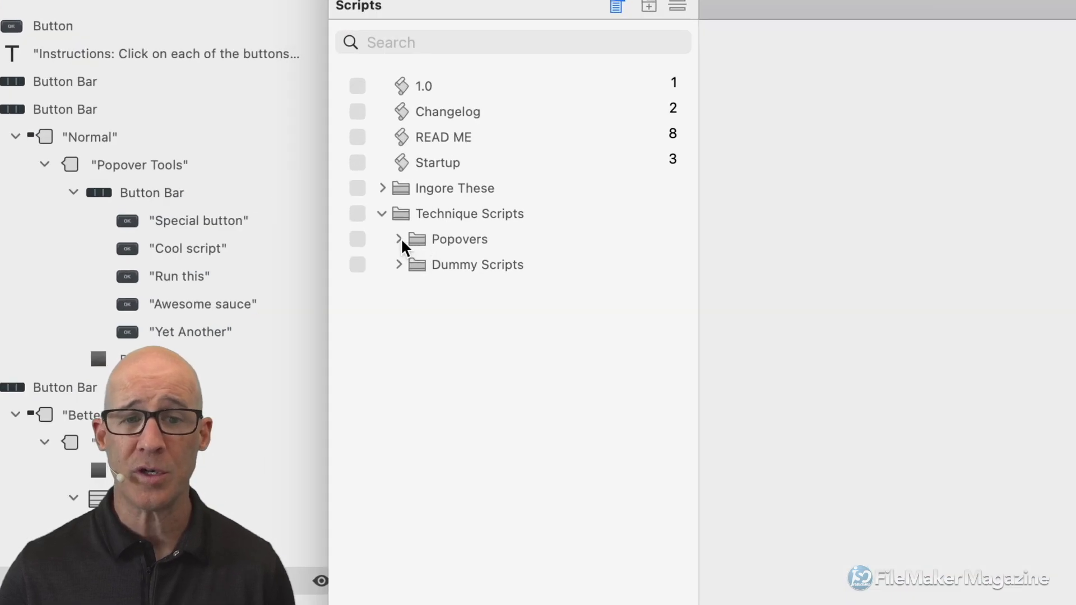
click(402, 238)
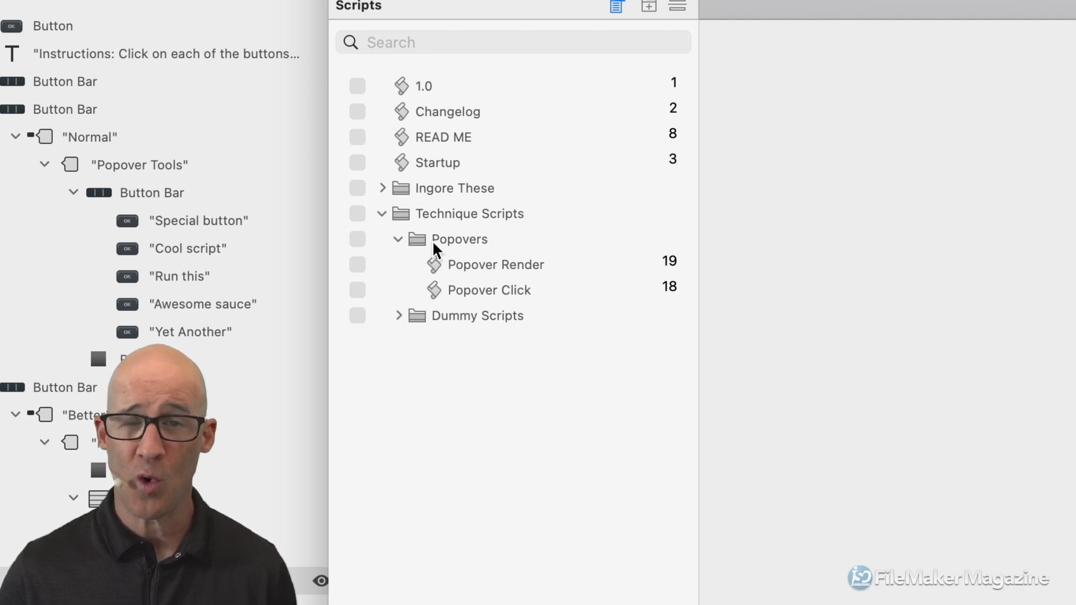
click(437, 239)
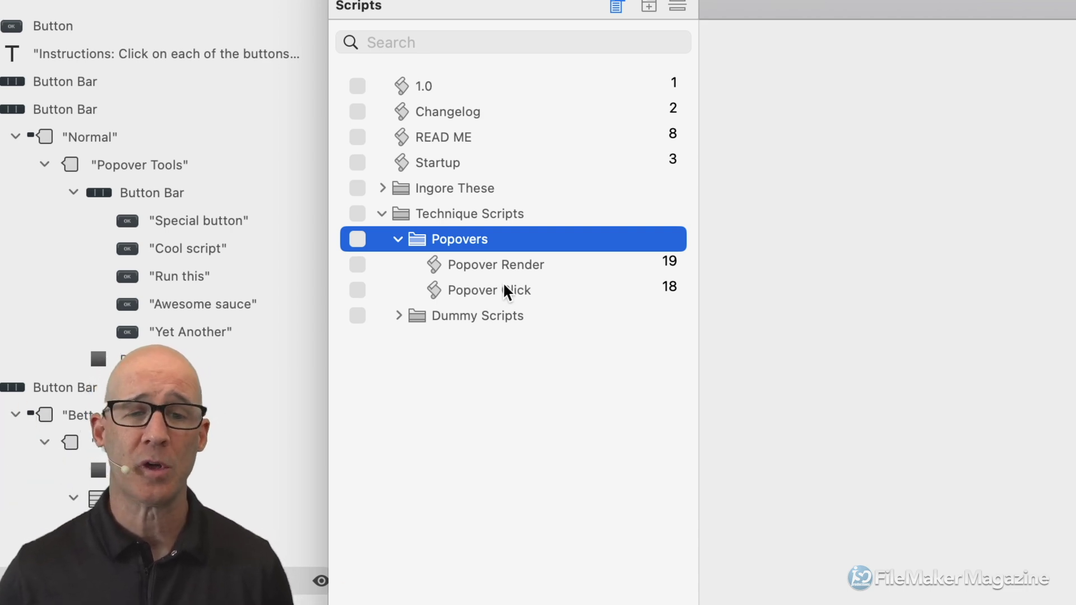
click(490, 261)
click(492, 289)
click(493, 265)
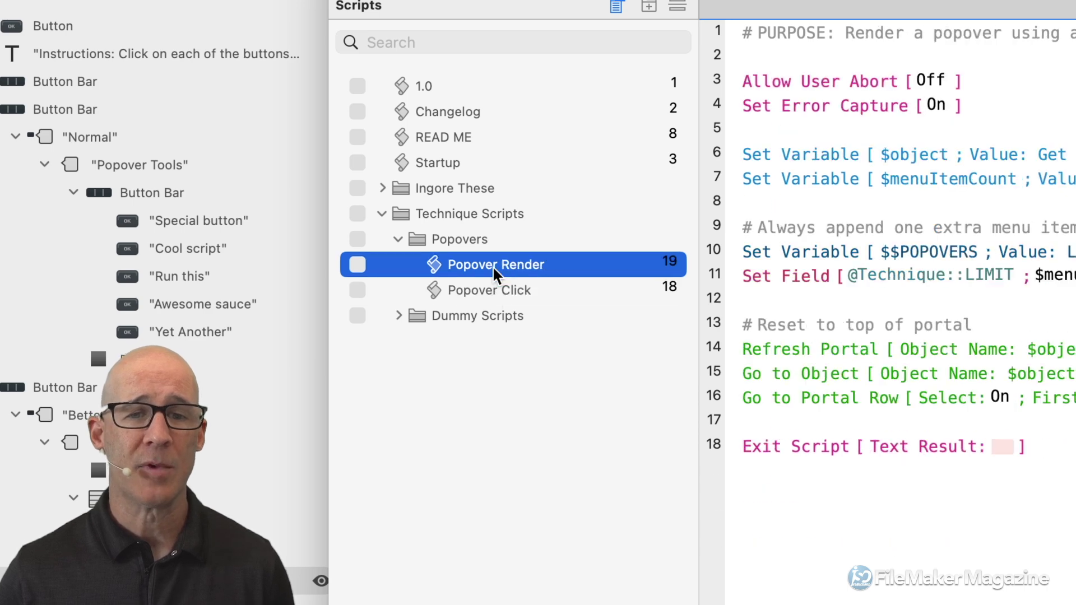
click(491, 288)
click(488, 268)
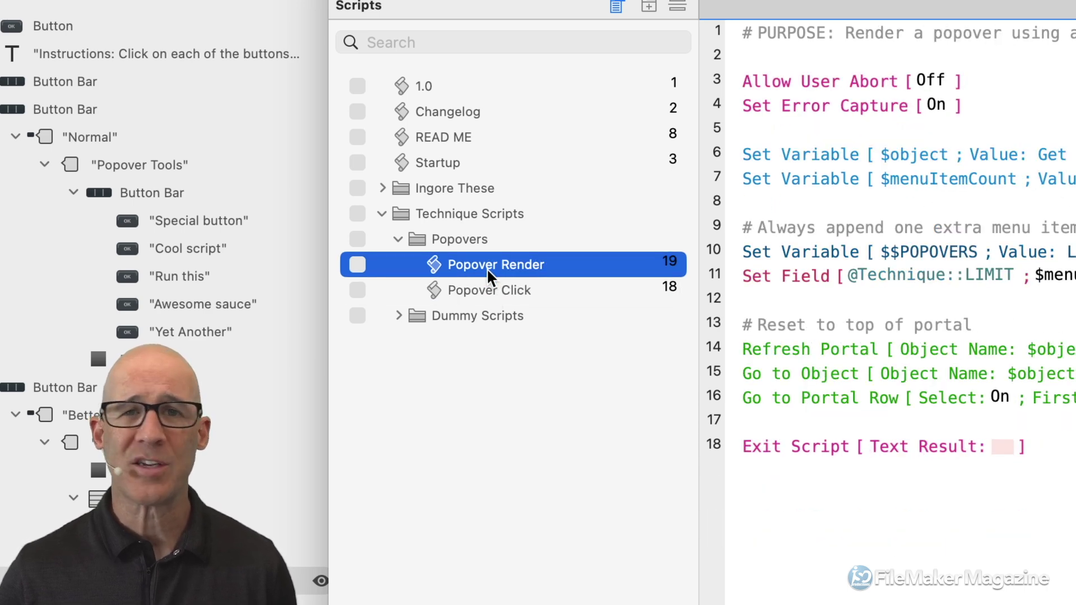
click(467, 241)
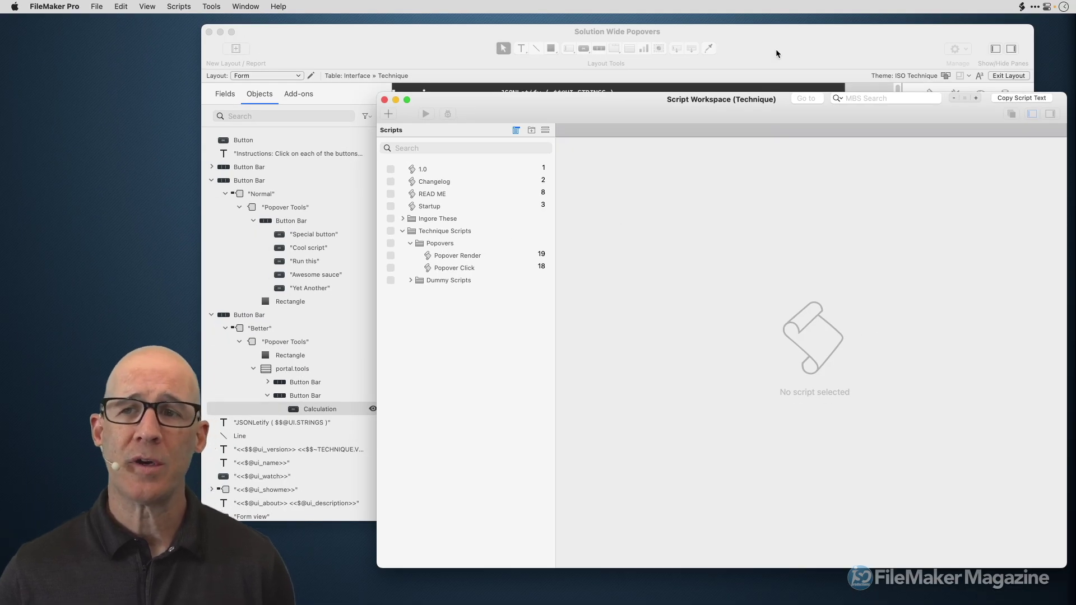
key(cmd+w)
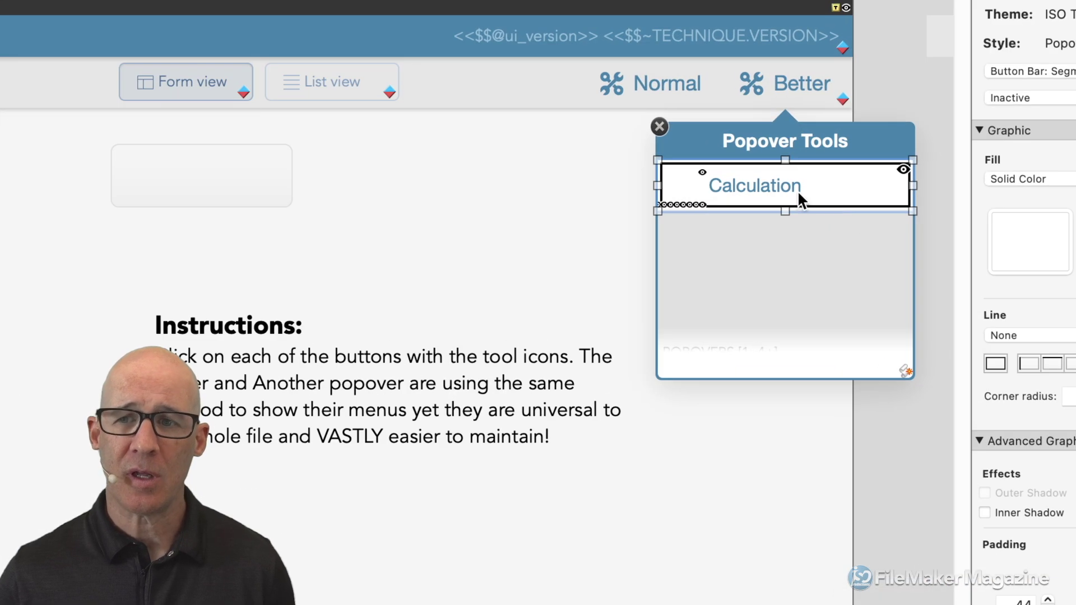
Step: Open the Calculation segment's label calculation and add the variable $$GLOBAL on a separate line below the Let function
double_click(797, 190)
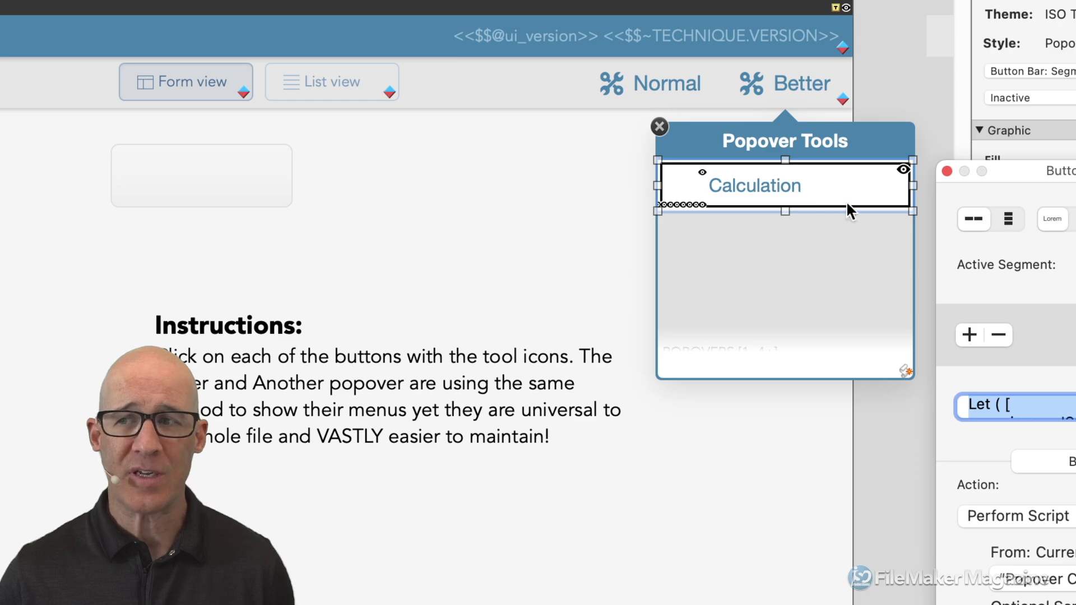
drag(1005, 169, 725, 50)
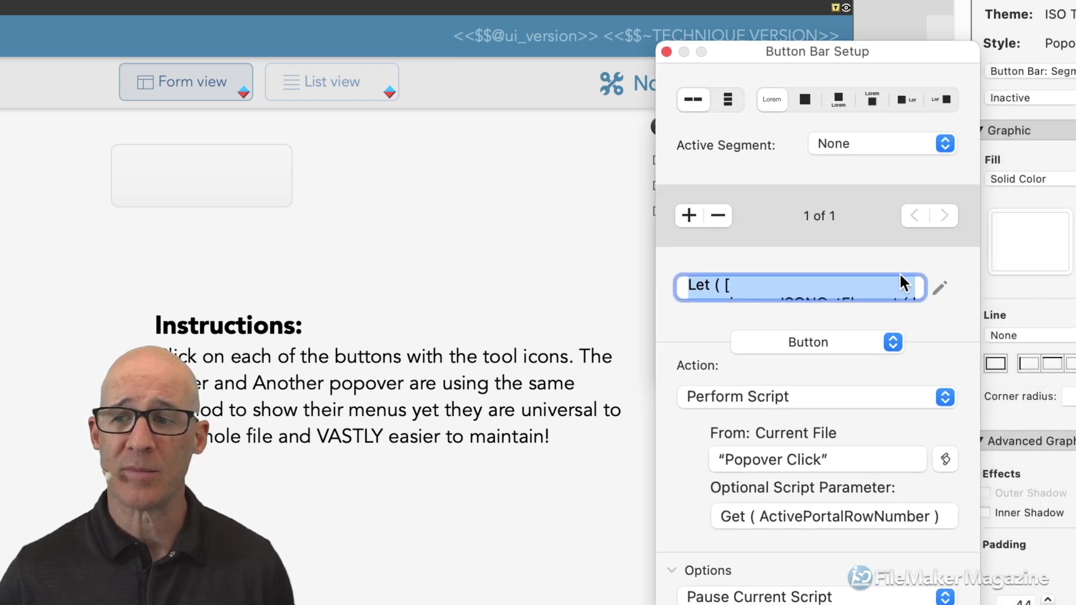
click(936, 288)
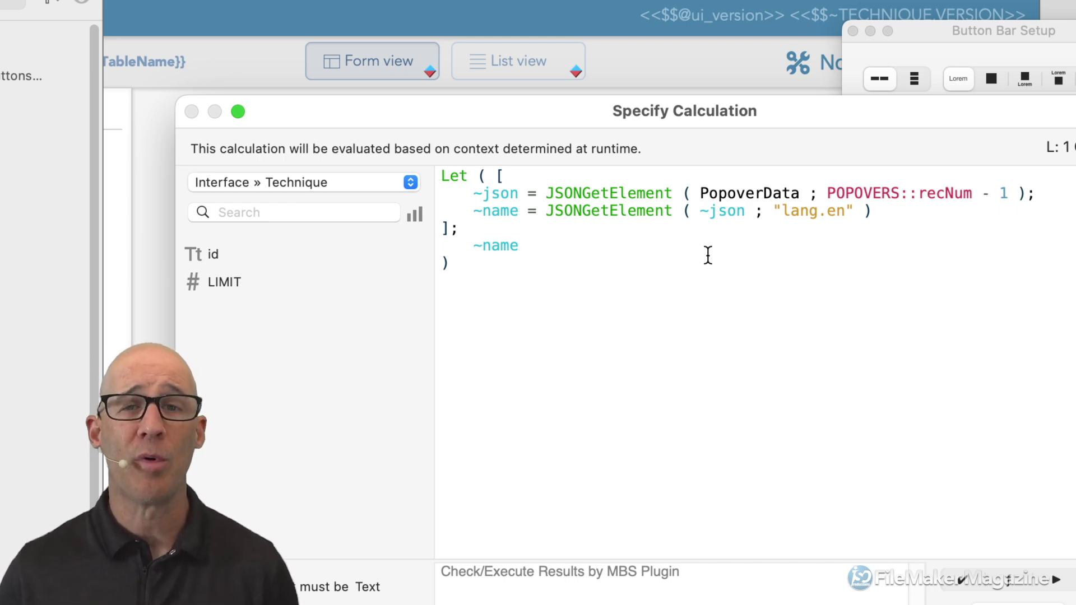
click(620, 254)
key(Down)
key(Return)
key(Return)
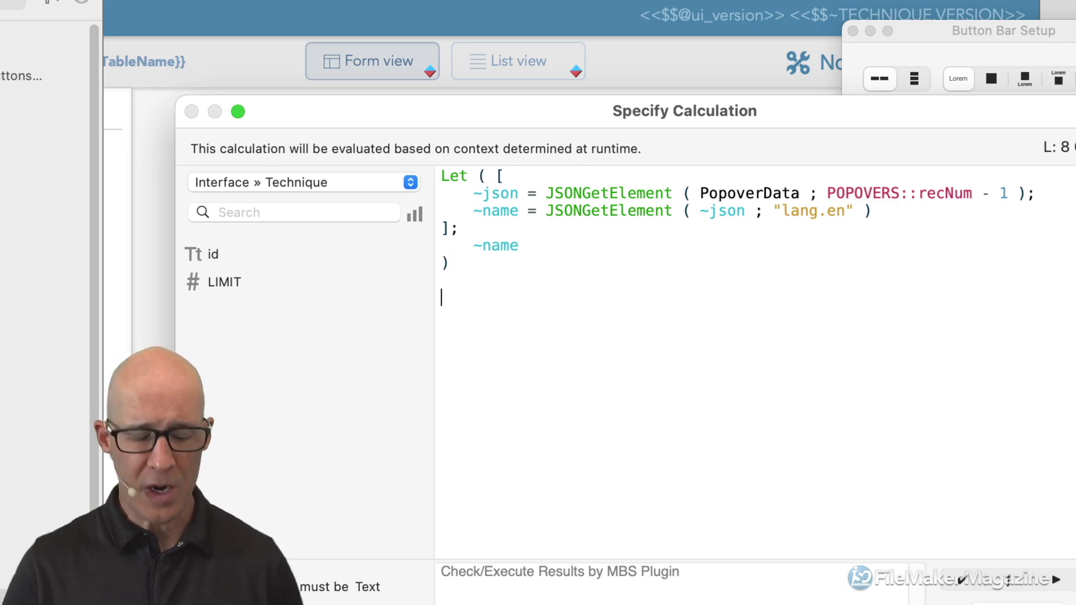
text($$GLOB)
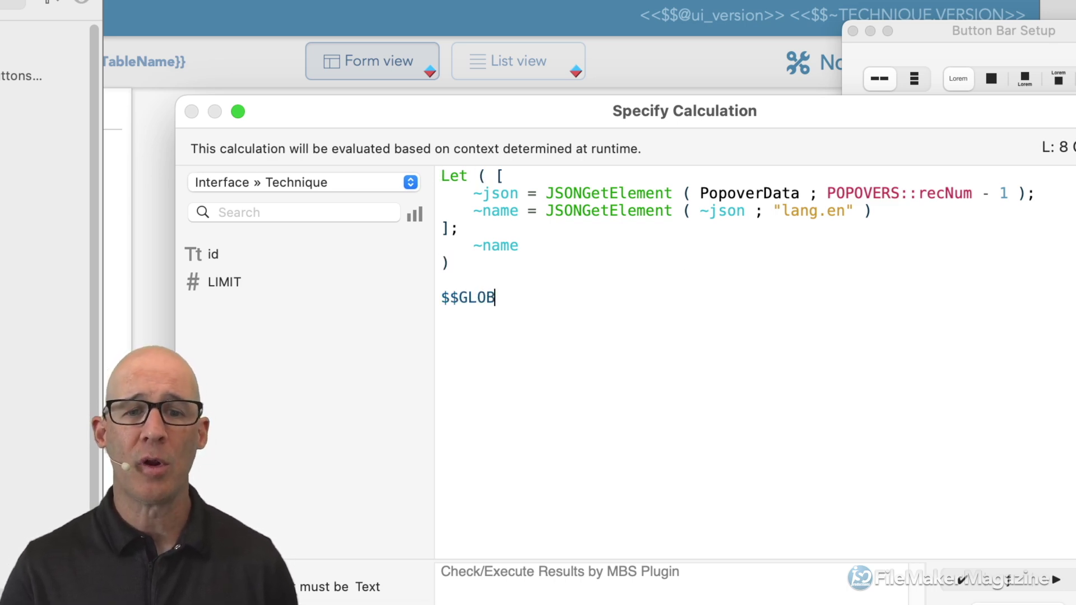
text(AL)
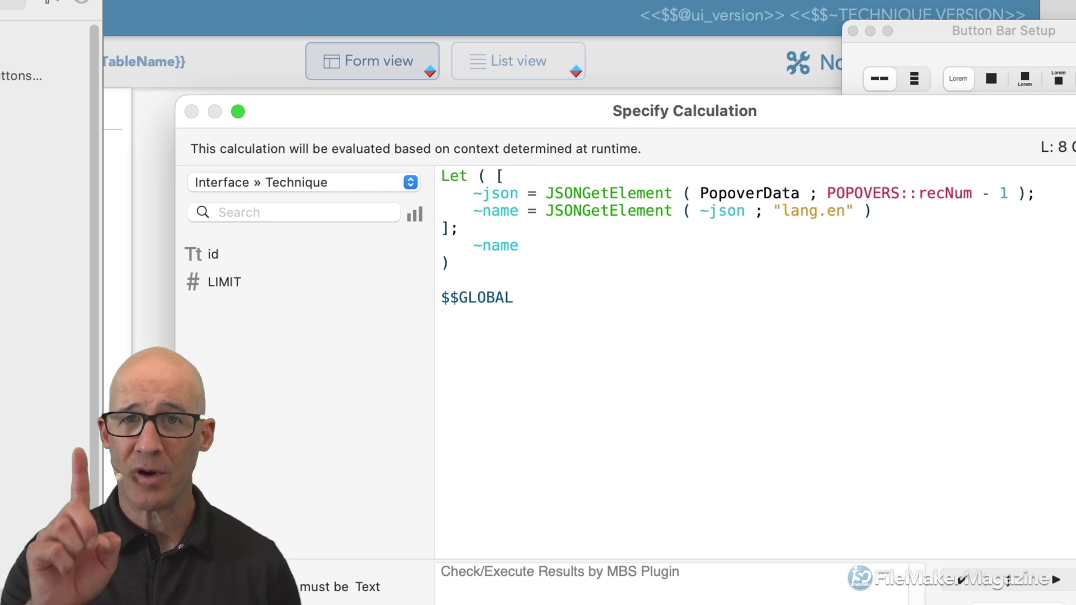
Step: Compare the PopoverData function with the $$GLOBAL variable, and rename the variable to $$POPOVERS
double_click(756, 194)
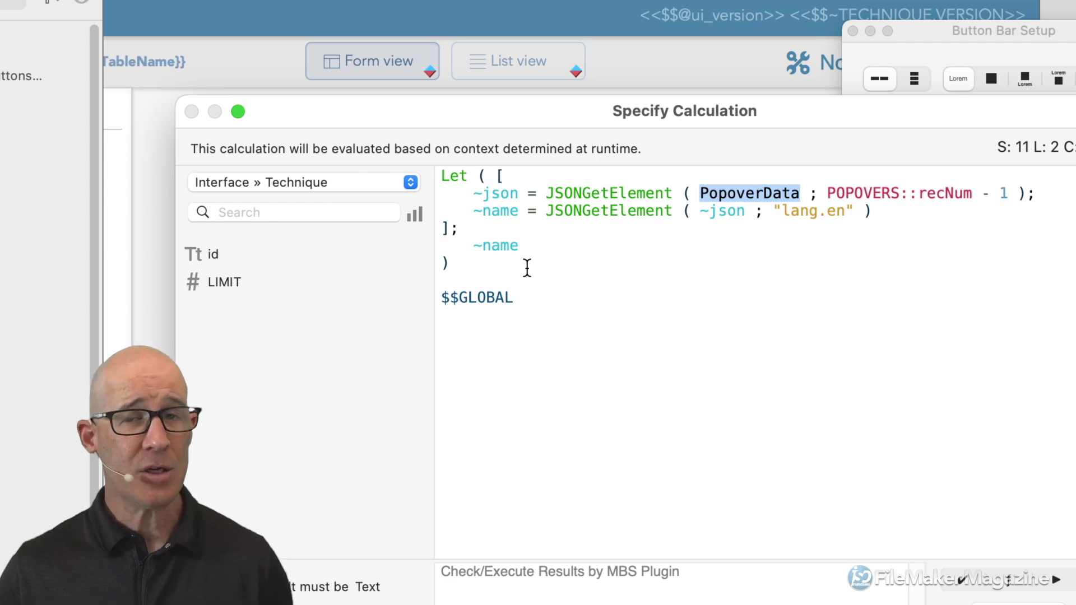
click(464, 270)
drag(516, 302, 432, 301)
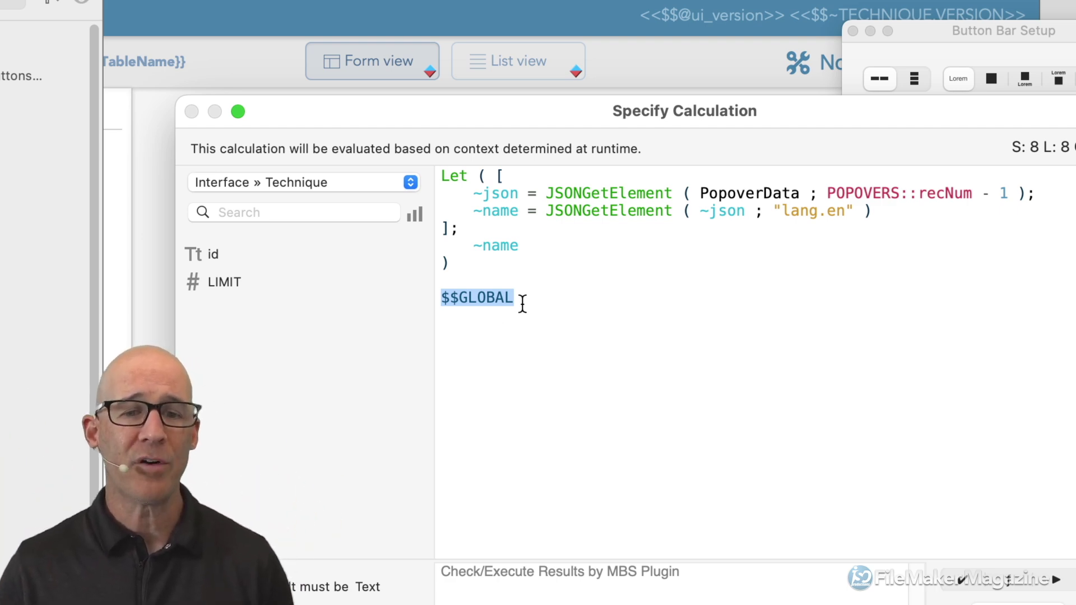
drag(521, 301, 442, 301)
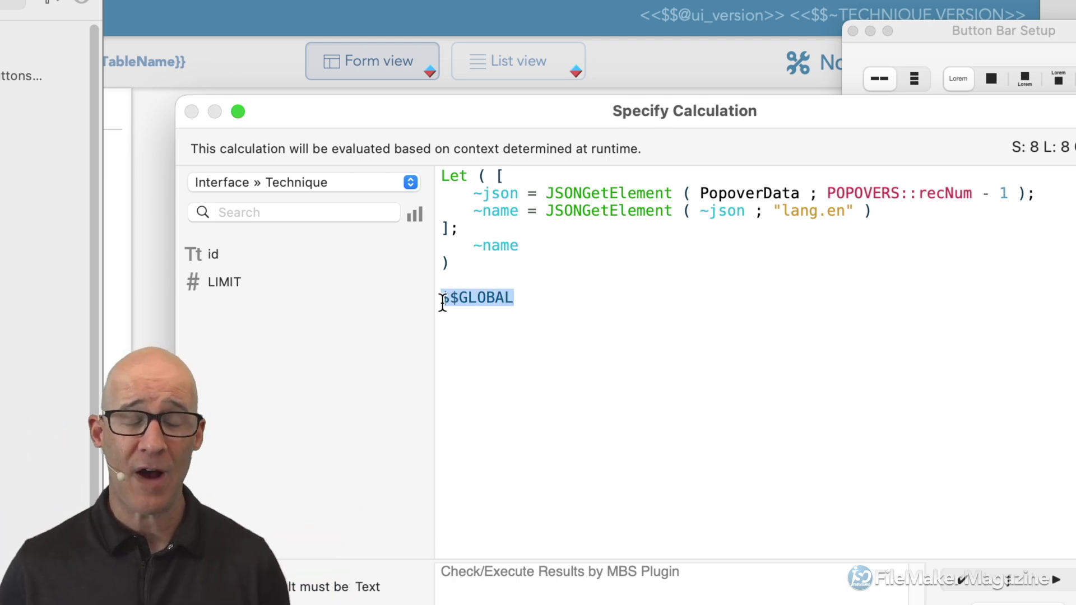
double_click(492, 297)
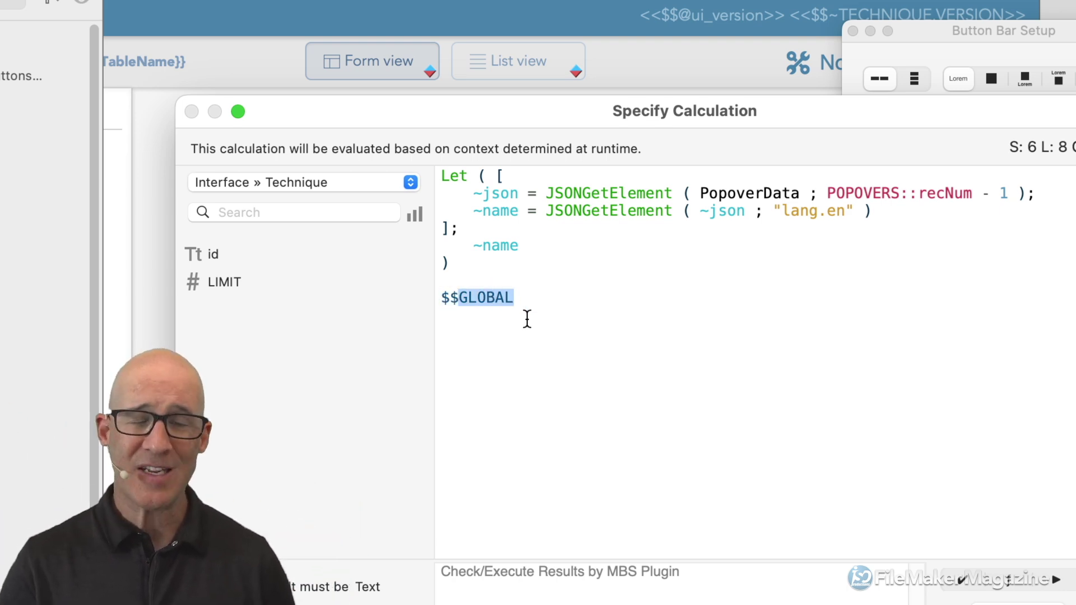
text(POPOVERS)
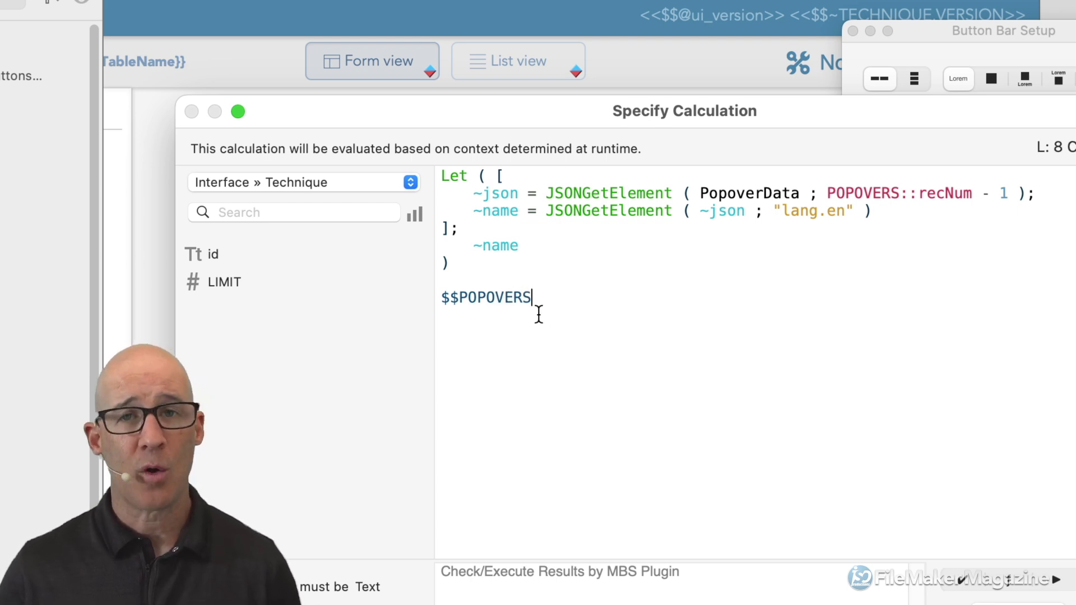
Step: Try the prefix MY. in the $$POPOVERS variable name, compare it with PopoverData, and remove the prefix
double_click(749, 192)
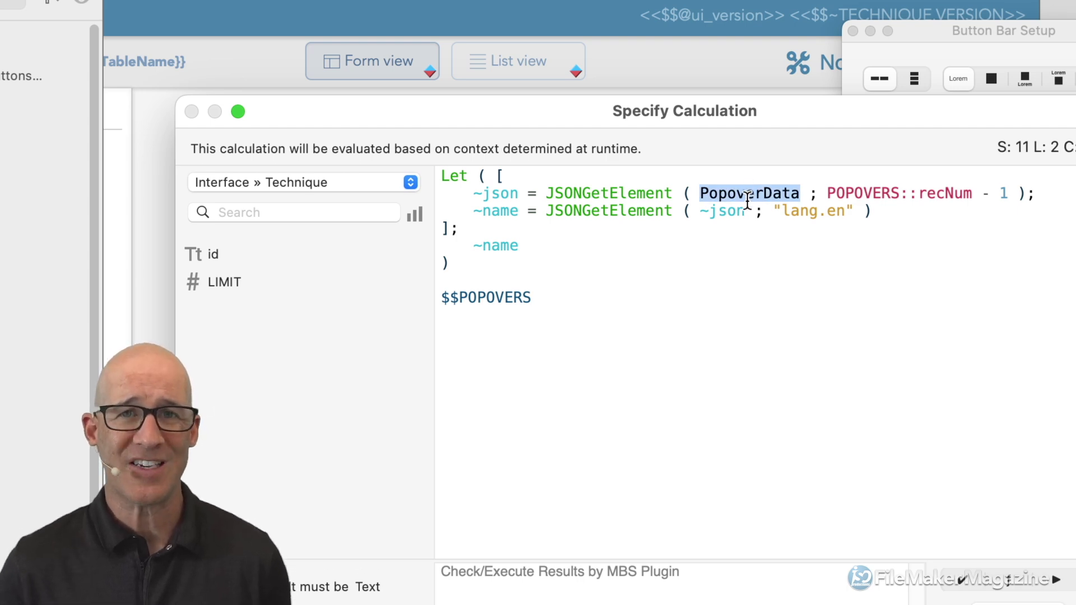
drag(533, 298, 435, 325)
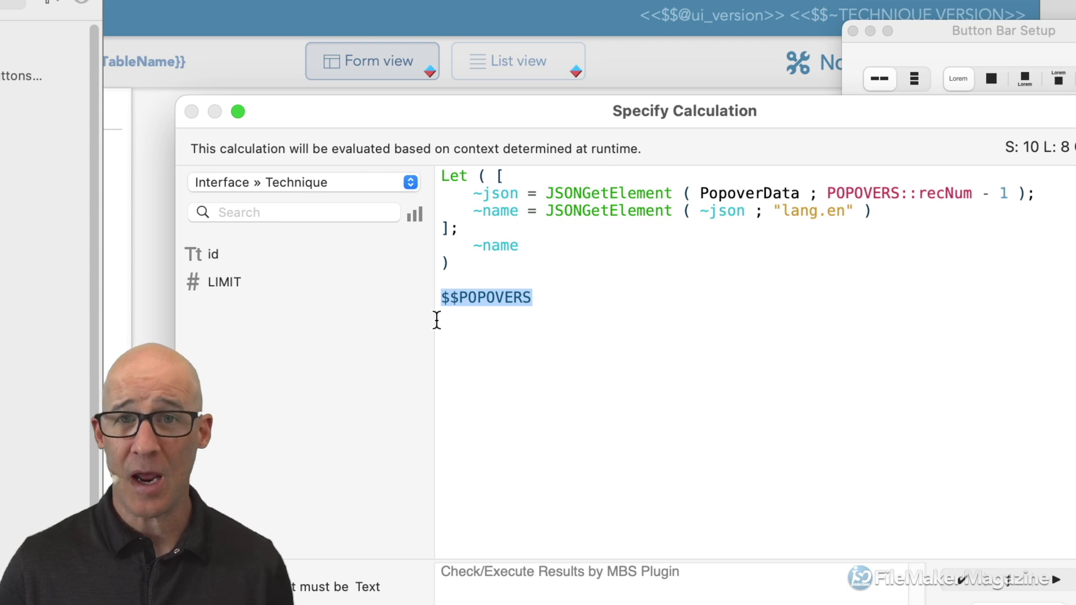
click(458, 298)
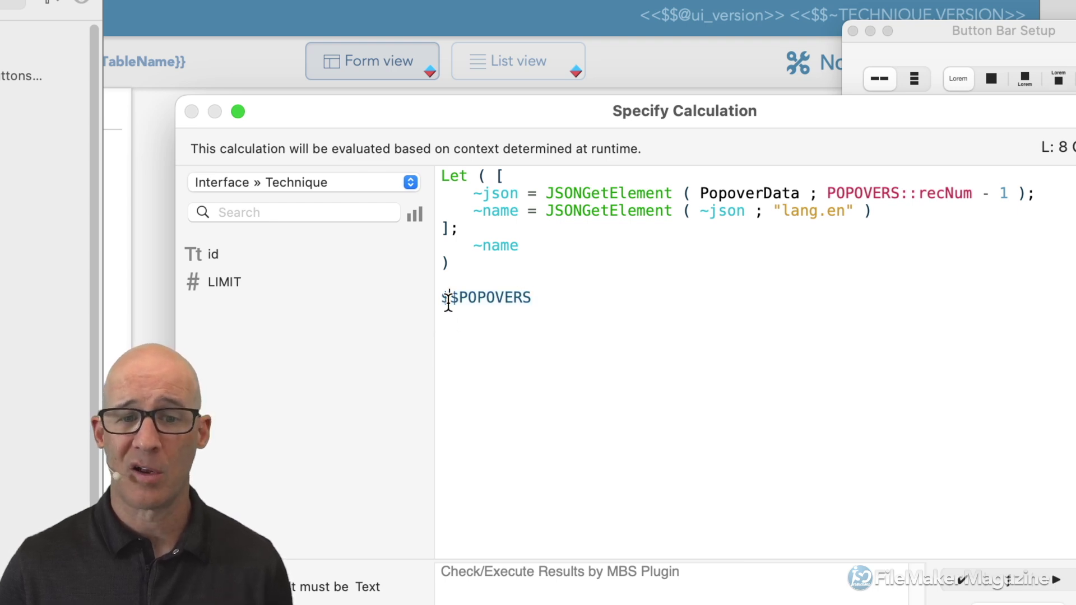
text(MY.)
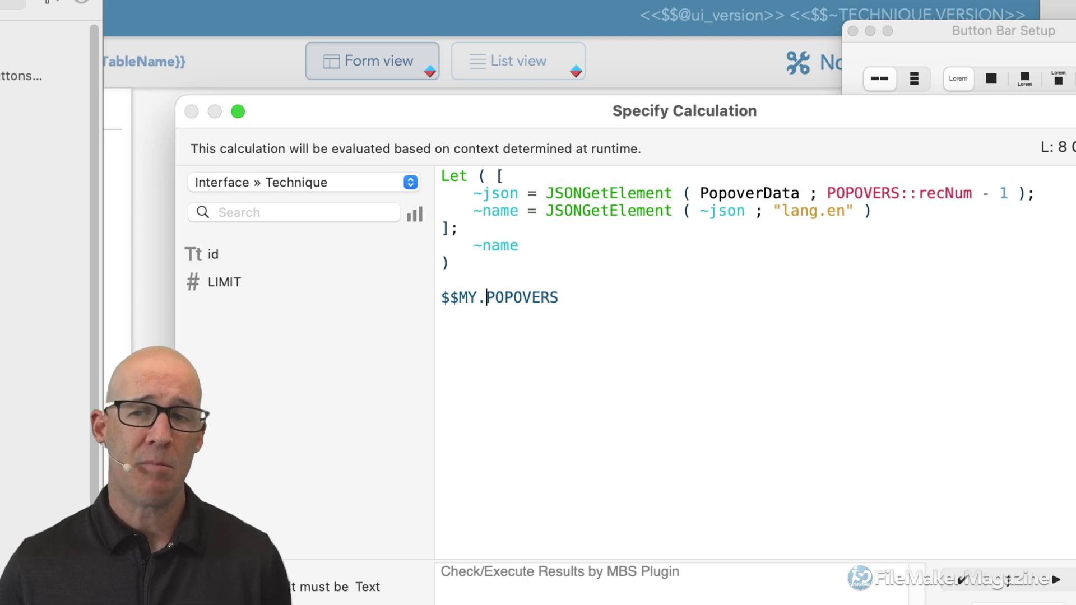
double_click(758, 194)
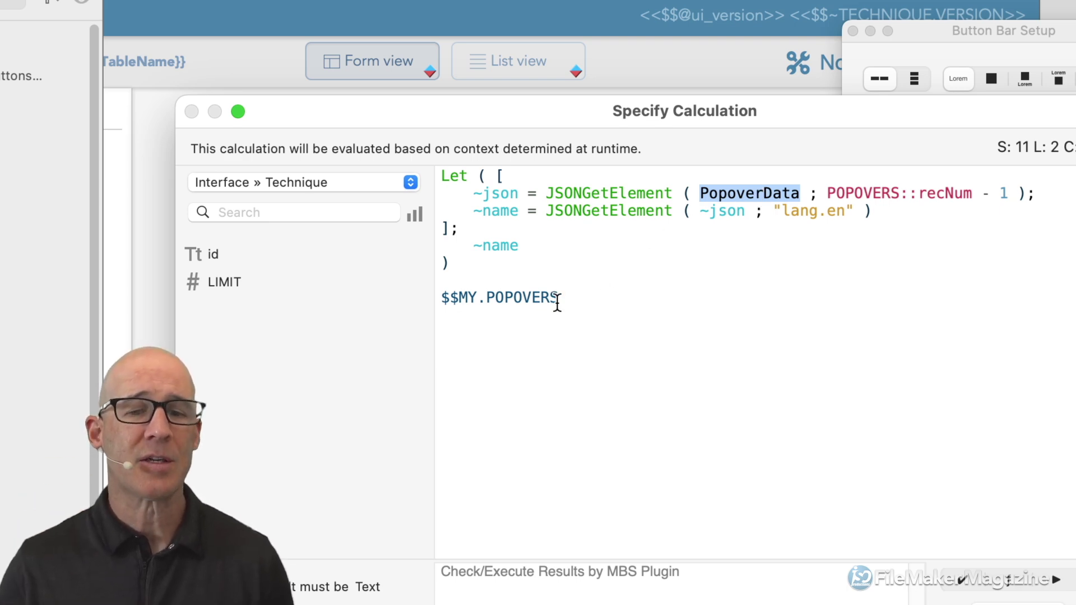
drag(559, 298, 440, 297)
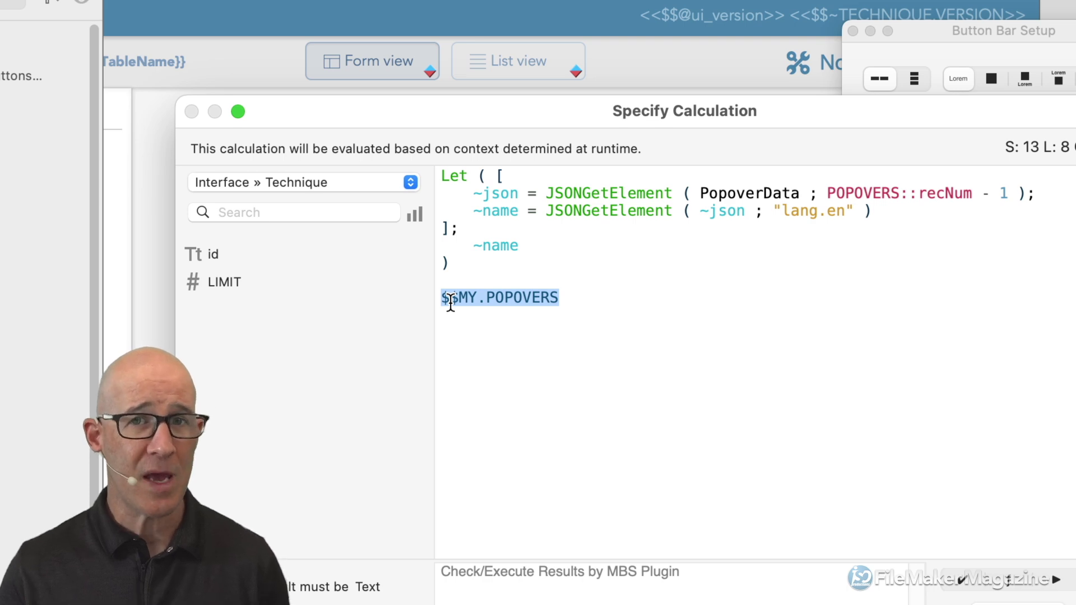
click(484, 297)
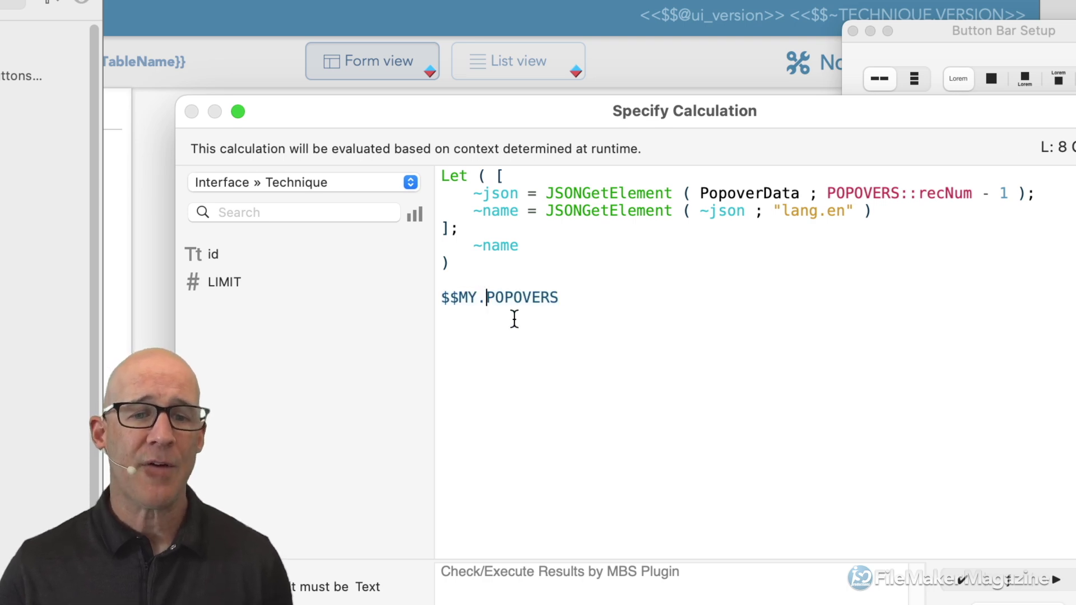
key(BackSpace)
key(BackSpace)
key(BackSpace)
Step: Replace PopoverData in the ~json line with the $$POPOVERS variable moved from below, accept the calculation and close the button bar setup
key(super+Right)
key(super+shift+Left)
key(super+c)
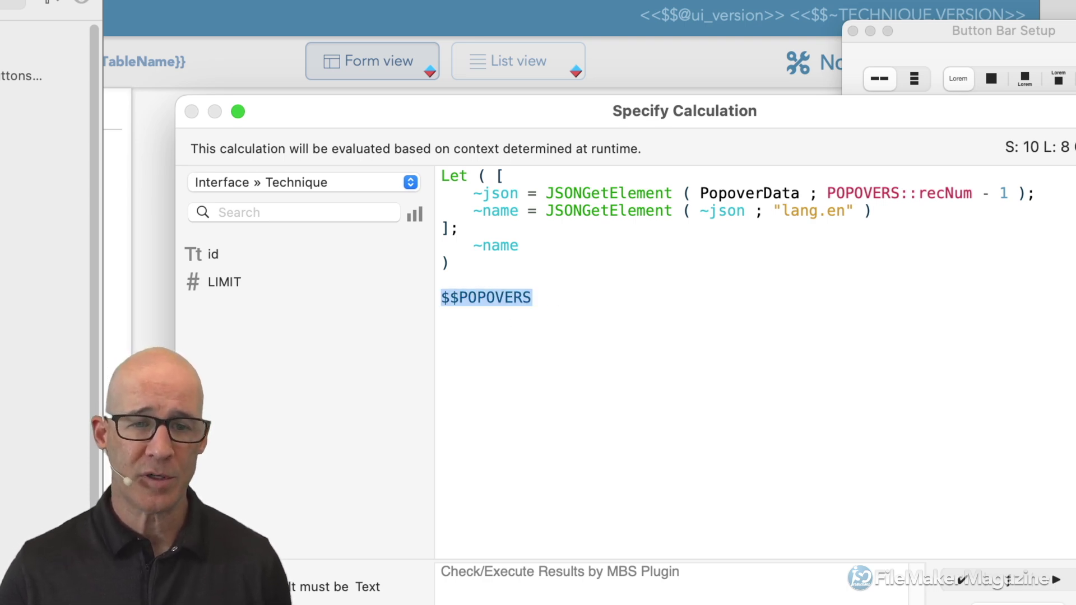
key(BackSpace)
key(BackSpace)
key(BackSpace)
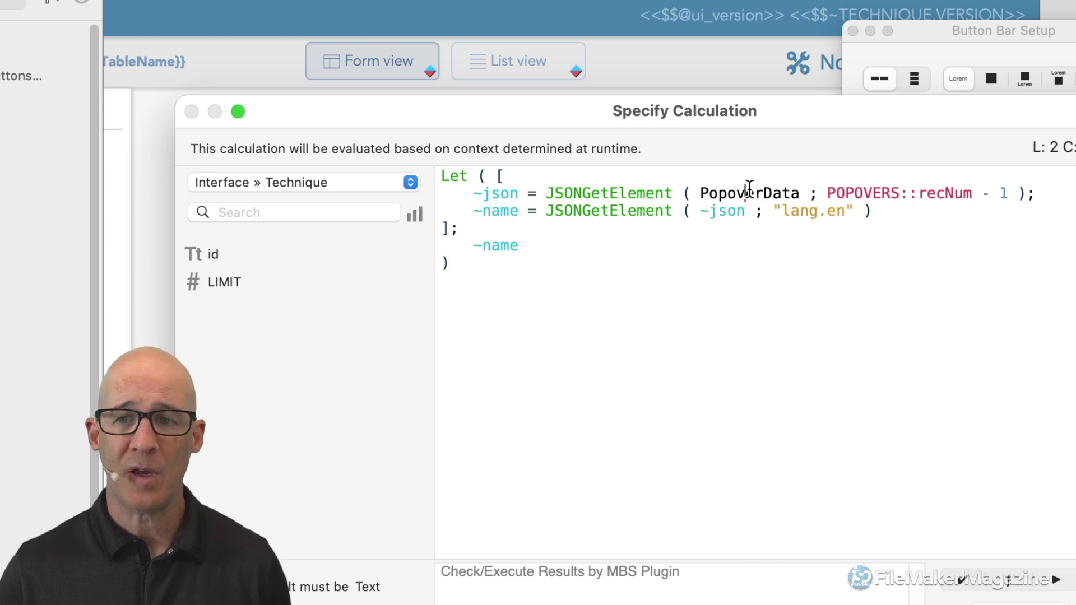
double_click(749, 193)
key(super+v)
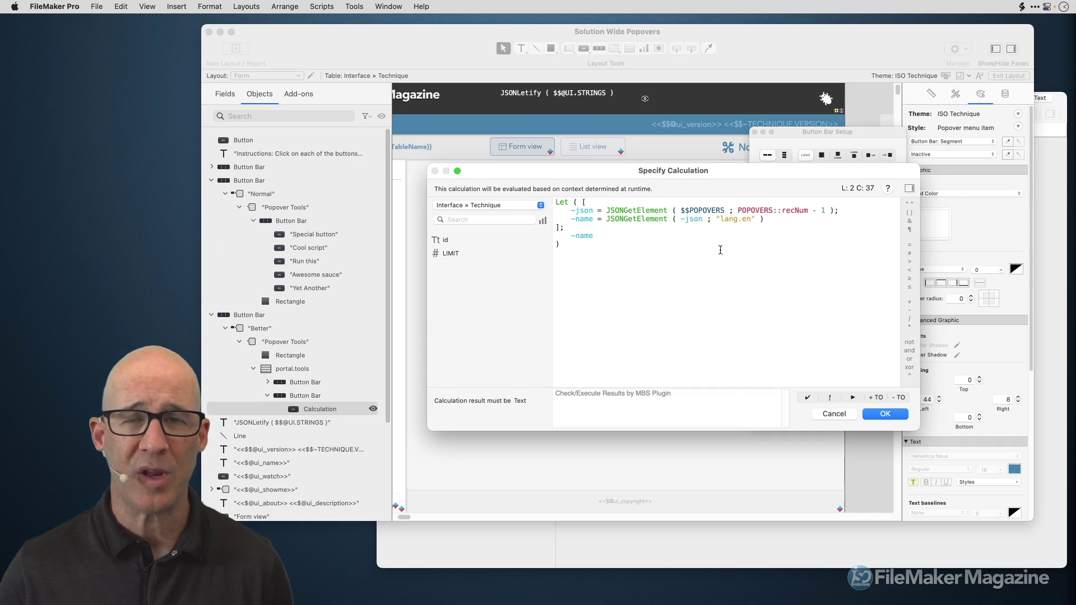
click(885, 415)
drag(787, 135, 894, 170)
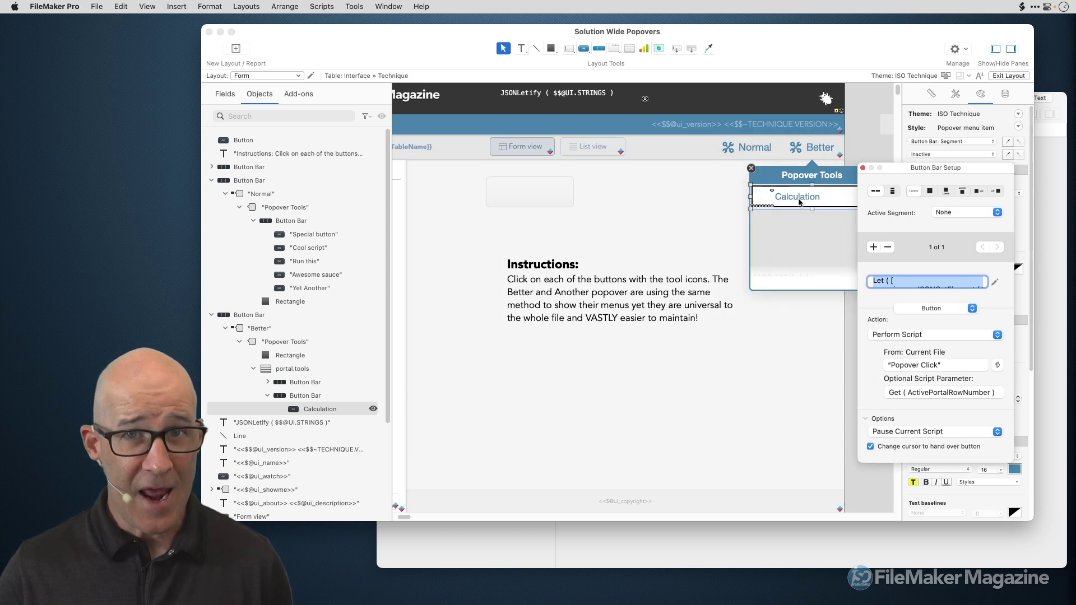
click(863, 168)
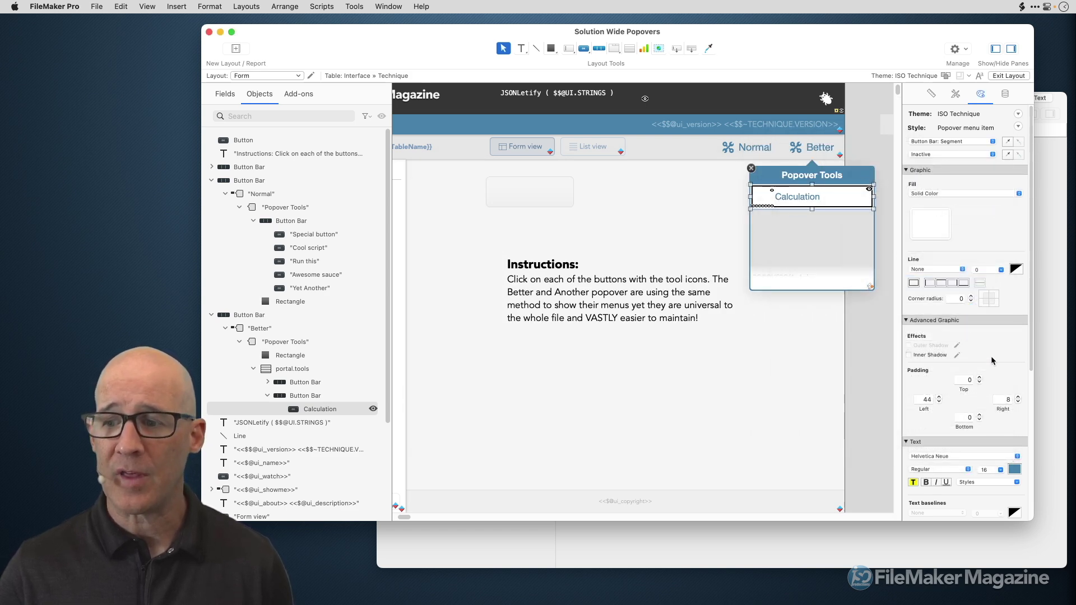
Step: Try $$POPOVERS in place of PopoverData in the portal button bar's Hide object when calculation, undo the replacement and accept the calculation
click(1005, 93)
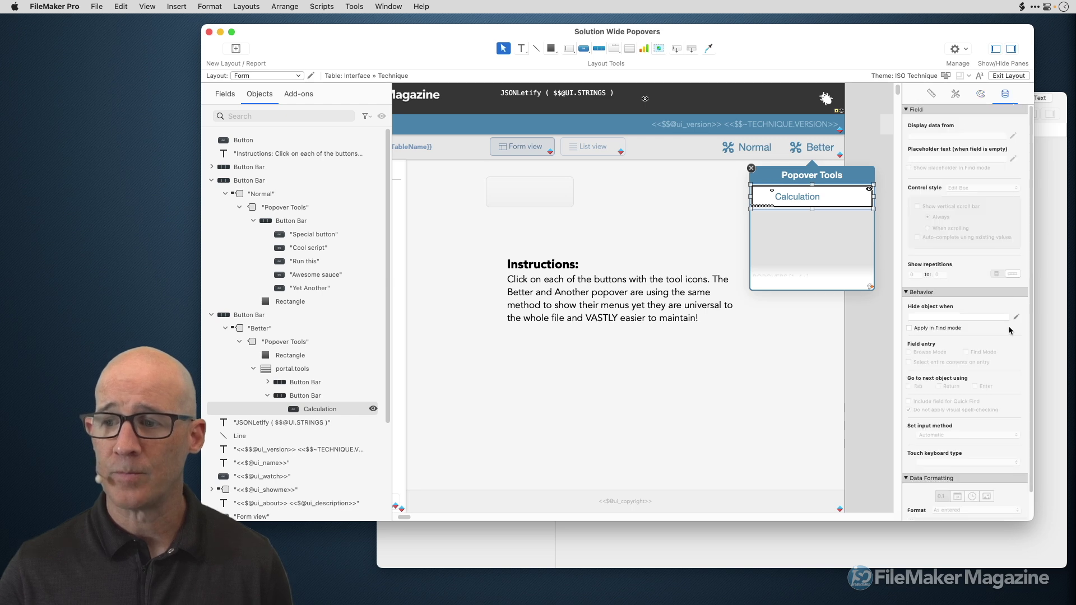
click(877, 214)
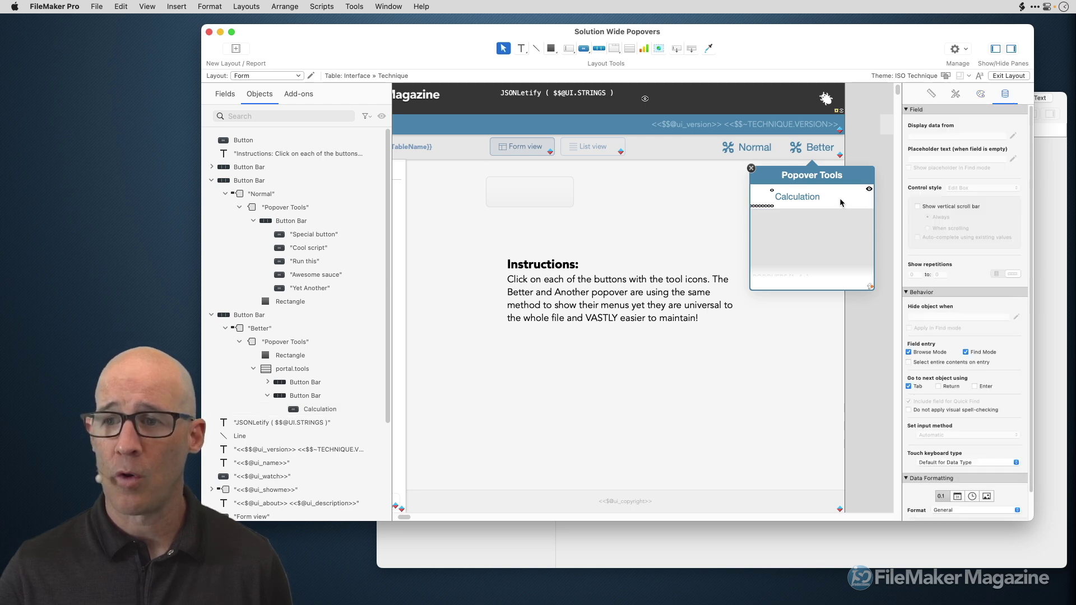
click(1017, 317)
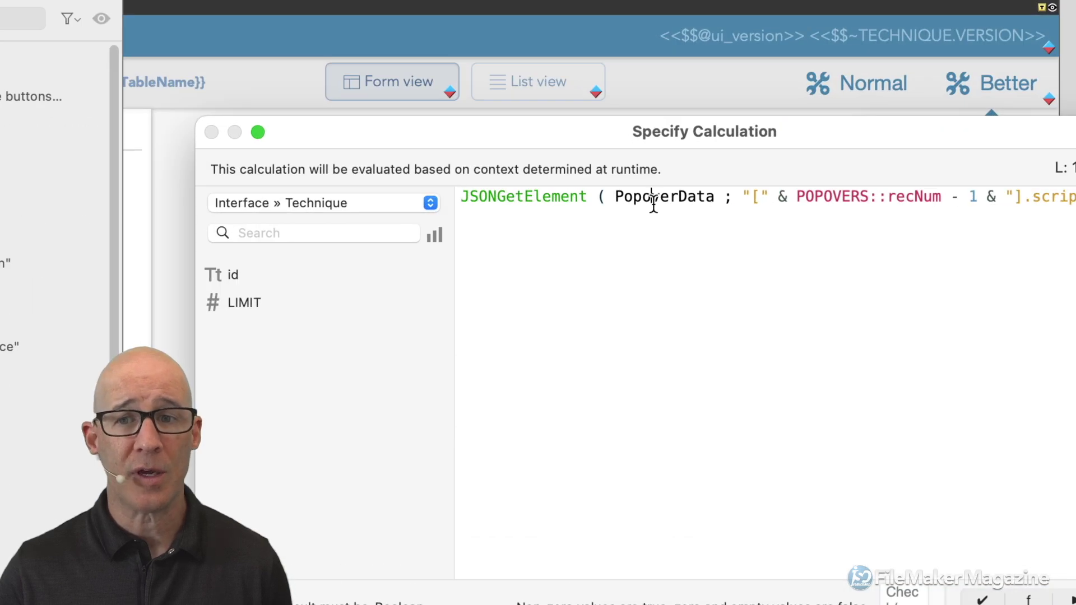
double_click(655, 200)
key(super+v)
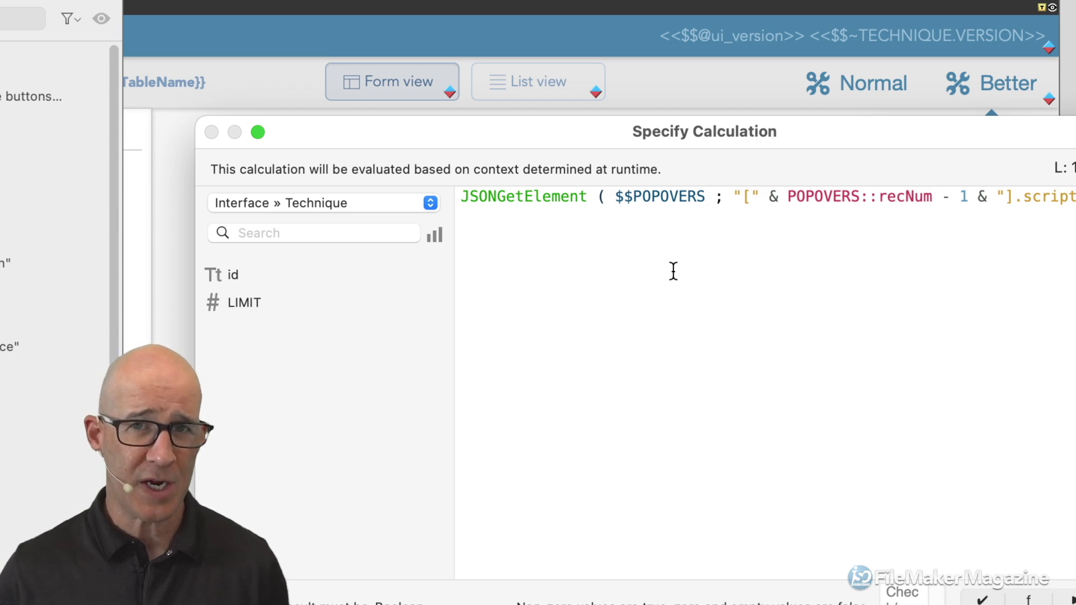
key(super+z)
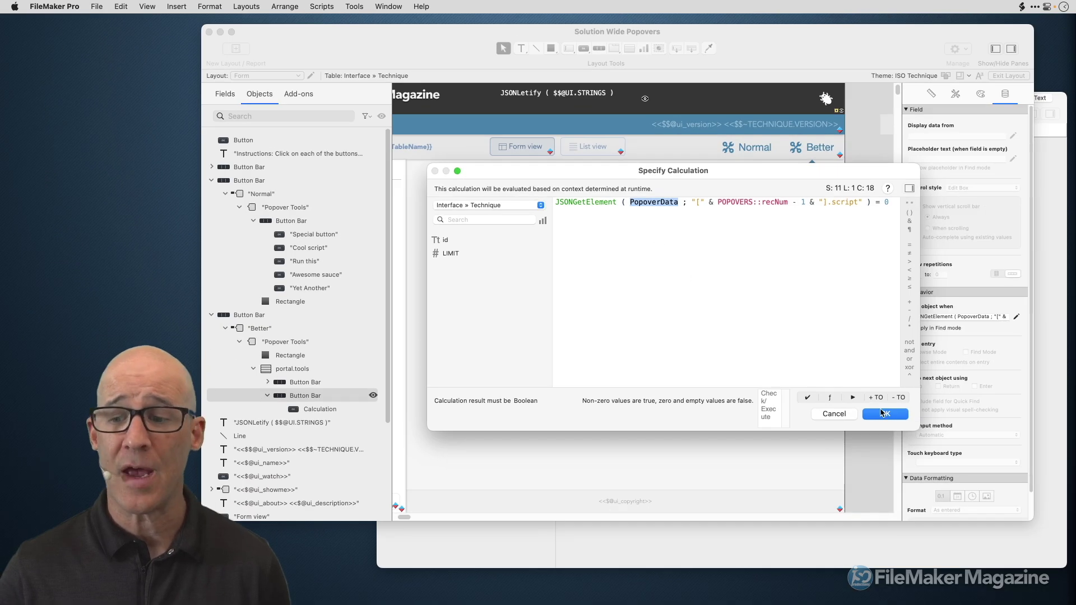
click(885, 415)
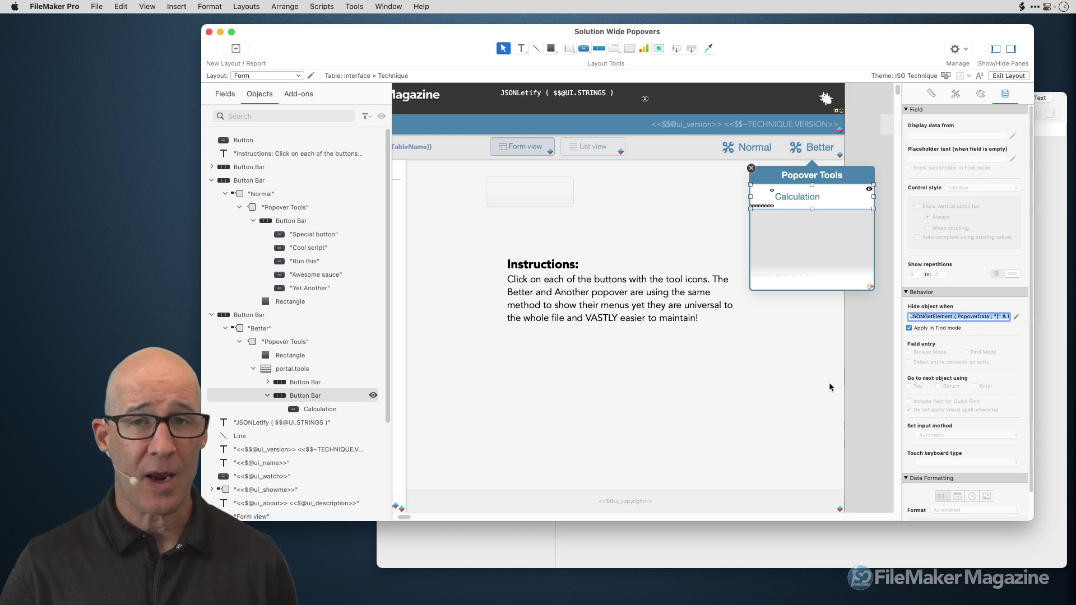
Step: Open the PopoverData custom function for editing and examine the global variable in its definition
key(super+shift+f)
scroll(672, 268, down, 5)
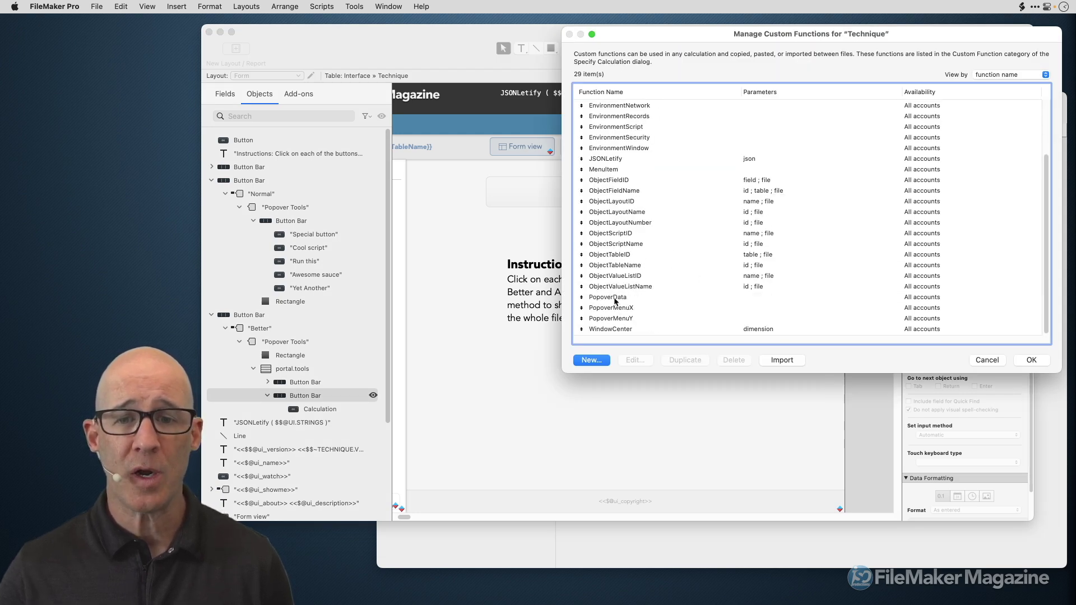
click(616, 298)
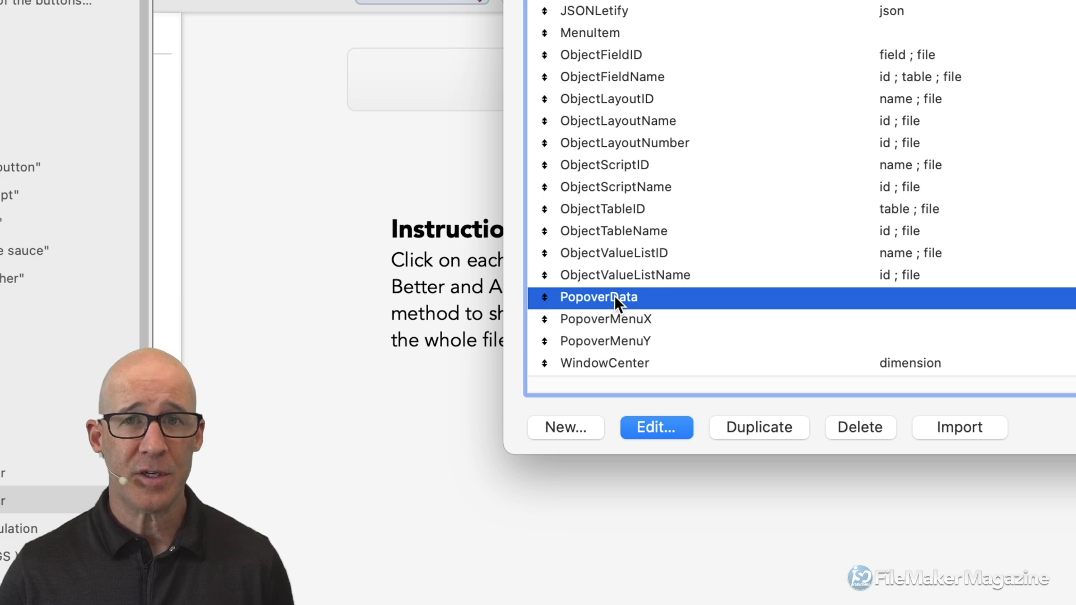
double_click(615, 298)
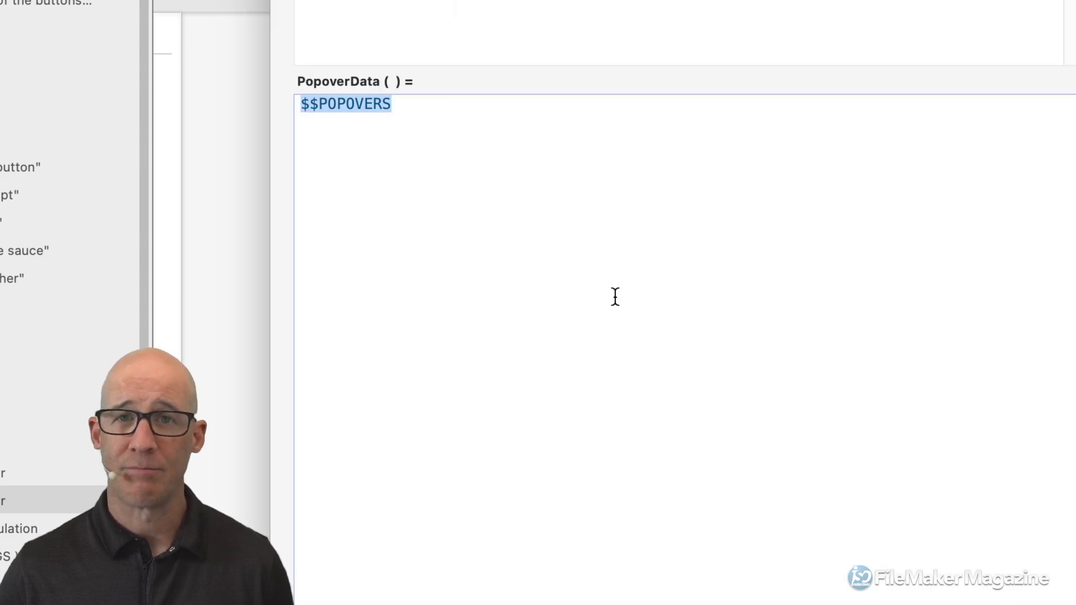
click(455, 158)
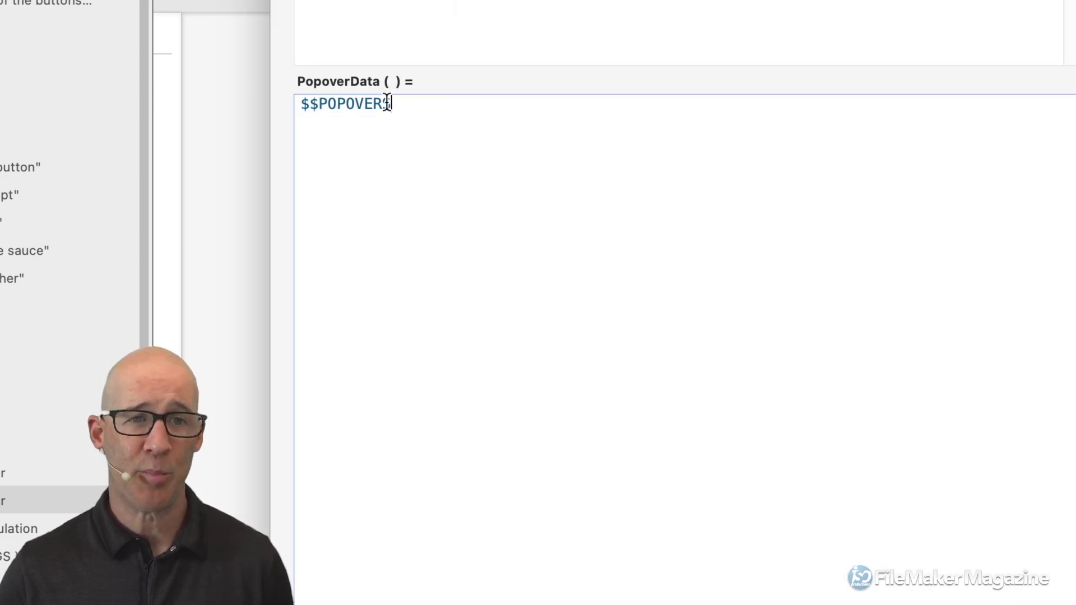
drag(390, 103, 284, 98)
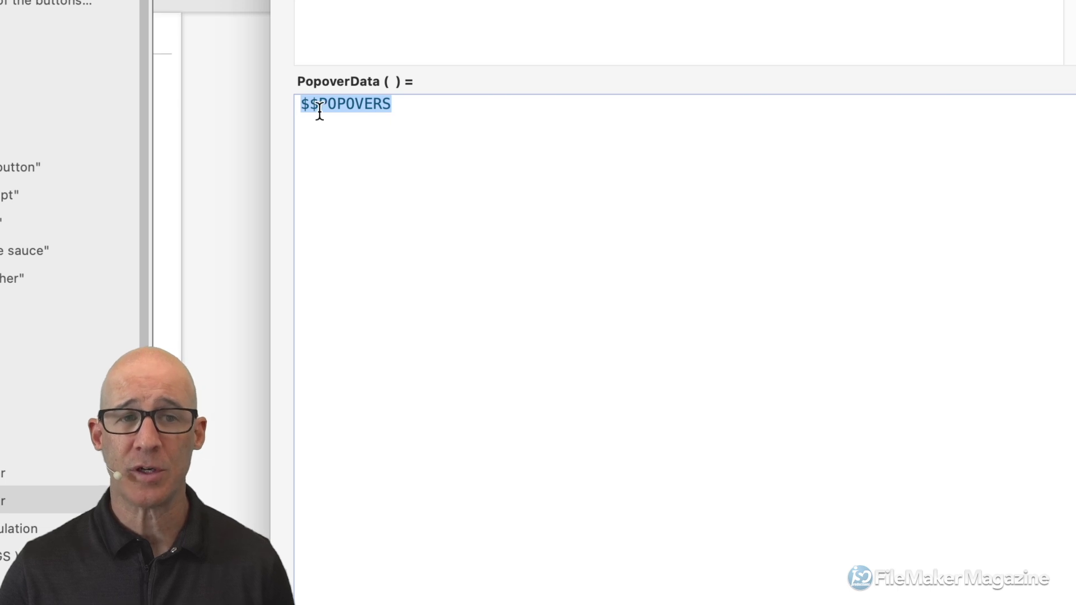
double_click(347, 106)
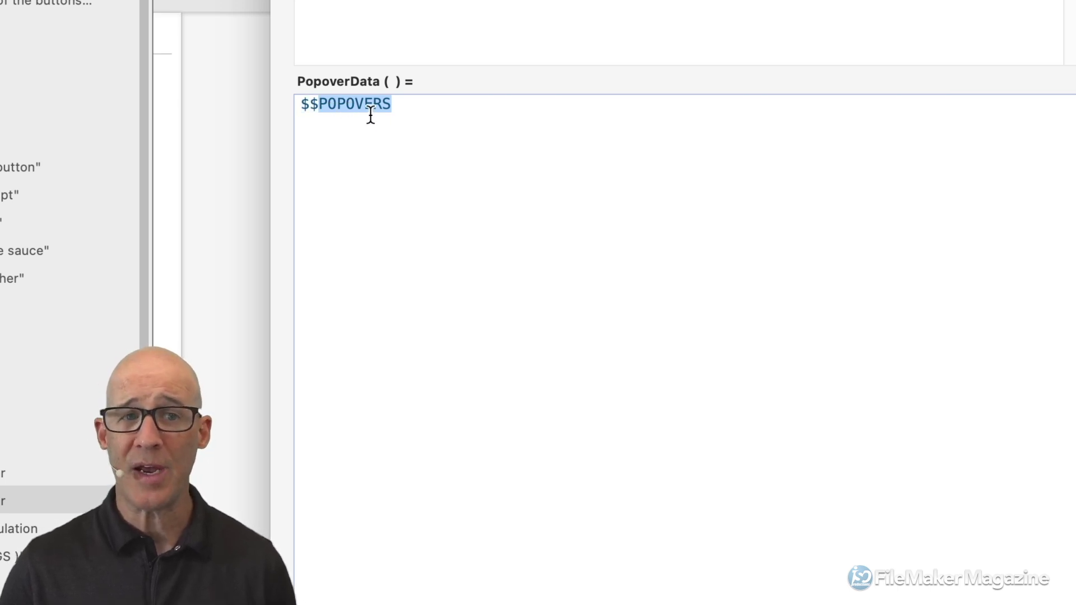
Step: Try the prefix MY. in the PopoverData function's variable name, remove it, and accept the function and the custom functions list
key(Left)
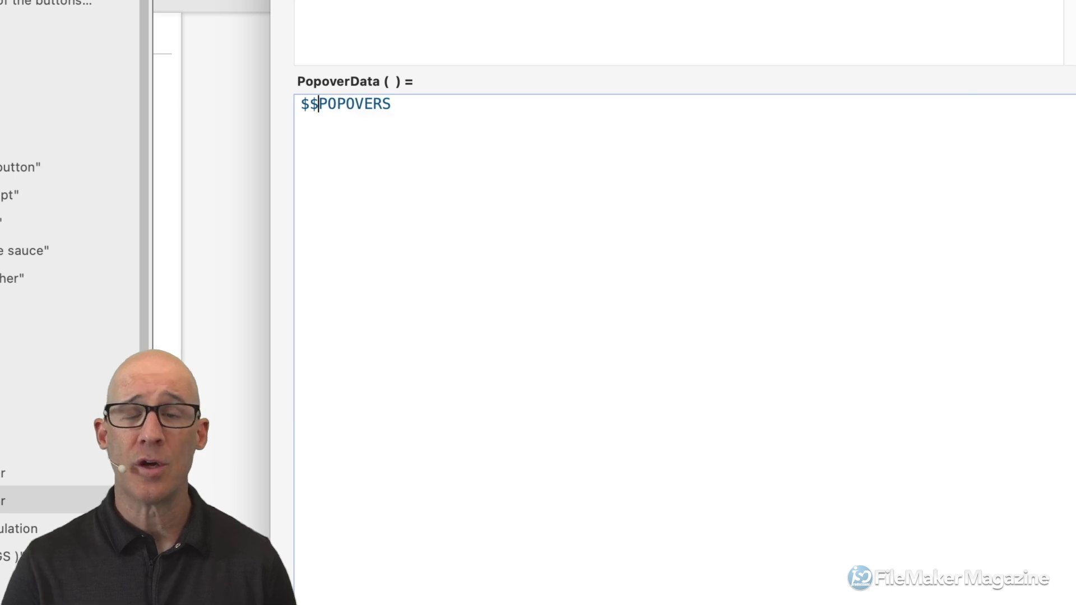
text(MY.)
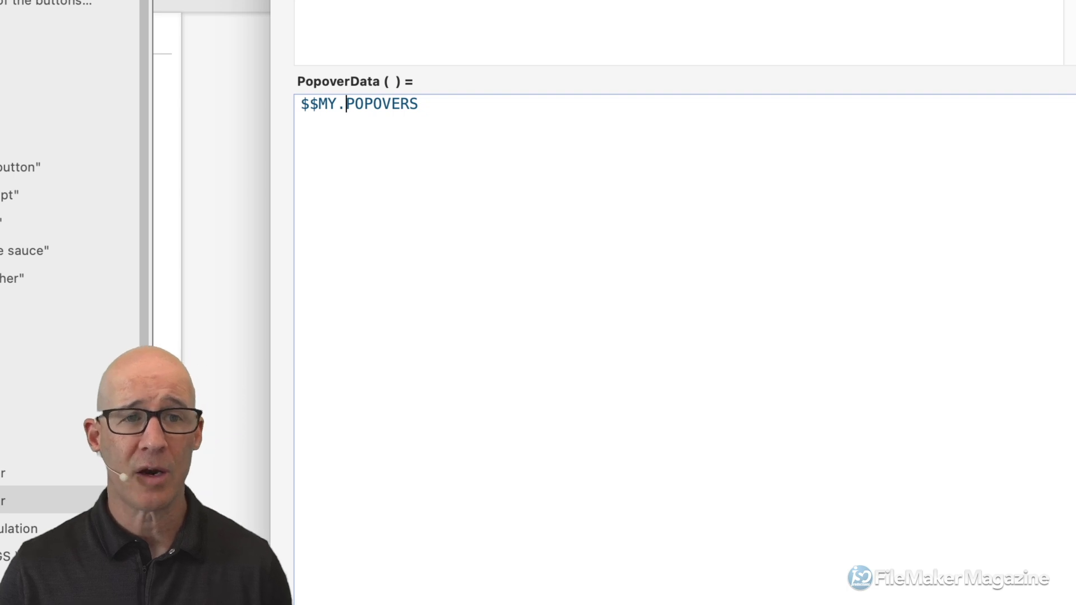
key(BackSpace)
key(BackSpace)
key(BackSpace)
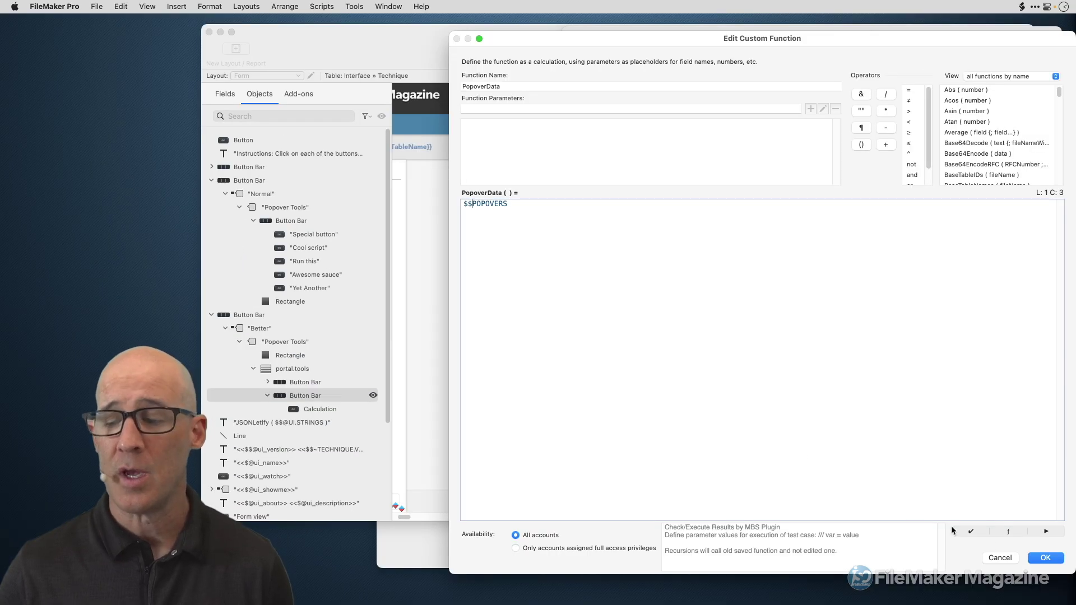
click(1046, 559)
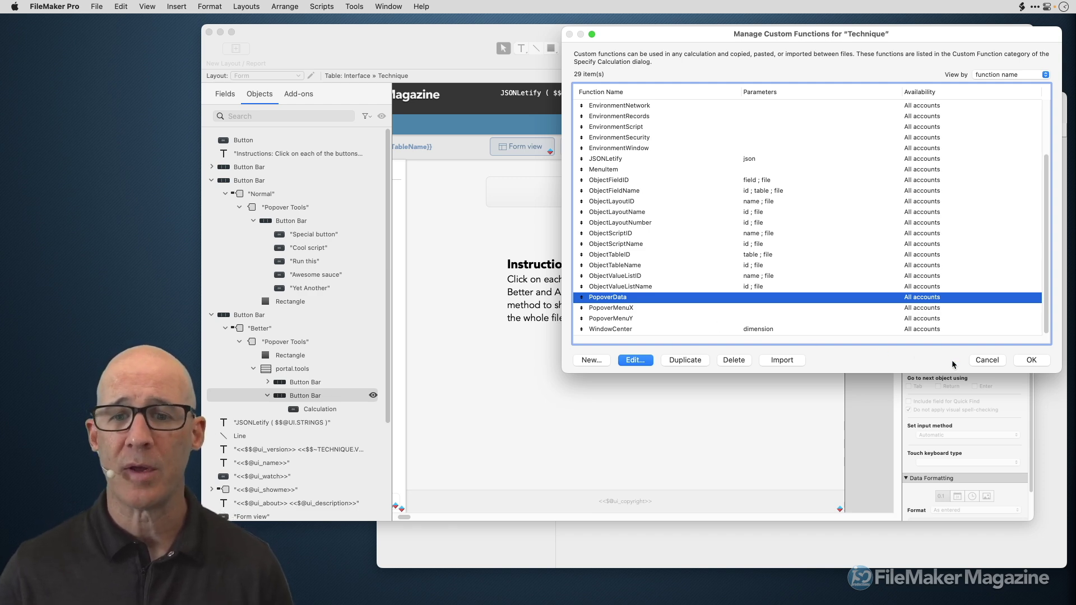
drag(1056, 371, 1056, 398)
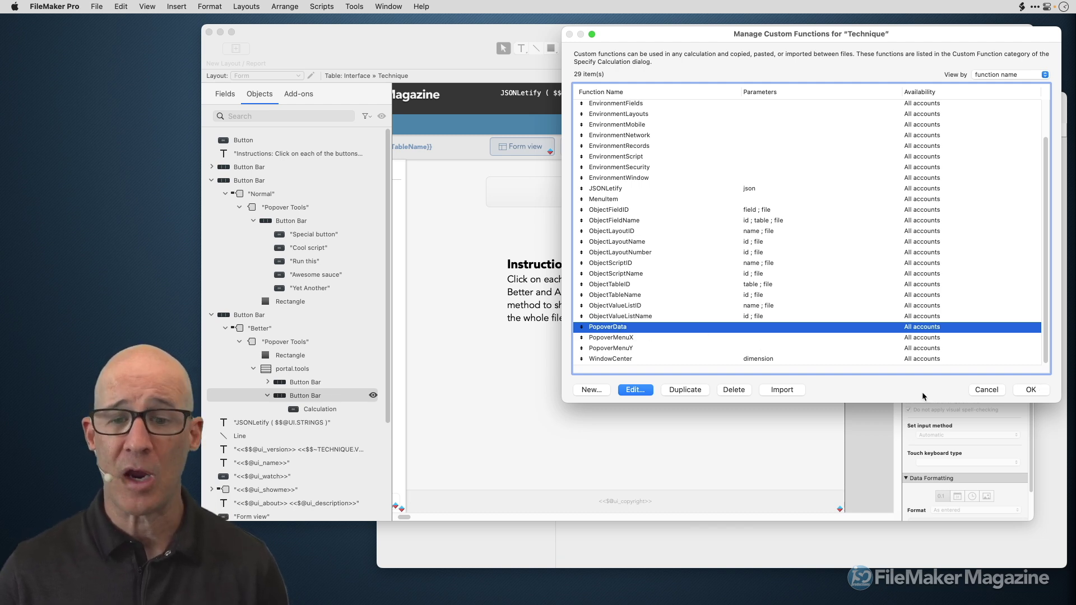
click(1046, 392)
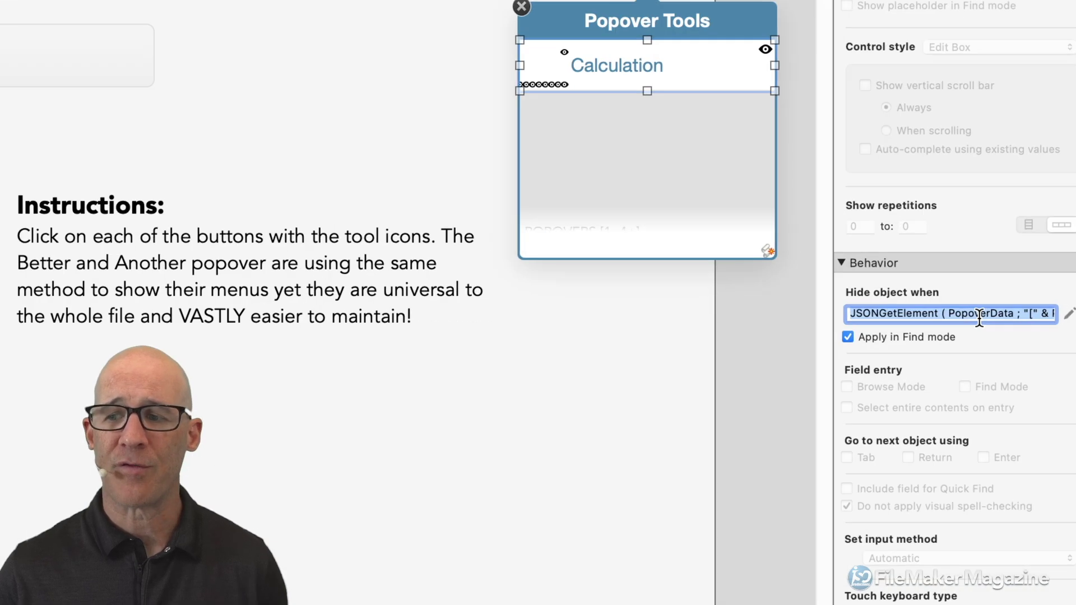
Step: Replace $$POPOVERS with PopoverData in the ~json line of the Calculation segment's label, accept the calculation and close the button bar setup
double_click(973, 317)
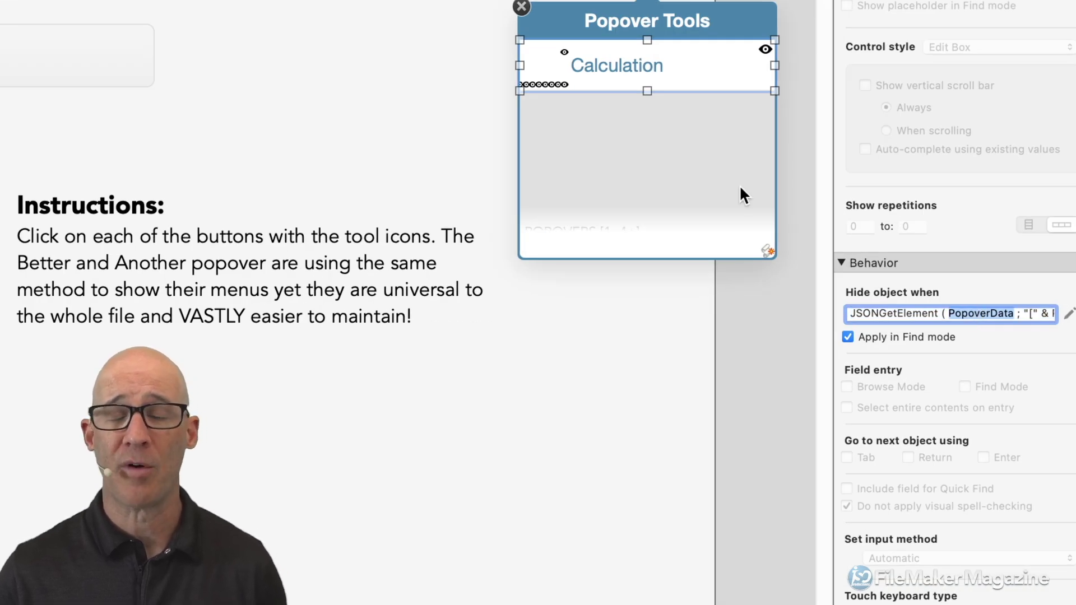
double_click(658, 75)
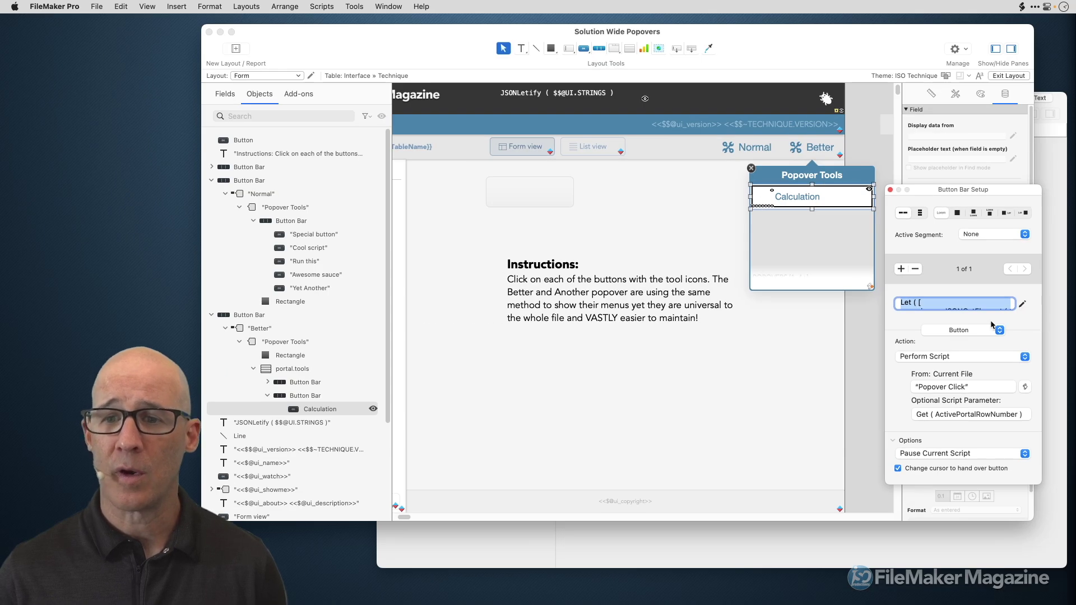
click(1023, 304)
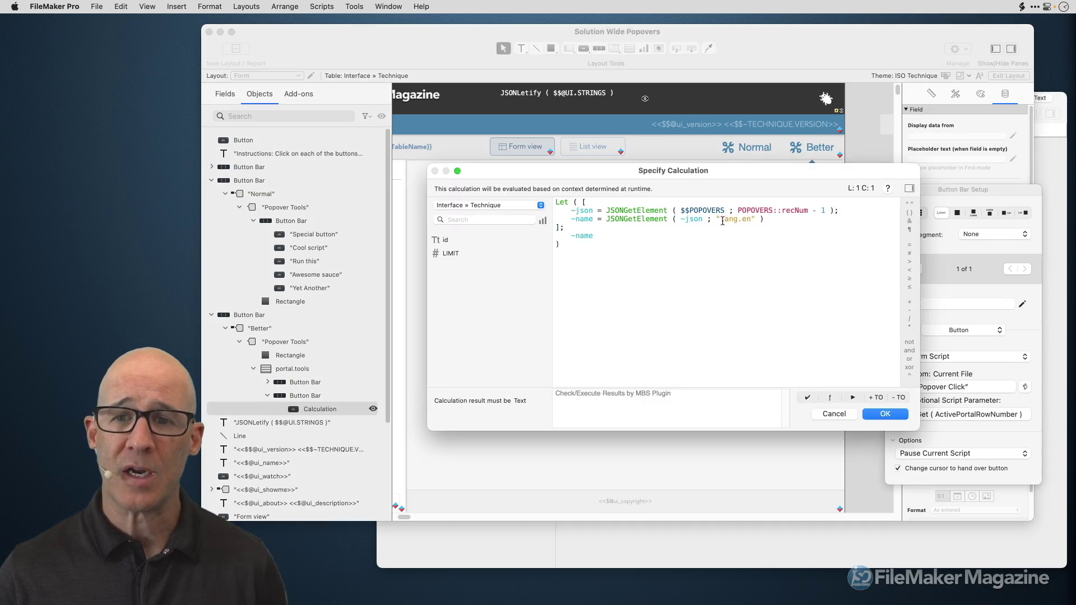
drag(680, 209, 725, 207)
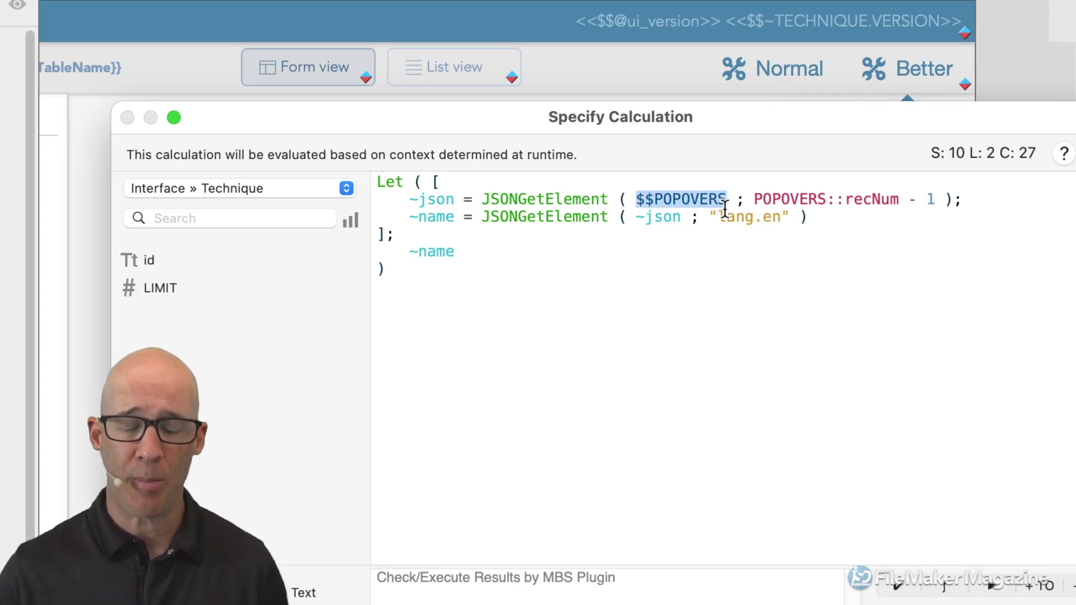
text(pop)
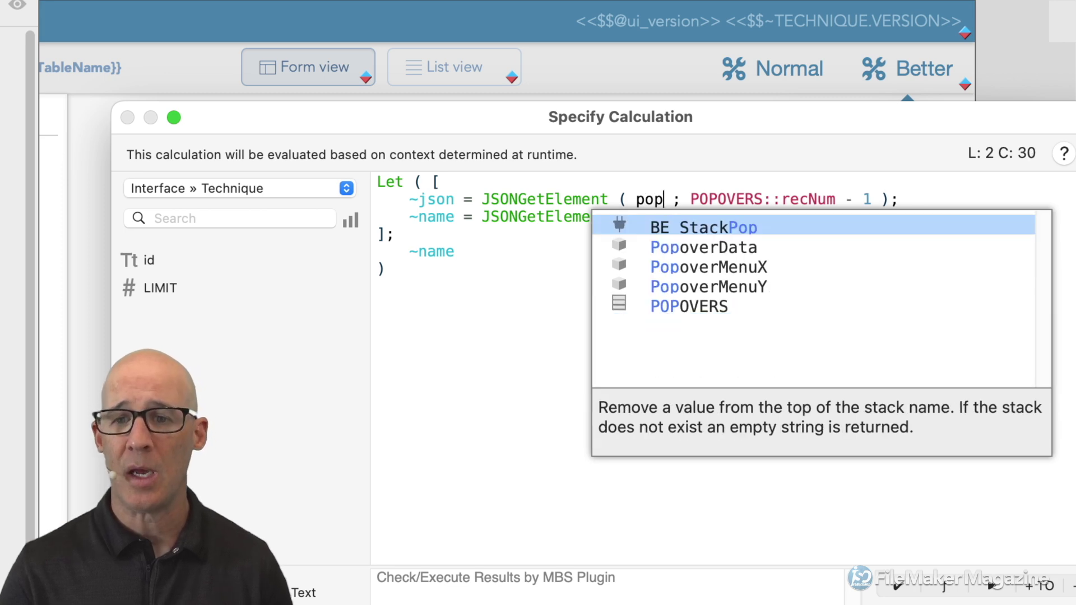
key(Down)
key(Return)
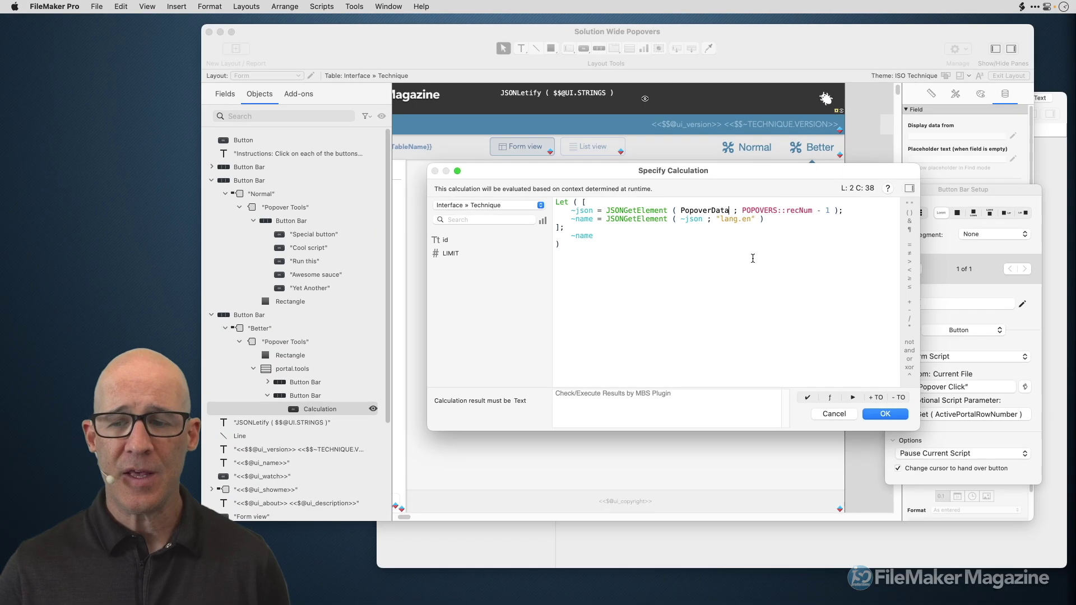
click(900, 415)
click(816, 403)
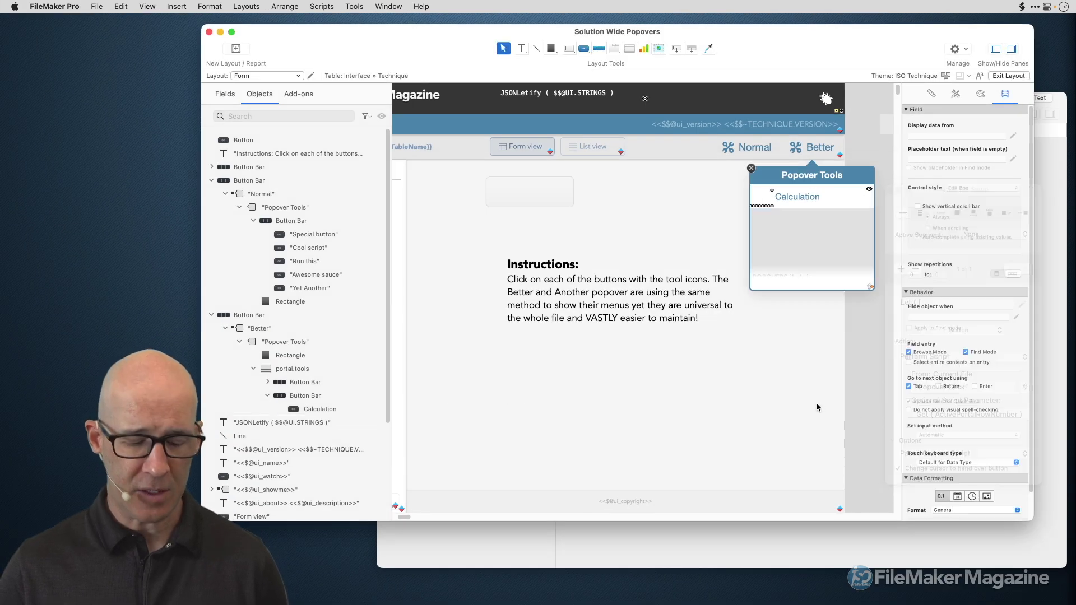
Step: Switch the layout to Browse mode and run Special button from the Better popover
key(super+b)
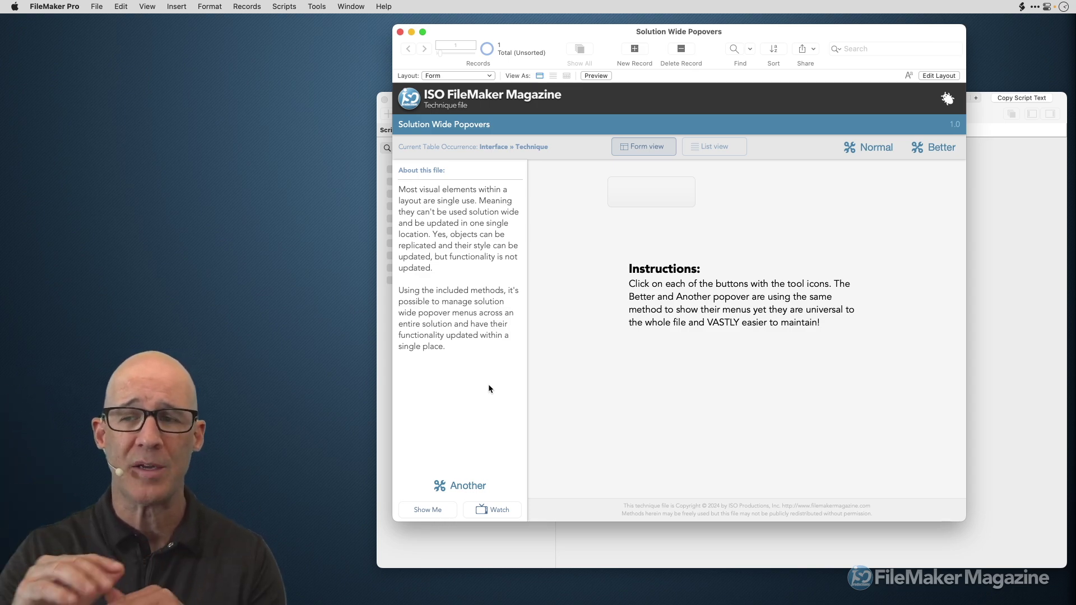
click(939, 151)
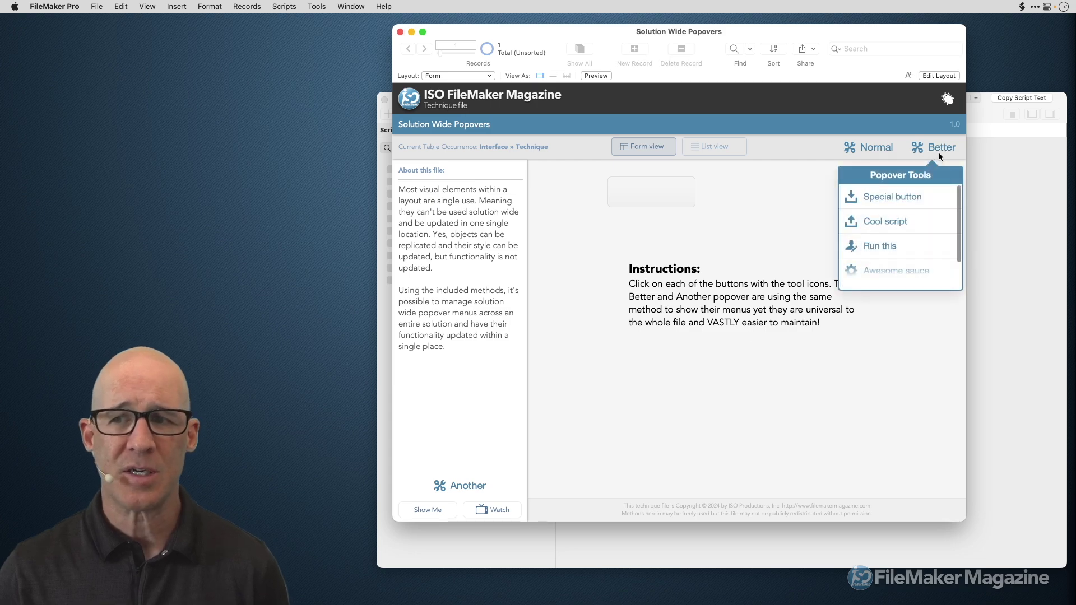
click(896, 200)
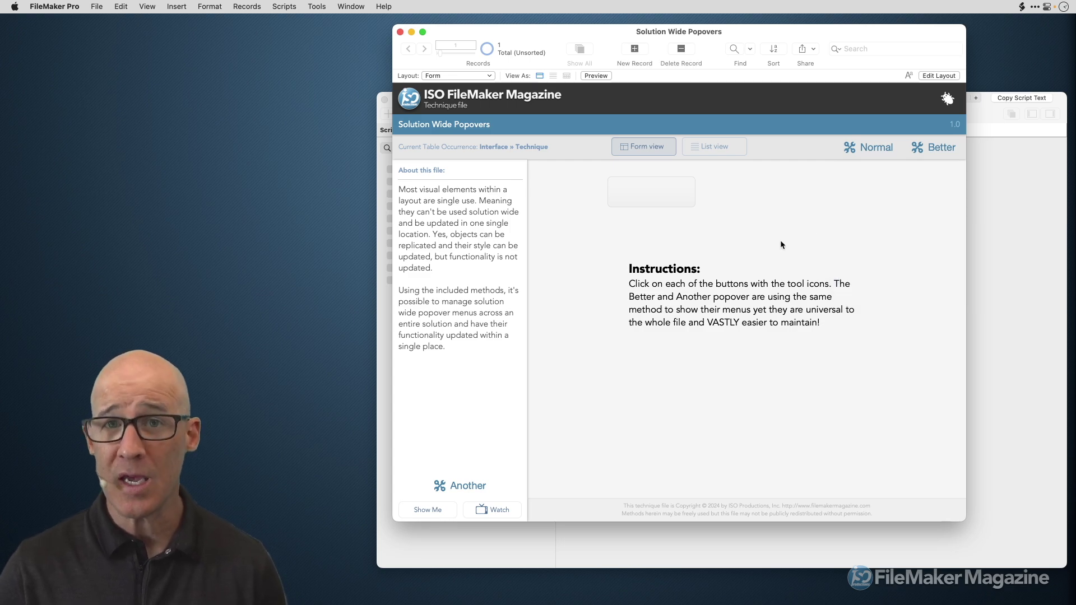
Step: Show the current variables in the Data Viewer and select $$POPOVERS to examine its JSON
key(super+shift+d)
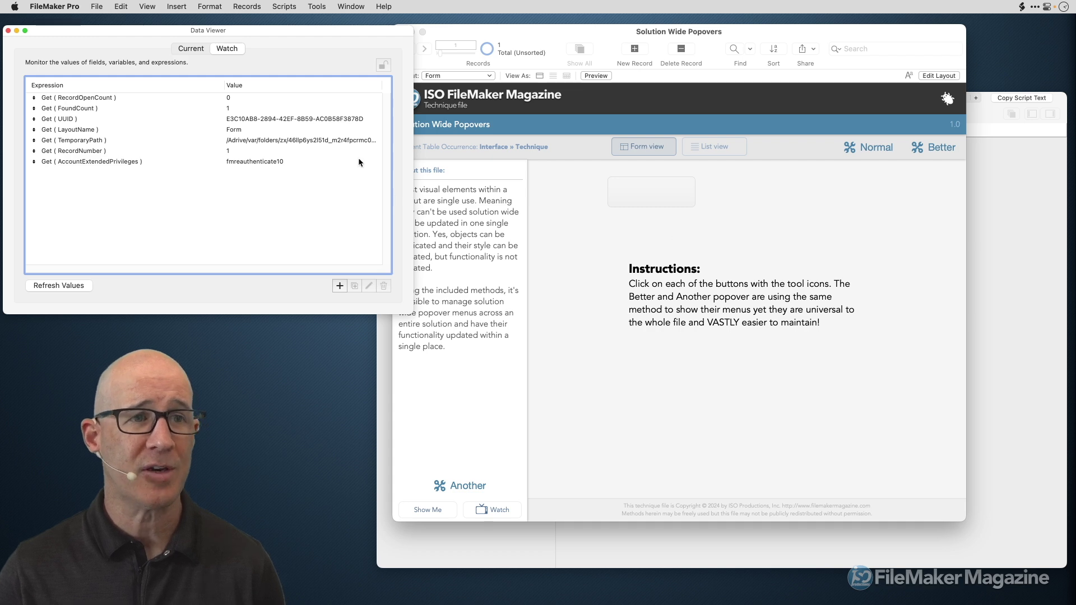
click(190, 49)
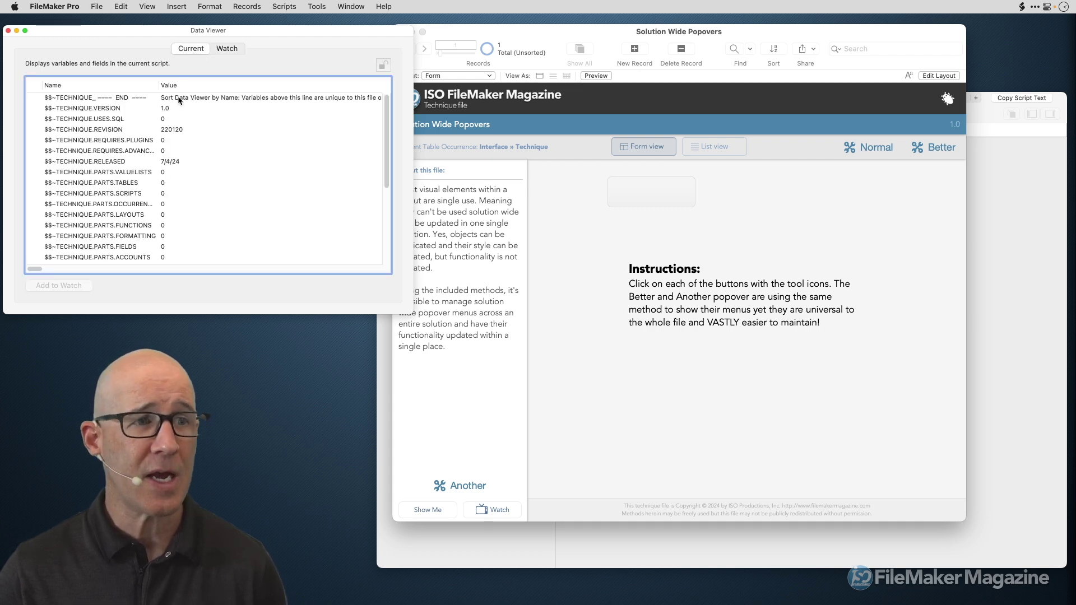
scroll(164, 155, down, 5)
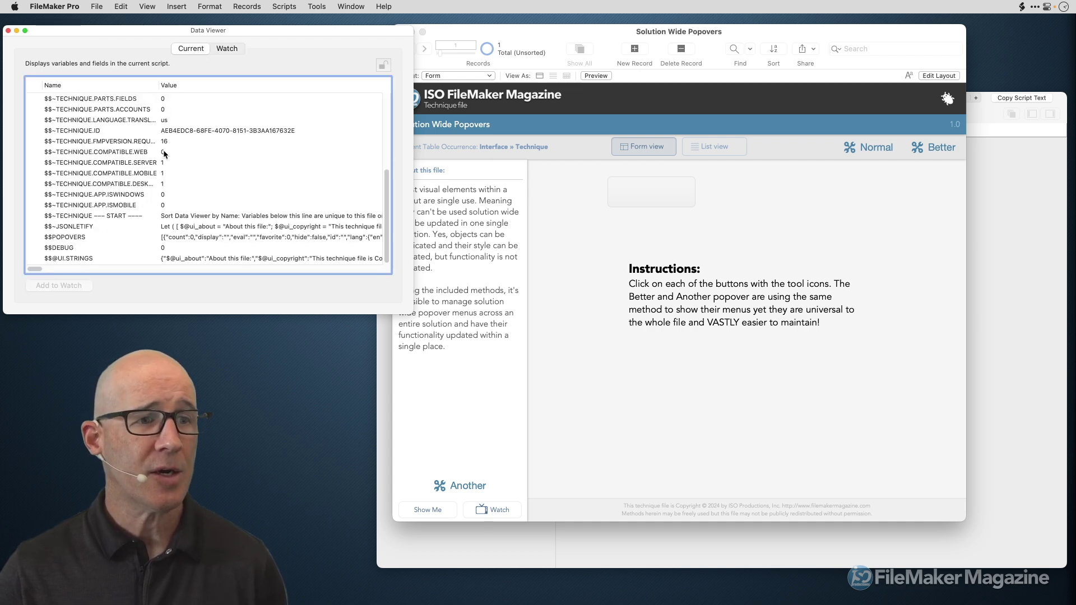
click(93, 237)
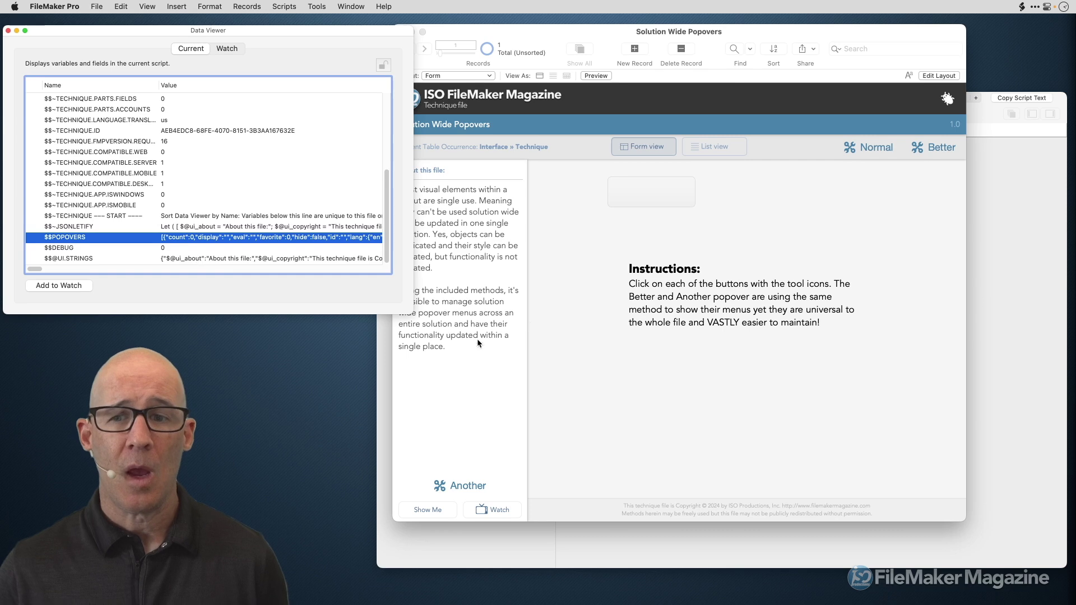
Step: Return to the Solution Wide Popovers window, open the Script Debugger and move it clear of the Data Viewer
click(718, 231)
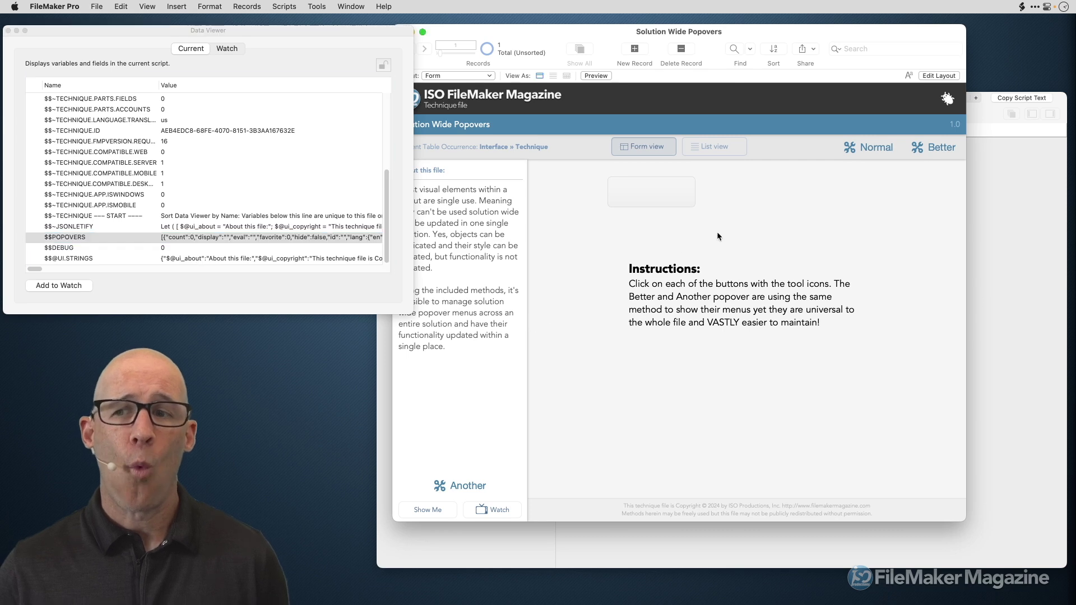
click(935, 158)
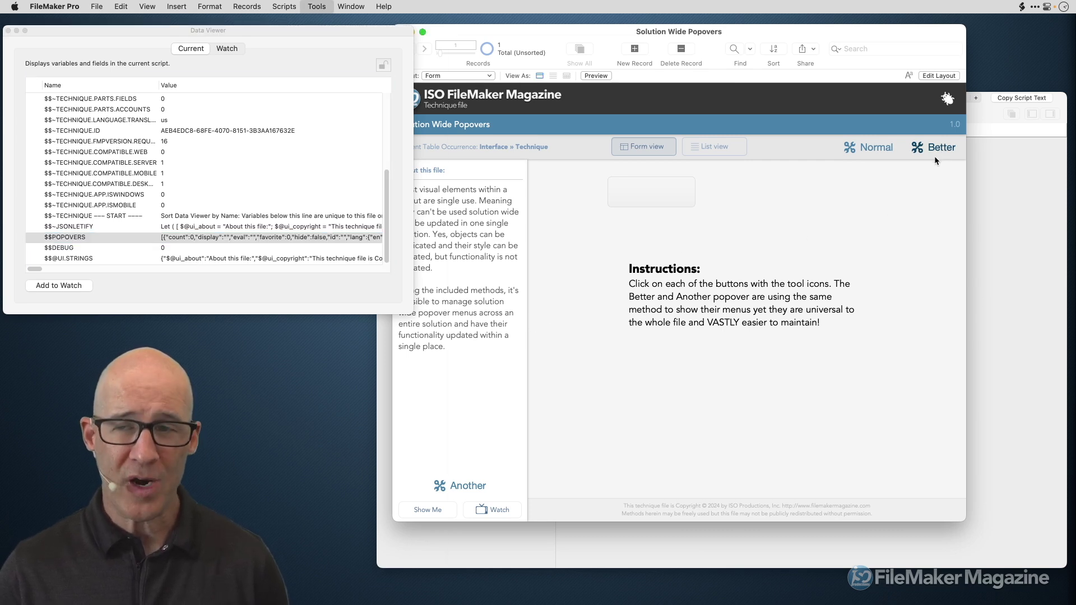
drag(795, 54, 860, 53)
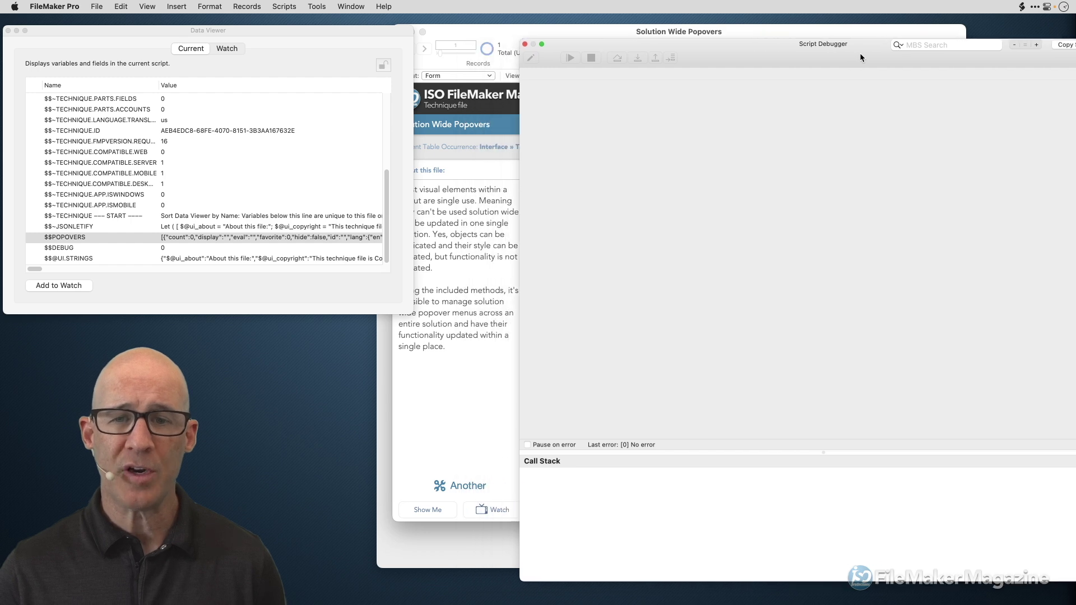
Step: Open the Another popover to examine its Popover Render script in the Script Debugger, halt the script and close the debugger
click(466, 486)
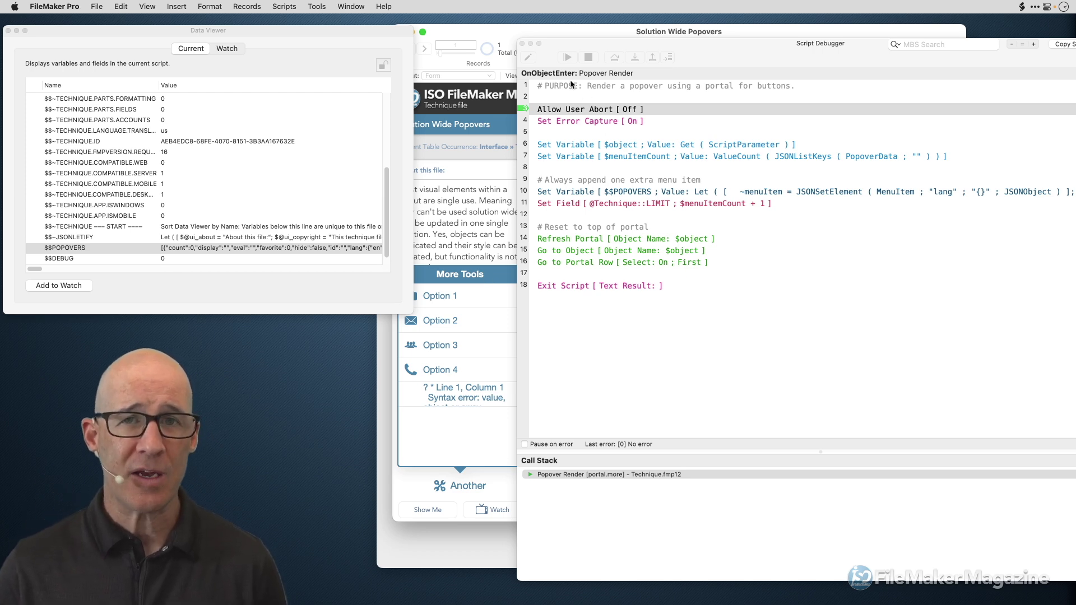
click(589, 58)
click(523, 44)
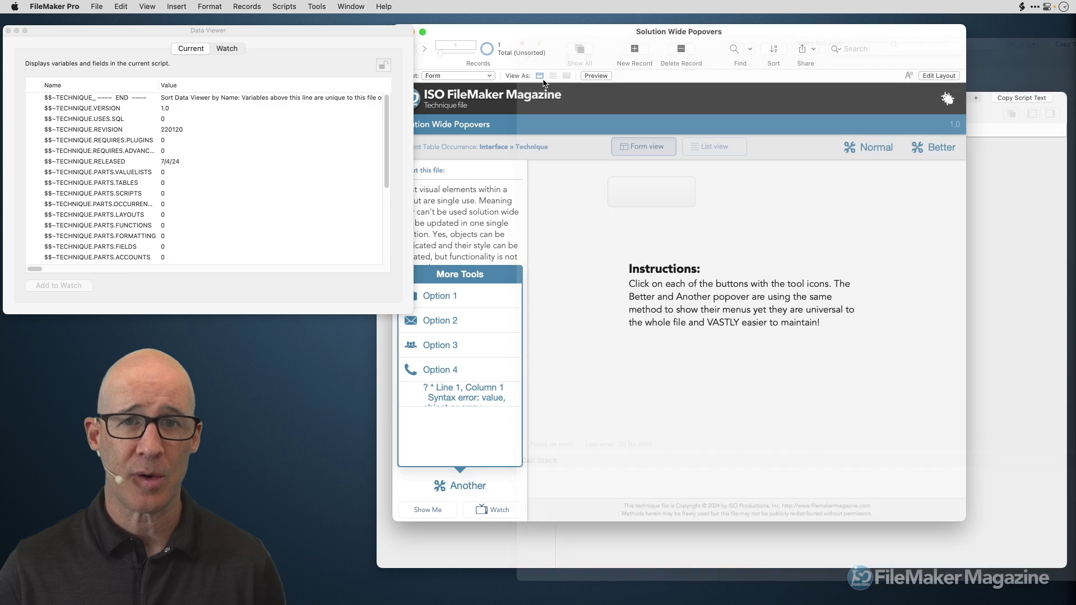
Step: In Layout mode, open the script selection for the OnObjectEnter trigger of the Another button's More Tools popover
key(super+b)
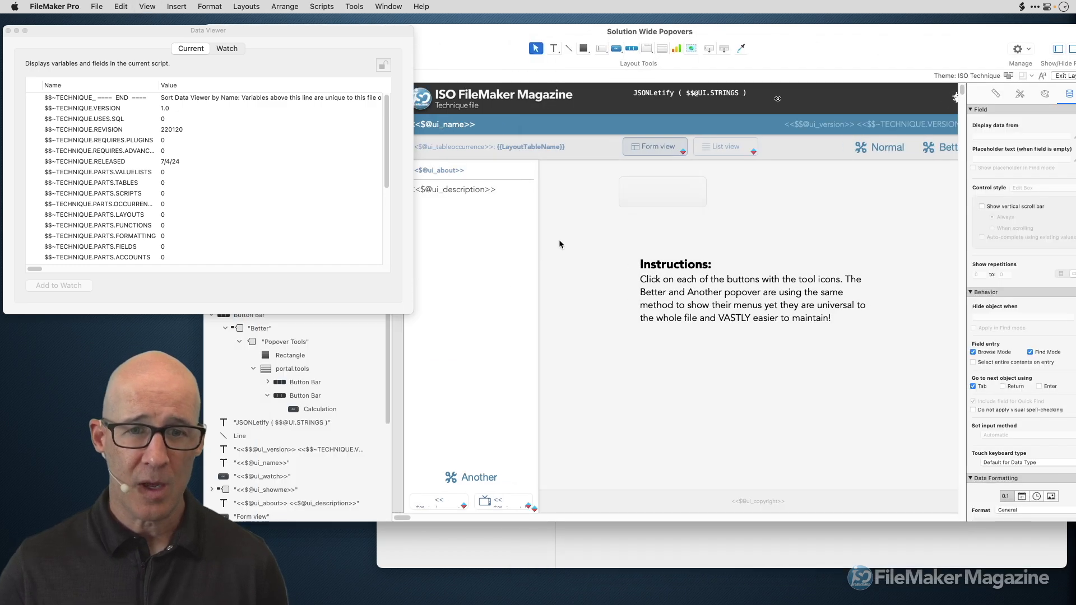
double_click(492, 477)
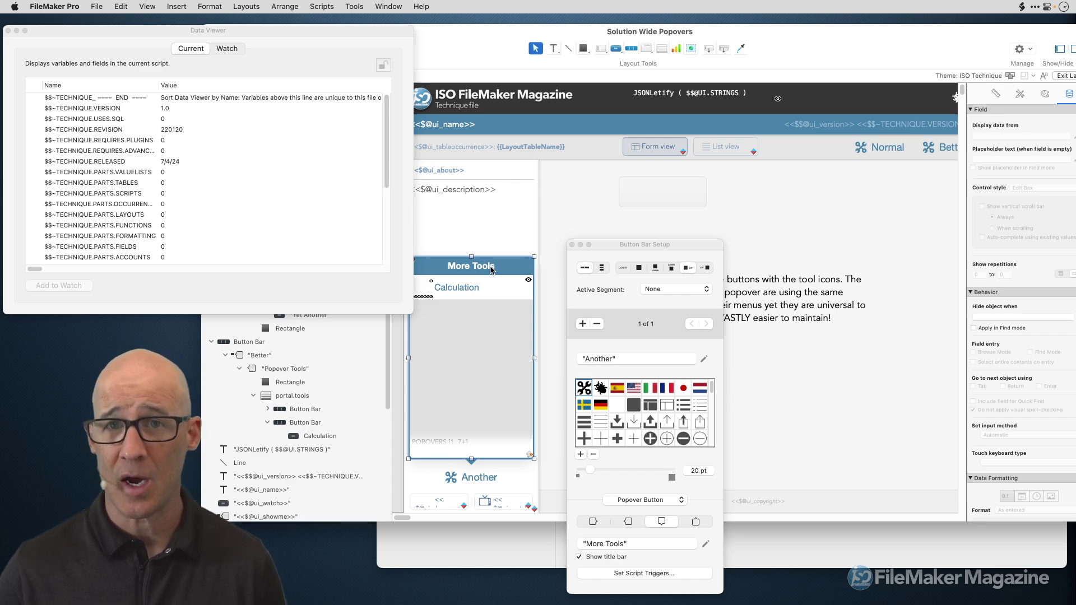
right_click(491, 271)
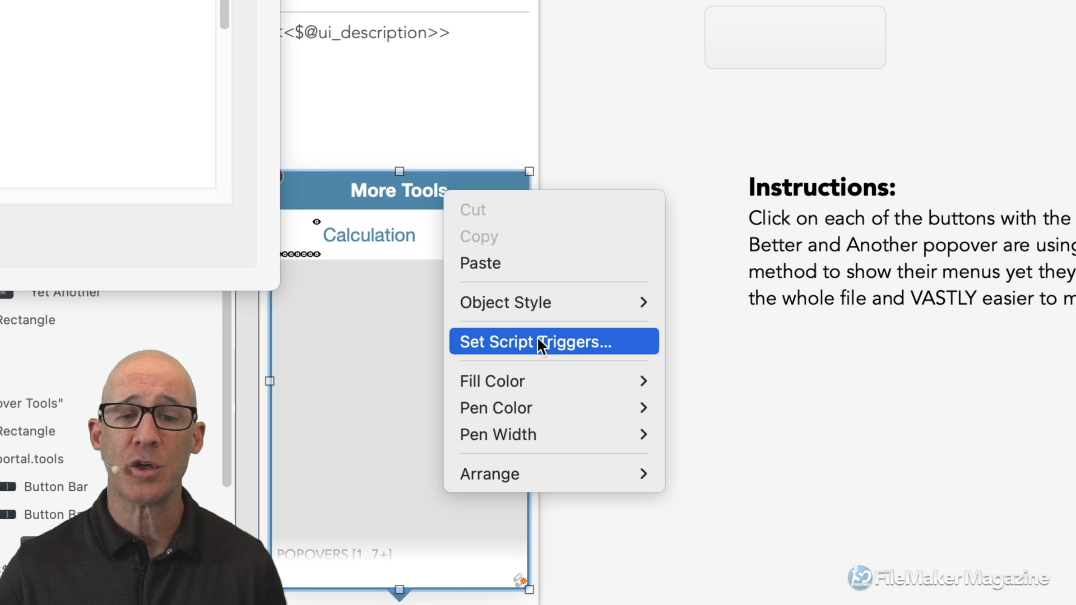
click(530, 341)
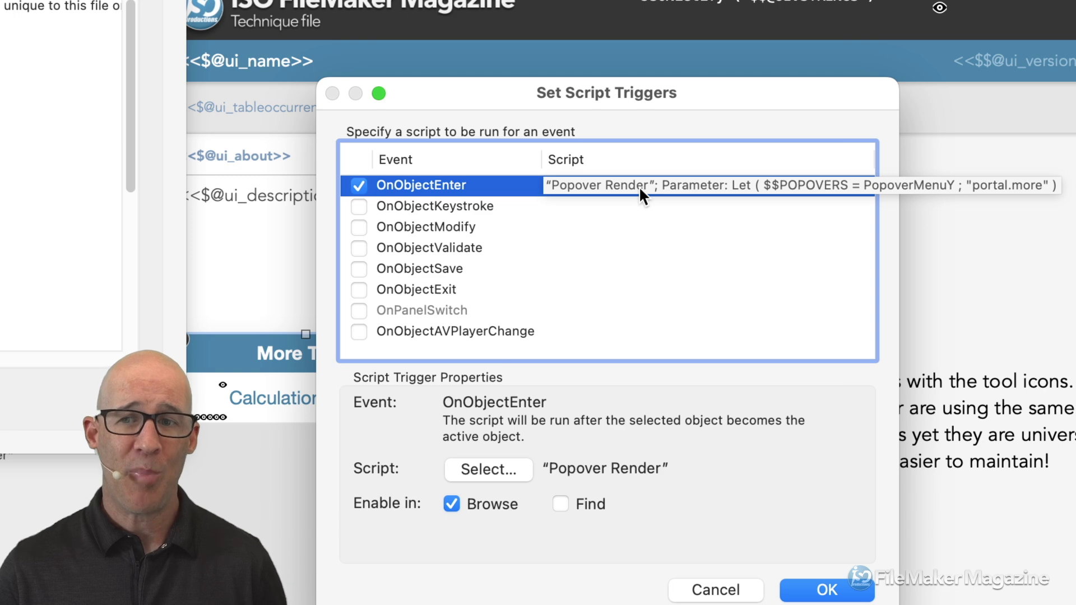
click(499, 473)
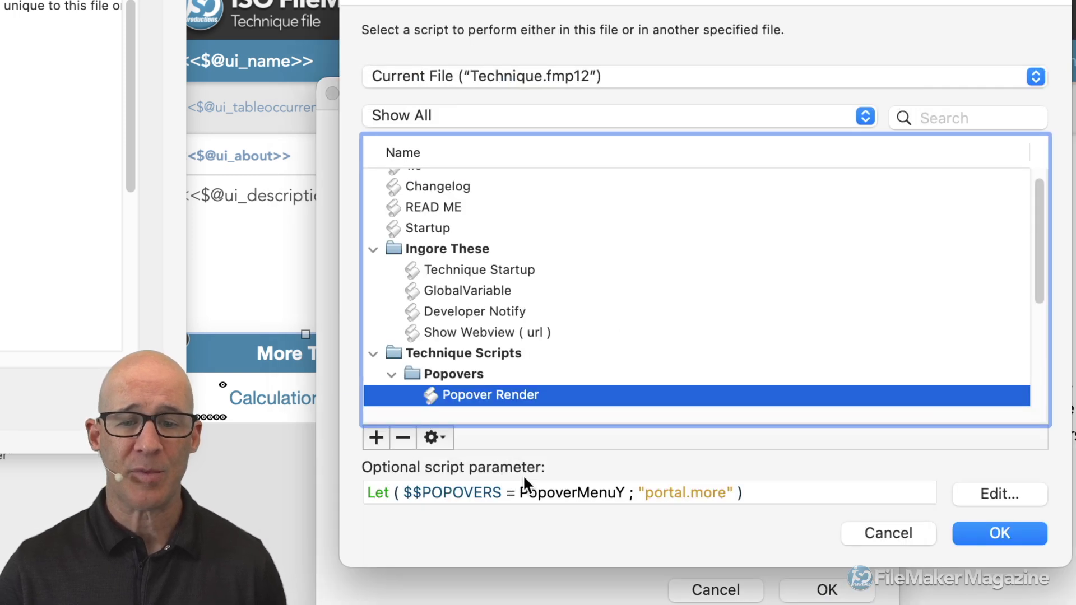
Step: Examine $$POPOVERS and PopoverMenuY in the Popover Render script parameter and leave both trigger dialogs without saving
drag(404, 493, 498, 493)
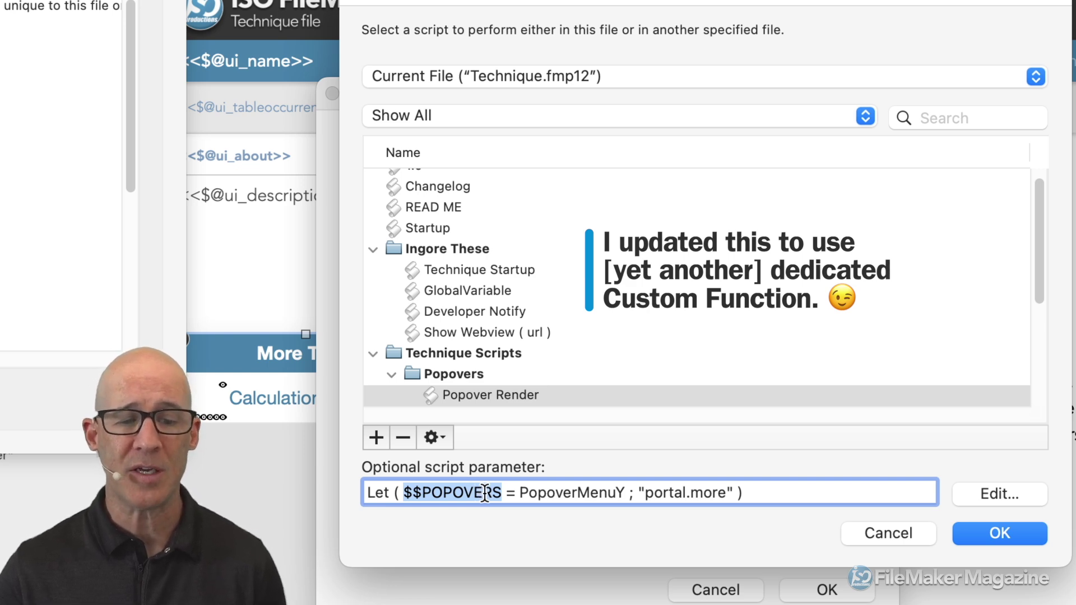
click(409, 493)
drag(409, 493, 497, 496)
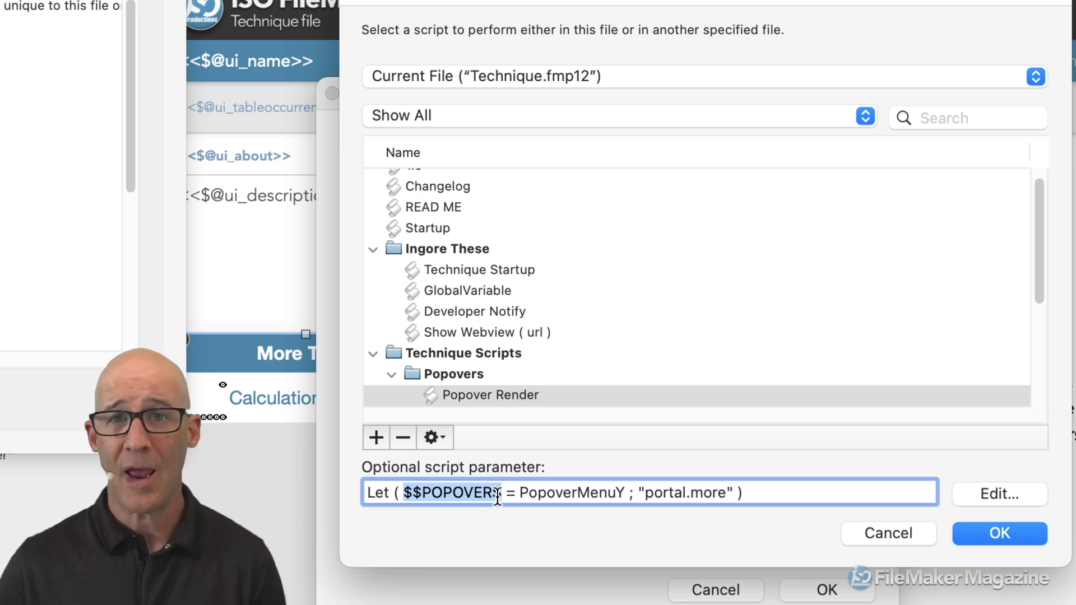
double_click(567, 495)
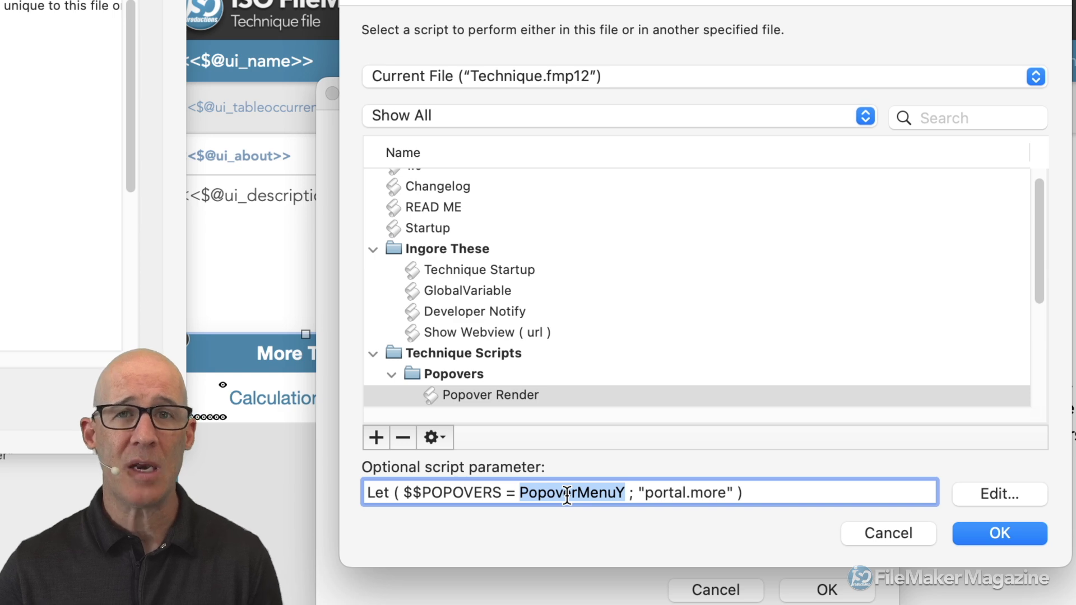
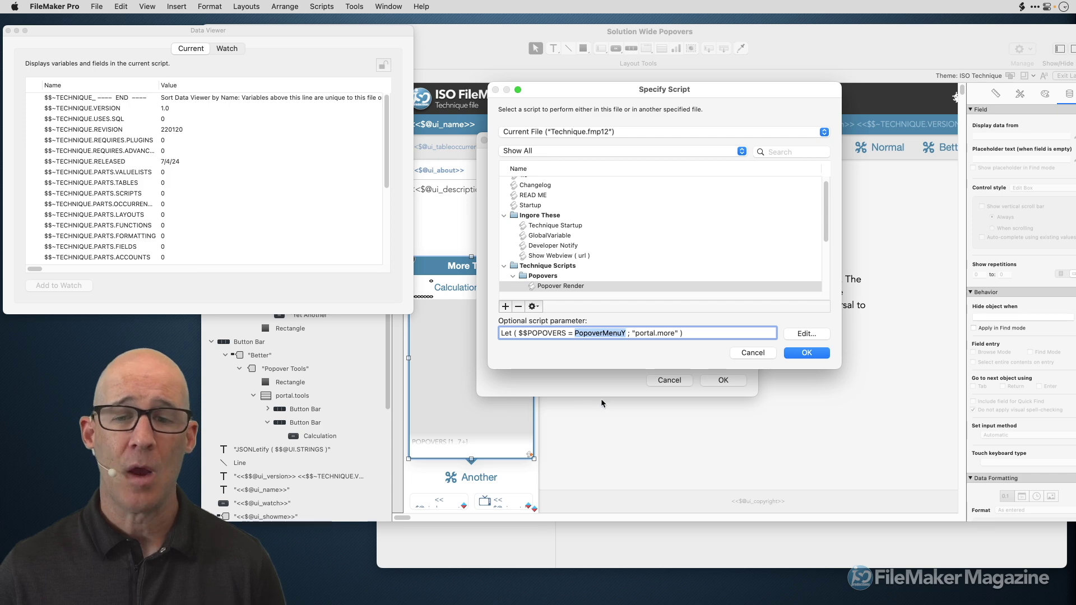
click(753, 353)
click(670, 381)
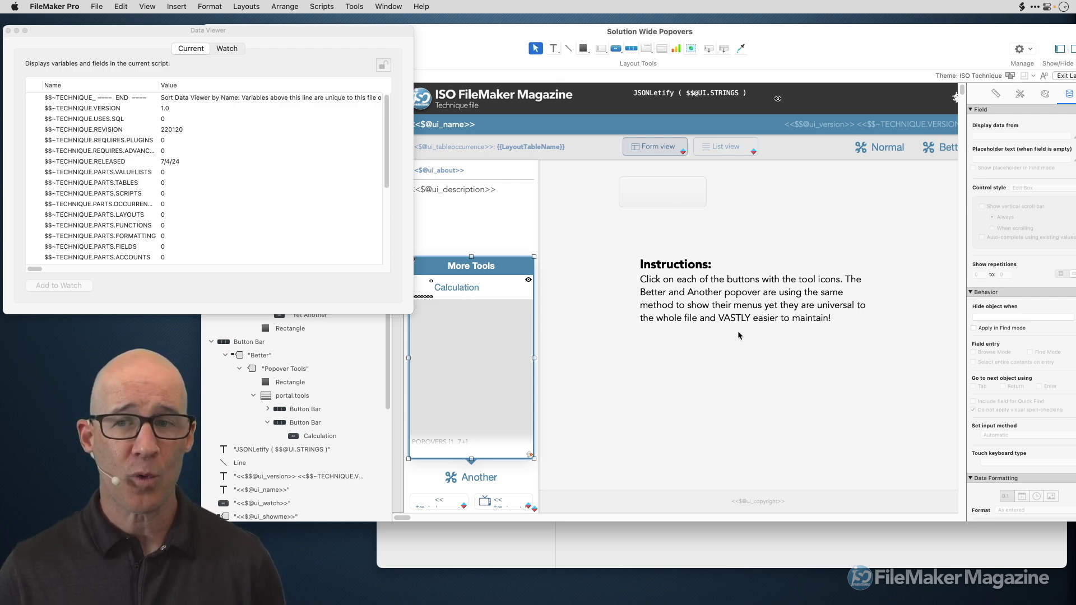
Step: Set the Hide object when condition of the Cool script segment in the Normal popover to true
double_click(888, 148)
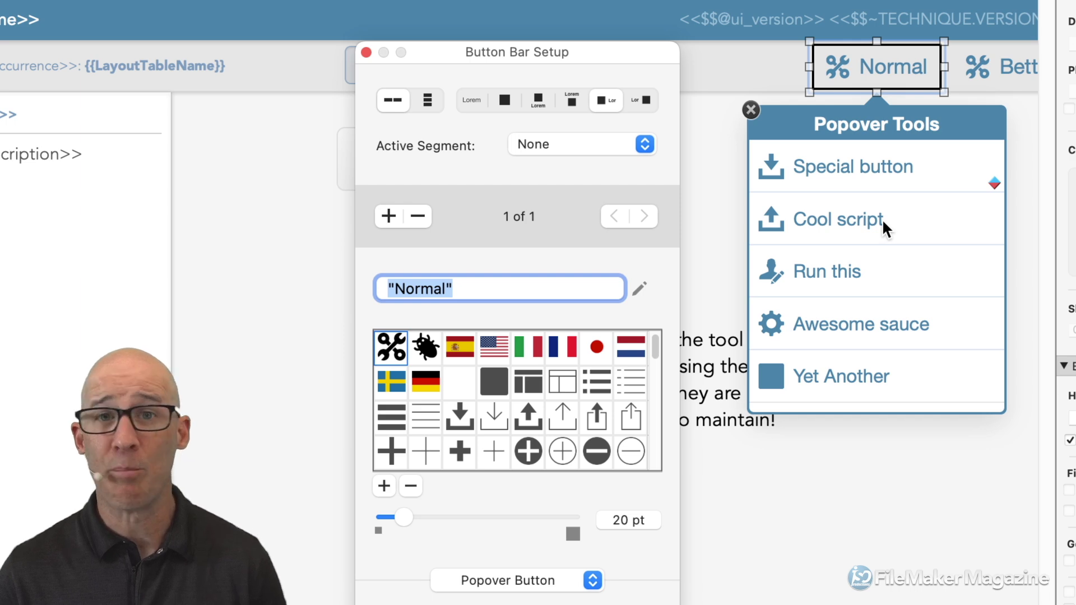
click(883, 218)
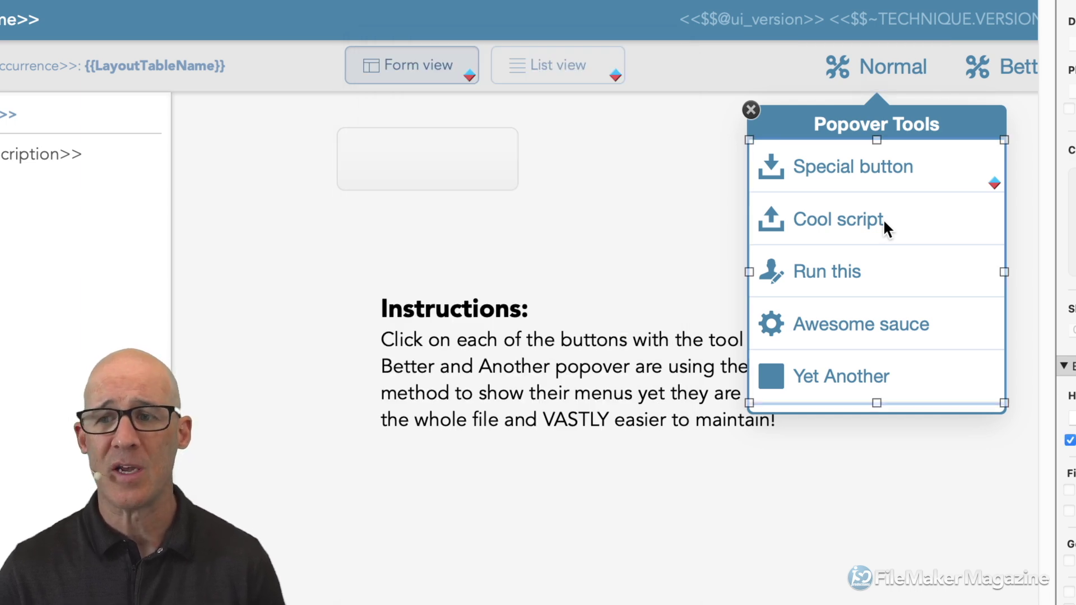
click(883, 219)
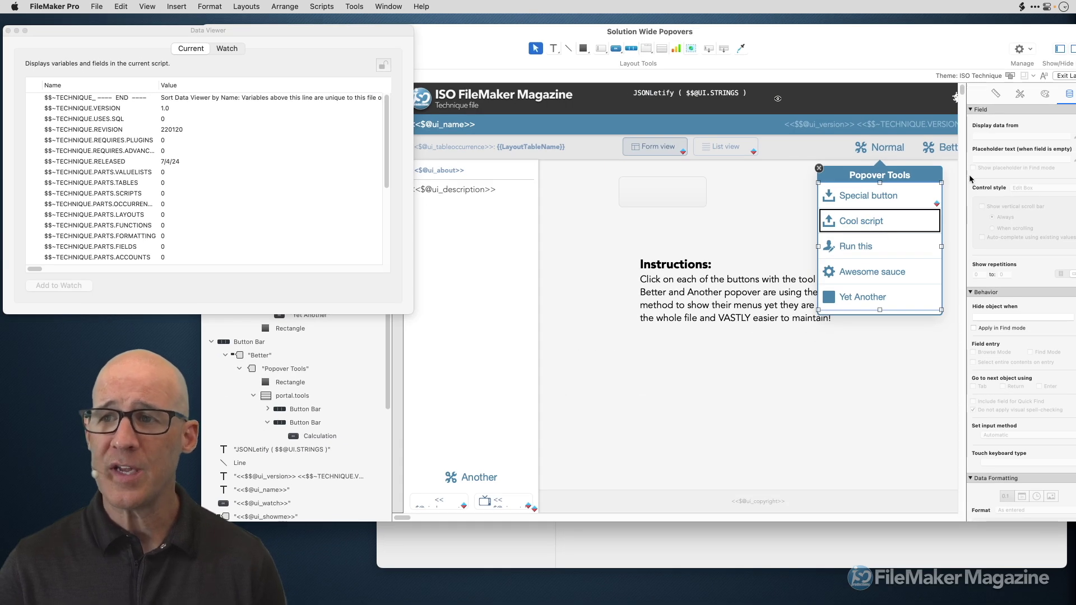
drag(785, 31, 631, 43)
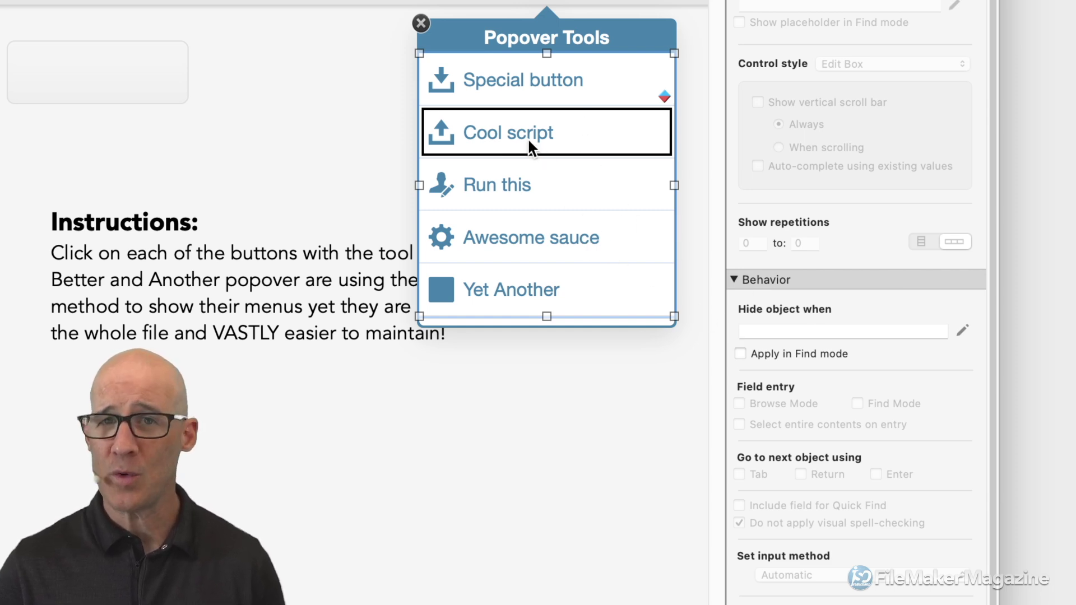
click(761, 331)
text(1)
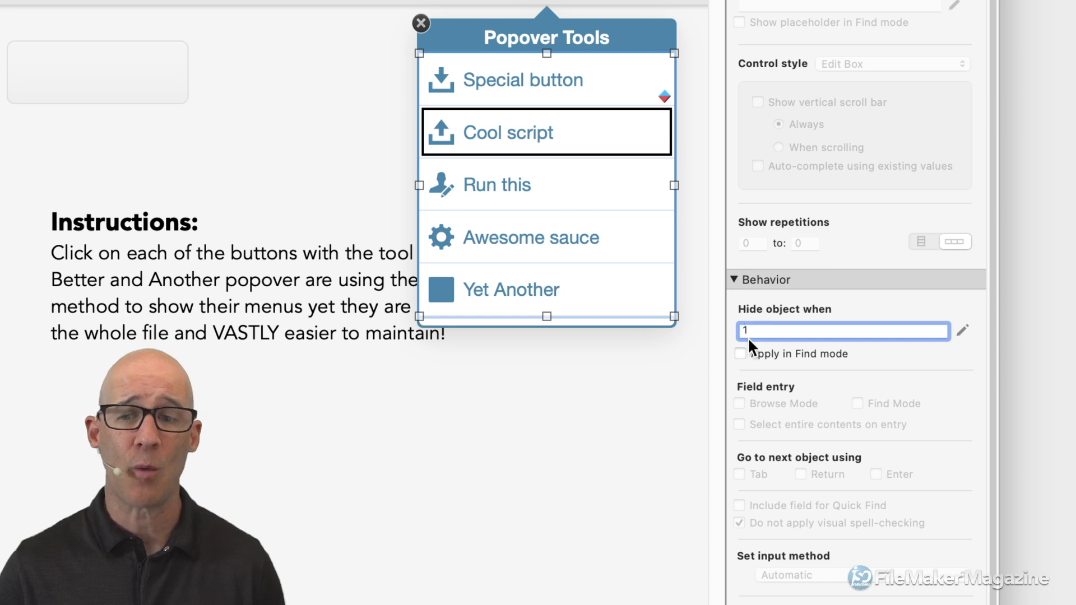
text(true)
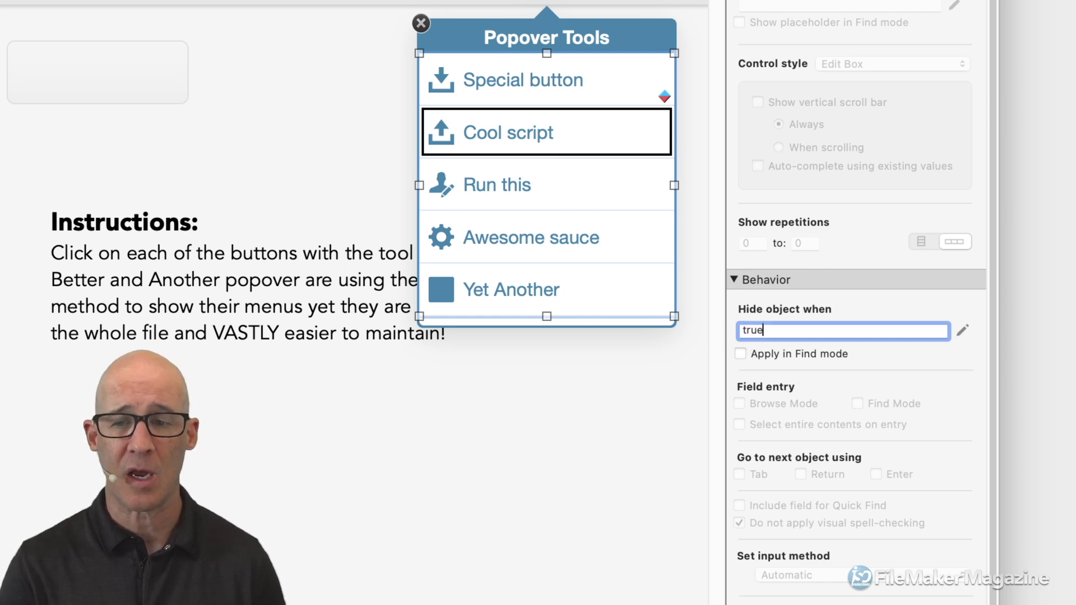
click(637, 350)
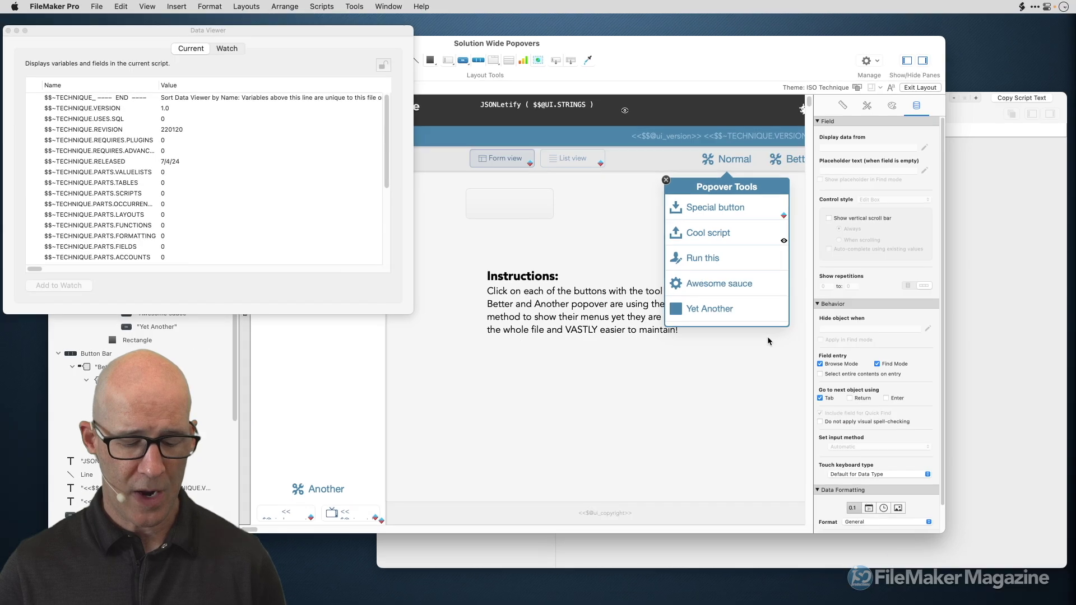
Step: Switch to Browse mode and check the menu items of the Normal popover
key(super+b)
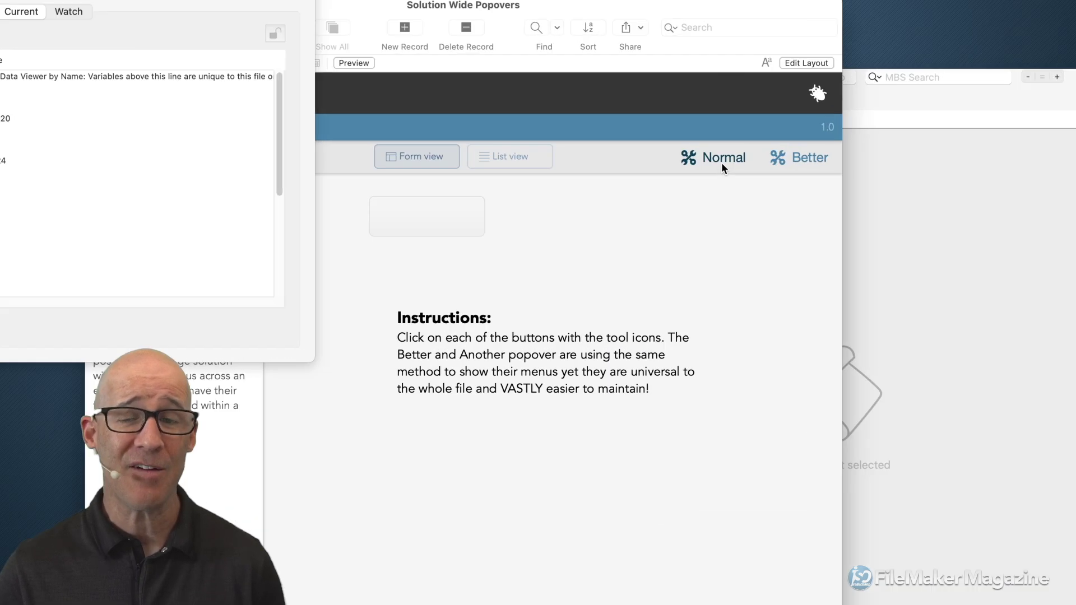
click(722, 162)
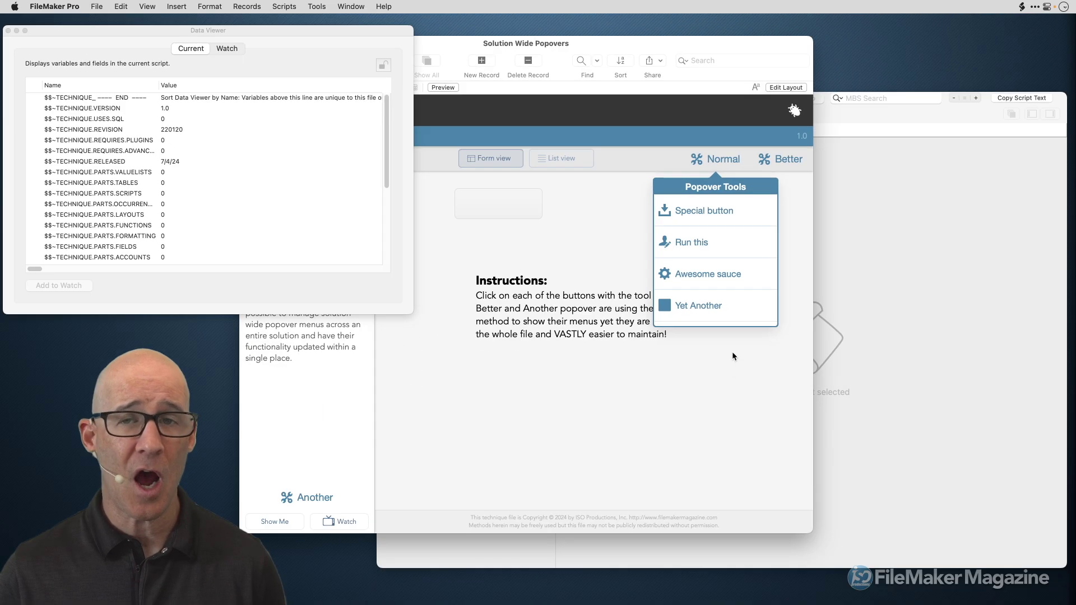
click(744, 546)
Step: Set the Hide object when condition of the Normal popover's Run this segment to 1 and preview the popover in Browse mode
key(super+l)
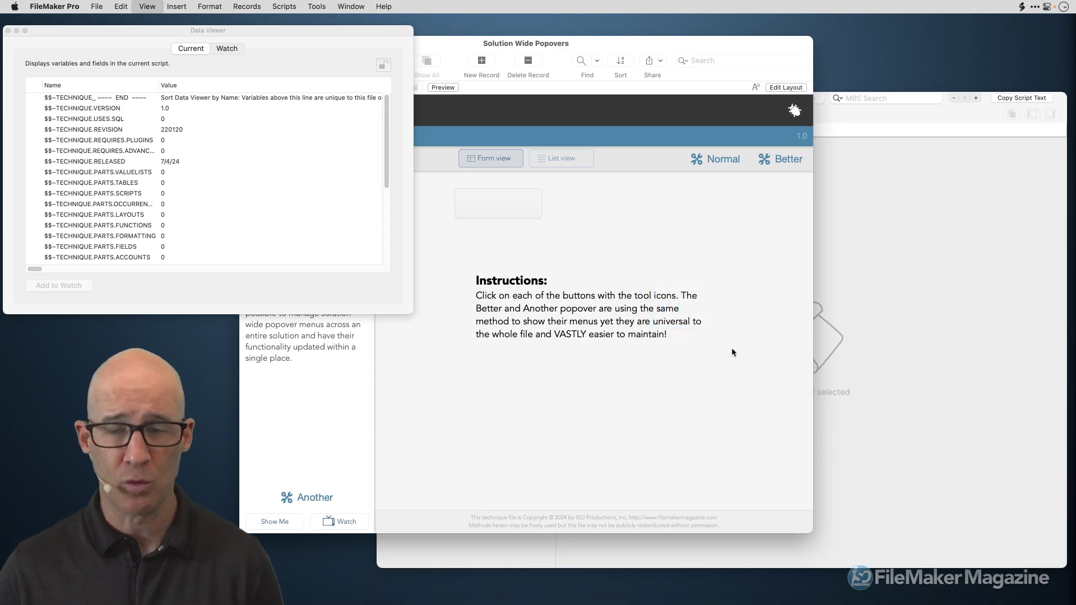
double_click(726, 159)
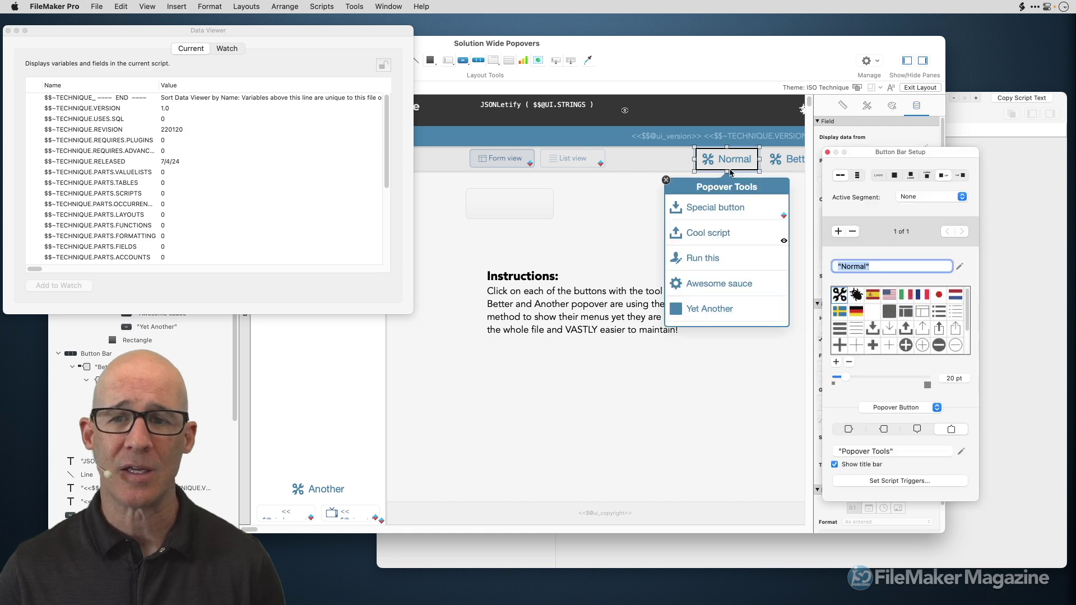
click(720, 261)
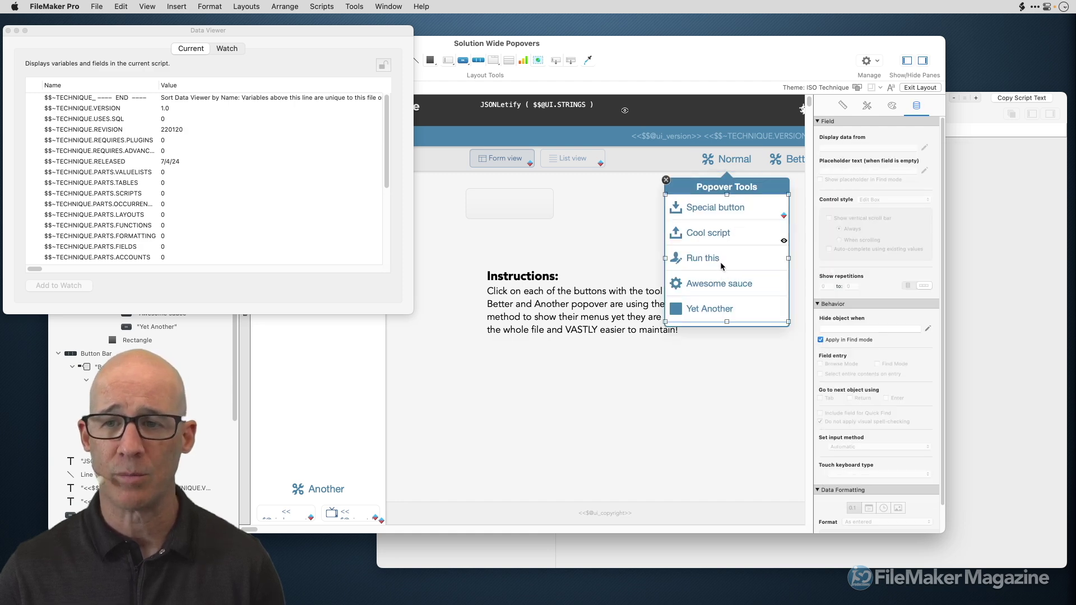
click(722, 261)
click(835, 329)
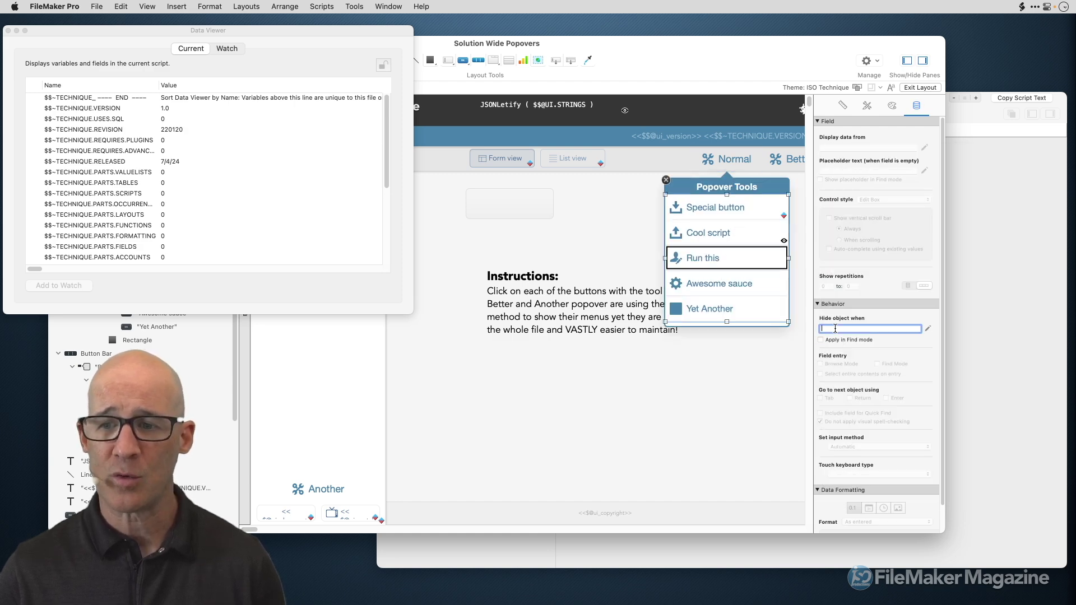
text(1)
key(super+b)
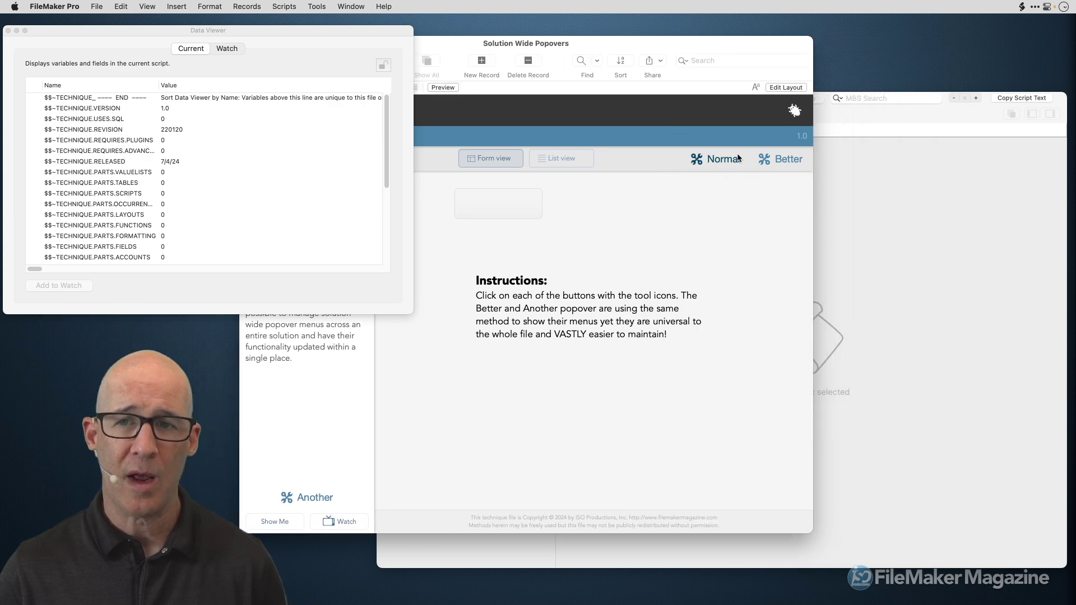
click(727, 157)
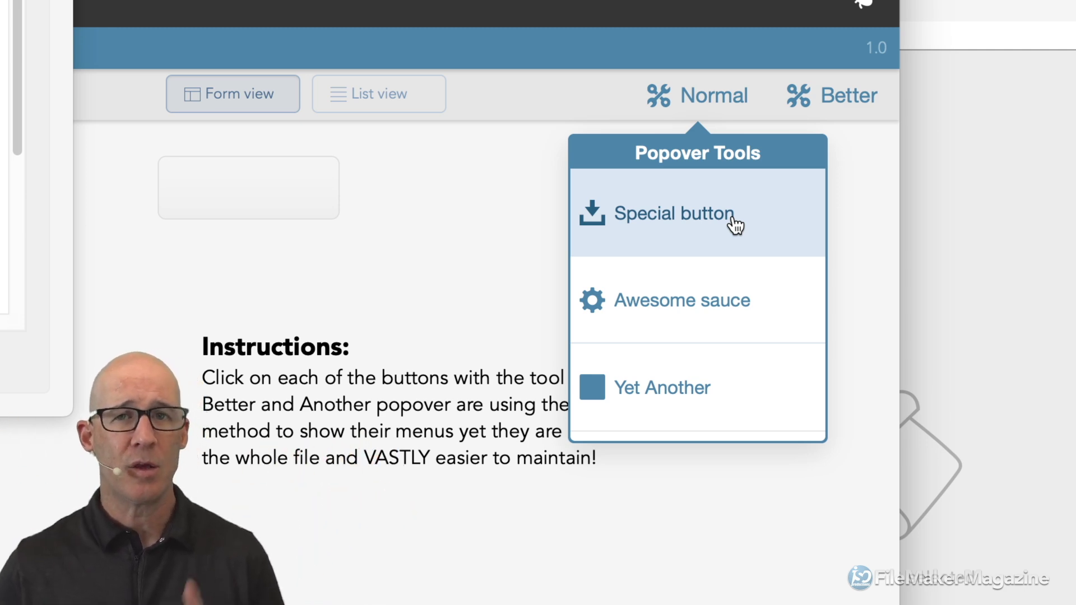
Step: Show the Better popover to compare its item spacing with the Normal one, scroll through its menu and close it
click(841, 98)
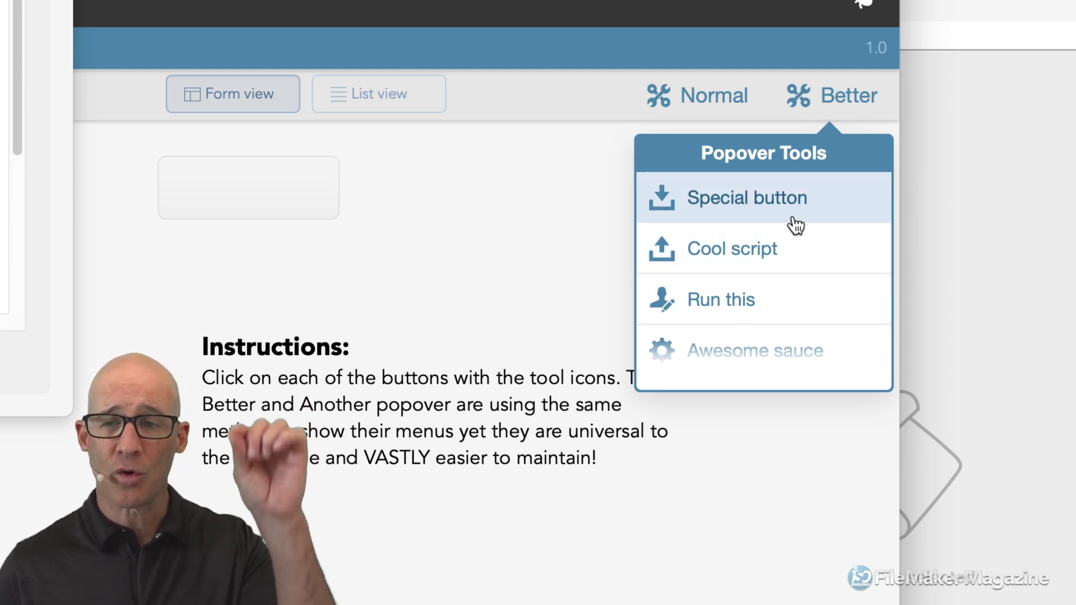
scroll(796, 225, down, 2)
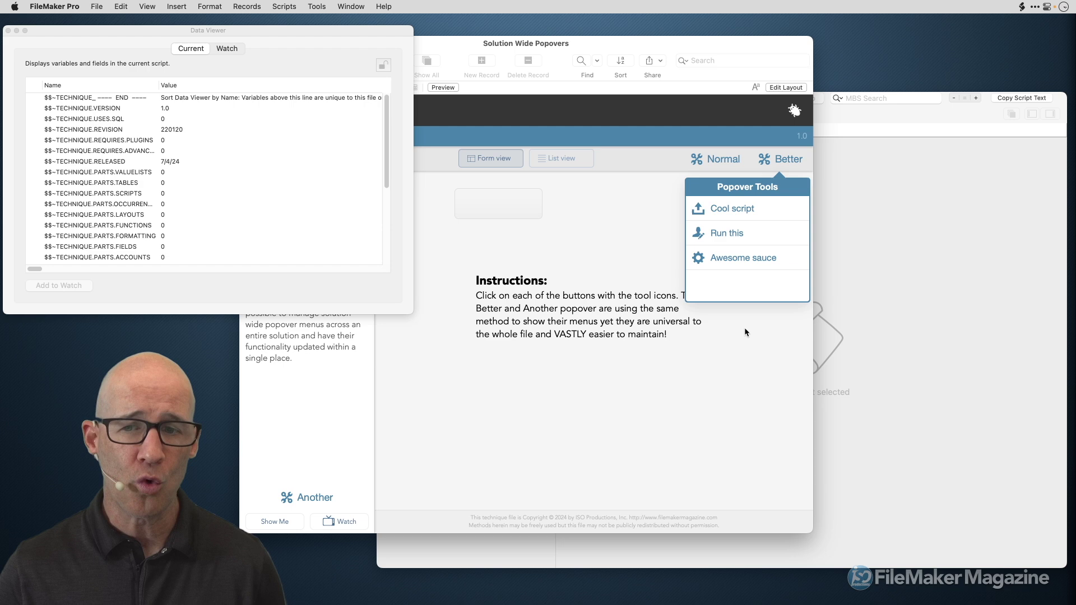
click(756, 444)
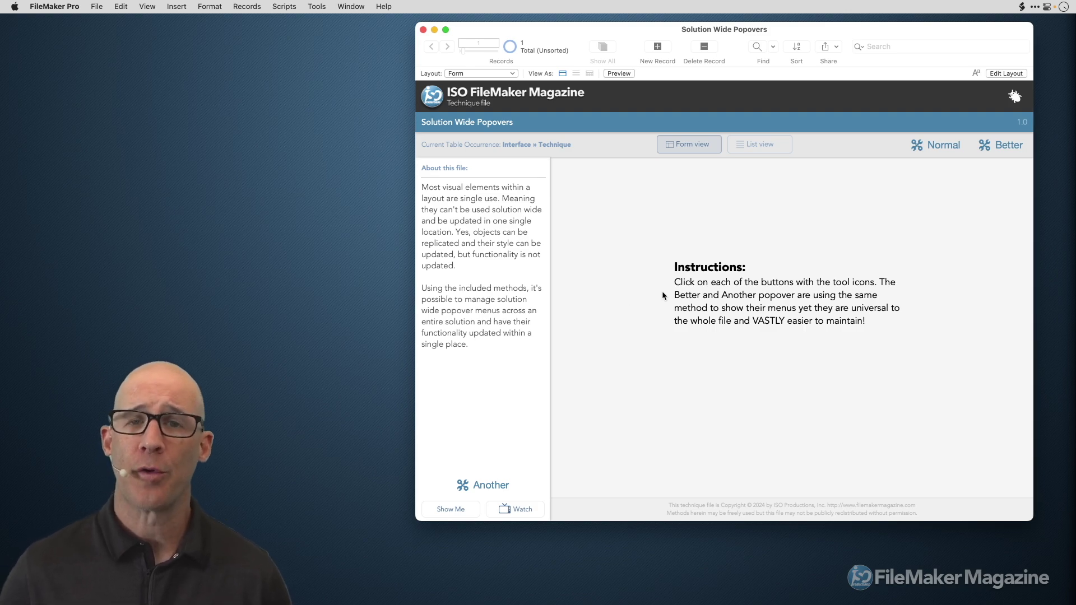
click(1004, 145)
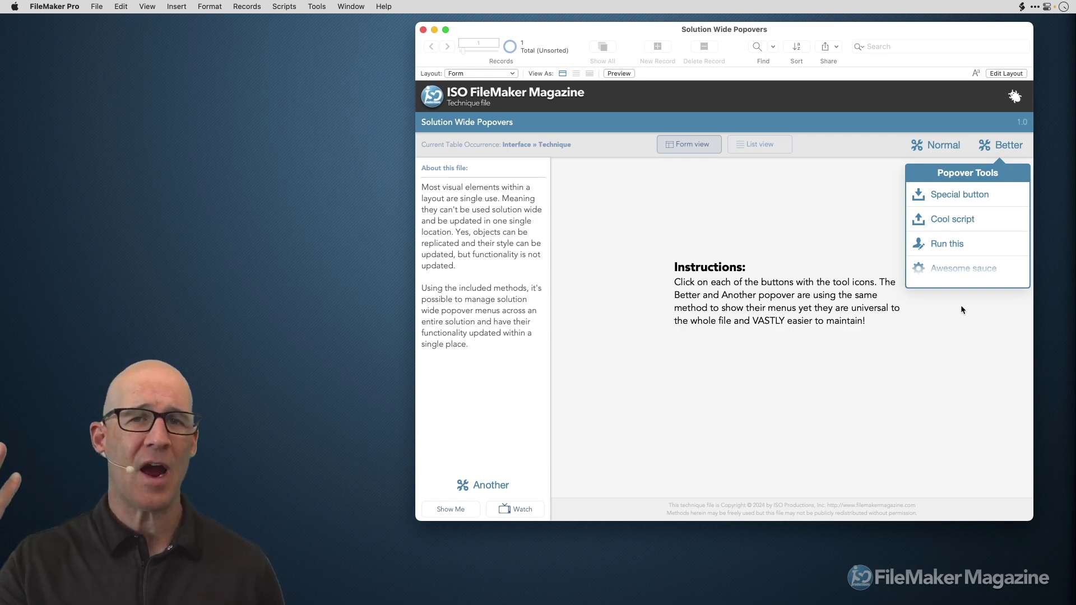
click(939, 331)
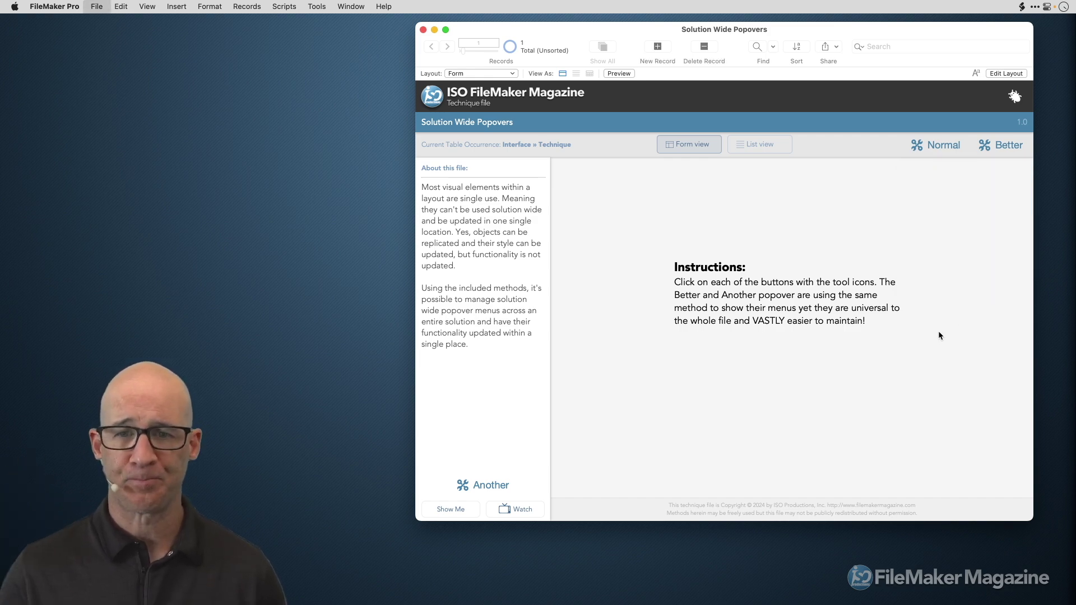
Step: Open the database management for Technique and select the POPOVERS table in the table list to examine its details
key(super+shift+d)
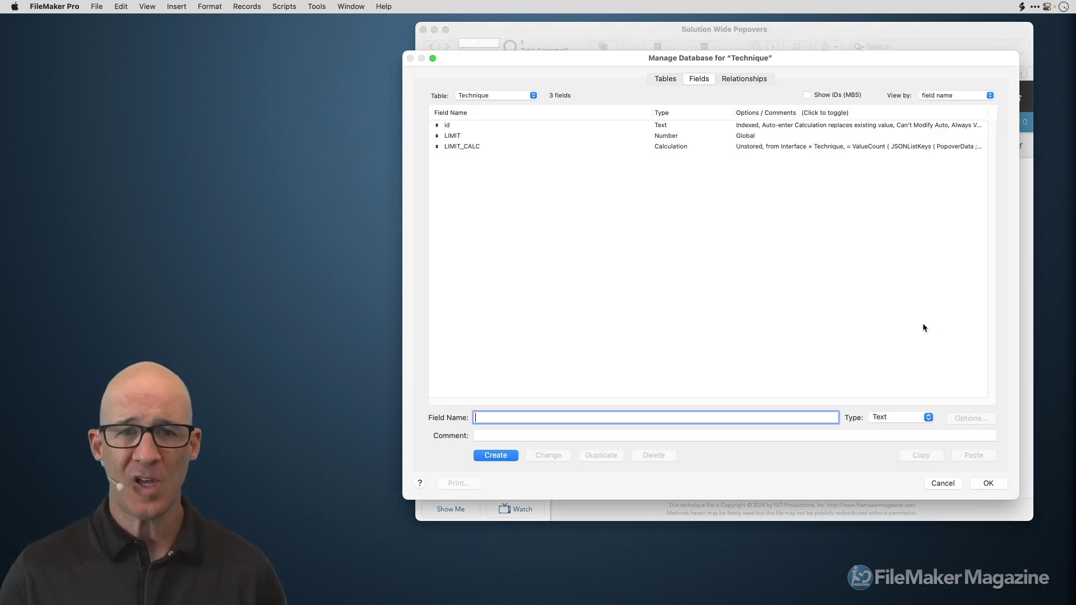
click(665, 79)
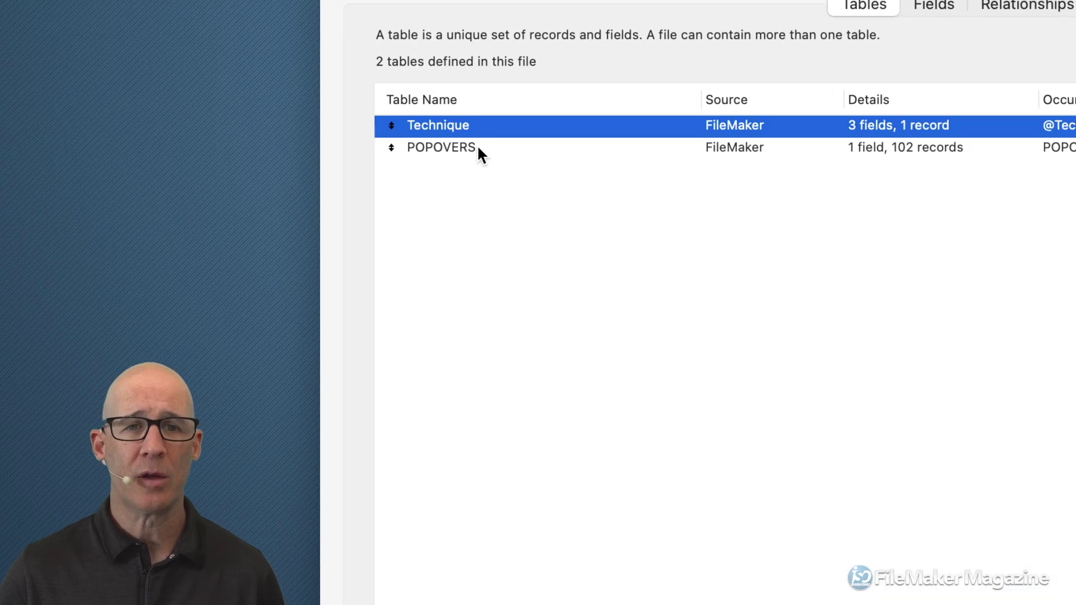
click(480, 149)
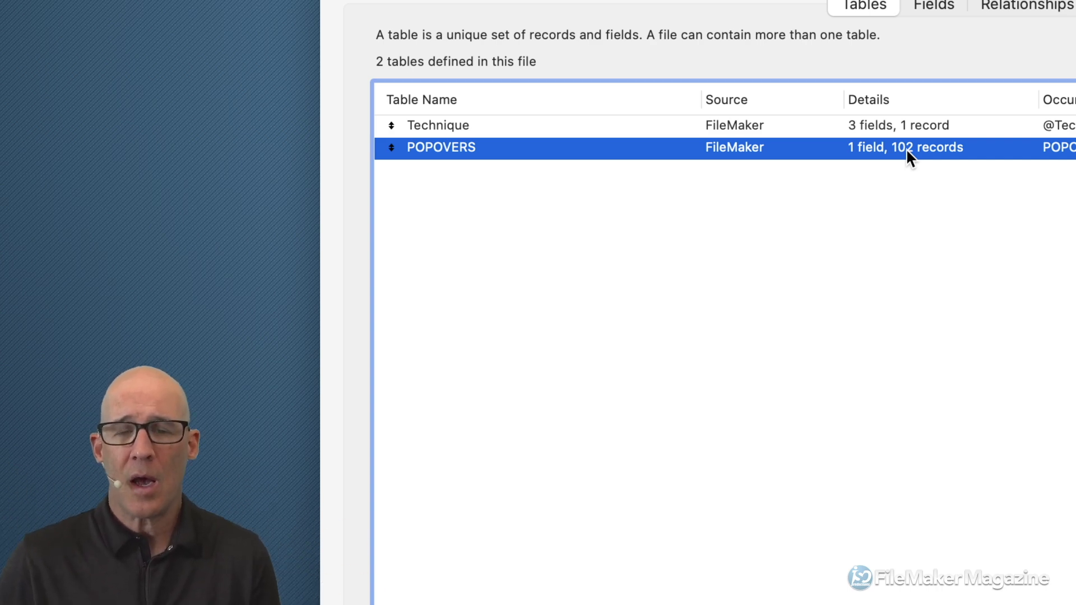
Step: Show the fields of the POPOVERS table, shrink and reposition the Manage Database window, and select the recNum field
double_click(506, 155)
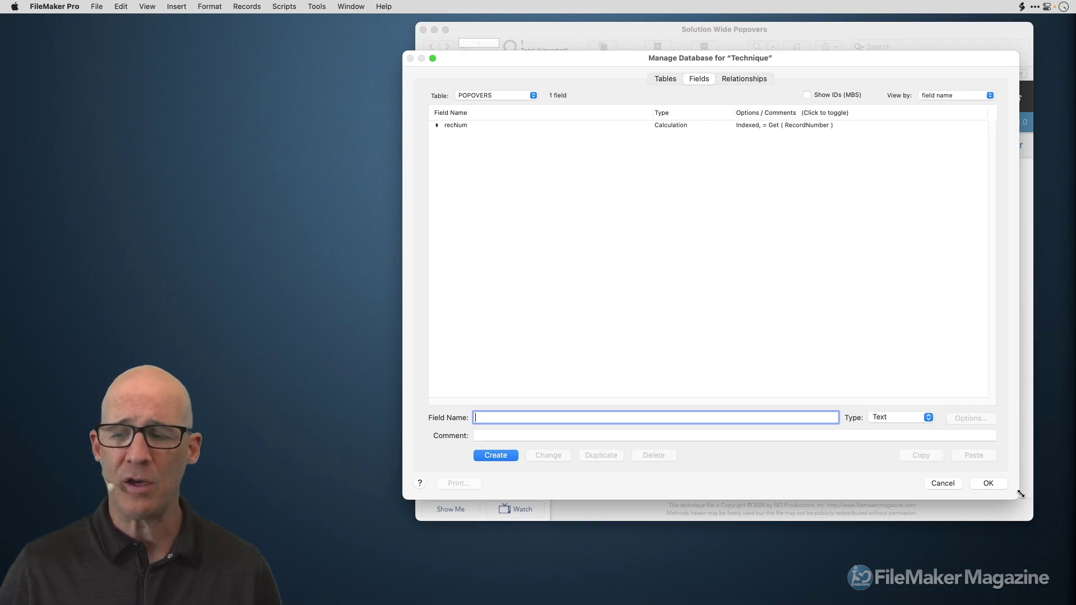
drag(1017, 496, 908, 356)
drag(722, 57, 684, 92)
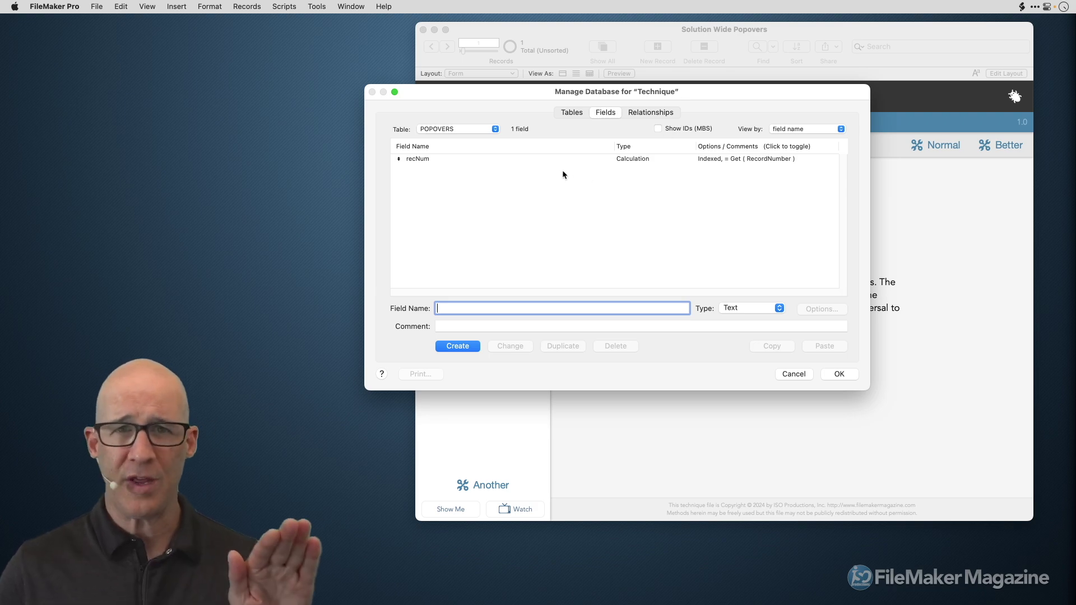
click(521, 161)
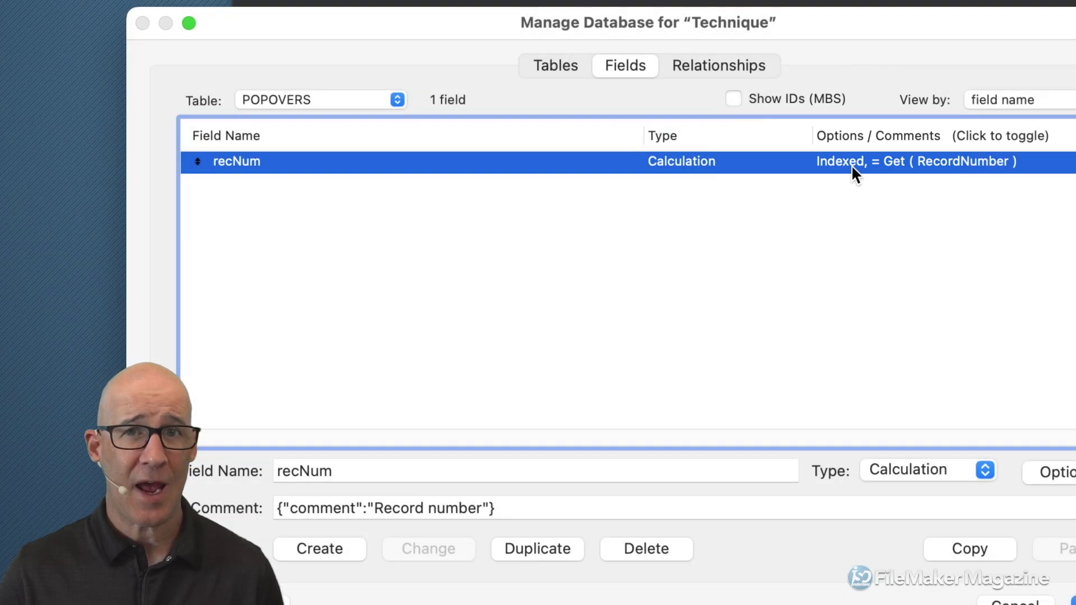
Step: Try the "Do not store calculation results" storage option on recNum's calculation, cancel it and close the database management without saving
double_click(851, 164)
drag(821, 181, 775, 82)
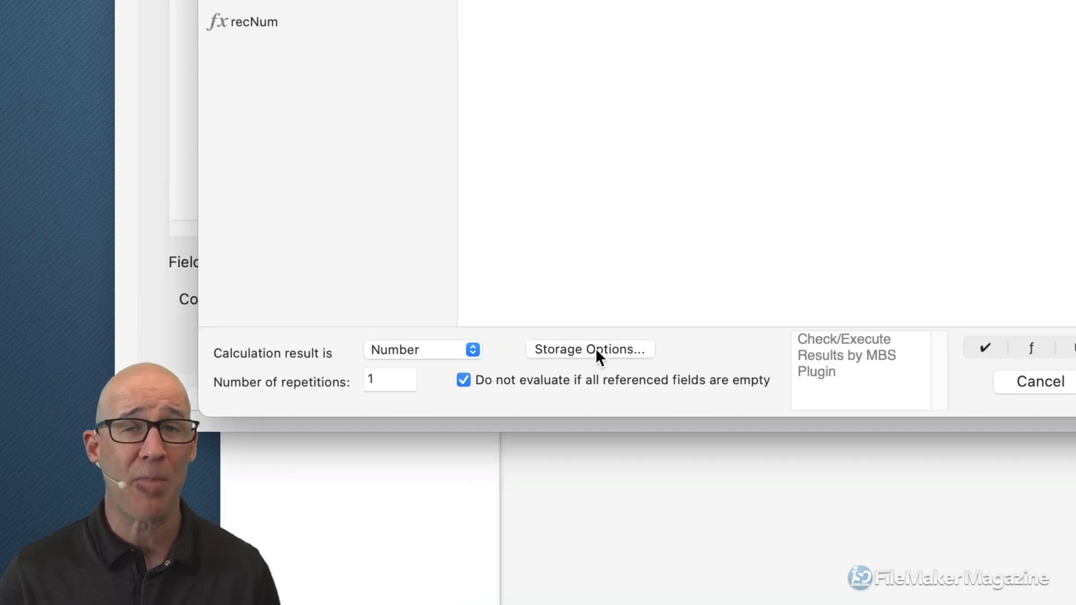
click(598, 354)
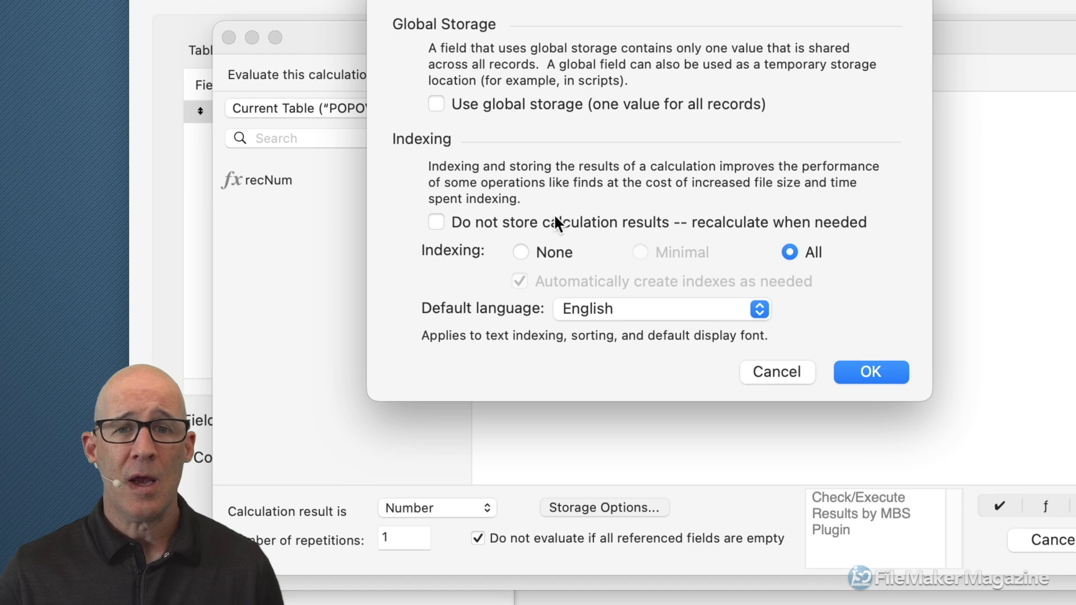
click(477, 224)
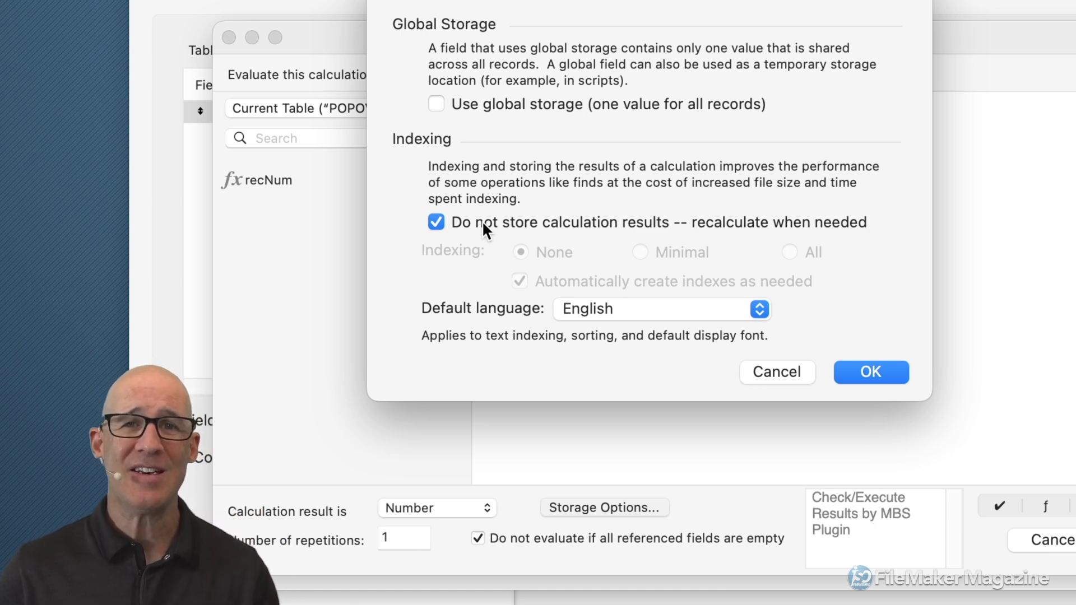
click(482, 222)
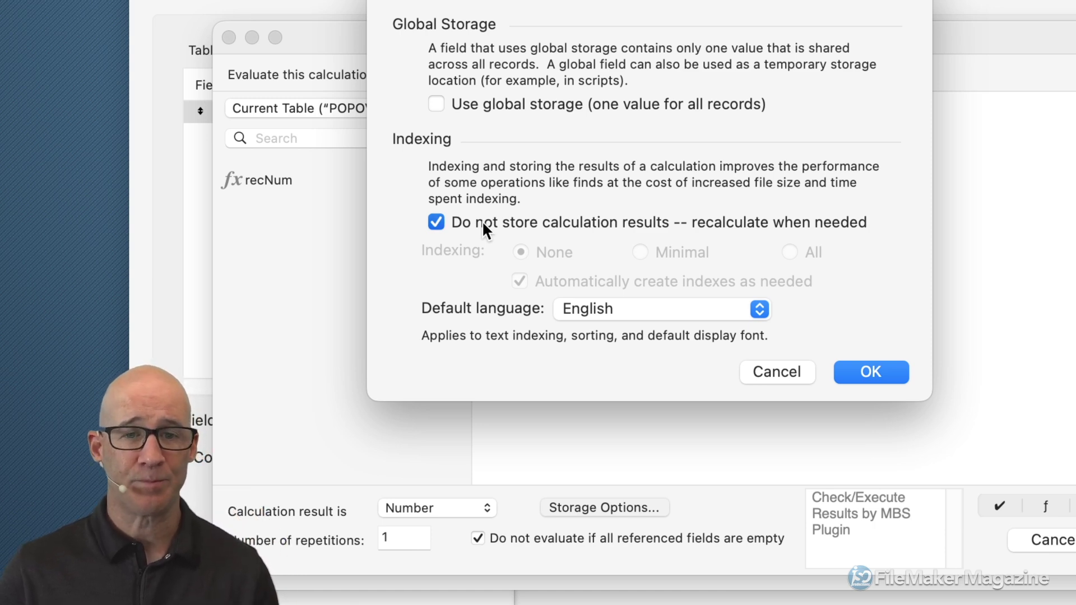
click(764, 381)
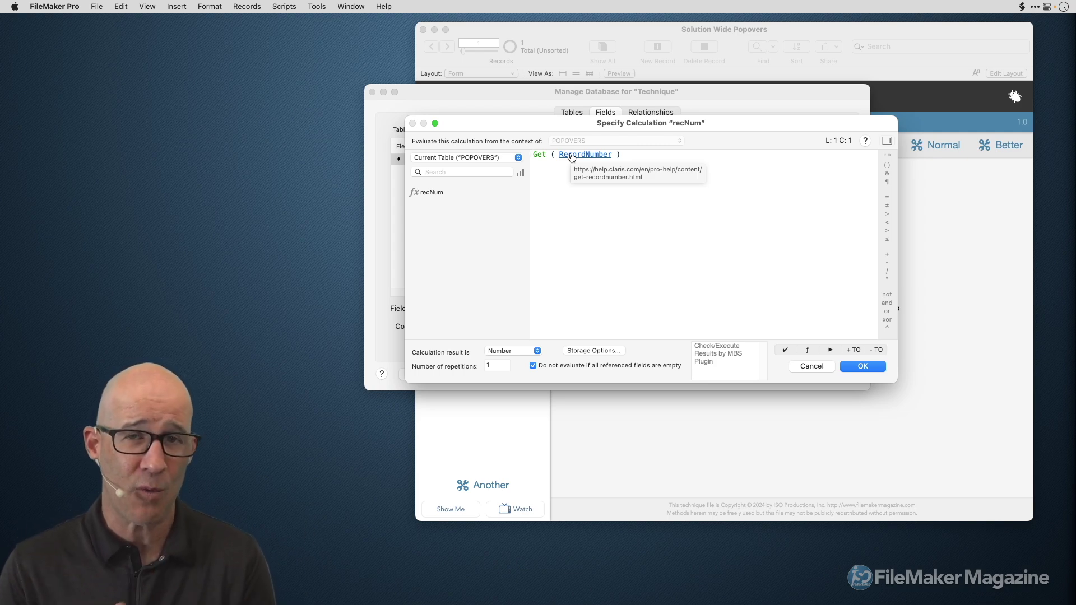
click(842, 368)
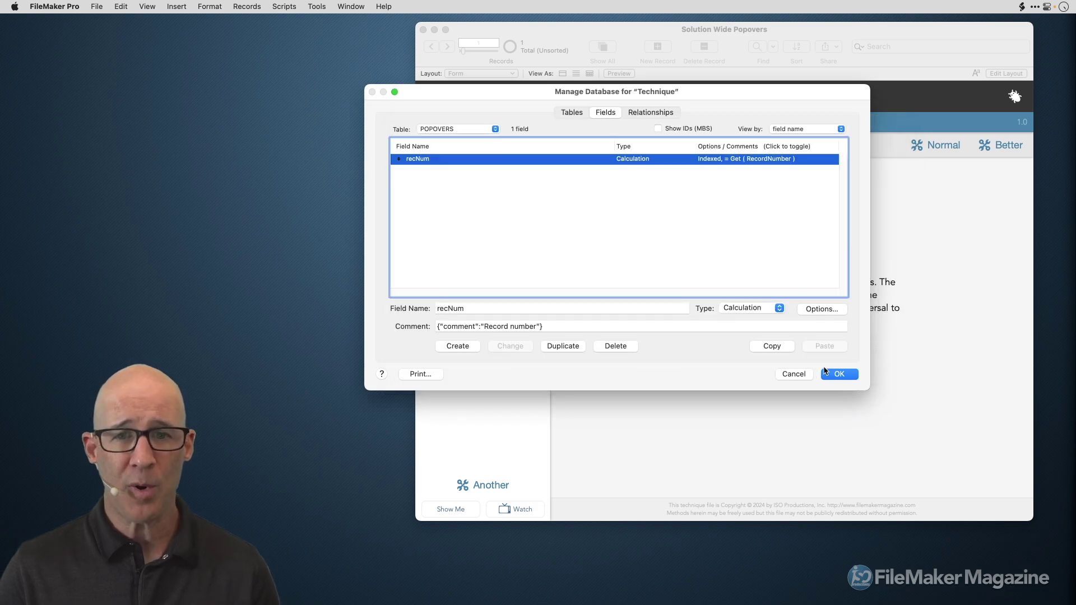
click(795, 374)
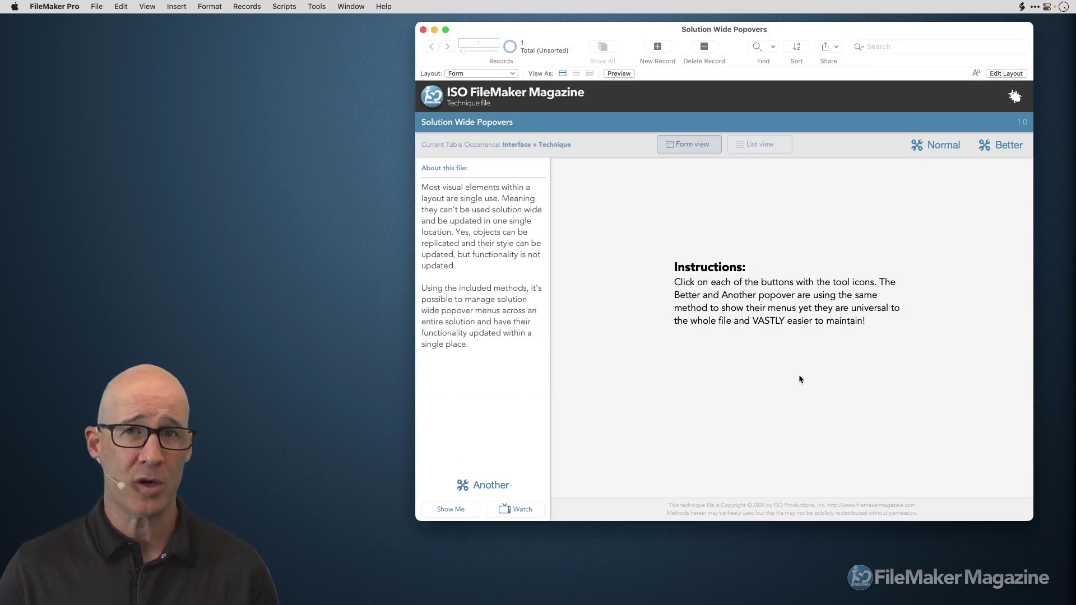
Step: Open a second window of the file showing the POPOVERS layout in Browse mode, shrink it and move it off the main window
key(super+alt+n)
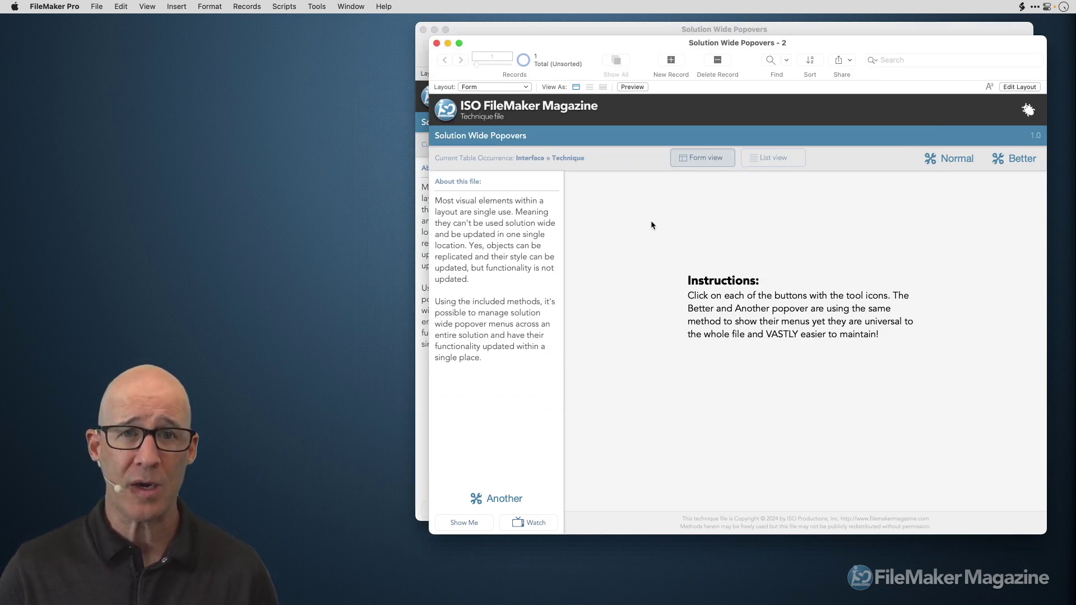
click(498, 92)
click(610, 170)
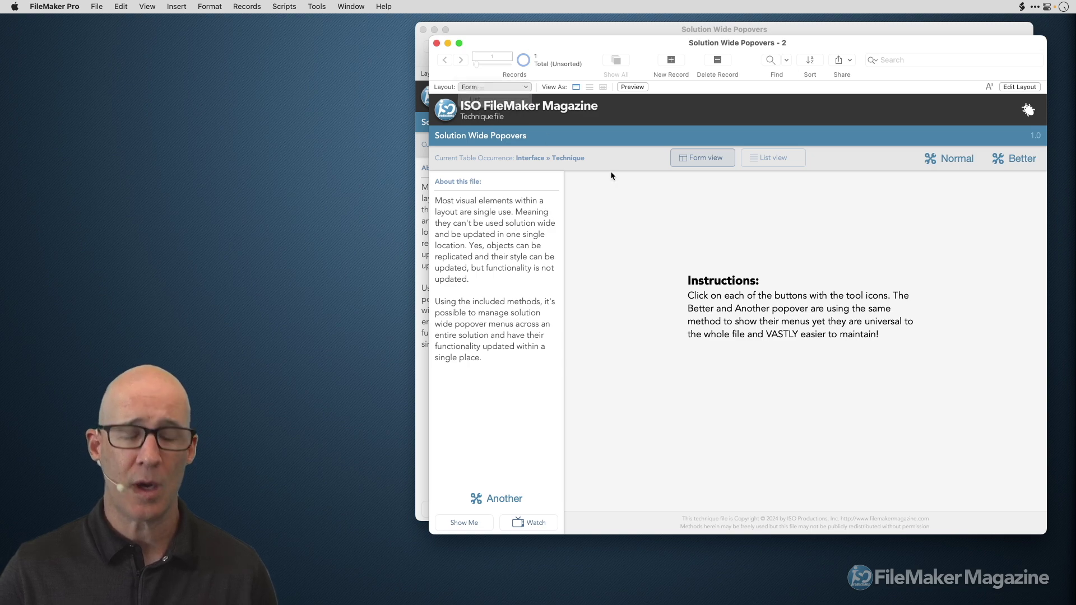
key(super+l)
click(308, 87)
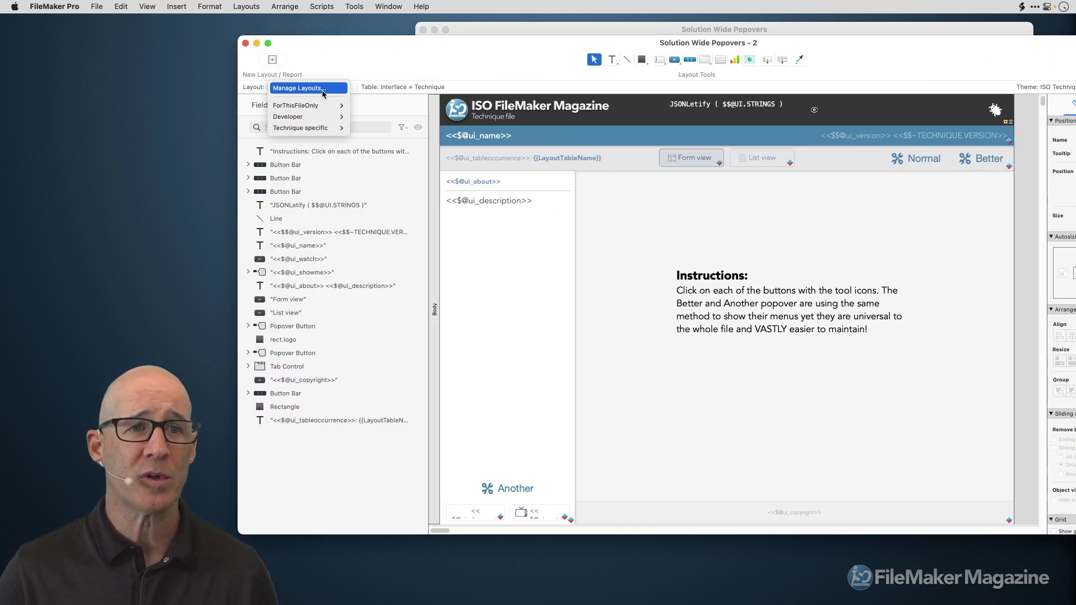
mouse_move(328, 128)
click(372, 128)
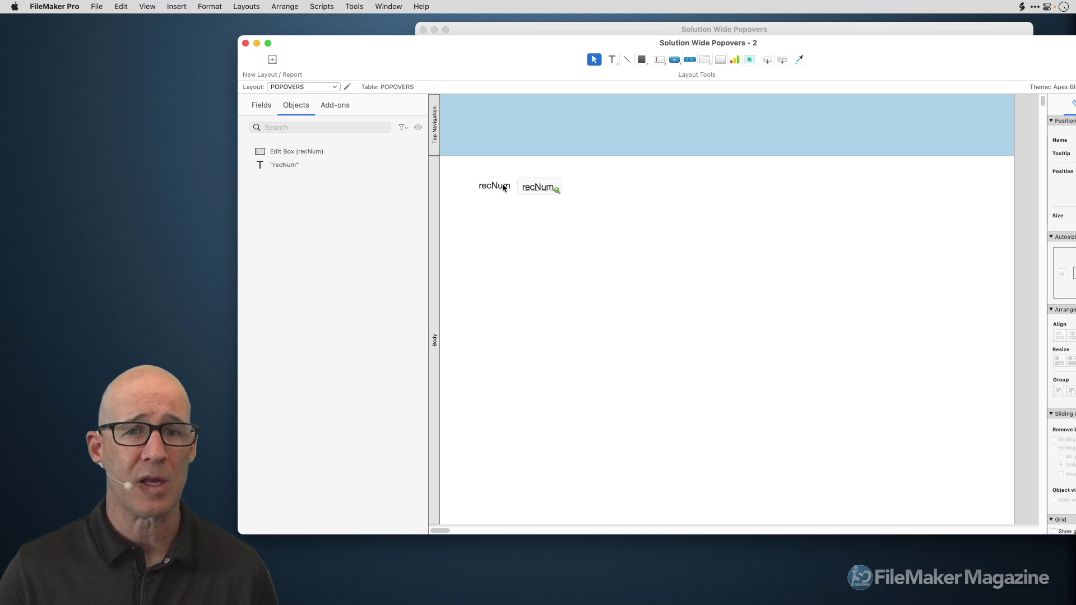
key(super+b)
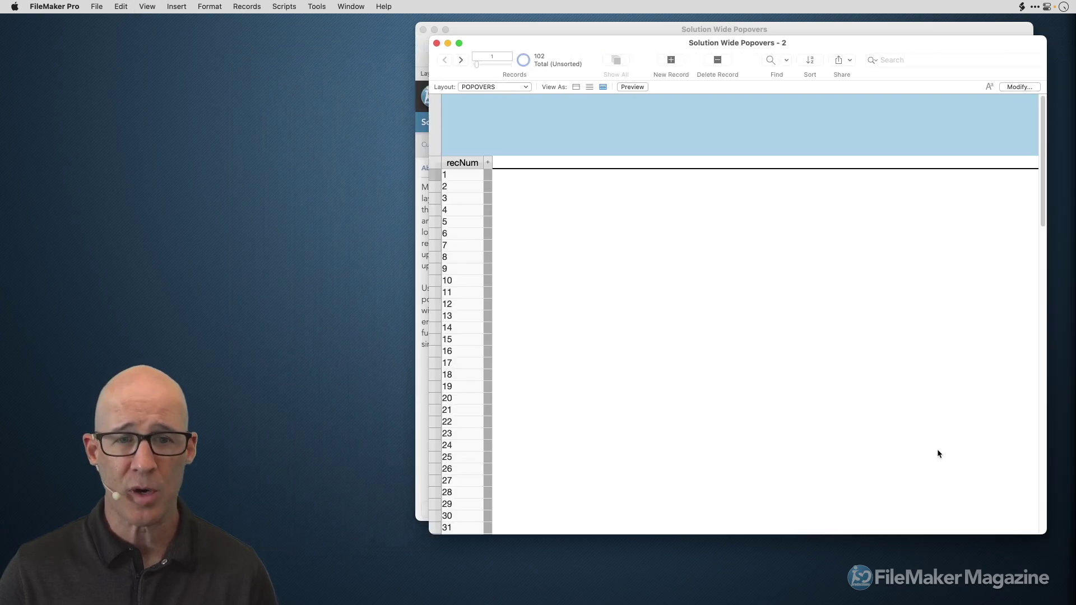
drag(1044, 533, 809, 288)
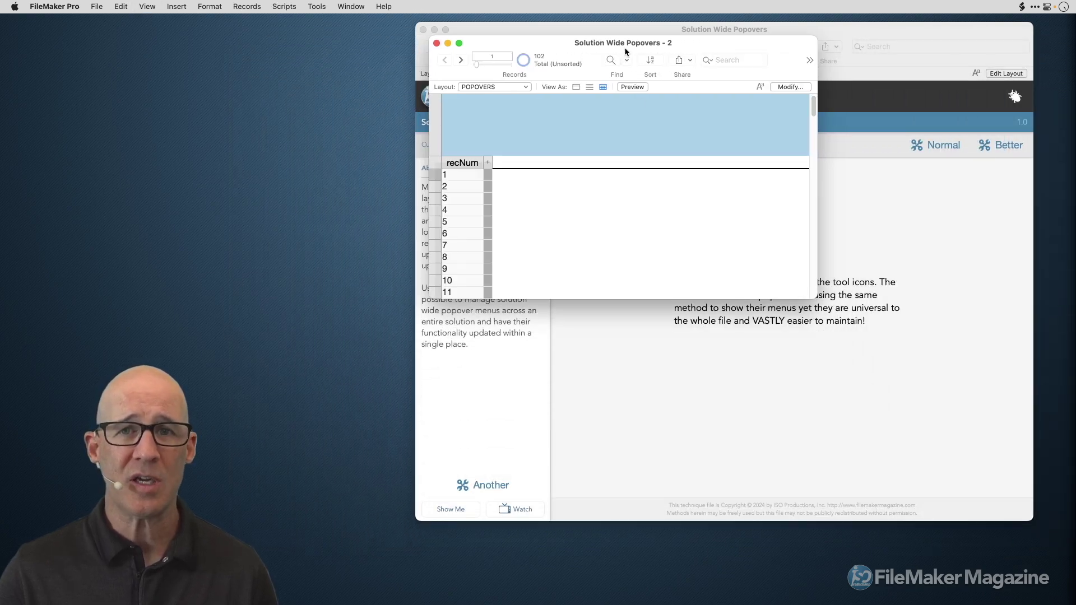
drag(625, 47, 430, 47)
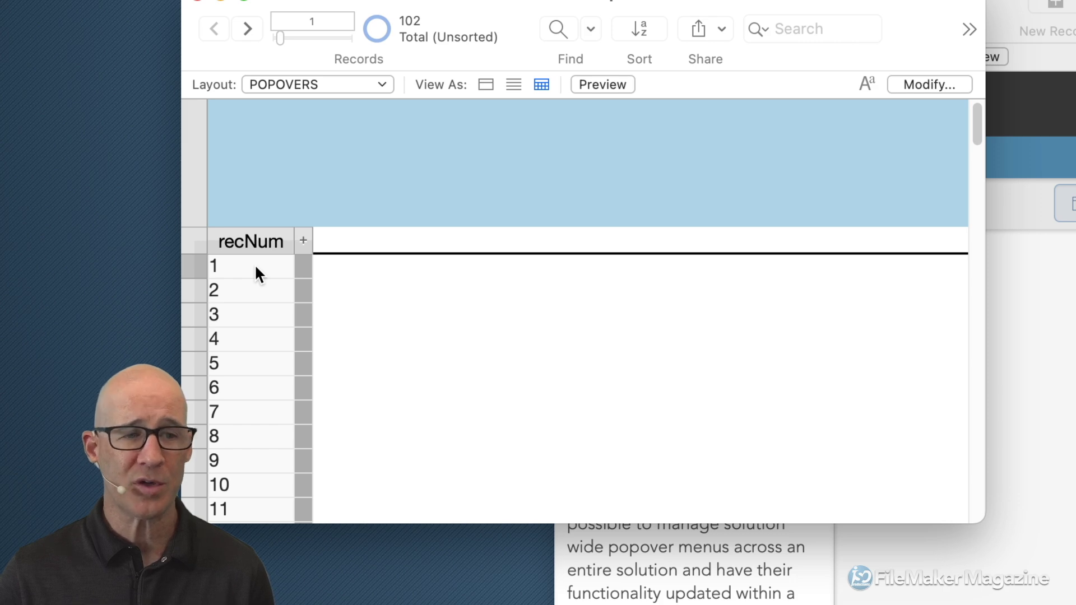
Step: Examine the recNum values of the first few POPOVERS records by selecting individual rows
click(252, 286)
click(256, 312)
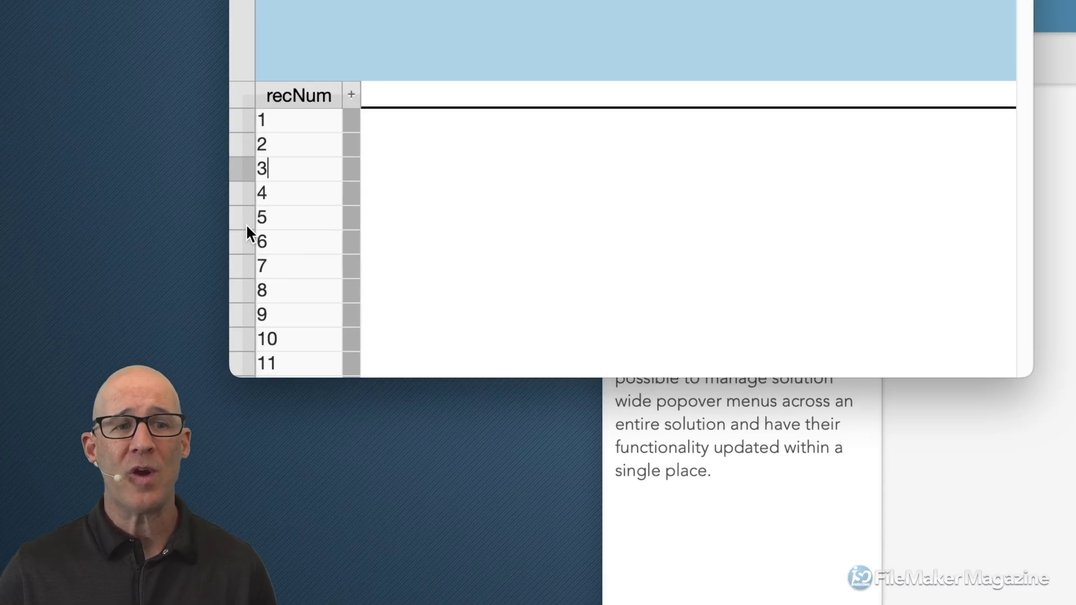
click(275, 218)
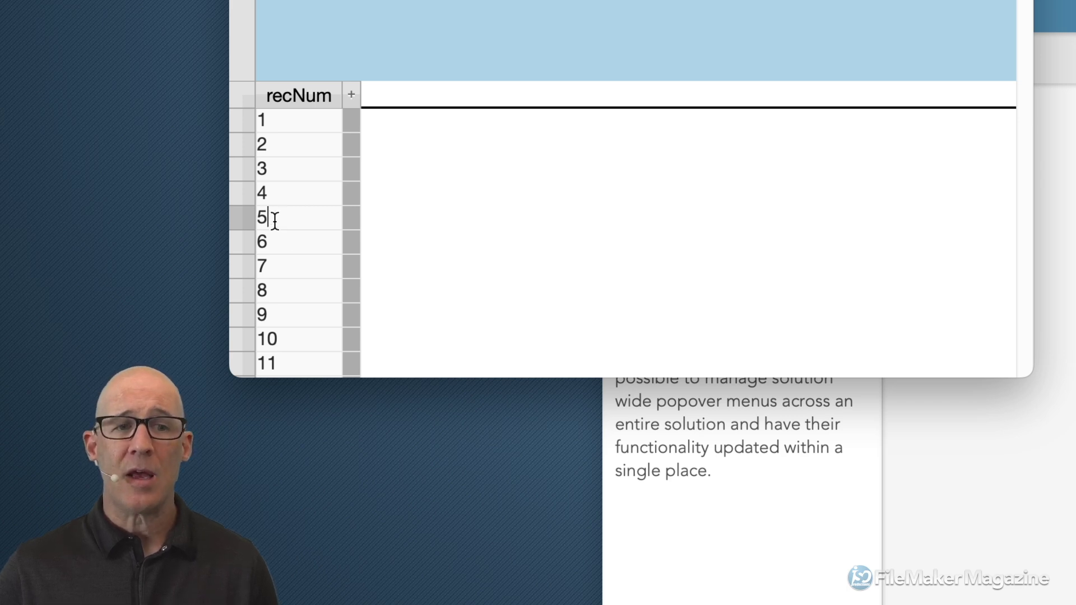
drag(296, 222, 248, 219)
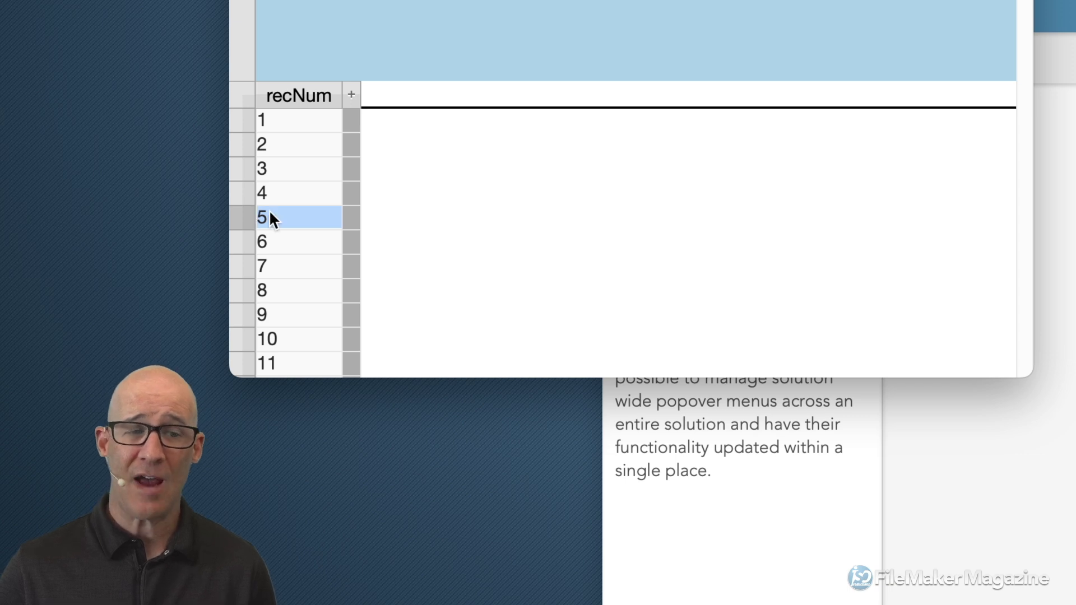
click(285, 194)
click(276, 171)
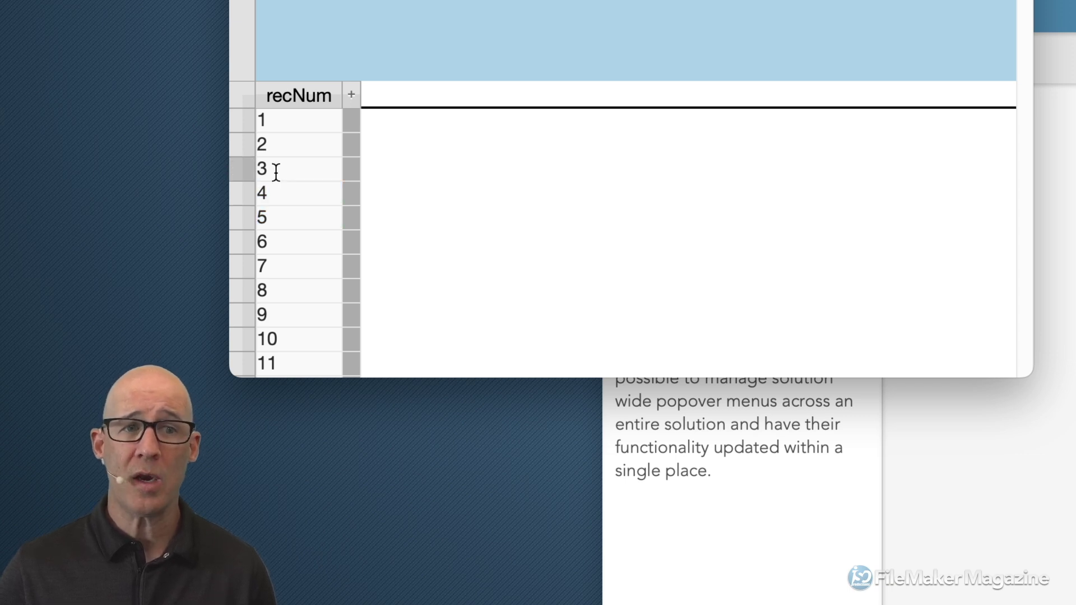
drag(280, 145, 233, 123)
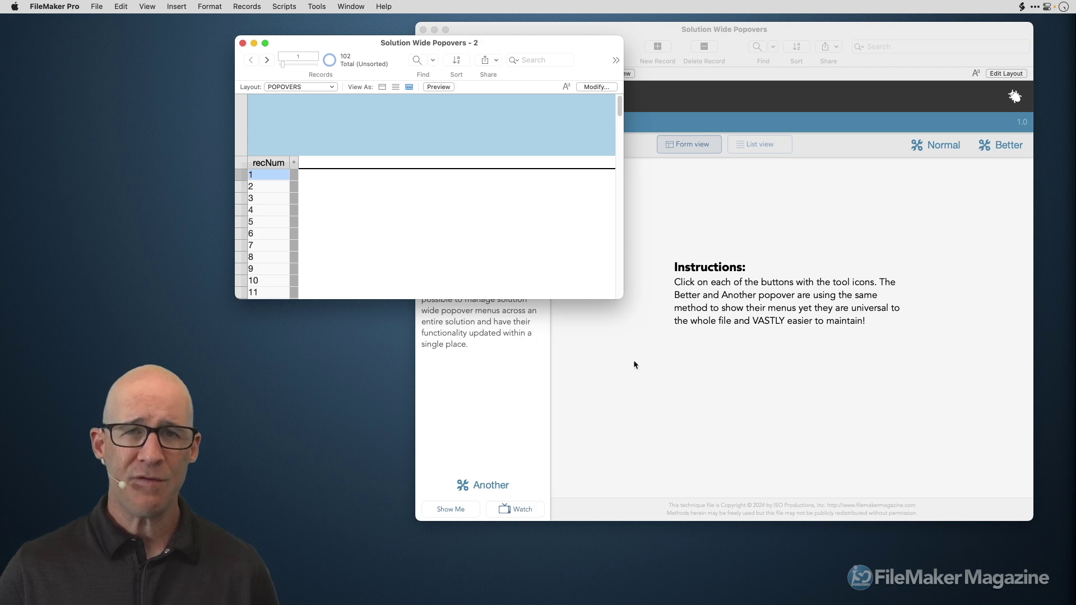
Step: Open the relationships graph of the Technique database from the main window and delete the Interface » Technique 2 table occurrence
click(634, 361)
key(super+shift+d)
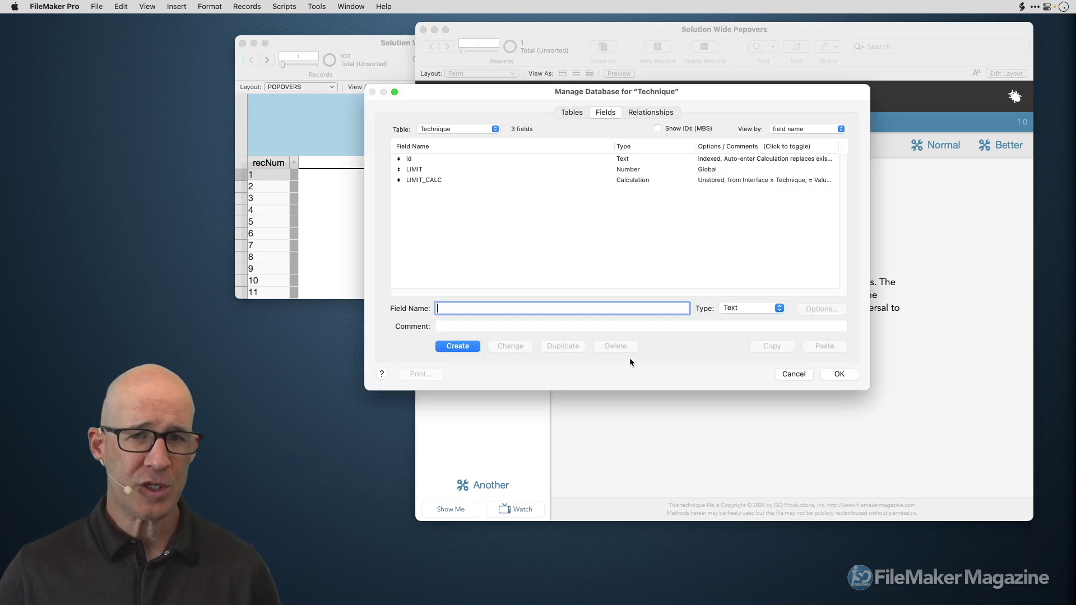
click(649, 113)
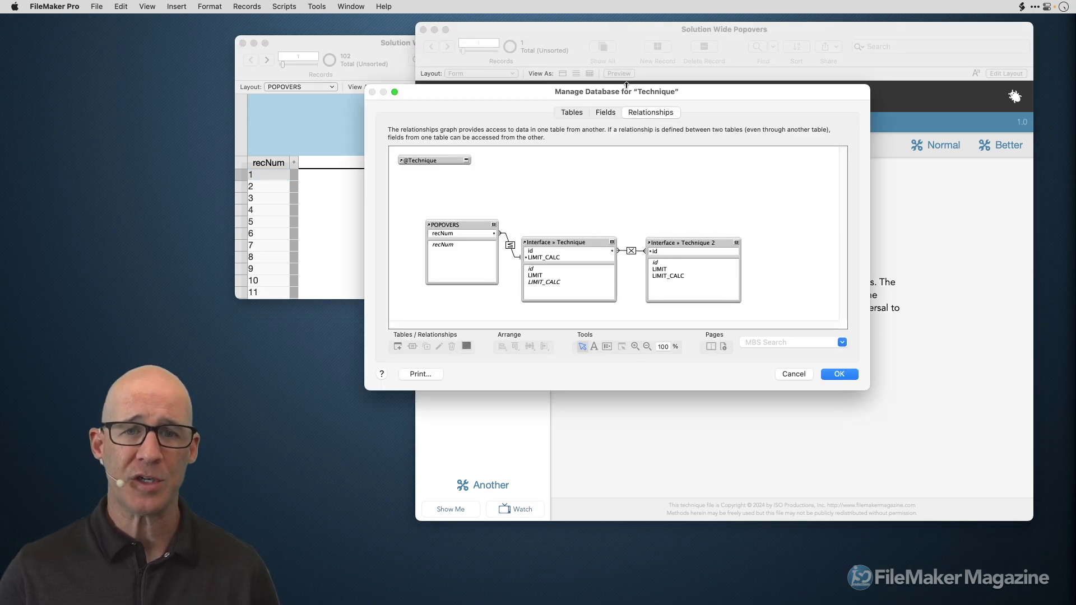
drag(624, 89, 610, 72)
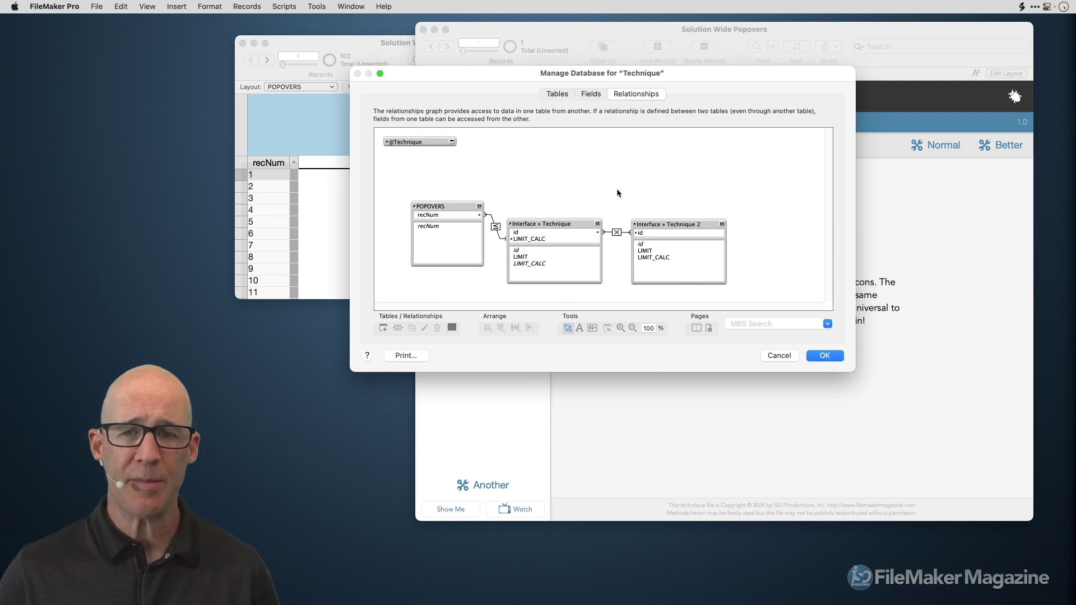
drag(618, 190, 669, 255)
key(Delete)
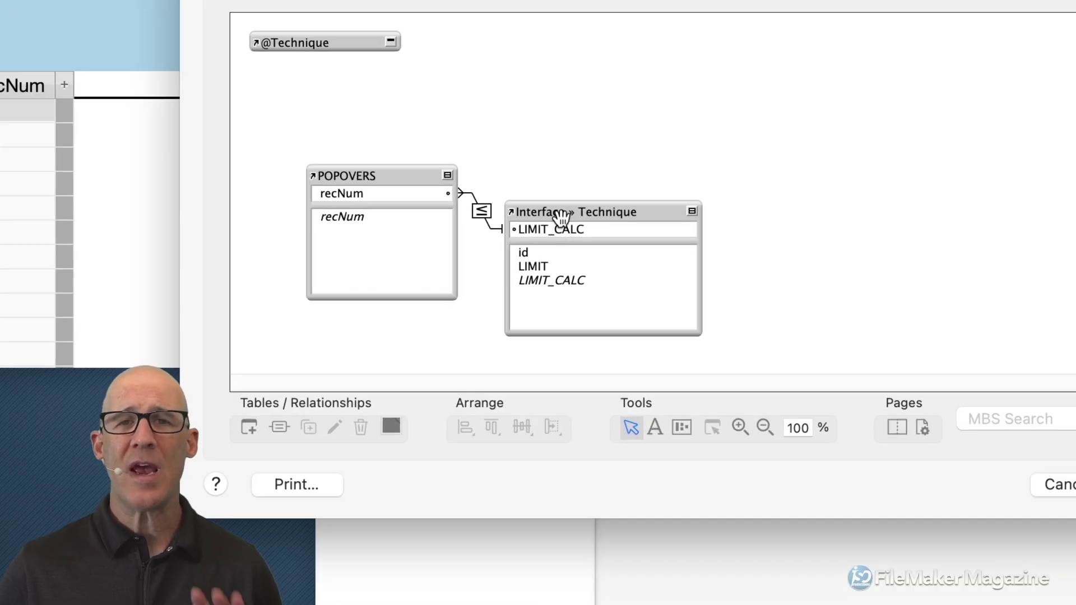
Step: Examine the Interface » Technique and POPOVERS occurrences and the relationship between LIMIT_CALC and recNum
click(562, 215)
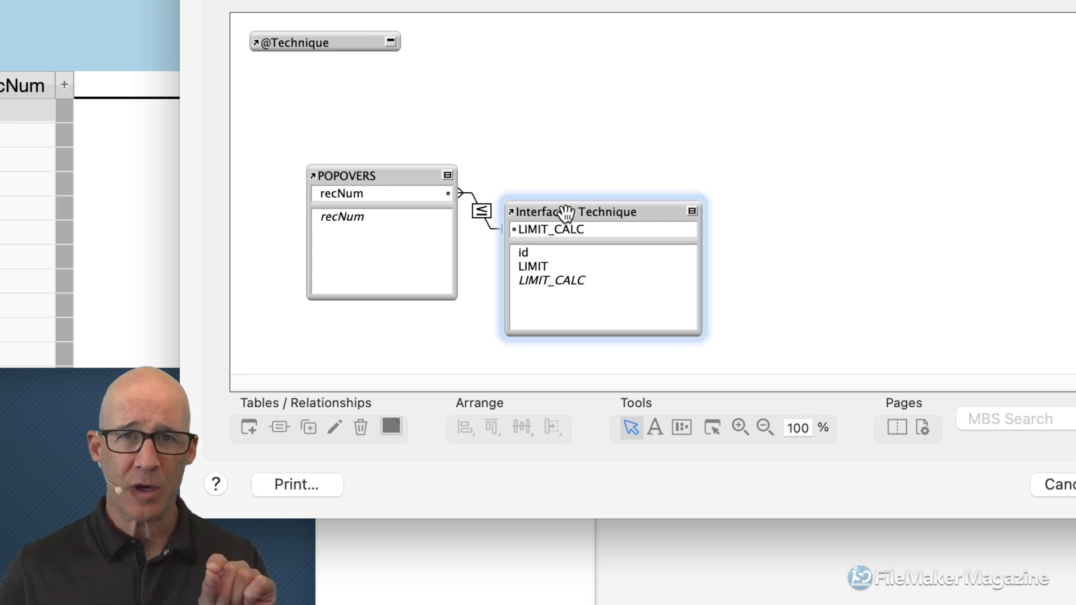
click(394, 175)
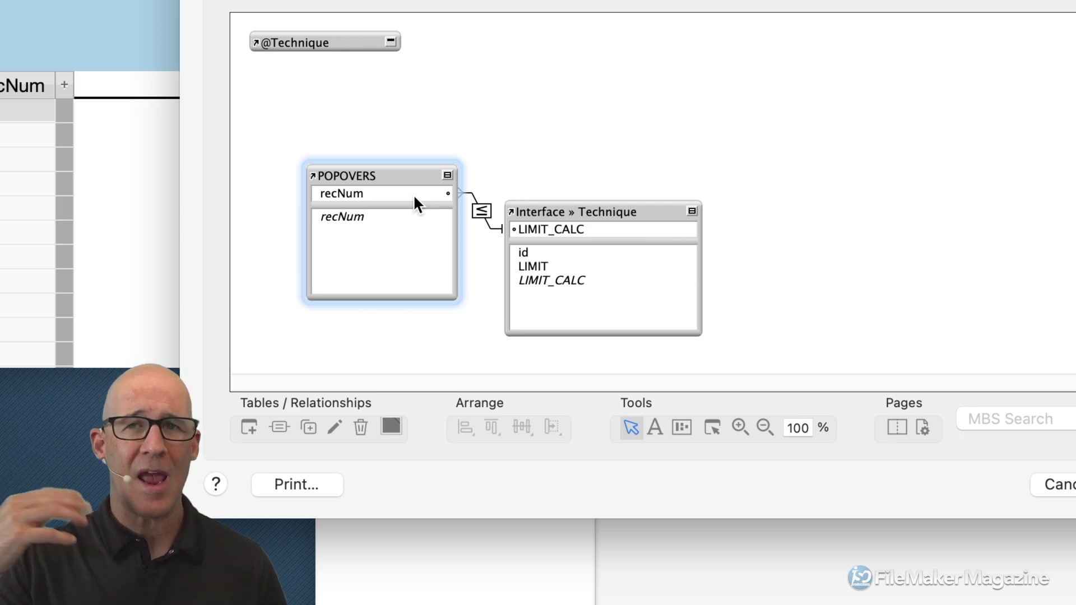
click(535, 285)
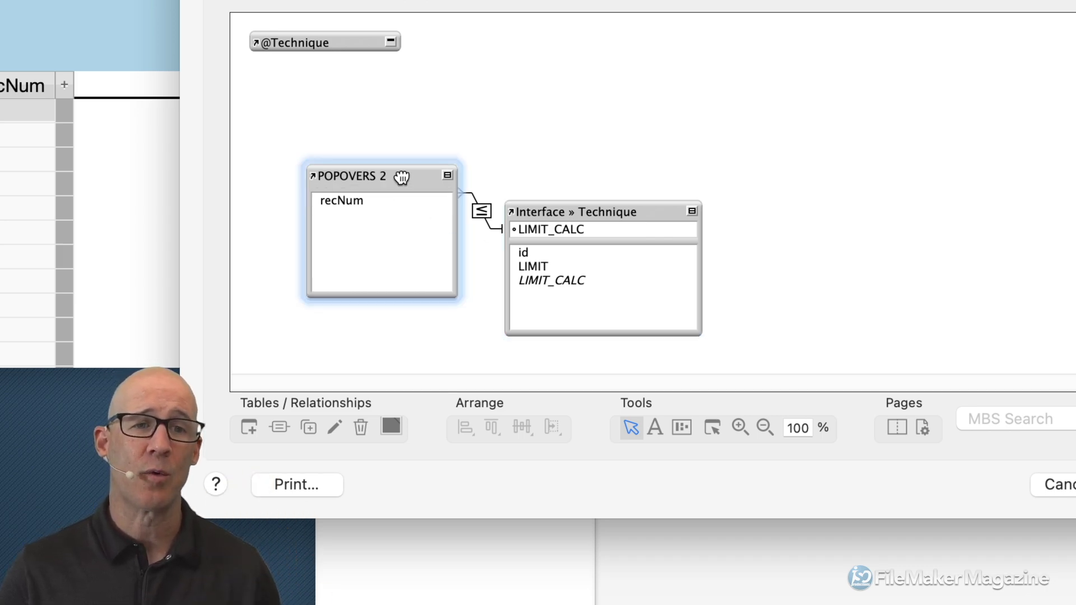
Step: Duplicate the POPOVERS occurrence, relate the copy's recNum to the original's recNum, and space the connected occurrences apart
drag(402, 177, 335, 220)
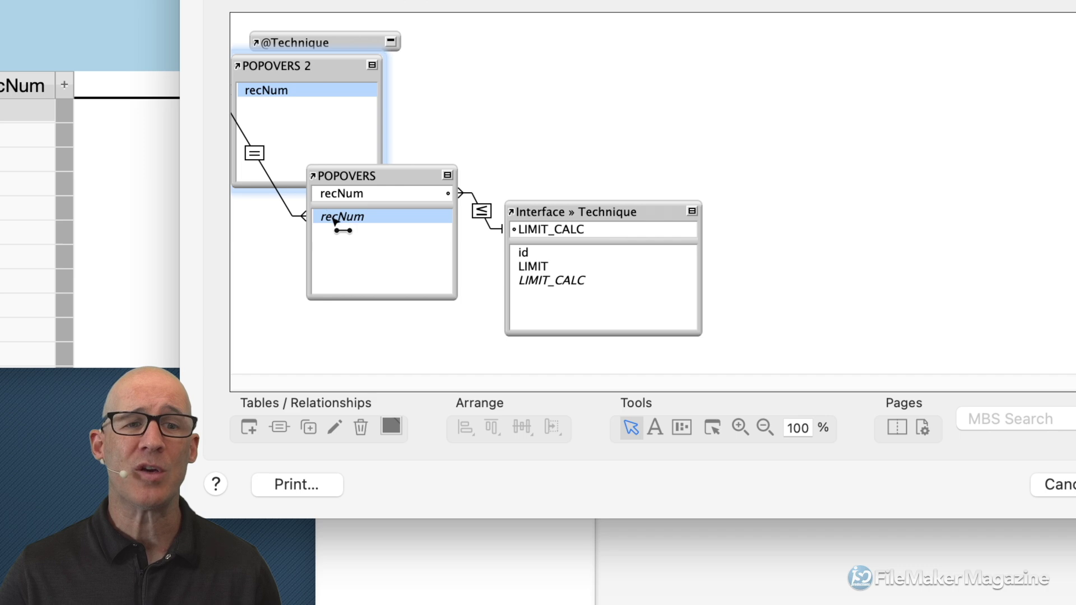
drag(439, 134, 732, 221)
click(743, 181)
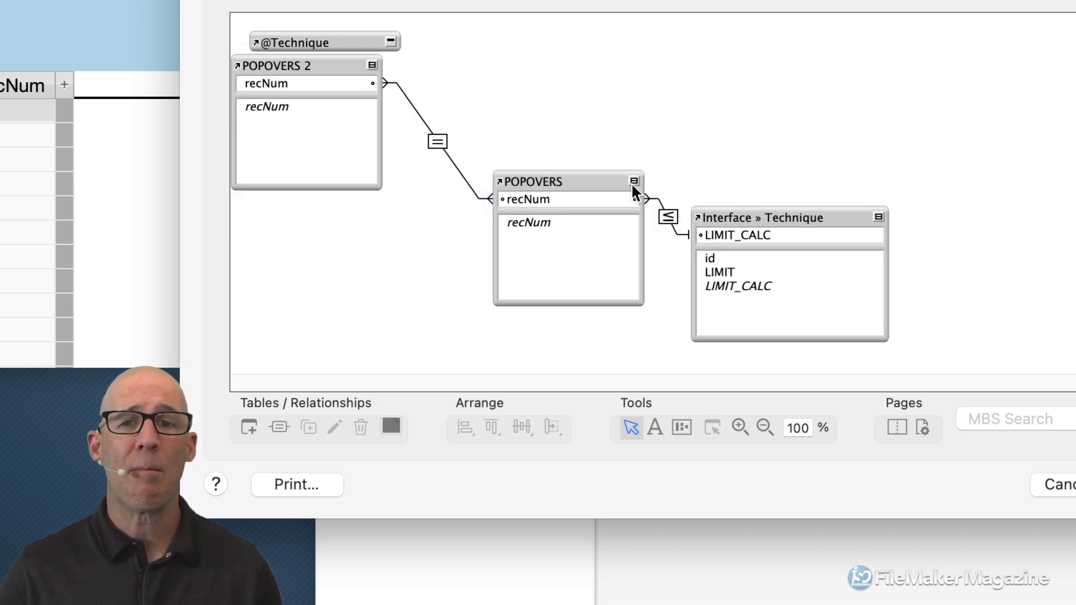
Step: Trace the chain of relationships by selecting POPOVERS, Interface » Technique and POPOVERS 2 in the graph
click(584, 185)
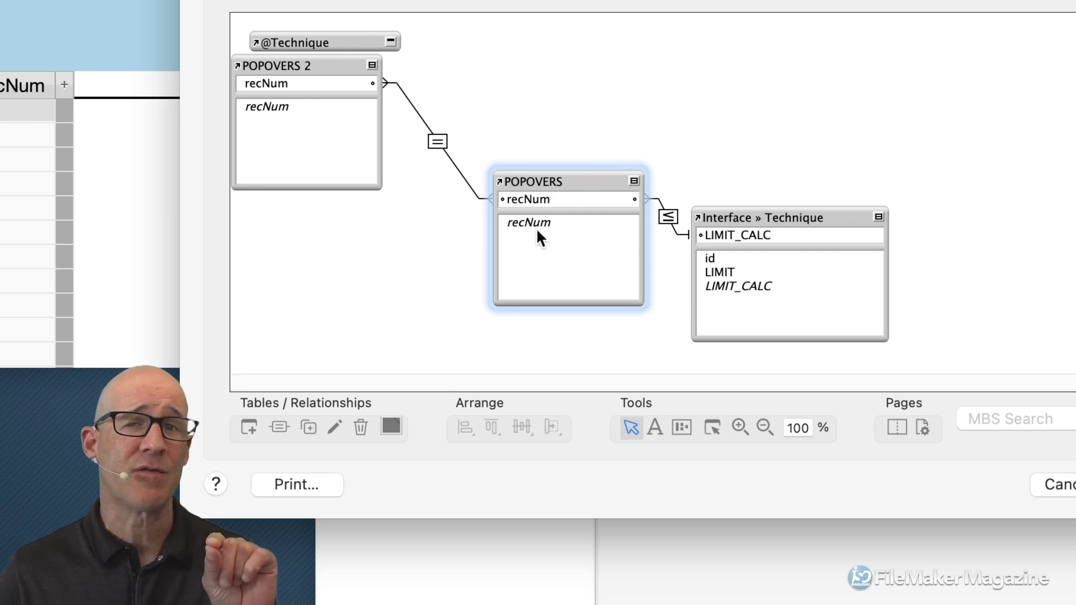
click(800, 219)
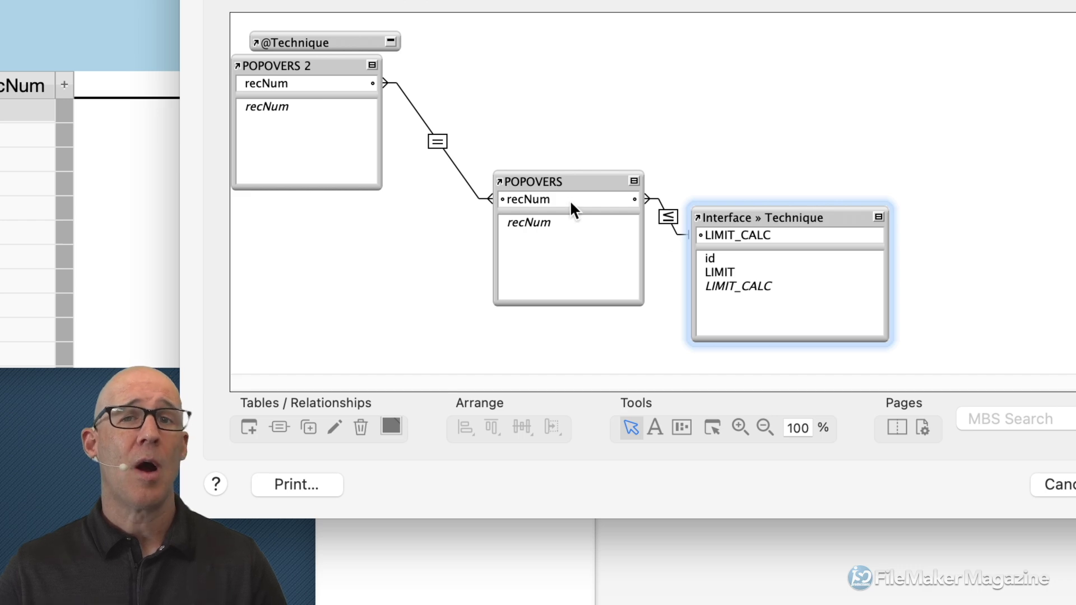
click(564, 180)
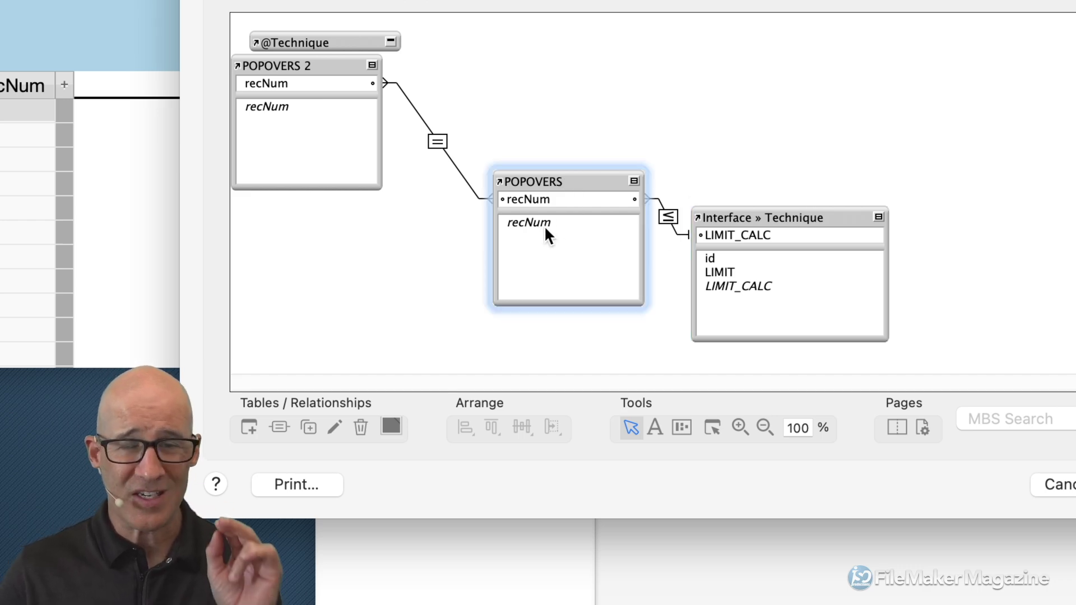
click(338, 67)
click(557, 183)
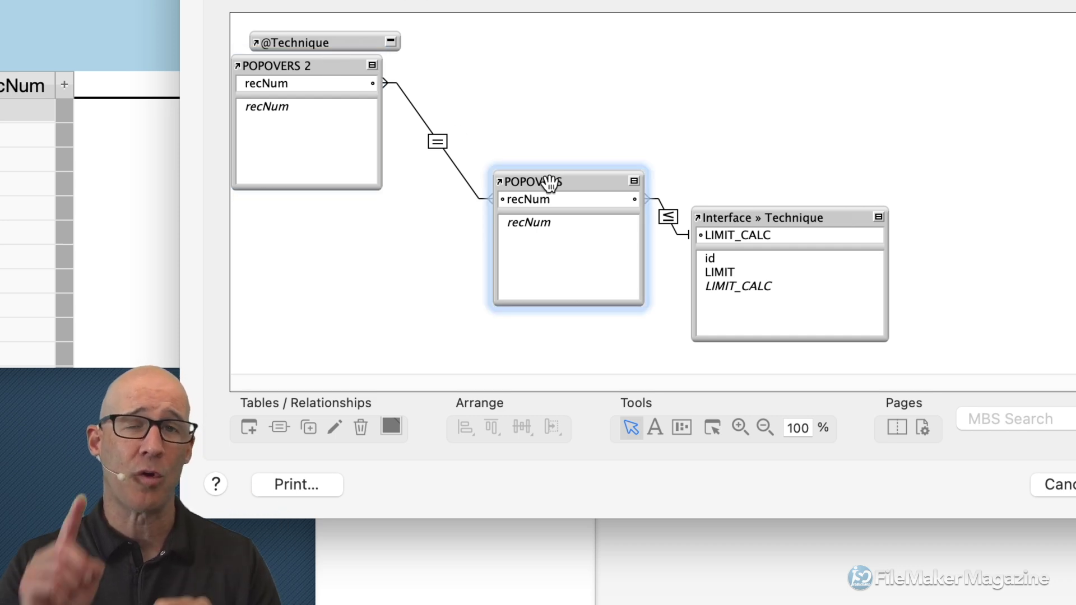
click(317, 67)
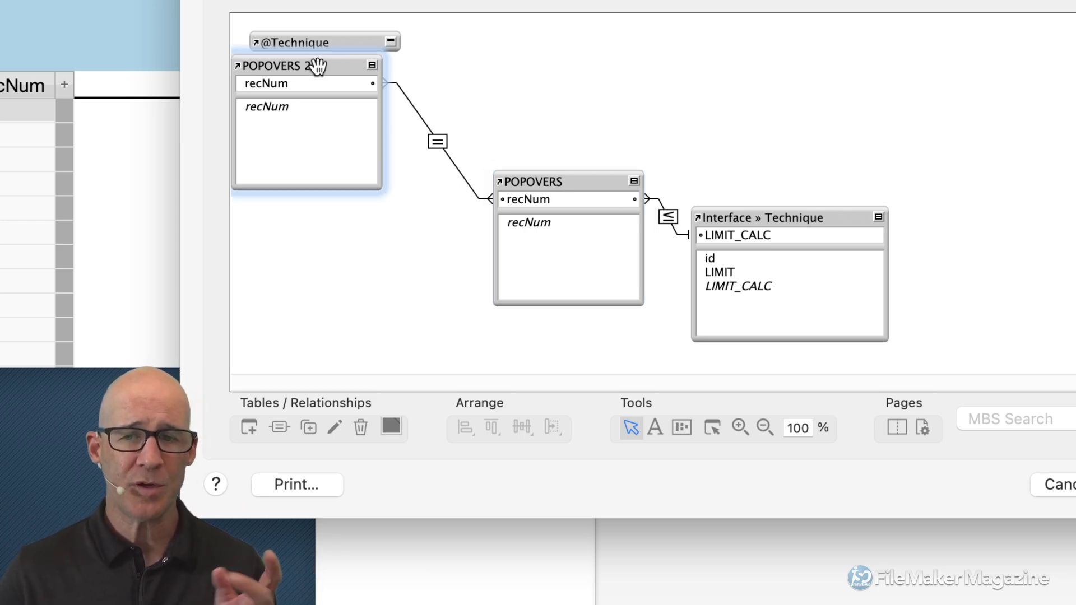
click(721, 270)
drag(721, 270, 720, 284)
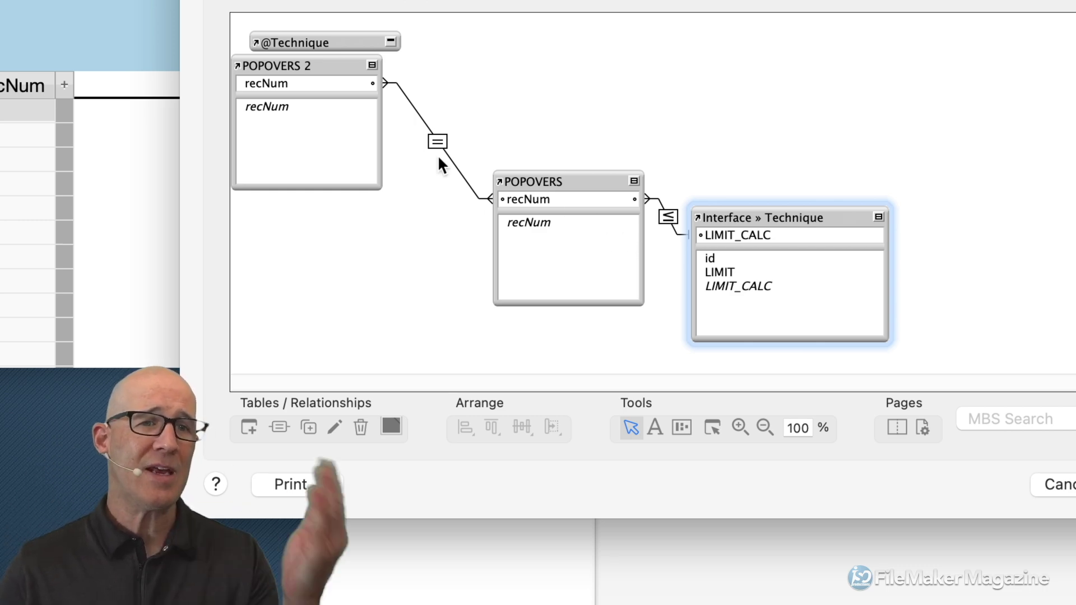
click(339, 67)
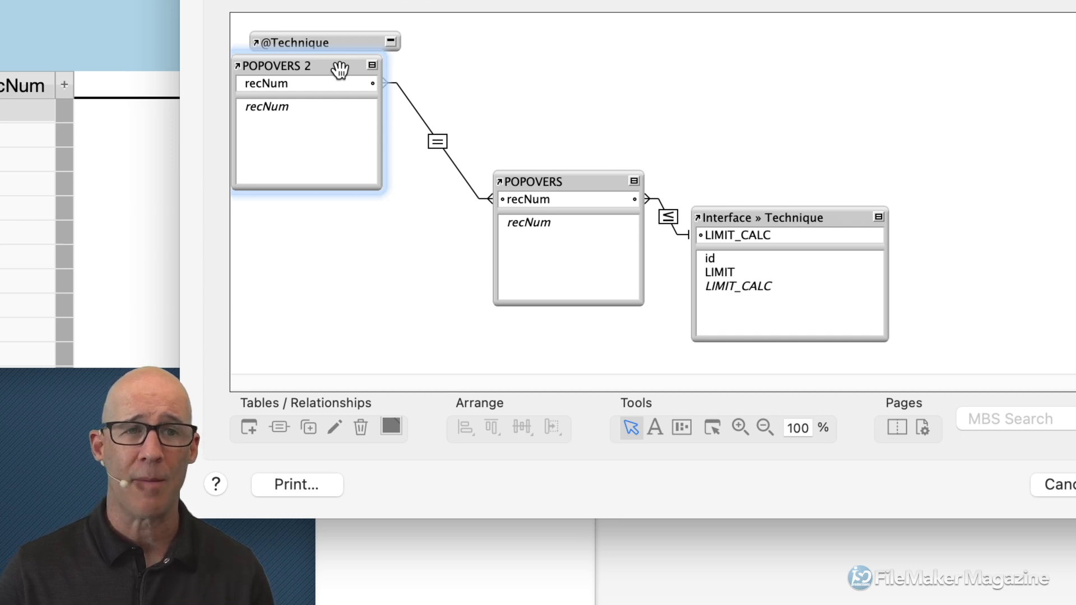
key(Delete)
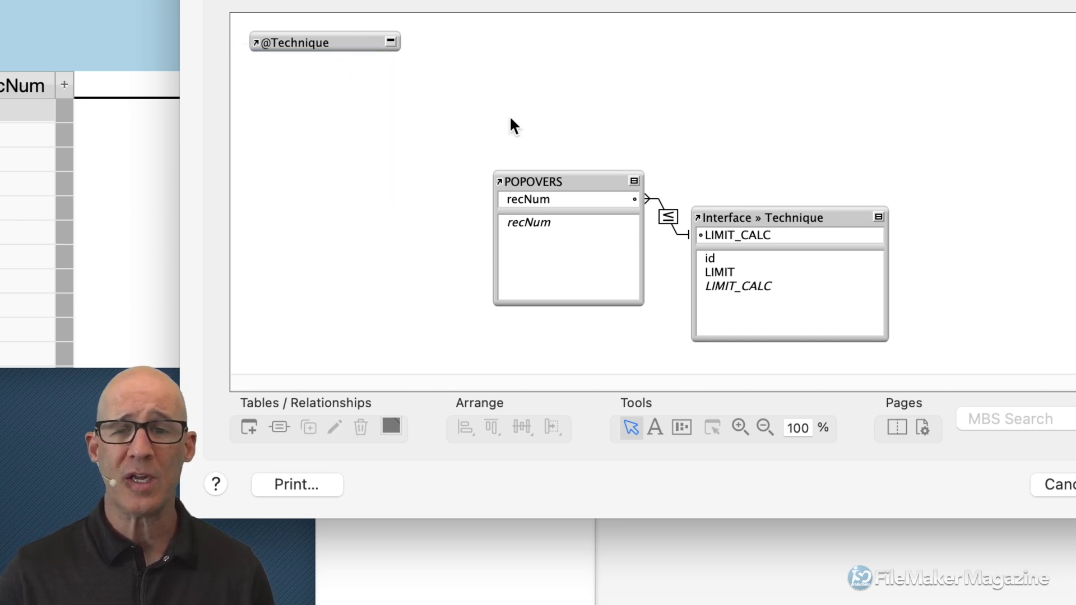
drag(571, 120, 597, 168)
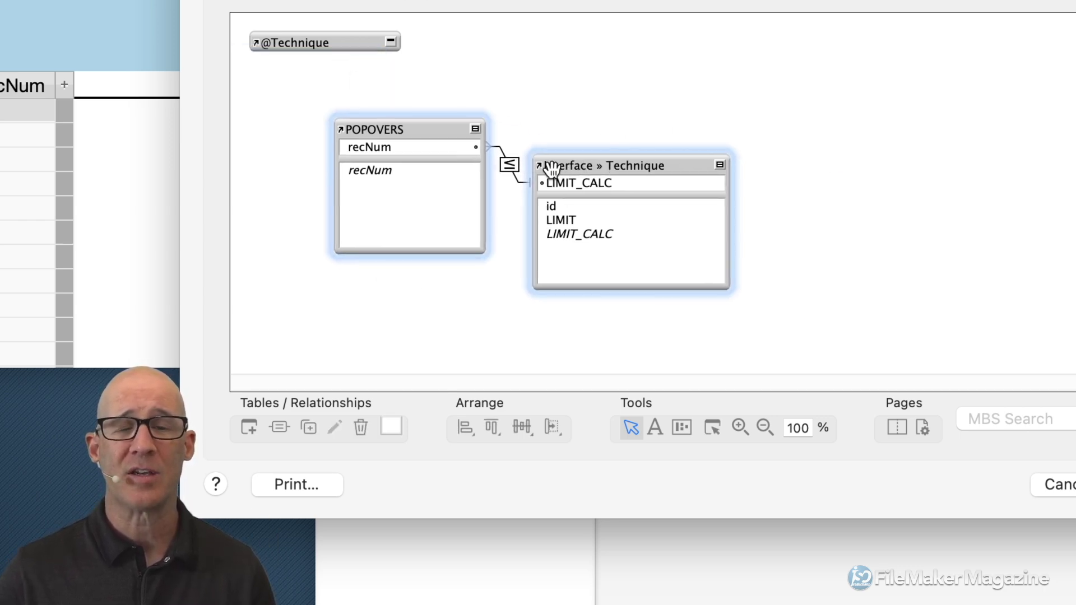
Step: Inspect the definition of the relationship between POPOVERS recNum and Interface » Technique LIMIT_CALC, leaving it without changes
click(599, 240)
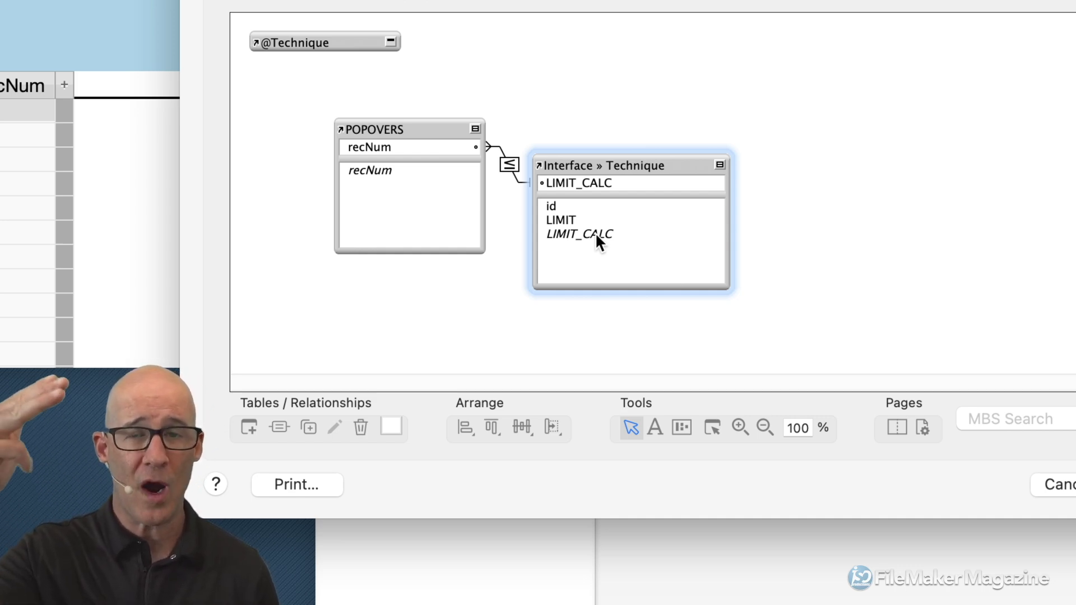
click(507, 168)
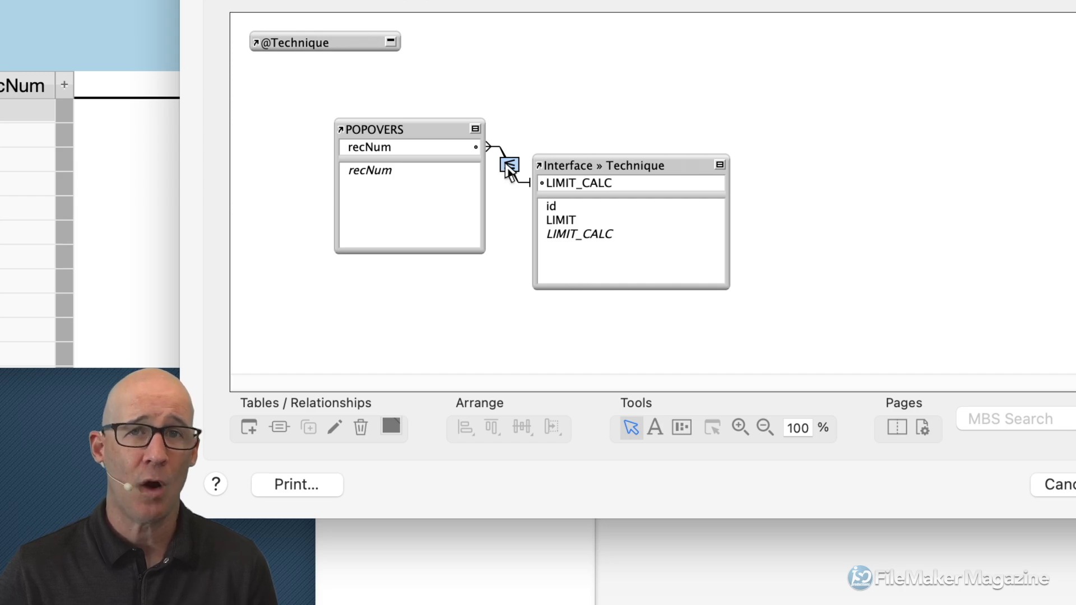
double_click(507, 168)
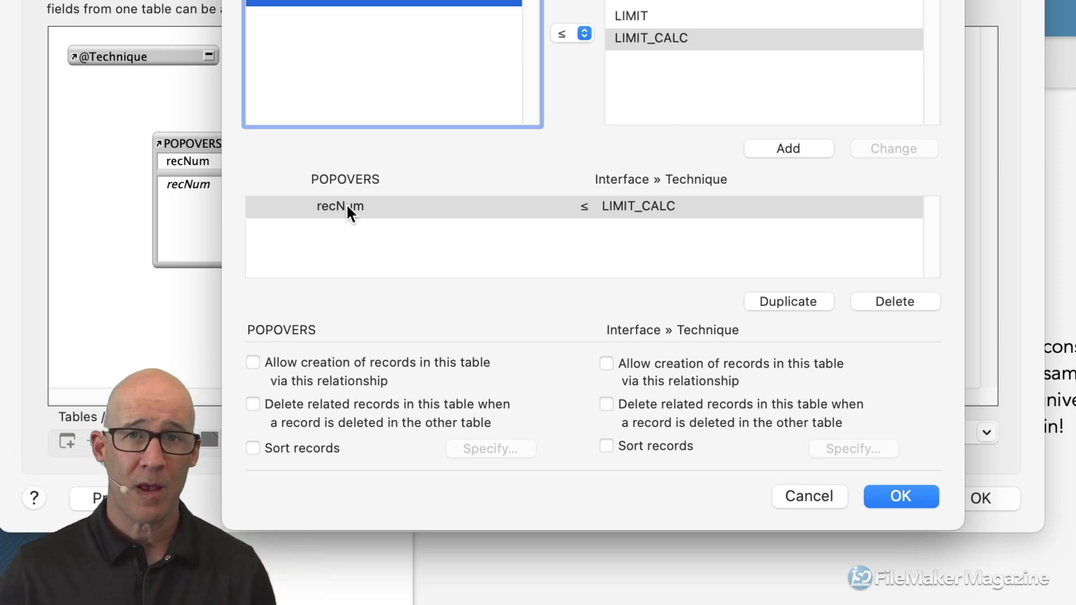
click(784, 493)
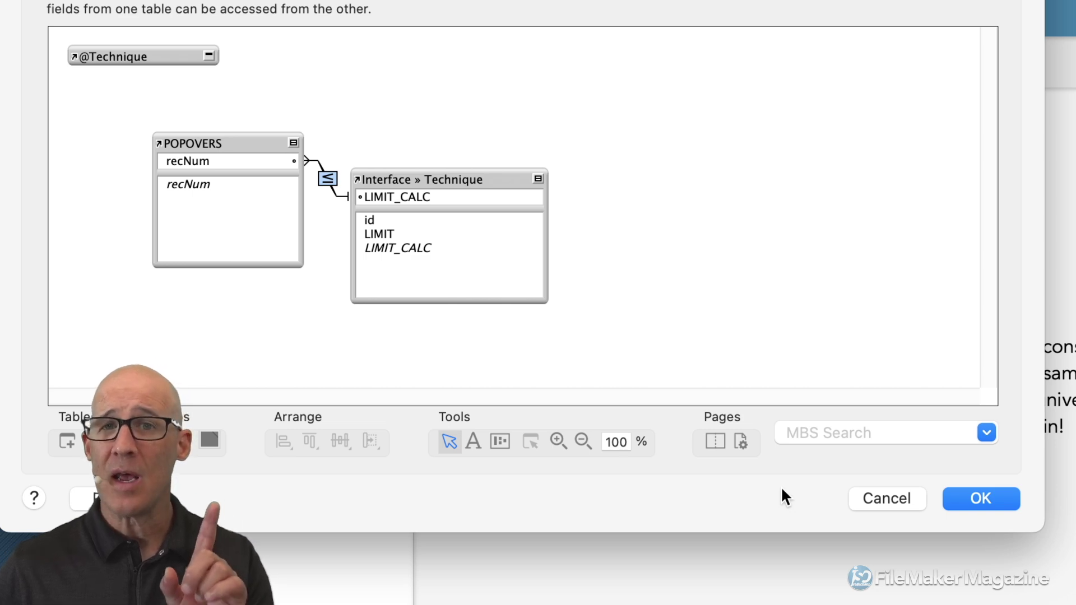
Step: Close the database definition and discard all changes made to its tables, fields and relationships
click(903, 501)
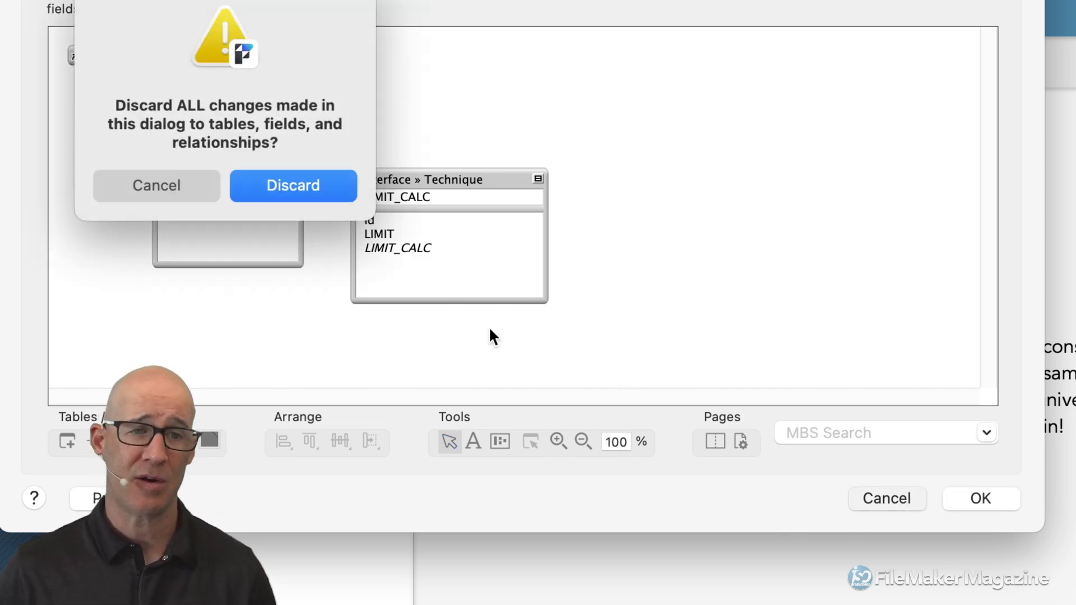
click(293, 193)
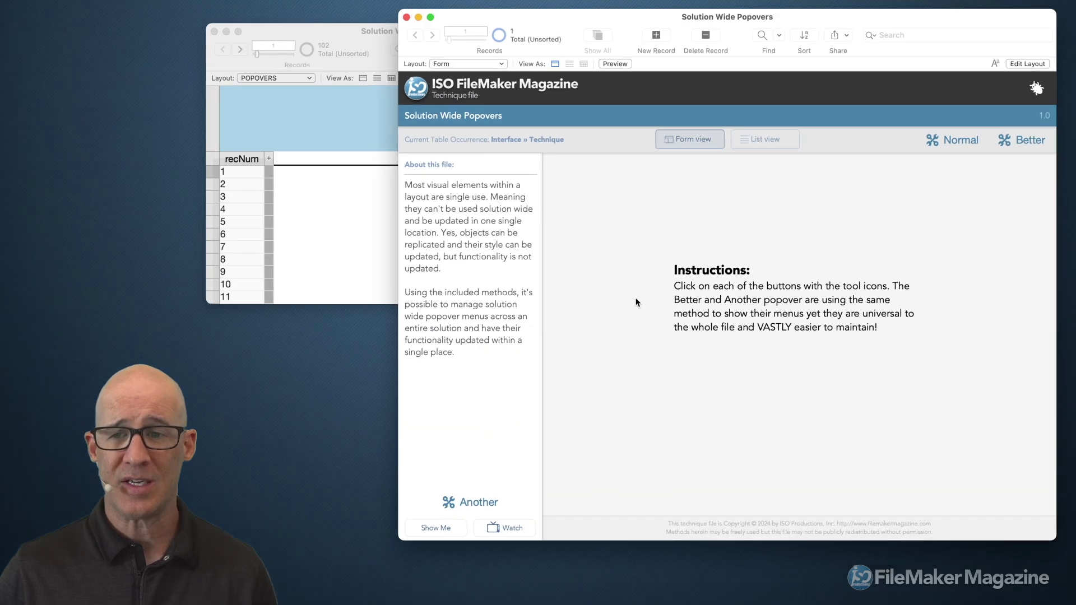
Step: Open the Better popover and evaluate Interface » Technique::LIMIT_CALC as a new Data Viewer watch expression, enlarging the result area
click(1004, 144)
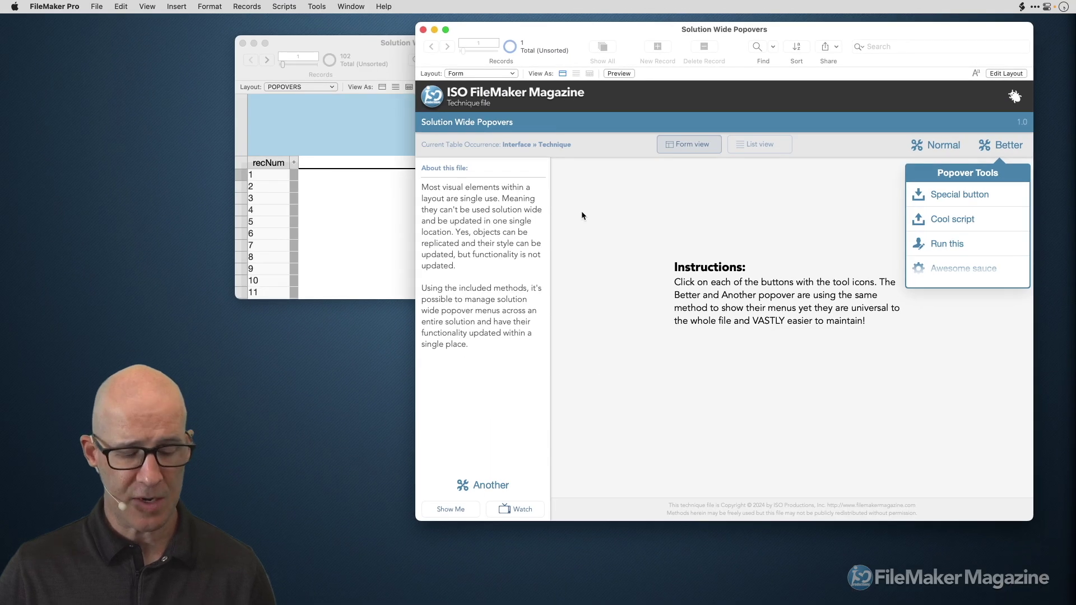
key(super+shift+d)
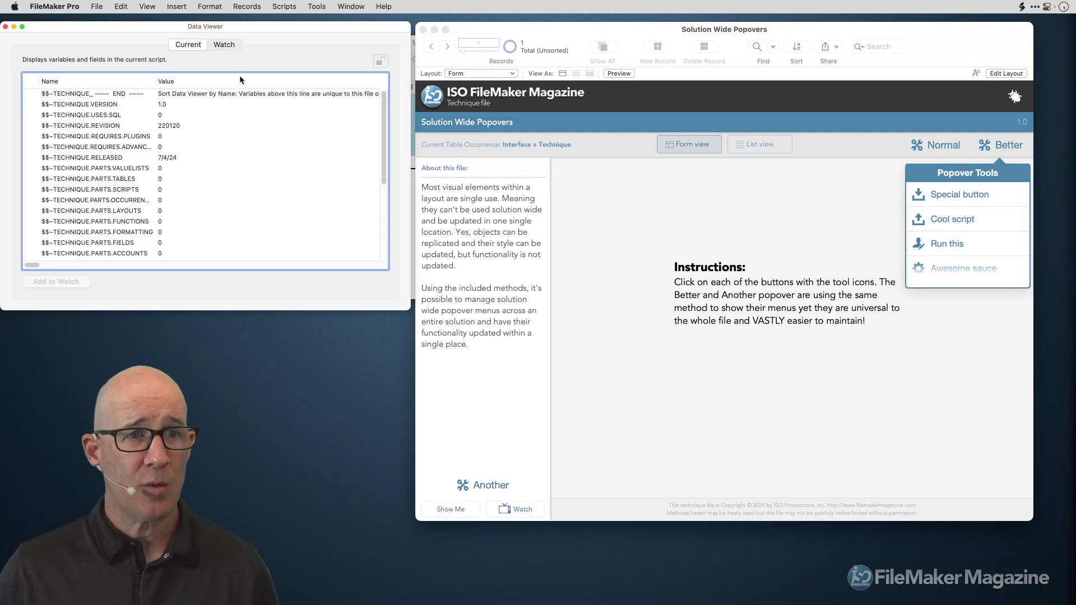
click(224, 45)
click(336, 282)
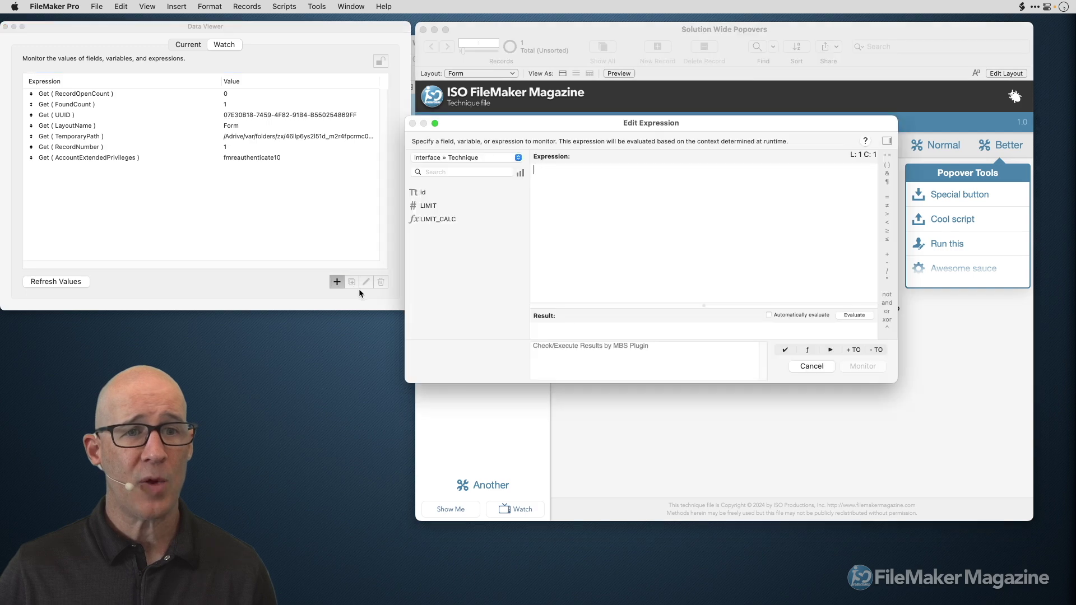
double_click(445, 220)
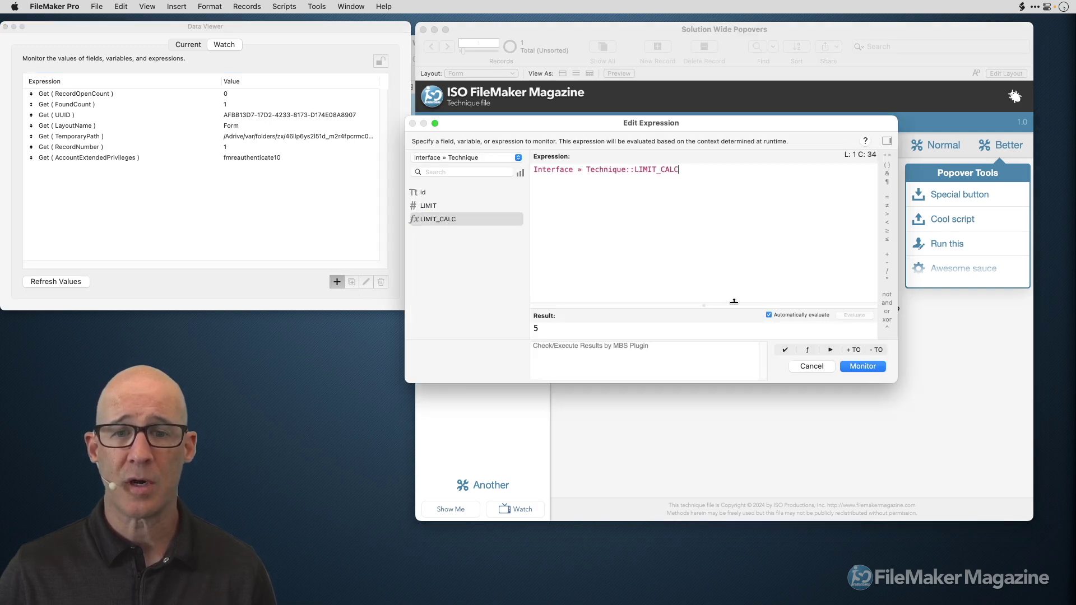
drag(712, 305, 712, 243)
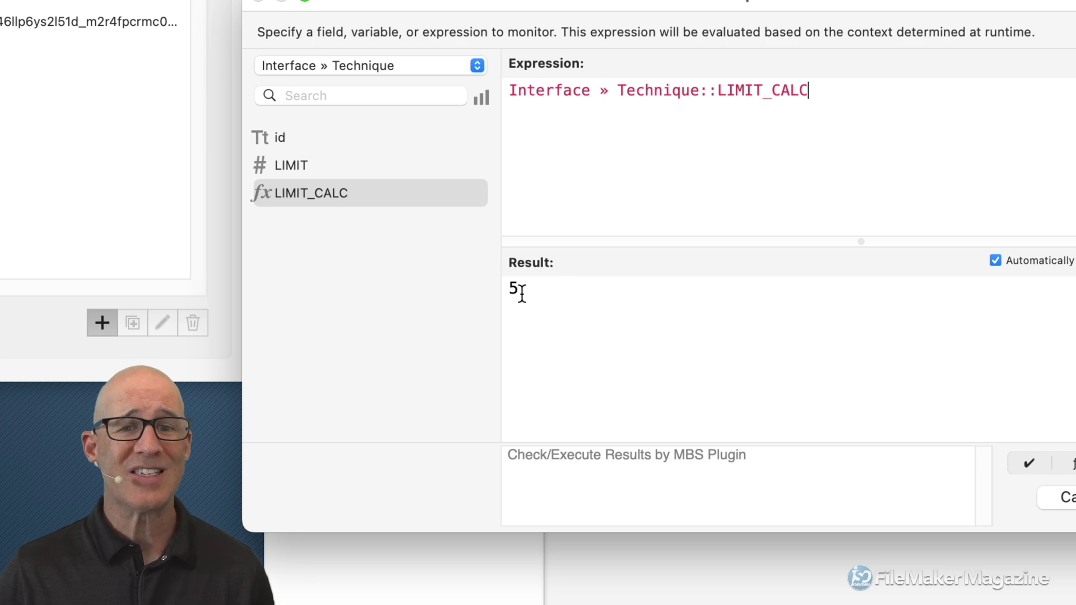
Step: Replace the monitored expression with JSONFormatElements ( PopoverData ) and look through its formatted JSON result
drag(520, 292, 493, 280)
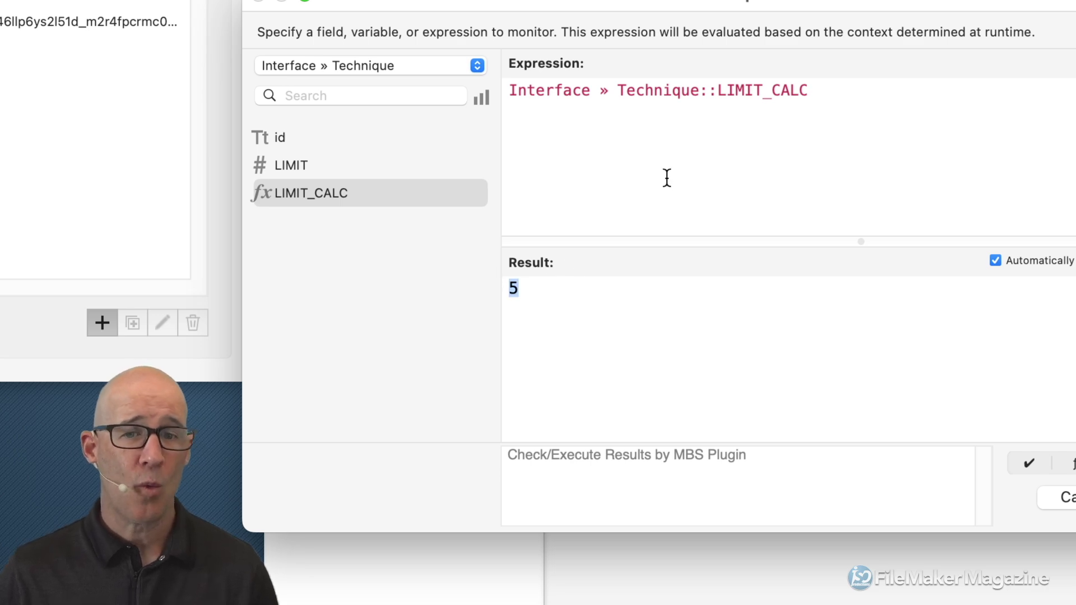
drag(808, 96, 752, 52)
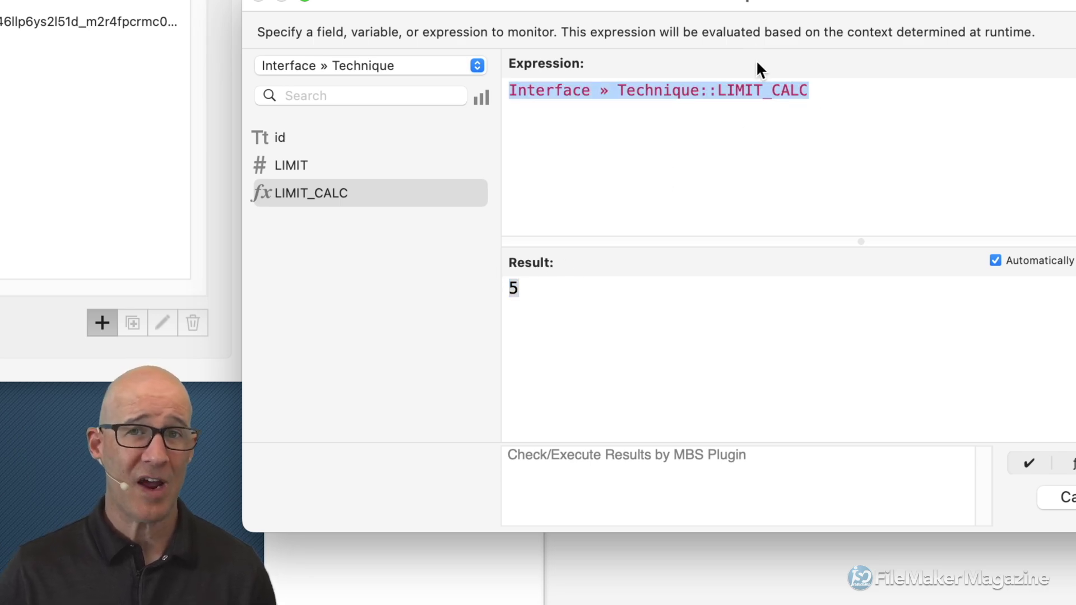
key(BackSpace)
text(jsonfor)
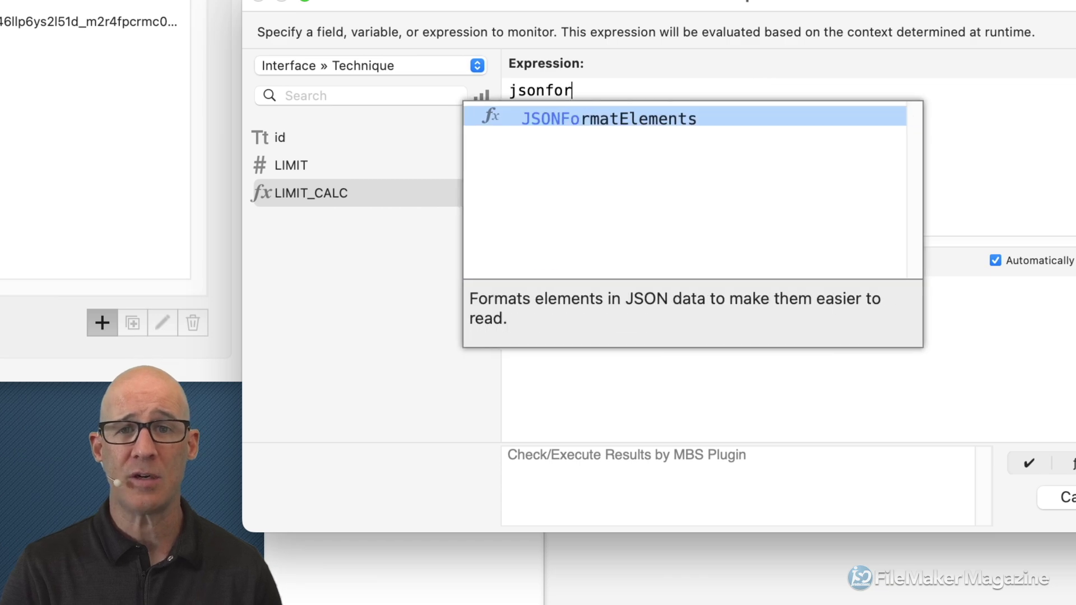
key(Return)
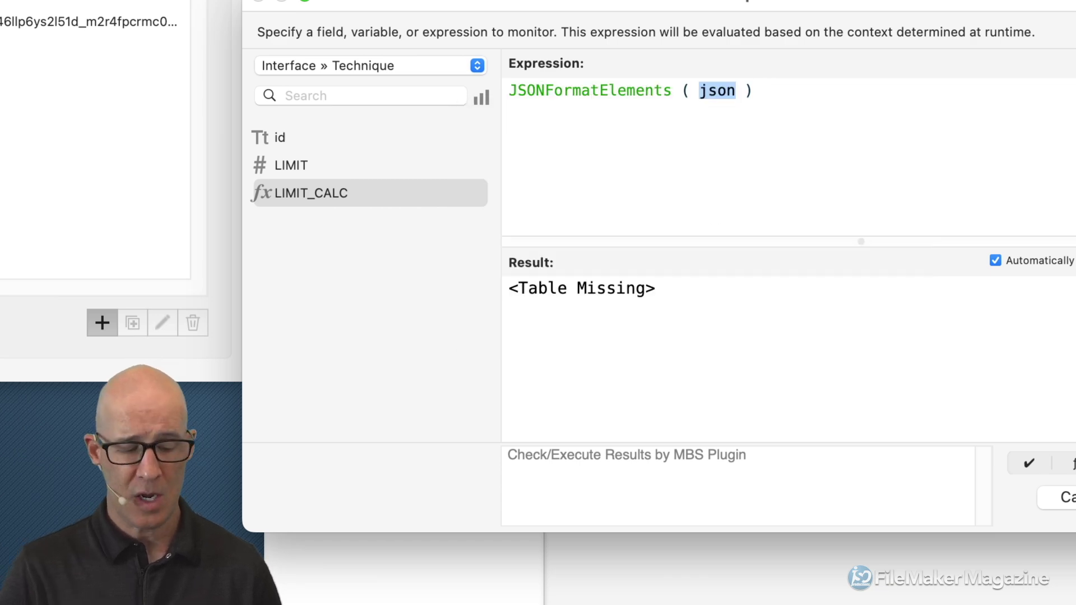
text(ppo)
key(BackSpace)
key(BackSpace)
text(op)
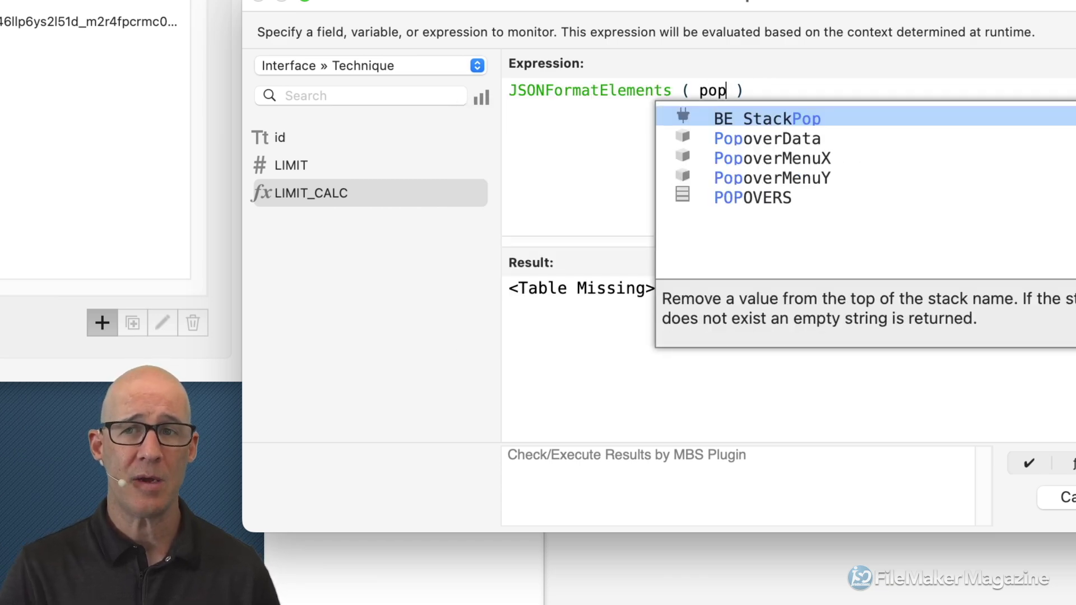
key(Down)
key(Return)
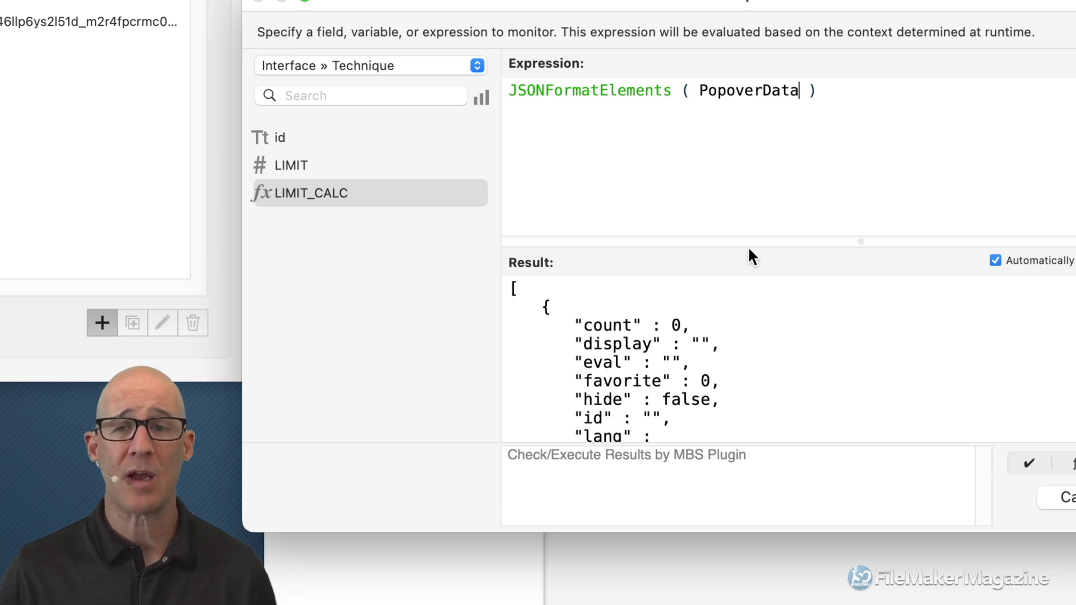
drag(752, 241, 752, 207)
scroll(712, 303, down, 1)
scroll(712, 302, down, 5)
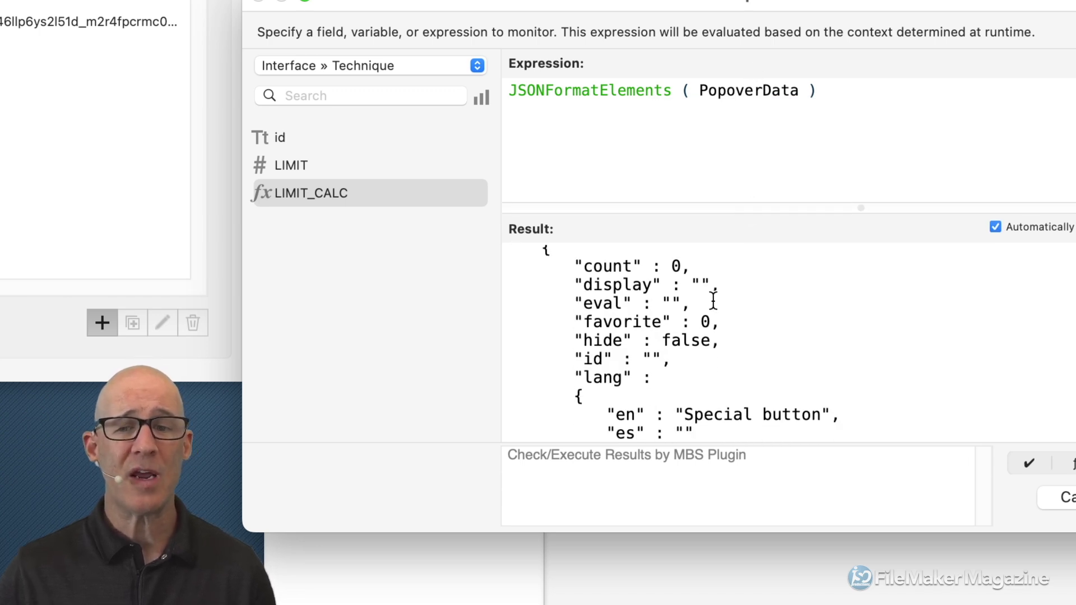
scroll(711, 305, down, 8)
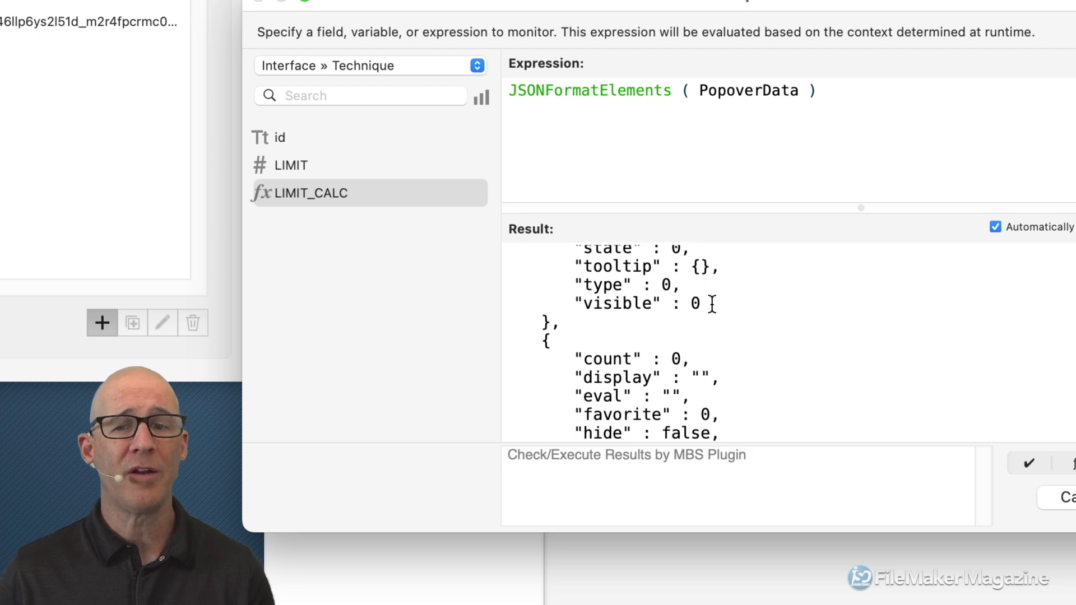
scroll(712, 307, down, 6)
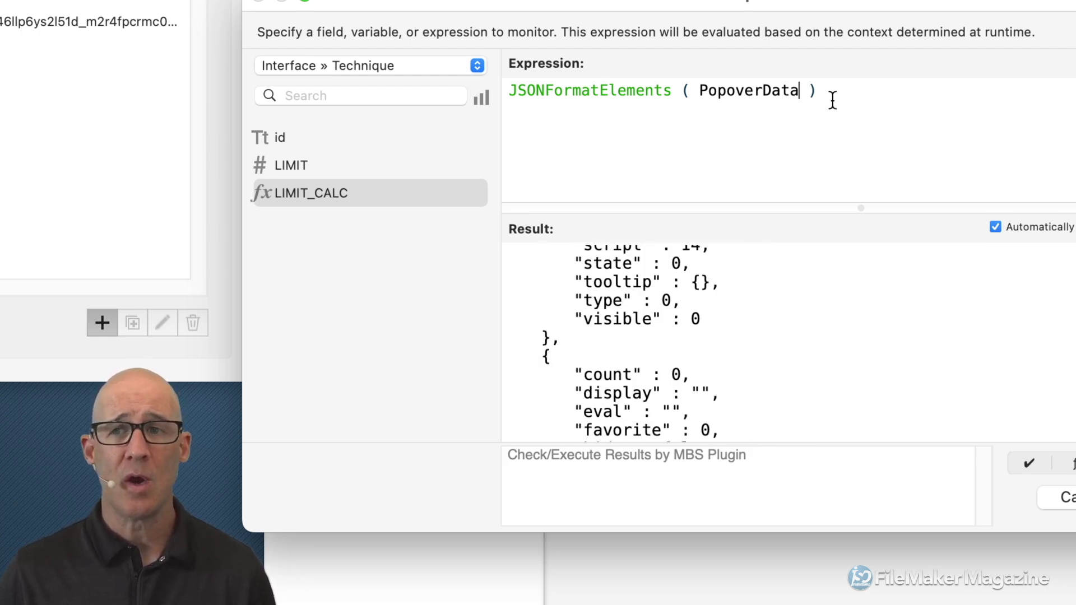
Step: Replace the expression with JSONListKeys ( PopoverData ; "" ) to list the array's index keys
drag(832, 98, 802, 65)
key(BackSpace)
text(j)
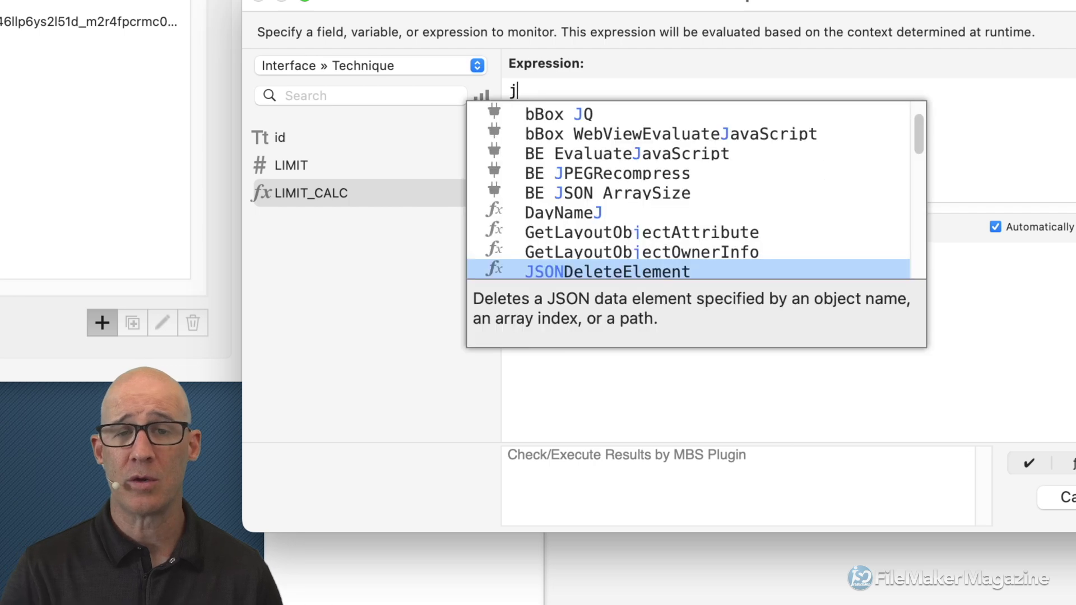
text(sonlis)
key(Return)
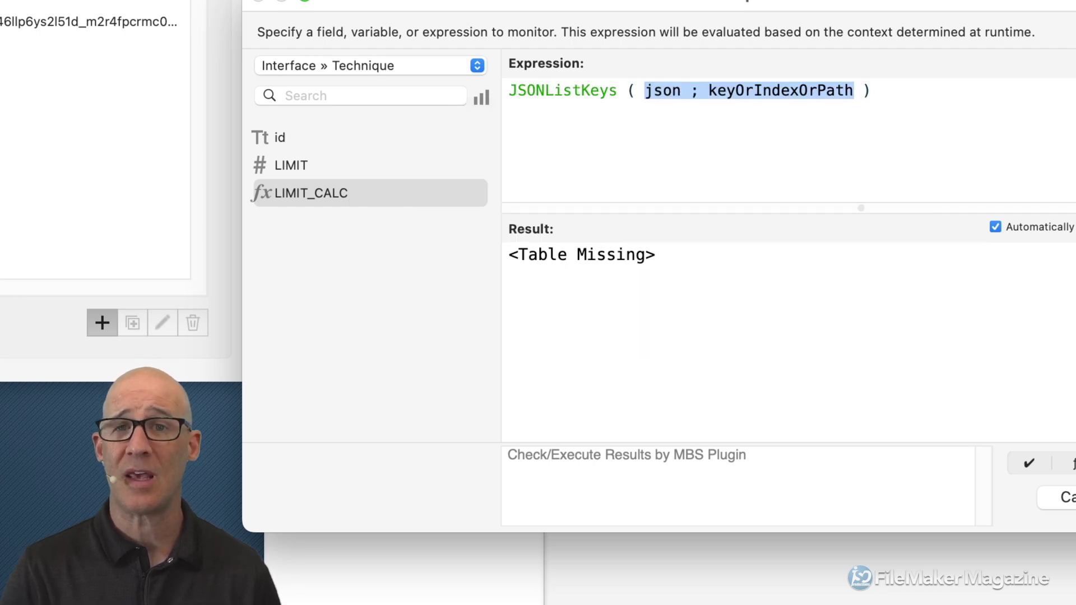
key(Tab)
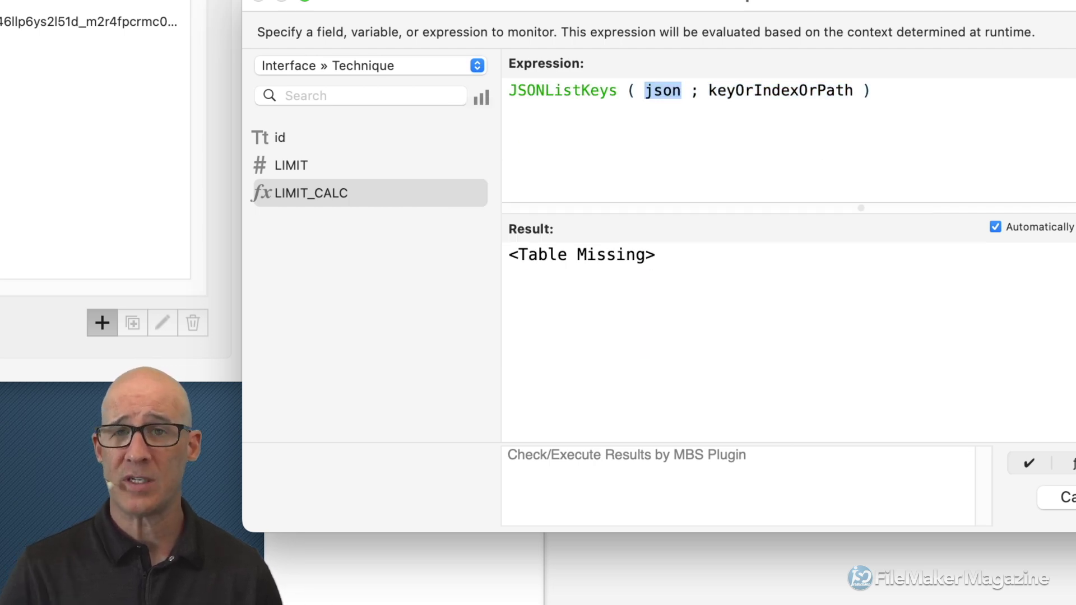
text(posp)
key(BackSpace)
key(BackSpace)
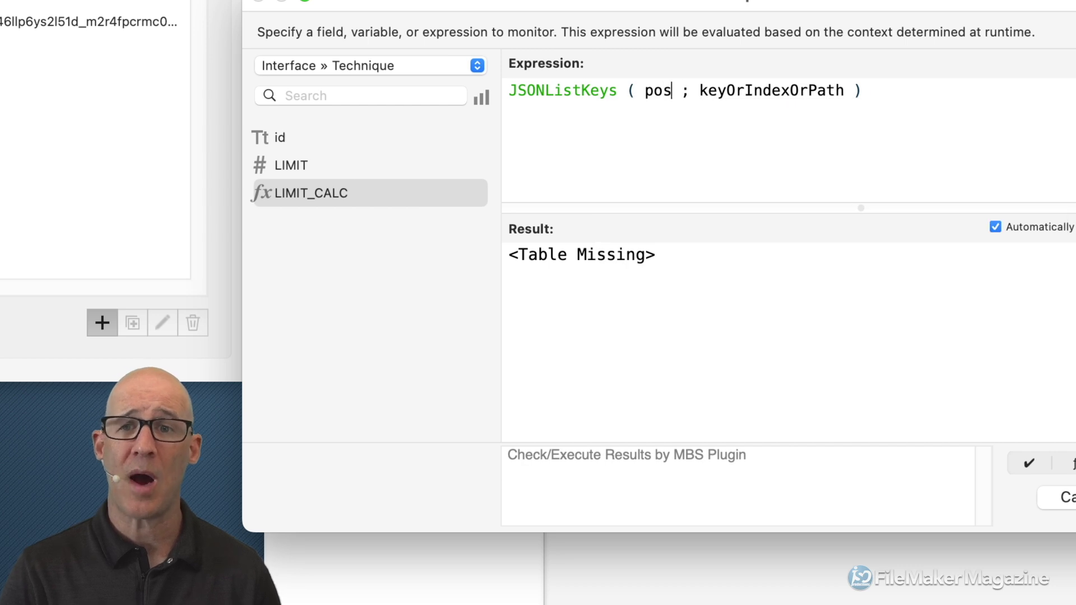
text(po)
key(Up)
key(Up)
key(Up)
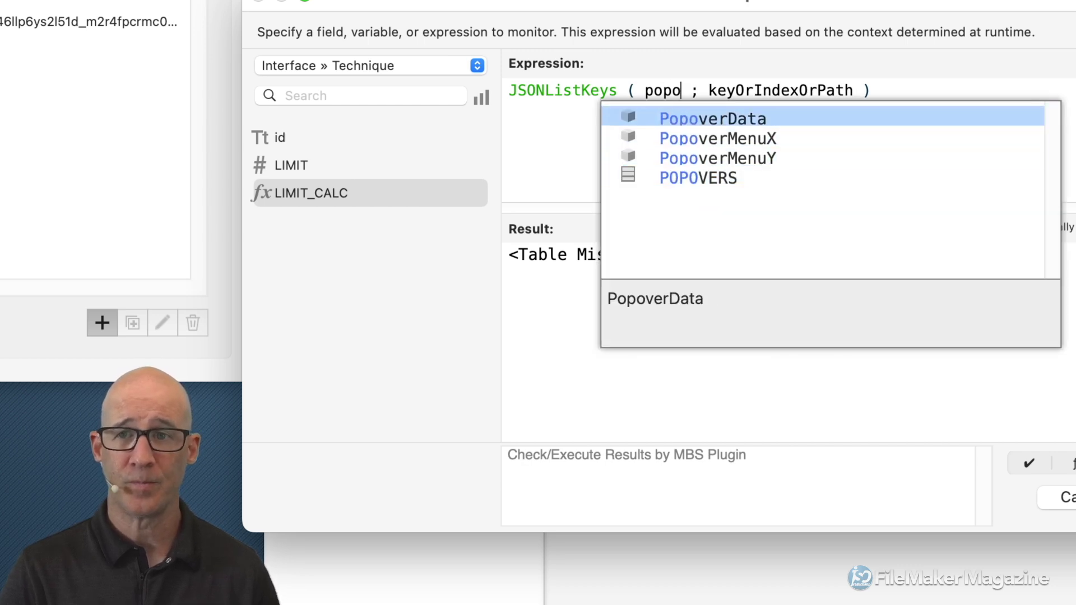
key(Return)
key(Tab)
text("")
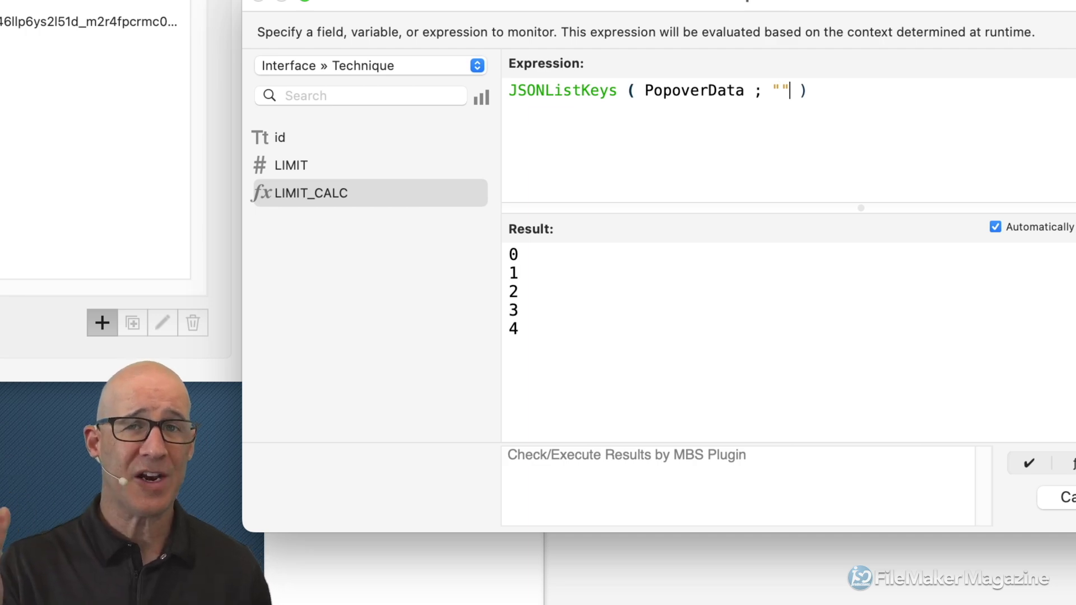
Step: Wrap the JSONListKeys expression in ValueCount and add it to the watched expressions
key(super+a)
key(super+c)
key(BackSpace)
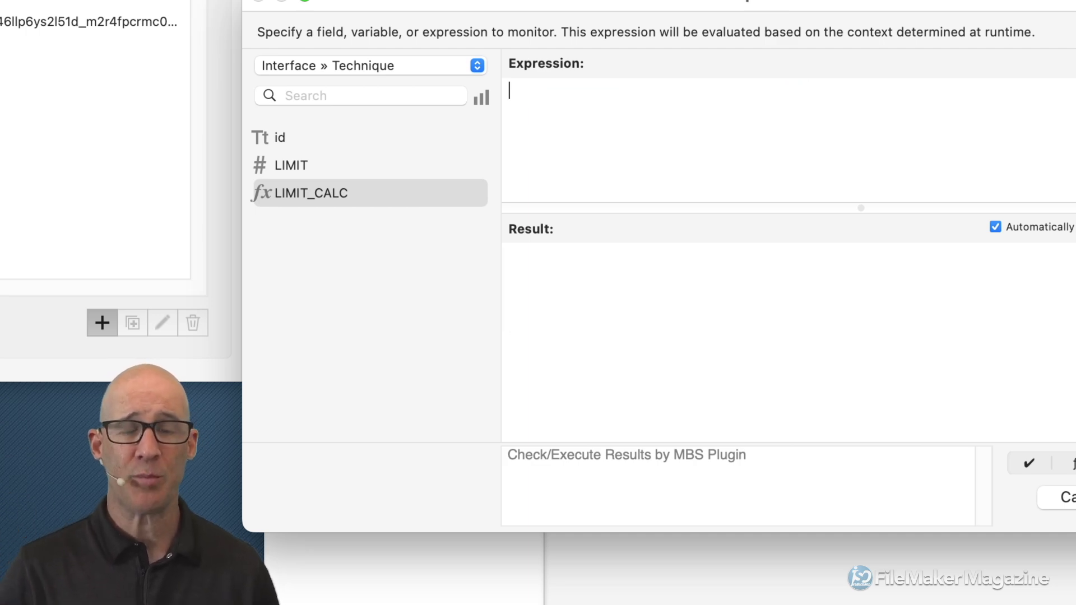
text(valuecou)
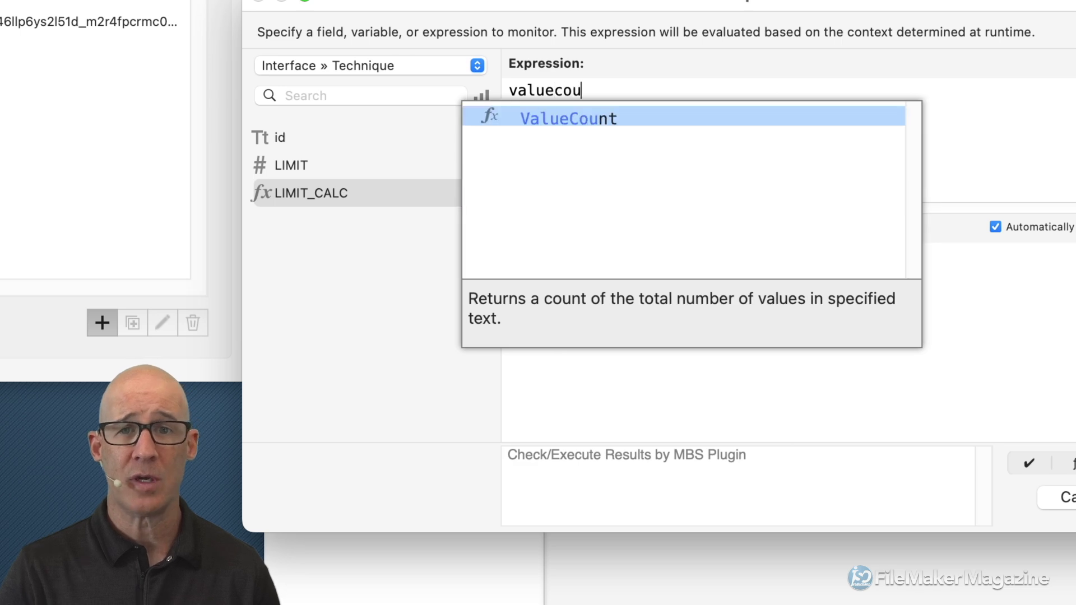
key(Return)
key(super+v)
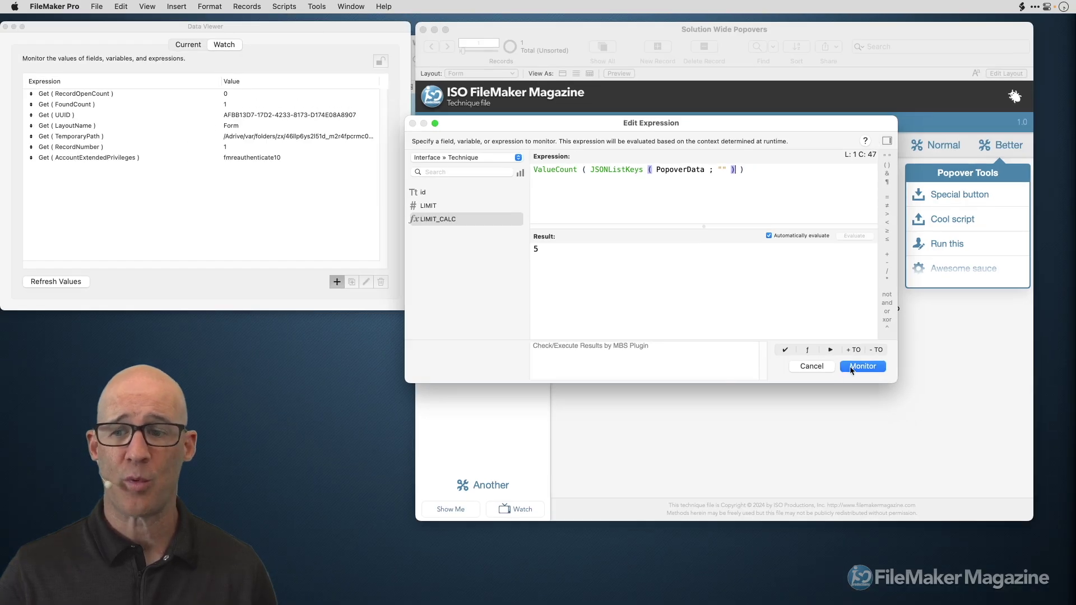
click(851, 367)
Step: Examine how POPOVERS relates to Interface » Technique through LIMIT_CALC in the relationships graph, then close the database definition
key(super+shift+d)
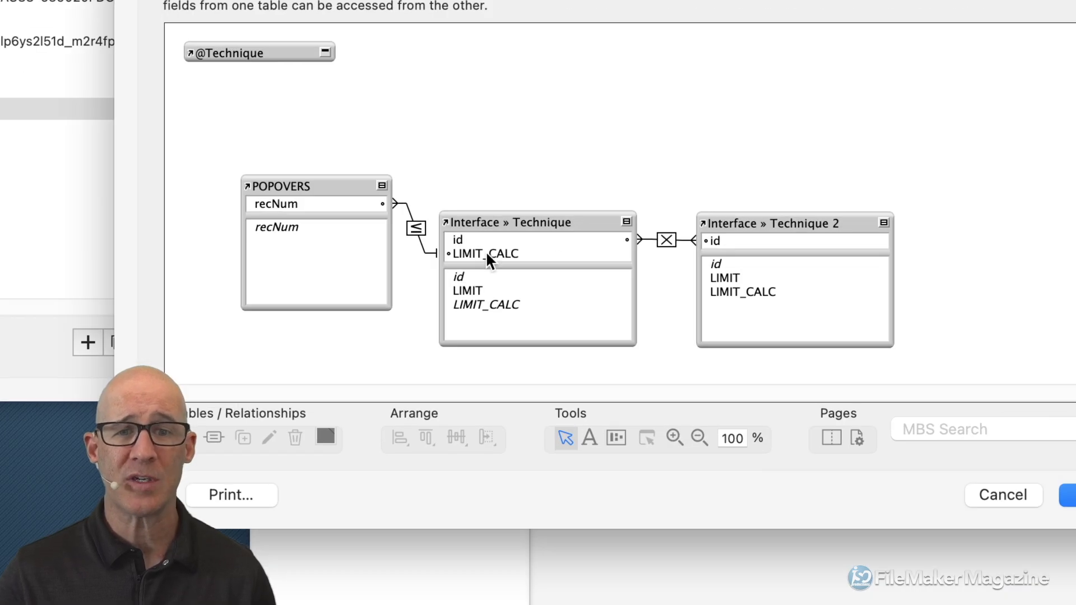
click(487, 254)
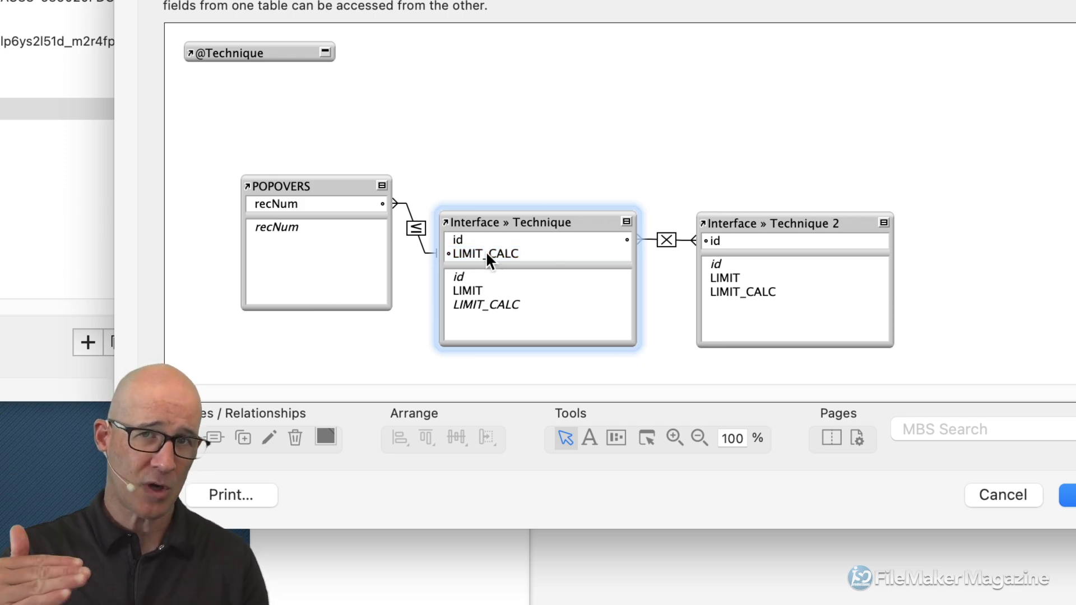
click(345, 192)
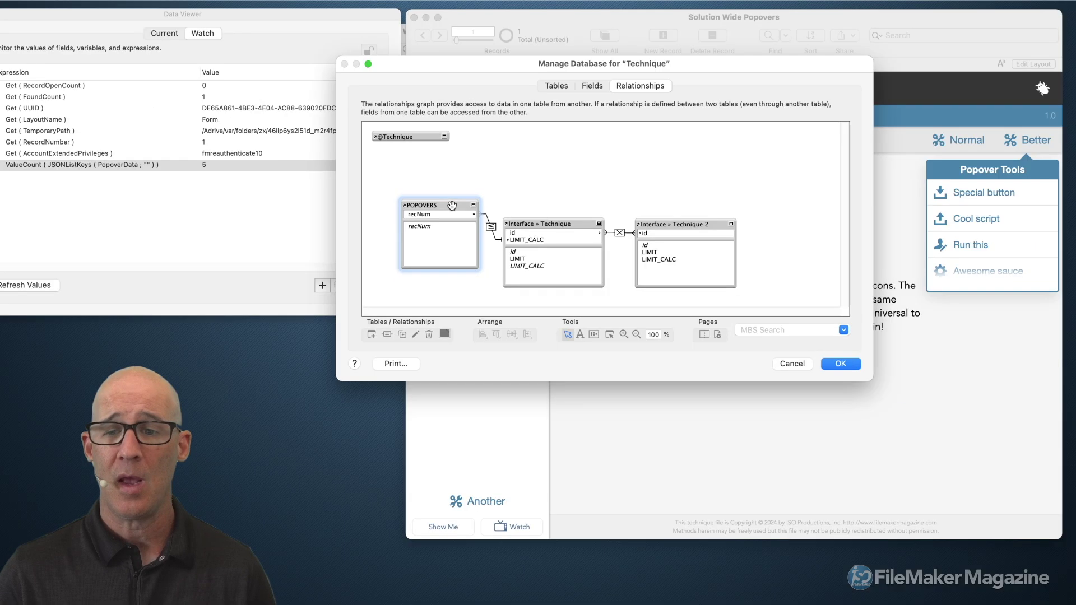
click(1068, 495)
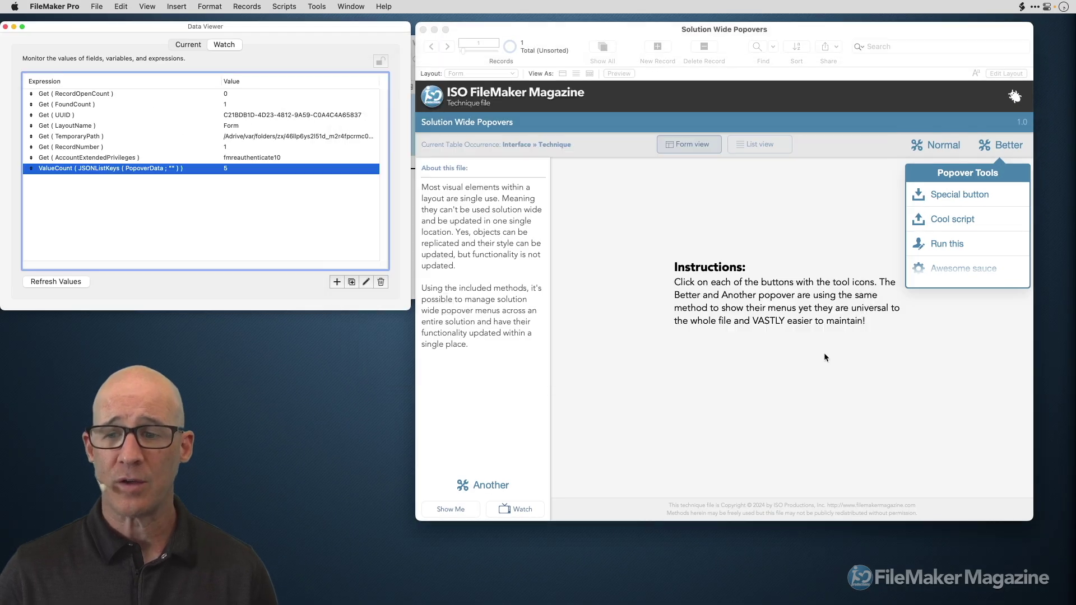
Step: Reopen the Better popover menu to check its rows, then dismiss it
click(994, 147)
click(1004, 145)
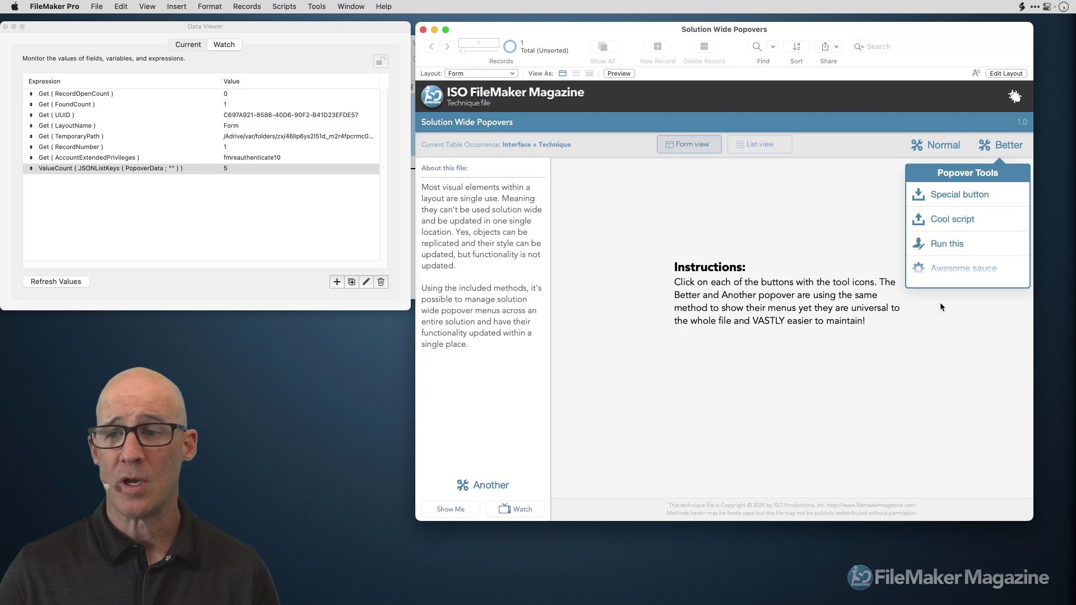
click(890, 503)
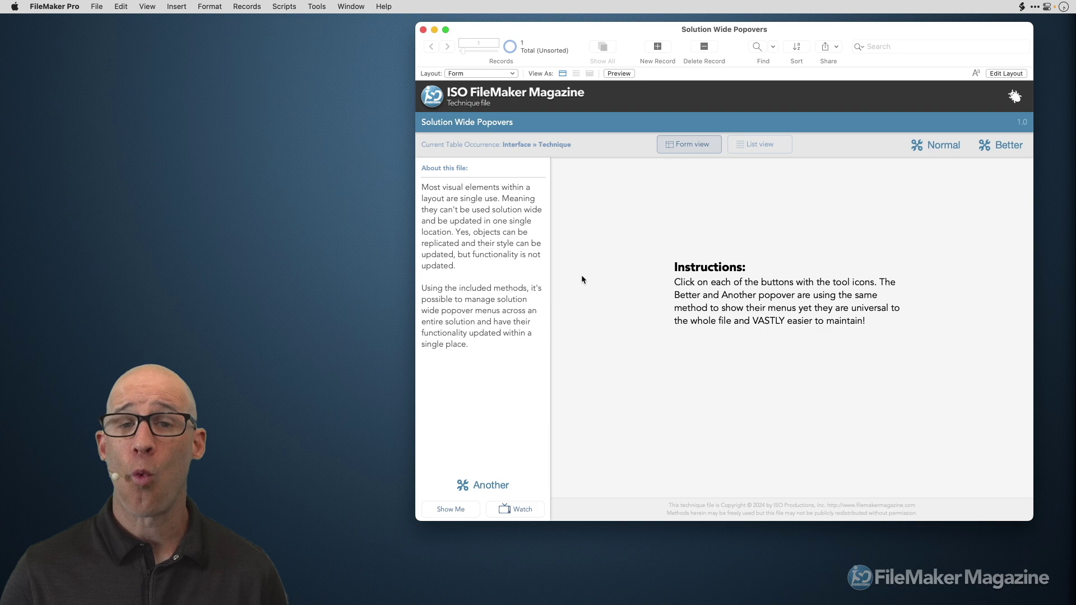
Step: Open the custom functions list, highlight PopoverMenuX and PopoverMenuY, and open the MenuItem function's definition for review
key(super+shift+f)
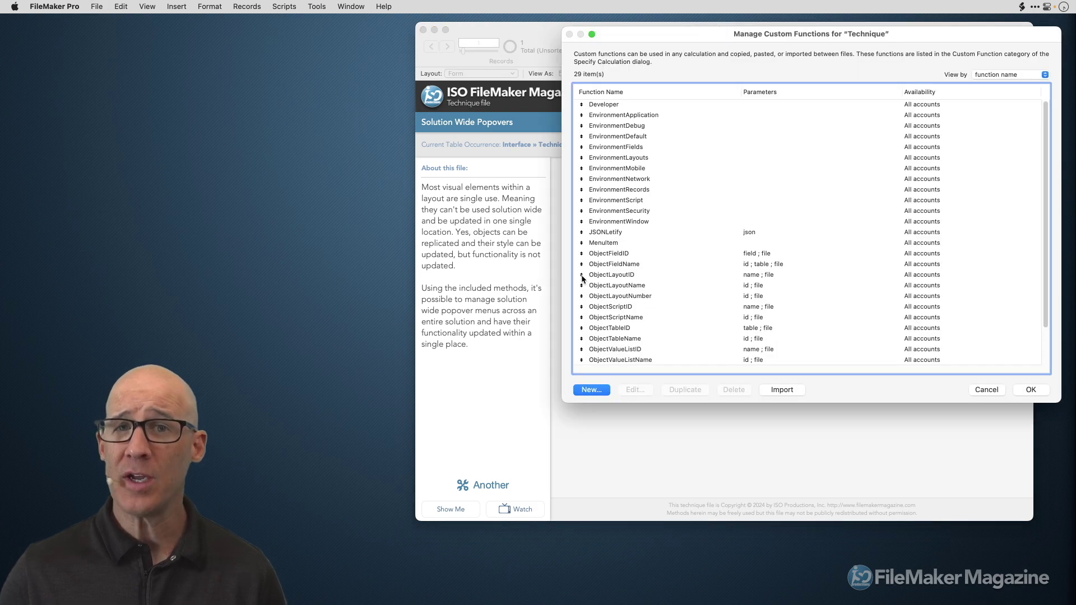
scroll(616, 280, down, 1)
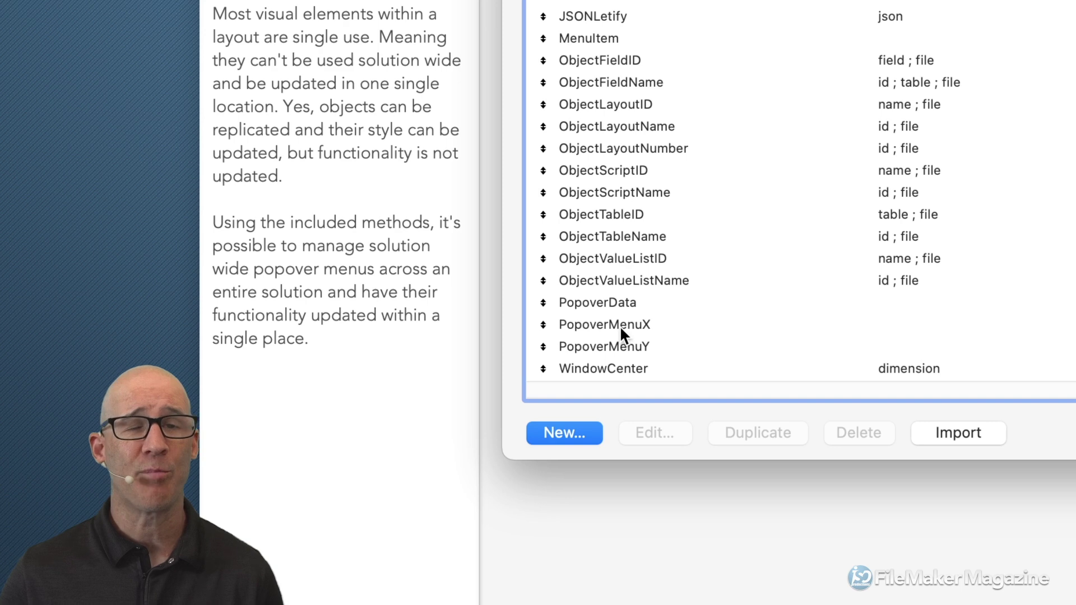
click(621, 328)
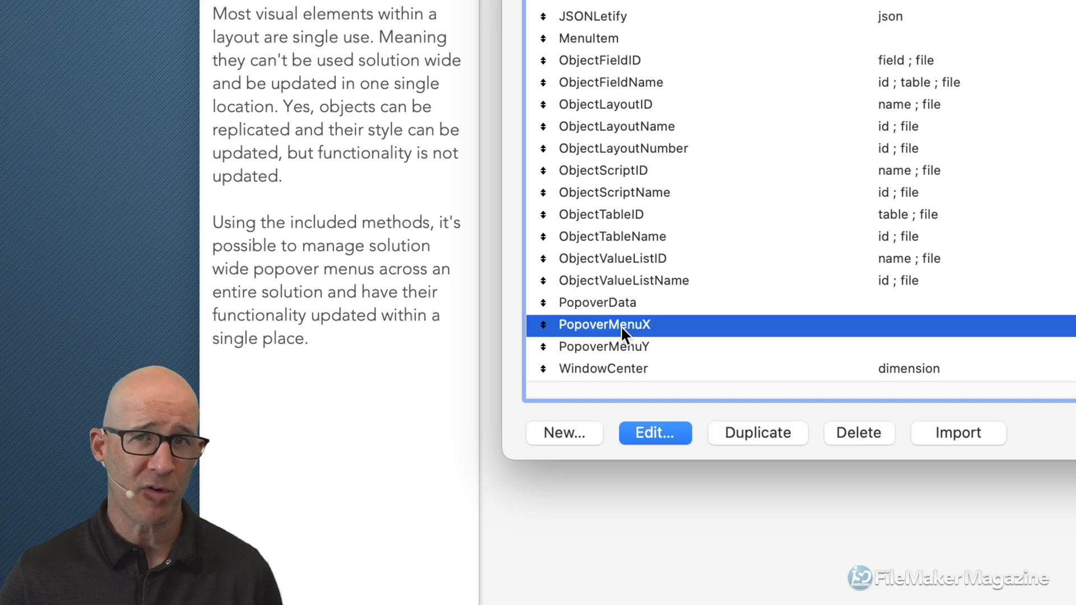
click(624, 346)
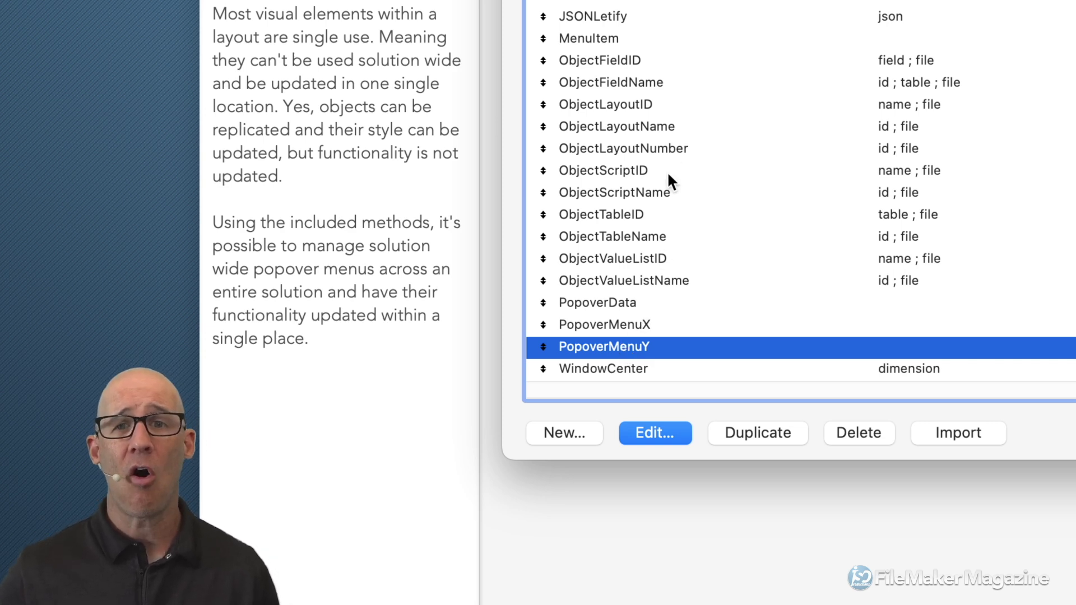
click(592, 37)
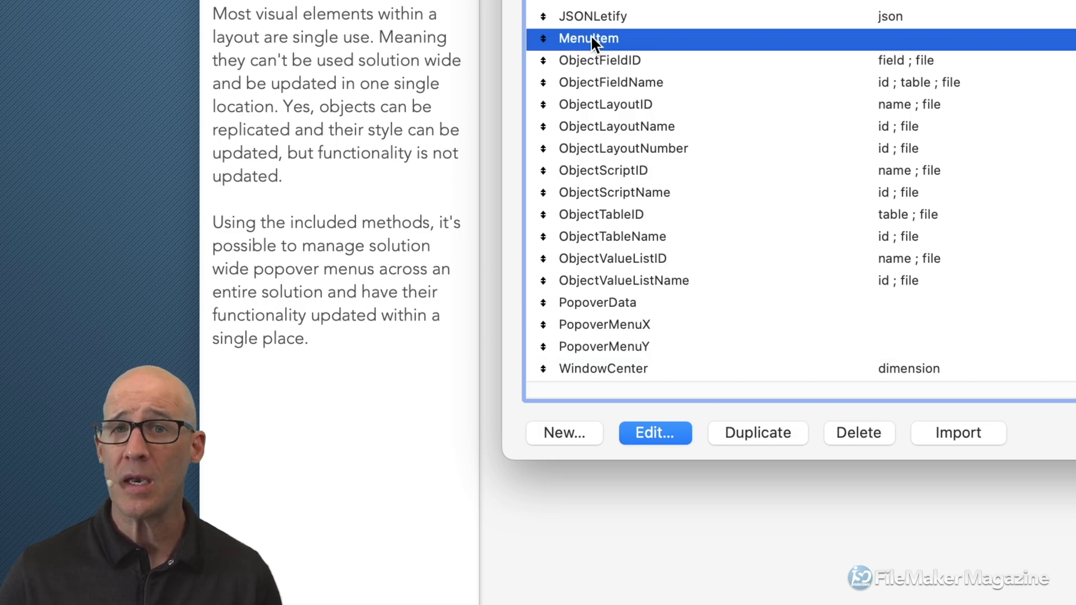
double_click(590, 37)
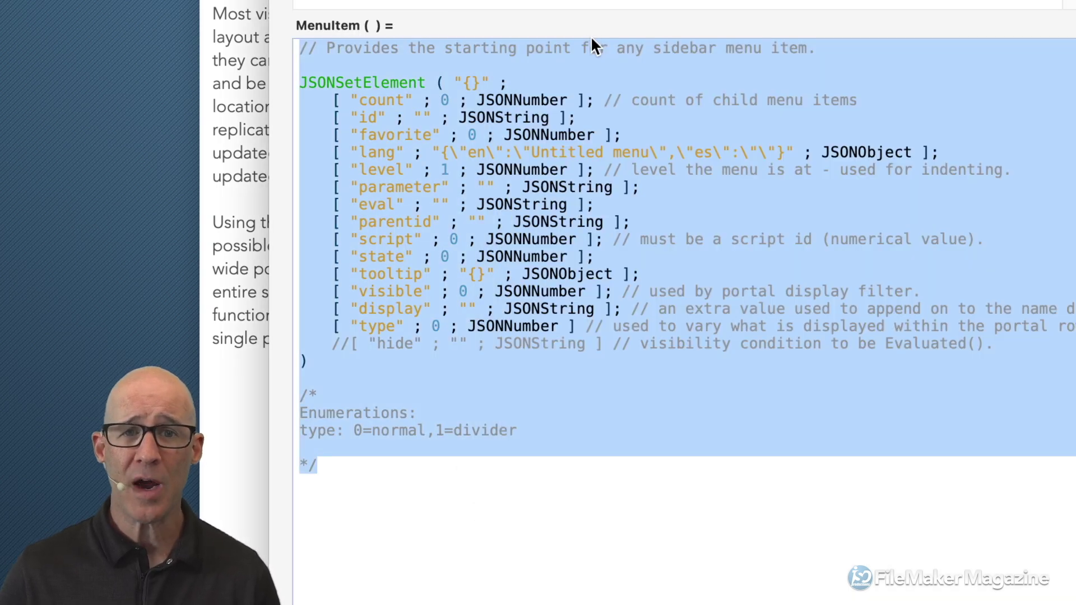
click(661, 345)
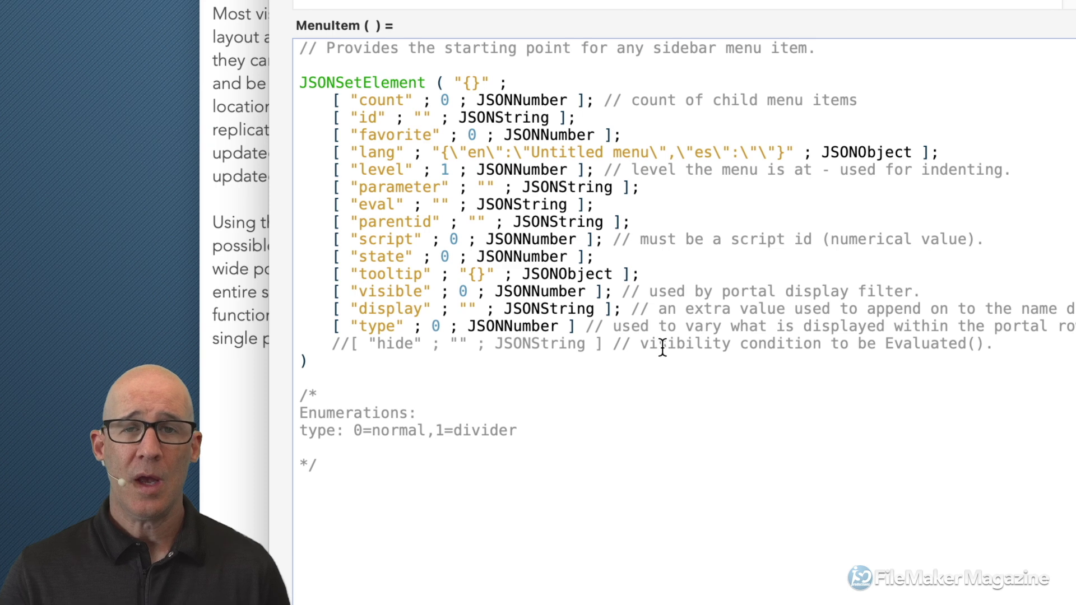
Step: Try adding [] after the {} in the MenuItem function's JSONSetElement call and remove it again
double_click(368, 85)
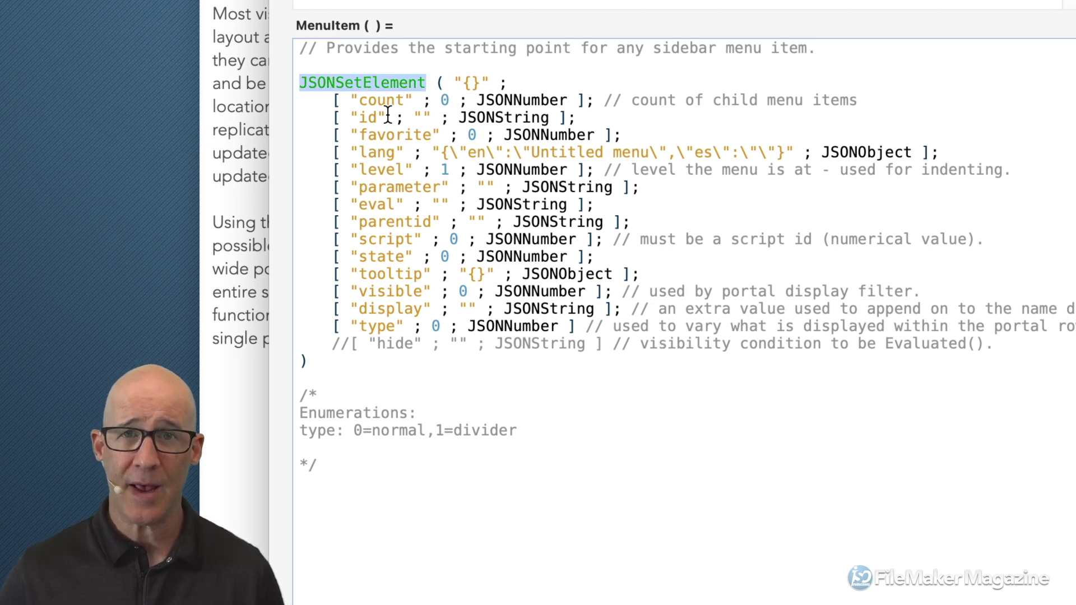
double_click(467, 83)
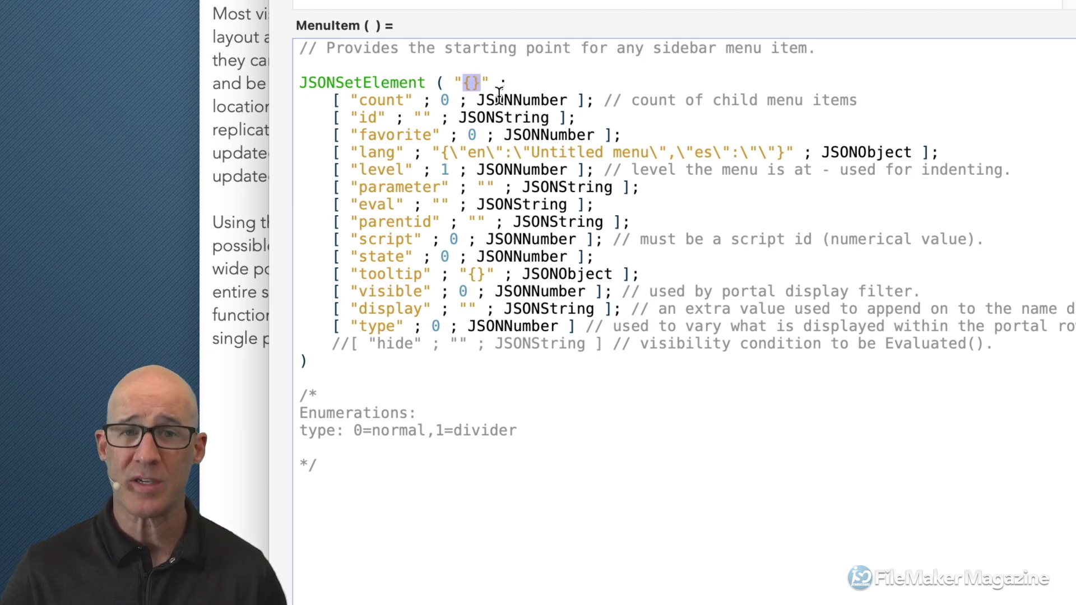
text([])
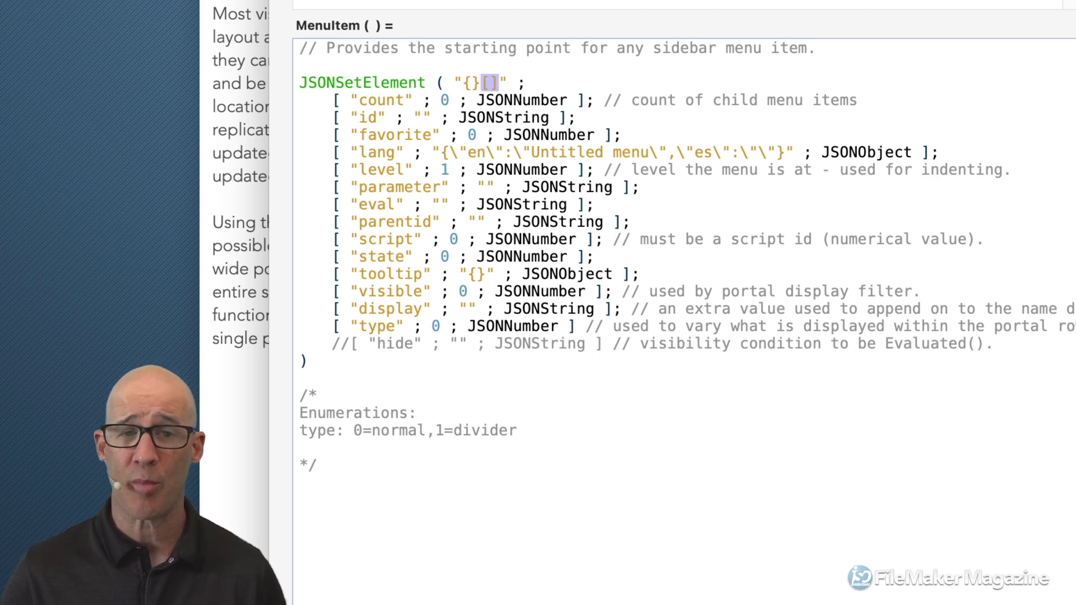
key(BackSpace)
key(BackSpace)
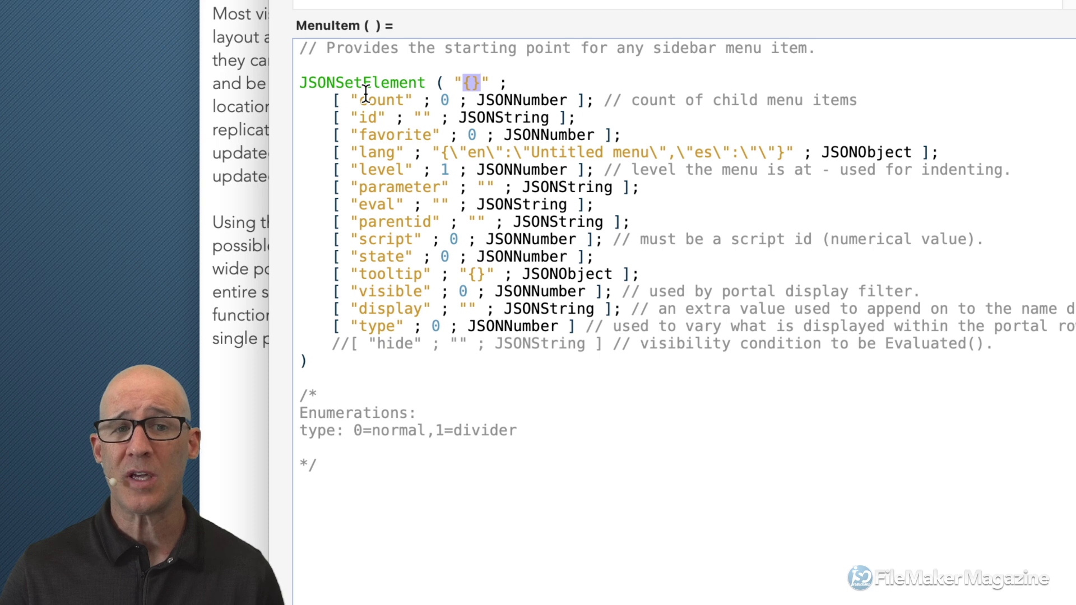
Step: Examine the key list in the MenuItem function, highlighting the lang key and its en entry
drag(331, 98, 449, 326)
click(442, 327)
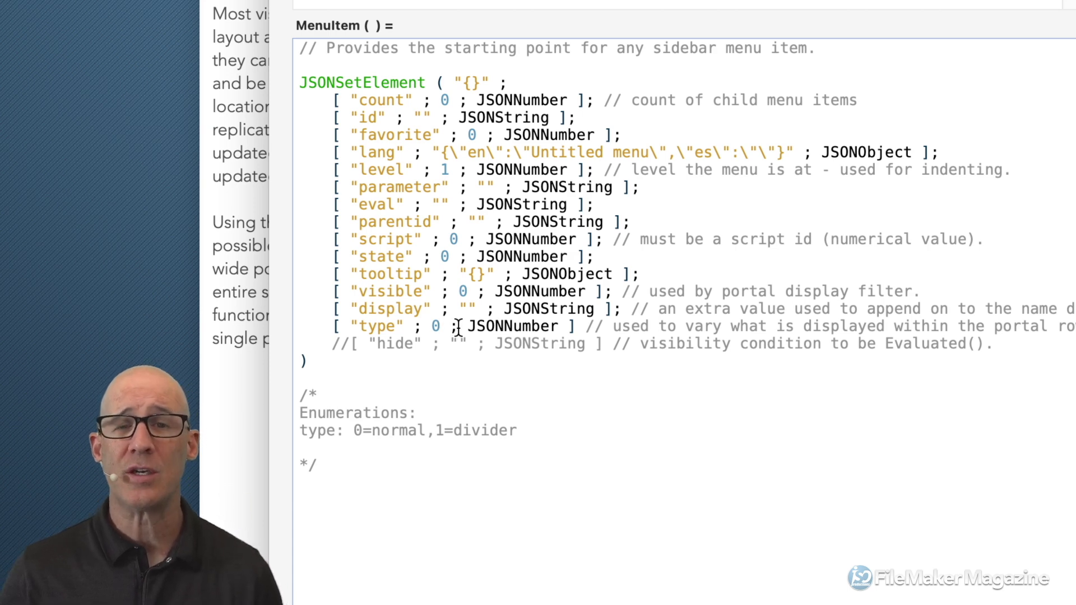
double_click(383, 152)
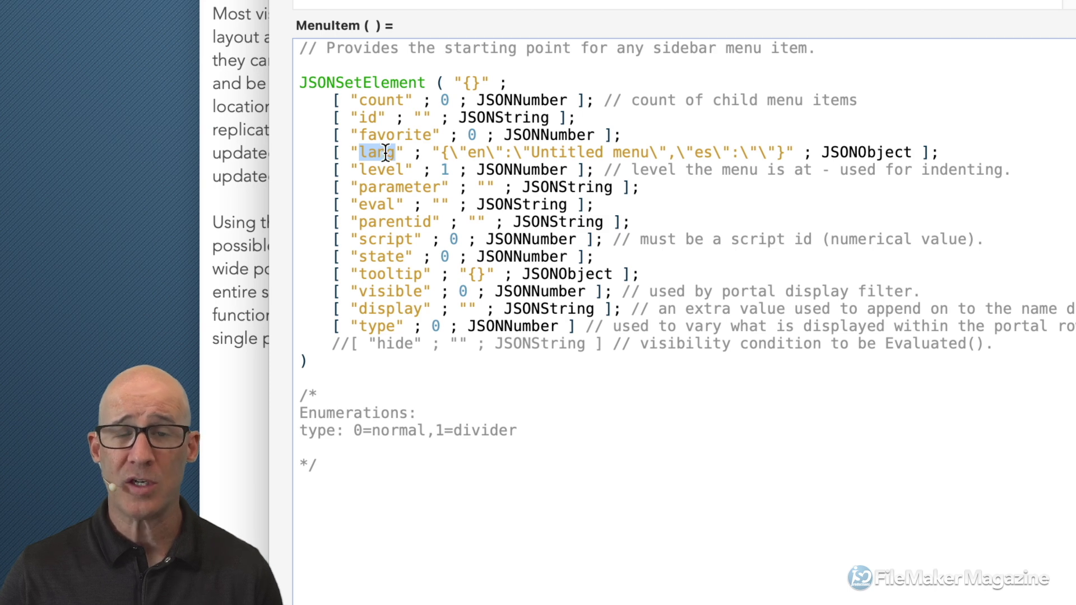
double_click(476, 152)
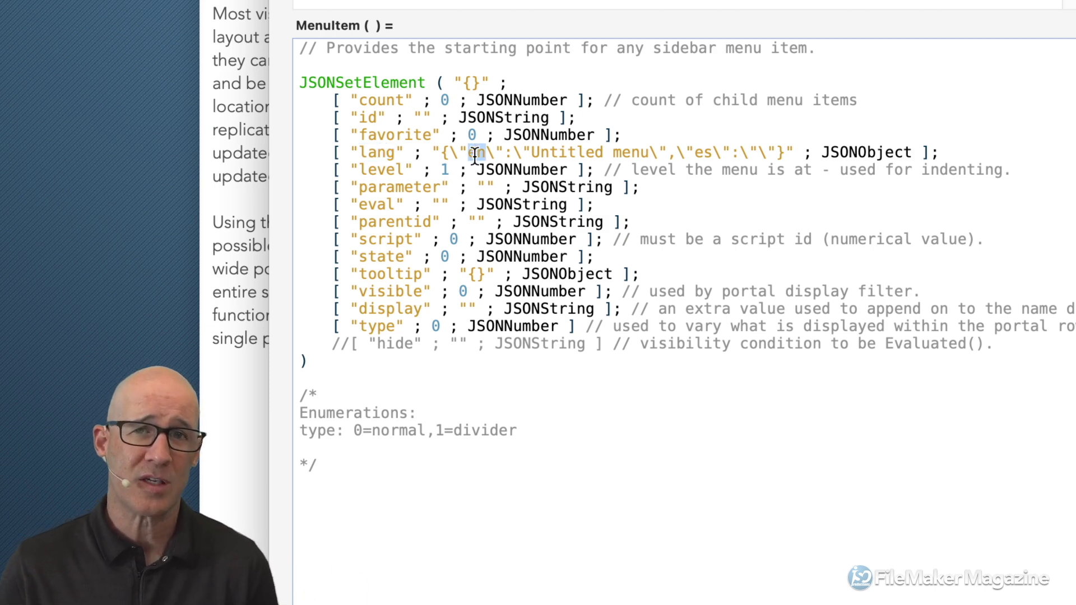
Step: Try renaming the lang key in the MenuItem function to name and displayName
double_click(388, 153)
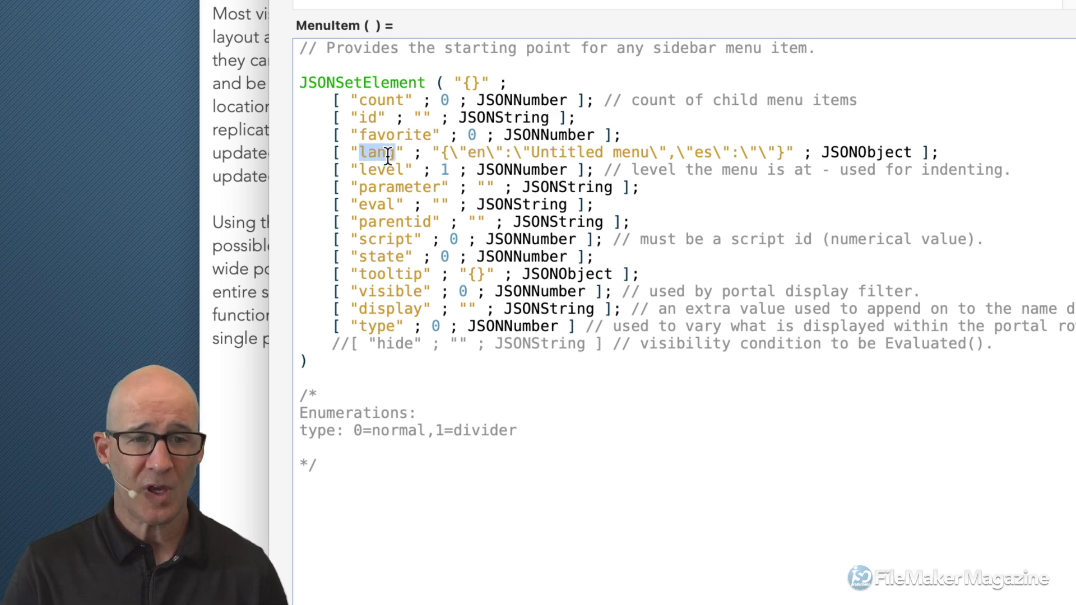
text(name)
double_click(375, 153)
text(d)
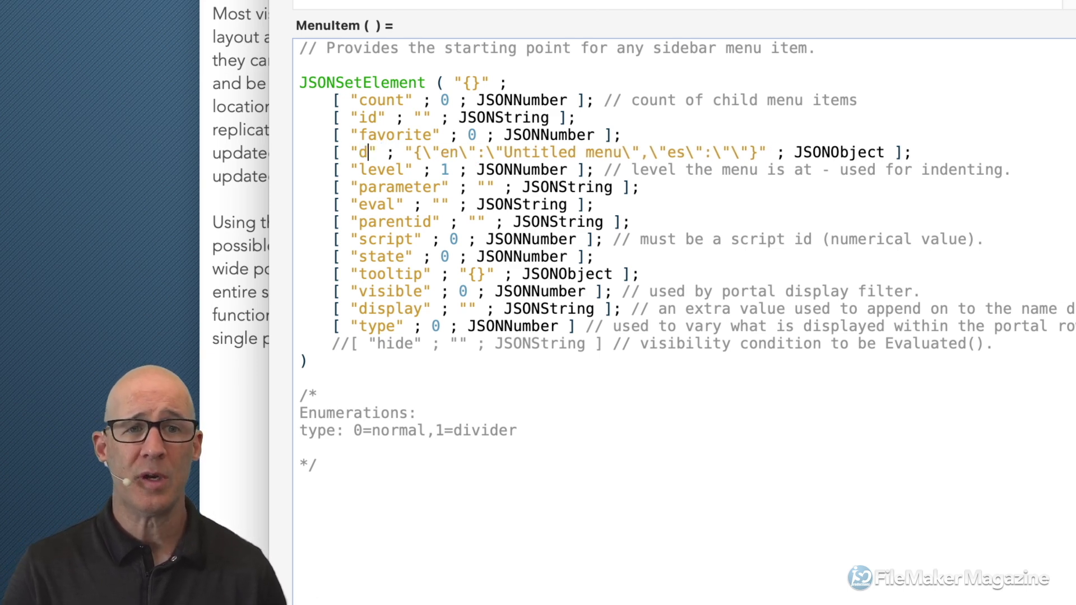
text(isplayName)
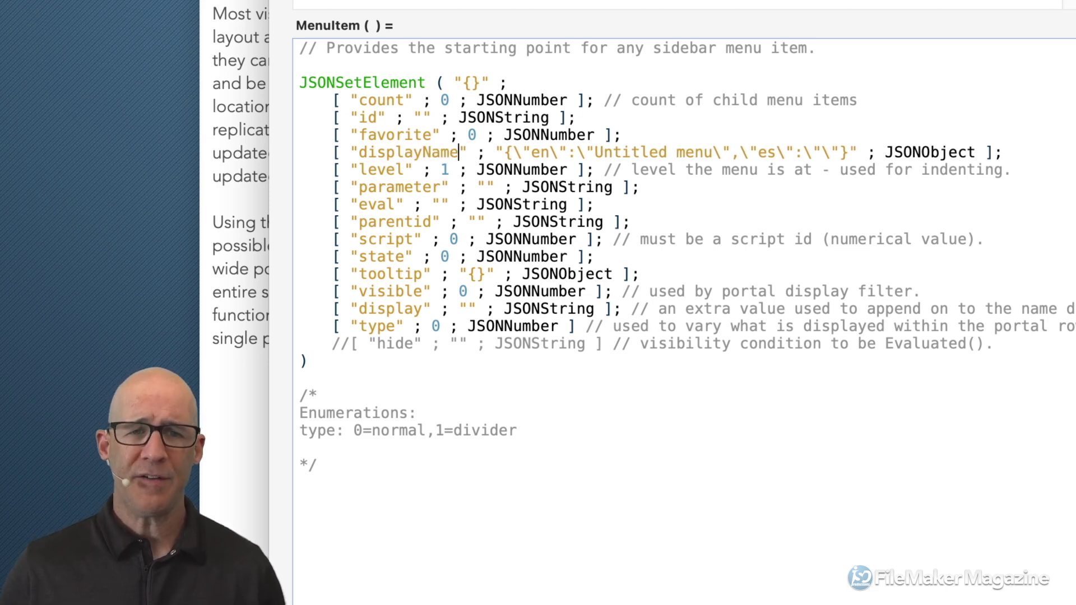
key(alt+shift+Left)
text(n)
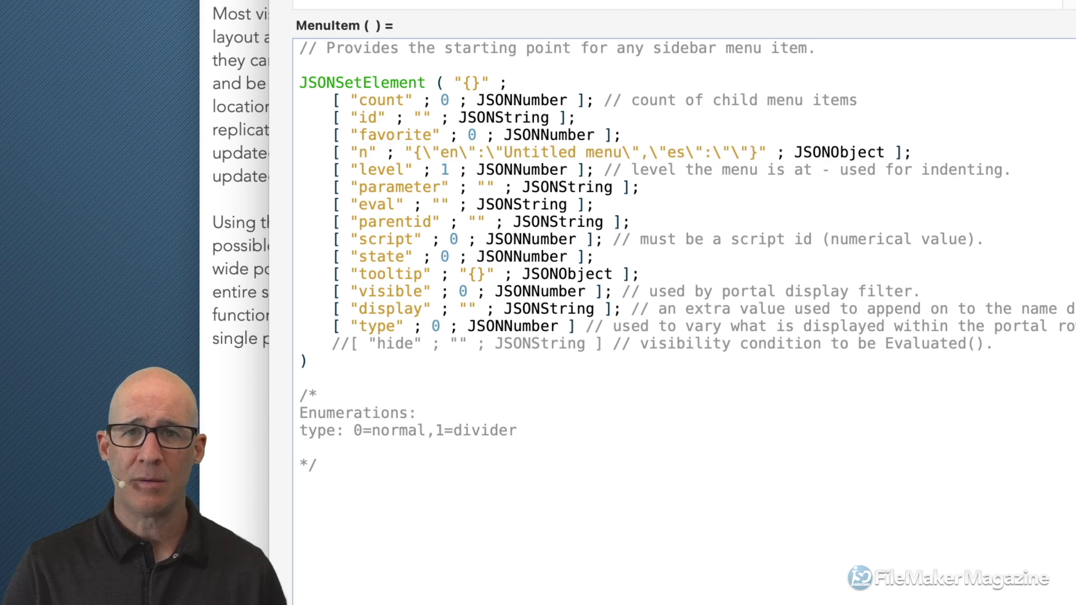
text(ame)
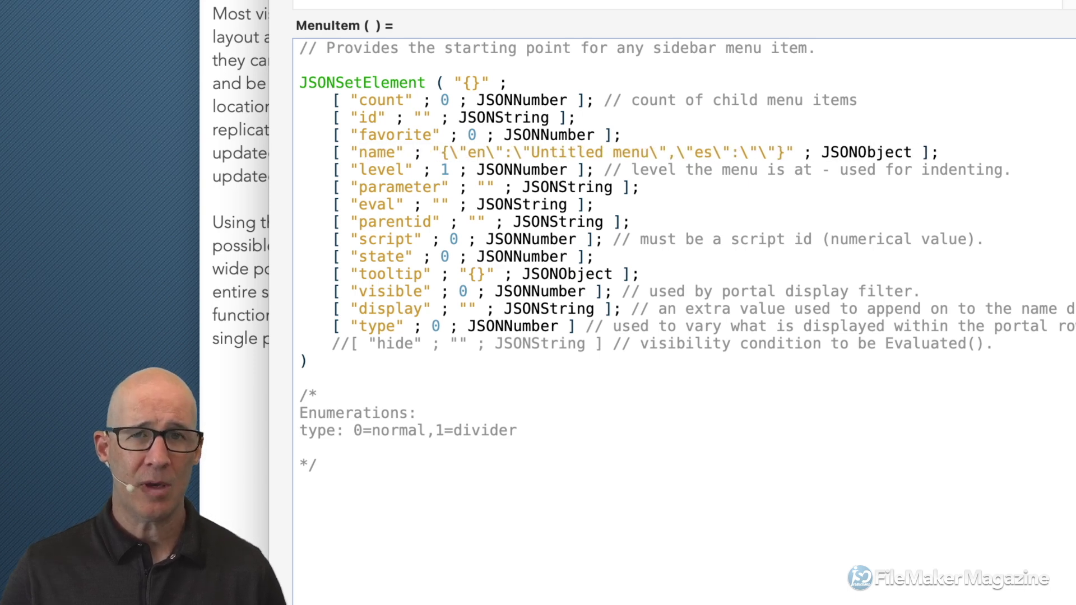
key(alt+shift+Left)
text(display)
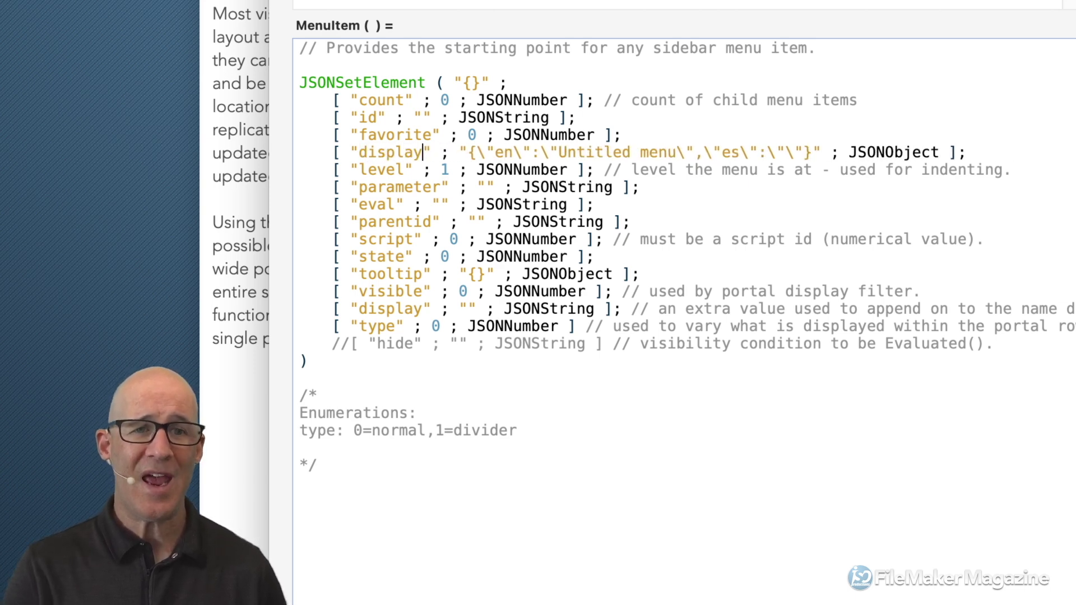
text(Name)
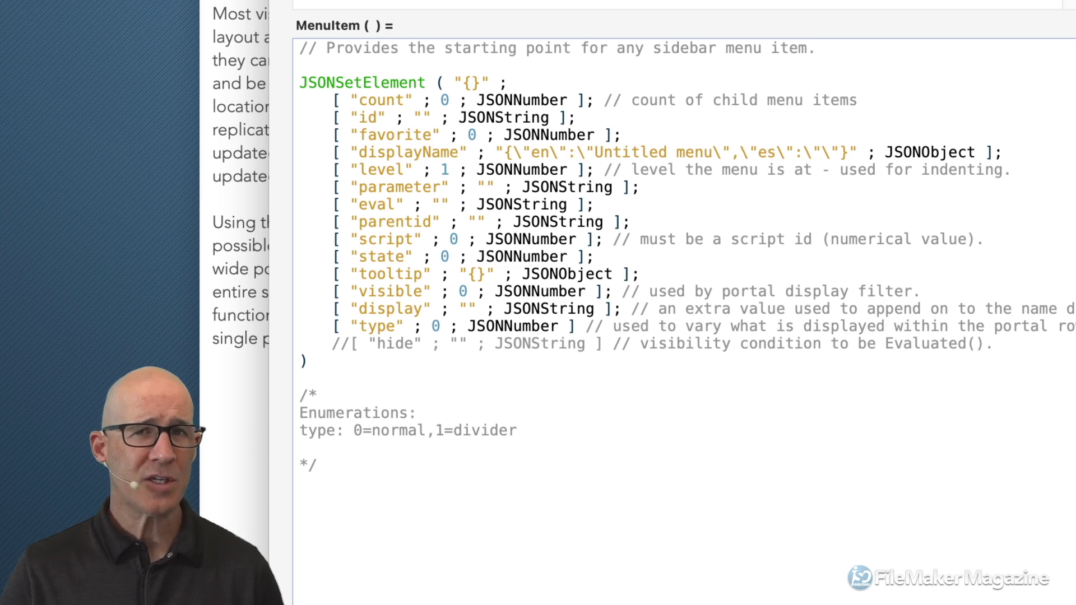
Step: Restore the key's original name, lang, in the MenuItem function
key(alt+shift+Left)
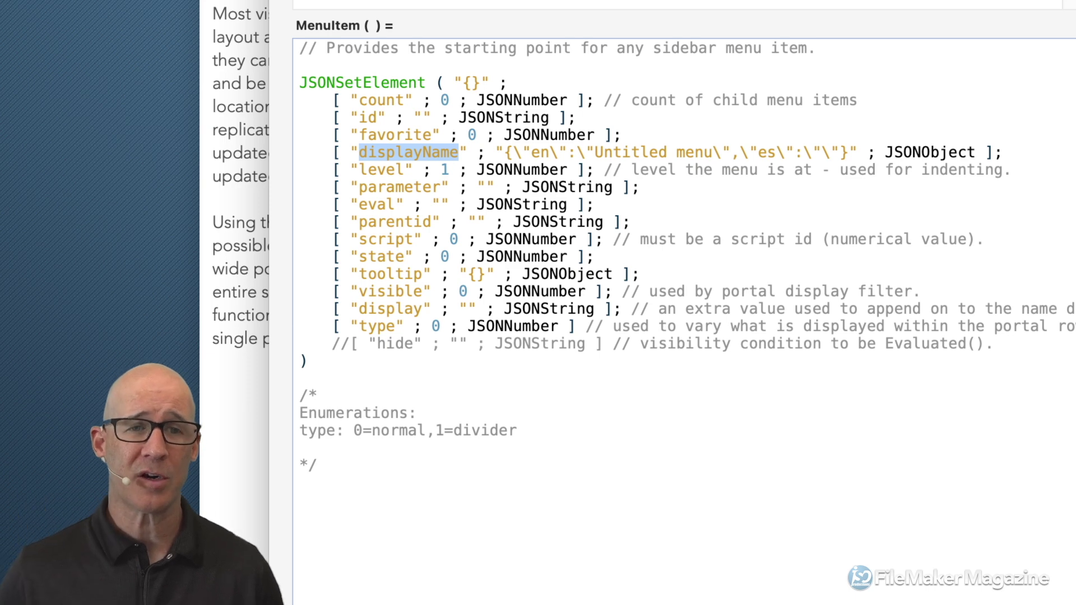
text(n)
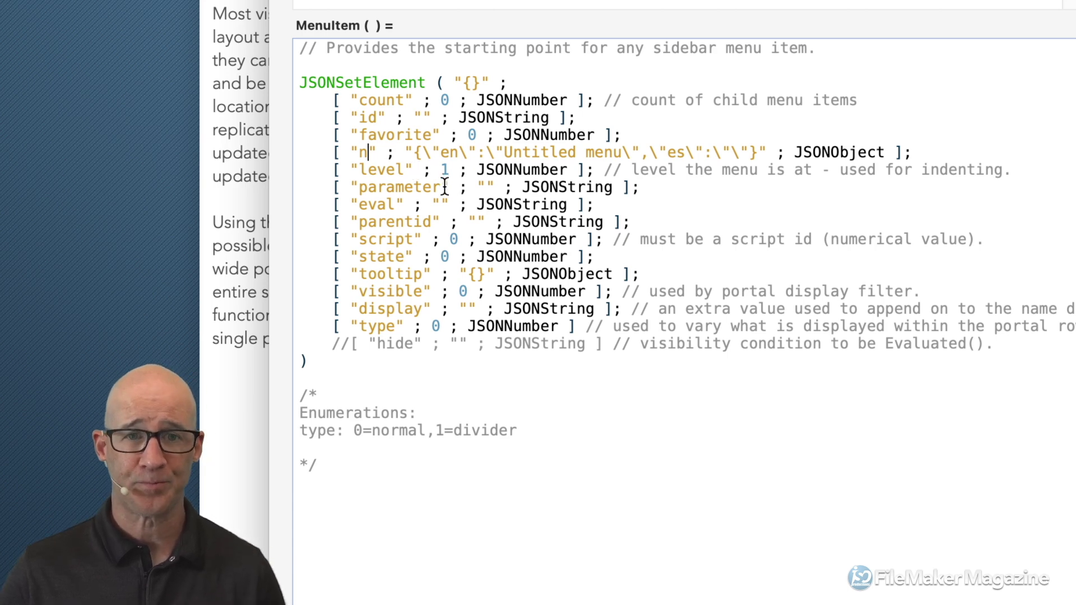
key(BackSpace)
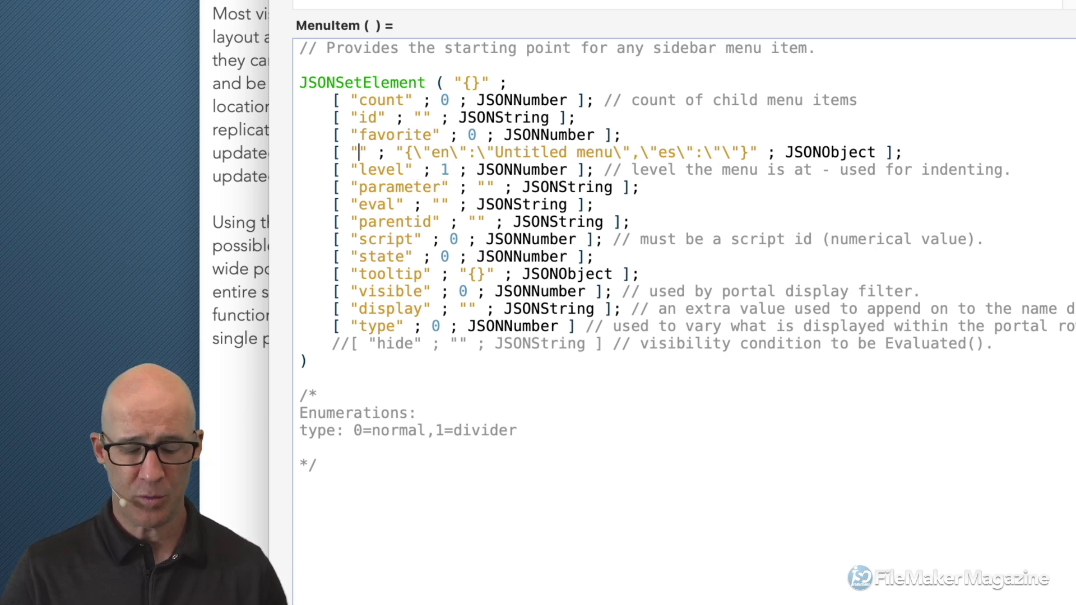
text(lang)
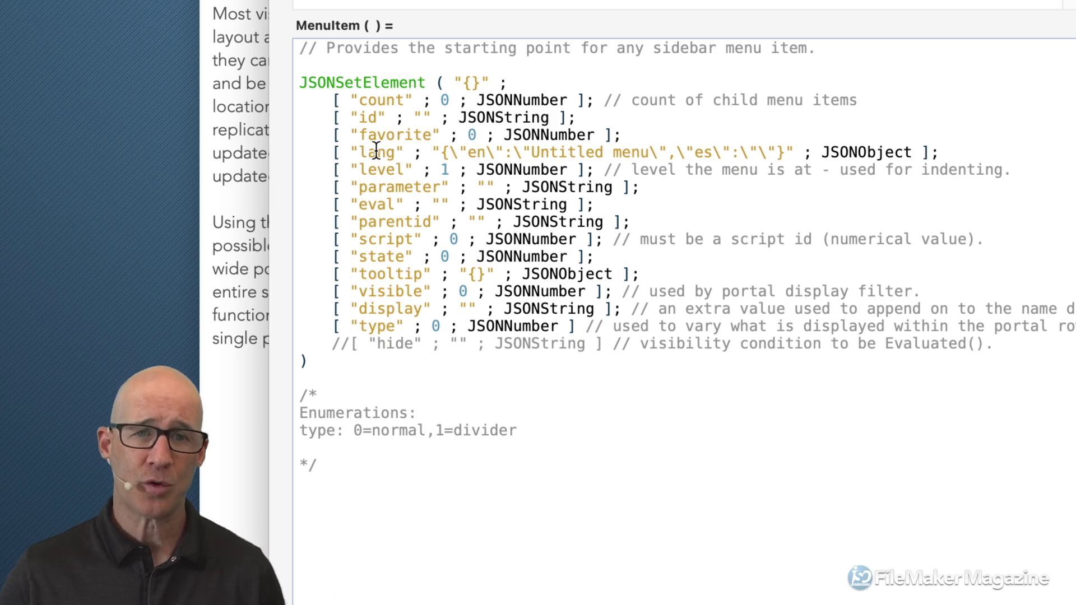
Step: Review the lang key's en entry and Untitled menu default, plus the script and parameter keys in the MenuItem function
double_click(476, 154)
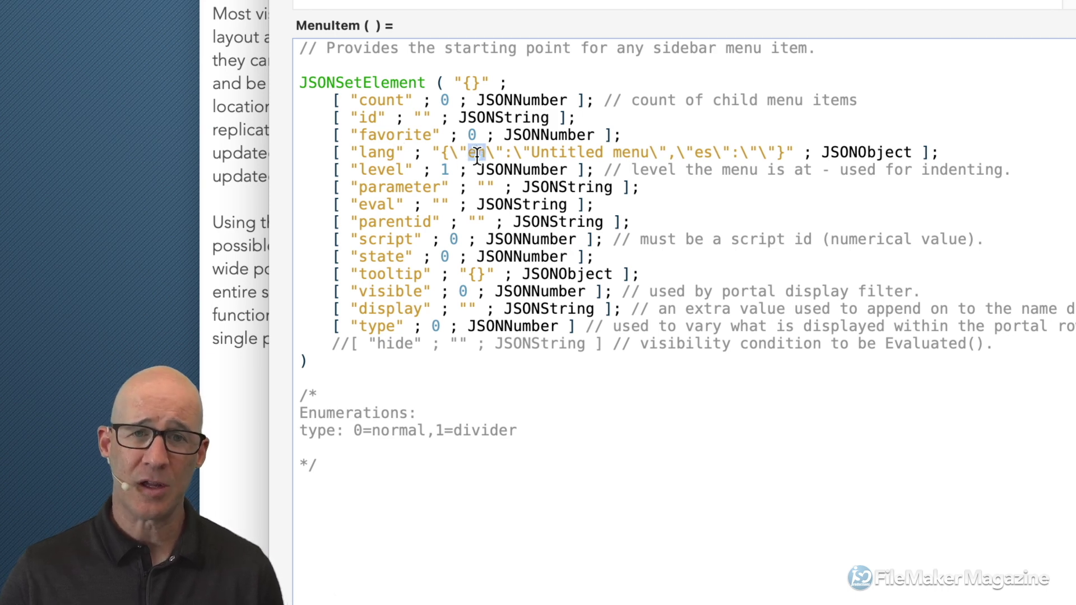
drag(531, 153, 629, 161)
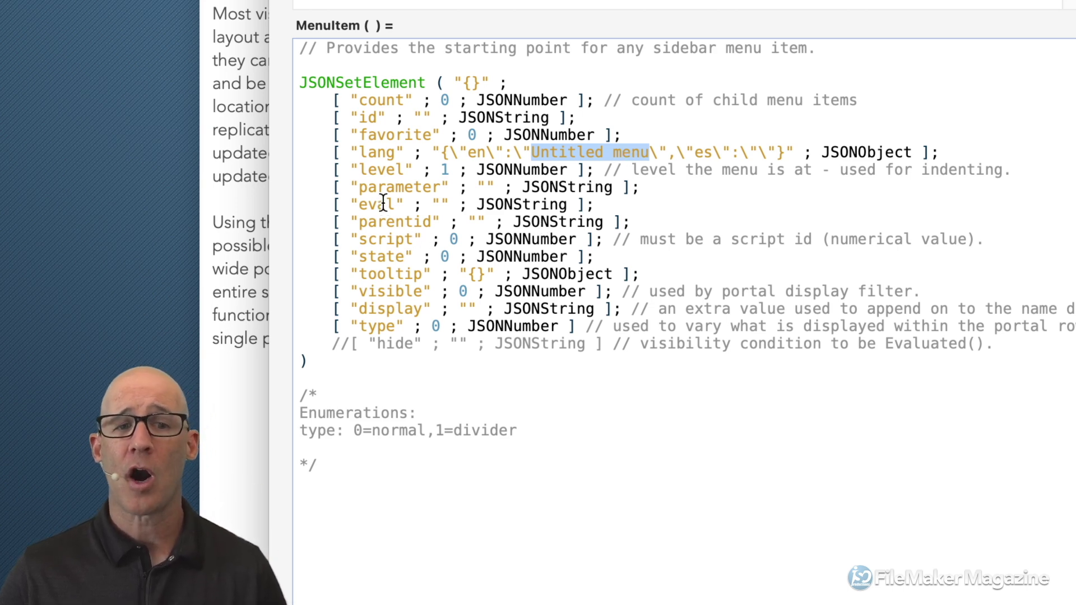
double_click(379, 166)
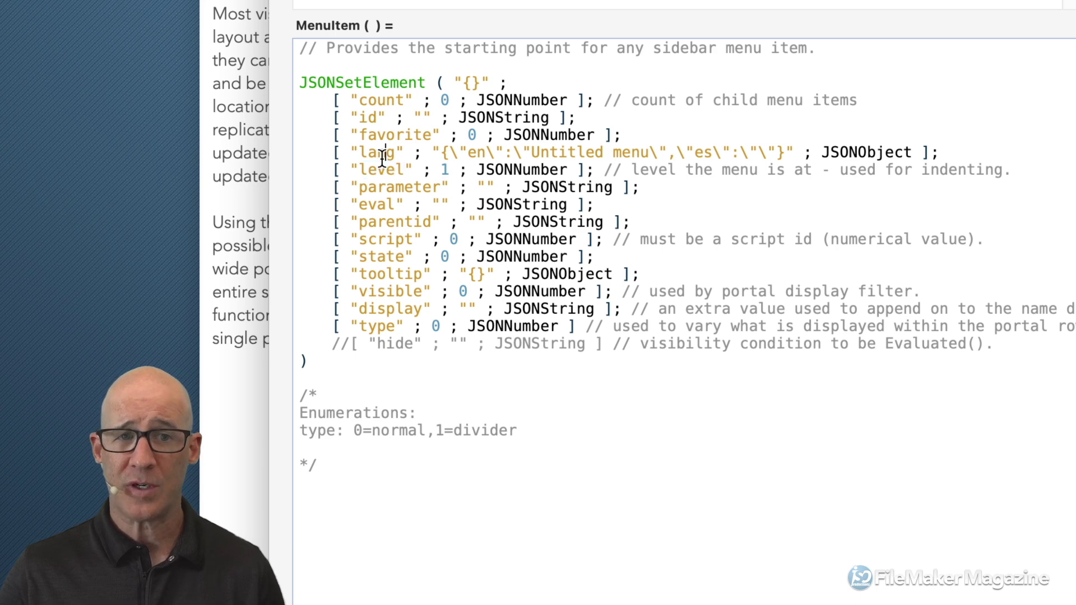
double_click(382, 157)
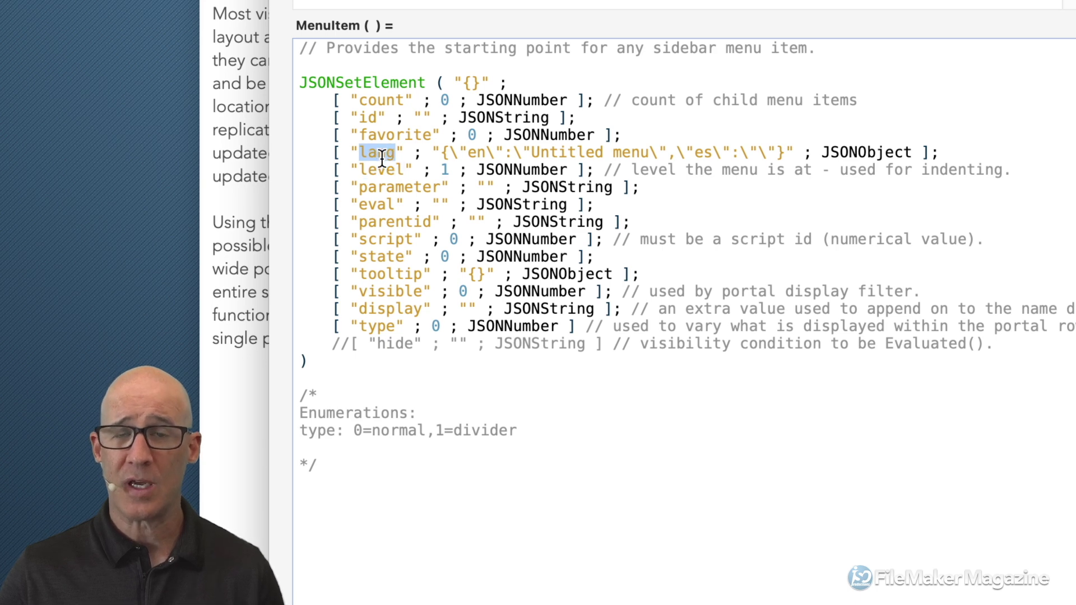
double_click(380, 240)
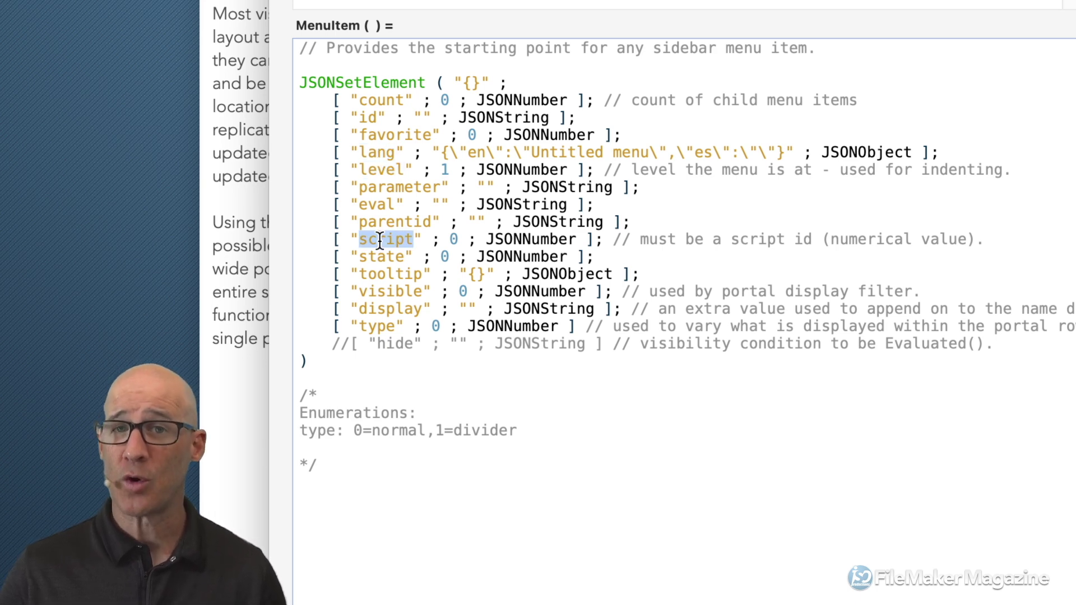
double_click(388, 190)
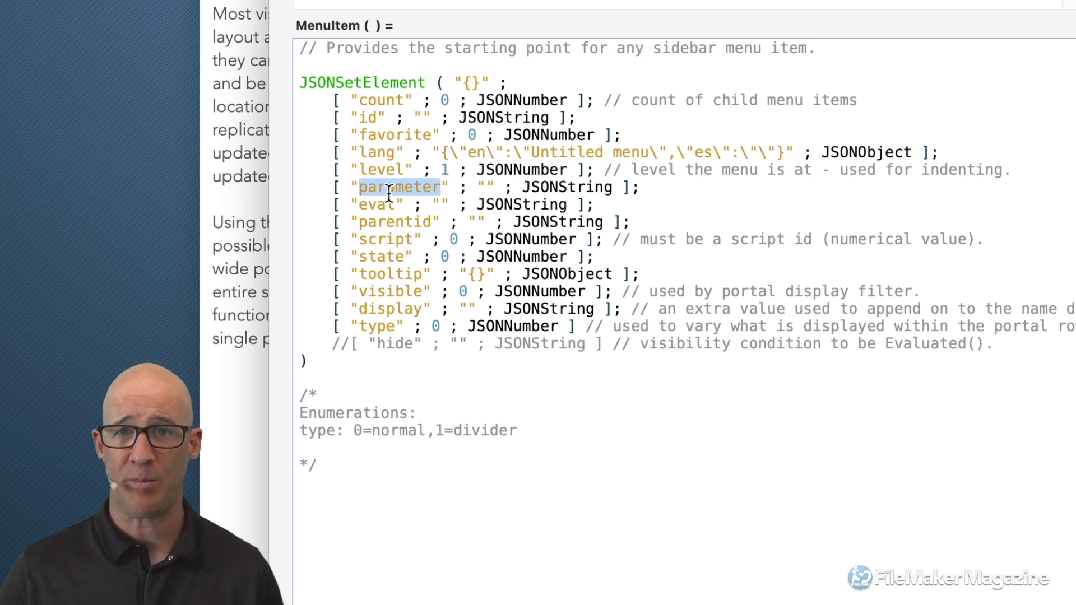
click(485, 188)
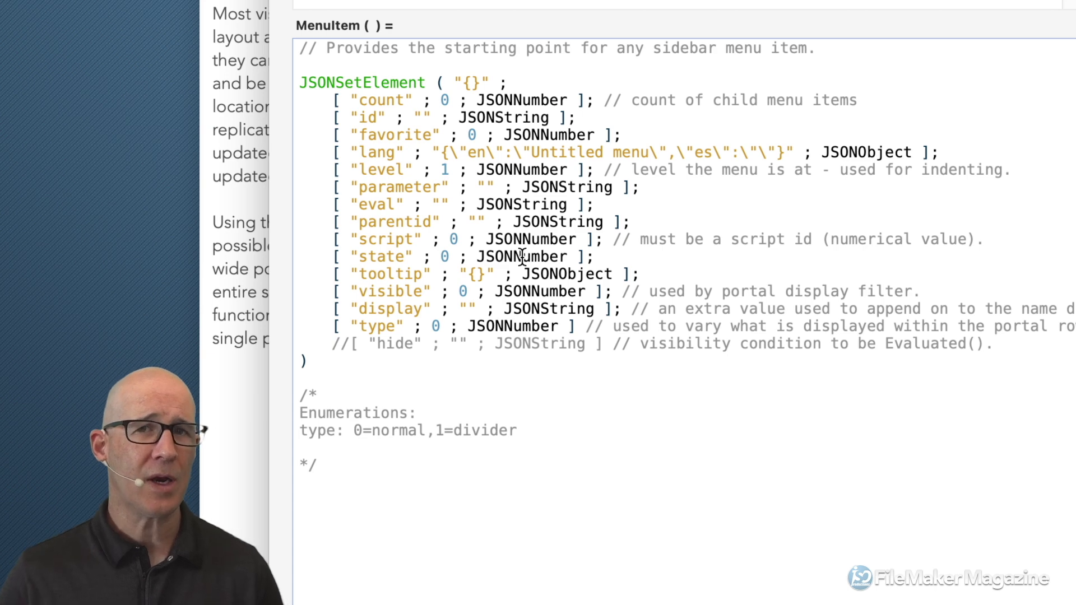
Step: Review the commented-out hide line and the full JSONSetElement call, then close the function and the custom functions list without saving
triple_click(408, 342)
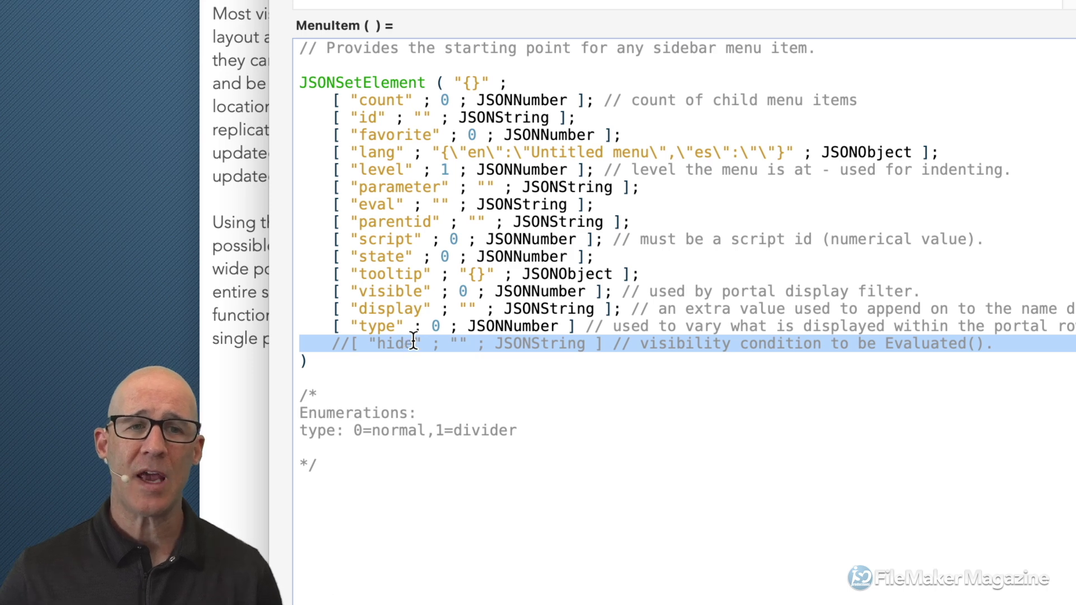
click(450, 363)
drag(451, 364, 301, 84)
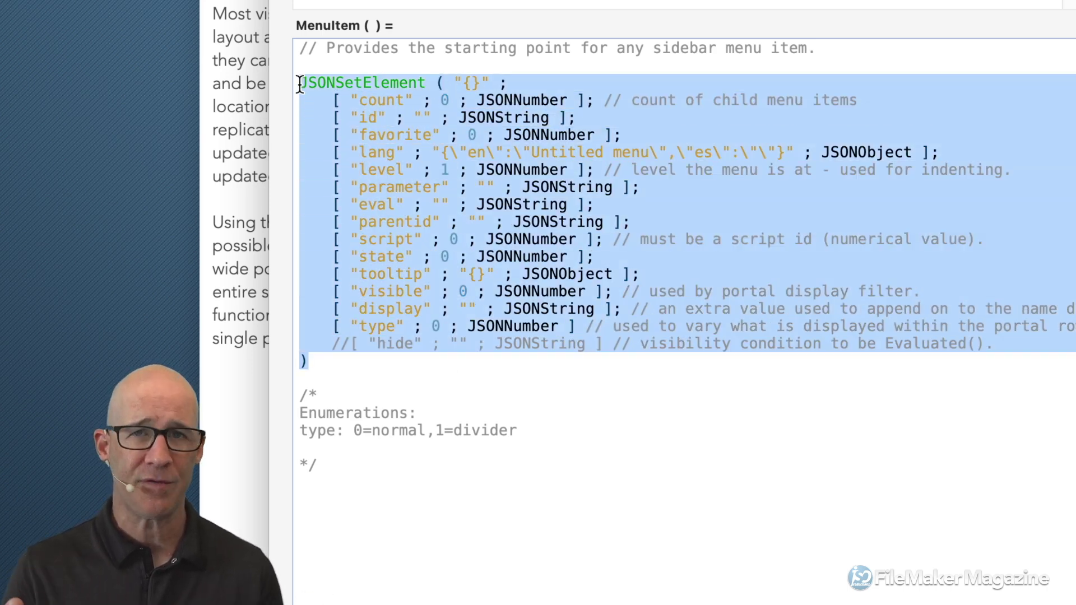
click(385, 291)
drag(454, 287, 287, 273)
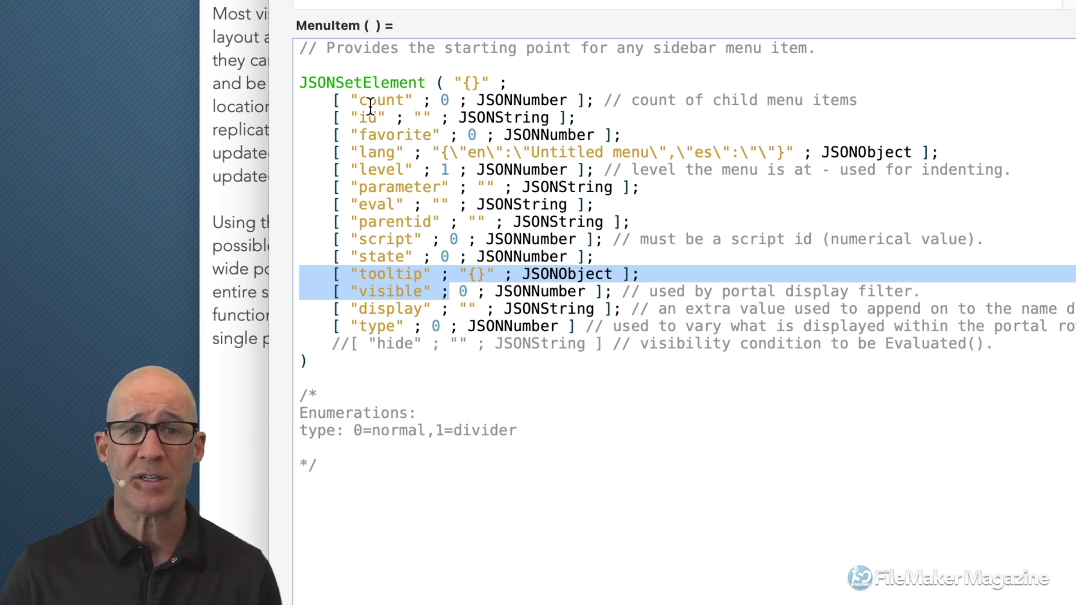
drag(332, 100, 351, 345)
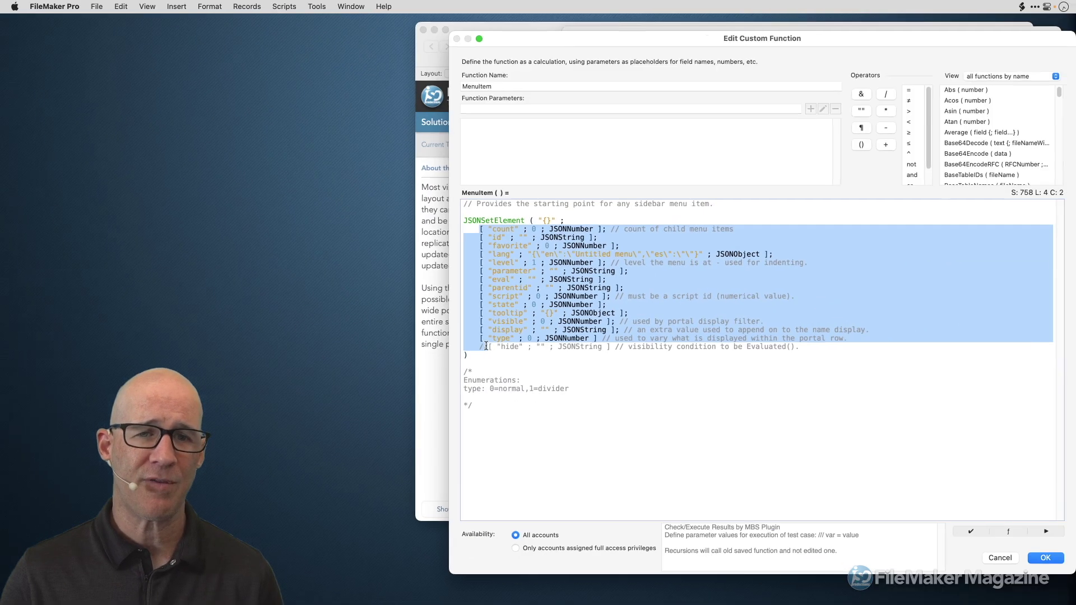
click(994, 558)
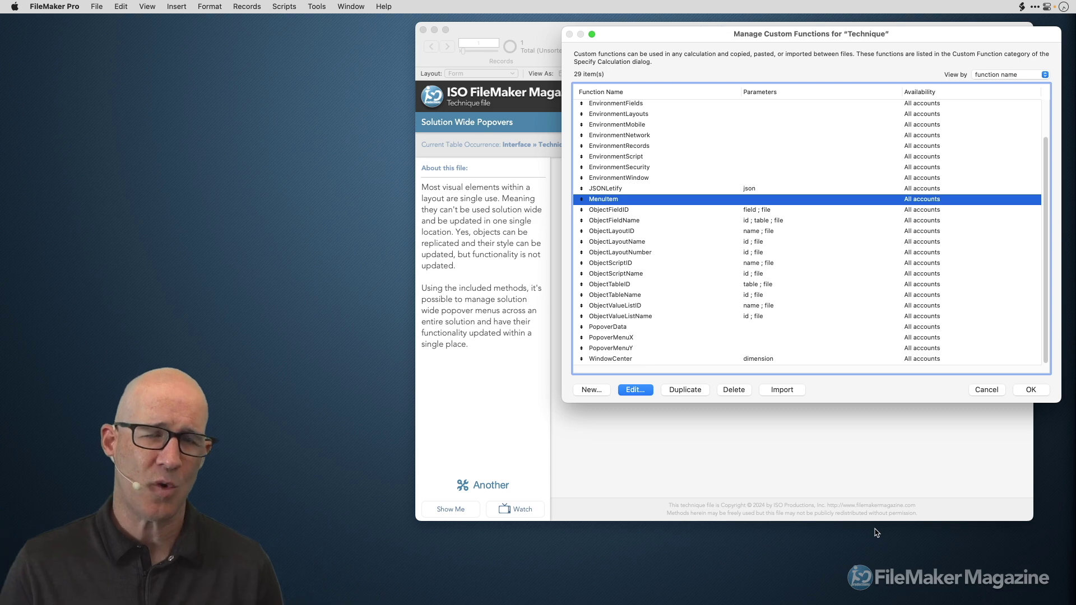
key(Escape)
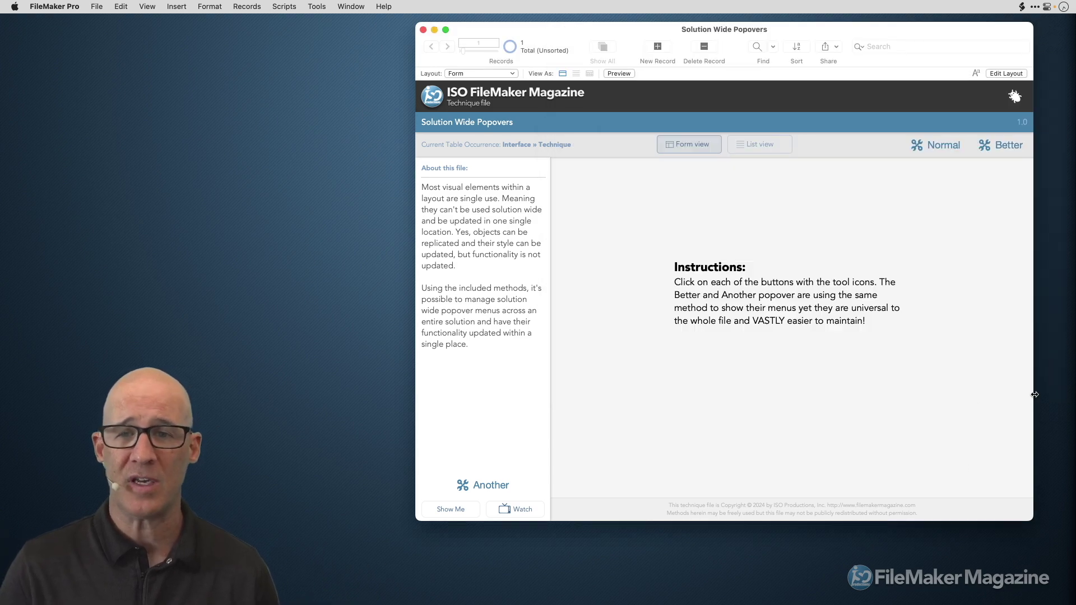
Step: Open the Data Viewer, evaluate MenuItem in a new watch expression and highlight its JSON result
key(super+shift+d)
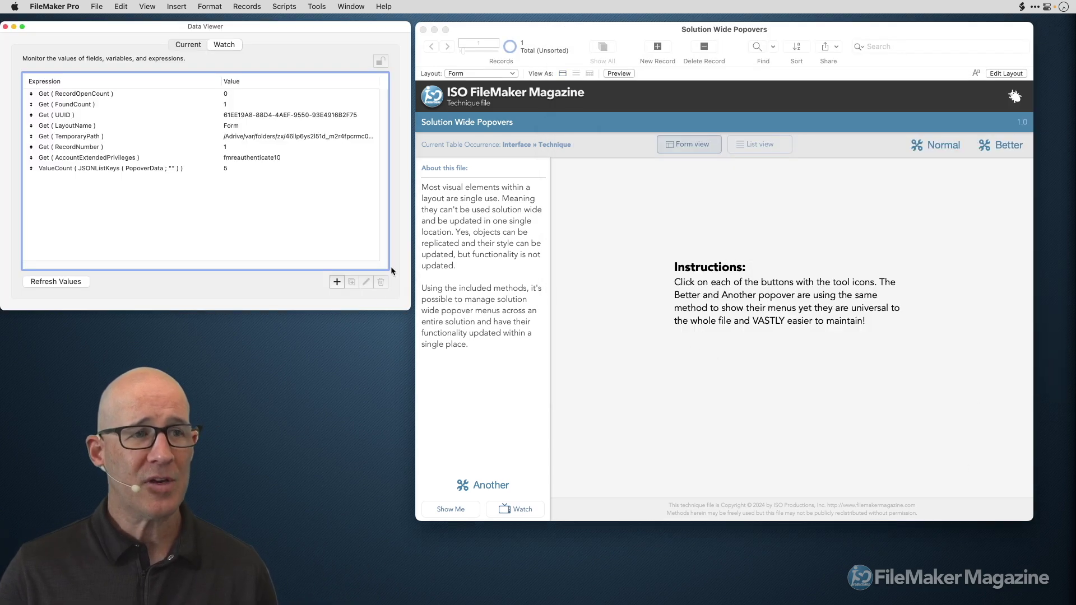
click(336, 283)
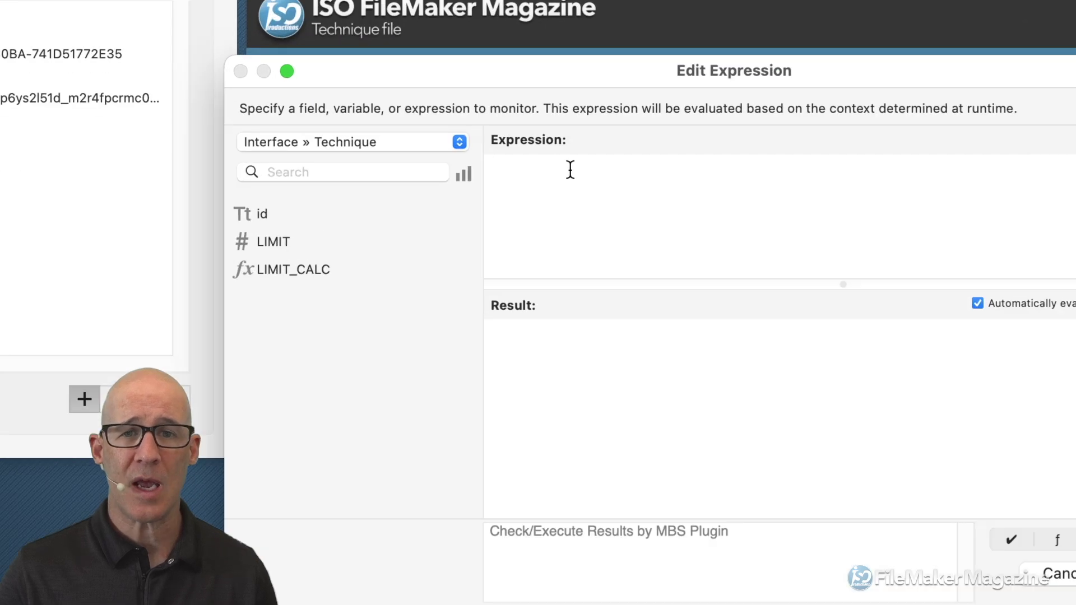
text(menu)
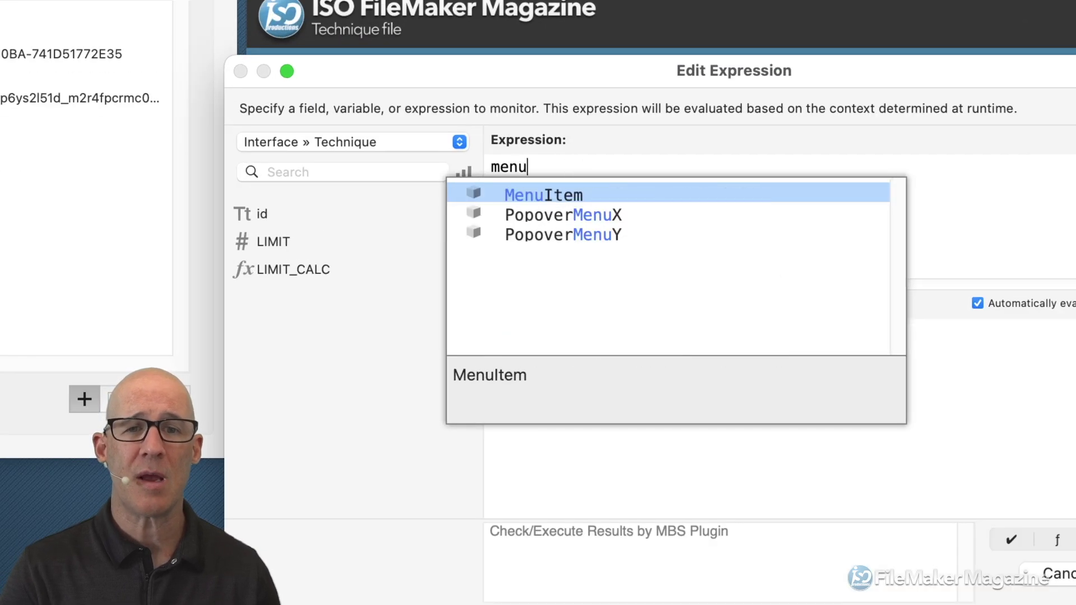
key(Return)
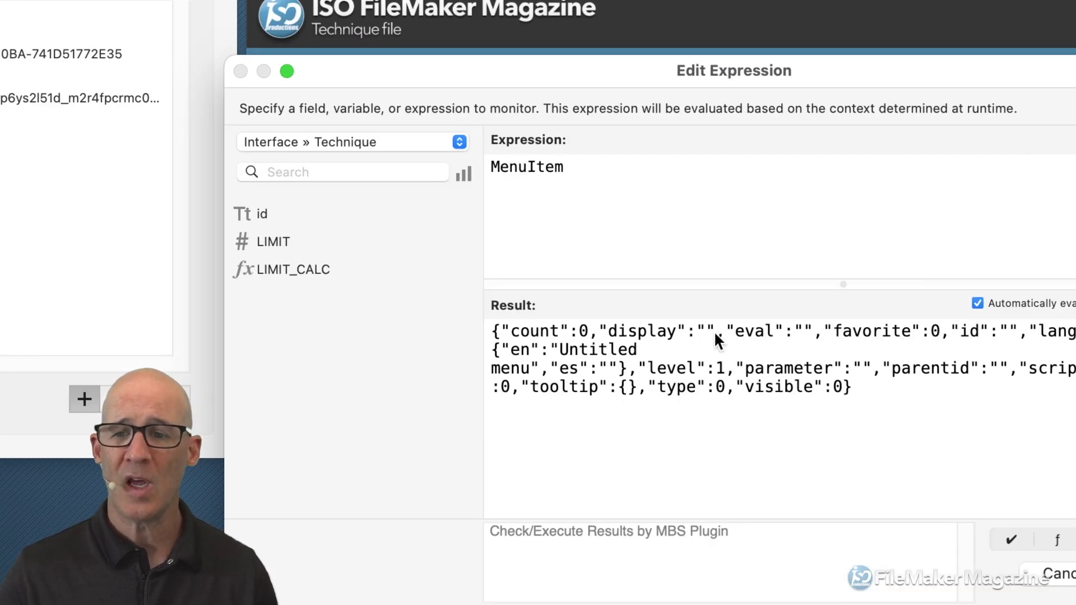
drag(870, 392, 566, 328)
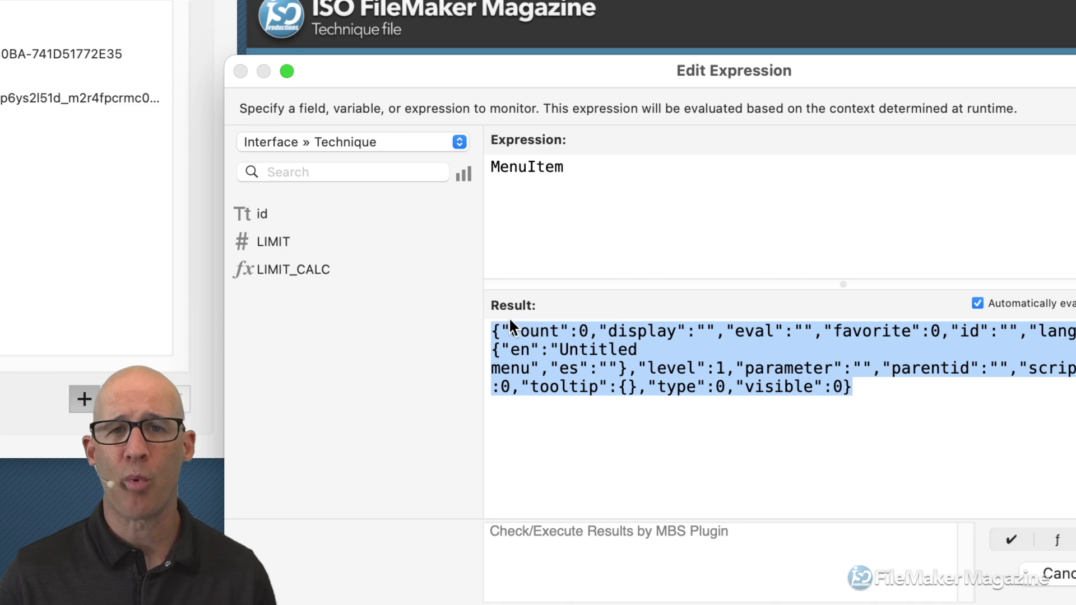
Step: Replace the MenuItem watch expression with a JSONSetElement function call
double_click(540, 168)
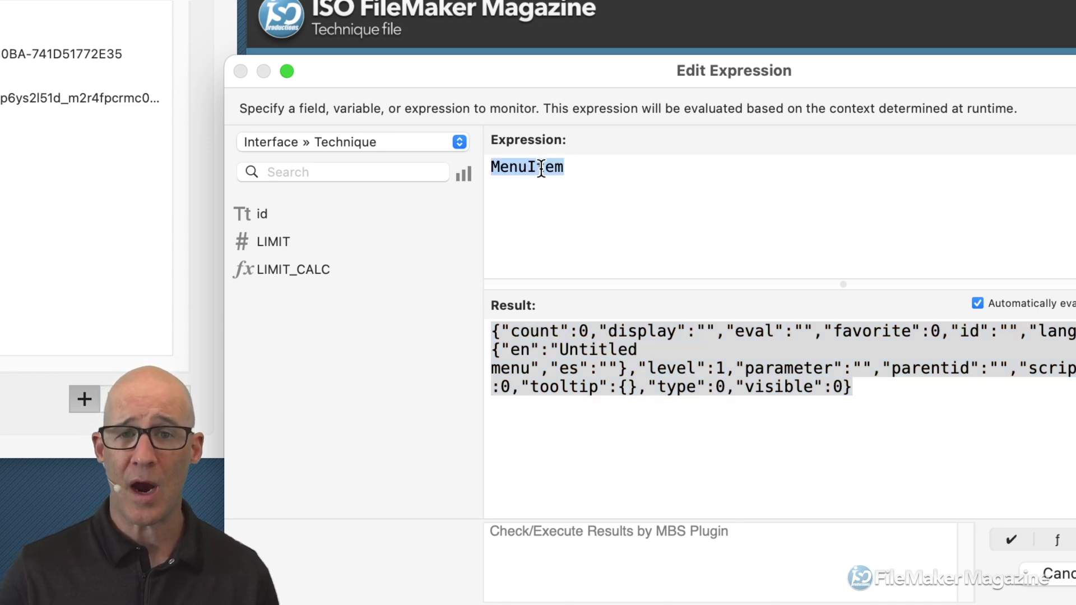
key(BackSpace)
text(json)
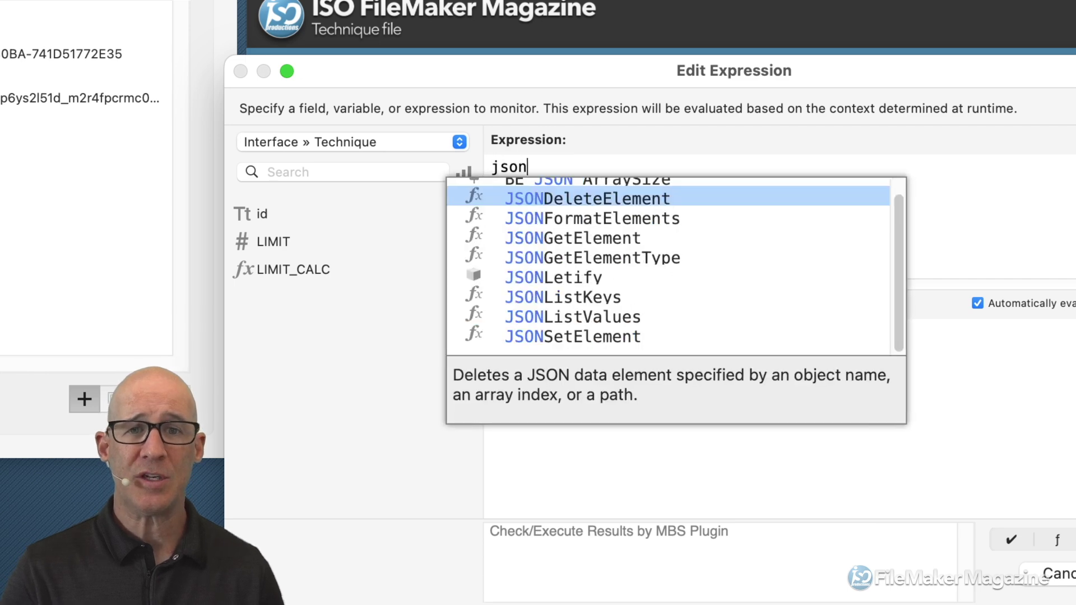
text(set)
key(Return)
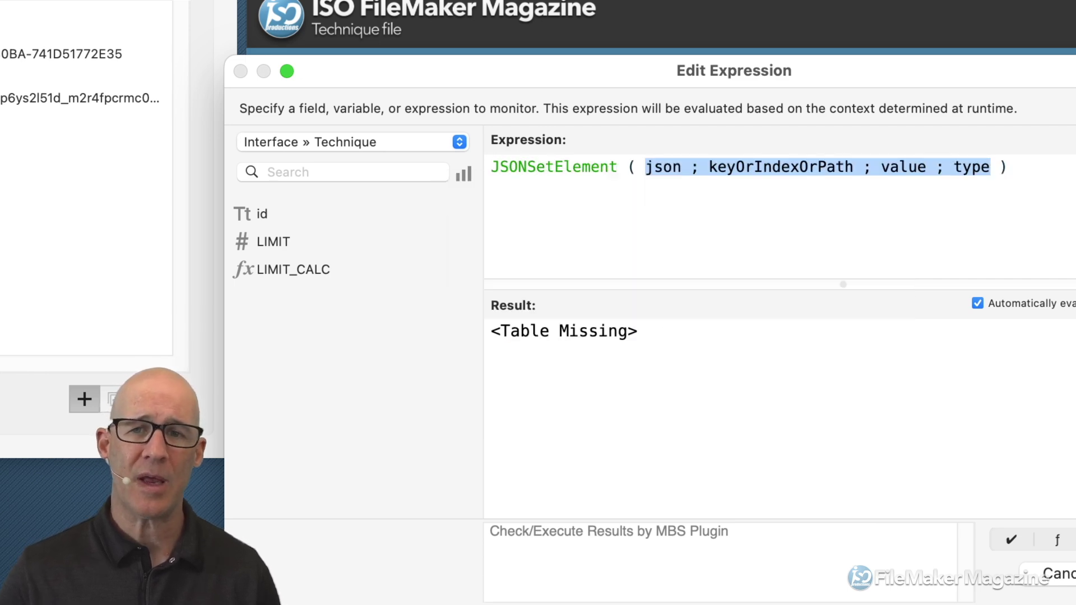
Step: Try an empty object "{}" as the json argument of JSONSetElement, and replace it with the MenuItem function
double_click(663, 167)
text("{}")
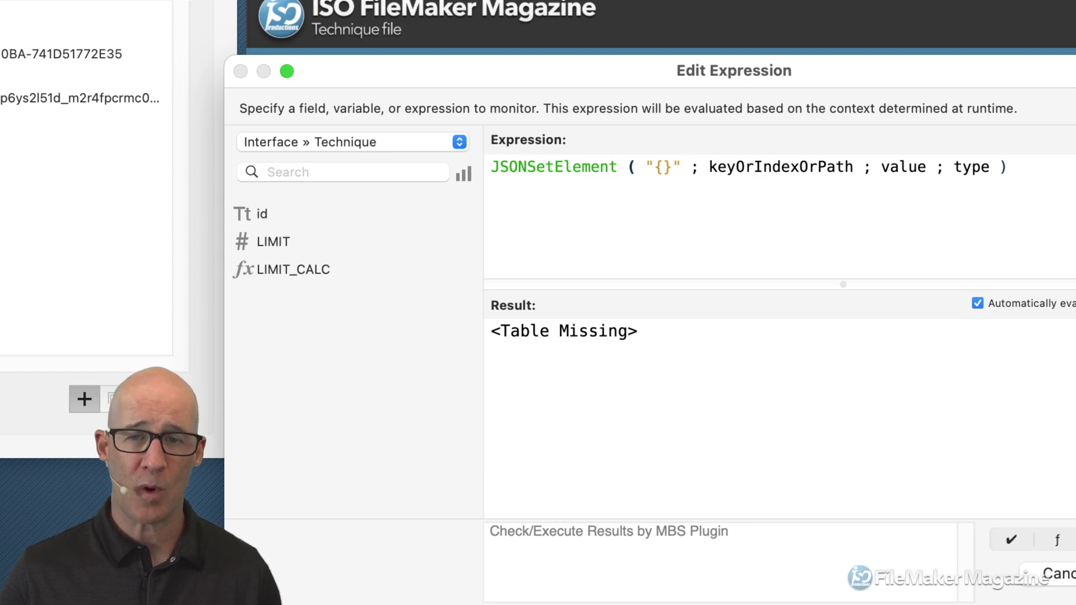
key(shift+Up)
key(Right)
key(shift+Left)
key(shift+Left)
key(shift+Left)
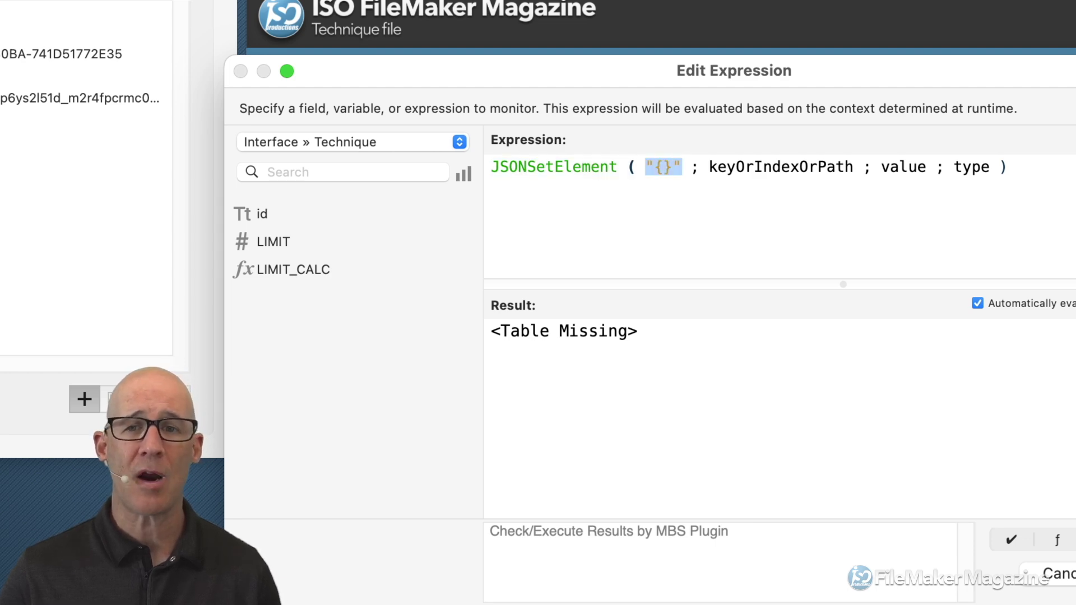
text(menu)
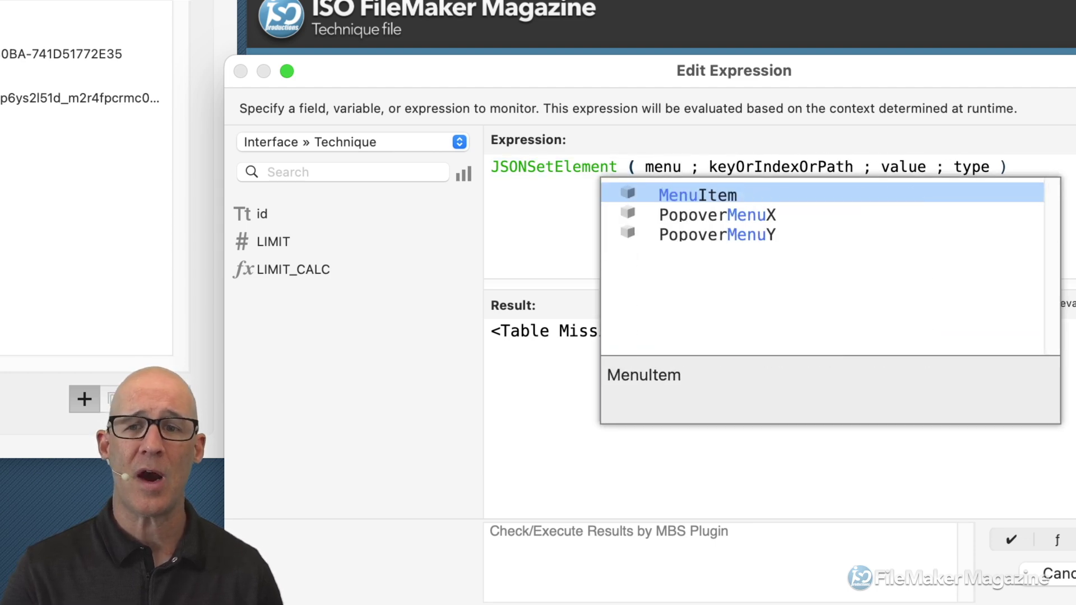
key(Return)
Step: Complete the JSONSetElement call with key "script", value 15 and type jsonnumber, and reposition the expression window to reveal the full result
double_click(813, 166)
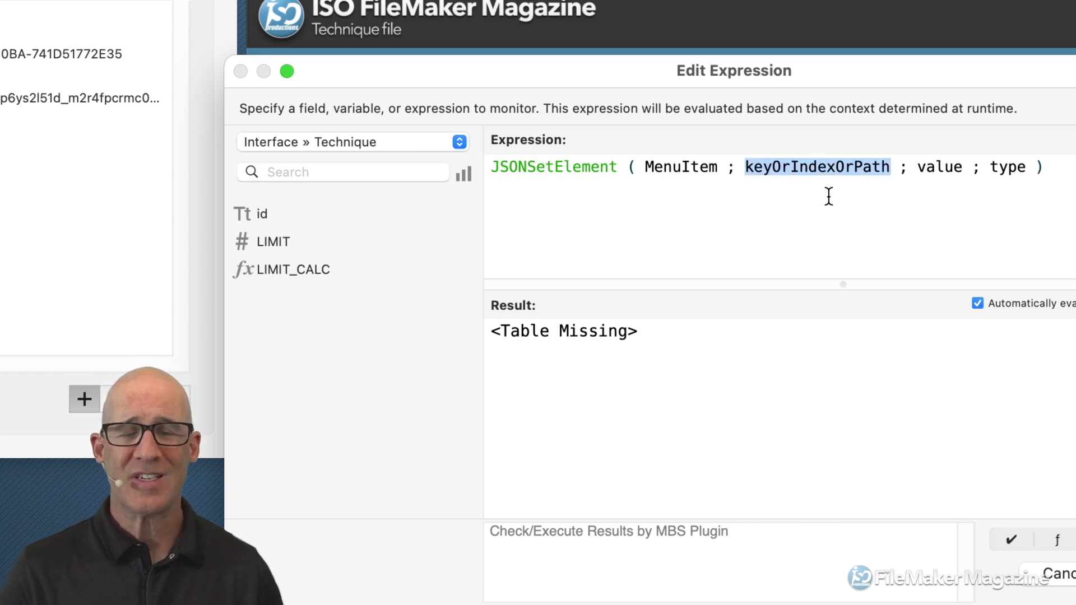
text("script")
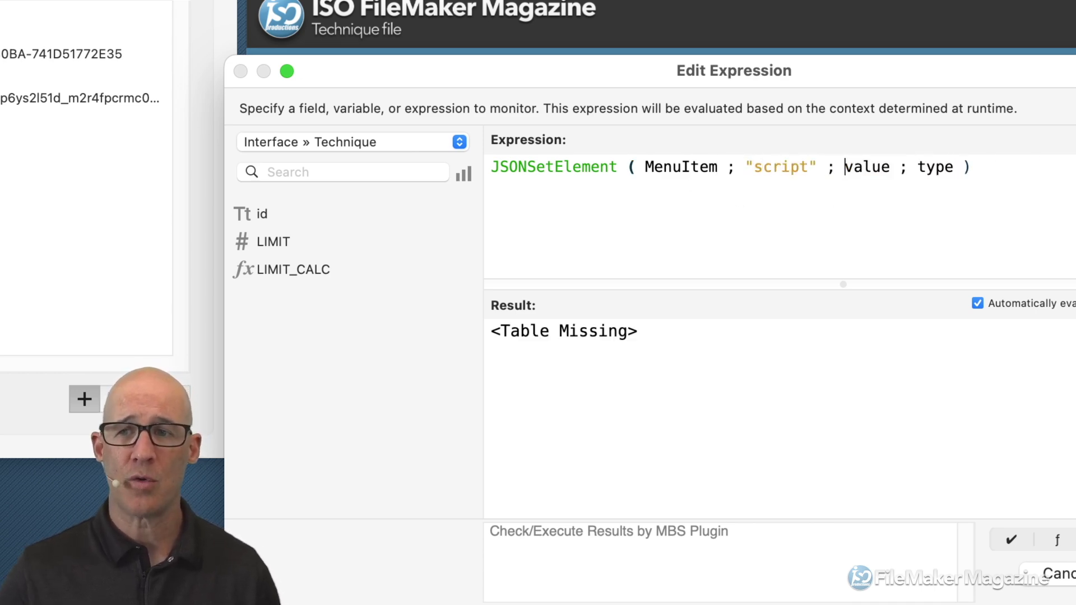
double_click(868, 167)
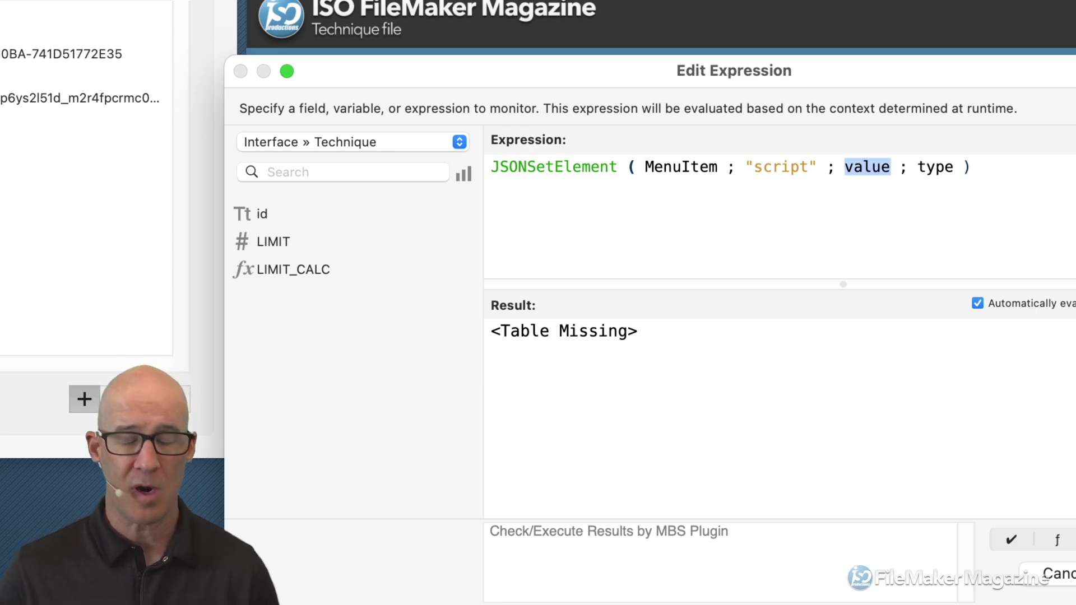
text(15)
double_click(908, 167)
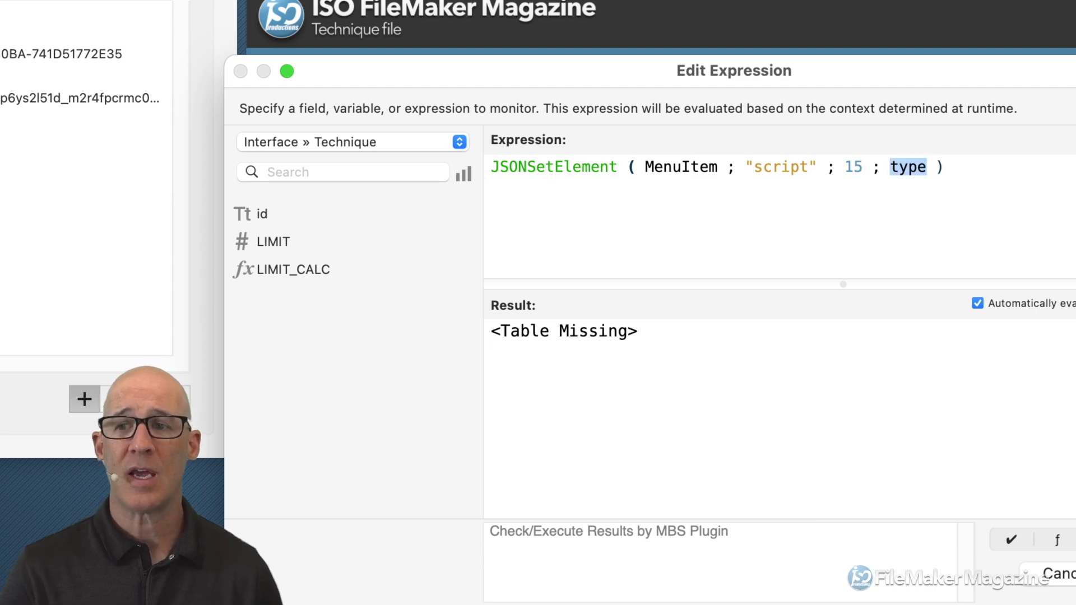
text(jsonnumber)
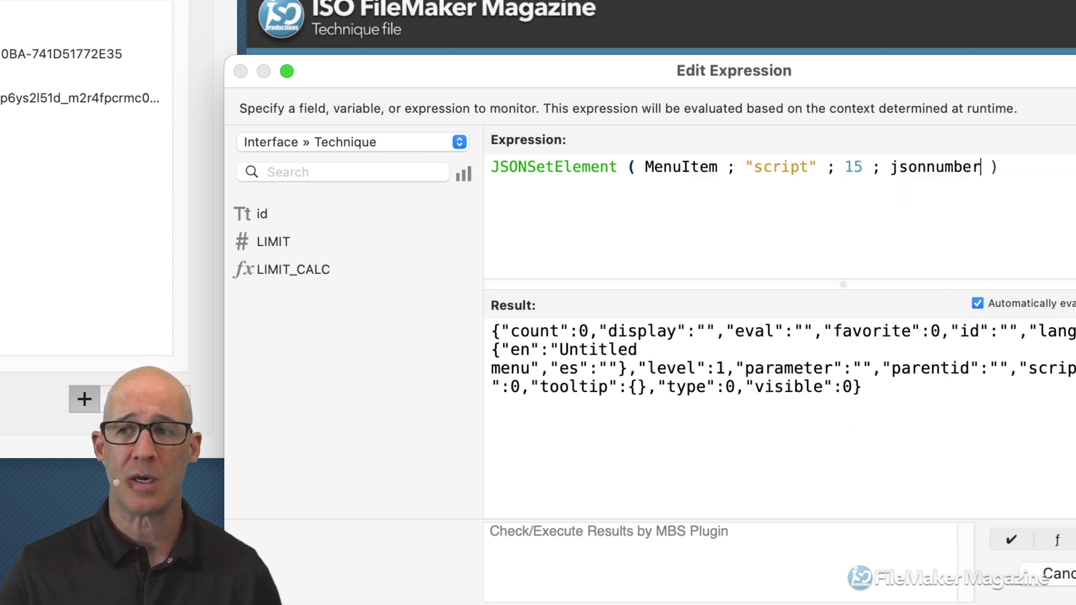
drag(780, 69, 650, 69)
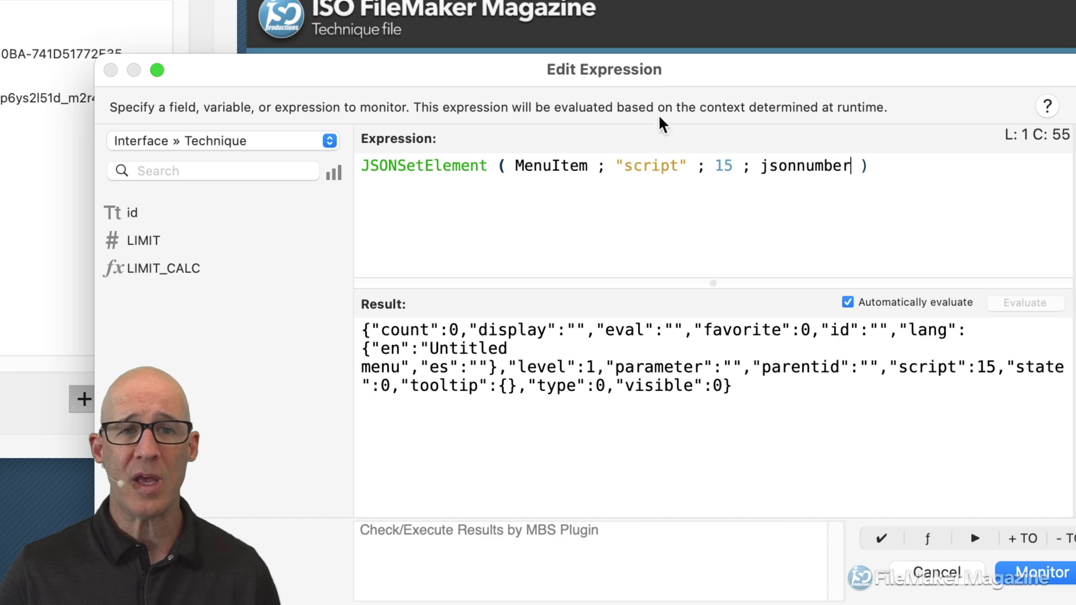
Step: Copy the whole JSONSetElement expression and replace it with a JSONFormatElements function
key(super+a)
key(super+c)
key(BackSpace)
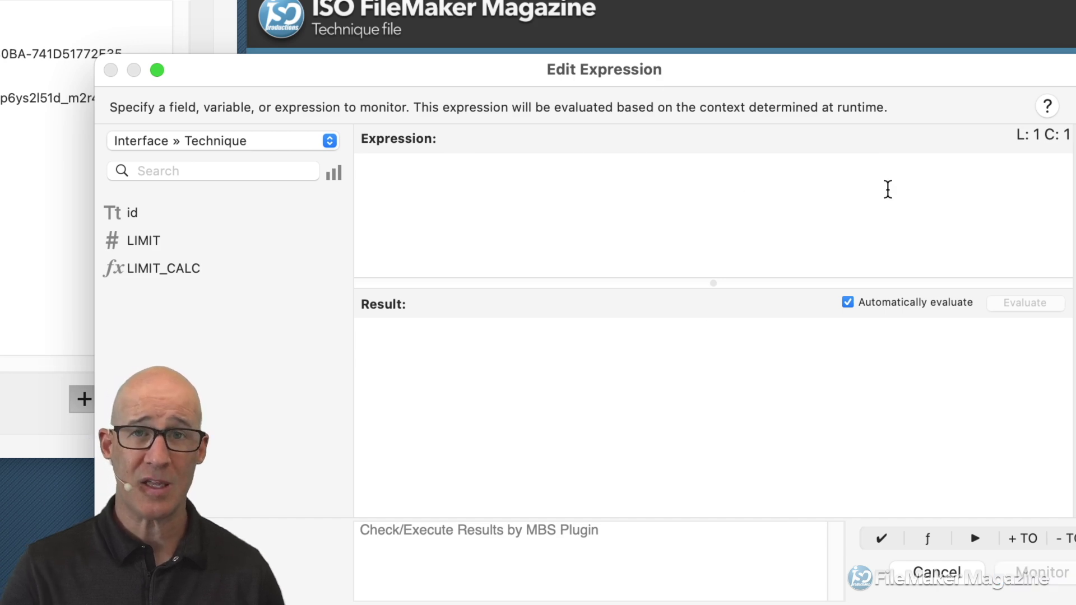
text(jsonfrom)
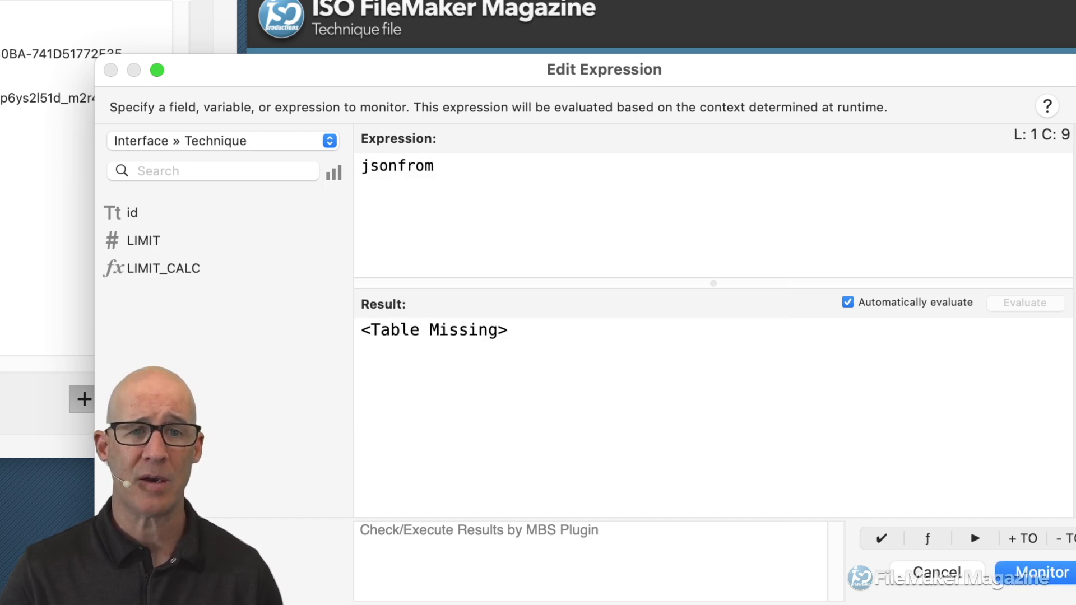
key(BackSpace)
key(BackSpace)
key(BackSpace)
key(Return)
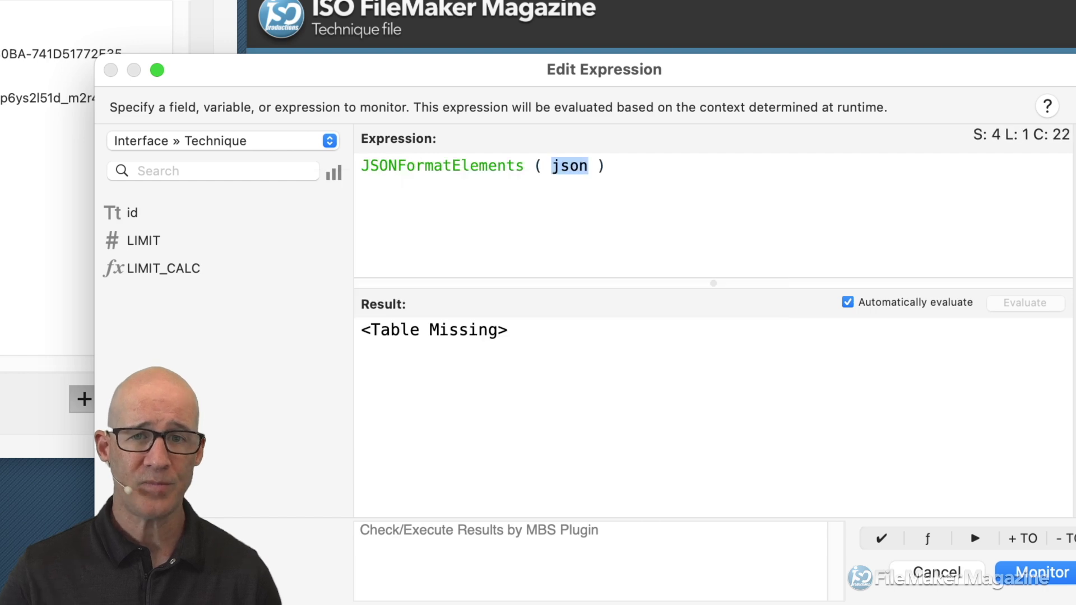
Step: Clear the JSONFormatElements argument and paste the copied JSONSetElement call on its own line between the parentheses
key(BackSpace)
key(BackSpace)
key(Delete)
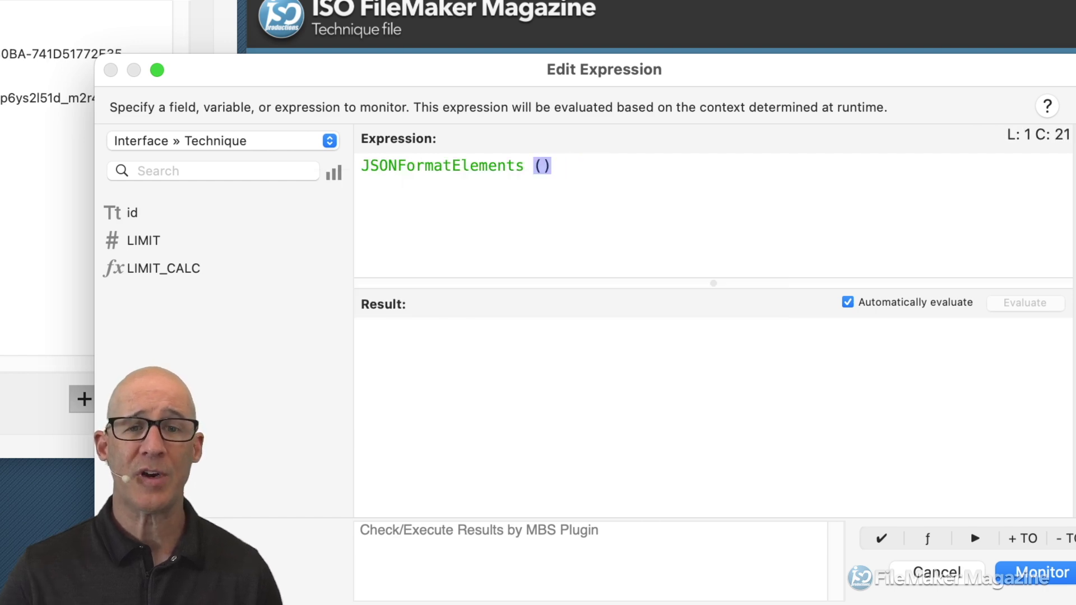
key(Return)
key(Return)
key(Up)
key(super+v)
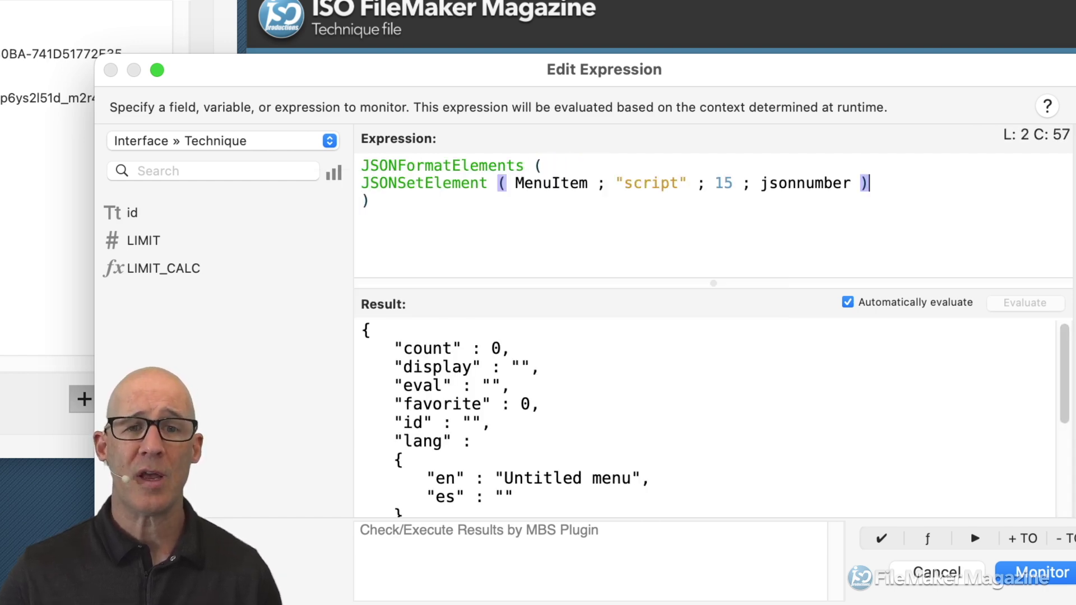
Step: Comment out the JSONFormatElements line and its closing parenthesis with // to compare the unformatted JSON
key(Up)
key(super+Left)
text(//)
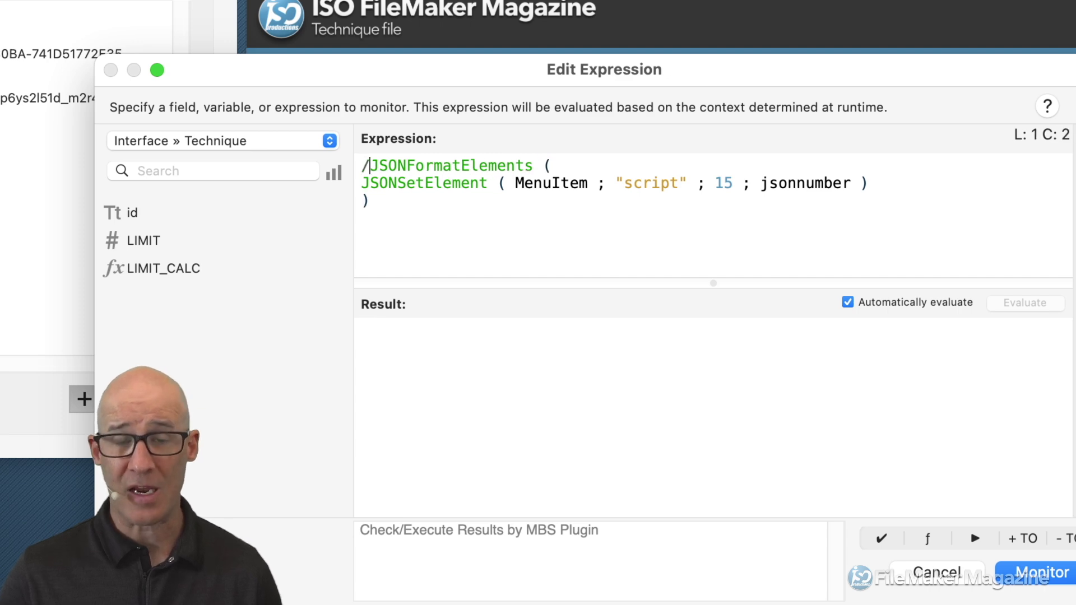
key(Down)
key(Down)
key(Left)
text(//)
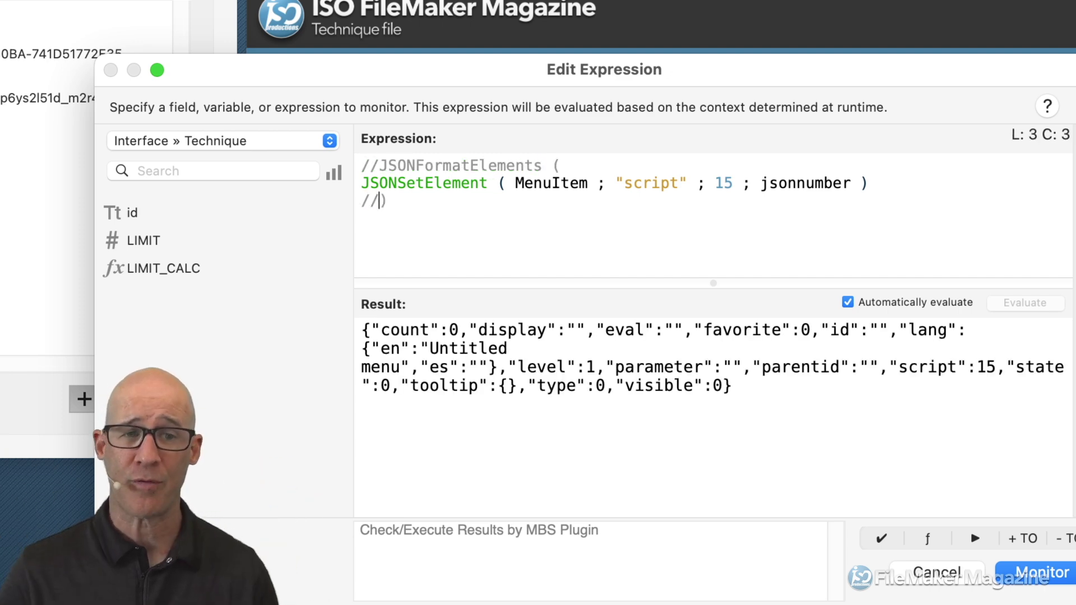
Step: Remove the // comment marks from the JSONFormatElements line and its closing parenthesis
key(BackSpace)
key(BackSpace)
key(Up)
key(Up)
key(Delete)
key(Delete)
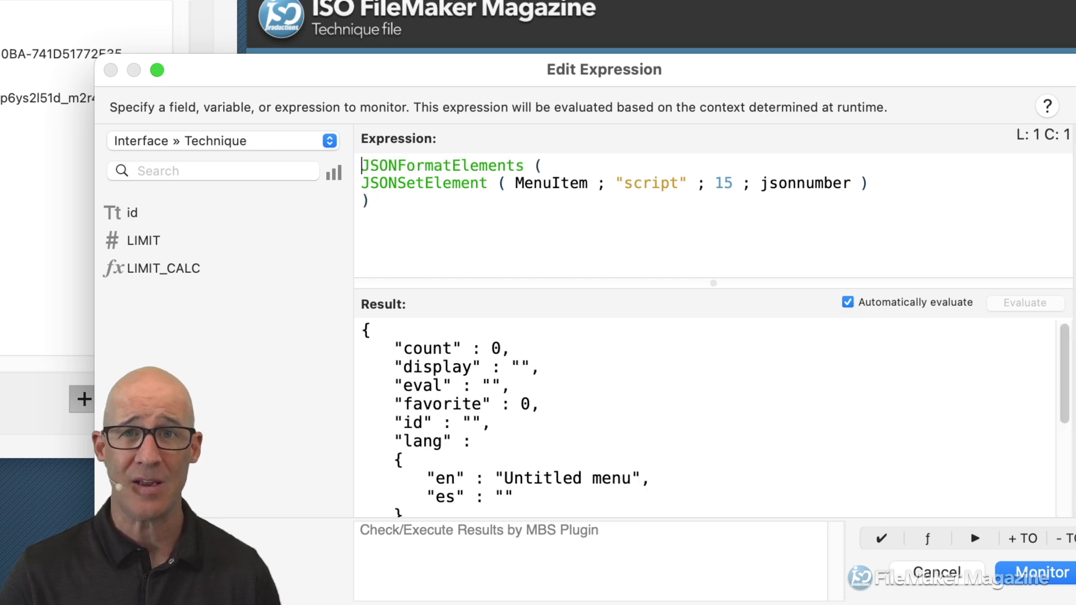
Step: Check the script key in the formatted JSON result and add the expression to the monitored watch list
scroll(652, 377, down, 3)
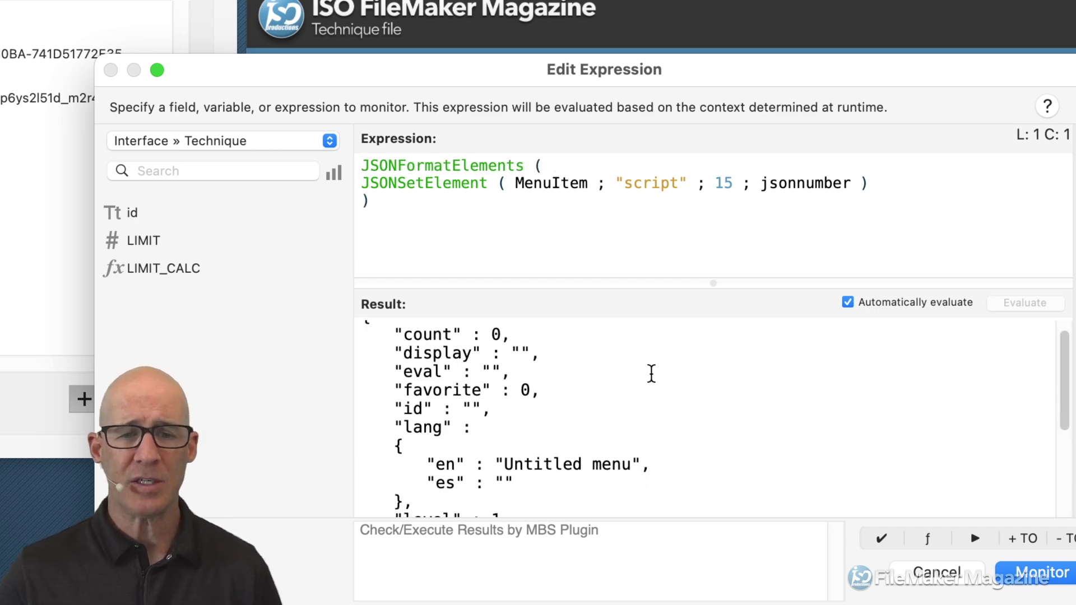
scroll(650, 377, down, 5)
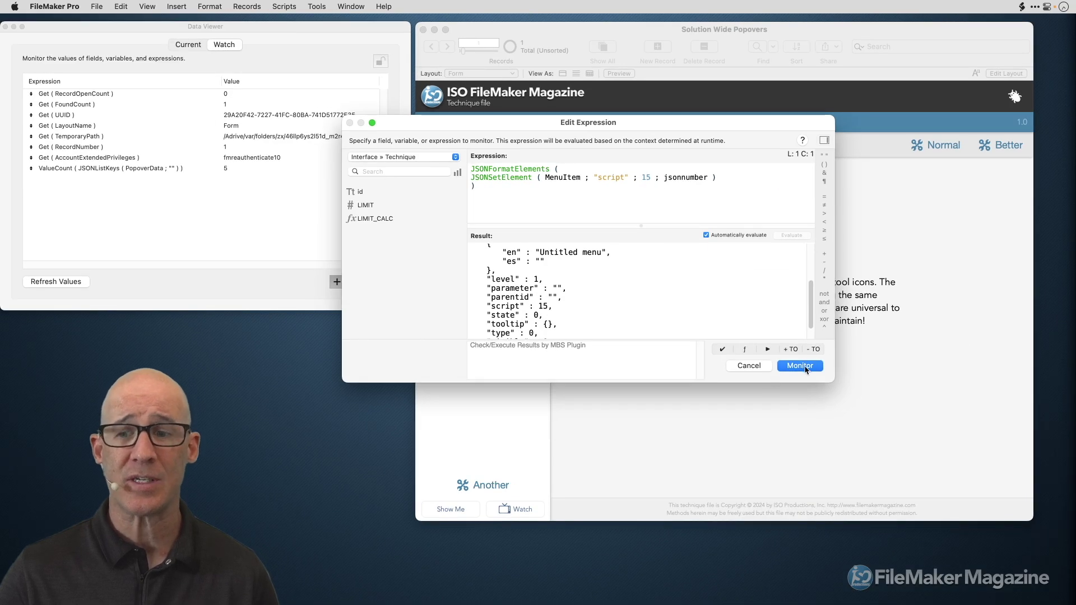
click(805, 368)
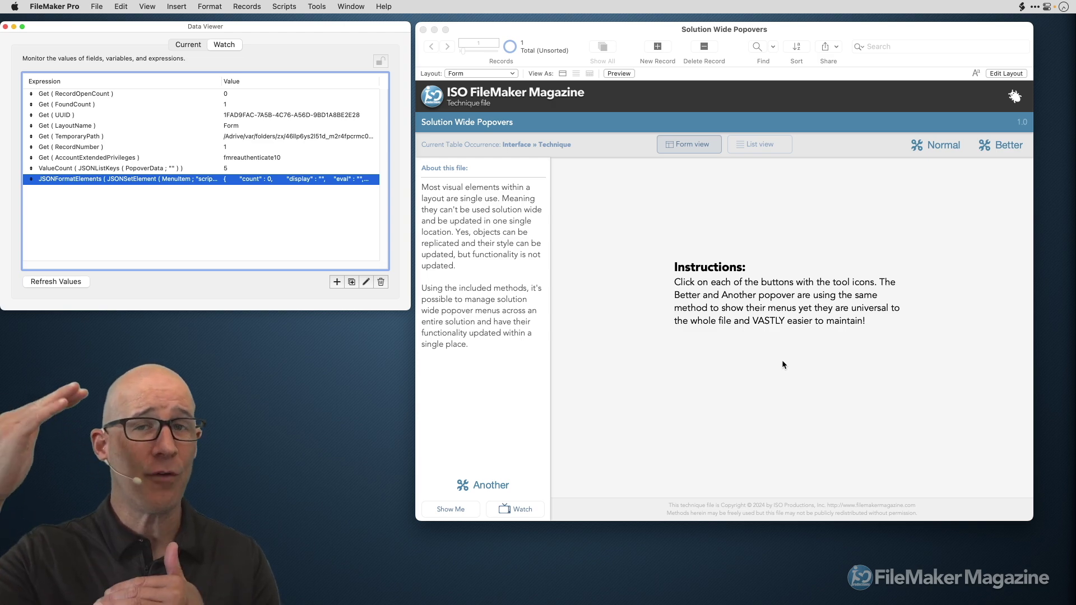
Step: Open the custom functions list and open the PopoverMenuX function's definition
key(super+shift+f)
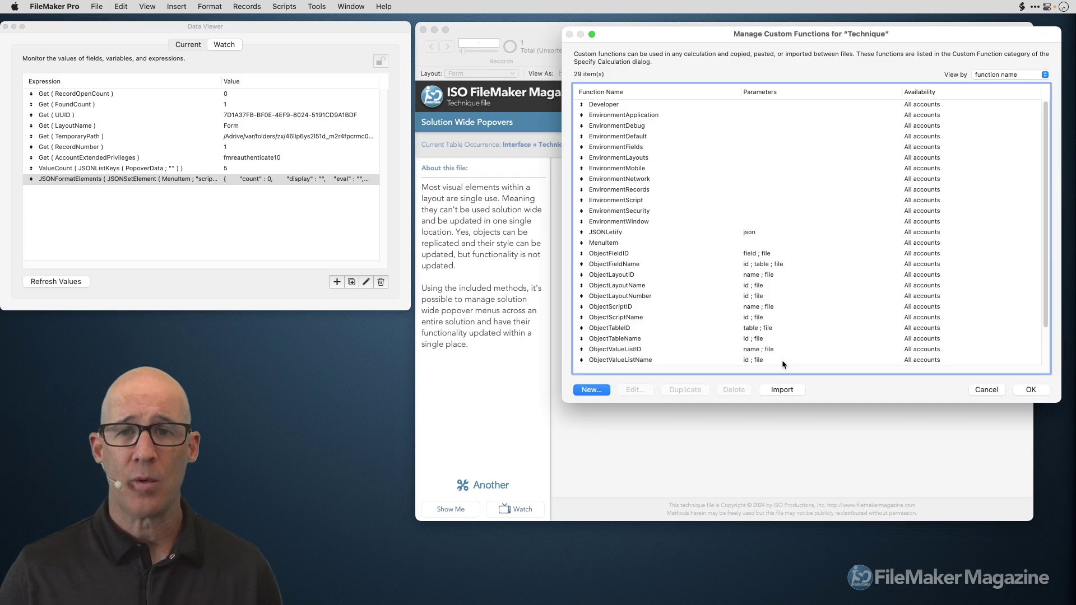
scroll(783, 352, down, 3)
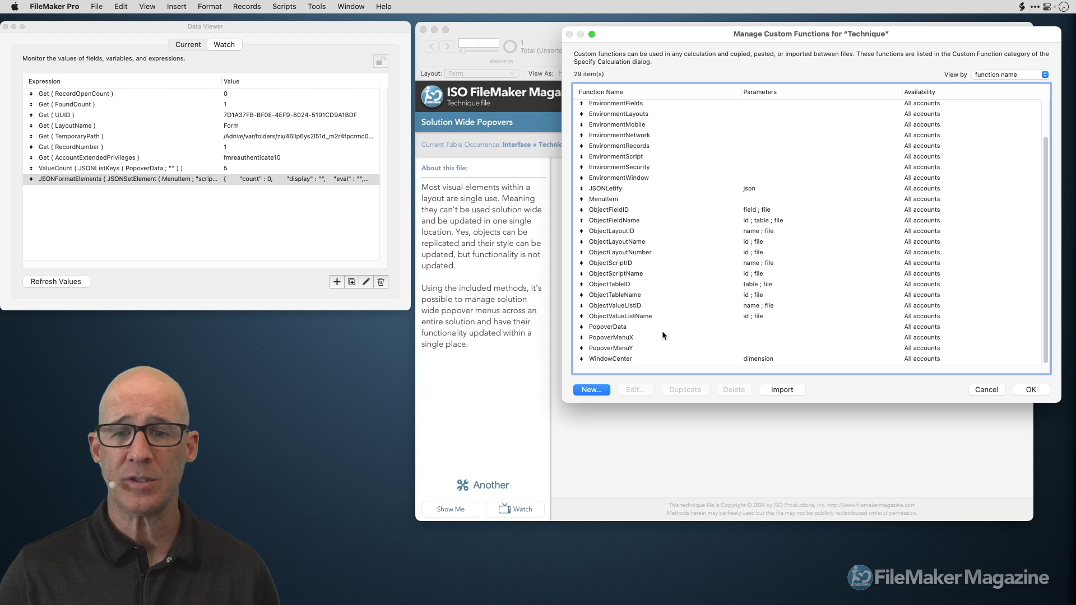
click(633, 340)
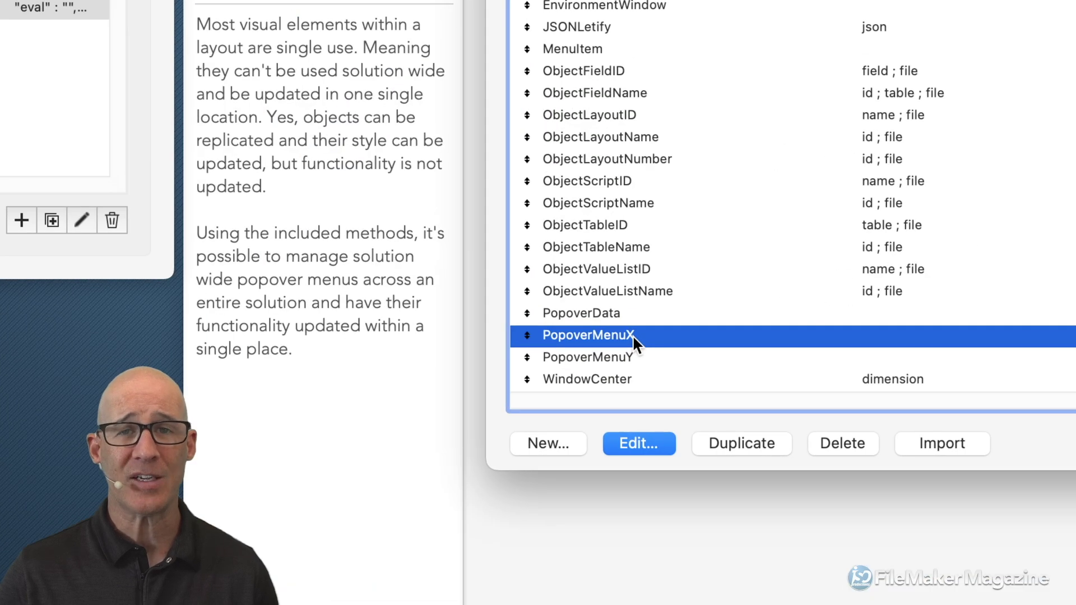
double_click(632, 335)
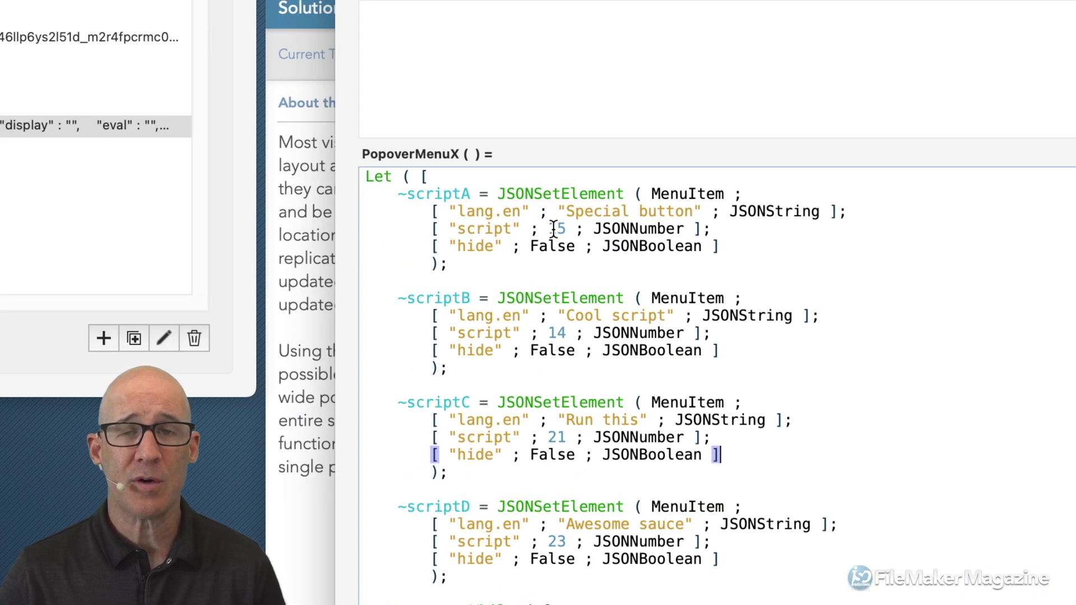
Step: Examine the ~scriptA to ~scriptD menu item definitions in PopoverMenuX, highlighting the script numbers of the first two
drag(448, 264, 348, 196)
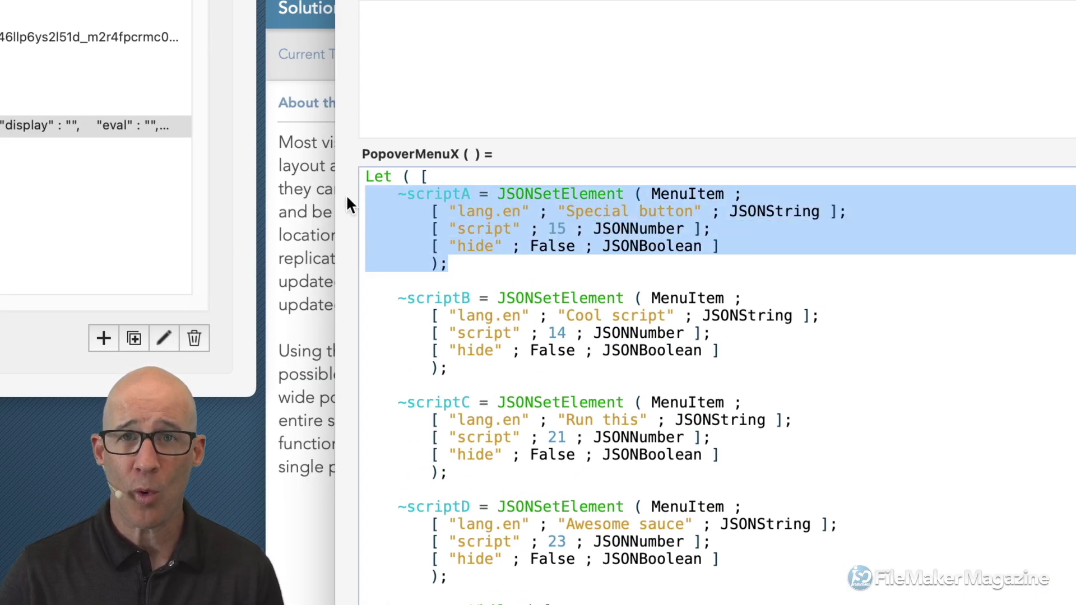
drag(448, 368, 357, 301)
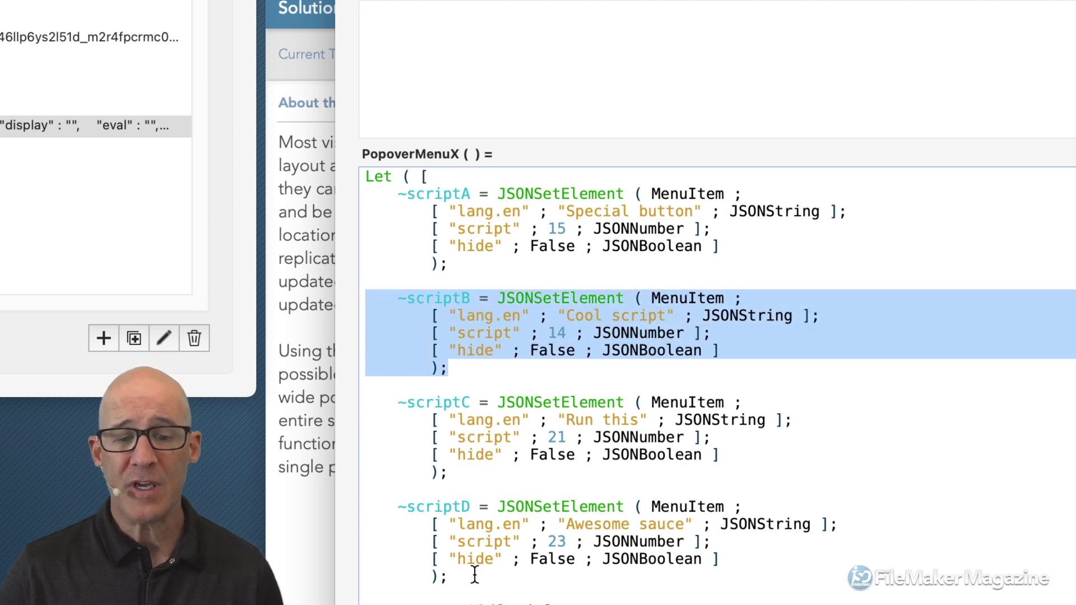
drag(474, 574, 356, 200)
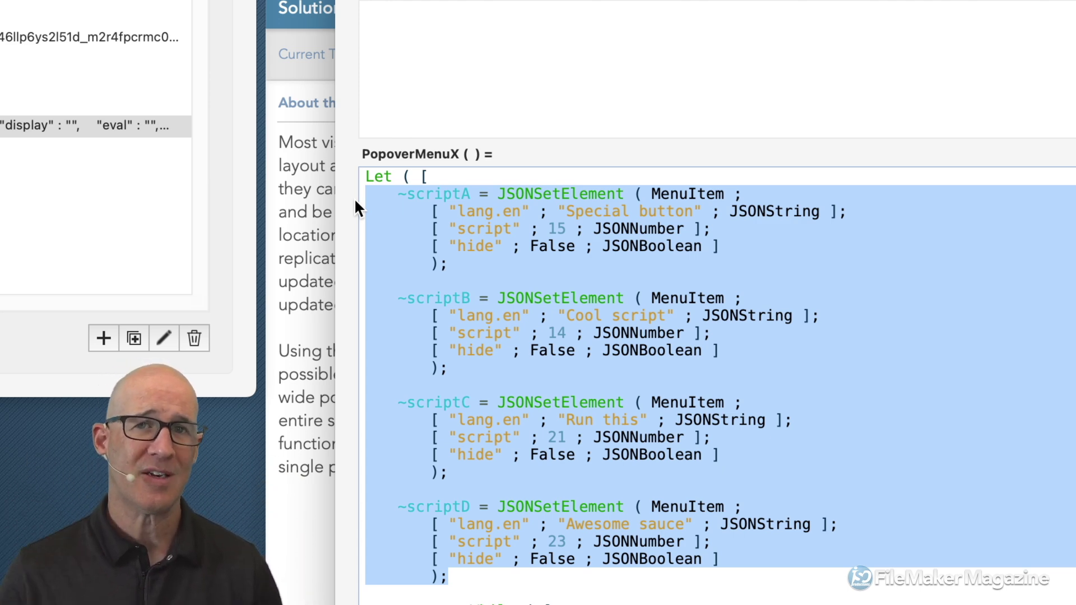
click(617, 318)
double_click(557, 230)
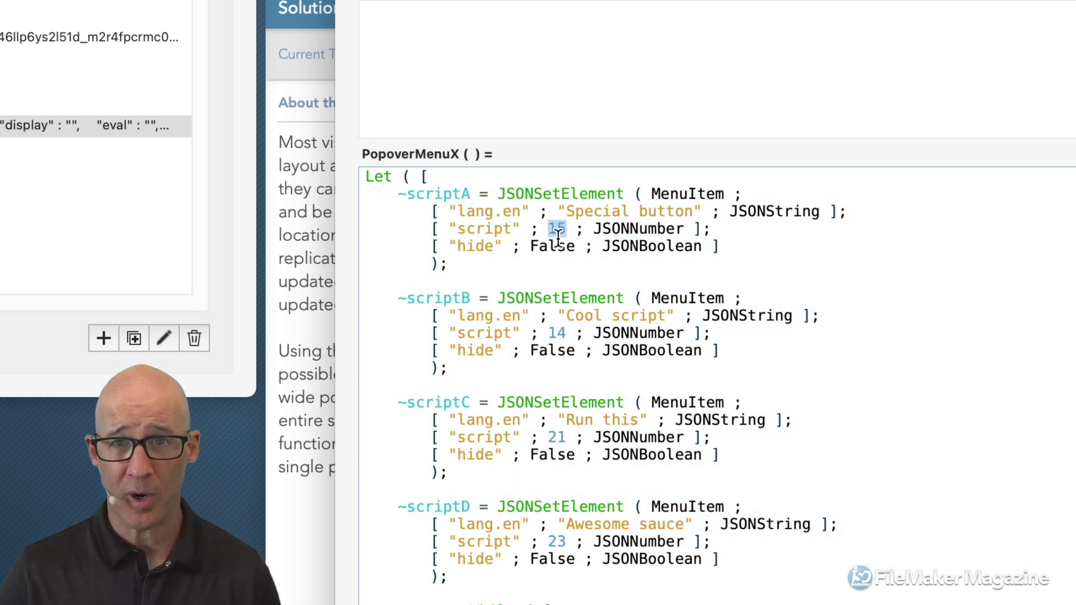
double_click(557, 334)
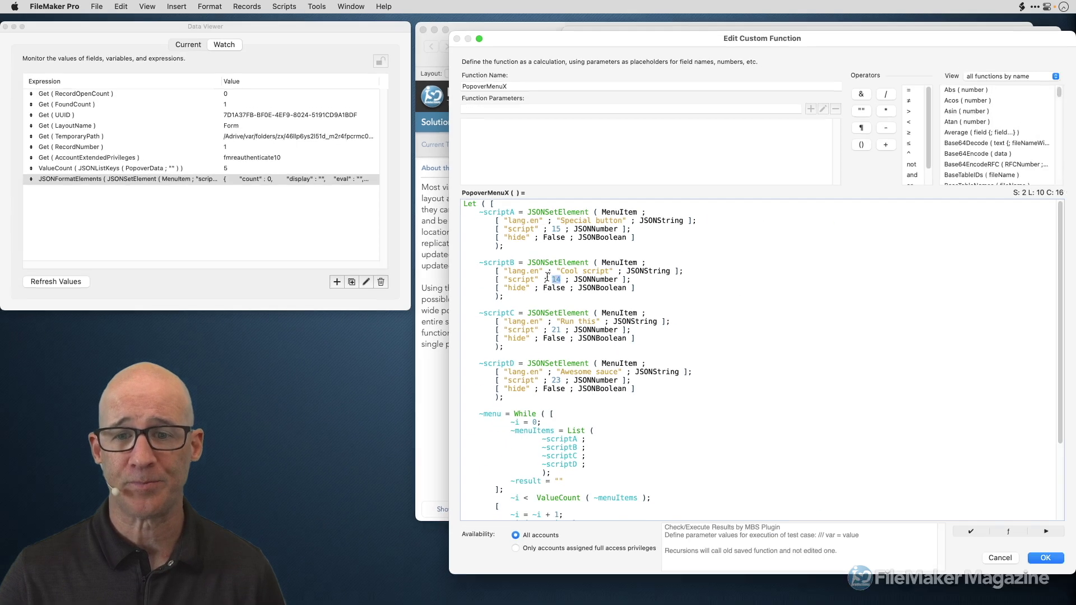
Step: Examine the ~menu While loop in PopoverMenuX, highlighting the ~menuItems variable and its list of ~scriptA through ~scriptD
scroll(612, 349, down, 5)
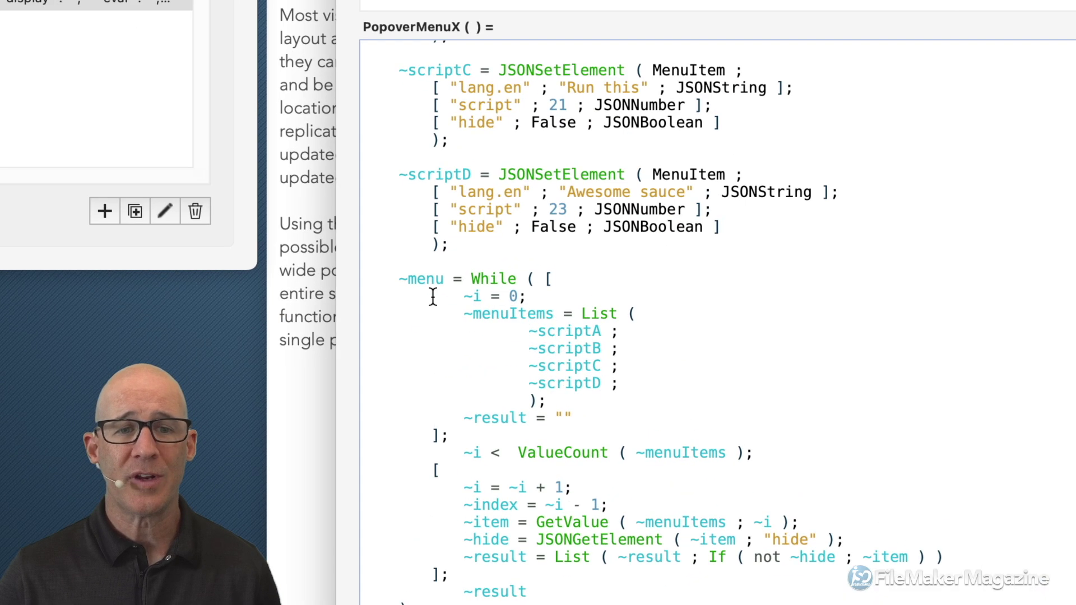
double_click(475, 305)
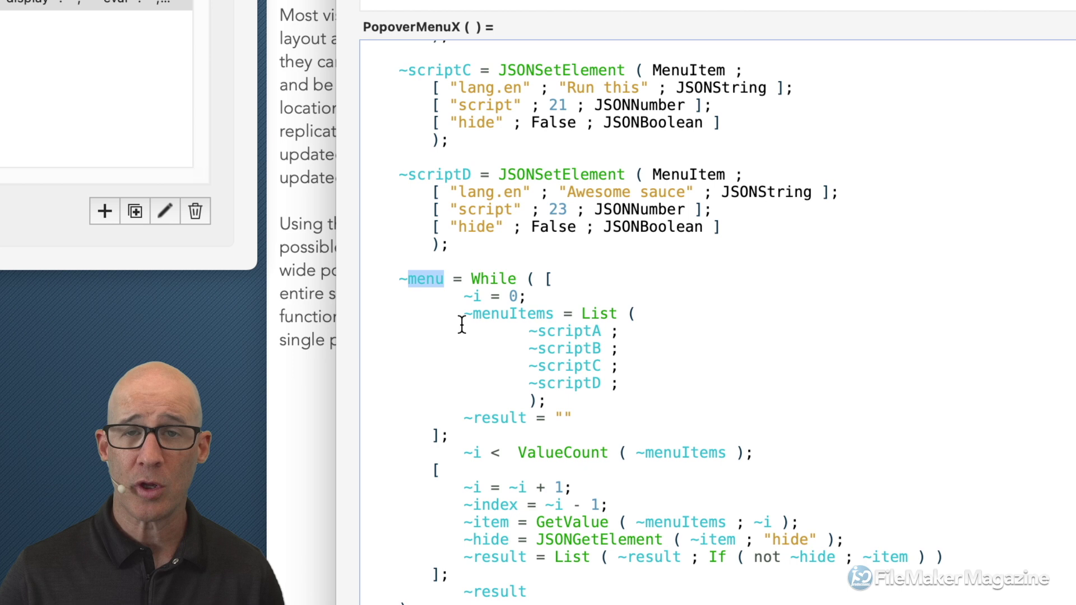
double_click(519, 314)
drag(645, 389, 361, 336)
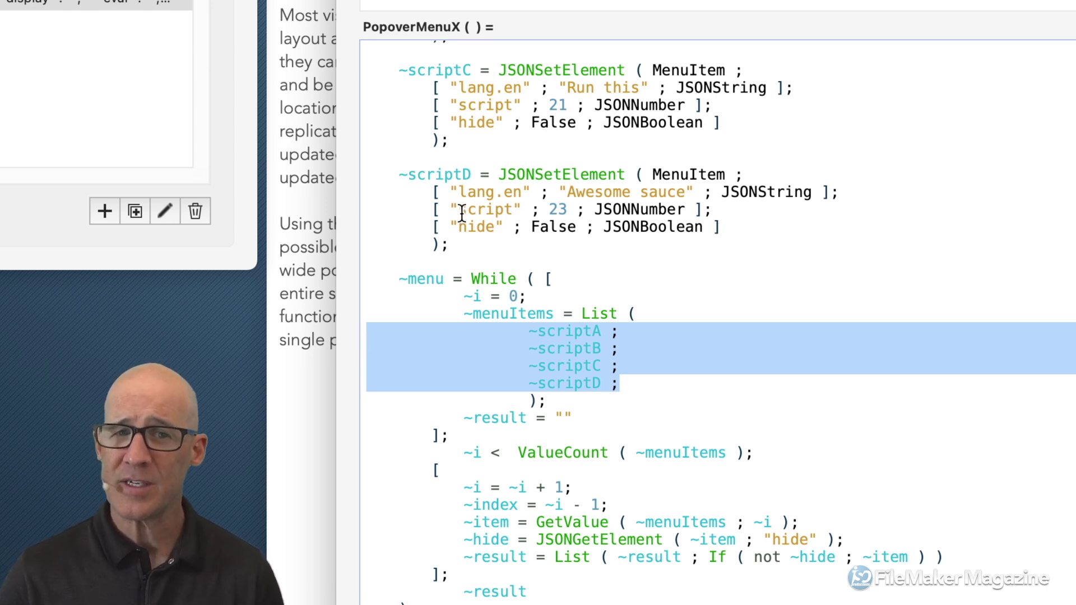
Step: Rename the ~scriptD variable of the "Awesome sauce" menu item to ~runAwesome in the PopoverMenuX definition
double_click(439, 174)
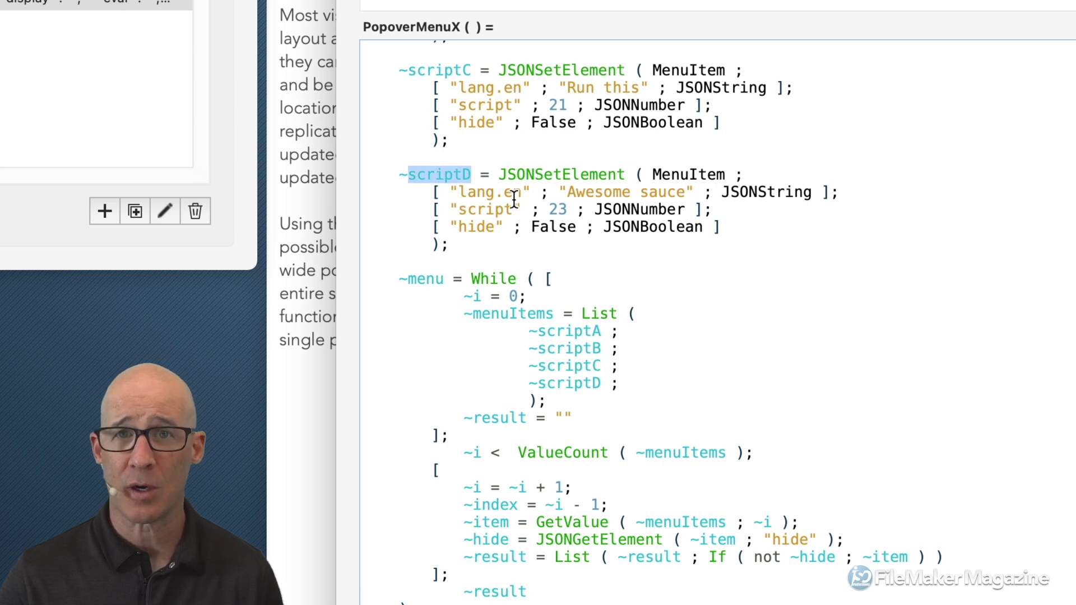
double_click(610, 192)
drag(609, 191, 656, 186)
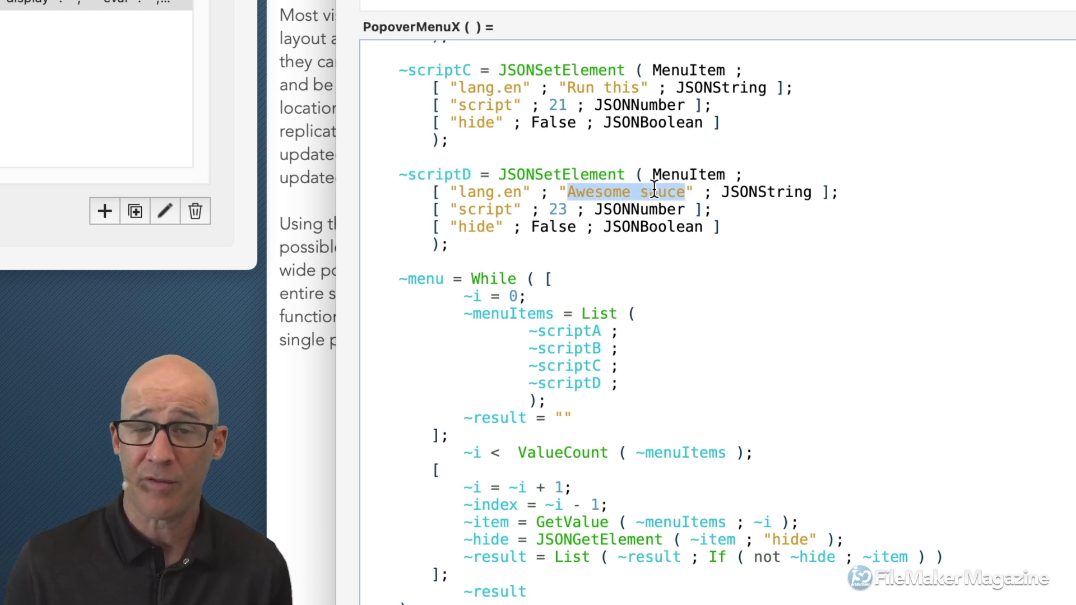
double_click(440, 175)
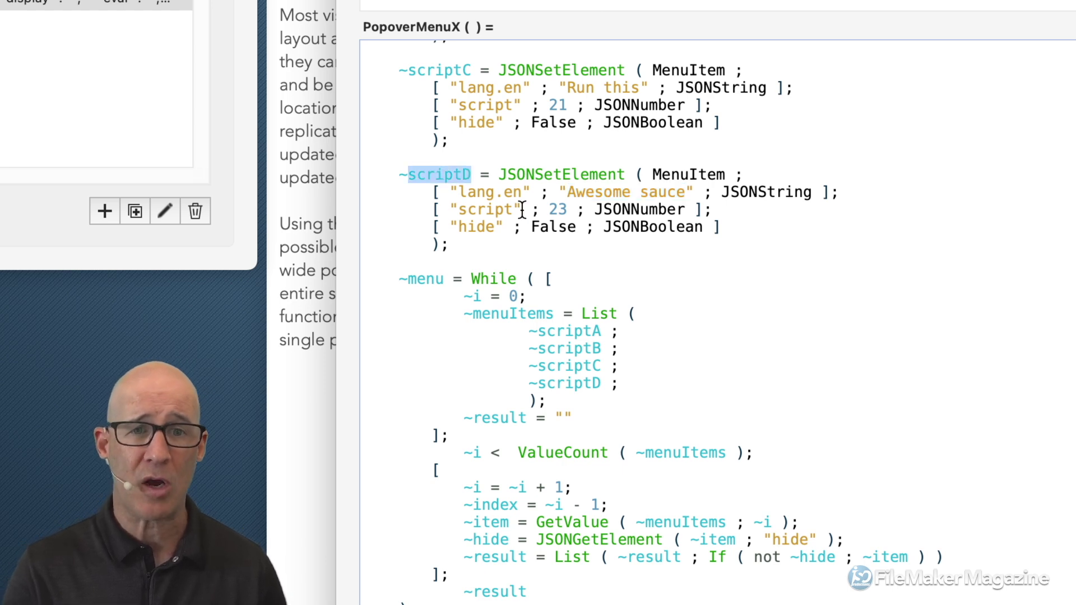
text(runAwes)
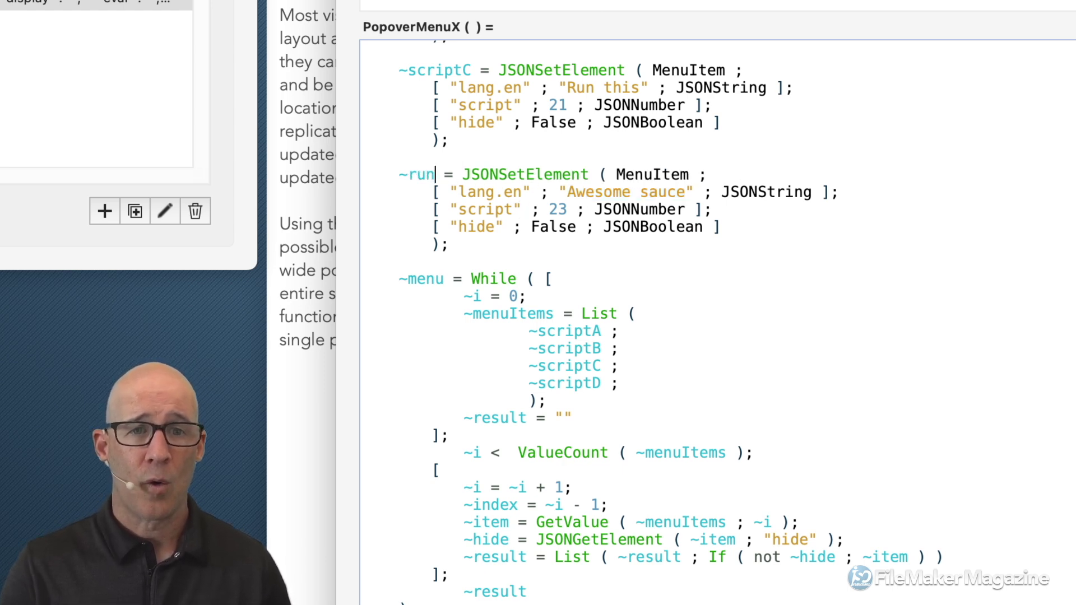
text(ome)
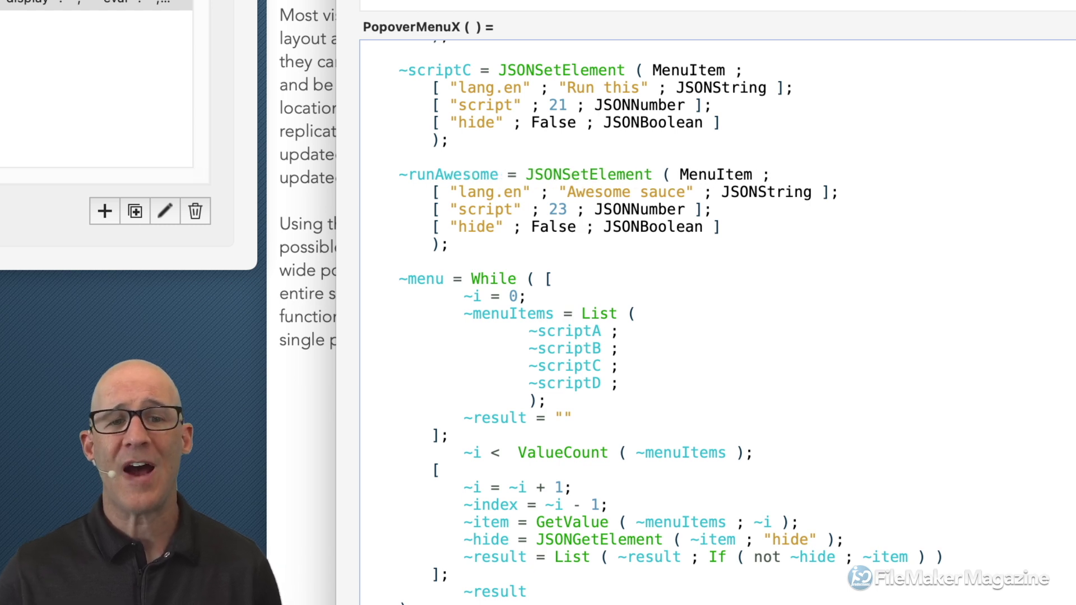
Step: Replace ~scriptD with ~runAwesome in the ~menuItems list of the While loop, without a space after the tilde
double_click(453, 176)
key(ctrl+c)
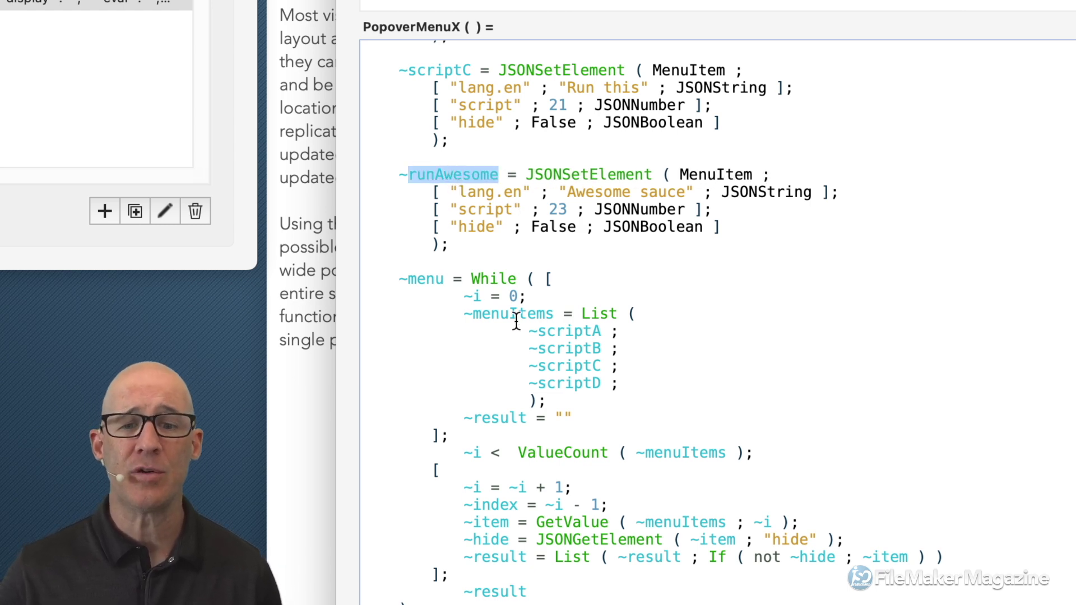
double_click(575, 383)
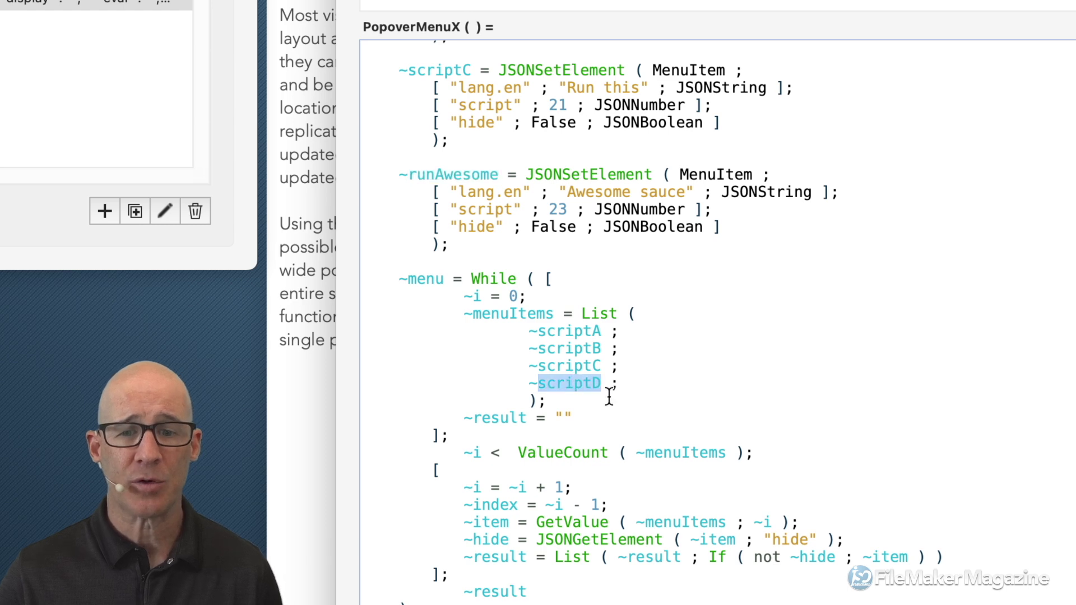
key(ctrl+v)
click(539, 384)
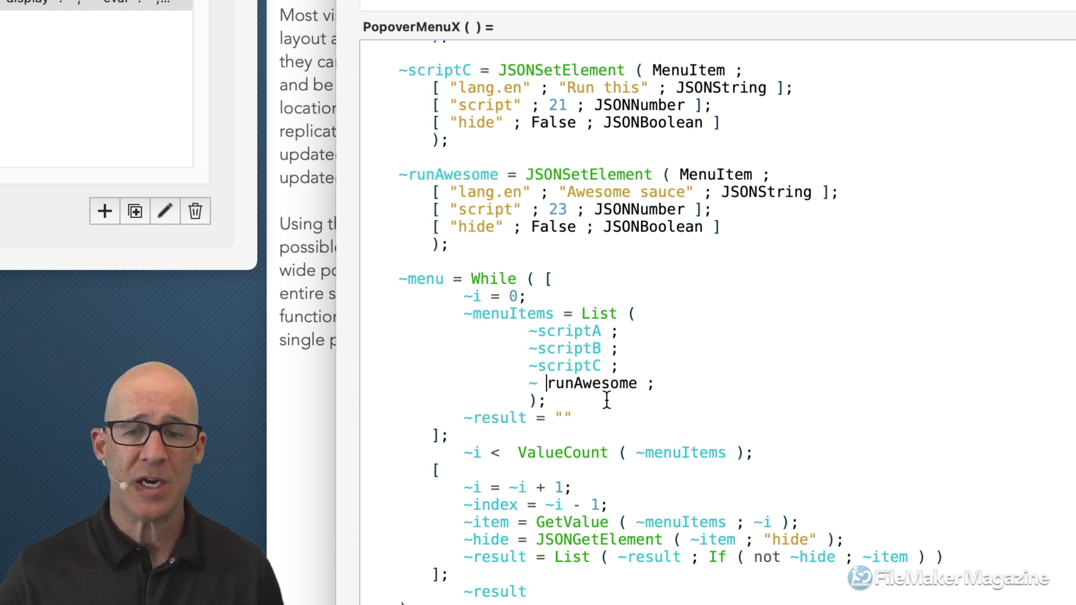
key(Delete)
Step: Move the ~runAwesome line above ~scriptA in the ~menuItems list and save the PopoverMenuX custom function
drag(649, 383, 303, 381)
key(super+c)
key(BackSpace)
key(BackSpace)
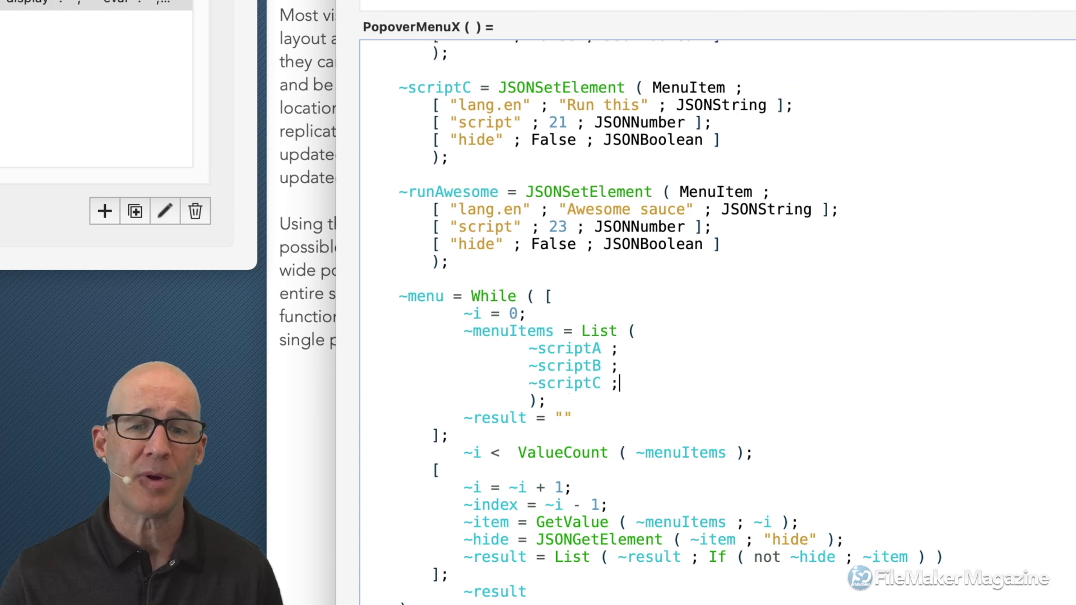
click(654, 330)
key(Return)
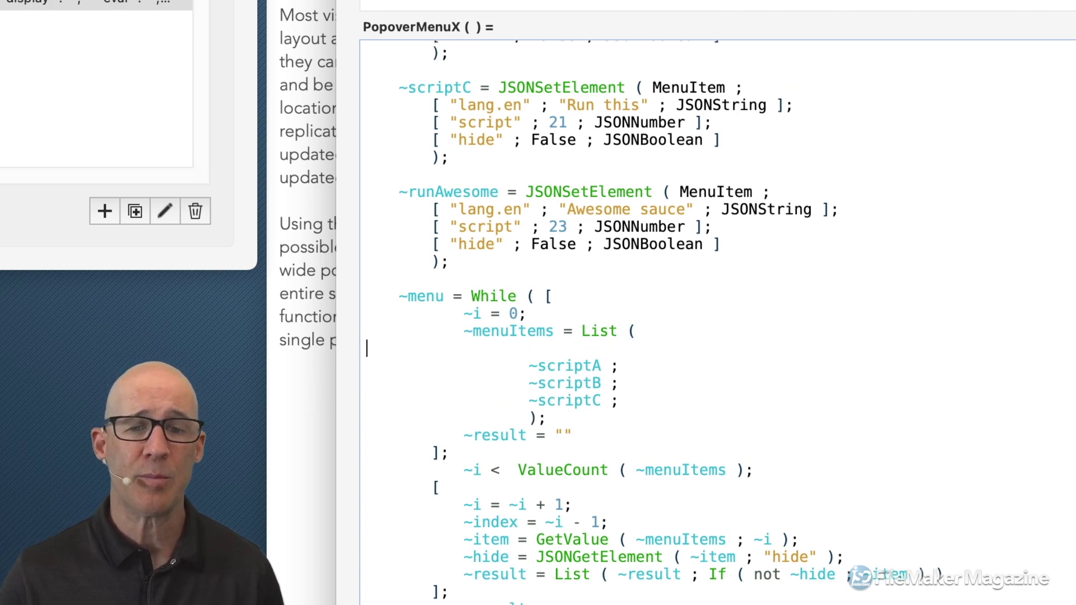
key(super+v)
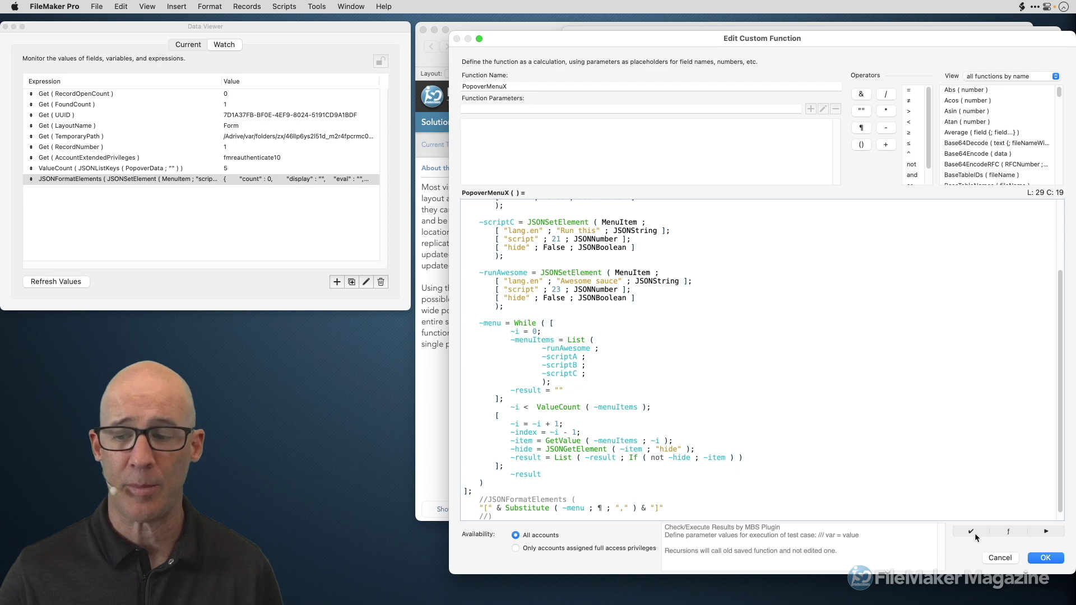
click(1047, 559)
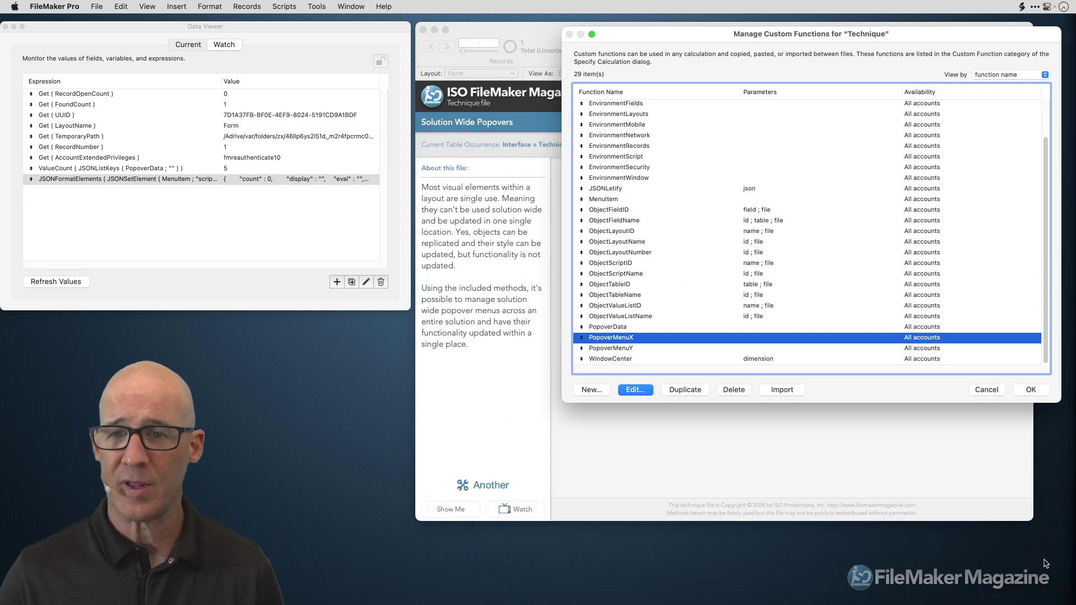
click(1030, 391)
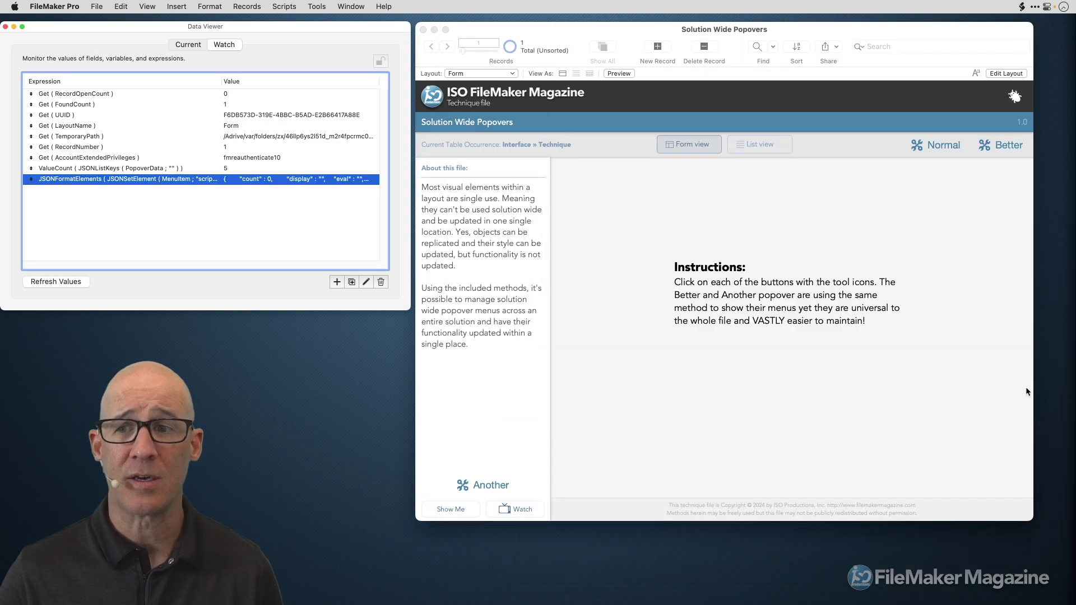
Step: Test the Better popover by running its "Awesome sauce" item, and dismiss the dialog it shows
click(1011, 146)
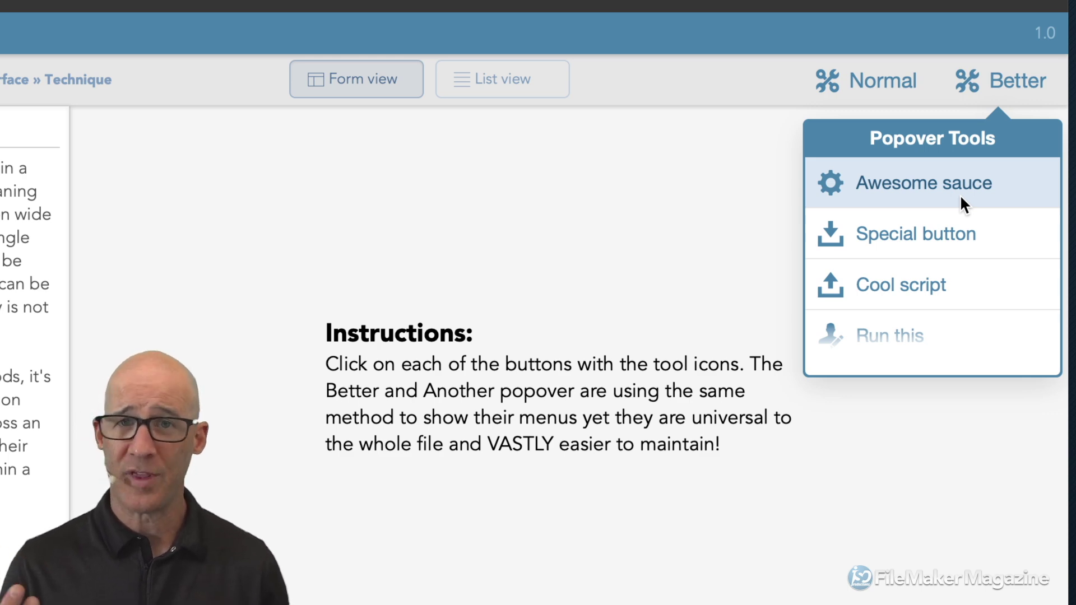
scroll(942, 272, down, 1)
scroll(951, 259, up, 1)
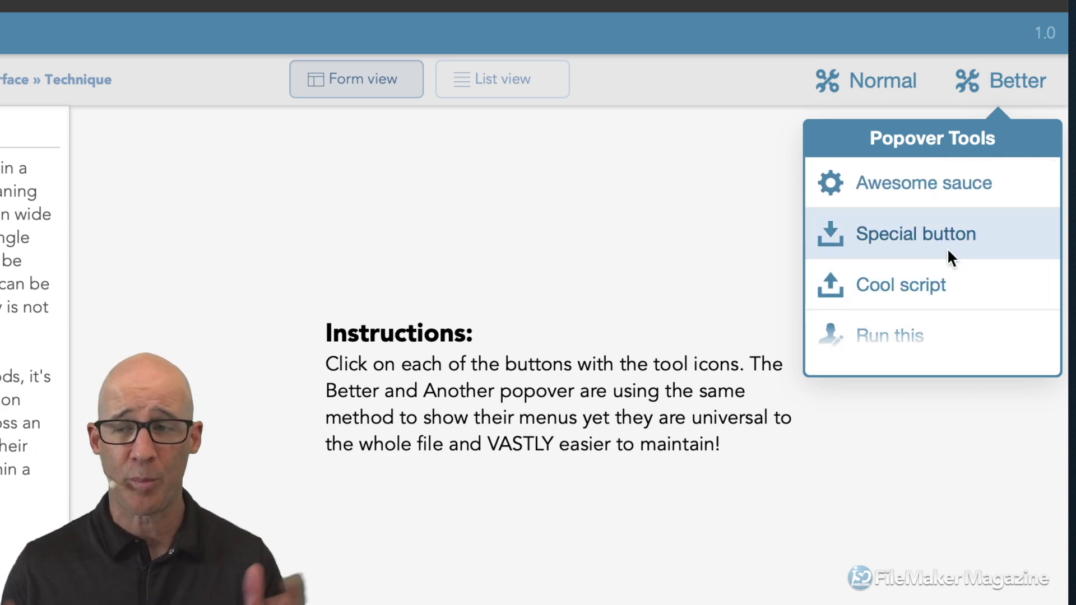
click(928, 190)
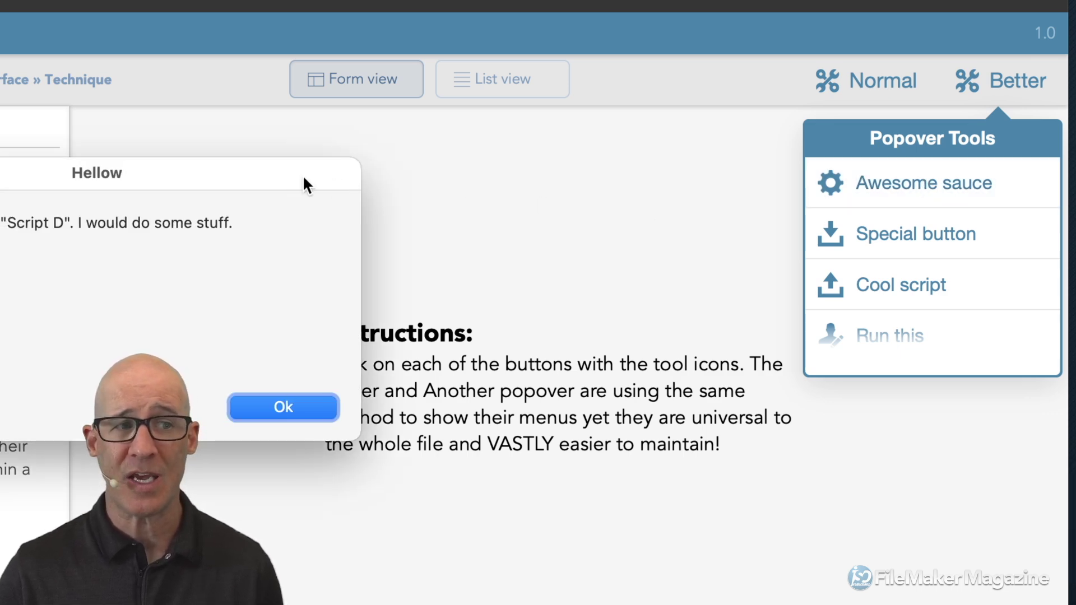
drag(302, 175, 702, 143)
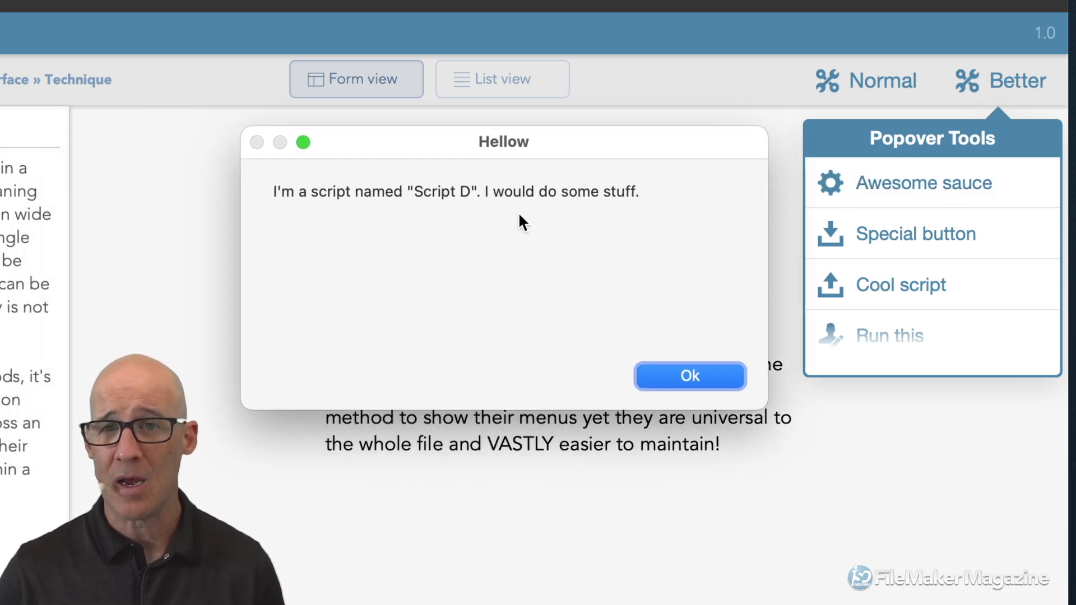
click(705, 373)
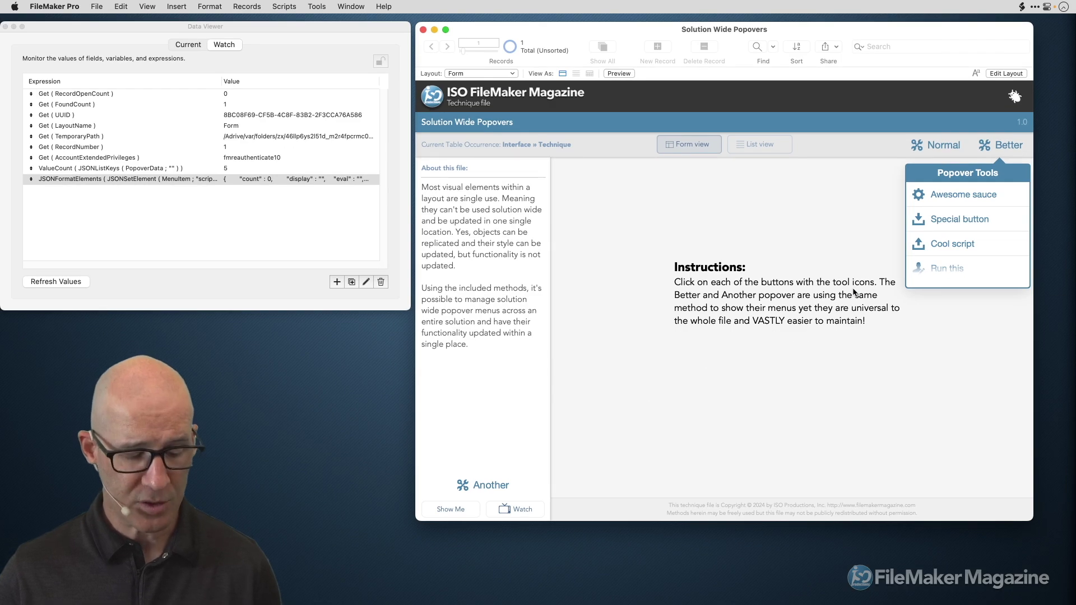
Step: Show the Script Workspace and expand the Dummy Scripts folder to view the script ID numbers
key(super+shift+s)
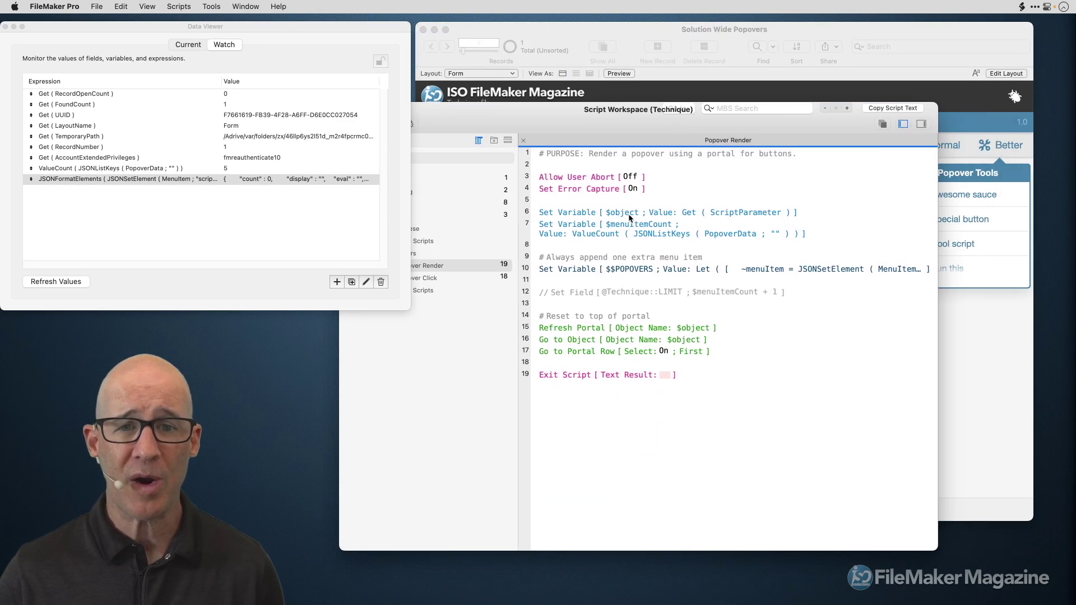
drag(568, 107, 680, 101)
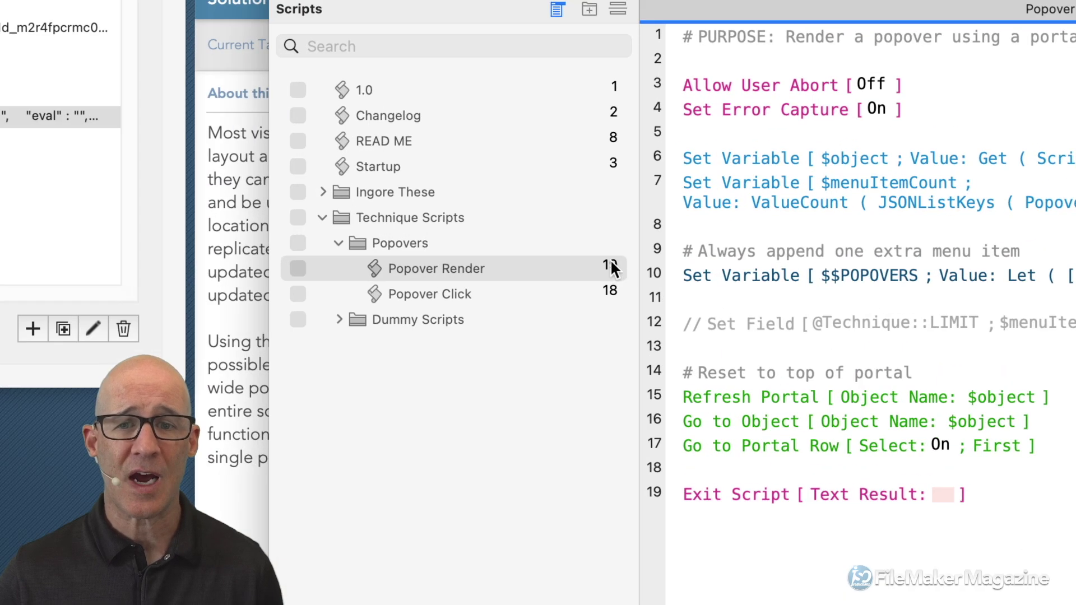
click(338, 320)
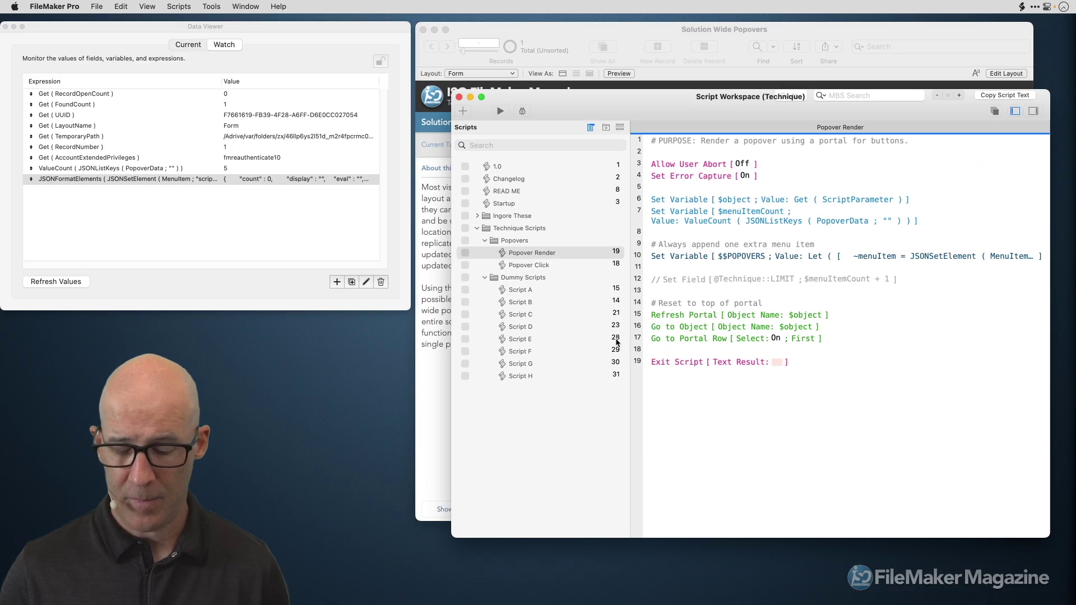
Step: Highlight the ObjectScriptID and ObjectScriptName functions in the custom functions list, and close it without changes
key(super+shift+f)
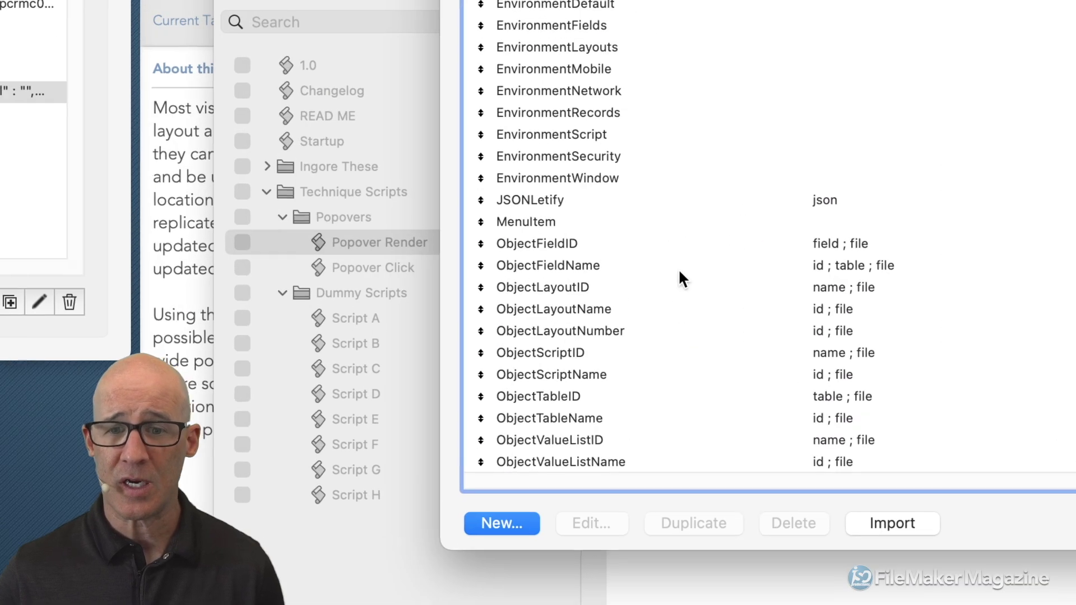
click(560, 354)
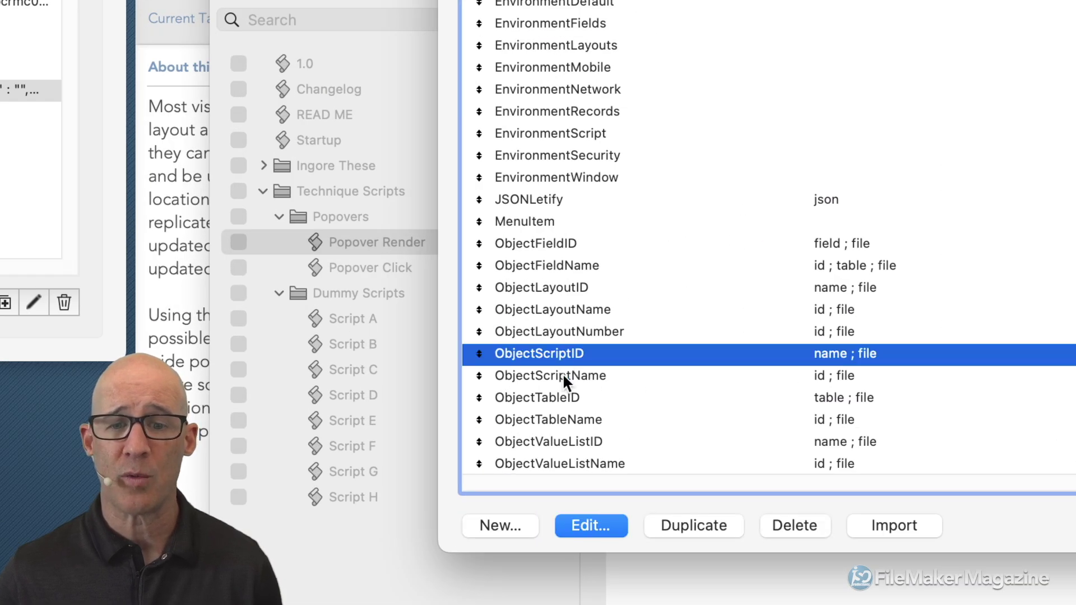
shift+click(567, 374)
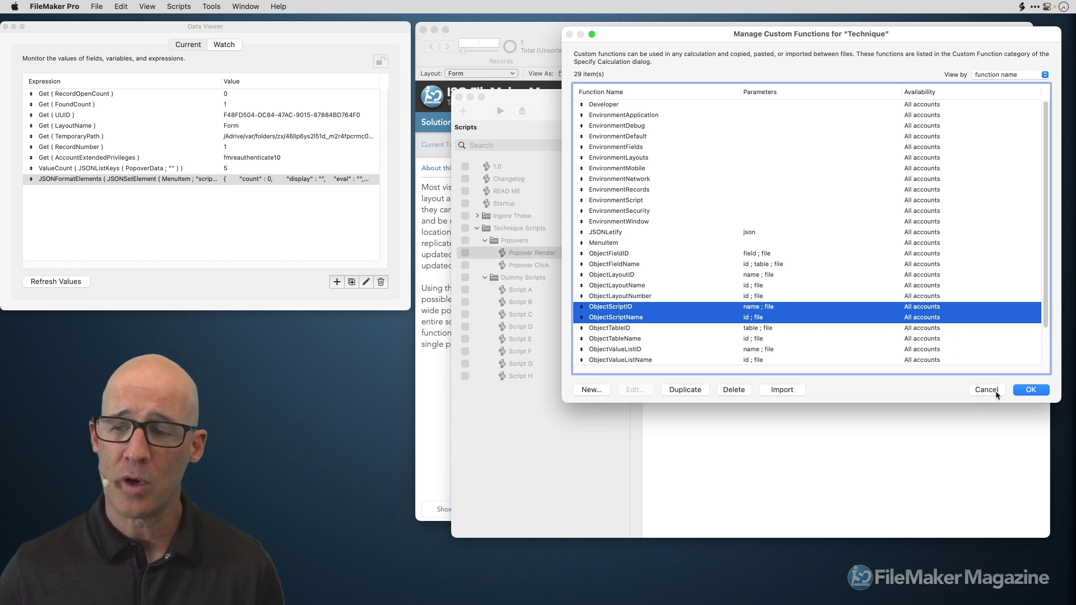
click(996, 392)
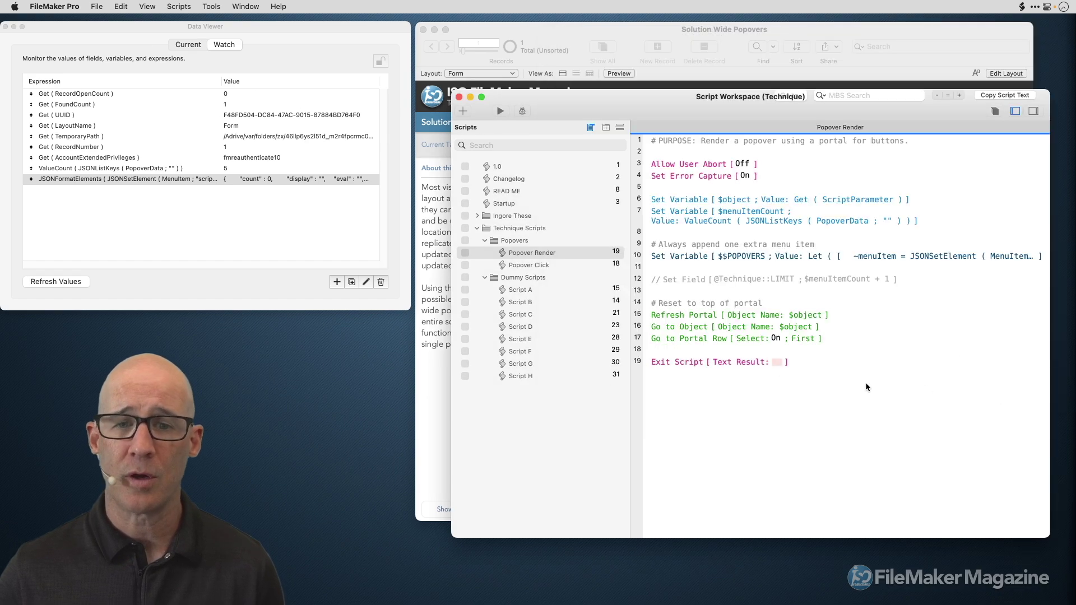
Step: Look up Script F's ID, set the ~runAwesome item's script number to 29 in PopoverMenuX, and save the custom function
click(558, 351)
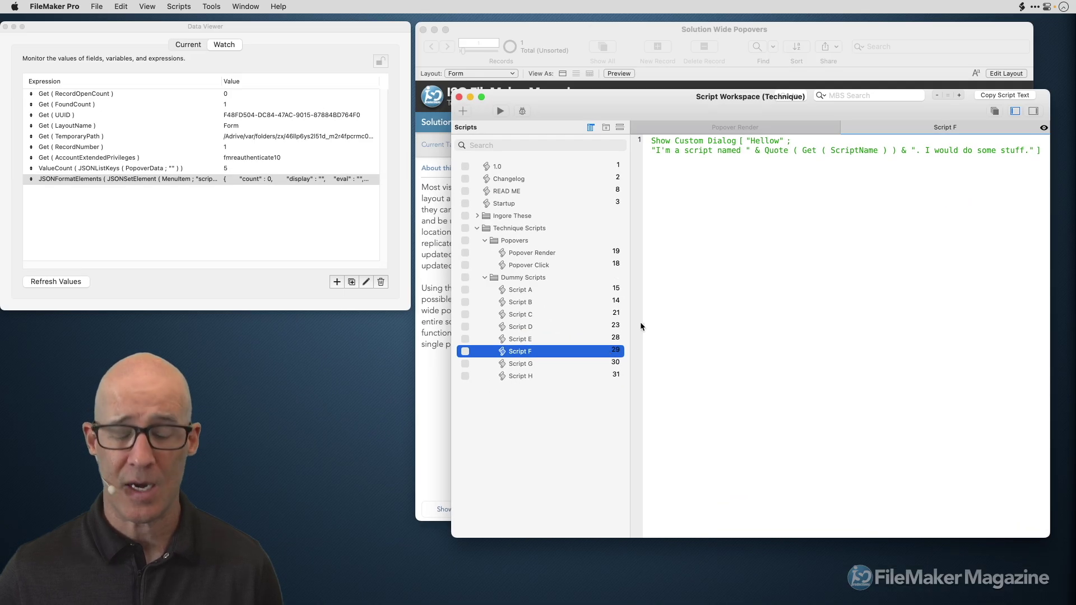
key(super+shift+f)
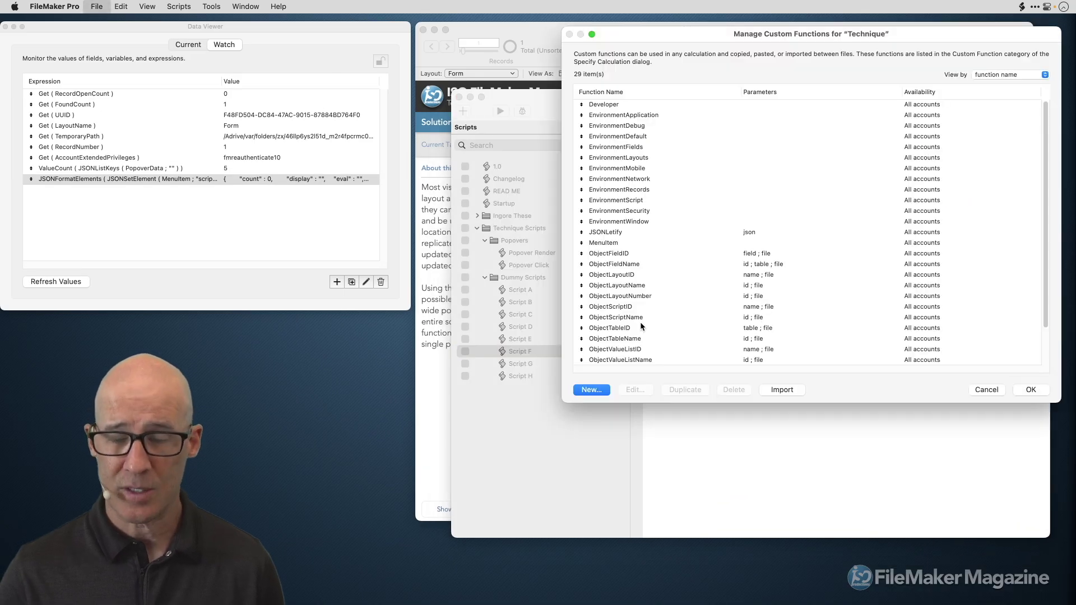
scroll(640, 322, down, 5)
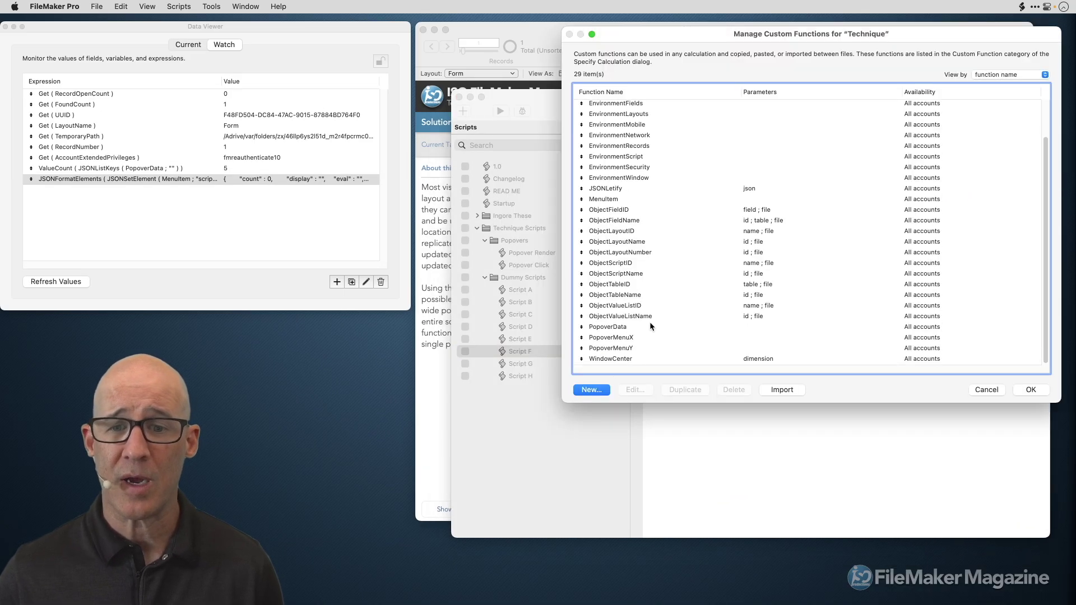
double_click(610, 336)
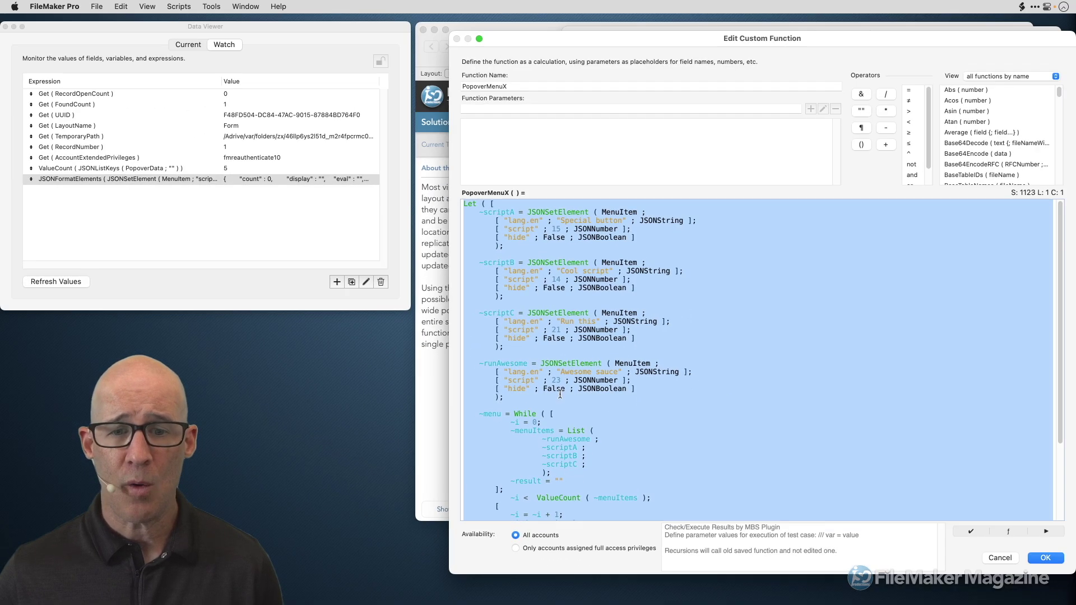
click(547, 386)
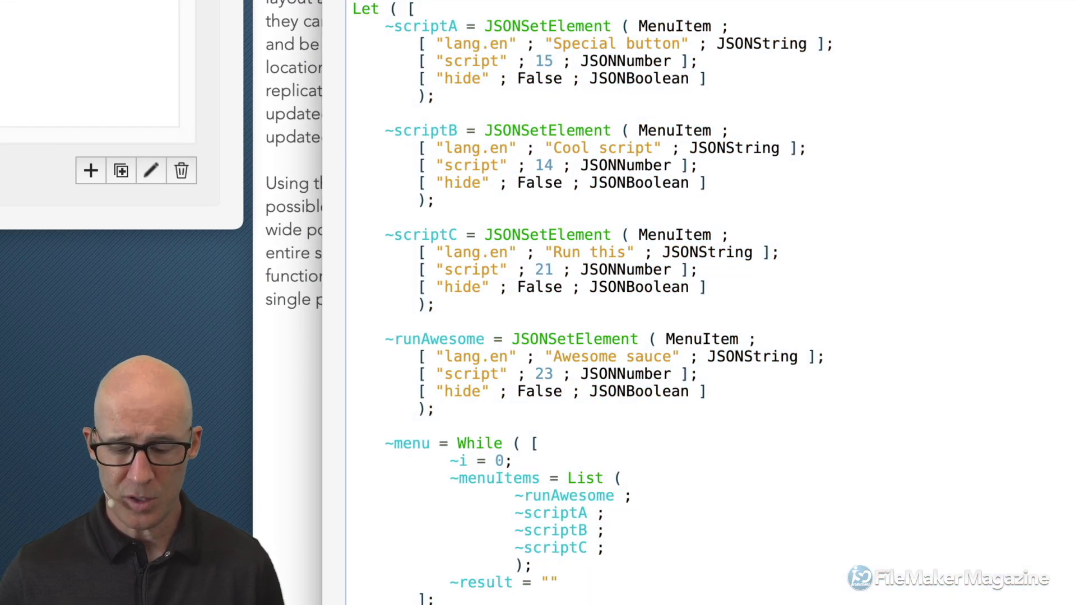
key(shift+Right)
text(\)
key(BackSpace)
key(BackSpace)
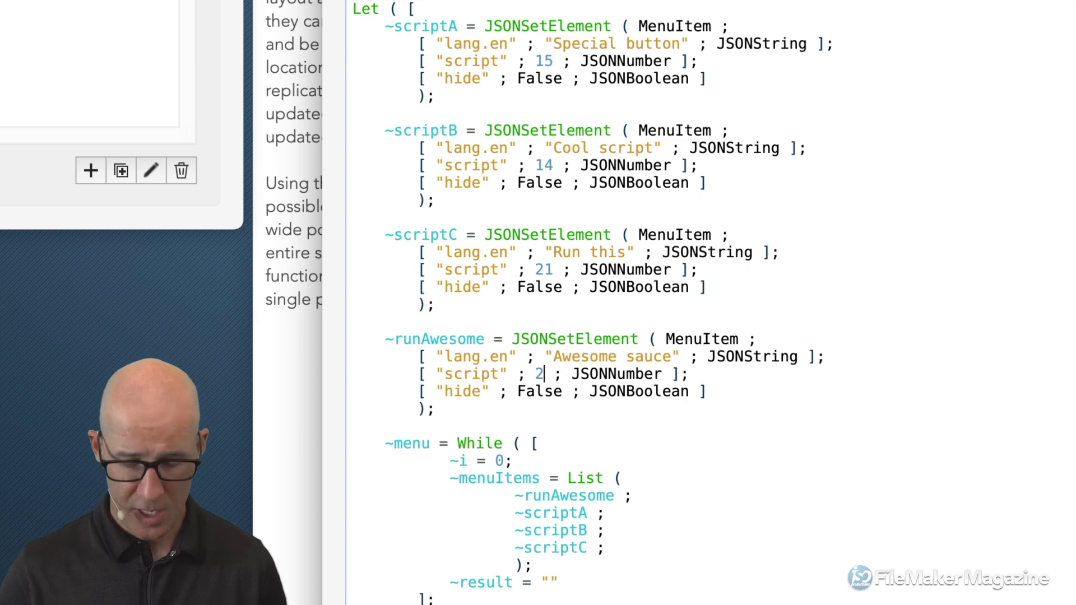
text(9)
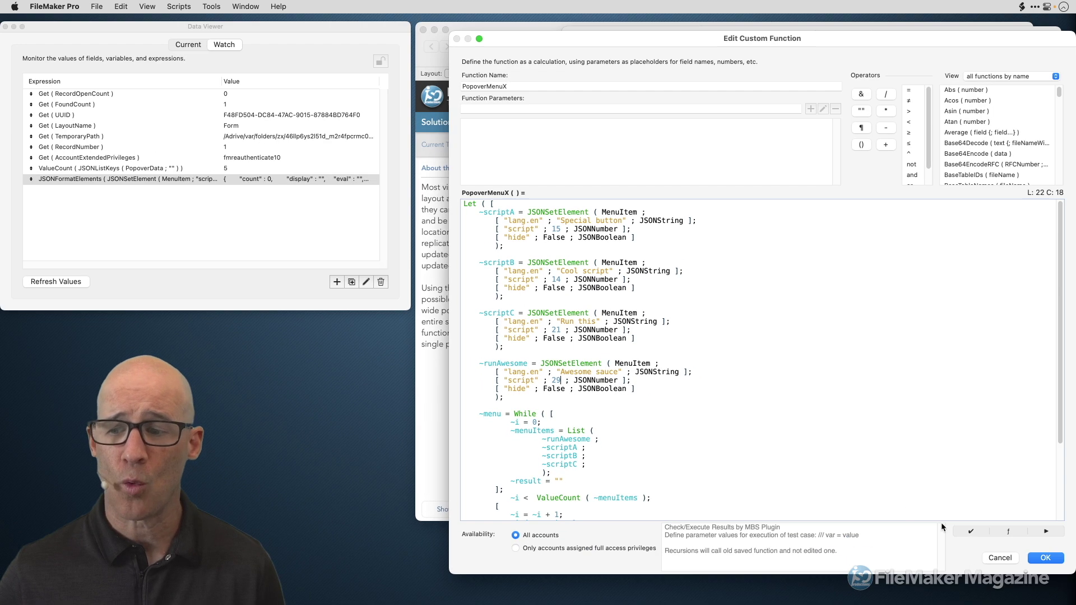
click(1056, 559)
click(1029, 390)
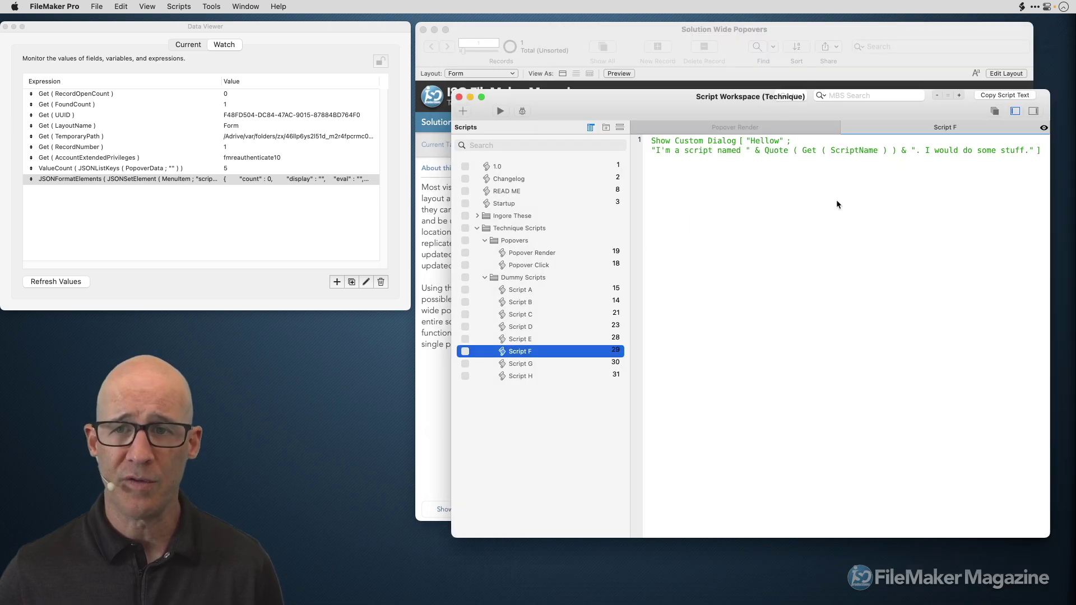
Step: Run the "Awesome sauce" item in the already open Better popover, and dismiss the dialog it shows
click(812, 28)
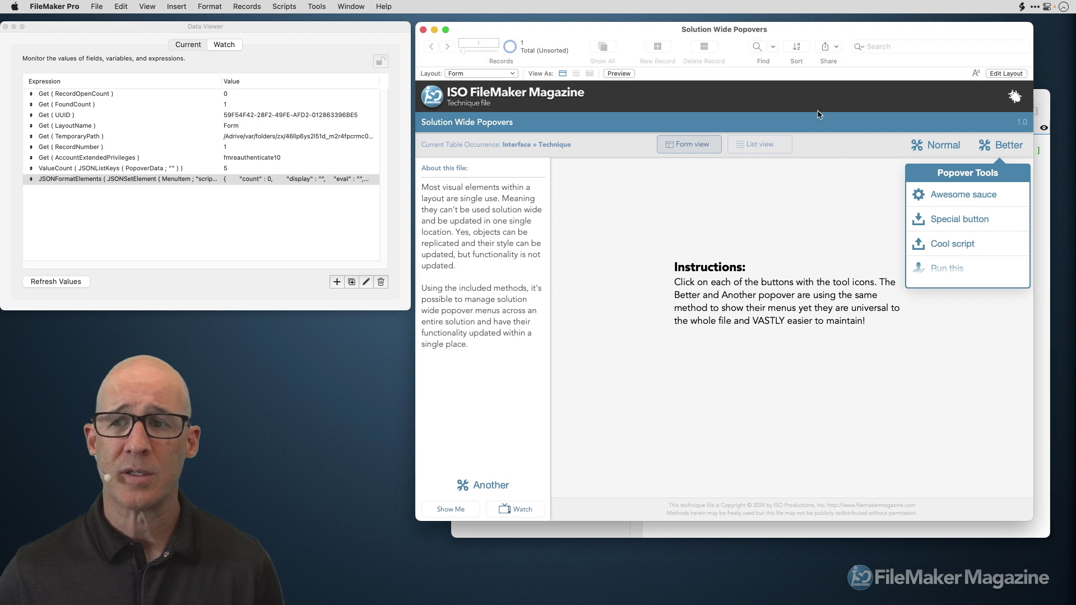
click(953, 202)
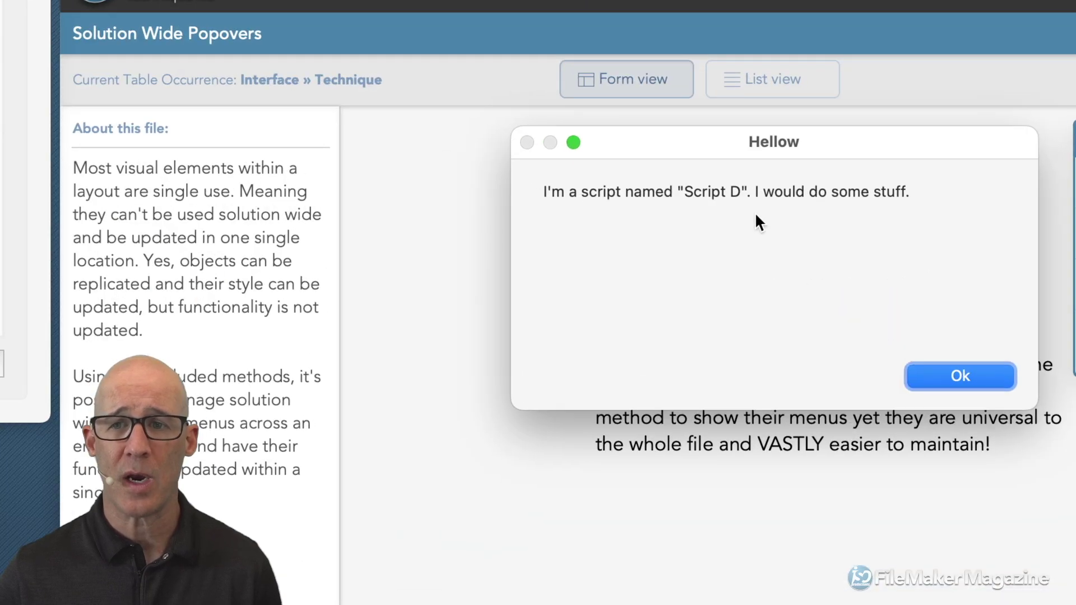
click(846, 288)
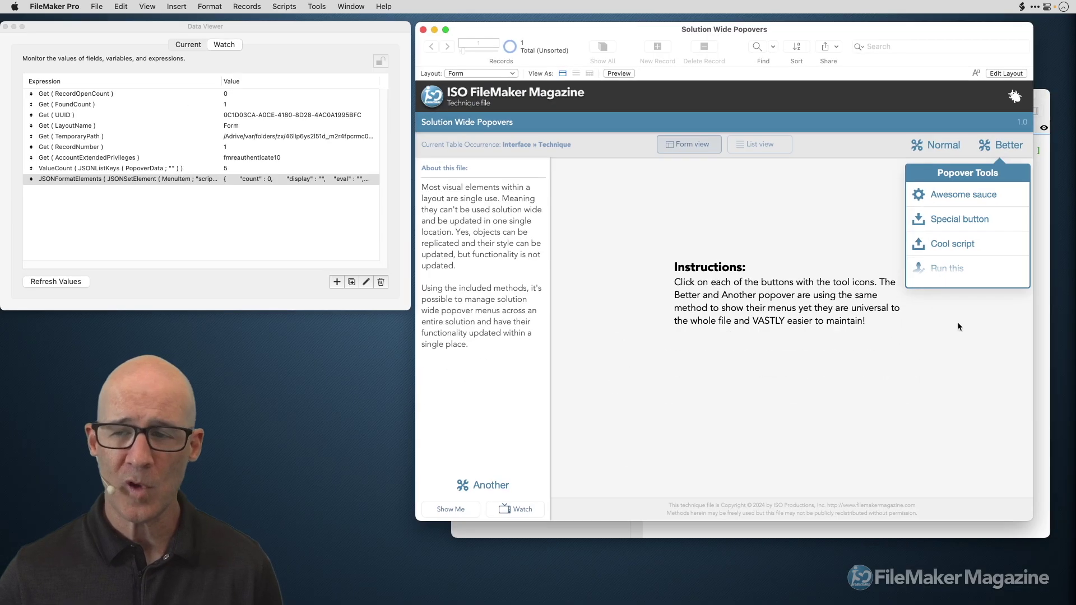
Step: Close and reopen the Better popover, run "Awesome sauce" again, and dismiss its dialog
click(960, 324)
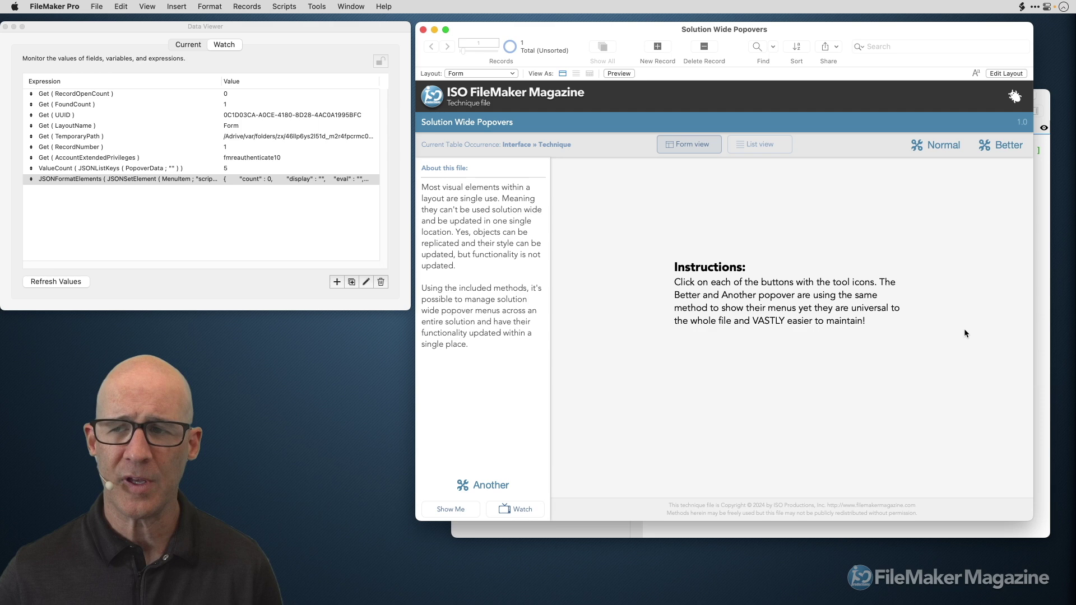
click(1000, 146)
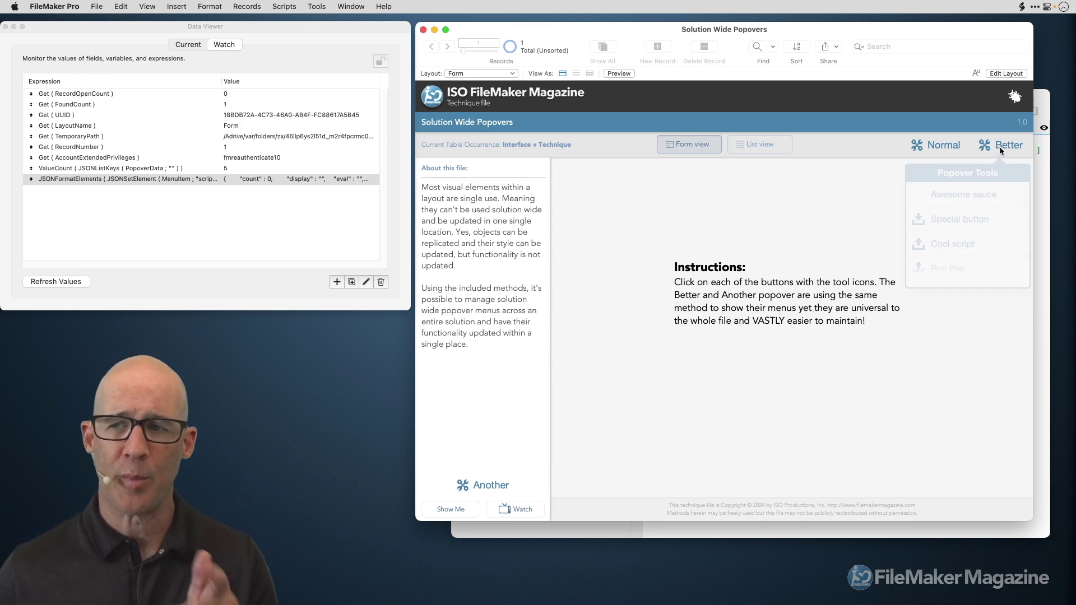
click(976, 198)
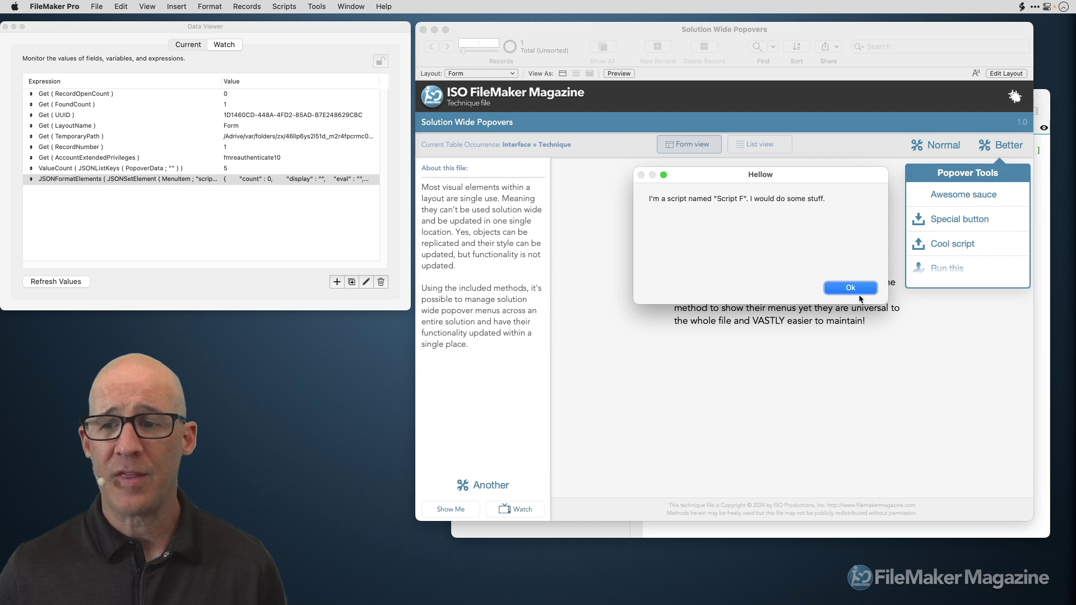
click(721, 384)
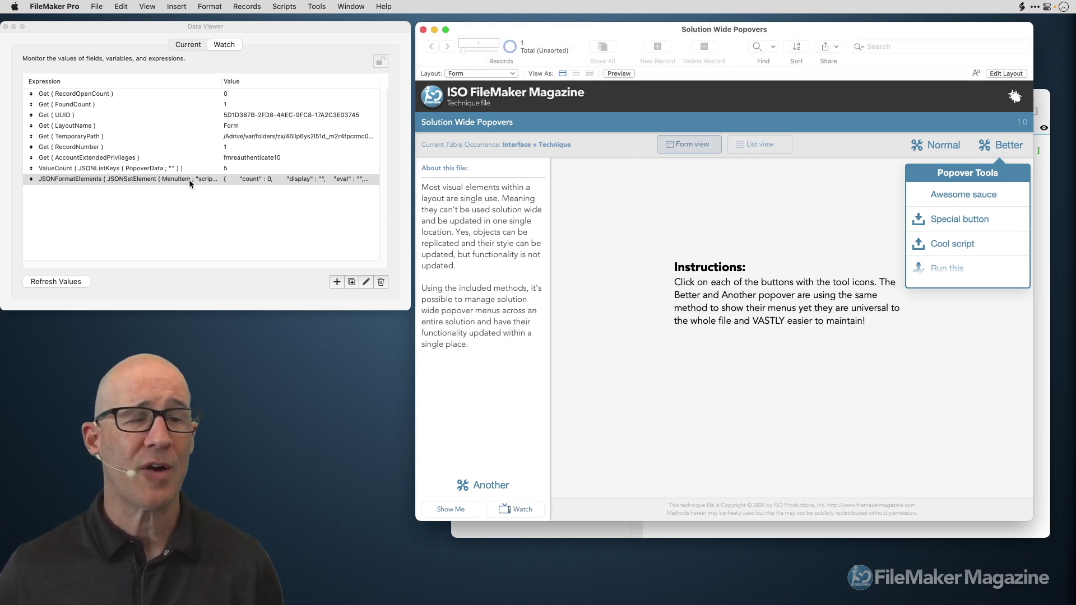
Step: Examine the full value of the $$POPOVERS variable in the Data Viewer's current variables, and close it without changes
click(188, 45)
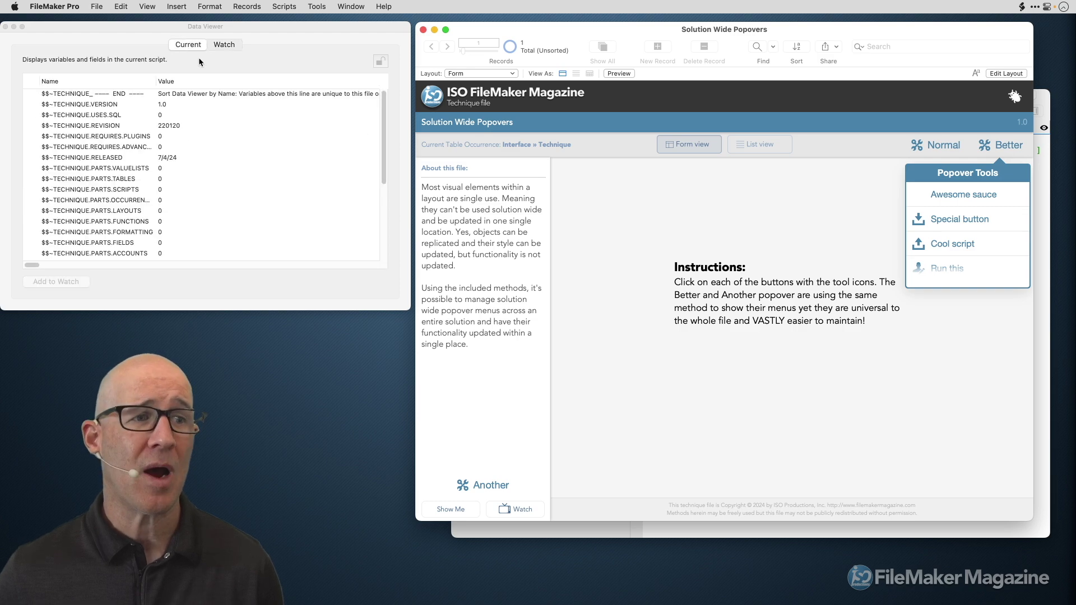
double_click(130, 234)
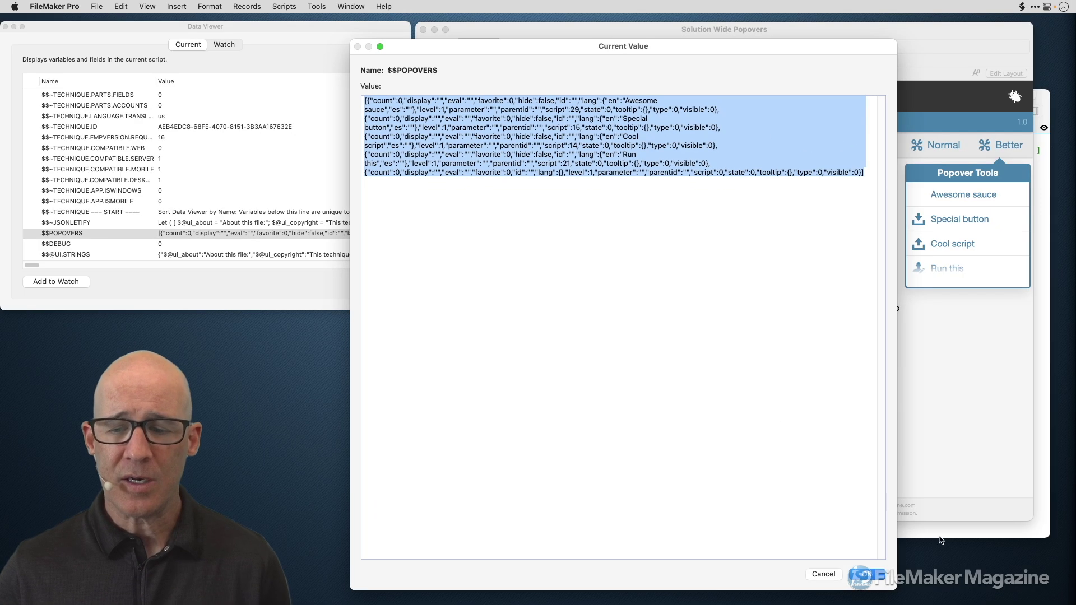
key(Escape)
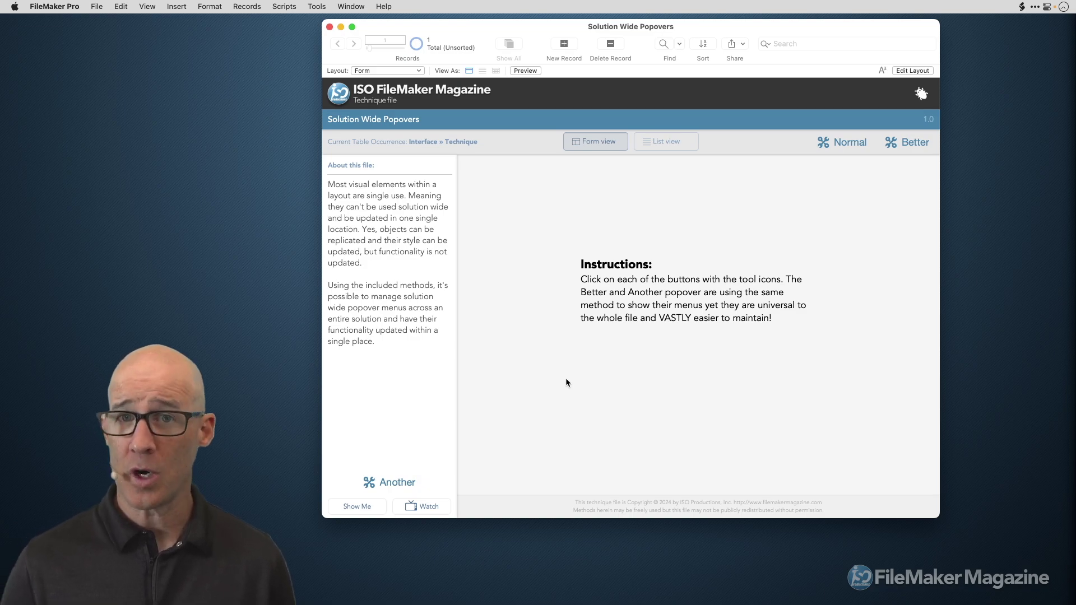
Step: Switch the Form layout to Layout mode and open the Better button's popover and button bar setup, keeping the popover in clear view
key(super+l)
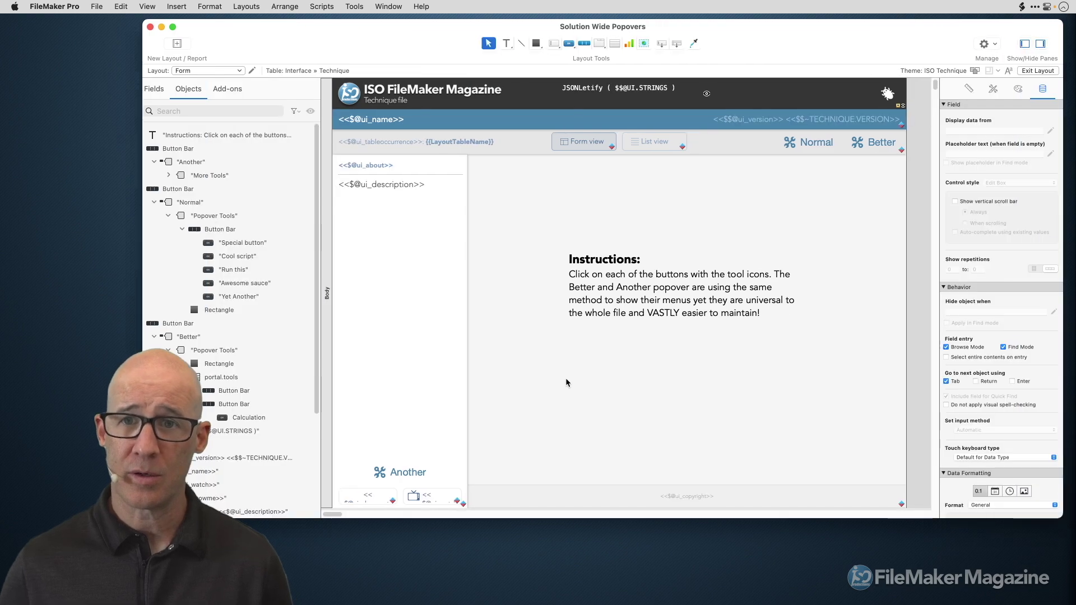
double_click(878, 144)
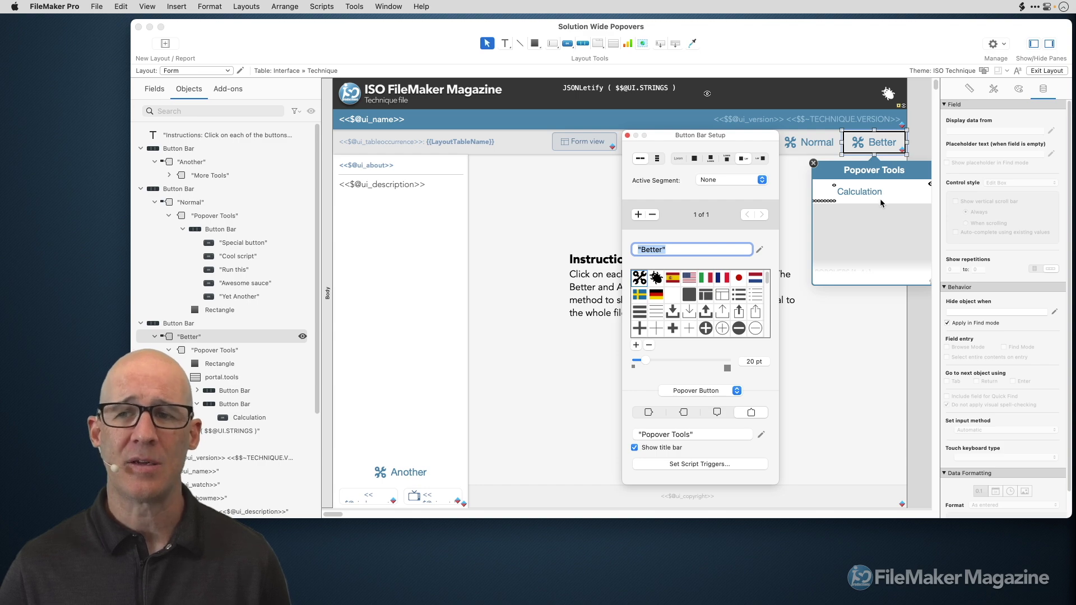
scroll(880, 198, right, 5)
drag(735, 131, 640, 132)
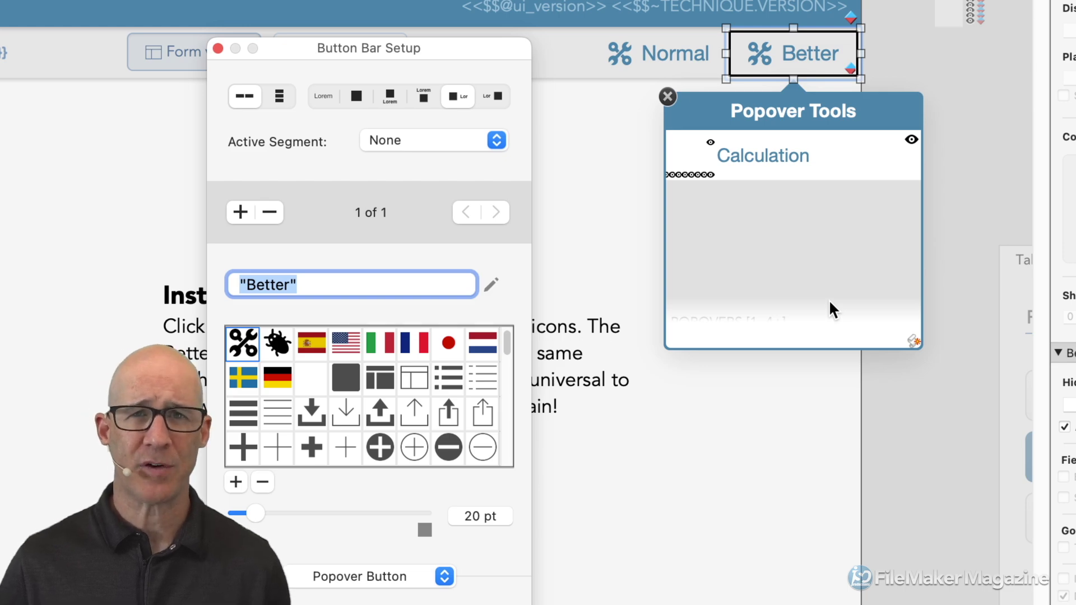
Step: Show the appearance settings of the Better popover's bottom fade rectangle, try shrinking it to 30 pt high, and restore its height
click(799, 311)
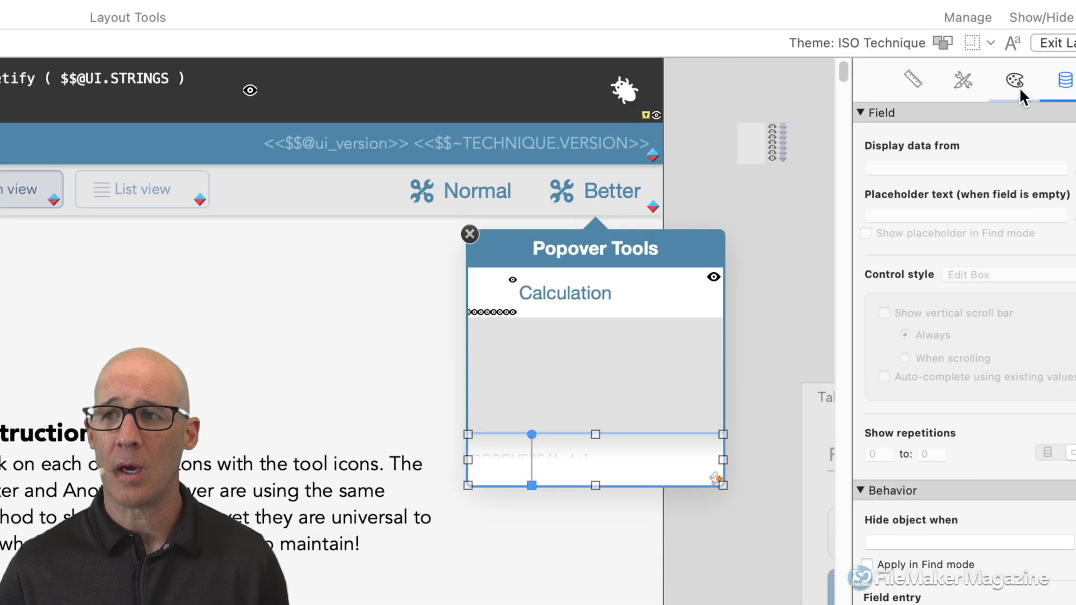
click(1019, 88)
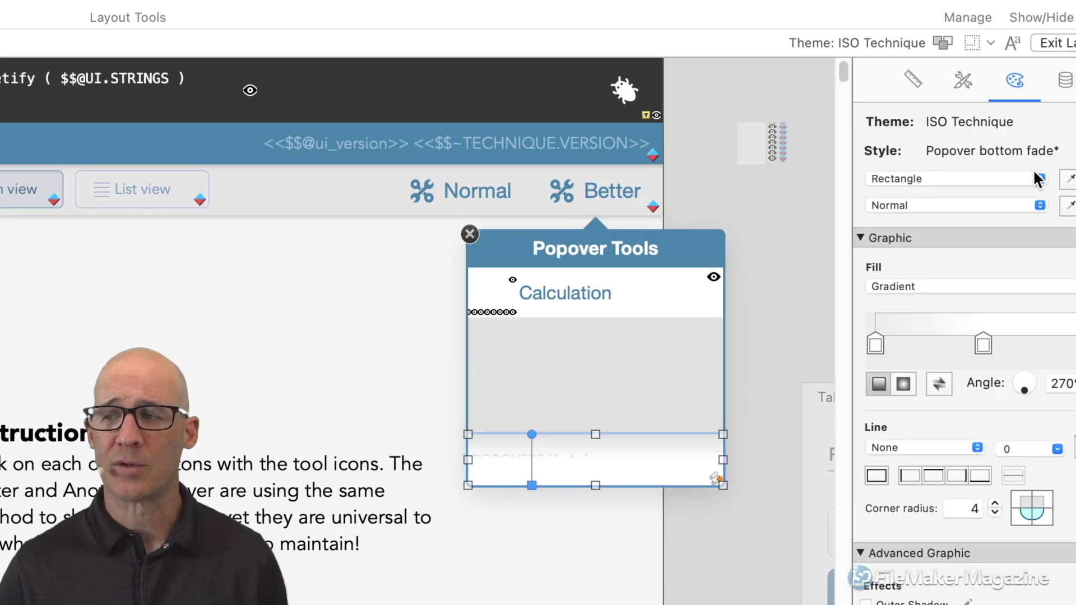
drag(1075, 107, 1042, 106)
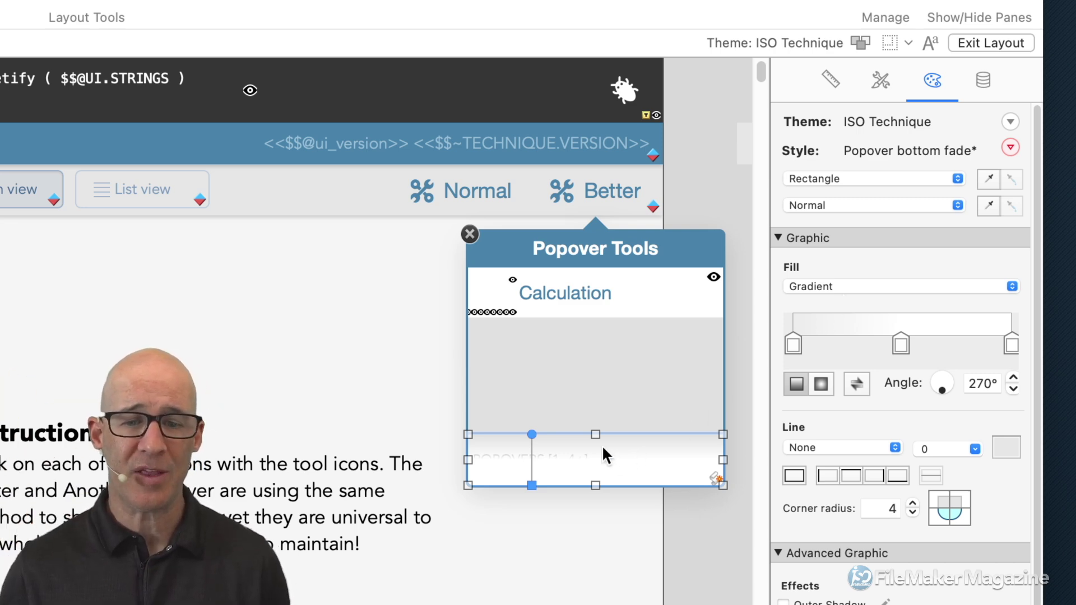
mouse_move(596, 435)
mouse_down()
mouse_move(596, 462)
mouse_move(606, 422)
mouse_move(603, 453)
mouse_up()
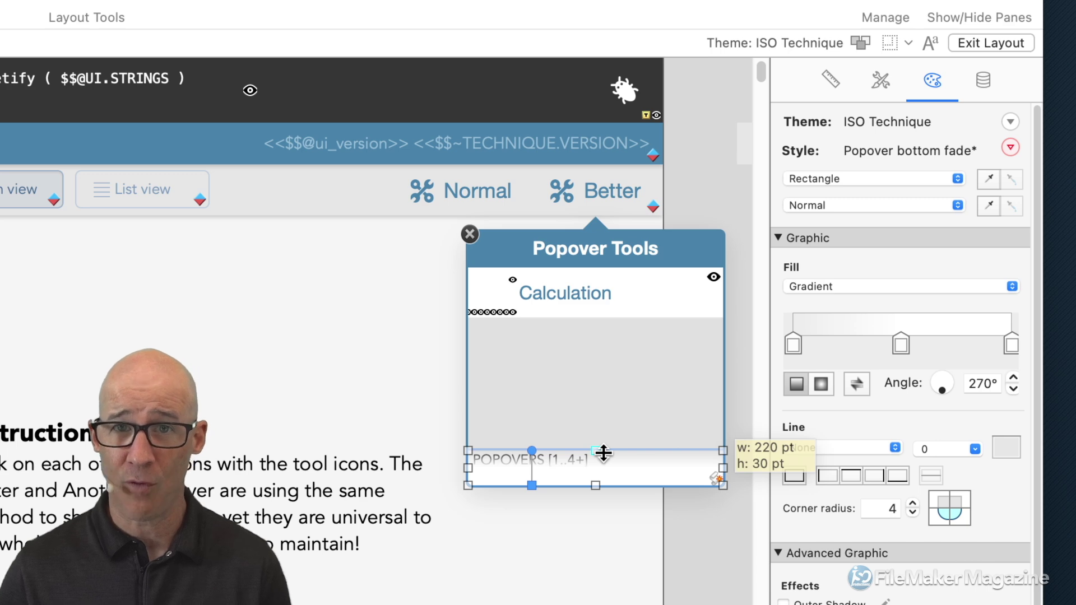
drag(603, 453, 606, 442)
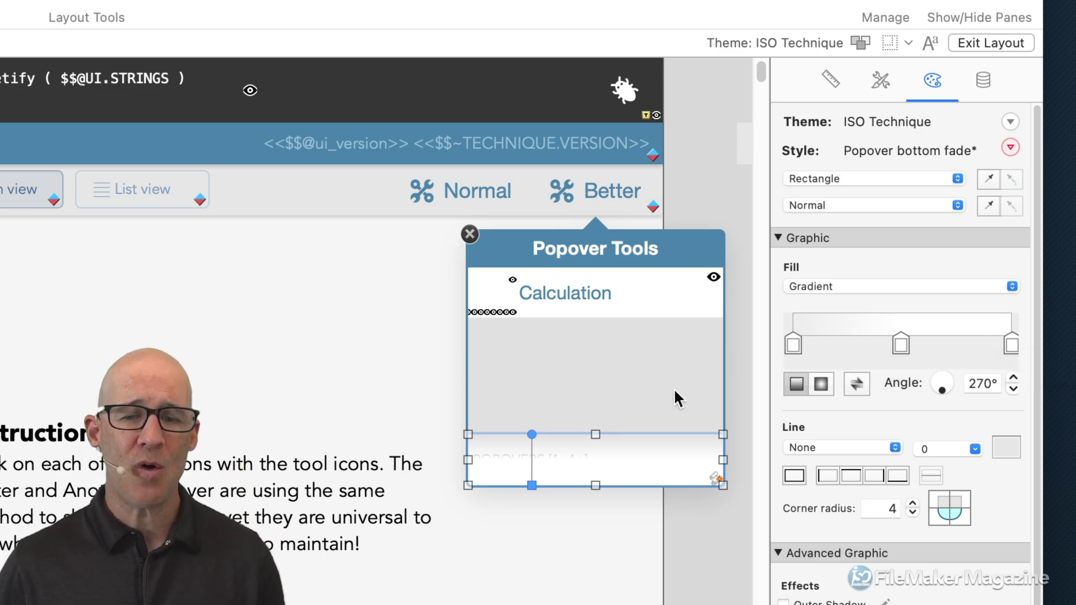
Step: Return to Browse mode, scroll the Better popover's menu items, reopen the popover to check its starting position, and close it
key(super+b)
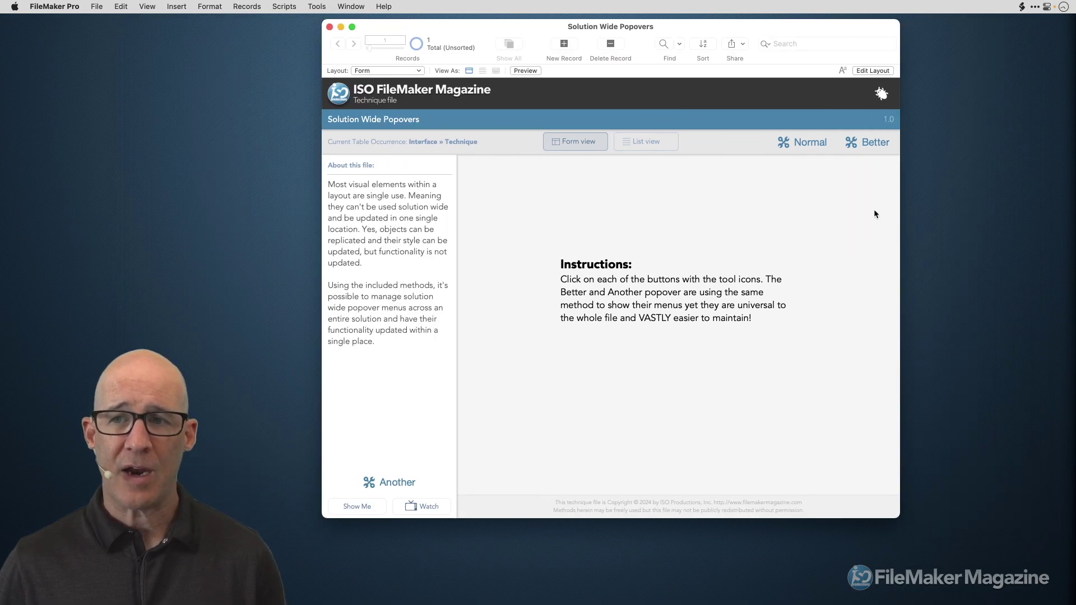
click(872, 144)
scroll(863, 250, down, 1)
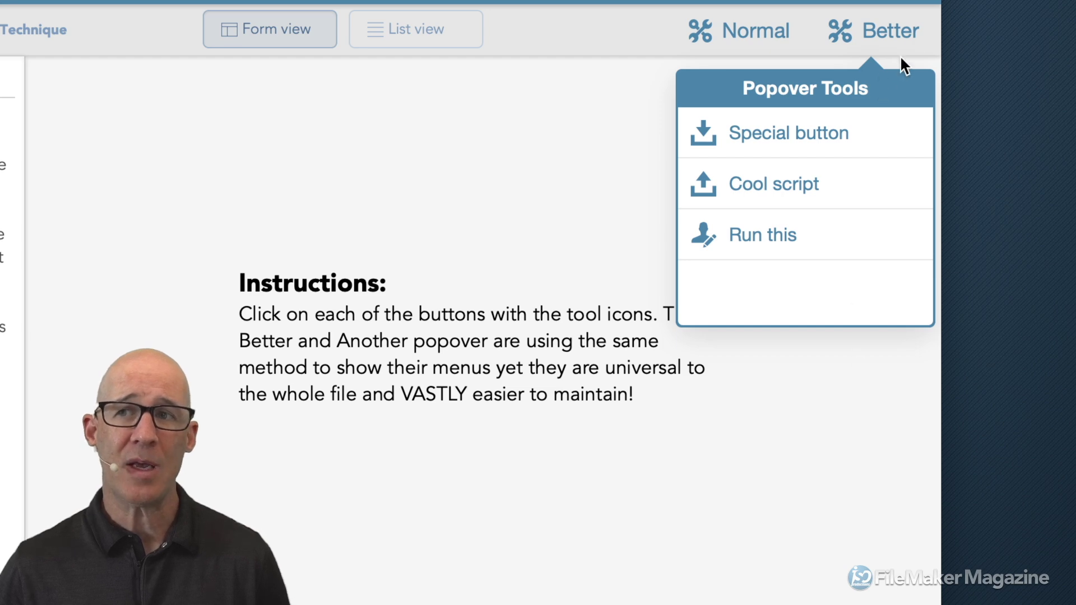
click(908, 35)
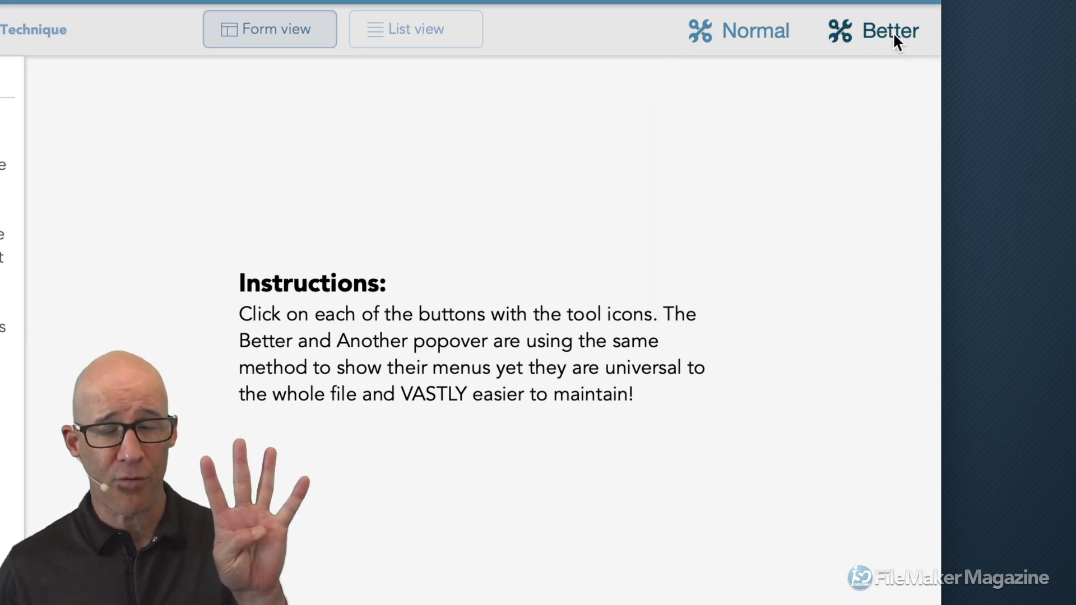
click(894, 32)
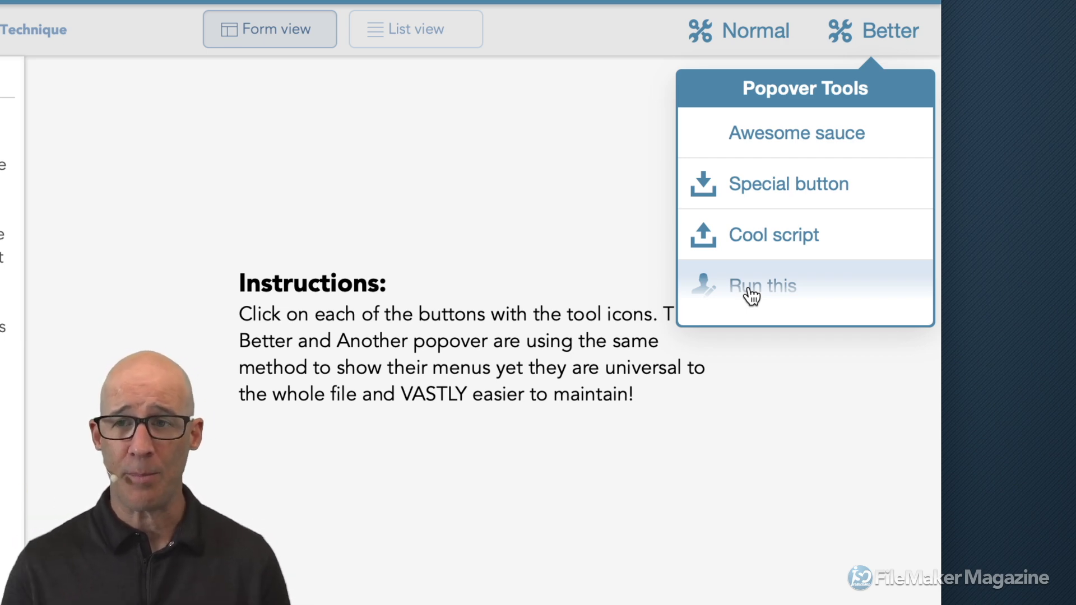
click(829, 343)
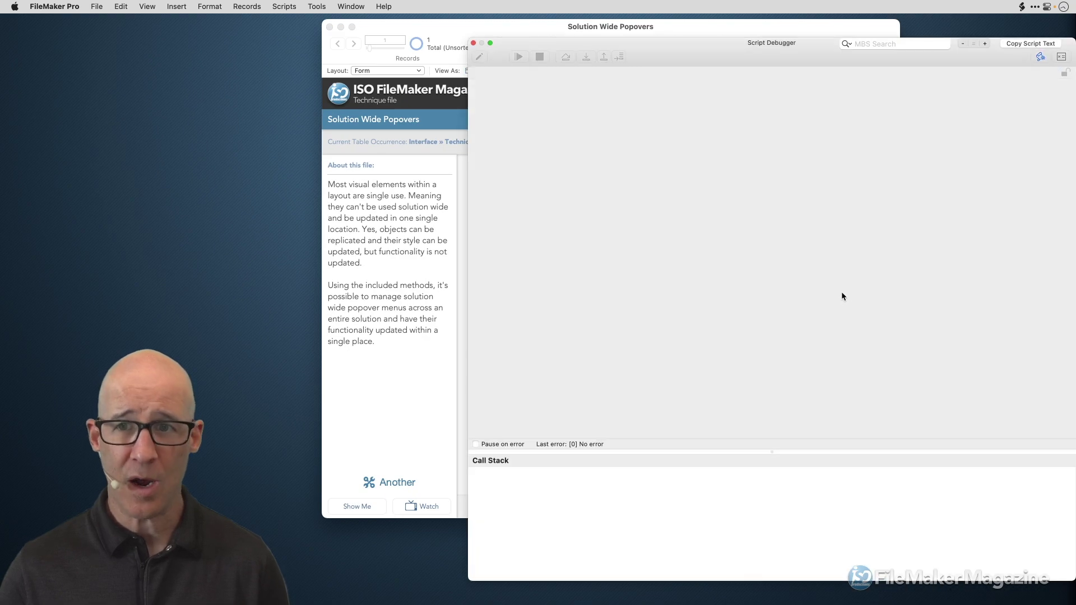
Step: Open the Better popover with the Script Debugger active, and step through Popover Render up to the $menuItemCount line
drag(835, 134, 504, 42)
click(873, 142)
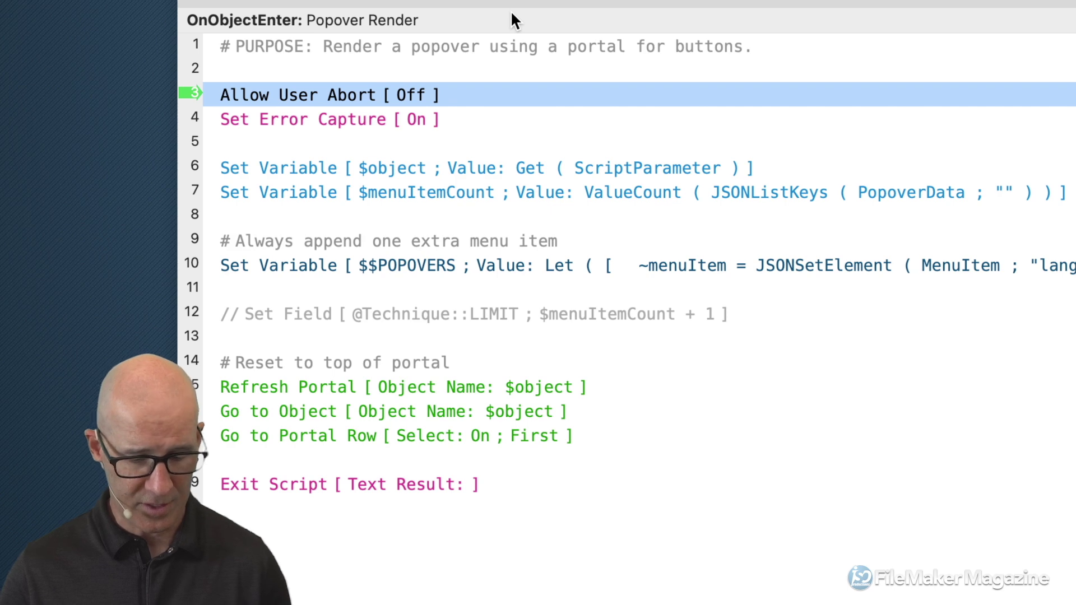
key(F5)
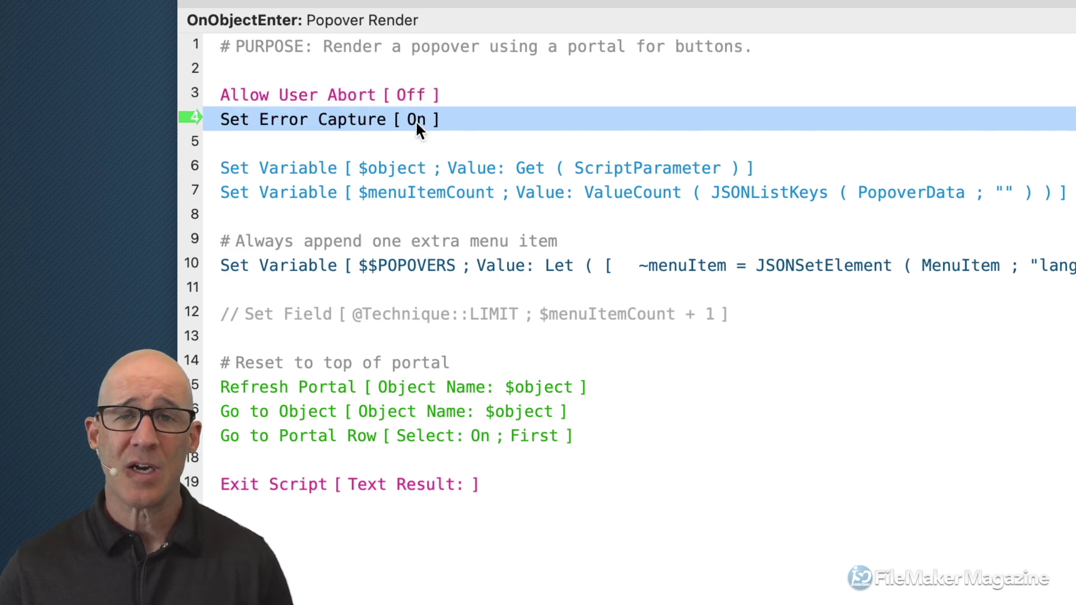
key(F5)
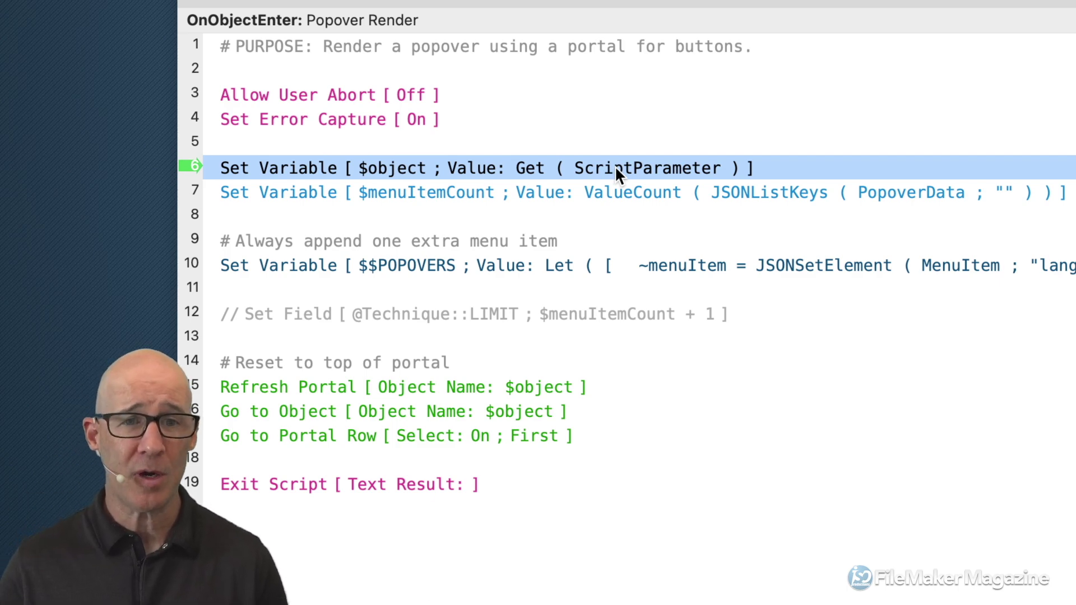
key(F5)
Step: Show the Data Viewer alongside the debugger and find the $object variable among the current values
key(super+shift+d)
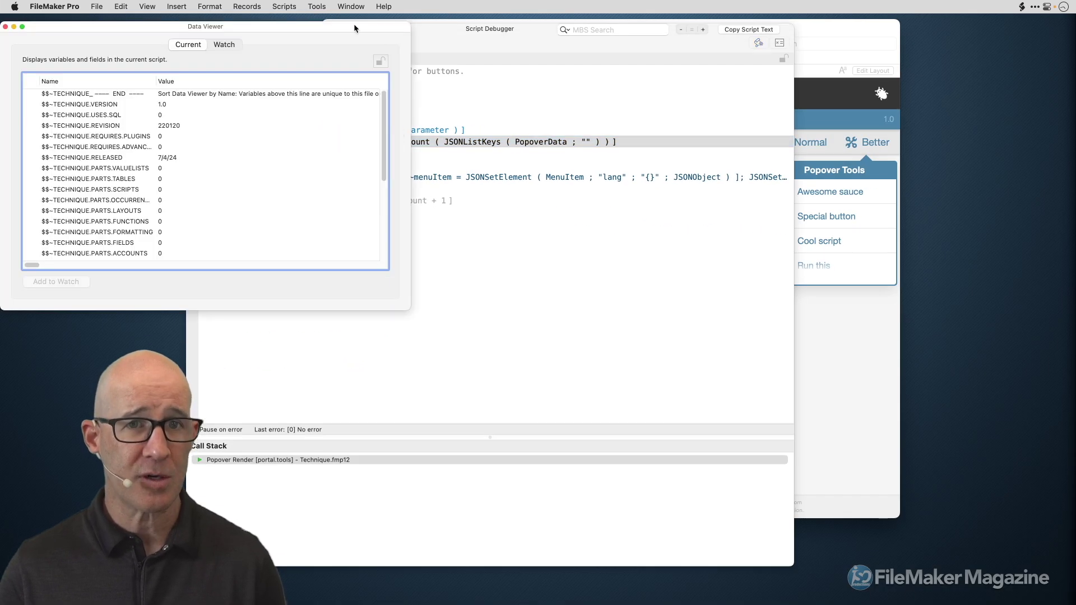
scroll(228, 247, down, 5)
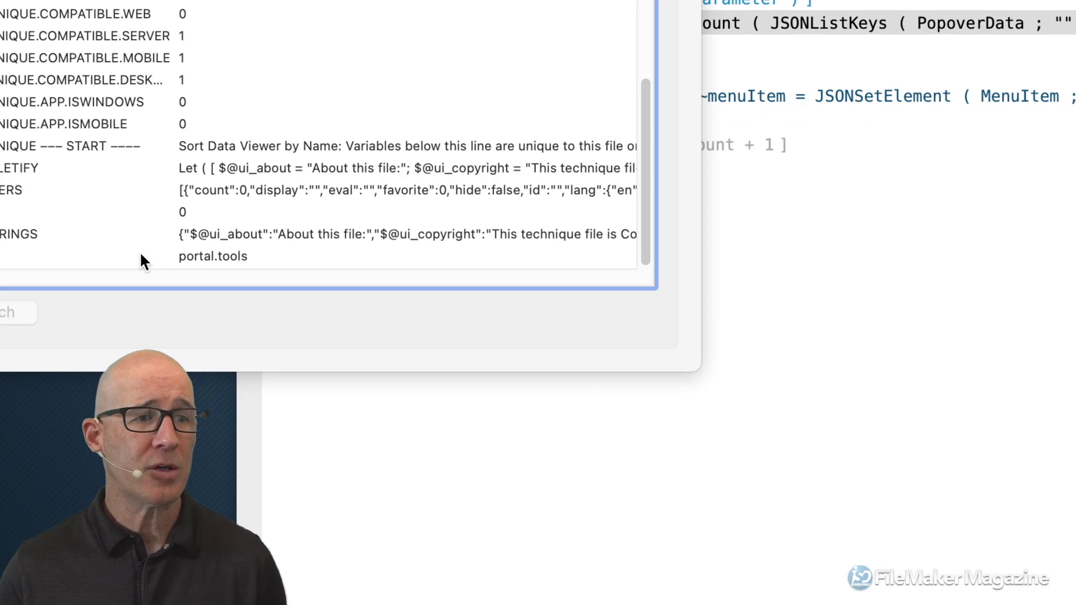
click(212, 255)
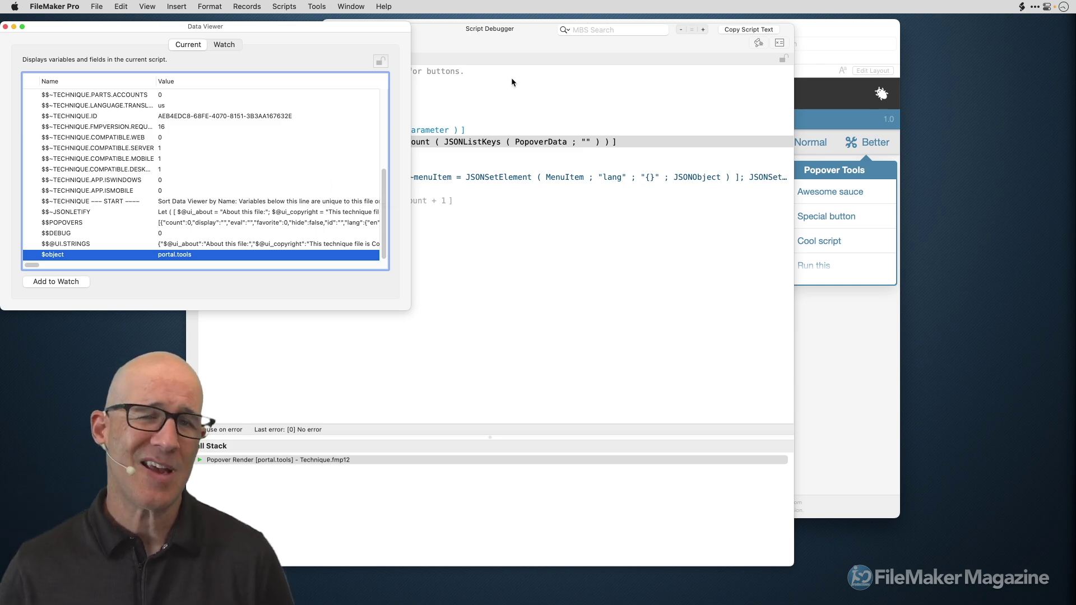
Step: Execute the $menuItemCount line in Popover Render, highlight the disabled LIMIT Set Field line, and inspect the $menuItemCount value
drag(497, 38, 738, 41)
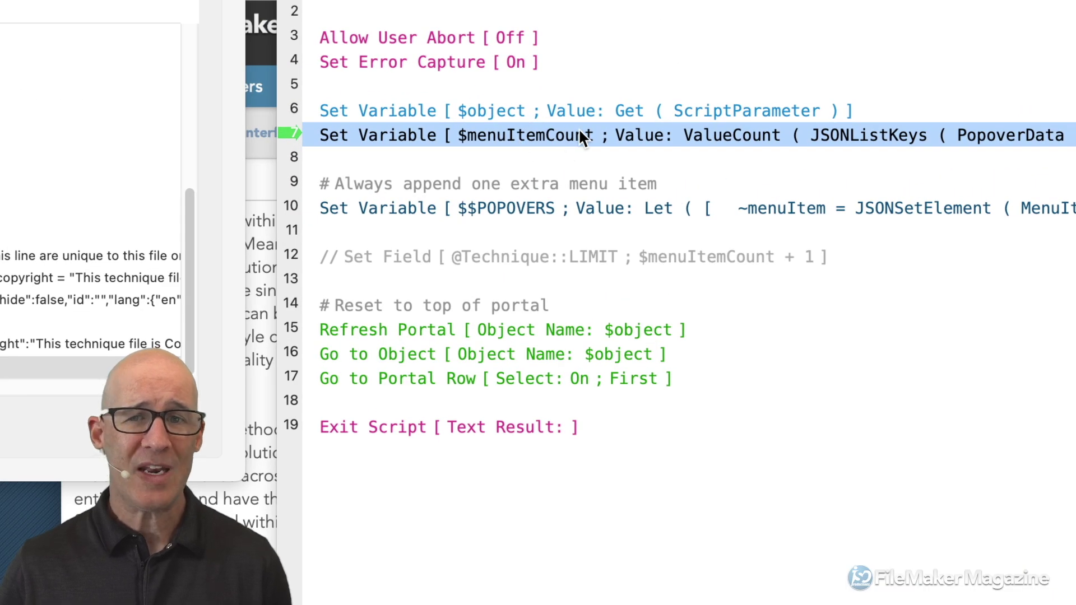
mouse_move(578, 131)
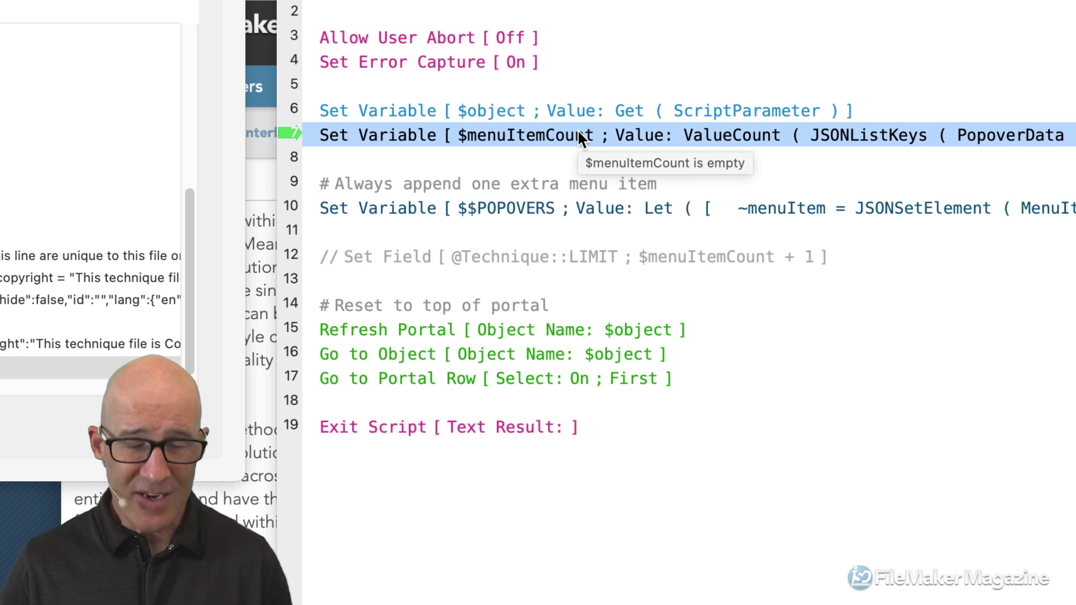
key(F5)
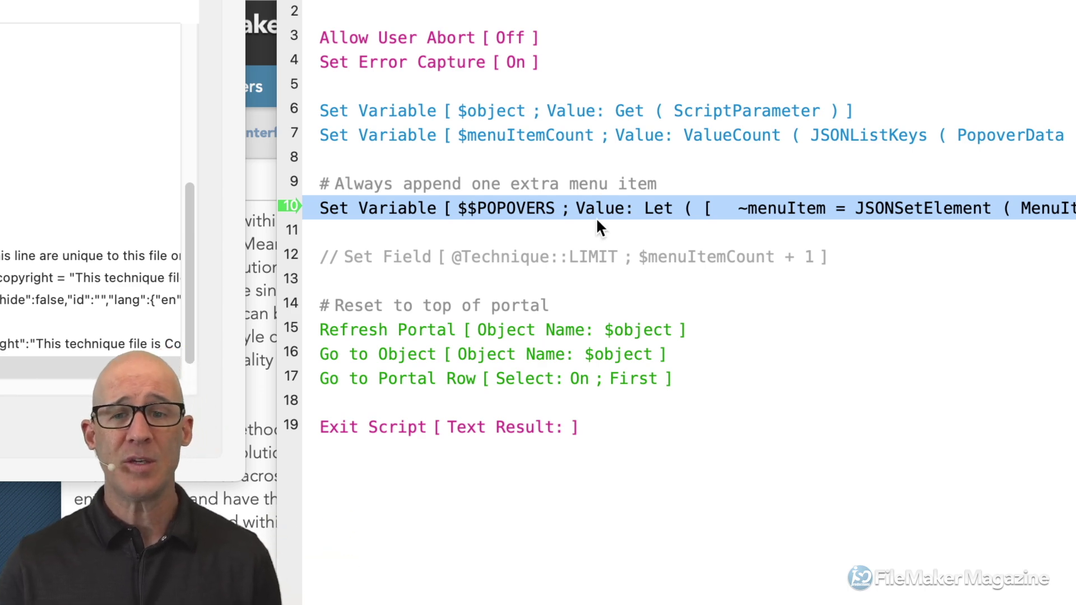
click(404, 259)
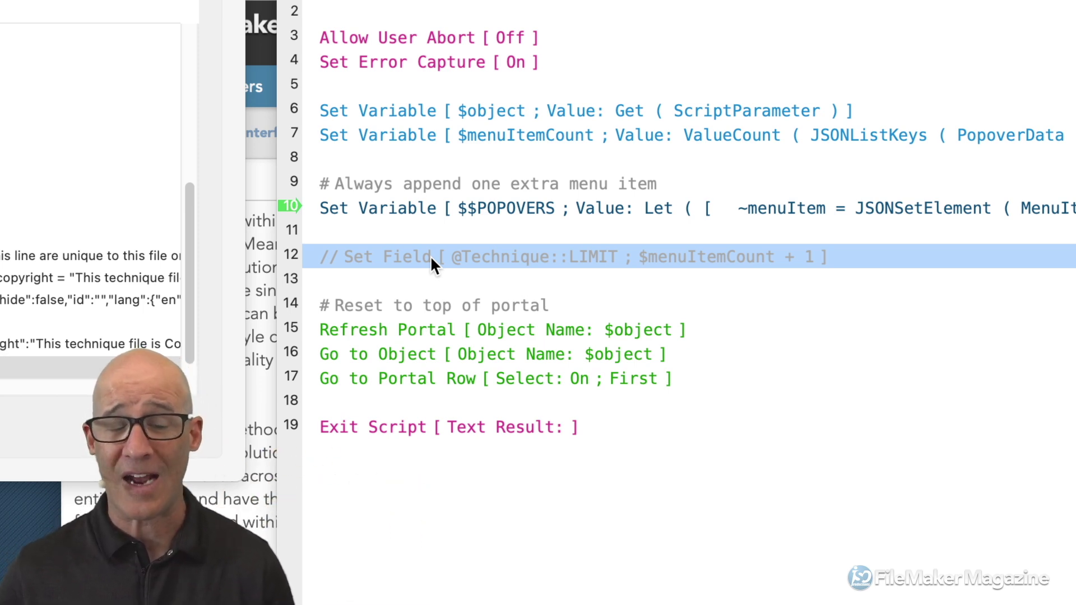
click(531, 134)
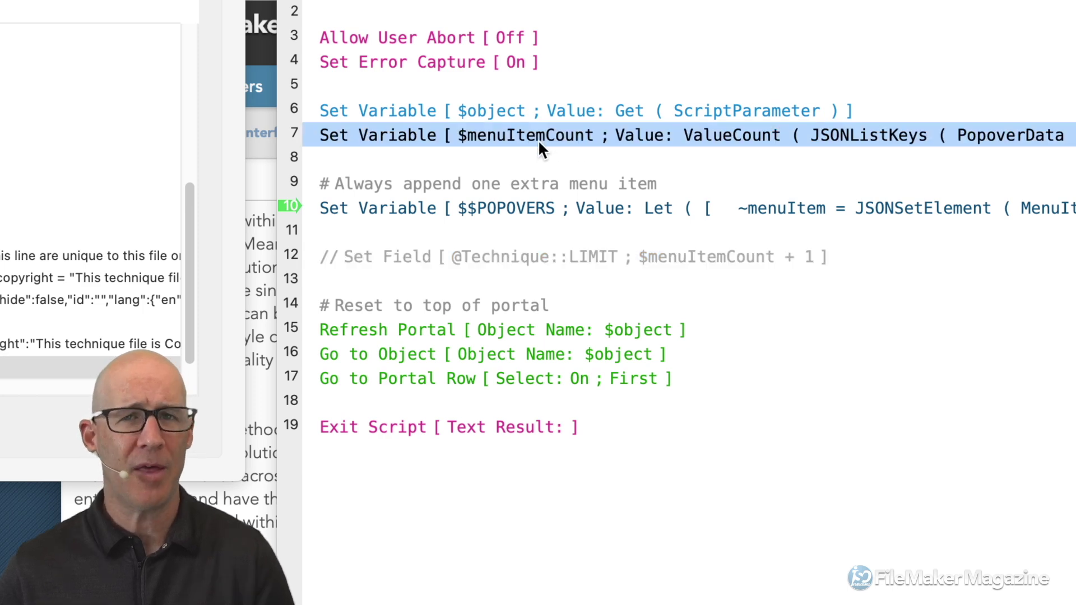
mouse_move(512, 135)
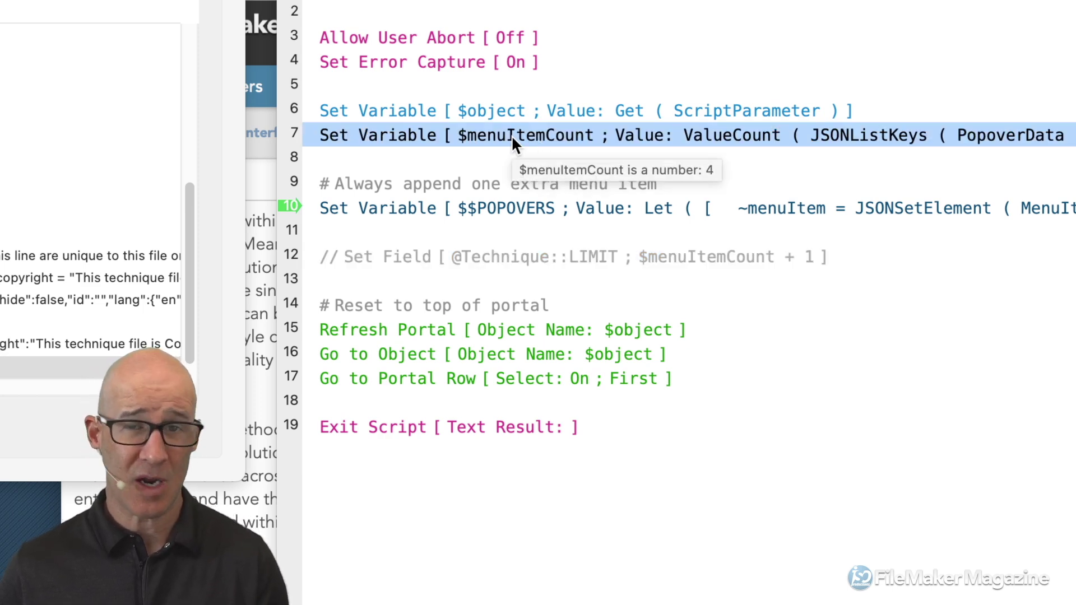
Step: Highlight the disabled LIMIT Set Field line and the $$POPOVERS line in the debugger, and inspect the $$POPOVERS value
click(504, 258)
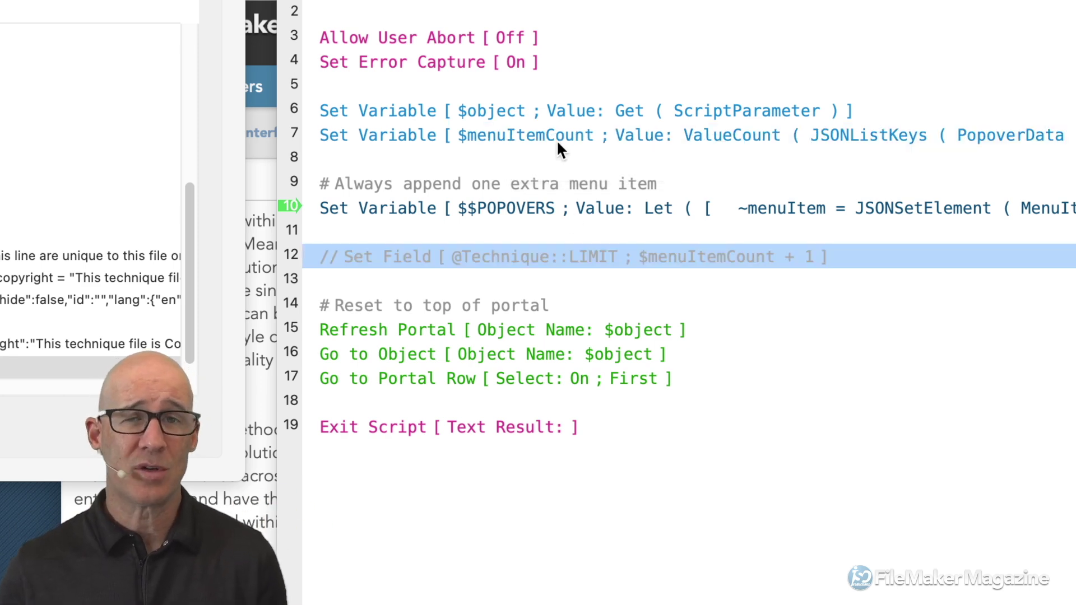
click(526, 210)
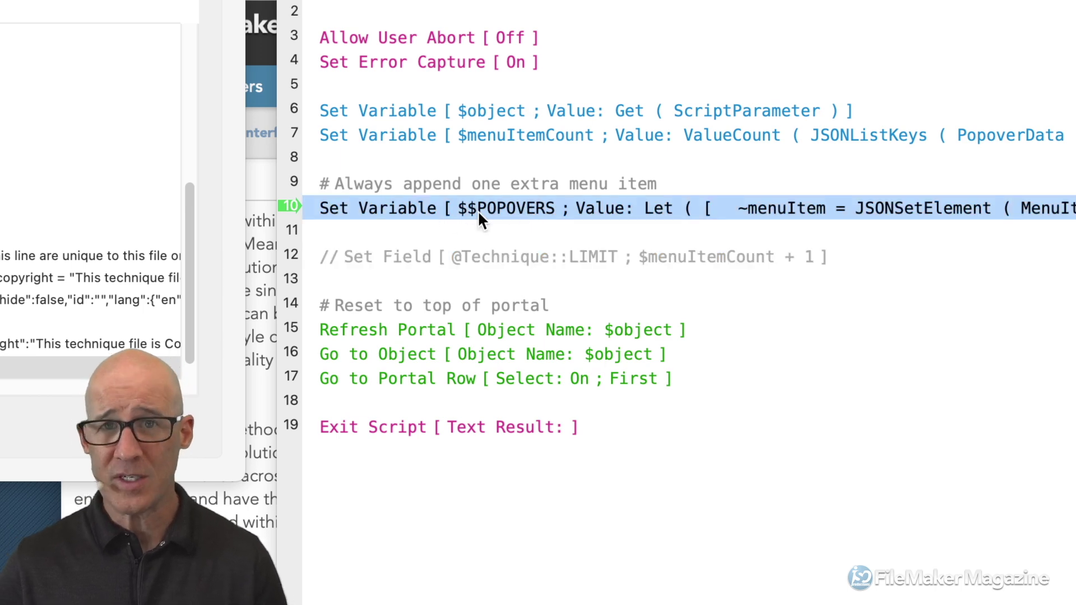
mouse_move(480, 211)
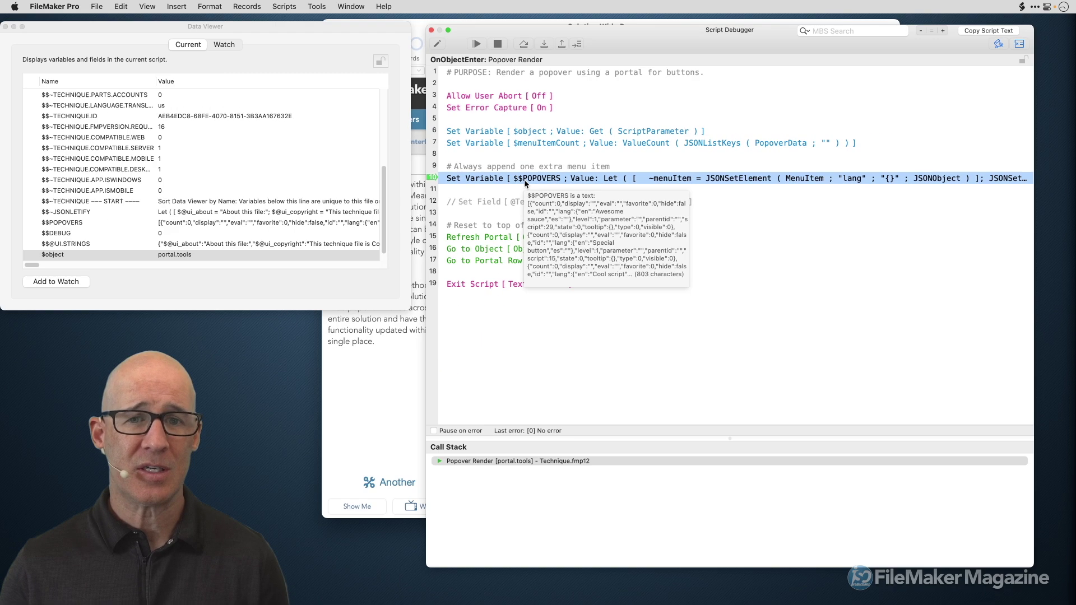
Step: Open Popover Render for editing from the call stack, and show the $$POPOVERS variable's calculation in a widened Specify Calculation window
click(557, 461)
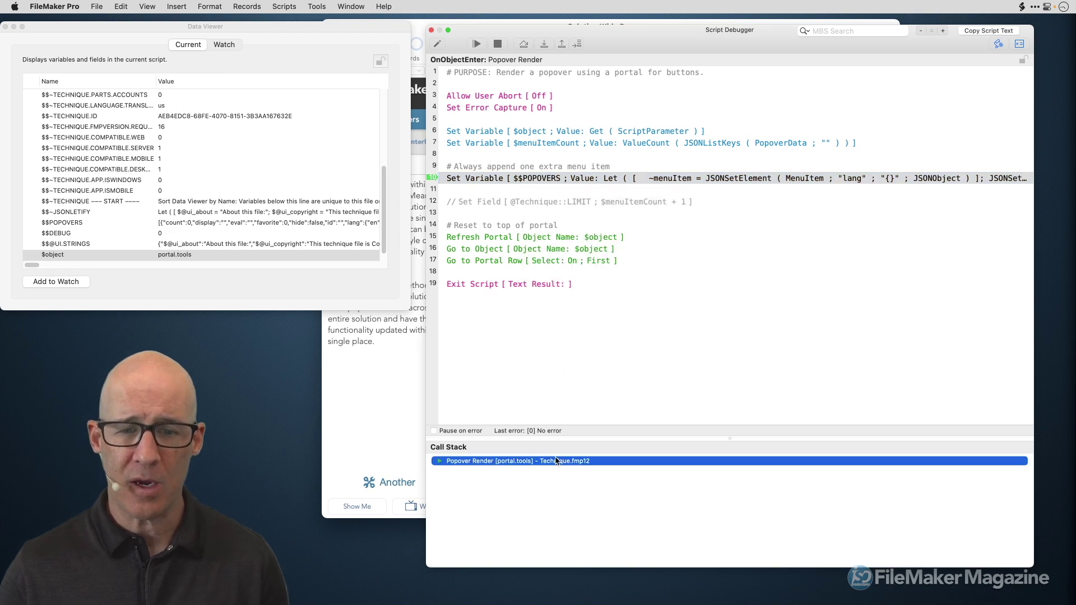
double_click(556, 461)
drag(628, 43, 843, 59)
double_click(556, 186)
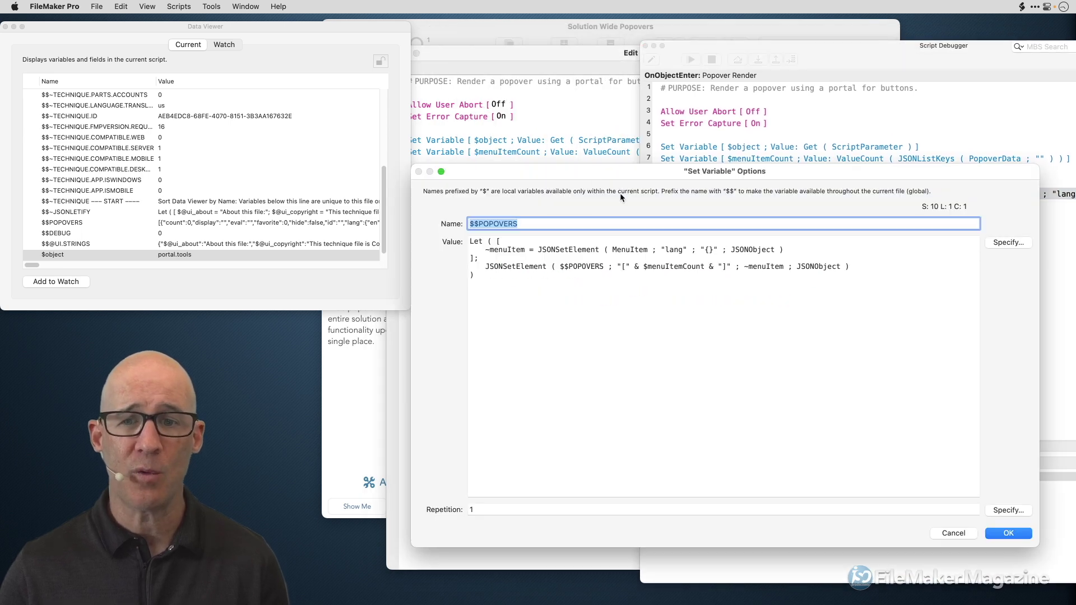
click(1009, 243)
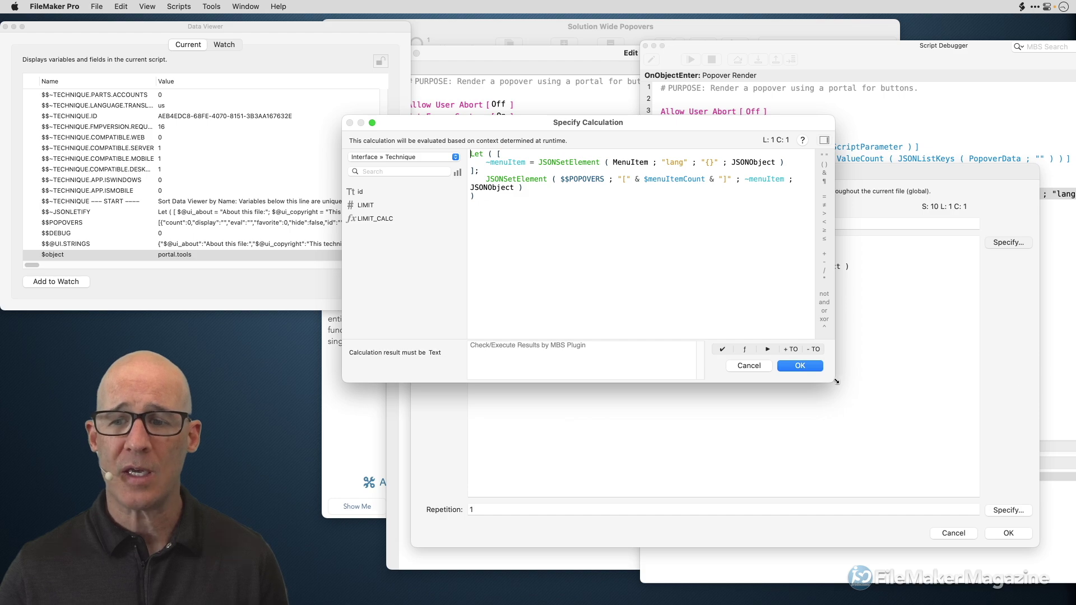
drag(832, 381, 1057, 381)
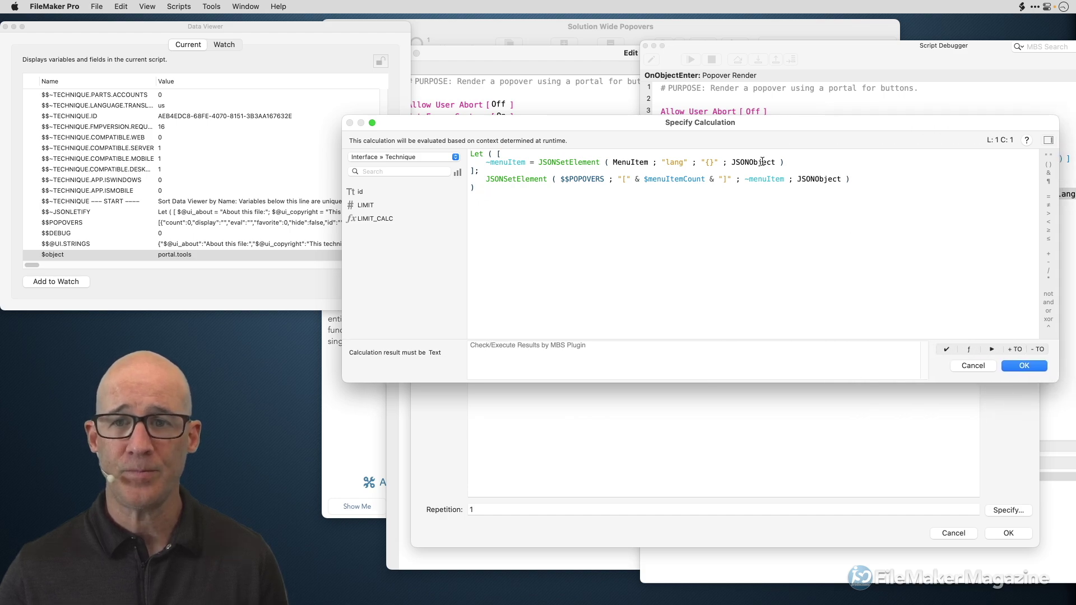
drag(730, 127, 690, 154)
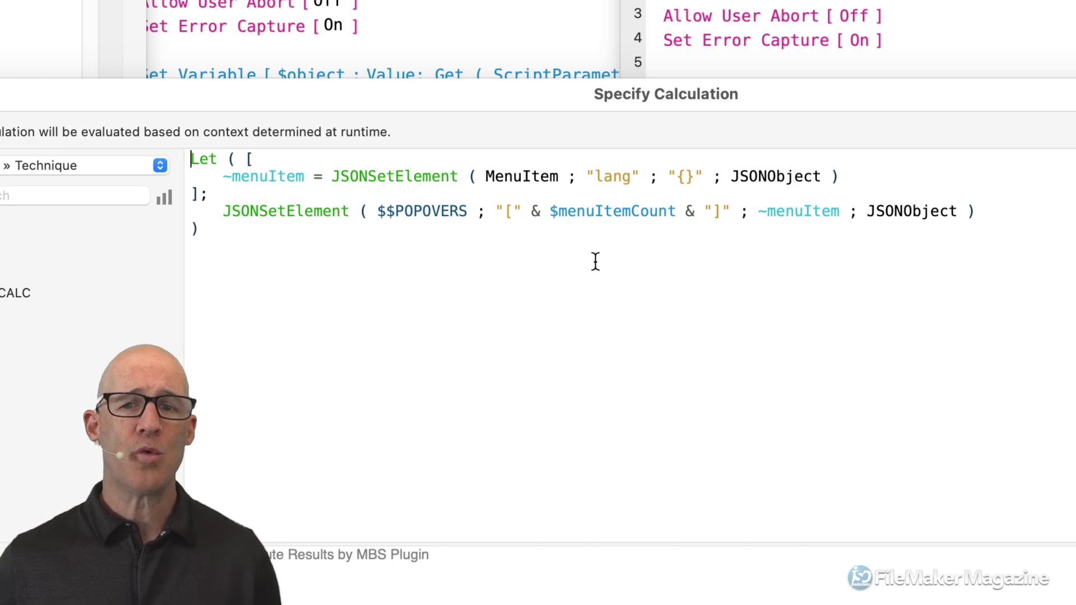
Step: Examine the $menuItemCount, $$POPOVERS, MenuItem and "lang" parts of the calculation, and close both variable dialogs
drag(554, 211, 676, 211)
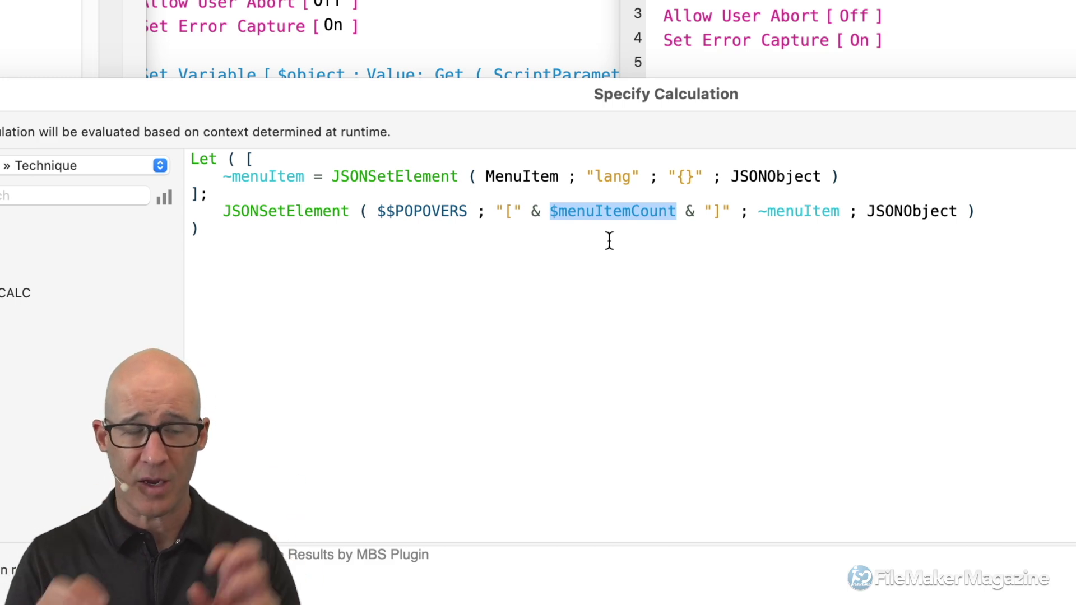
drag(378, 213, 468, 218)
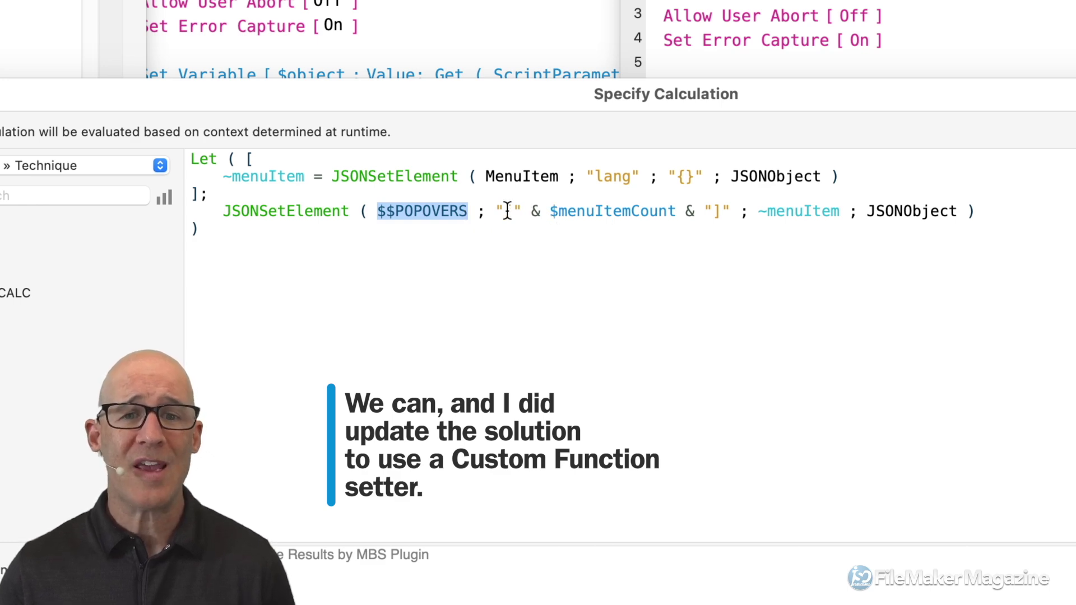
drag(505, 213, 836, 215)
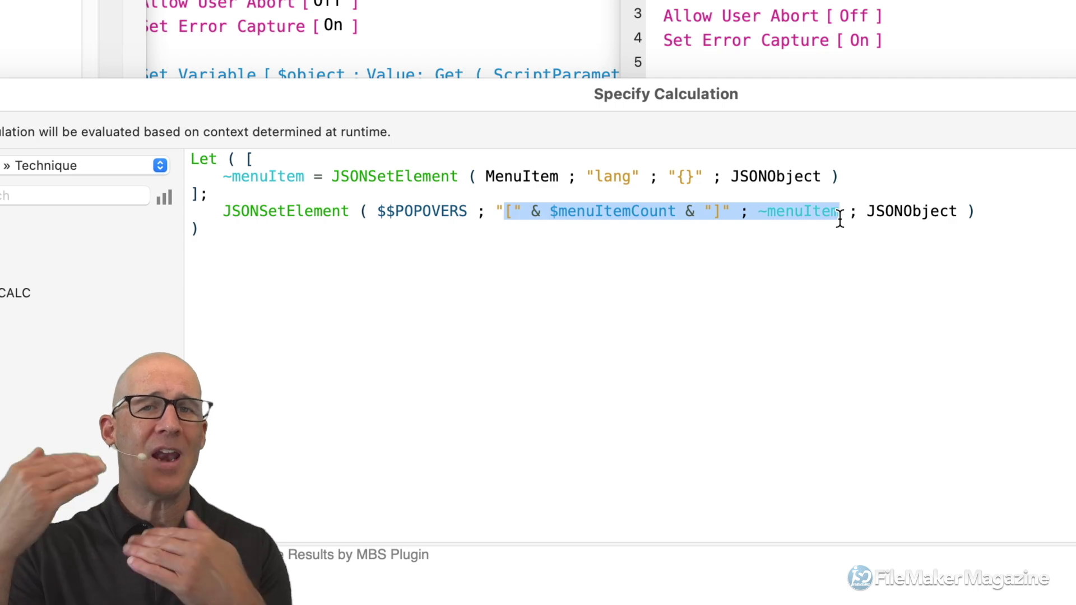
double_click(535, 176)
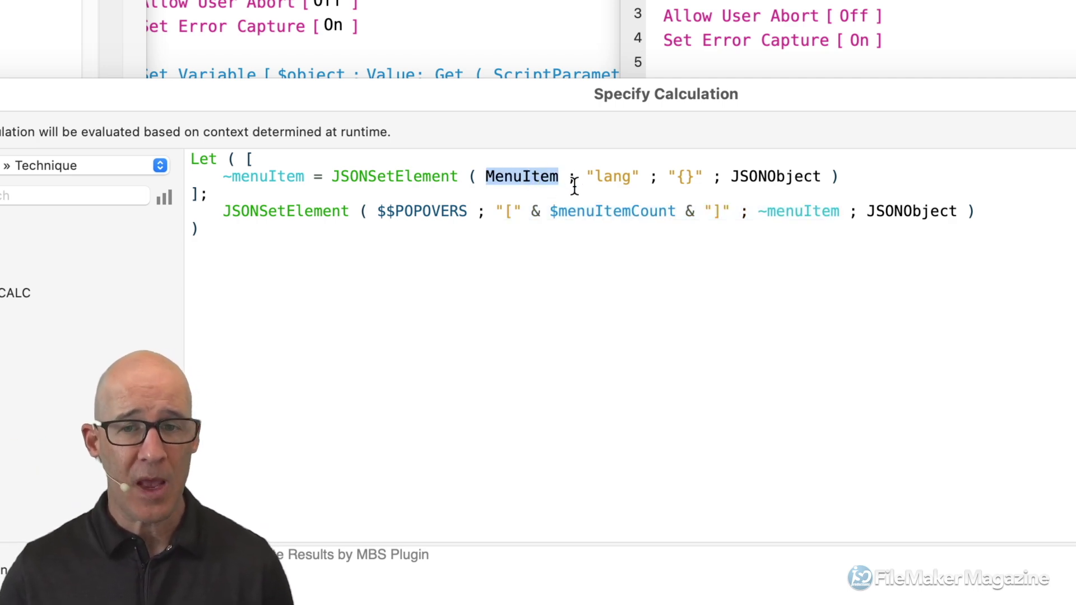
drag(595, 177, 701, 182)
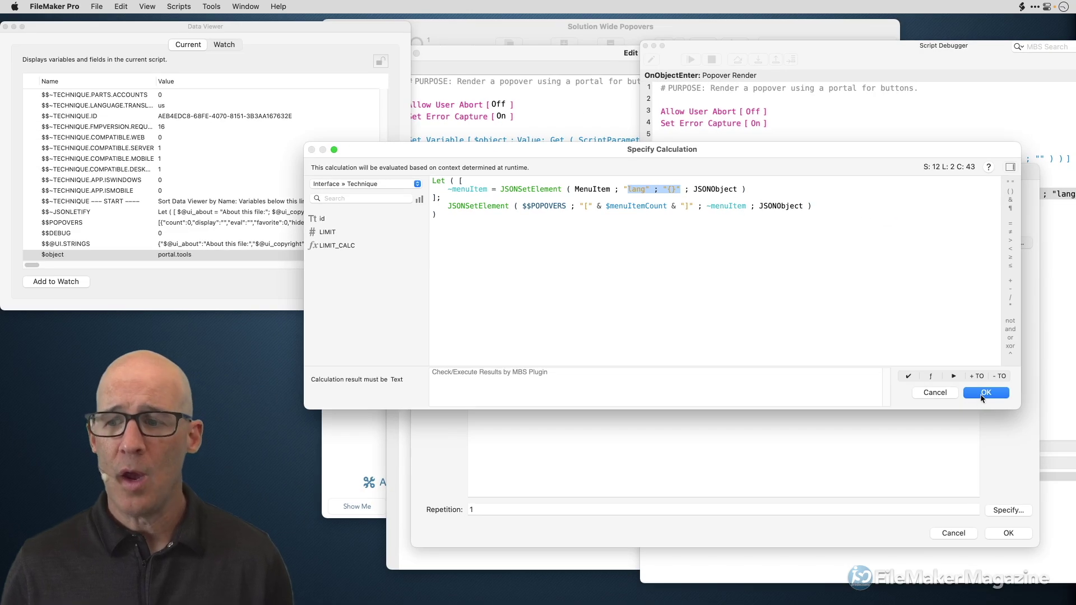
click(986, 393)
click(1009, 533)
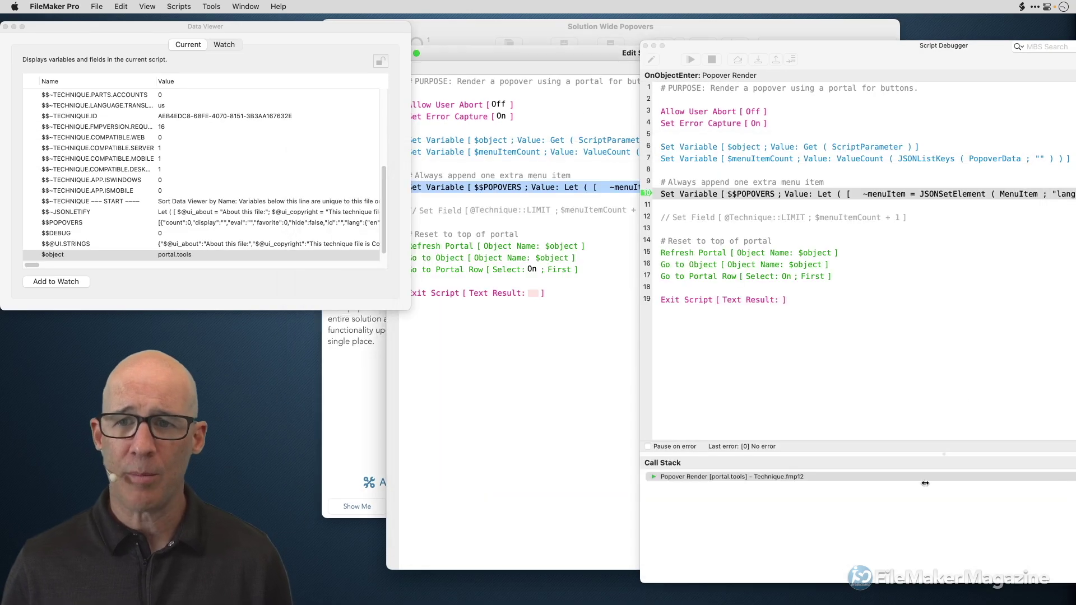
Step: Step through Popover Render from the $$POPOVERS line to Exit Script, inspecting the $object value at Refresh Portal
mouse_move(916, 477)
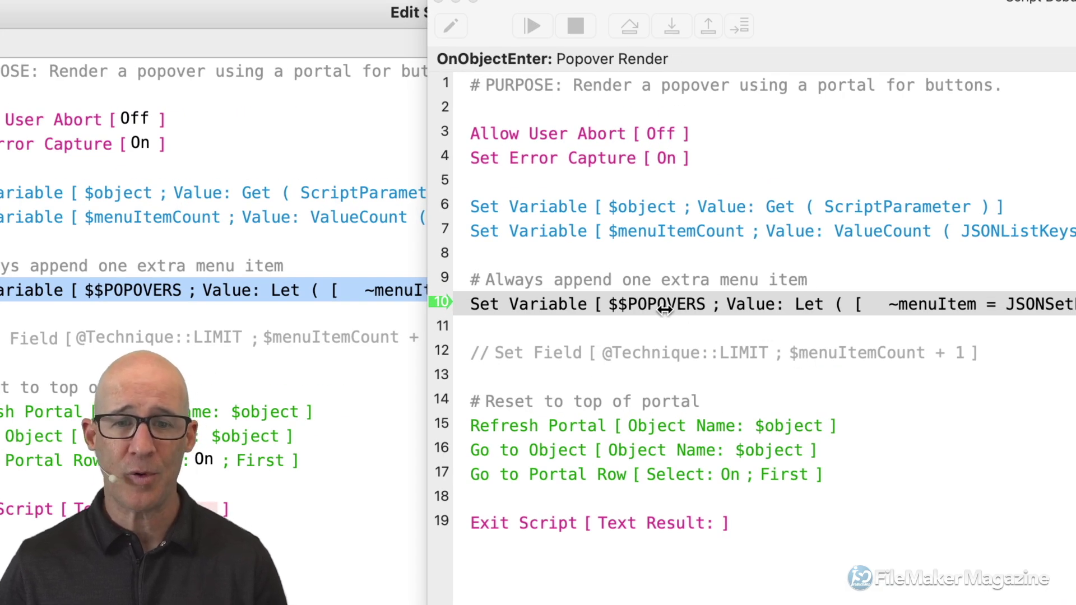
key(F5)
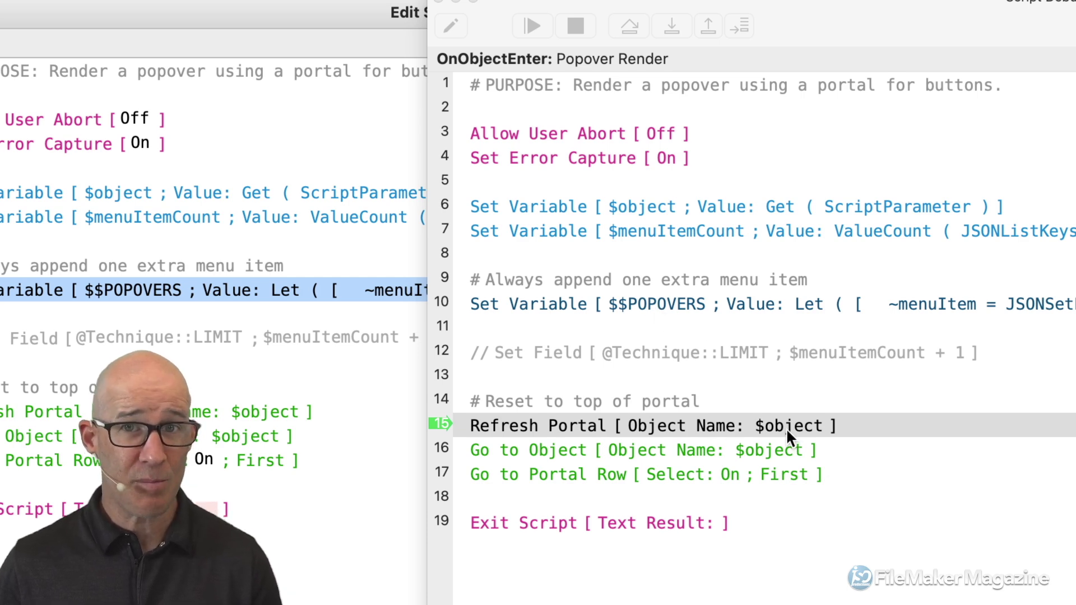
mouse_move(786, 428)
key(F5)
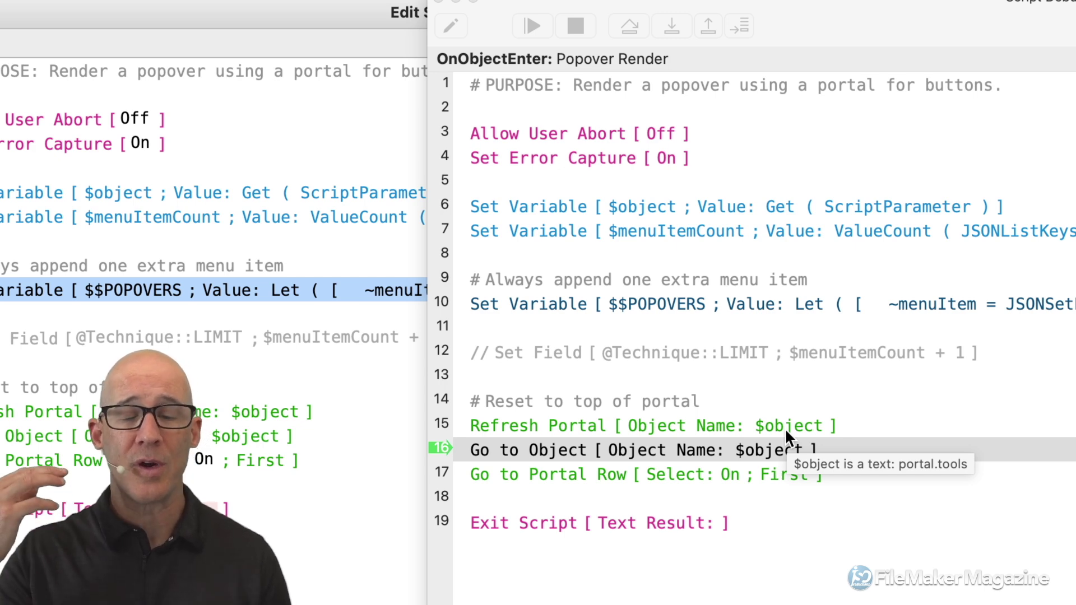
key(F5)
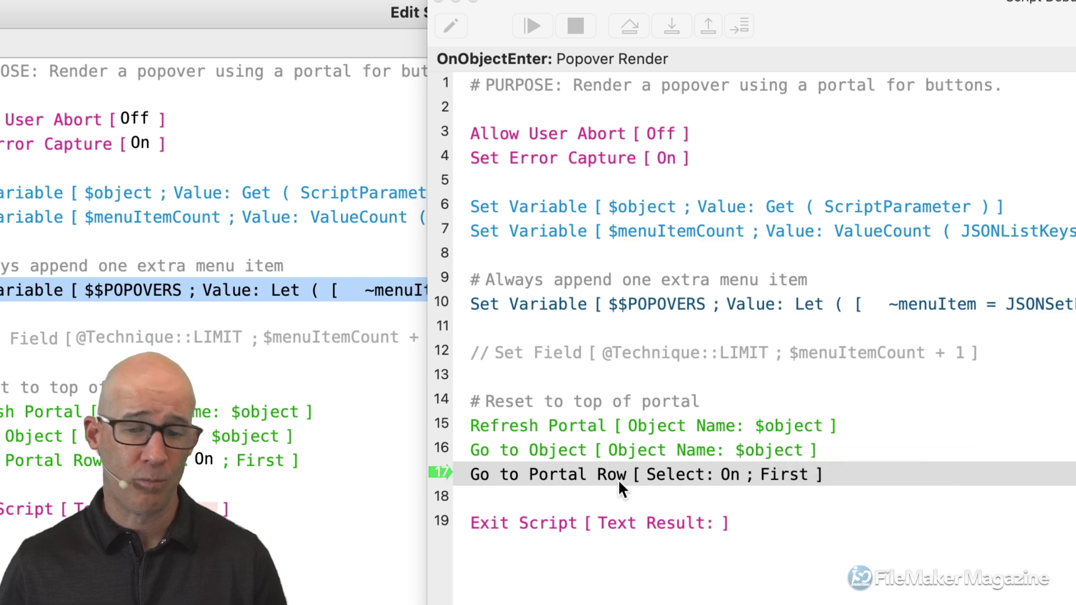
key(F5)
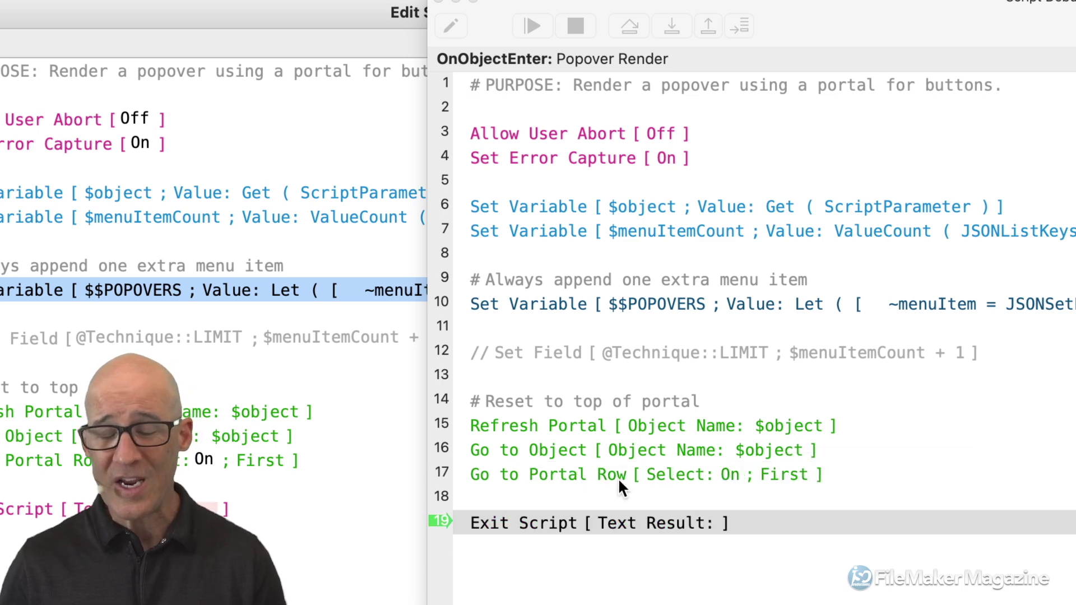
Step: Highlight the Go to Object and Go to Portal Row lines in the debugger, and run Popover Render to its end
click(594, 452)
click(594, 471)
click(593, 450)
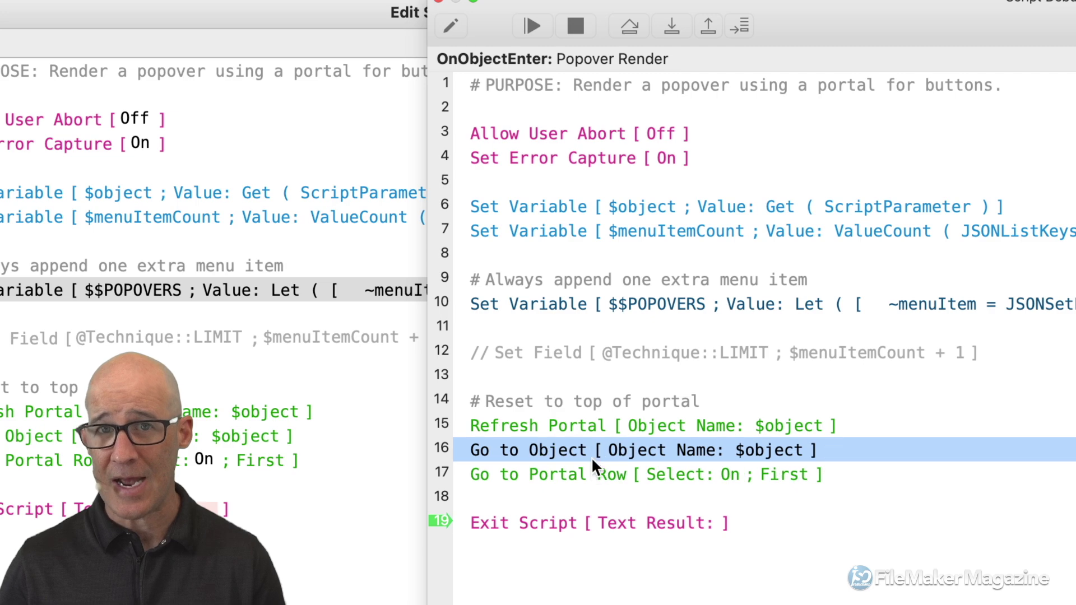
click(594, 465)
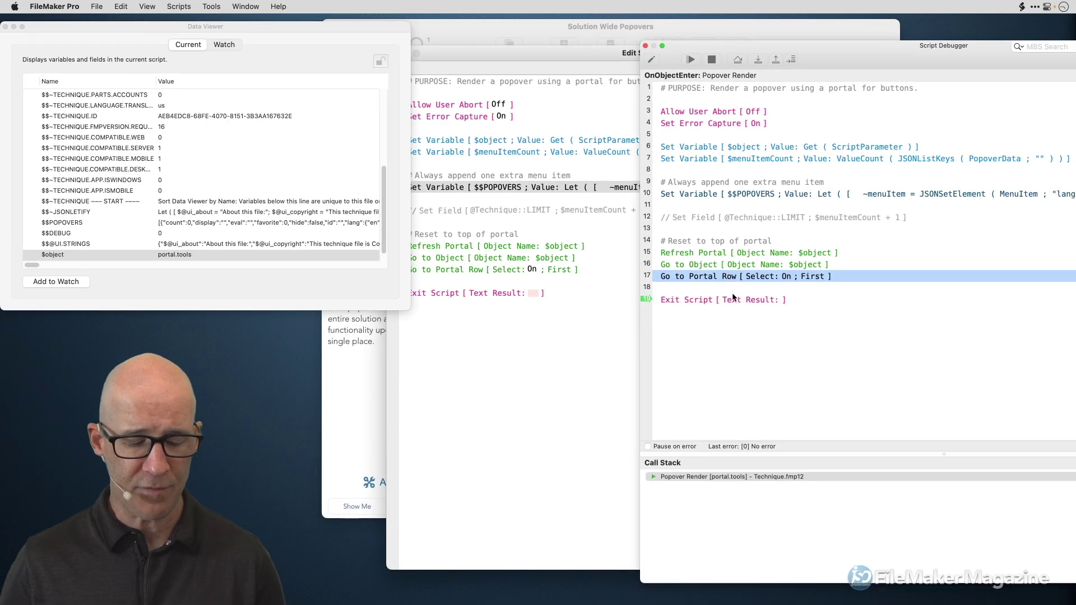
key(F5)
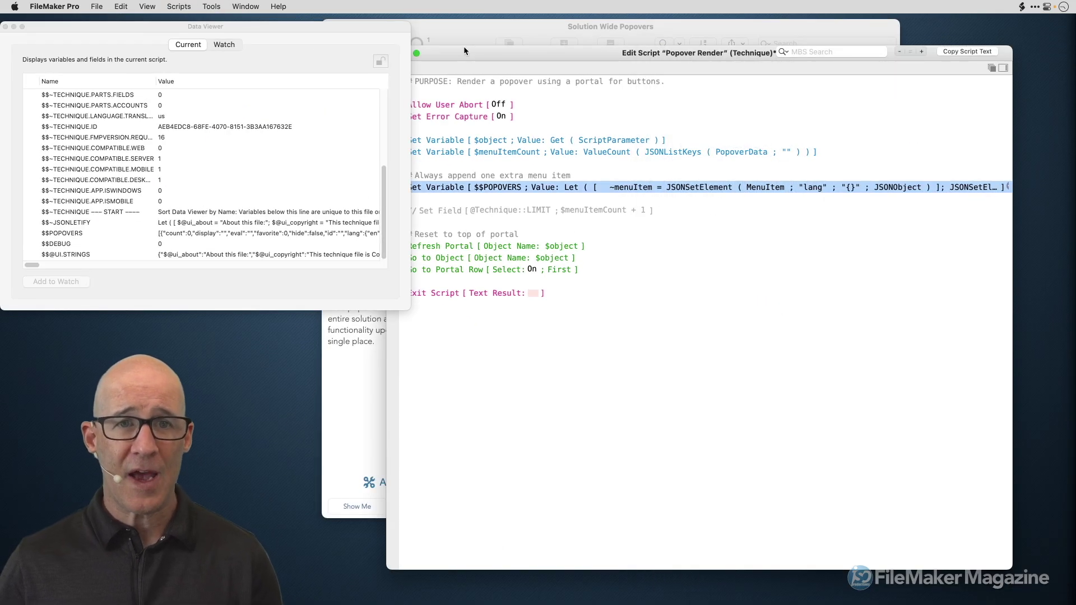
Step: Close the Popover Render script without saving changes, and close the Data Viewer
drag(463, 46, 551, 48)
click(487, 52)
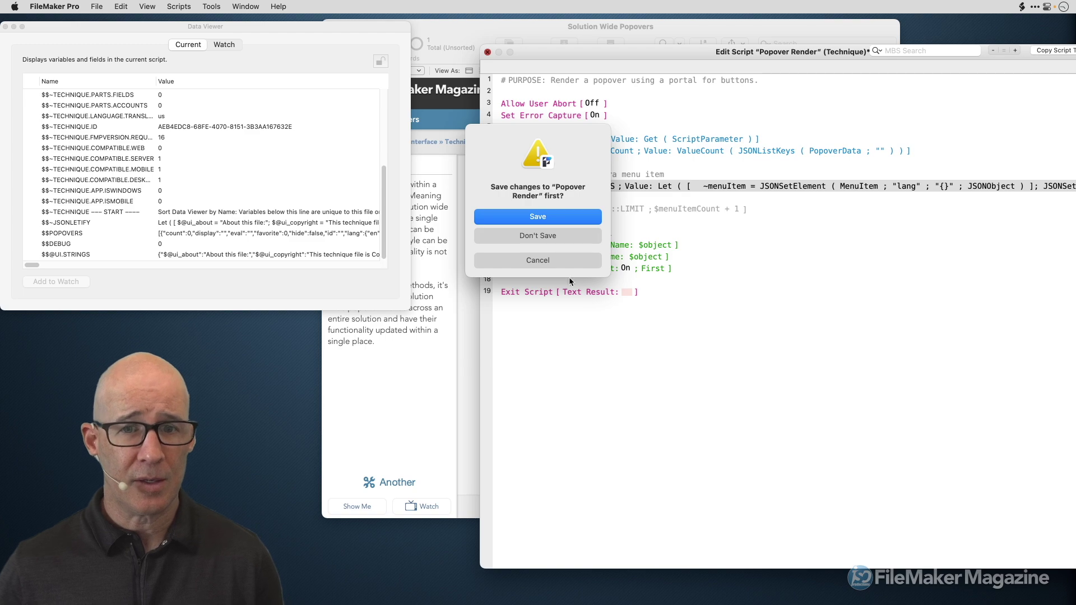
click(538, 237)
key(super+w)
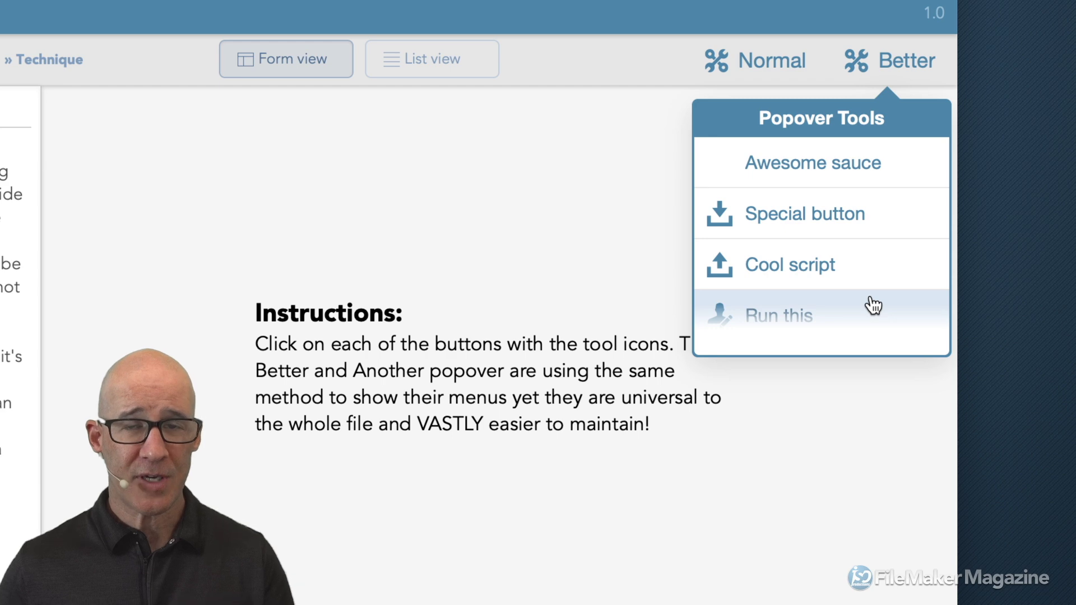
Step: Compare the Normal and Better popovers by opening them alternately and scrolling the Better popover's menu items
click(744, 66)
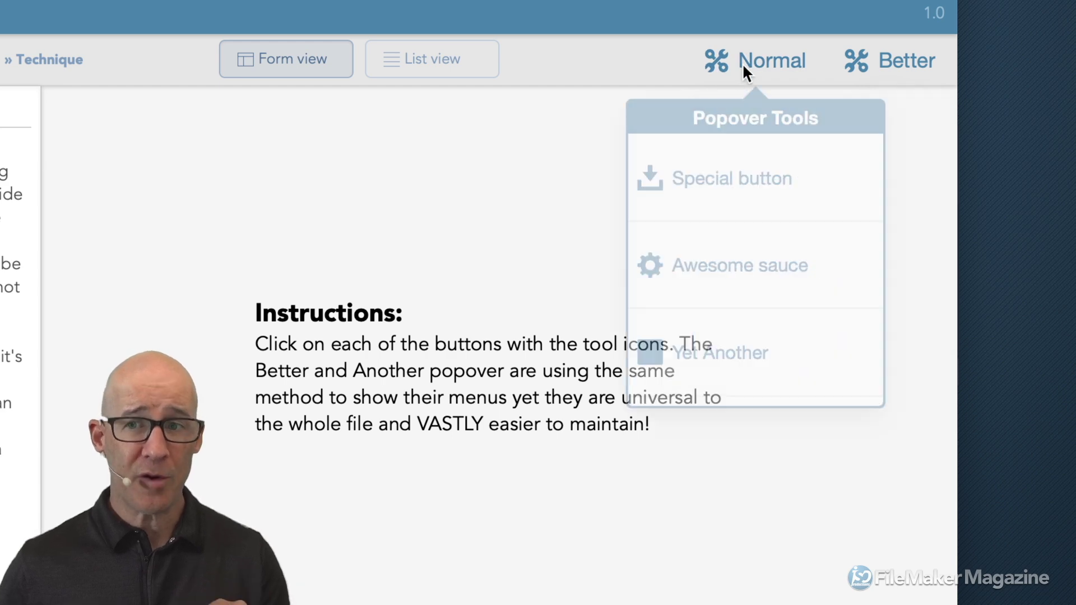
click(907, 66)
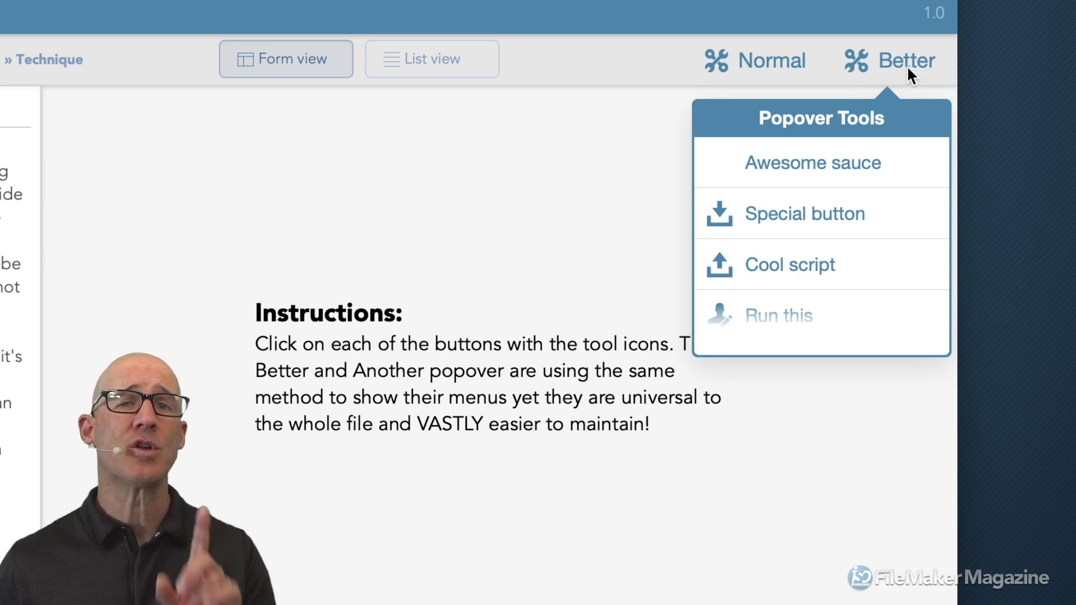
scroll(913, 185, down, 2)
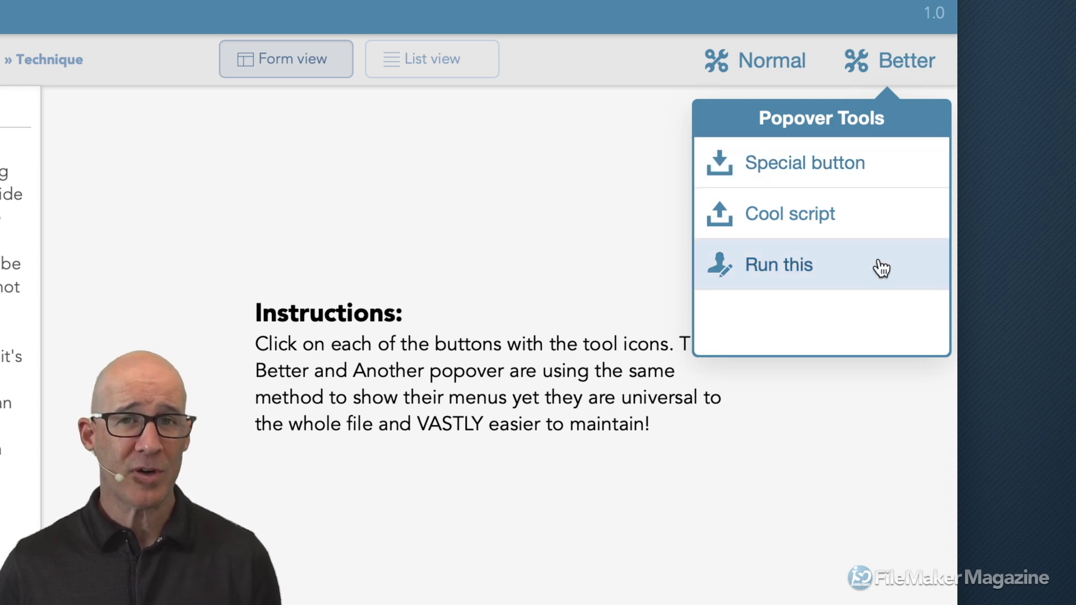
click(747, 62)
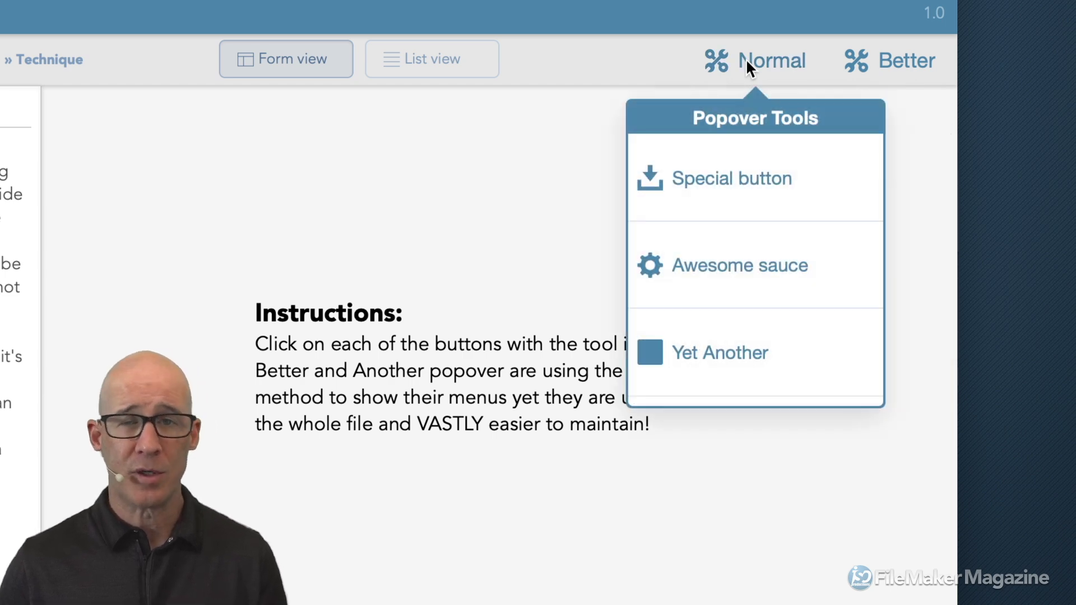
click(901, 66)
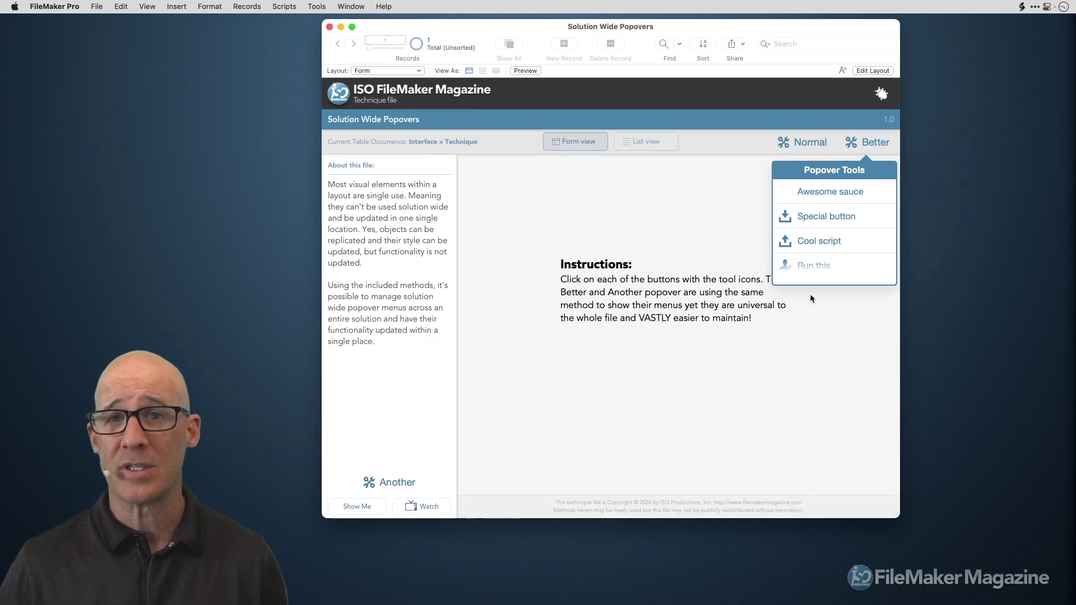
Step: Open Popover Render in the Script Workspace, and highlight its Go to Object and Go to Portal Row lines
key(super+shift+s)
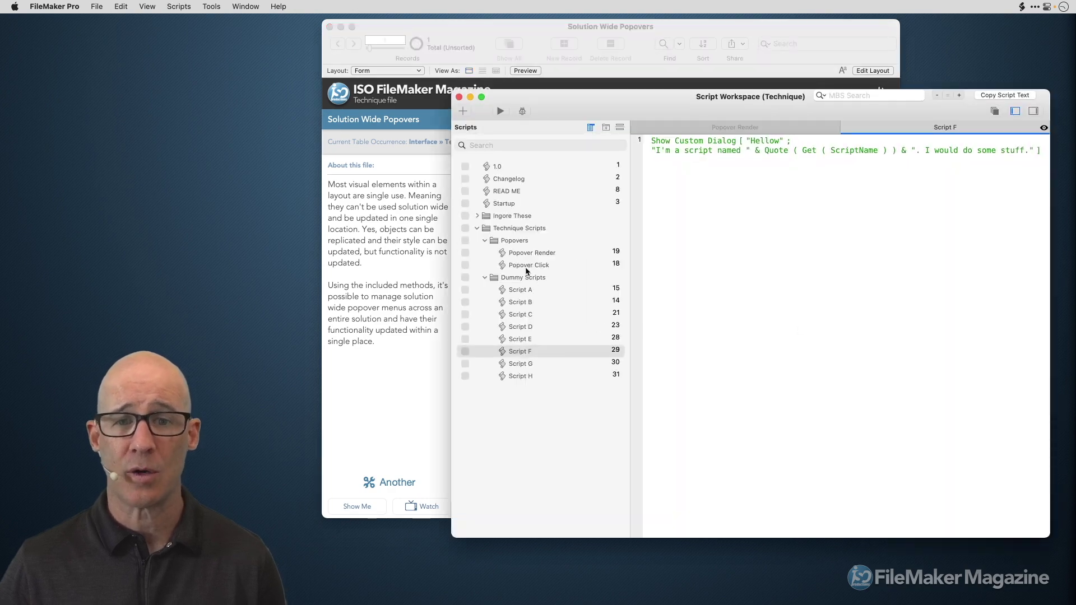
click(485, 278)
click(530, 257)
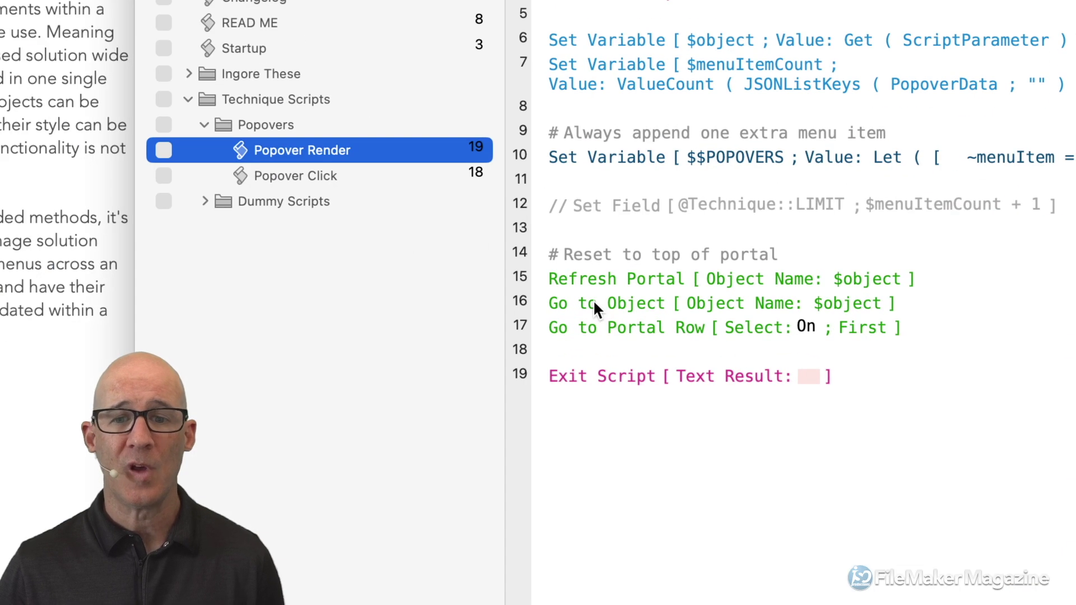
drag(673, 325, 677, 337)
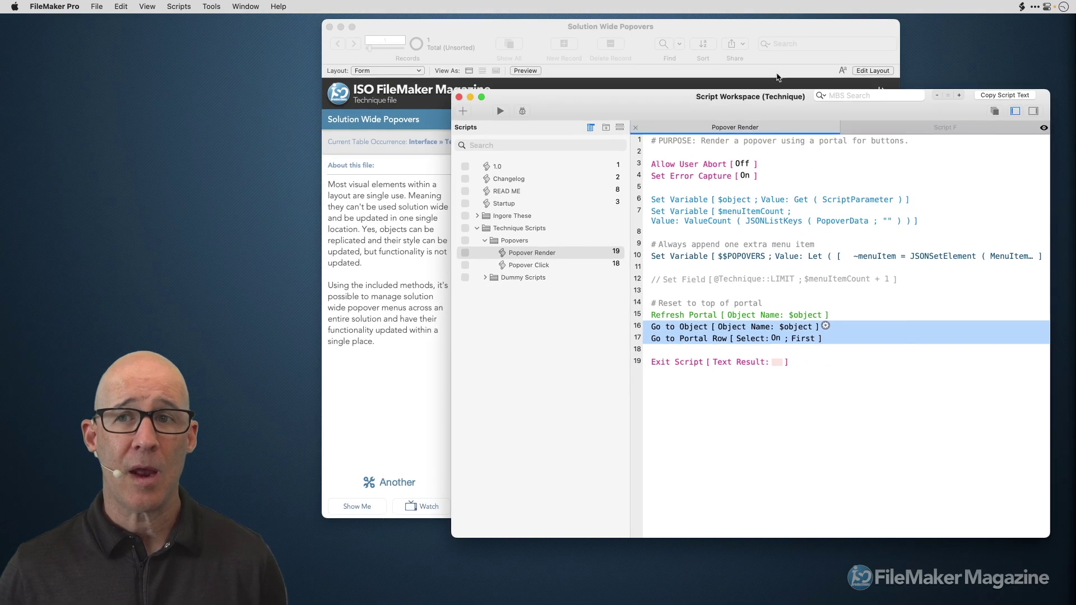
Step: Scroll and close the Better popover in the Solution Wide Popovers window, and switch the Form layout to Layout mode
click(759, 32)
scroll(818, 240, down, 1)
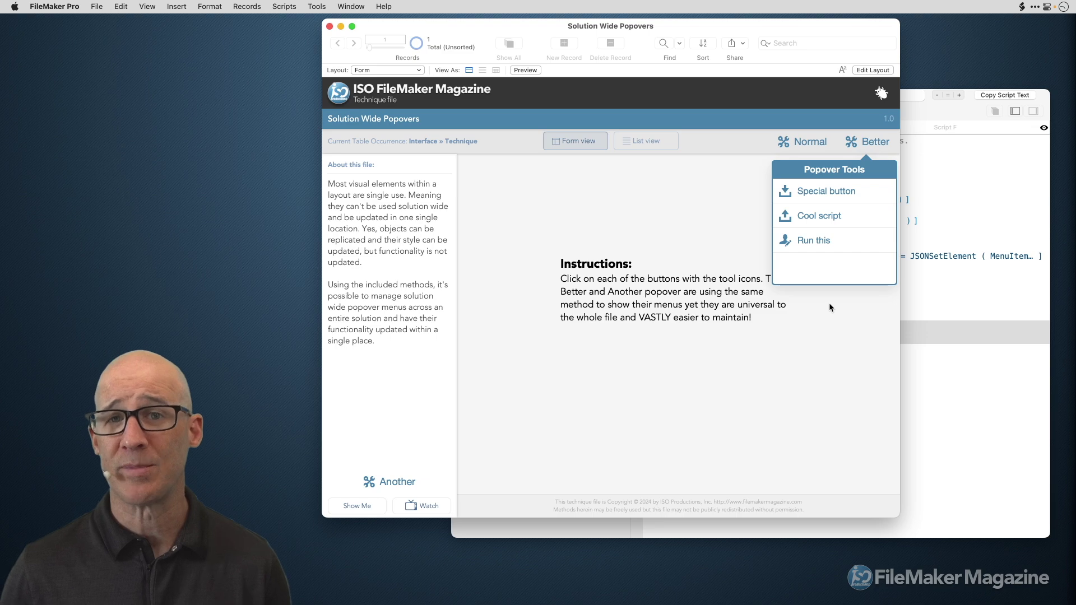
click(839, 321)
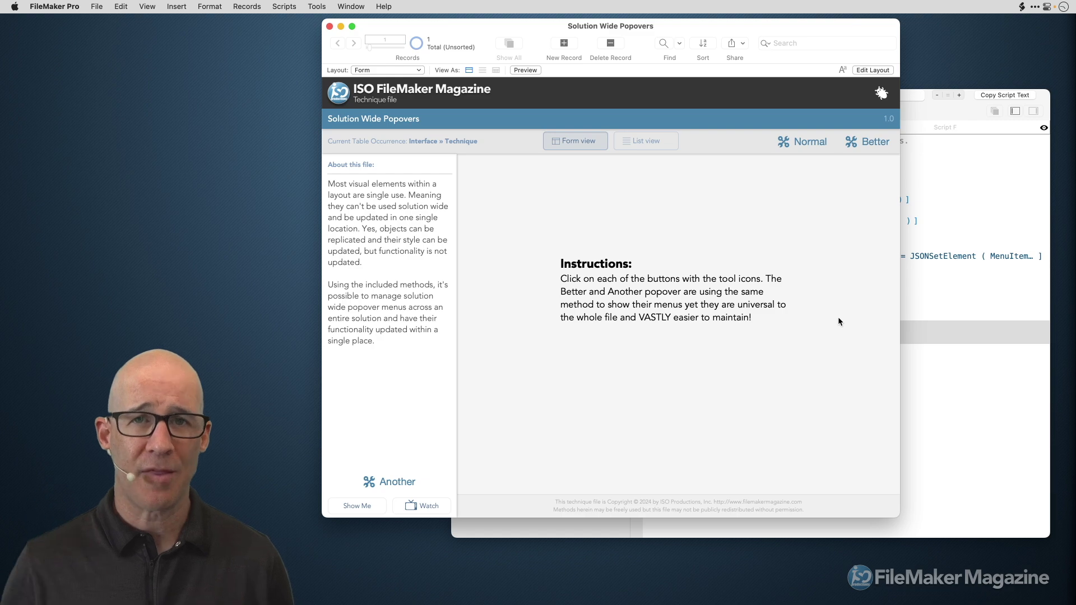
key(super+l)
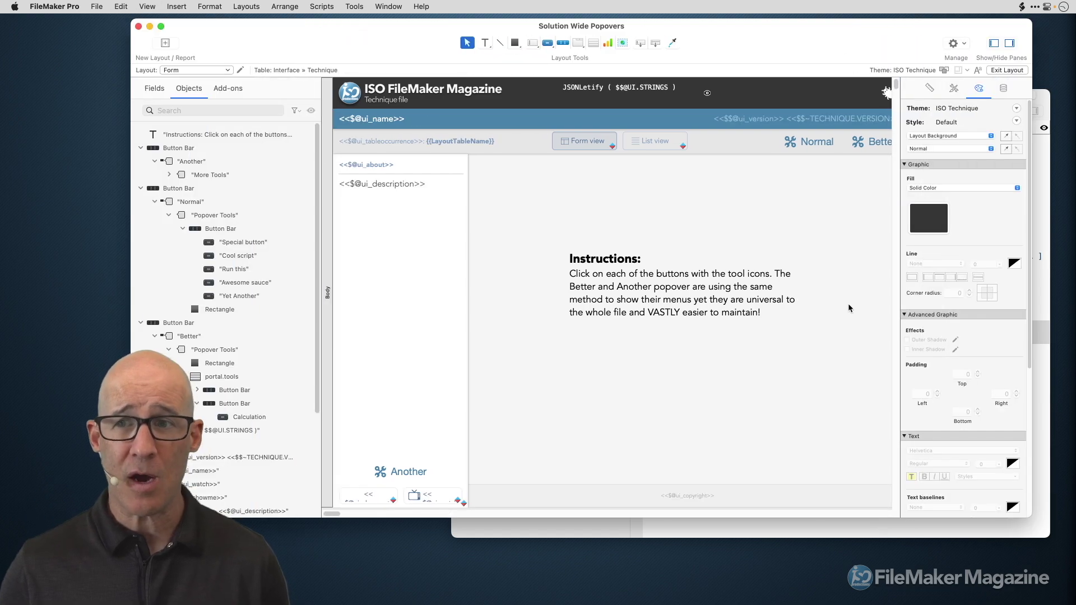
Step: Open the Better popover on the layout and widen its icon button bar so all eight icon segments show
double_click(870, 144)
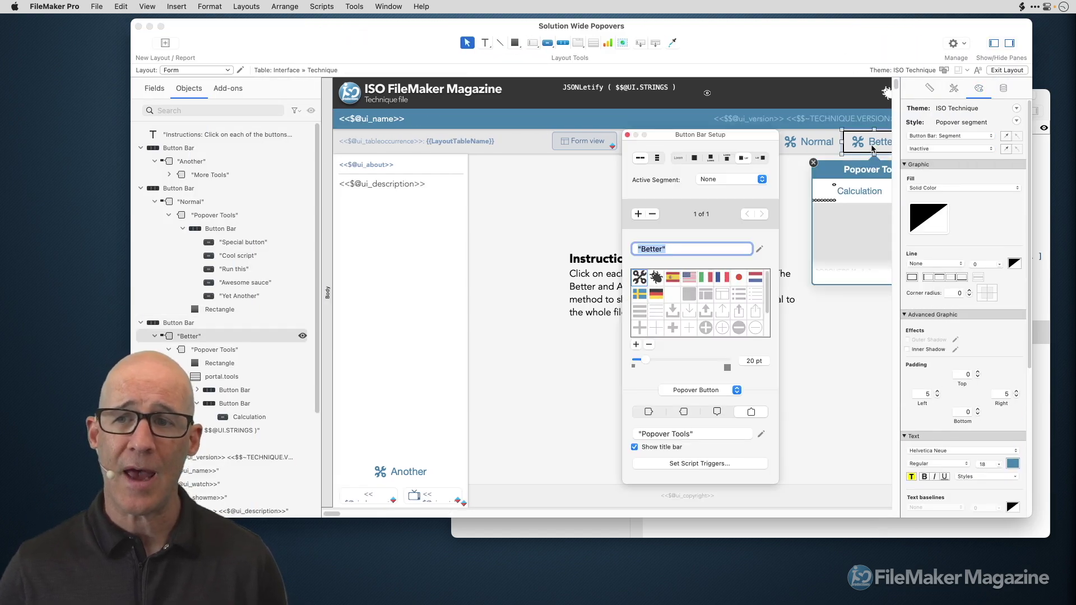
click(830, 195)
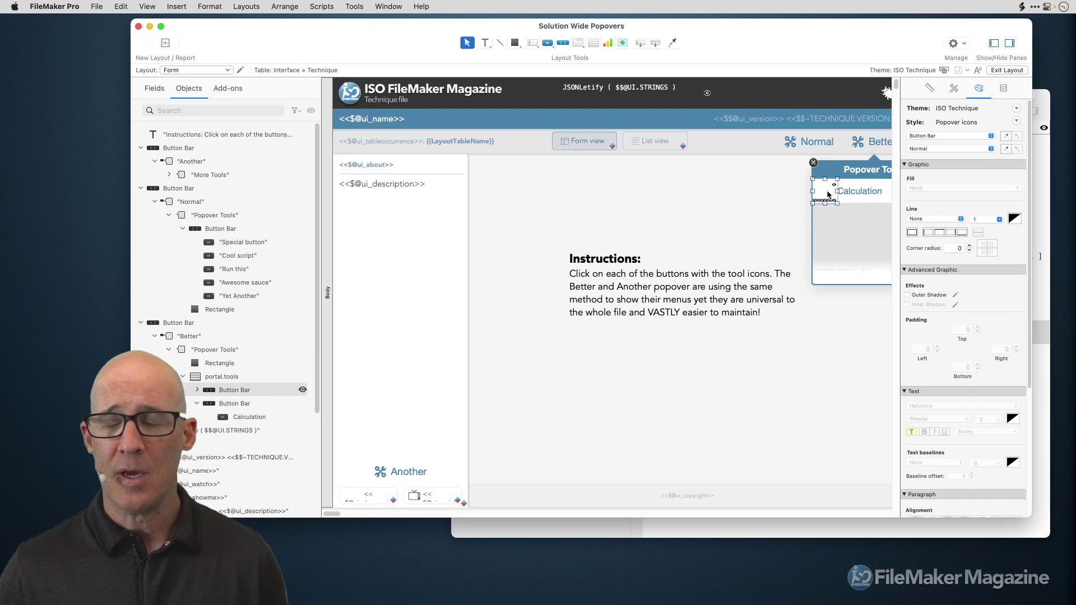
scroll(828, 206, right, 3)
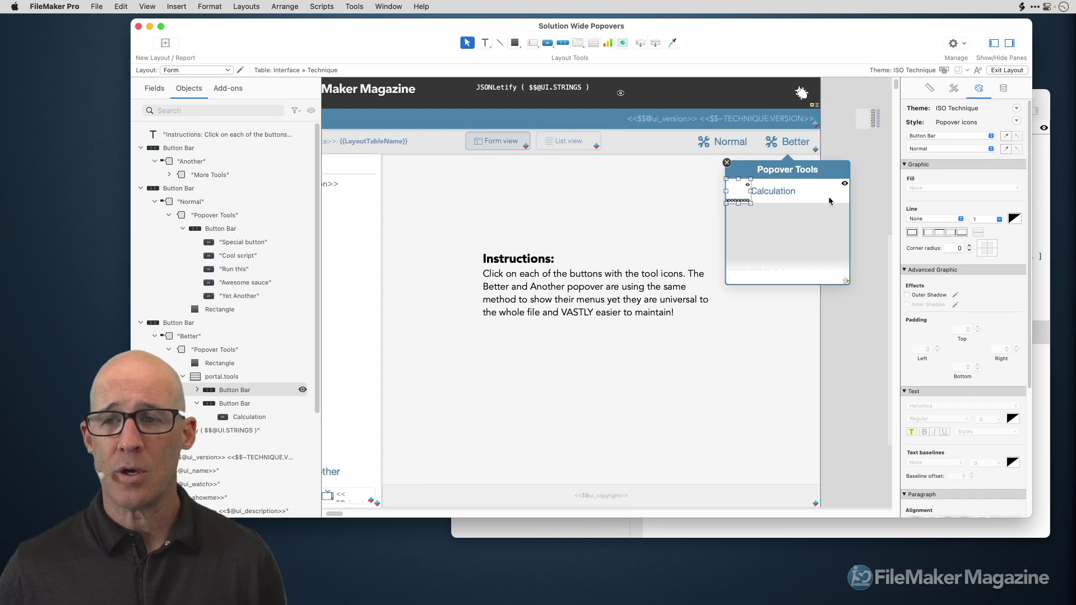
scroll(830, 201, right, 3)
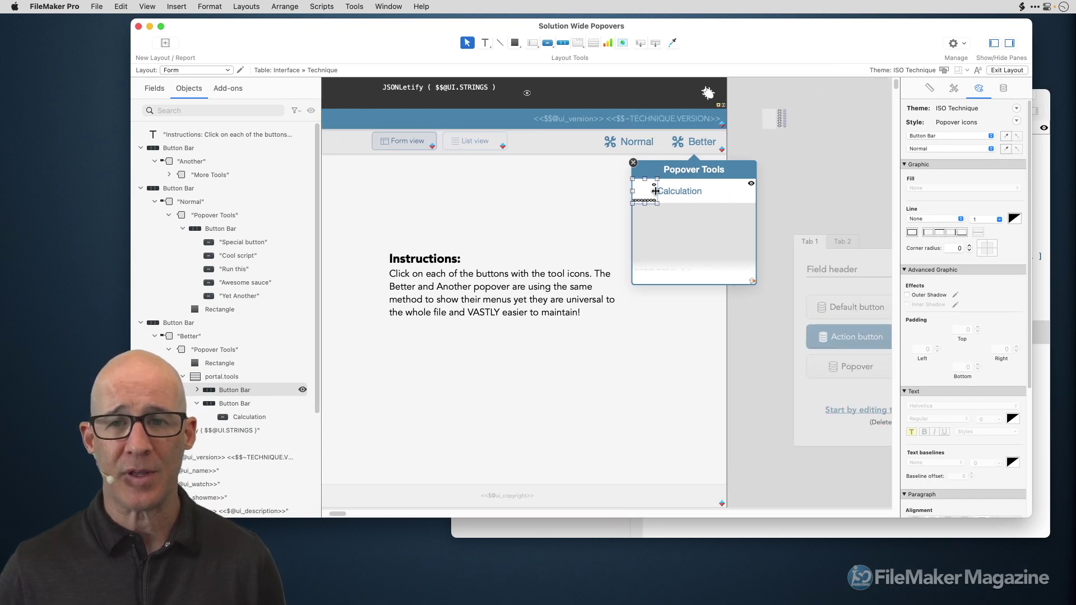
drag(657, 191, 745, 192)
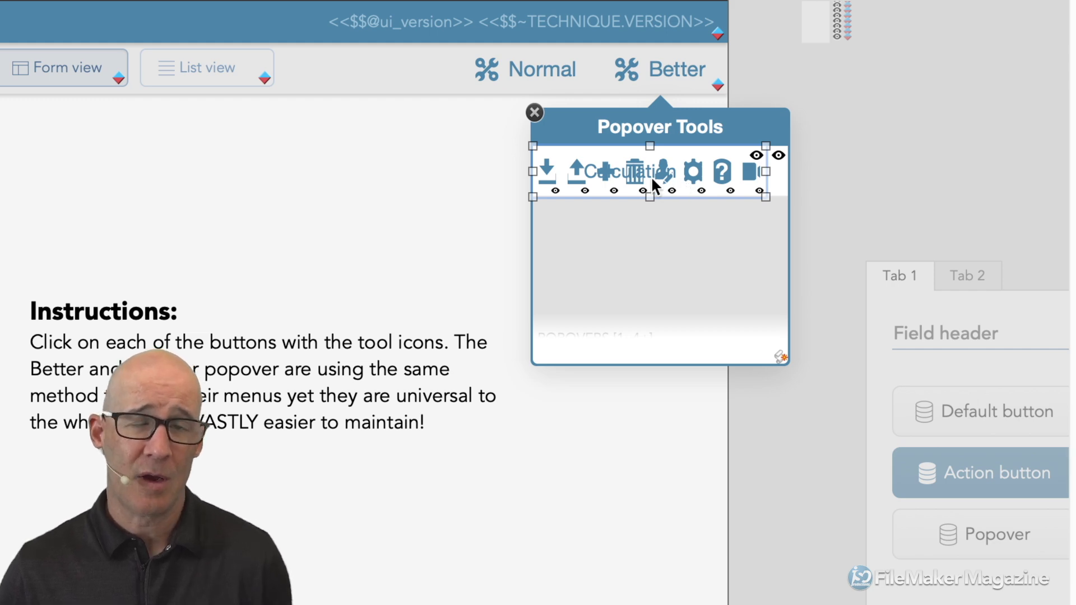
Step: Select individual segments of the widened icon button bar to examine the separate icons
shift+click(722, 171)
shift+click(749, 173)
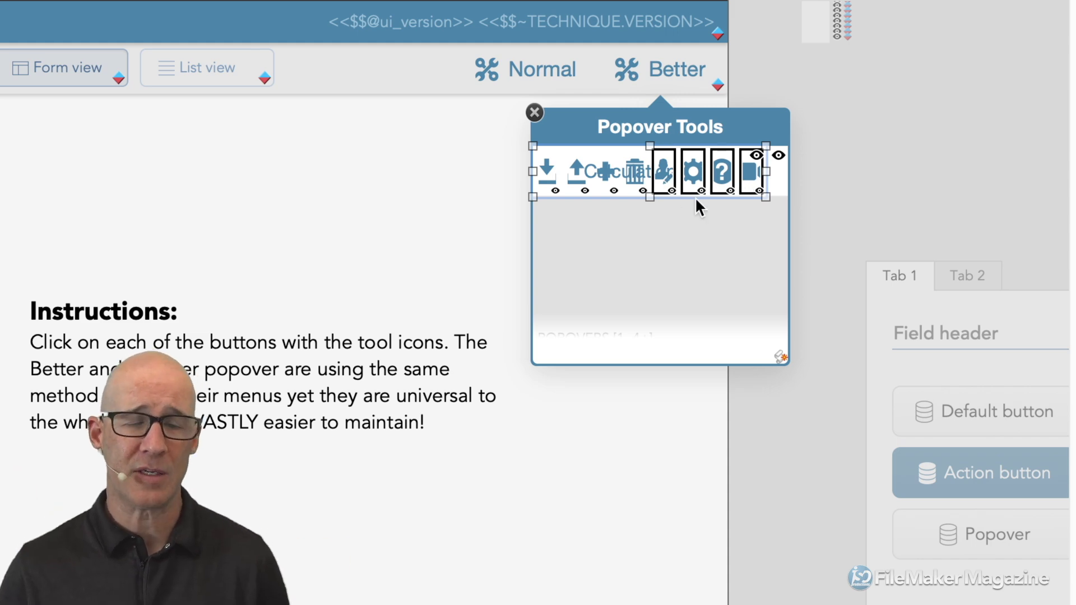
click(543, 171)
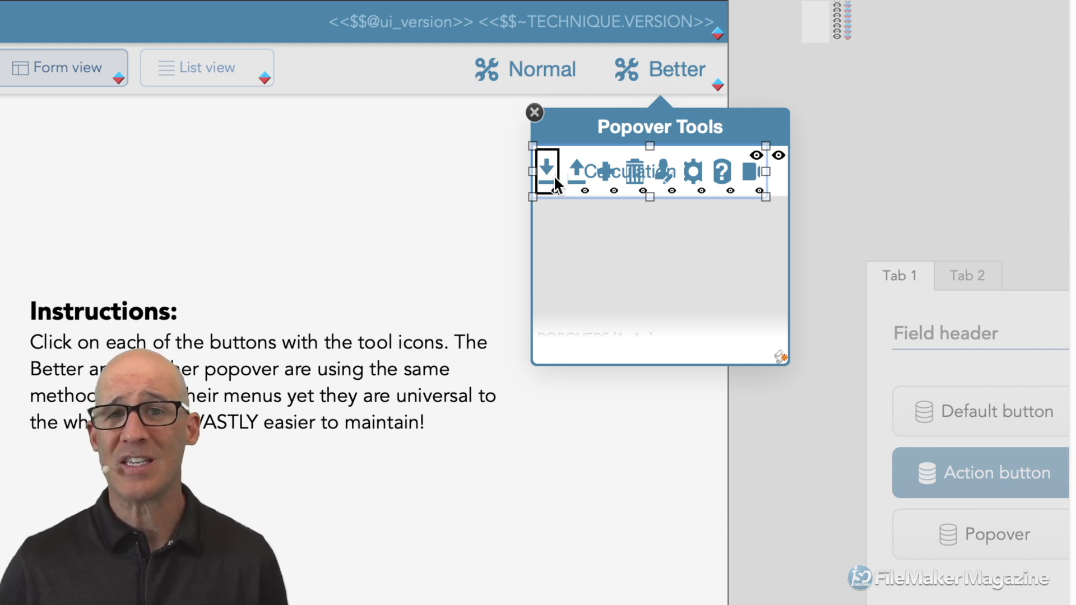
click(608, 170)
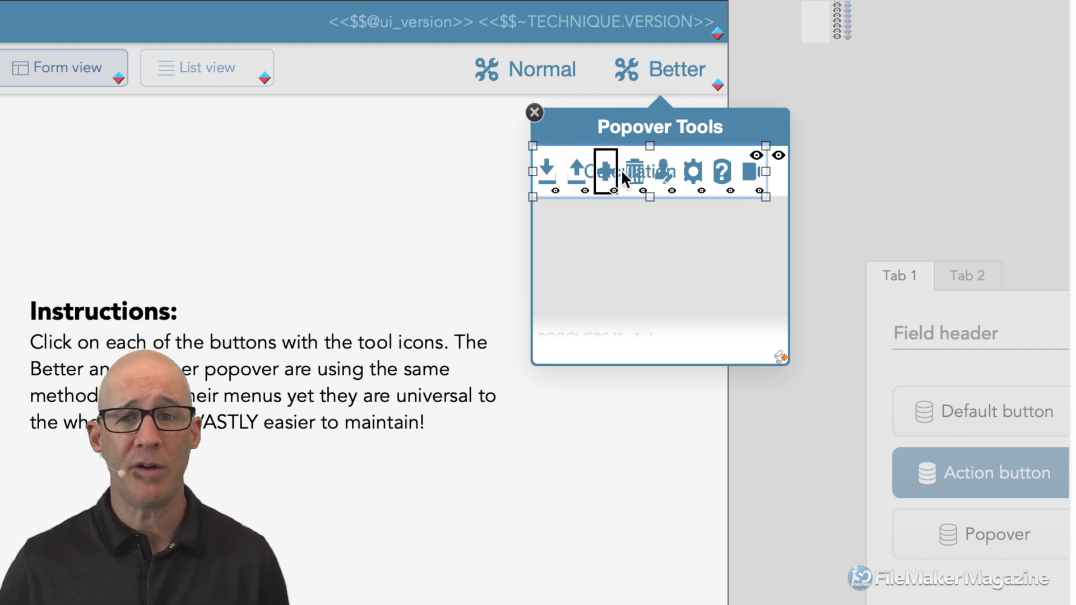
click(632, 170)
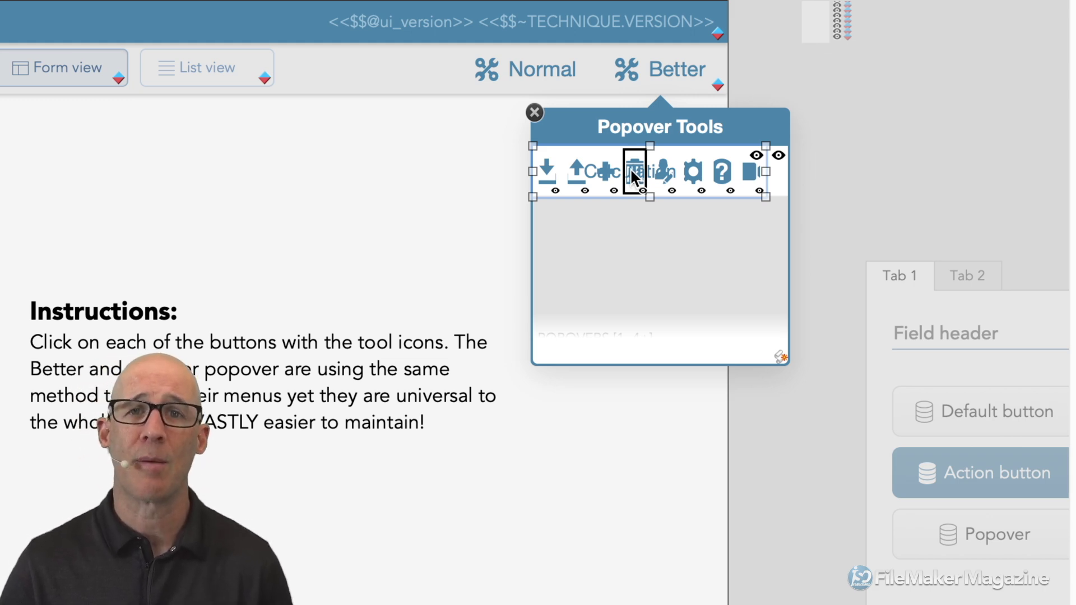
Step: Narrow the layout window and review the first icon segment's Hide object when calculation, highlighting script, the ≠ operator and 15
click(550, 171)
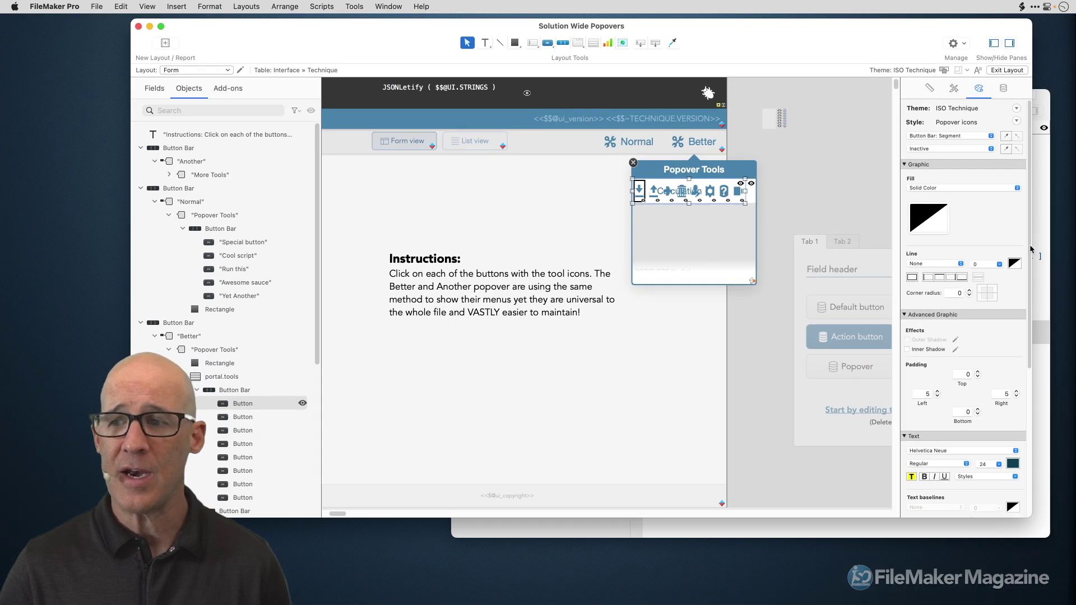
drag(1033, 244, 893, 243)
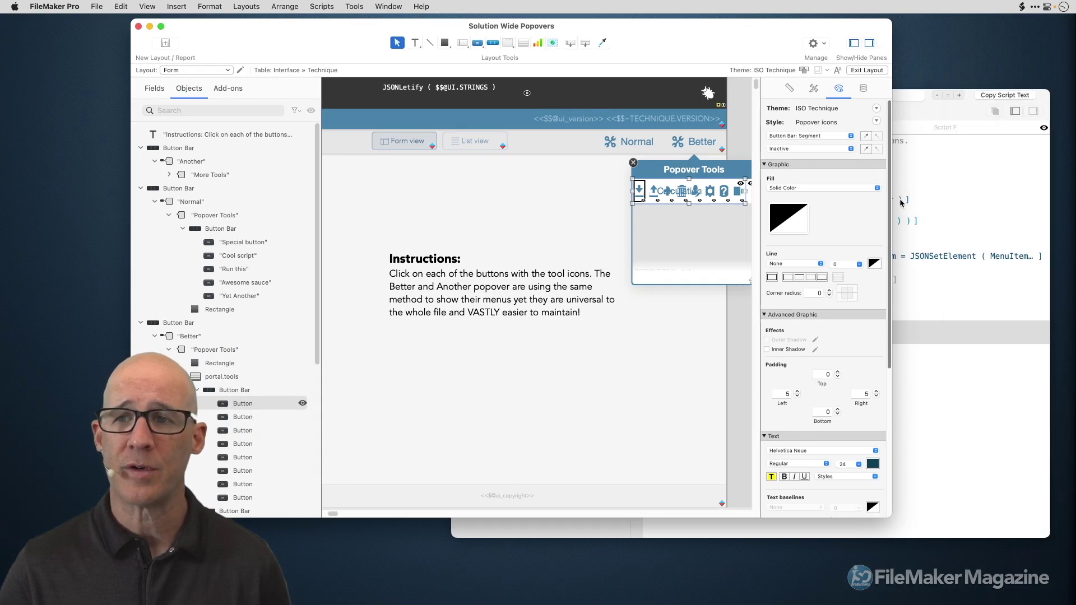
click(865, 91)
click(875, 312)
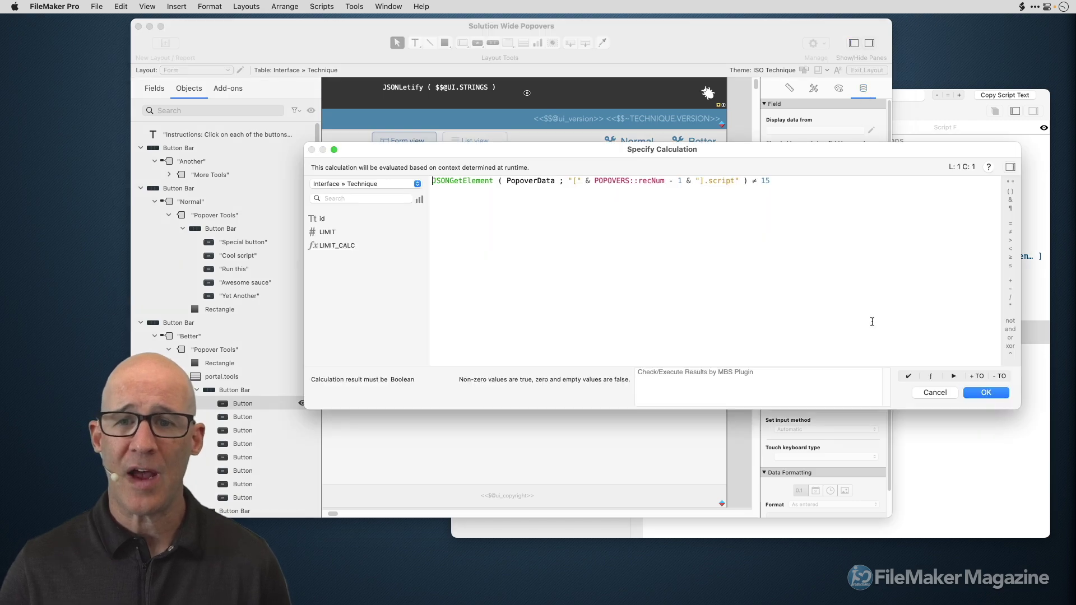
drag(695, 155, 711, 237)
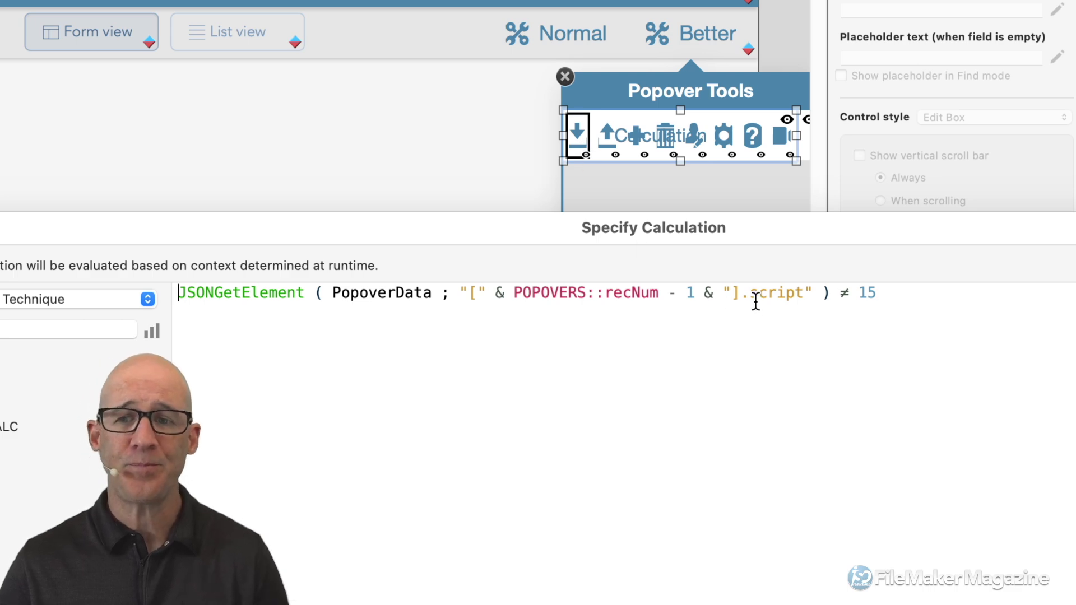
drag(750, 293, 807, 294)
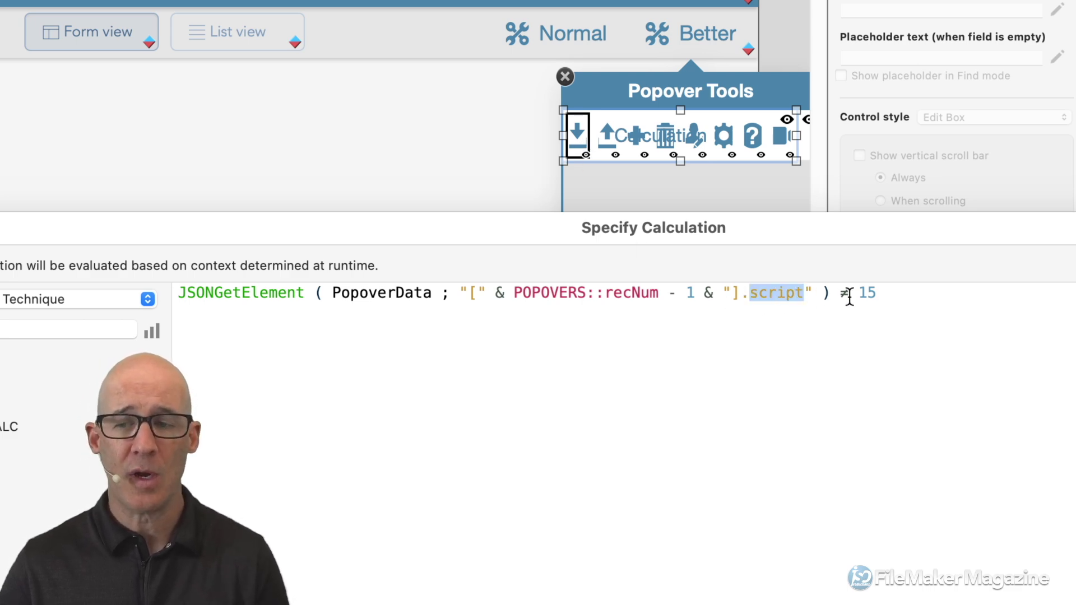
double_click(867, 292)
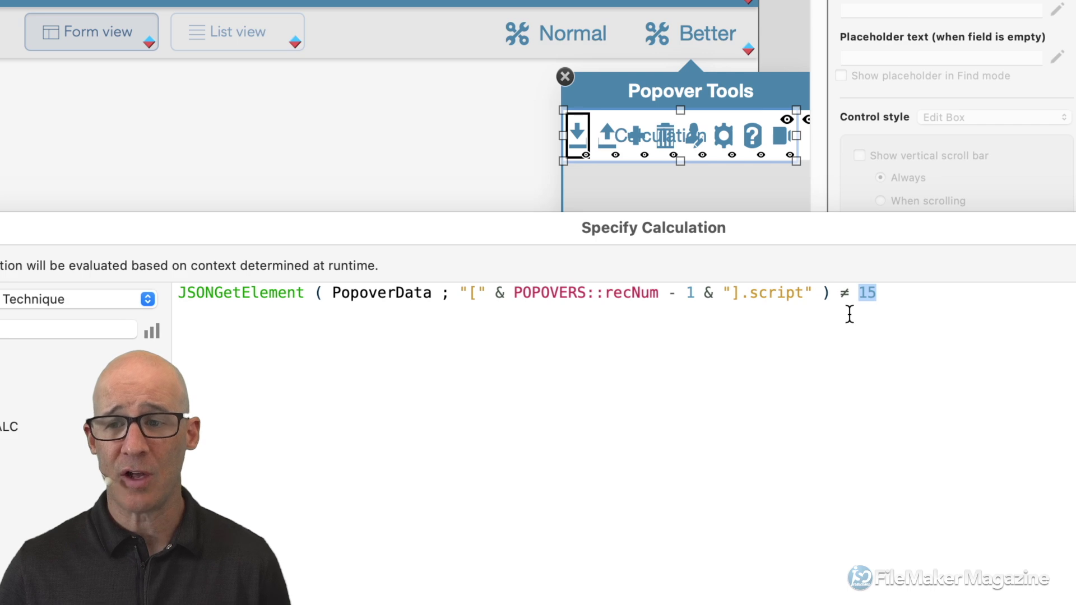
double_click(846, 294)
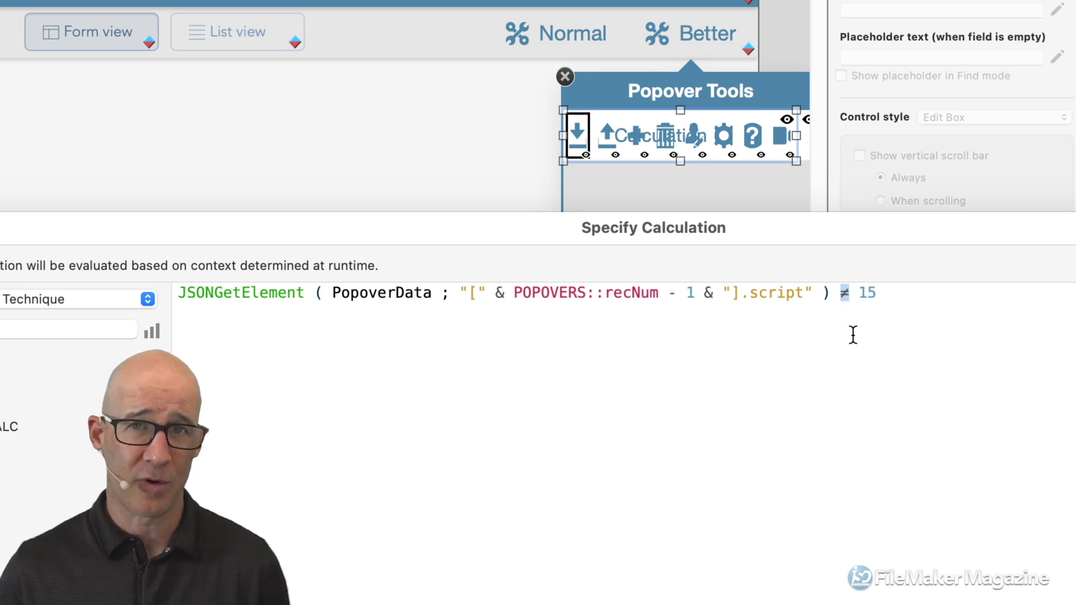
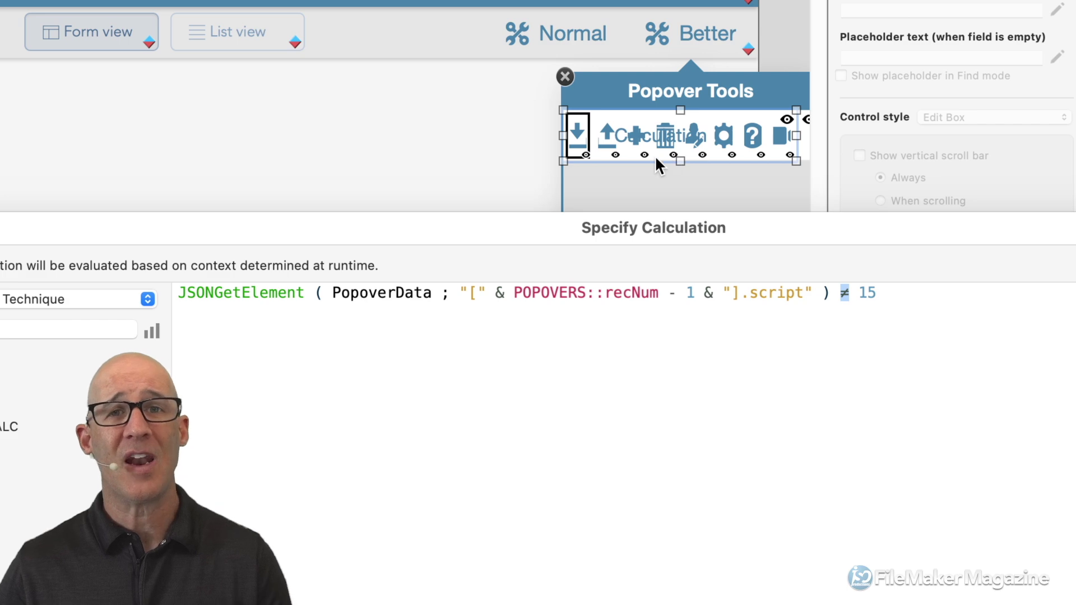
drag(856, 293, 878, 293)
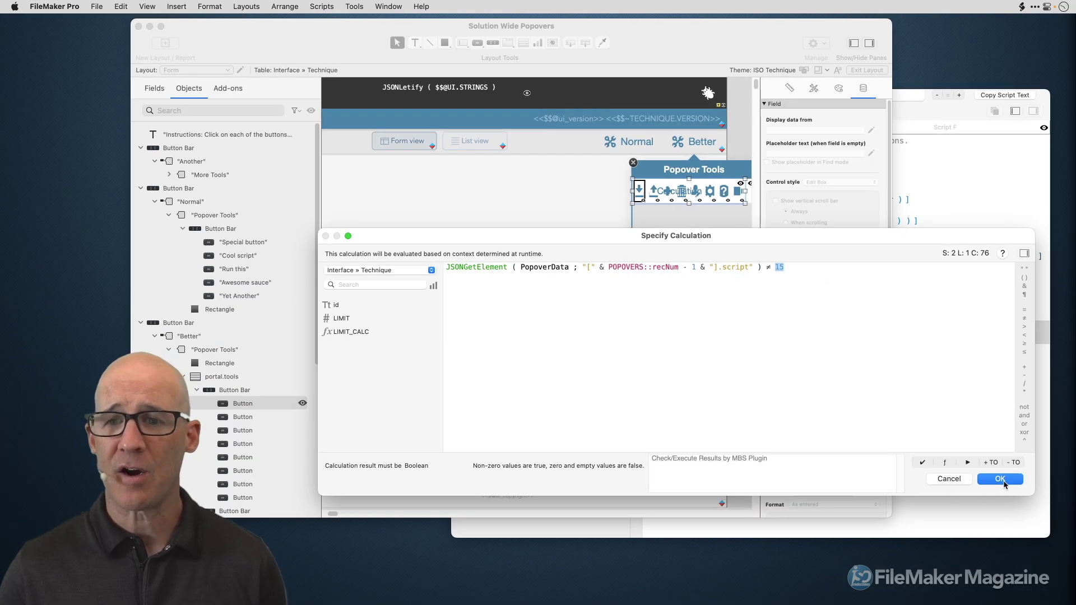
click(998, 481)
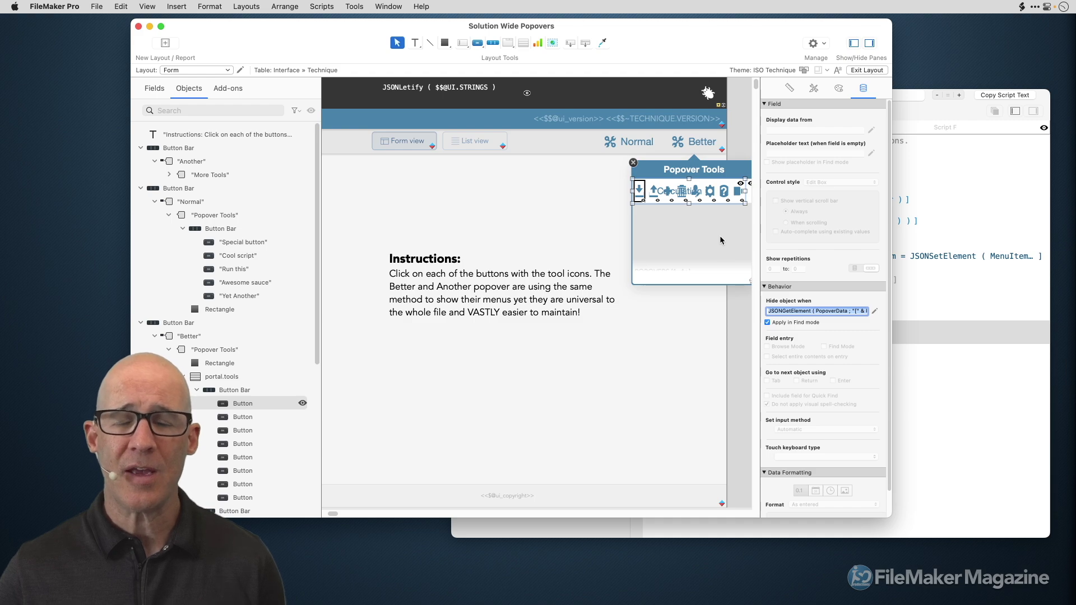
Step: Review the Calculation button bar's Hide object when formula, highlighting script, the equals sign and 0, and leave it without saving
scroll(721, 241, right, 4)
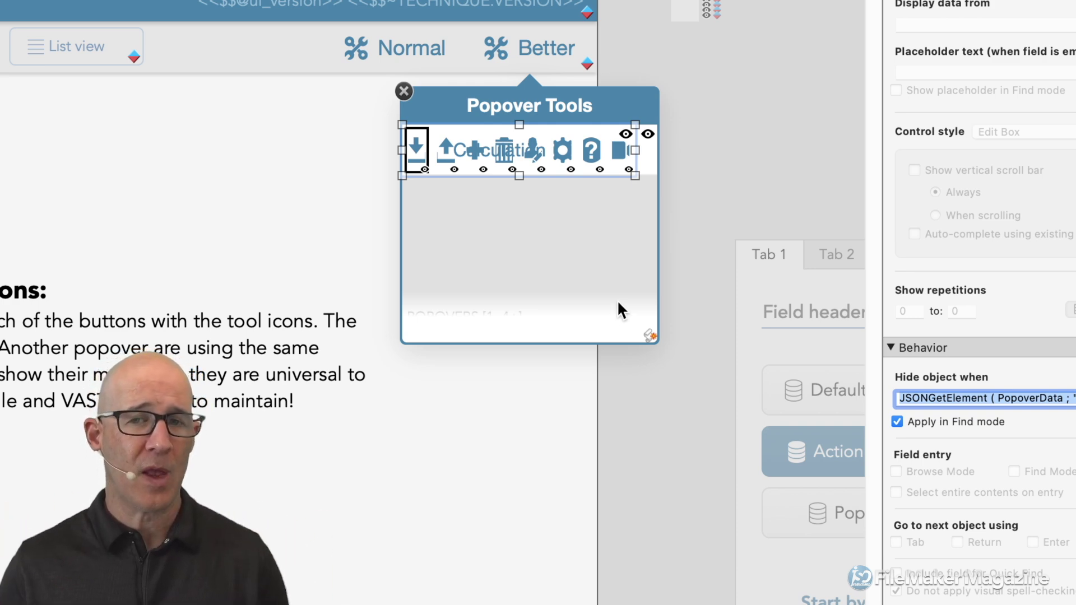
click(644, 167)
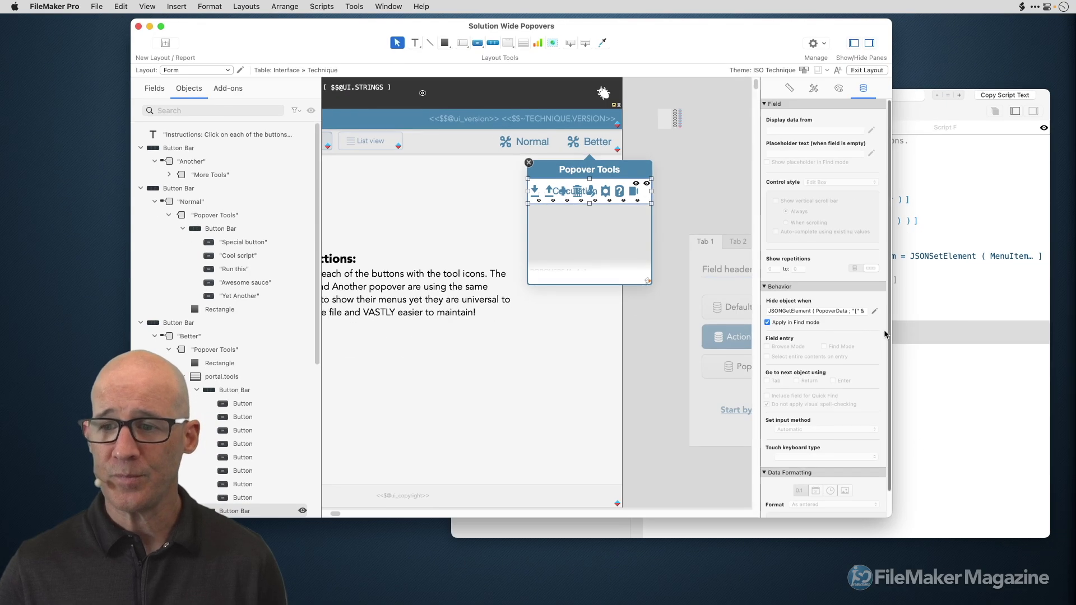
click(875, 311)
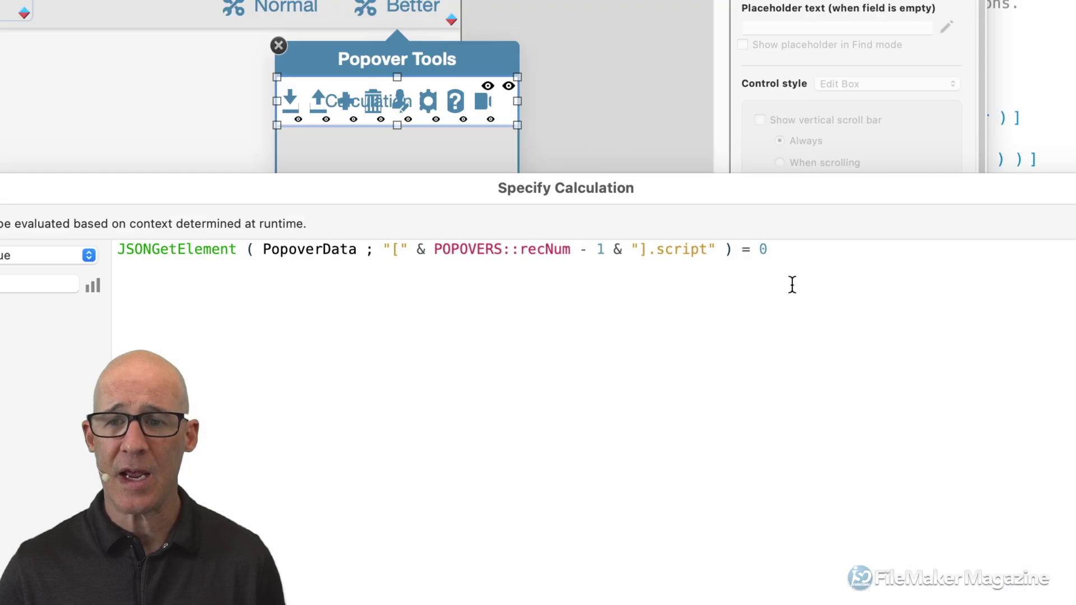
double_click(688, 247)
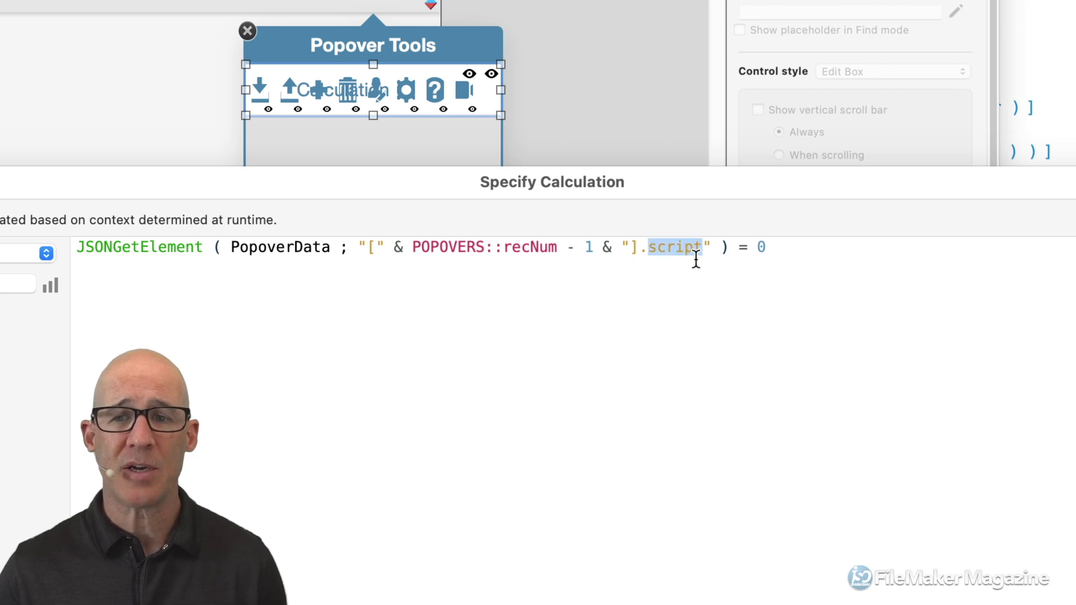
double_click(743, 247)
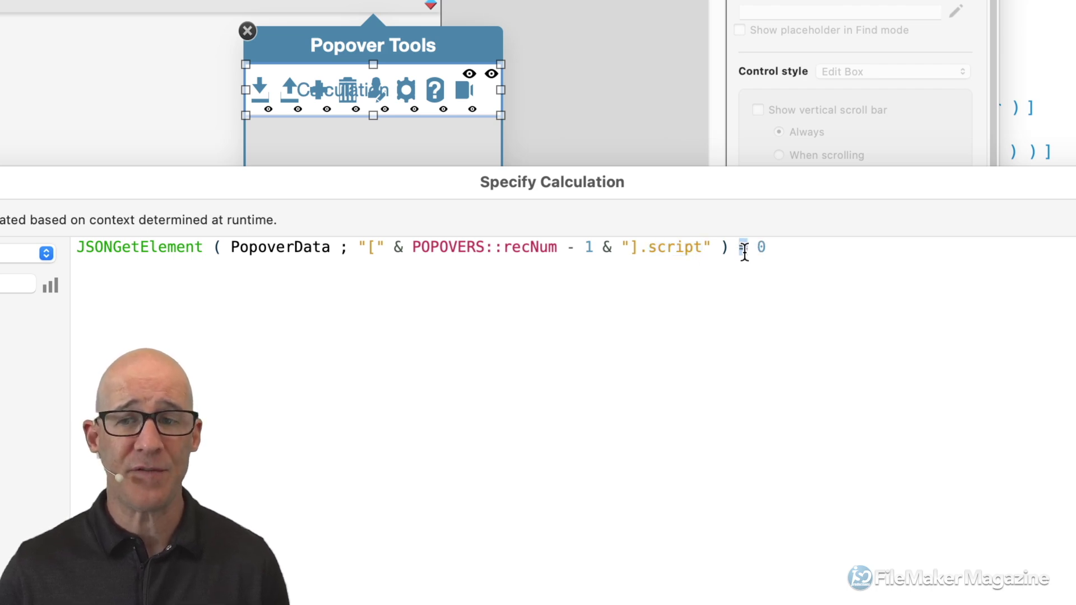
double_click(760, 249)
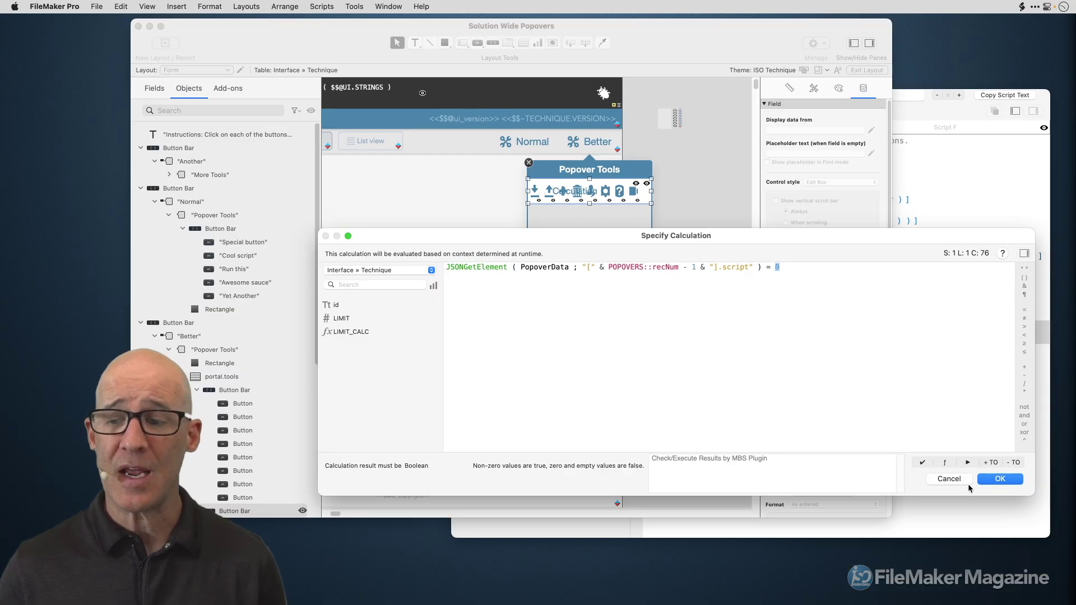
click(961, 483)
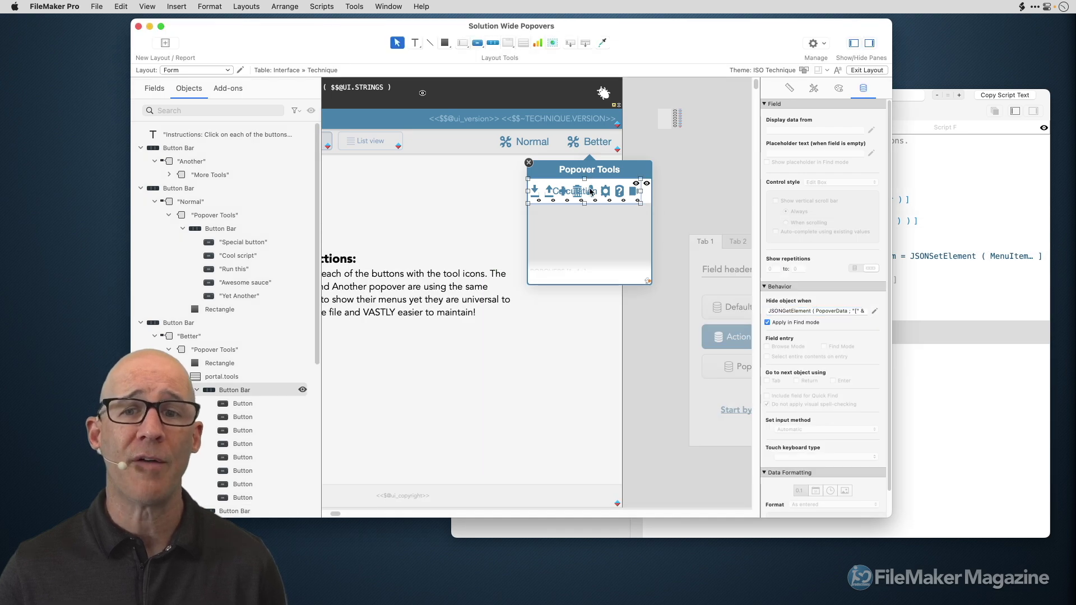
Step: Check the icon button bar's Hide object when calculation, highlighting its = 0 comparison
click(875, 312)
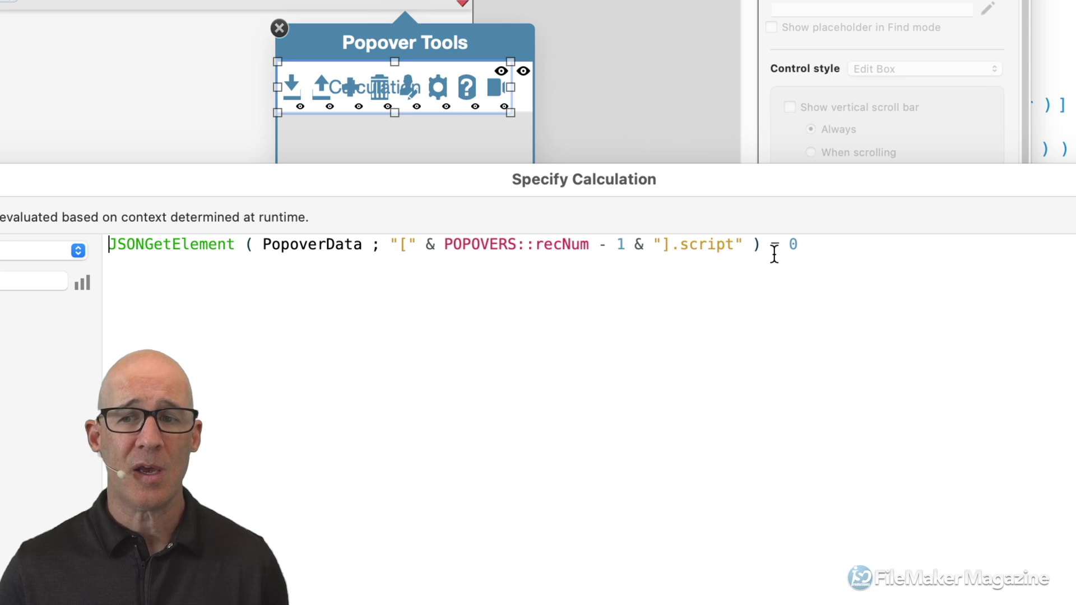
drag(766, 269, 782, 268)
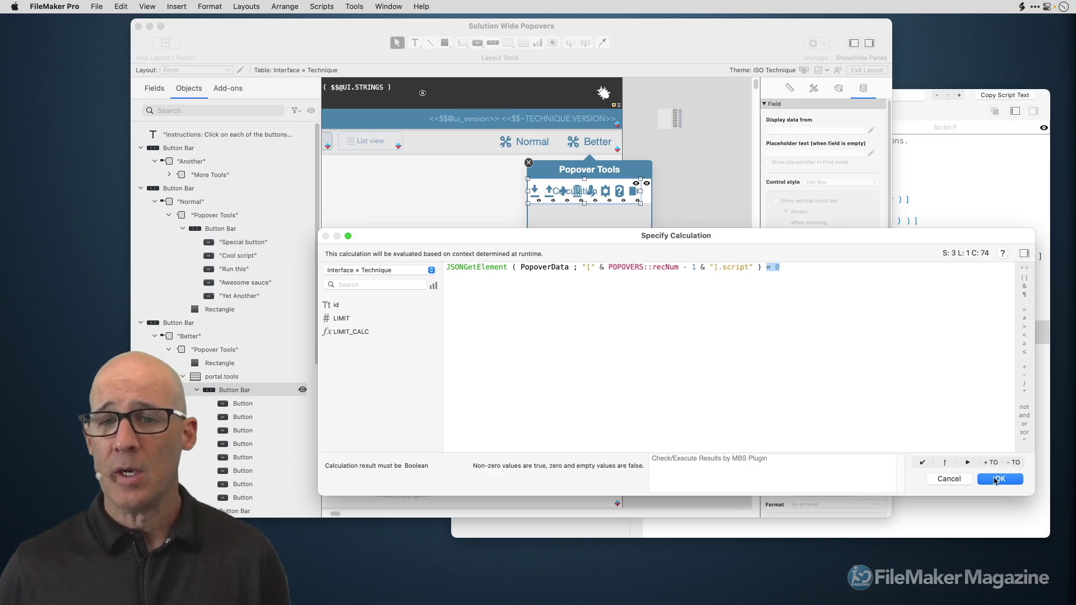
click(995, 478)
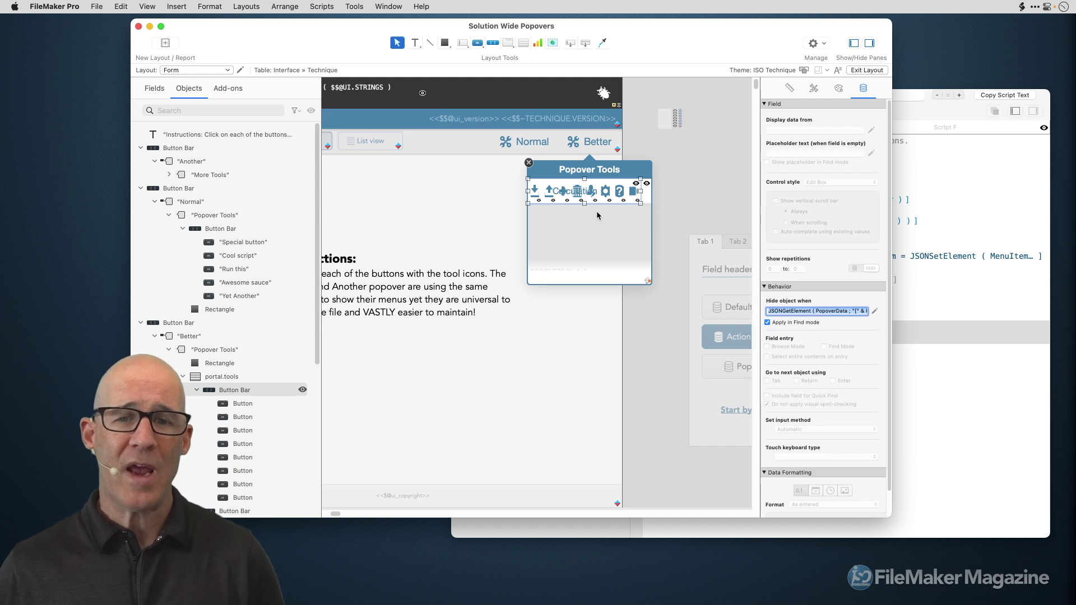
Step: Examine the Popover Click script attached to the Calculation button, highlighting its Set Variable $json line, and close it without saving
double_click(646, 197)
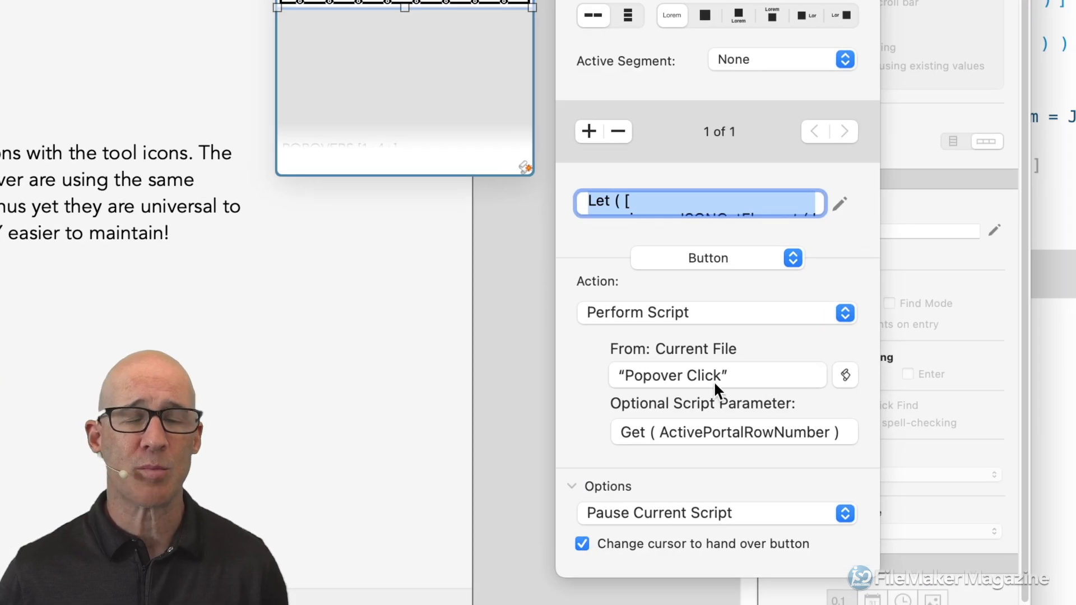
click(796, 382)
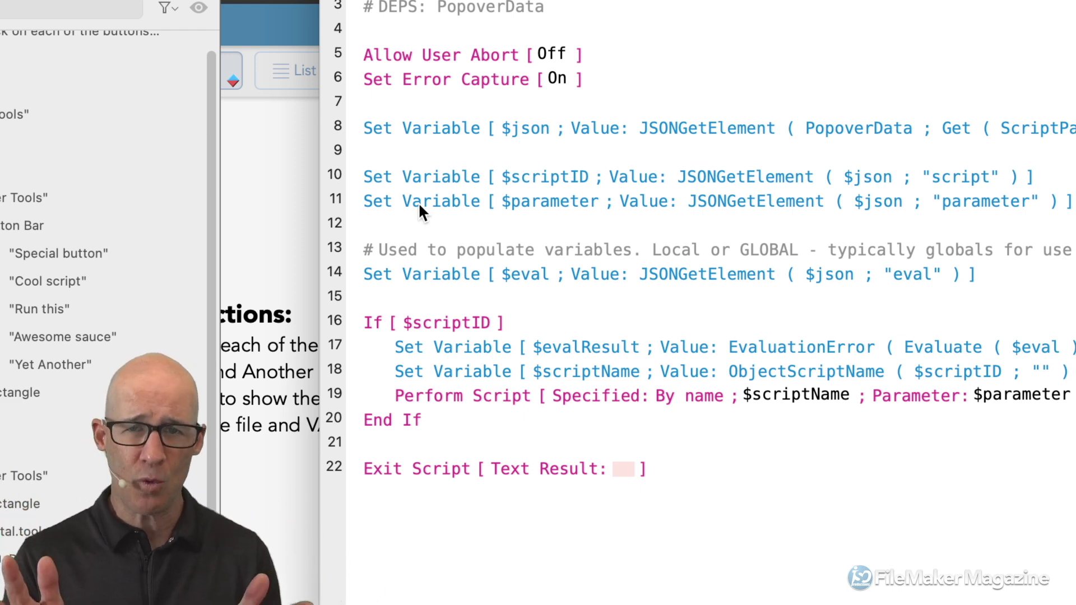
click(514, 129)
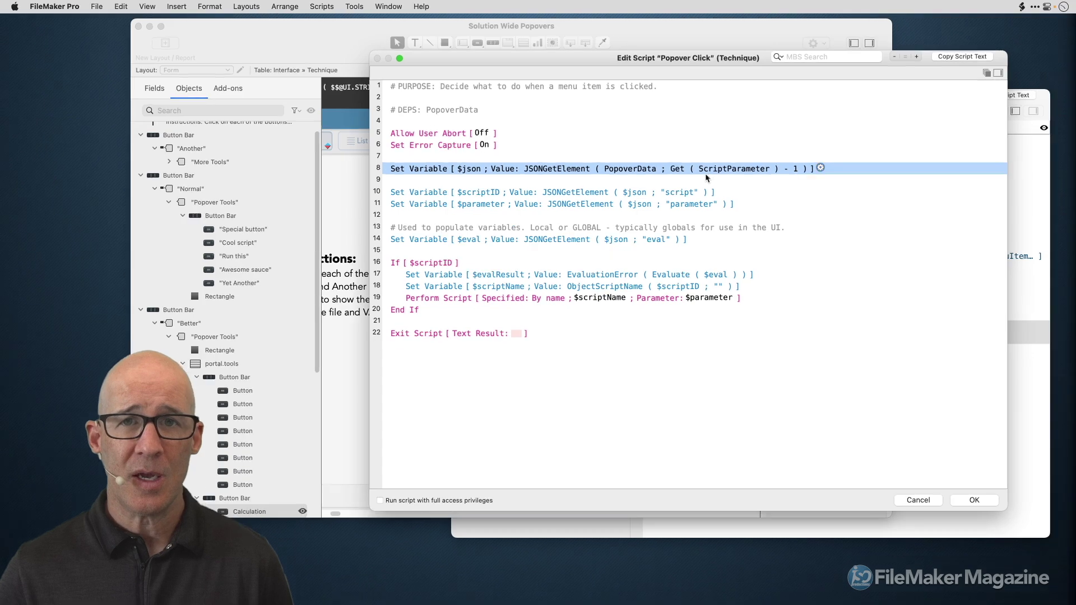
click(919, 500)
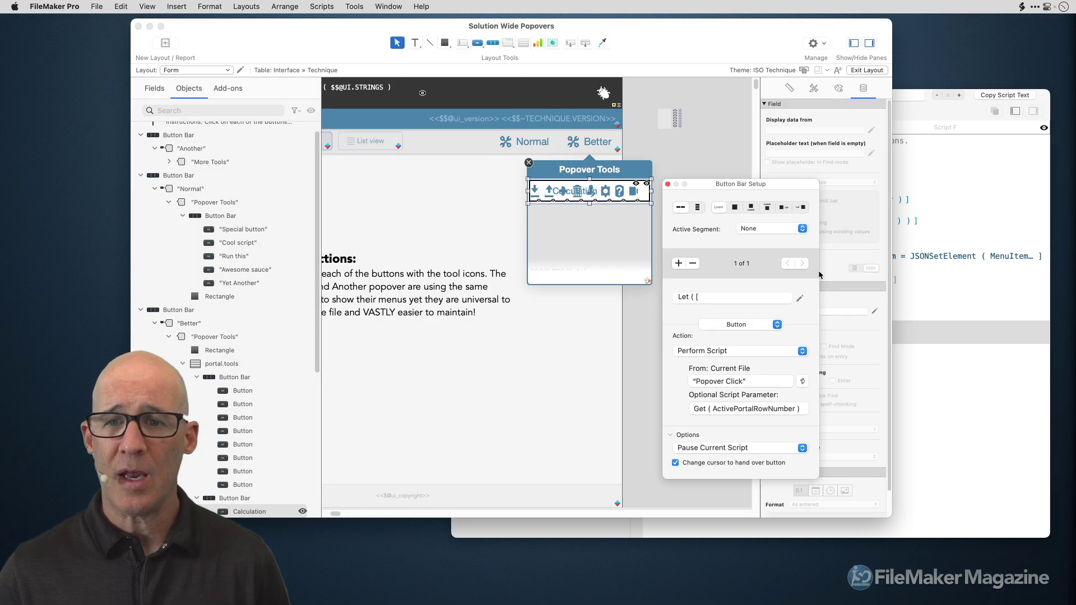
Step: Close the Calculation button's Button Bar Setup and bring up the Script Workspace
click(647, 196)
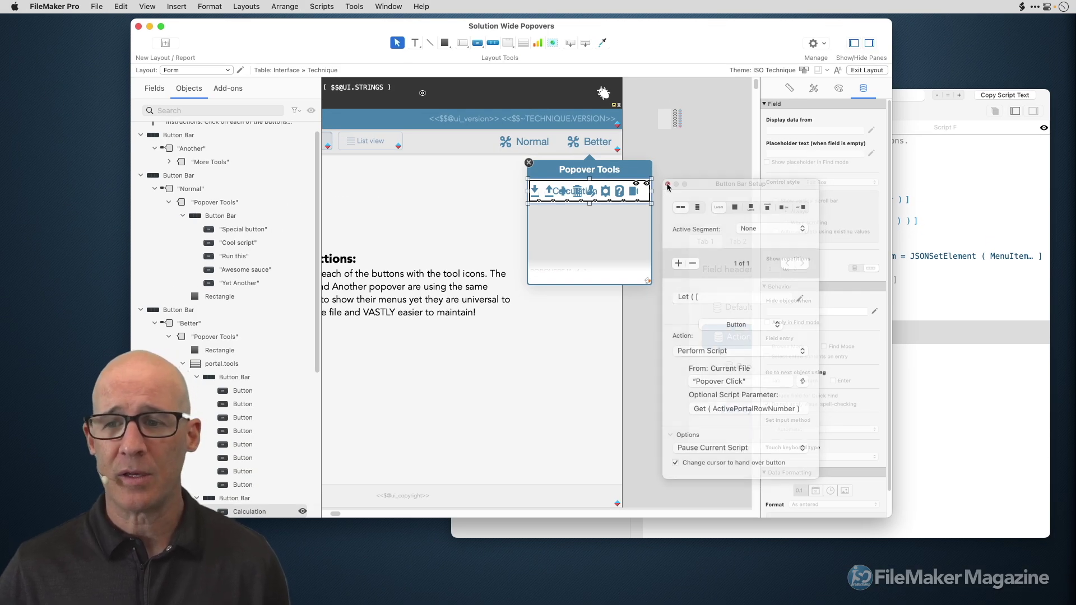
click(668, 185)
key(super+shift+s)
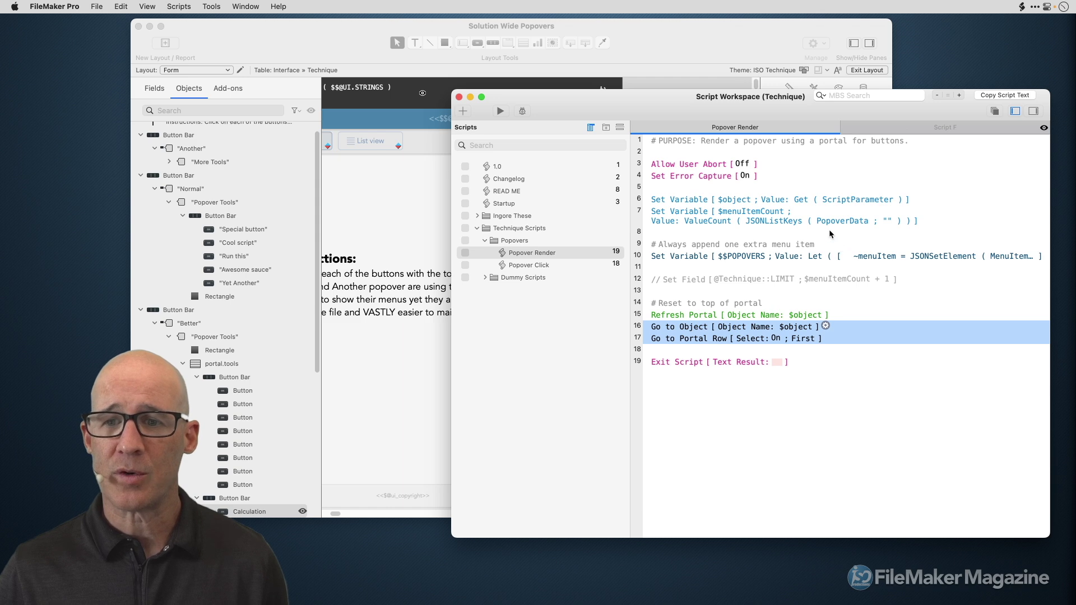
Step: Open the Popover Click script and examine its Set Variable lines for $json, $scriptID, $parameter and $eval
click(643, 130)
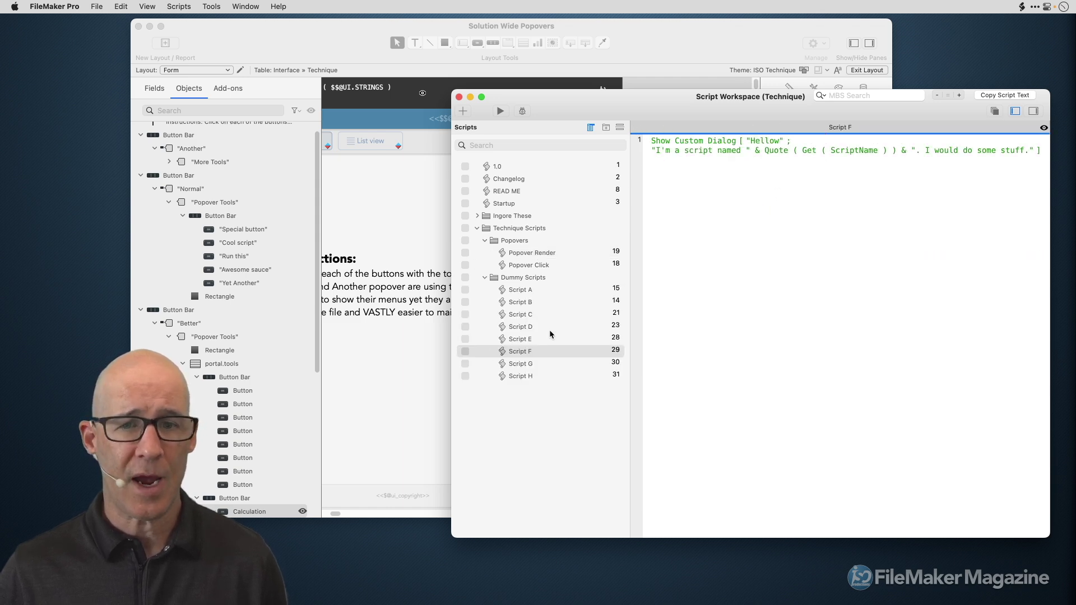
click(536, 265)
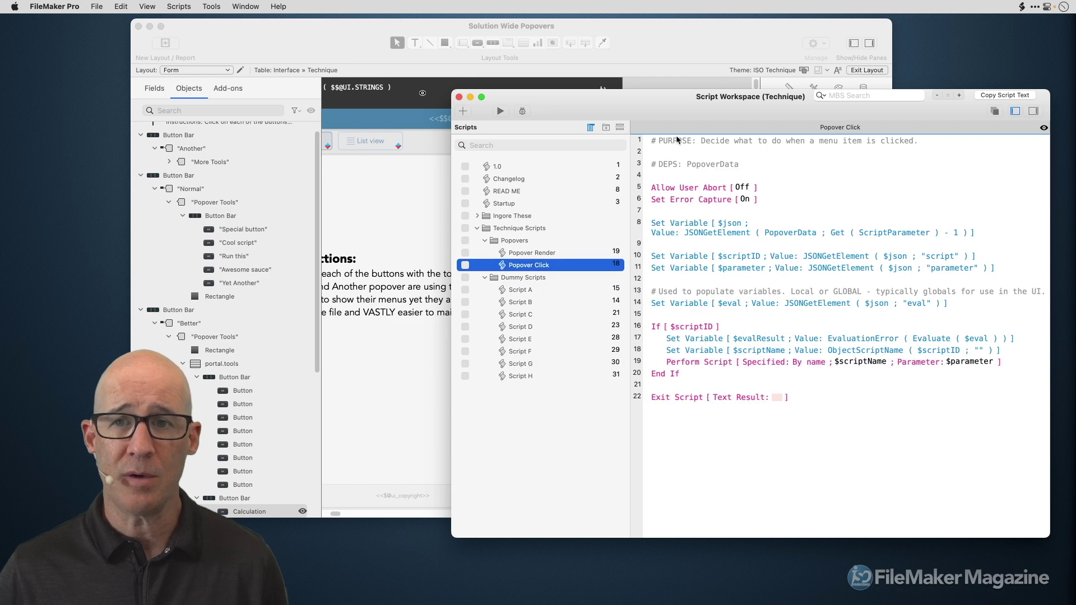
drag(701, 110, 603, 104)
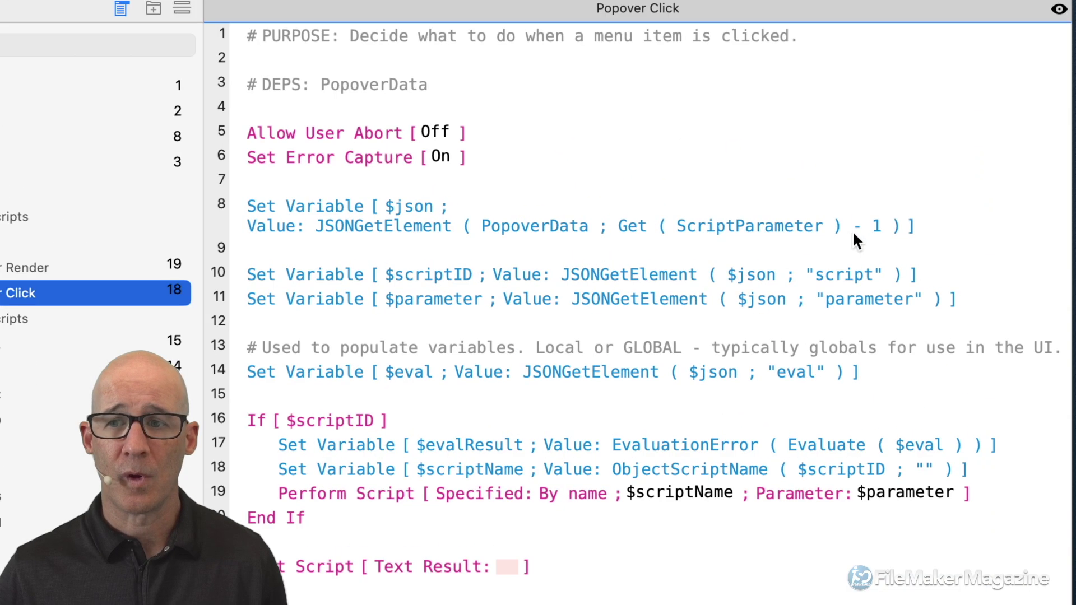
click(778, 226)
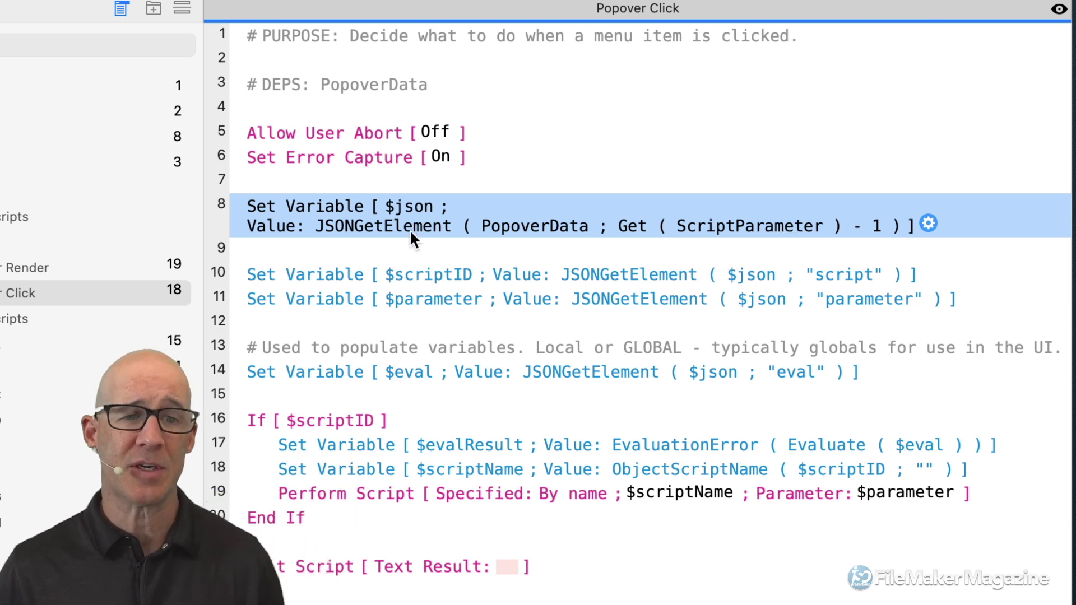
click(434, 280)
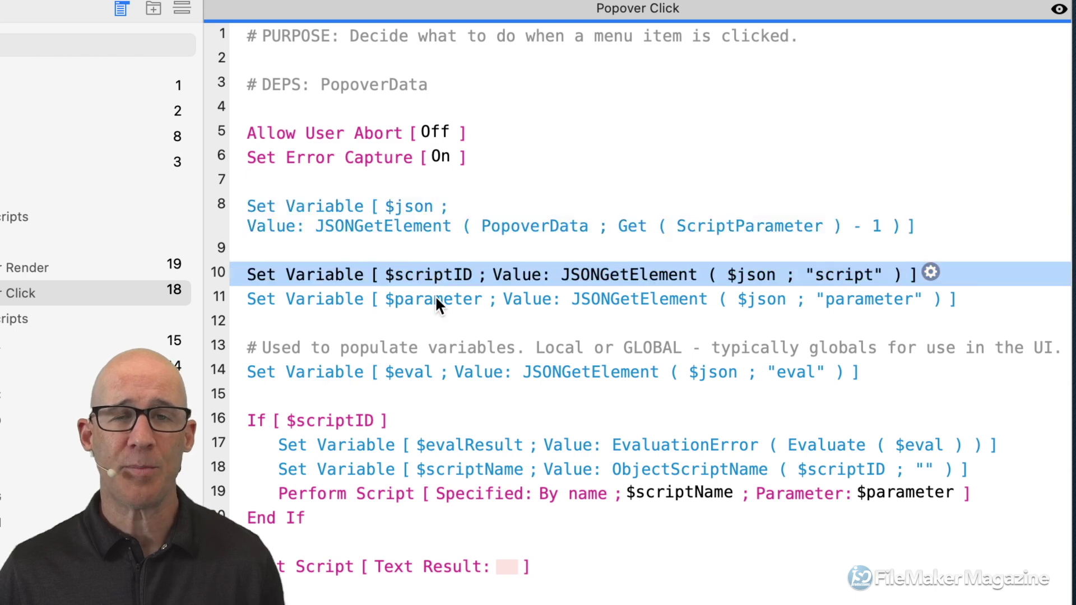
click(437, 303)
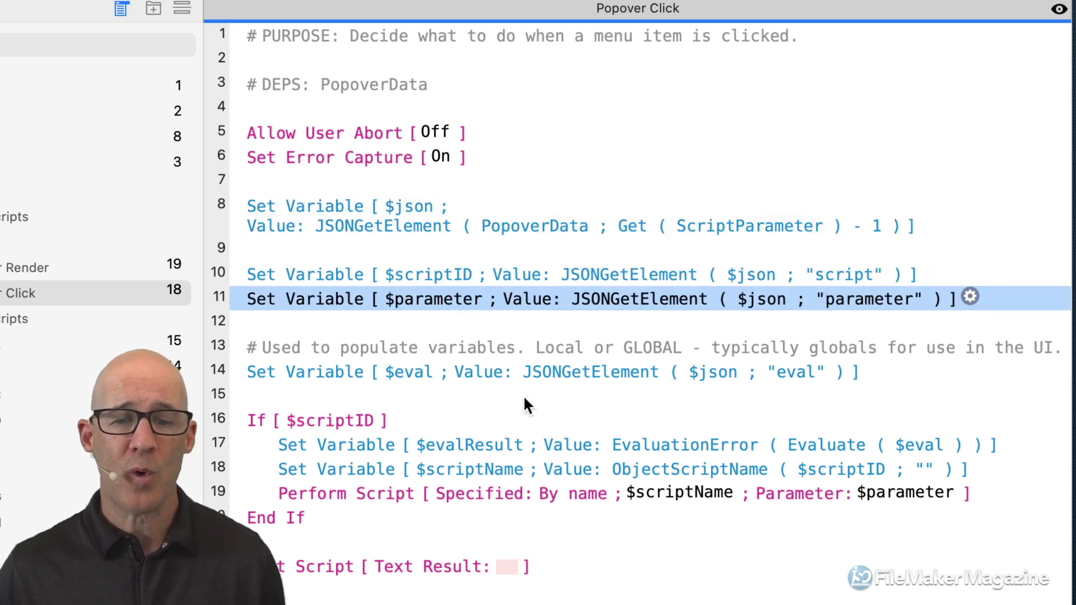
click(490, 372)
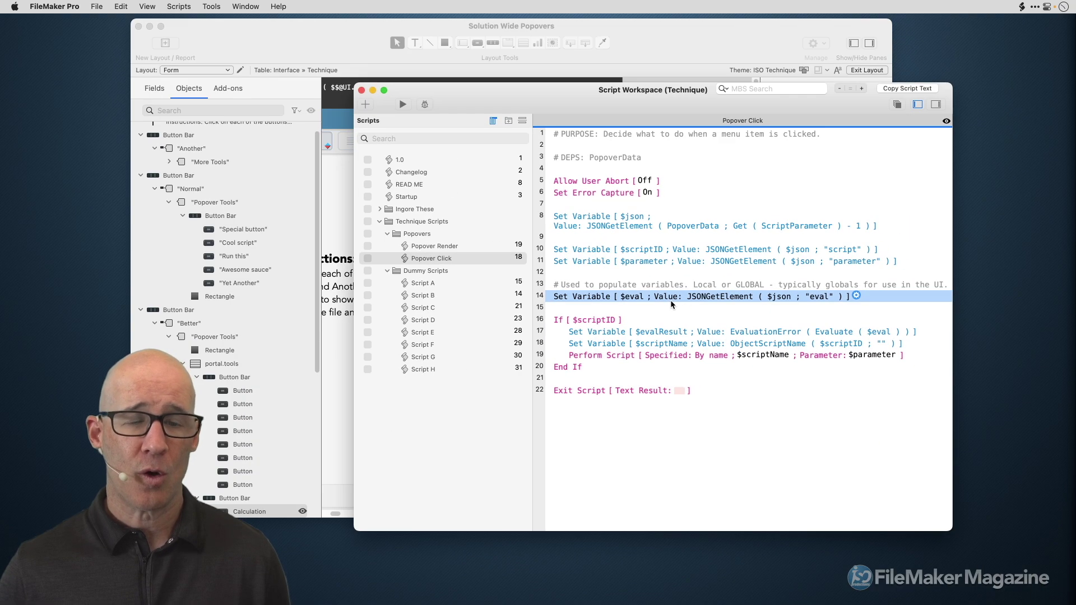
Step: Start a new watch expression in the Data Viewer with the formula JSONFormatElements ( MenuItem )
key(super+shift+d)
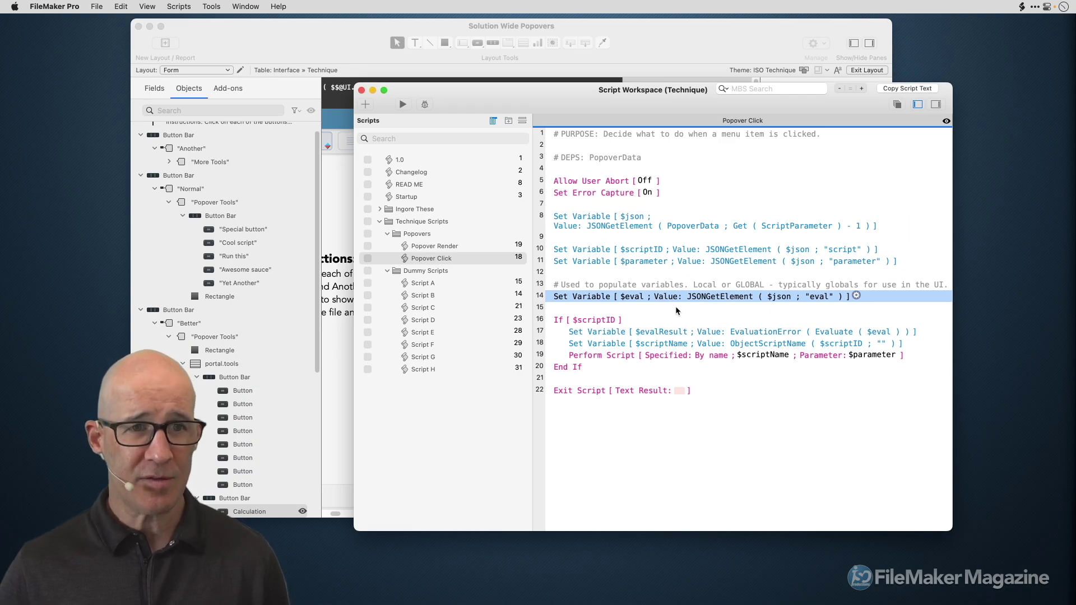
click(234, 49)
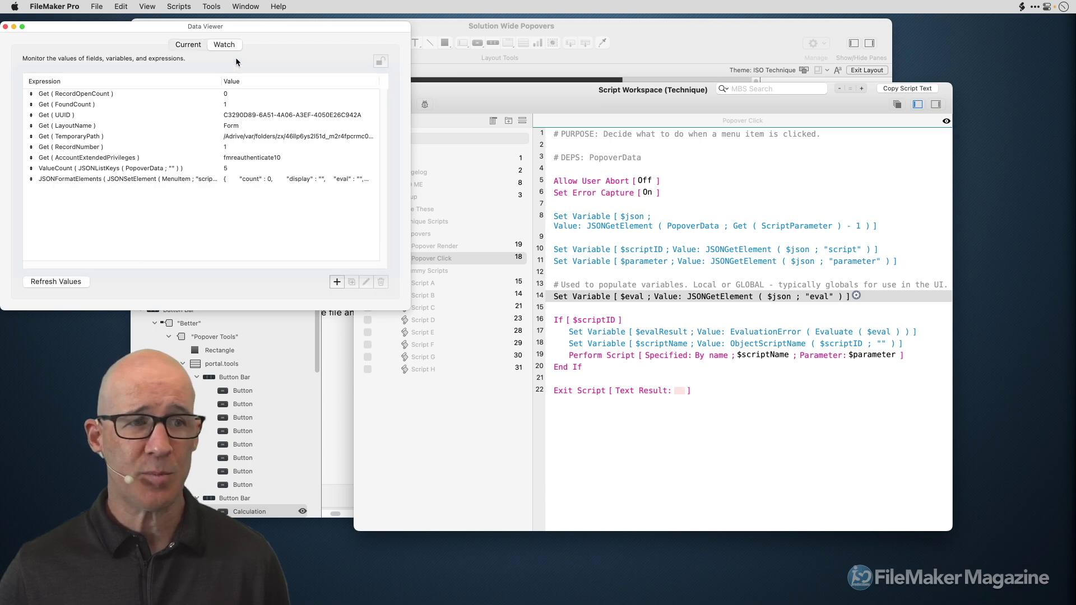
click(337, 282)
drag(612, 231, 618, 96)
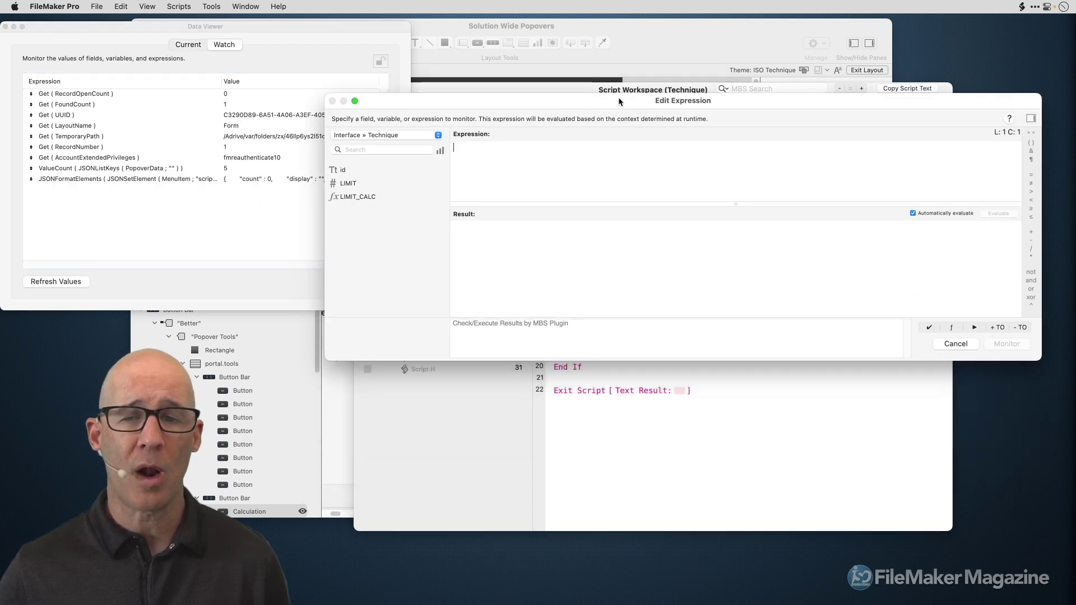
text(men)
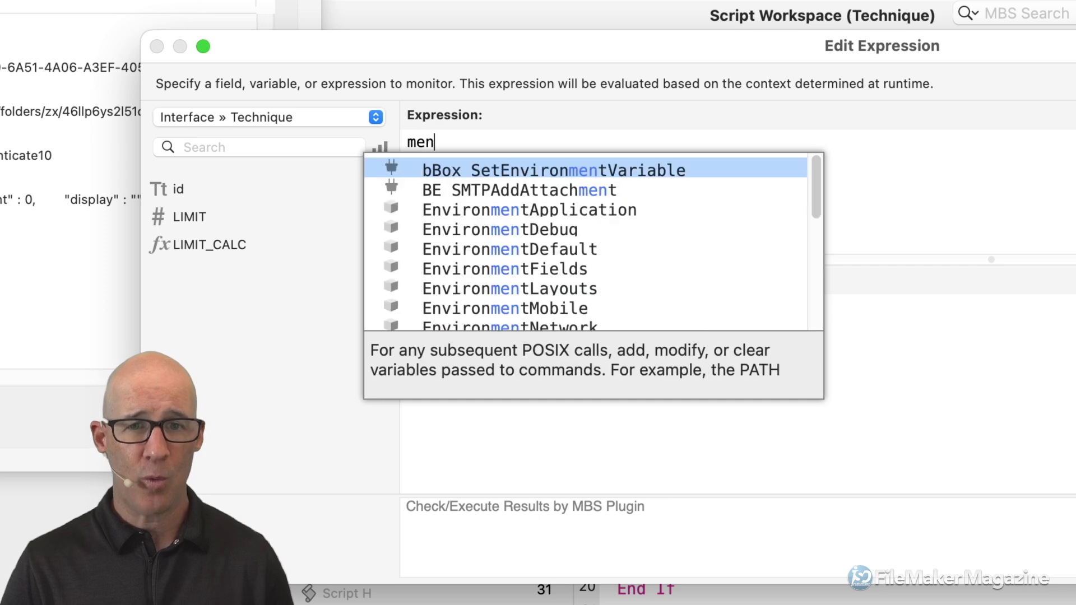
key(Escape)
key(super+a)
text(jsonfor)
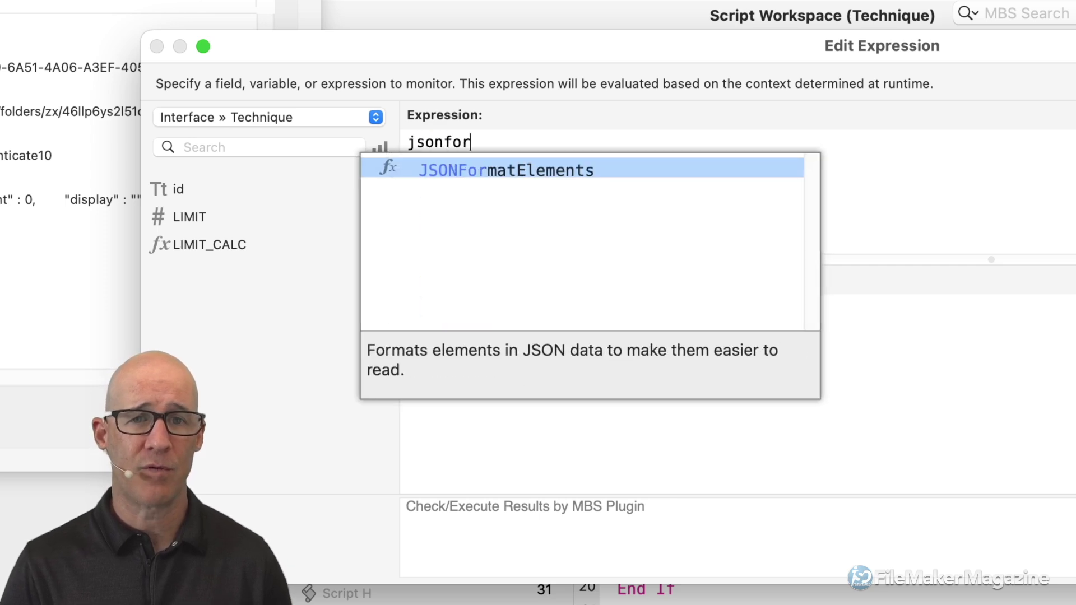
key(Return)
text(menu)
key(Return)
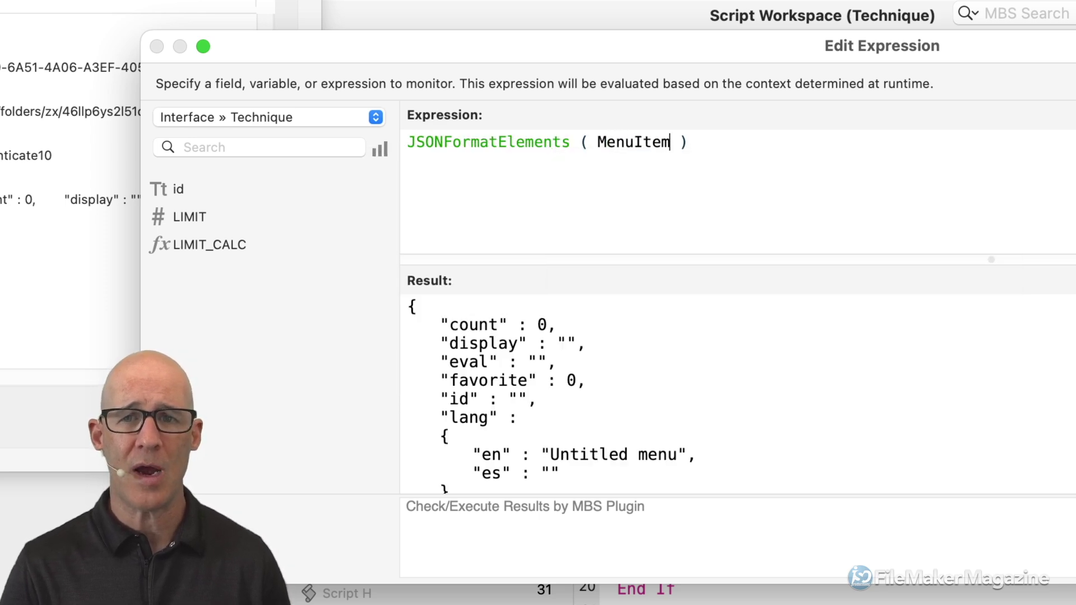
Step: Highlight the eval key and its value in the expression's result, and add the expression to the monitored list
double_click(469, 363)
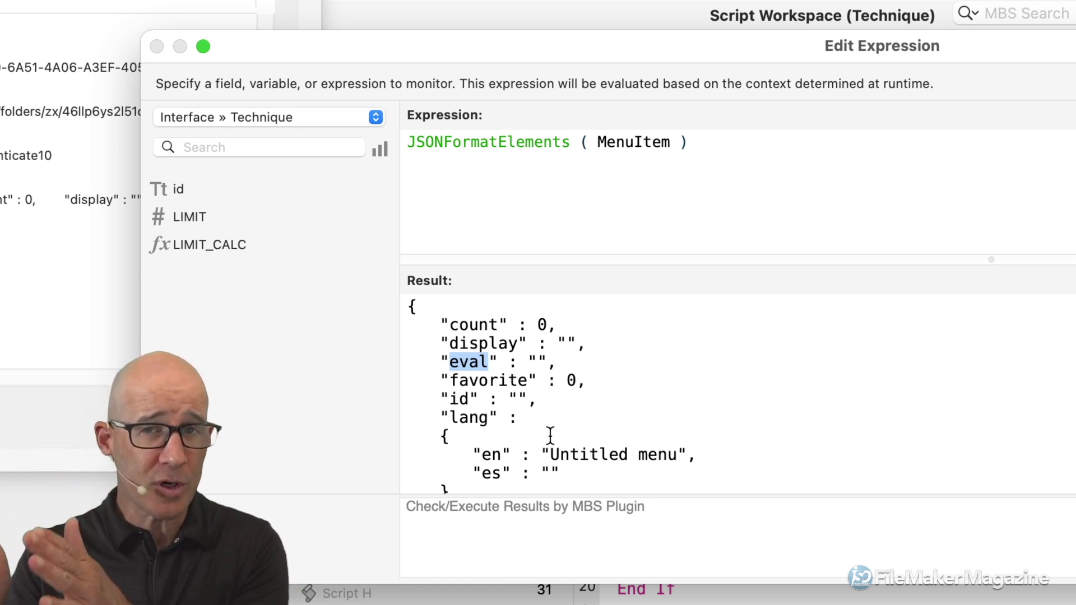
click(538, 361)
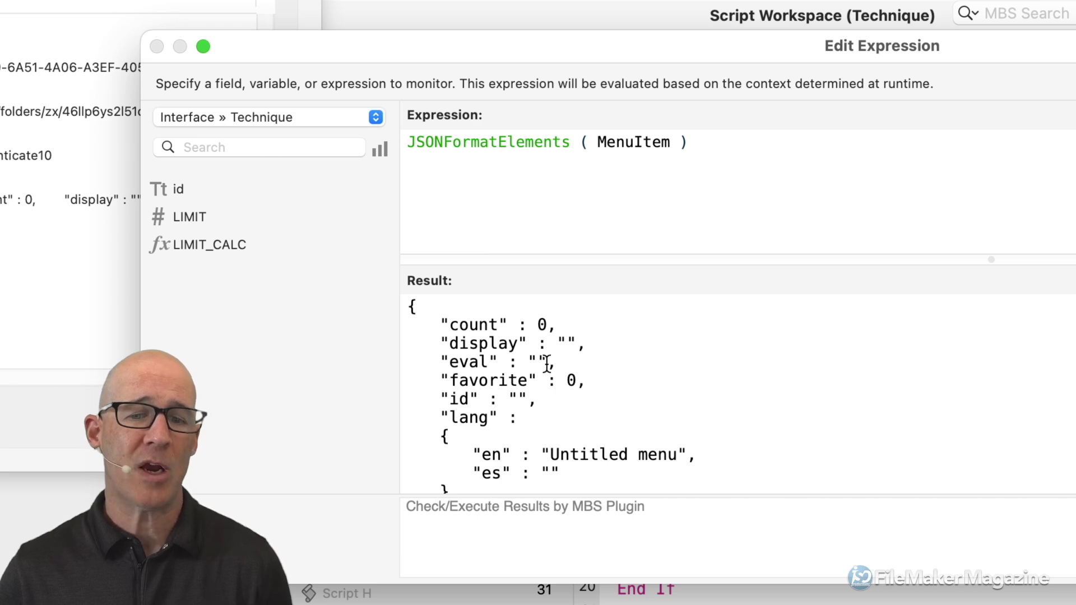
drag(548, 362, 528, 362)
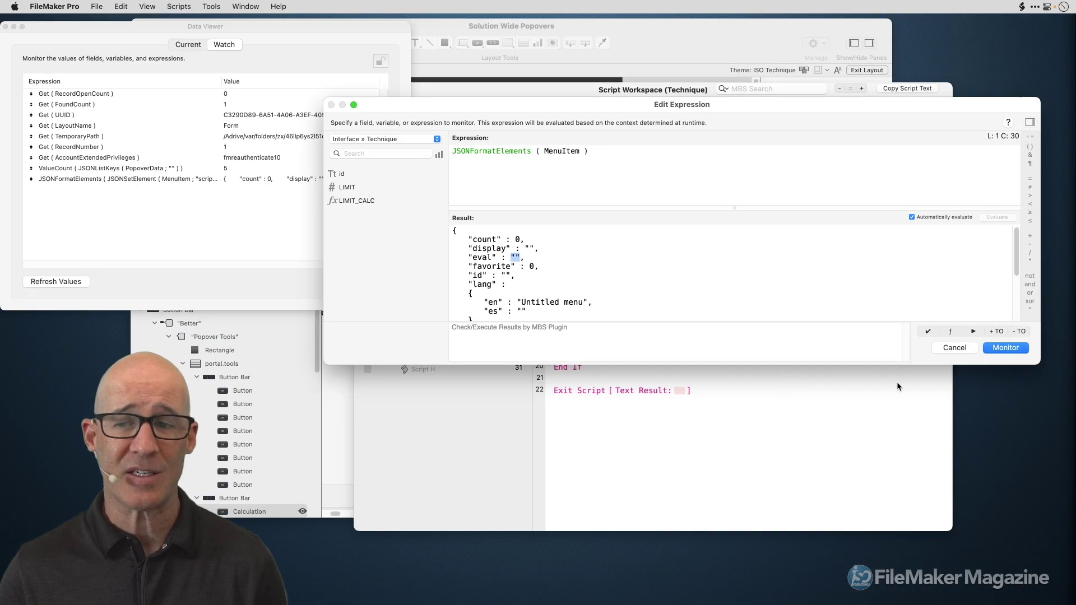
click(998, 348)
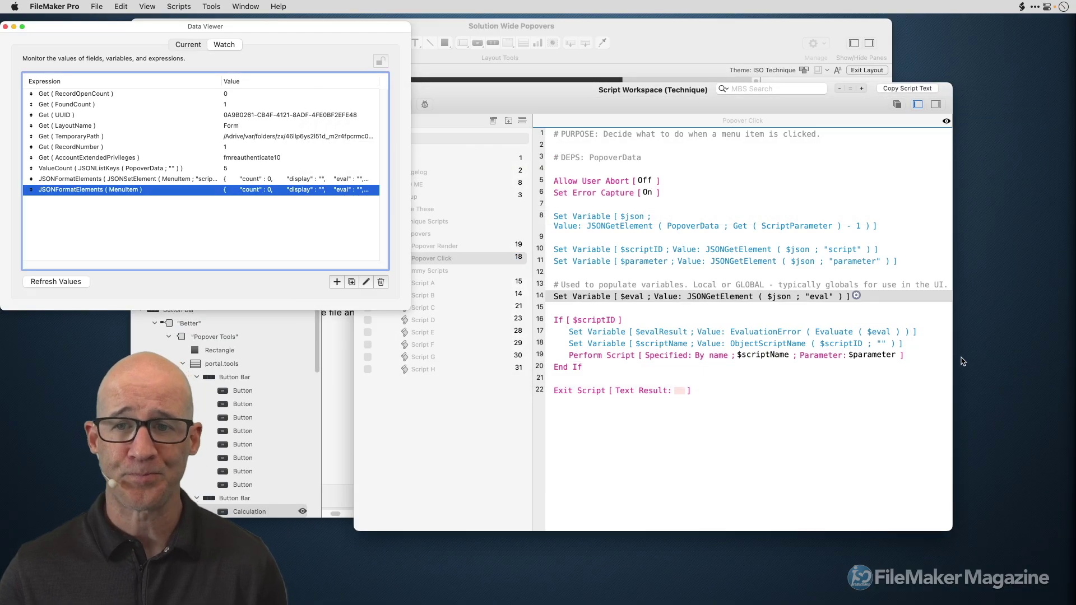
Step: Check the Better popover on the layout, and review the Popover Click script from the $json line to Perform Script
drag(682, 93, 778, 137)
click(731, 46)
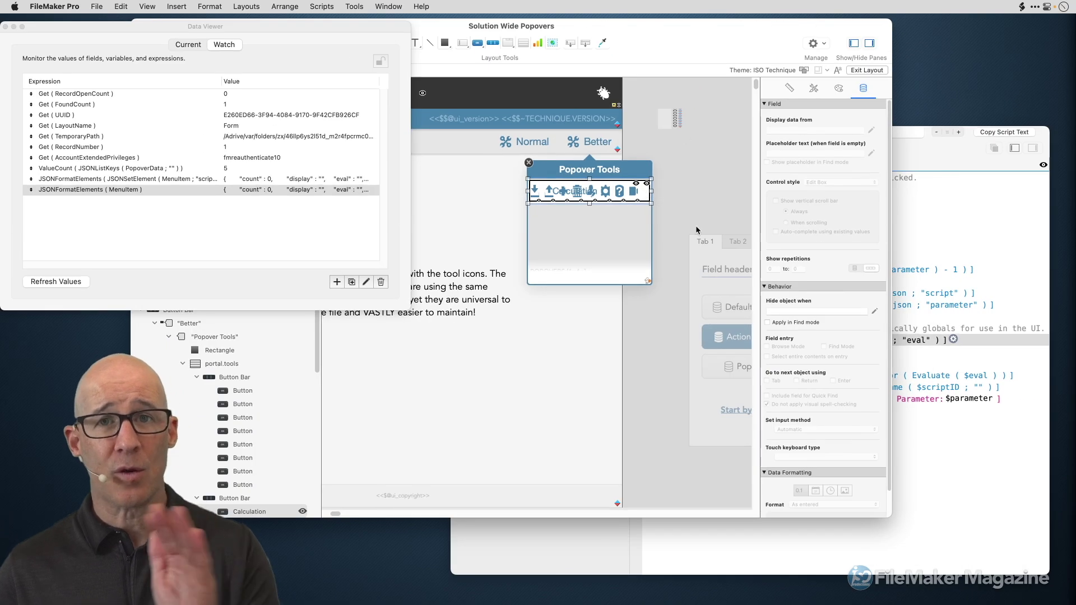
click(932, 167)
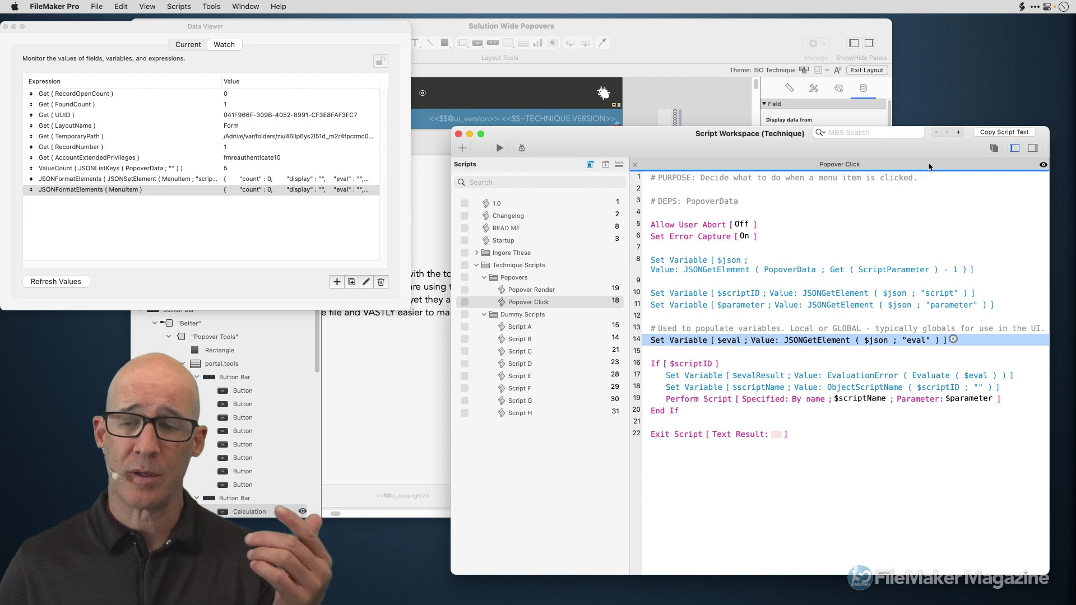
click(839, 279)
click(838, 271)
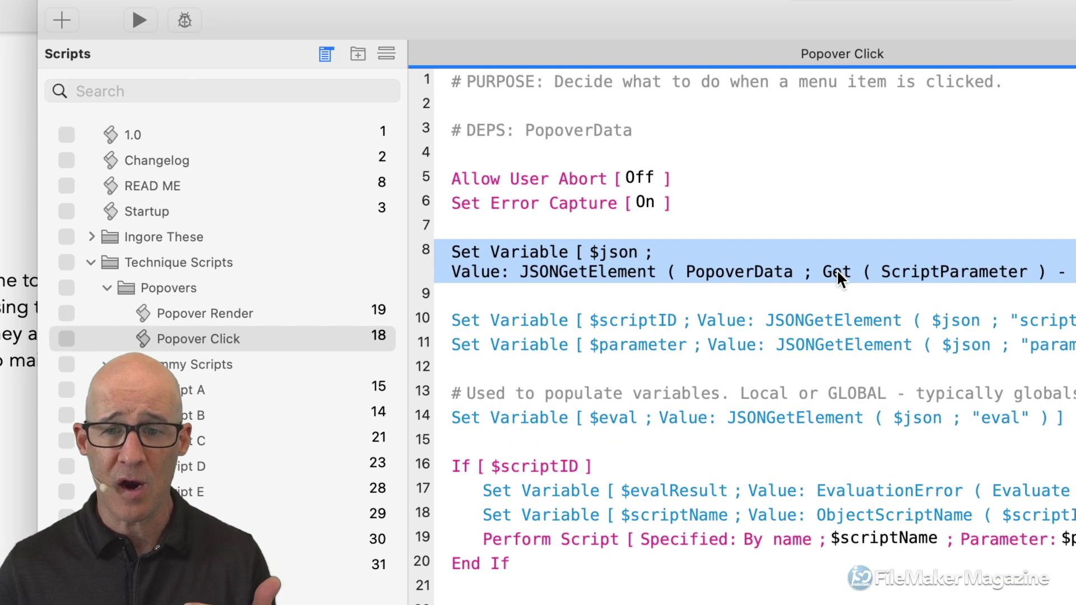
click(831, 319)
click(834, 342)
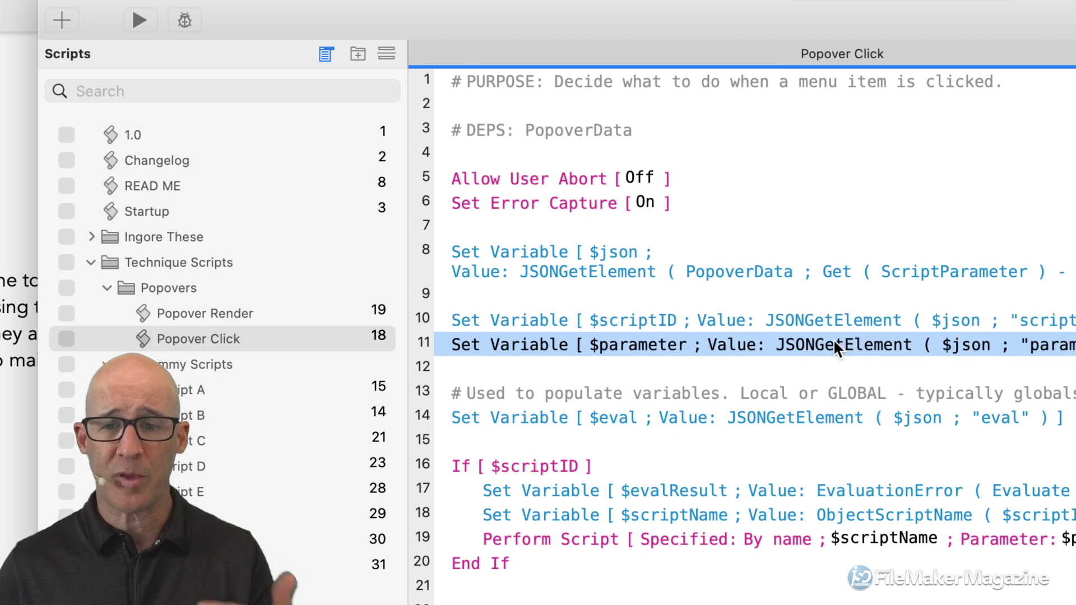
click(823, 419)
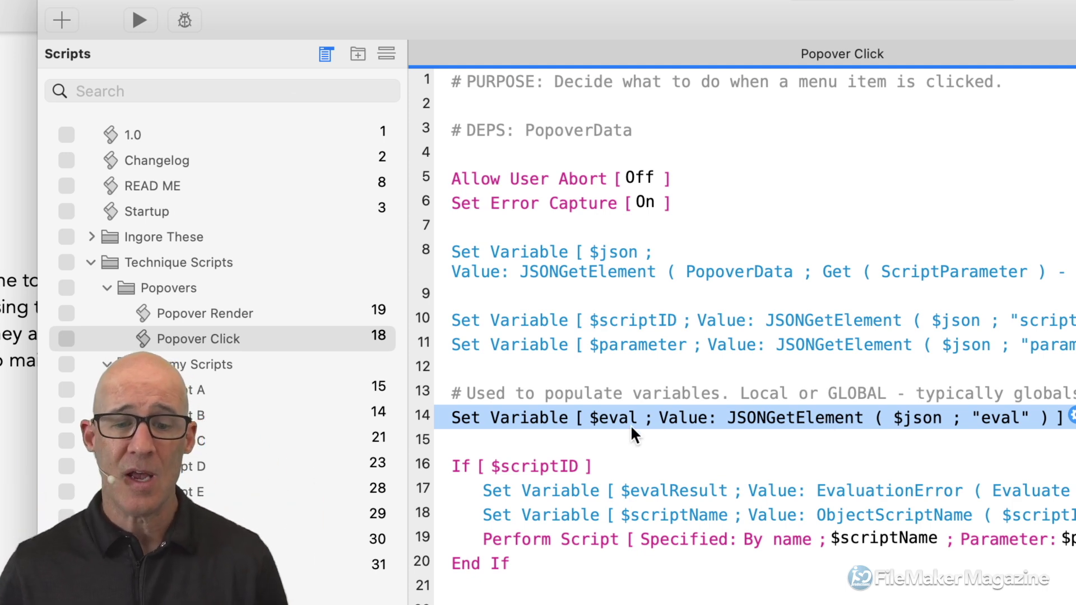
click(620, 466)
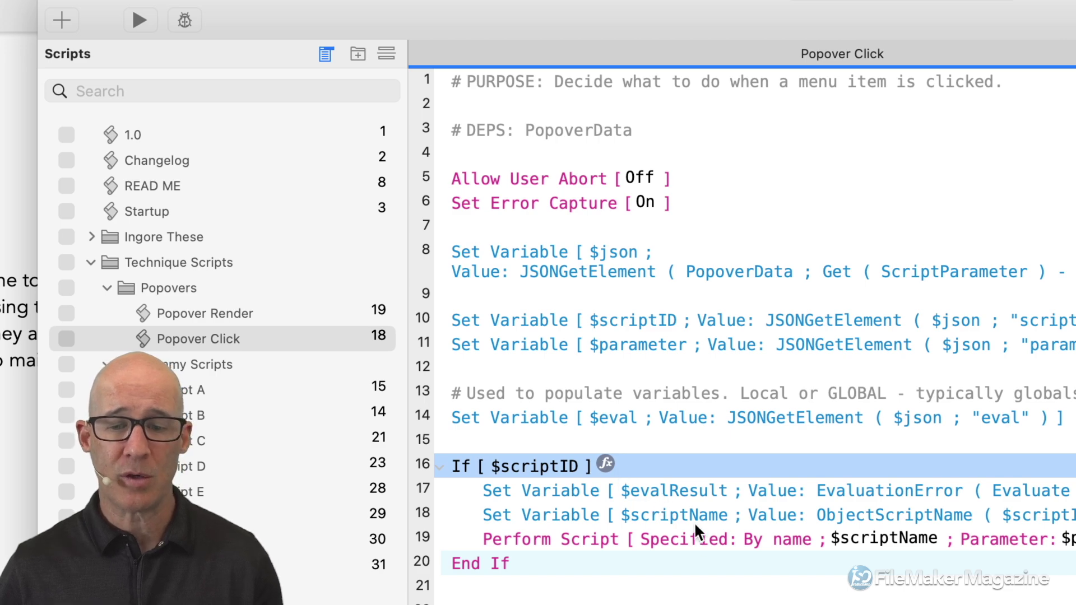
click(712, 540)
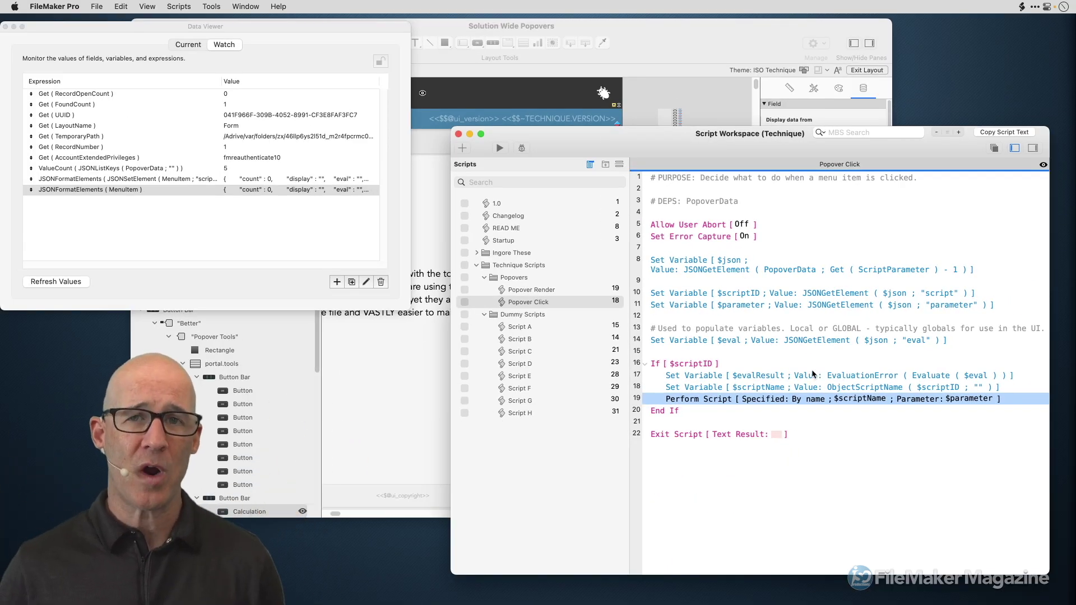
Step: Close the Script Workspace and set the width of the icon button bar in the Better popover to 44 pt
click(459, 134)
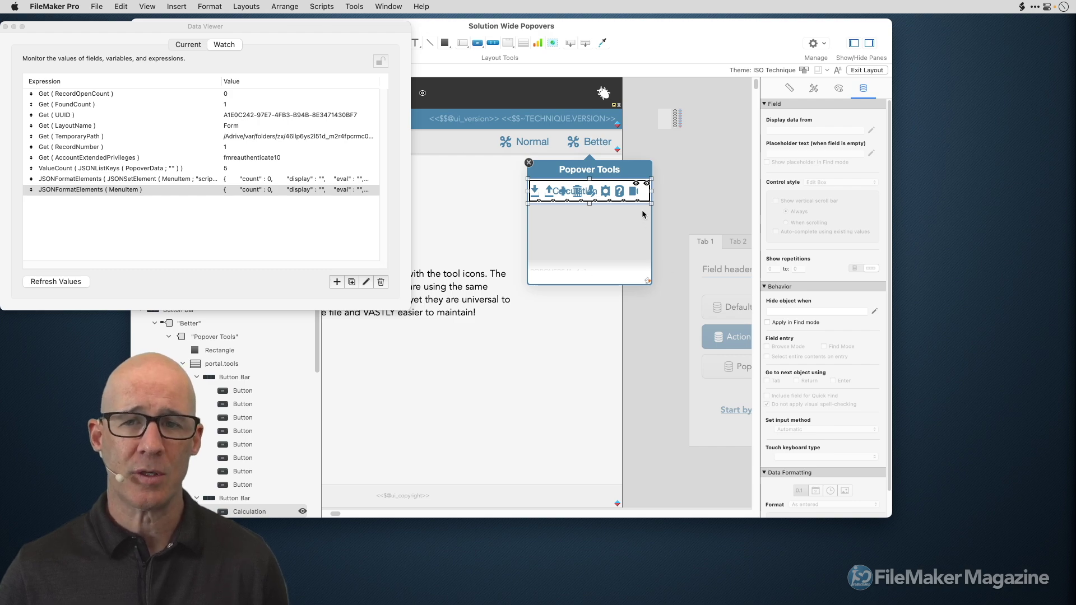
click(587, 197)
click(587, 198)
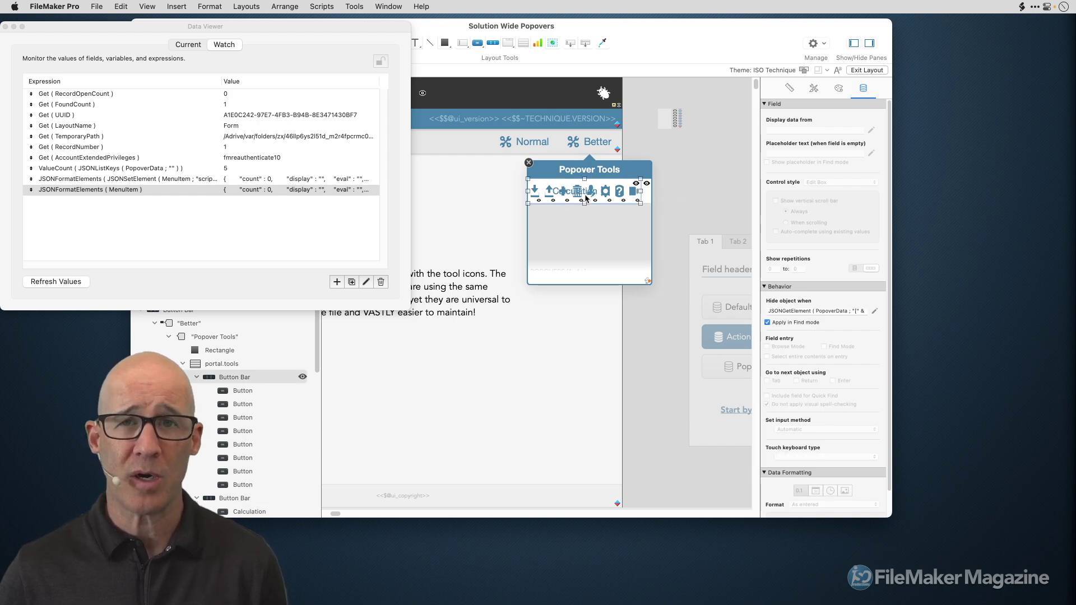
click(790, 89)
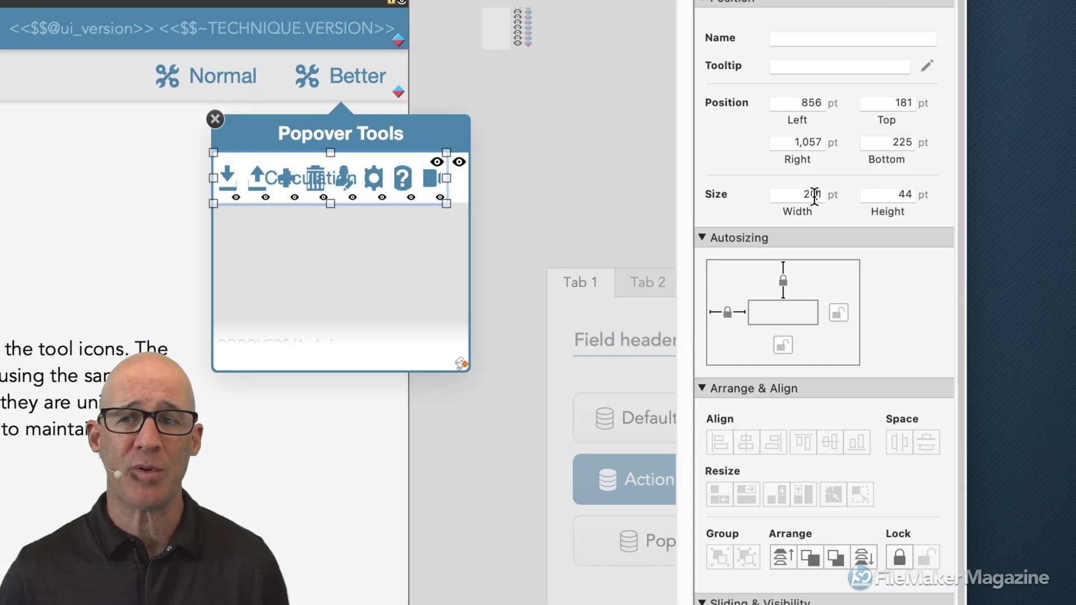
click(819, 202)
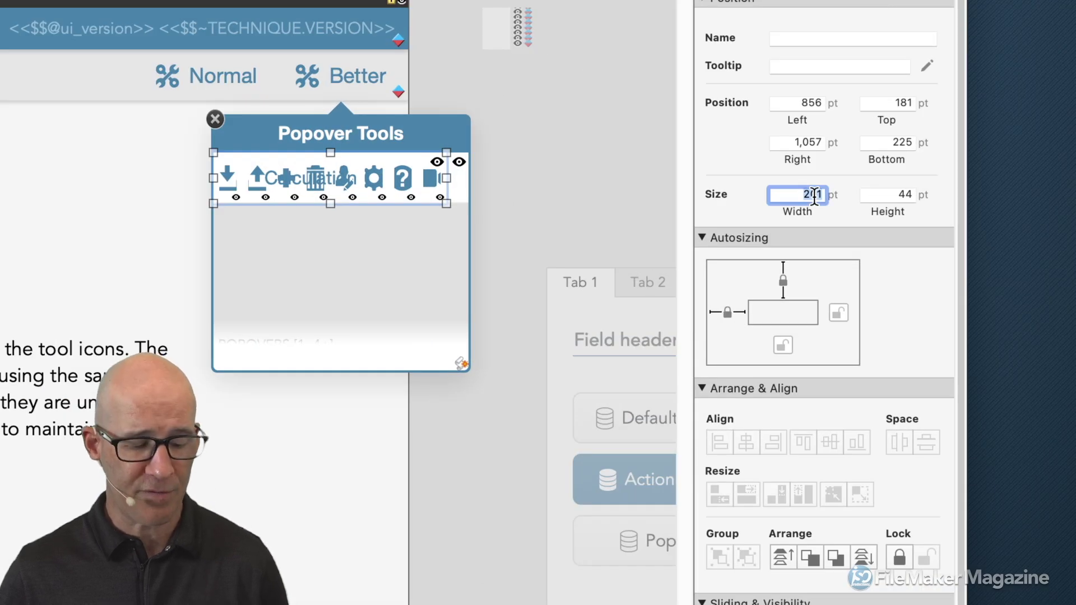
text(44)
key(Tab)
click(583, 187)
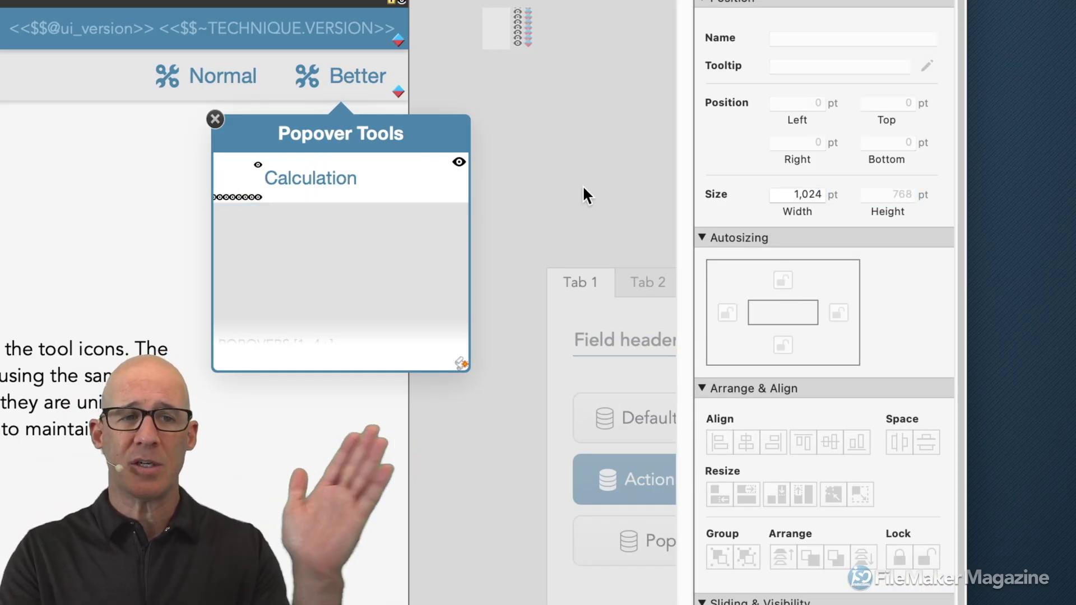
click(248, 181)
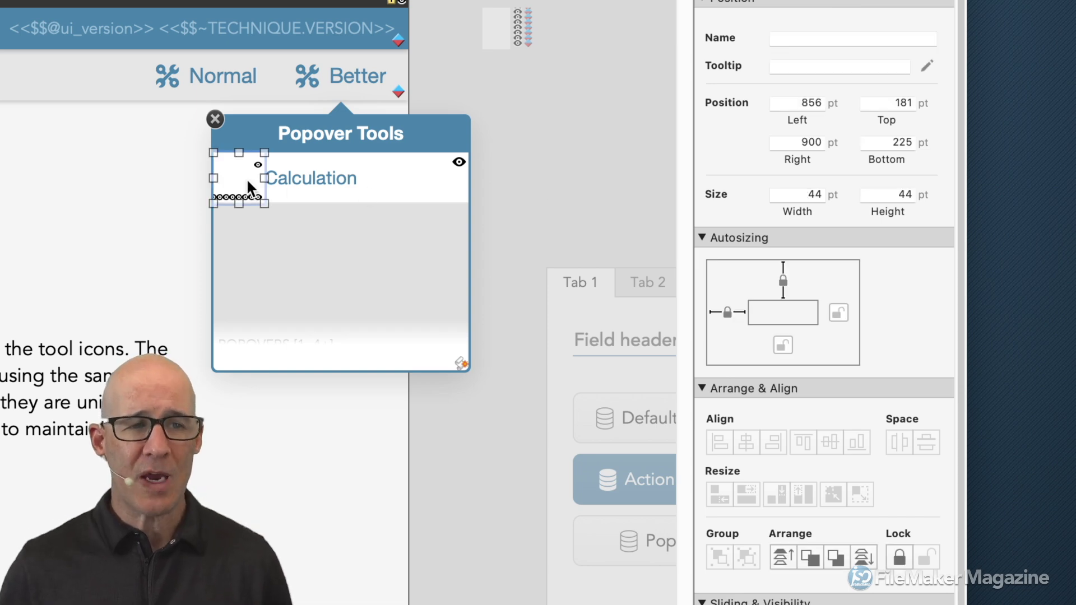
Step: In Browse mode, compare the Normal popover in Form and List views, check the Better popover in List view, and return to Form view
click(348, 80)
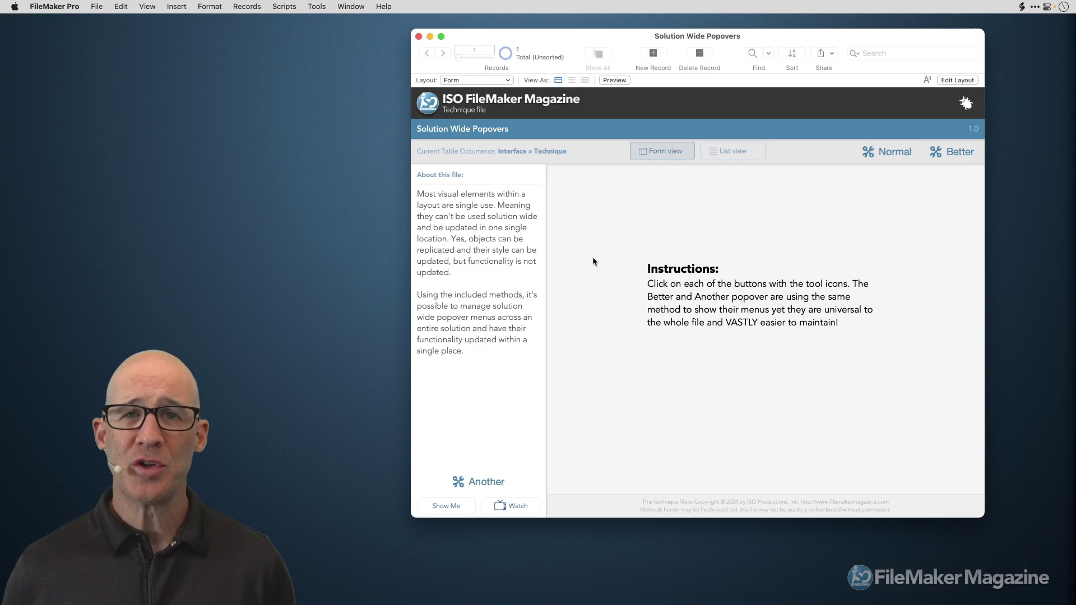
click(892, 151)
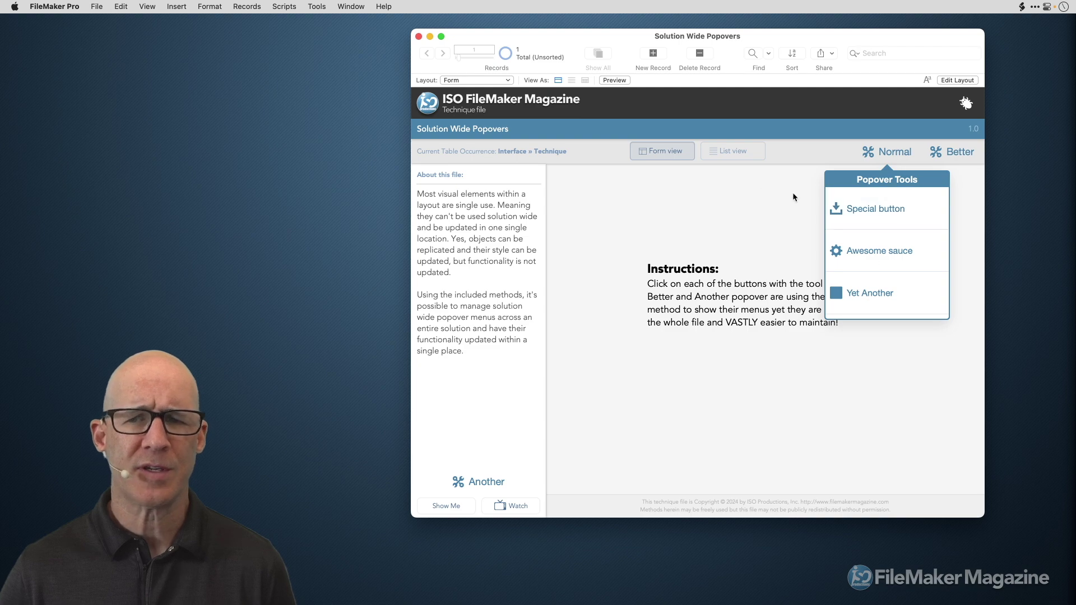
click(733, 150)
click(881, 155)
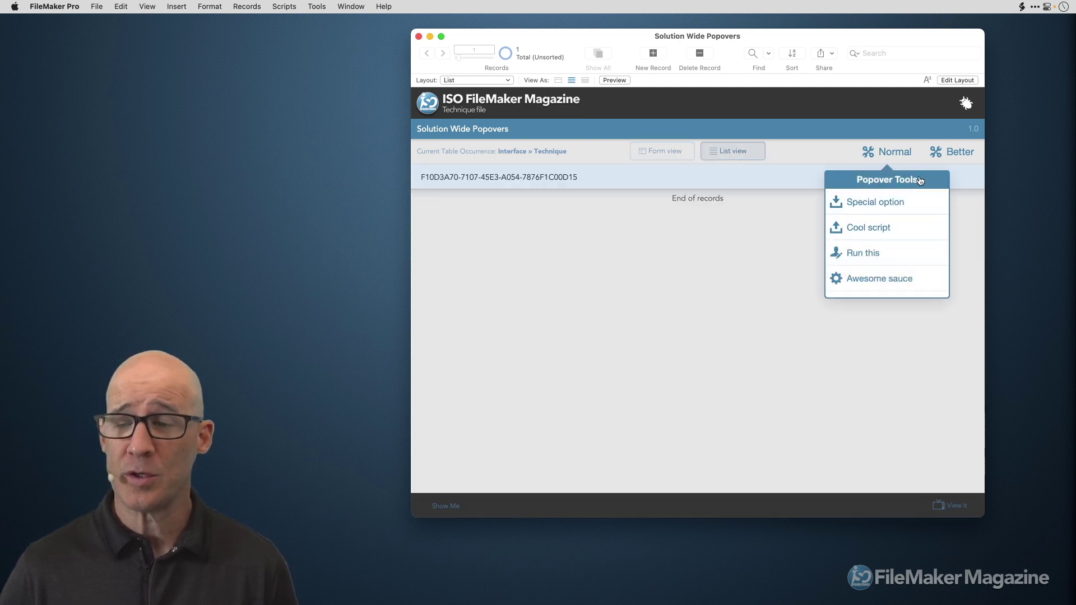
click(960, 153)
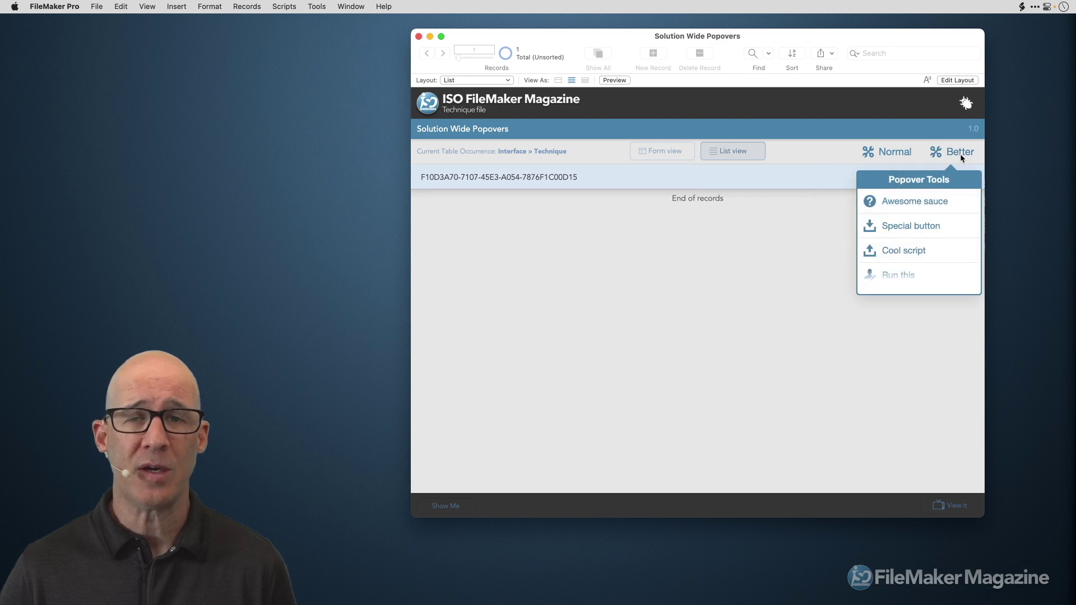
click(668, 155)
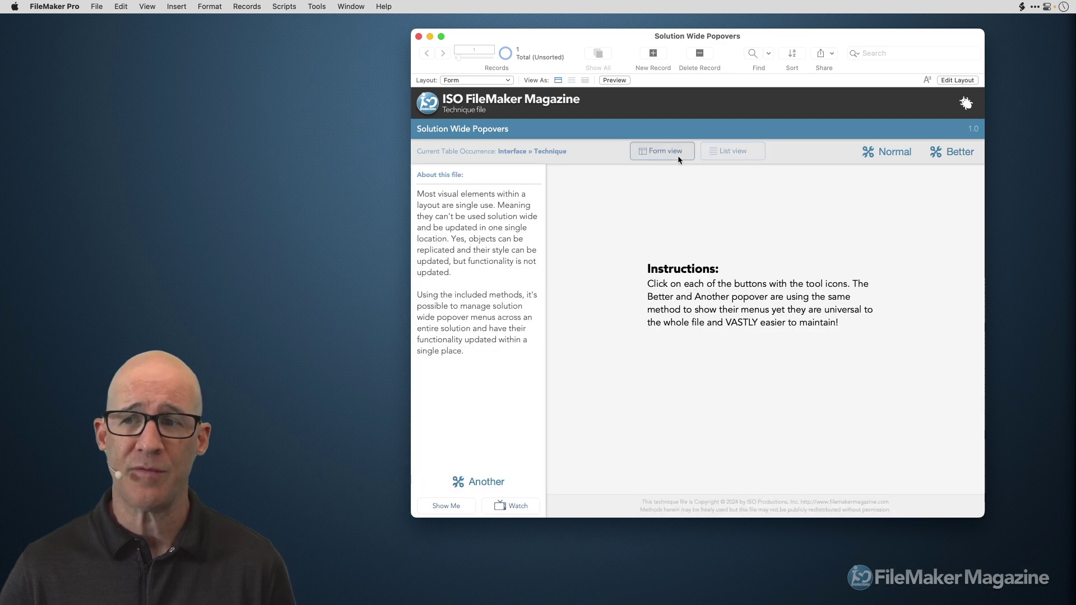
Step: Check the Better popover in Form view, compare its position in List view, and return to Form view
click(960, 152)
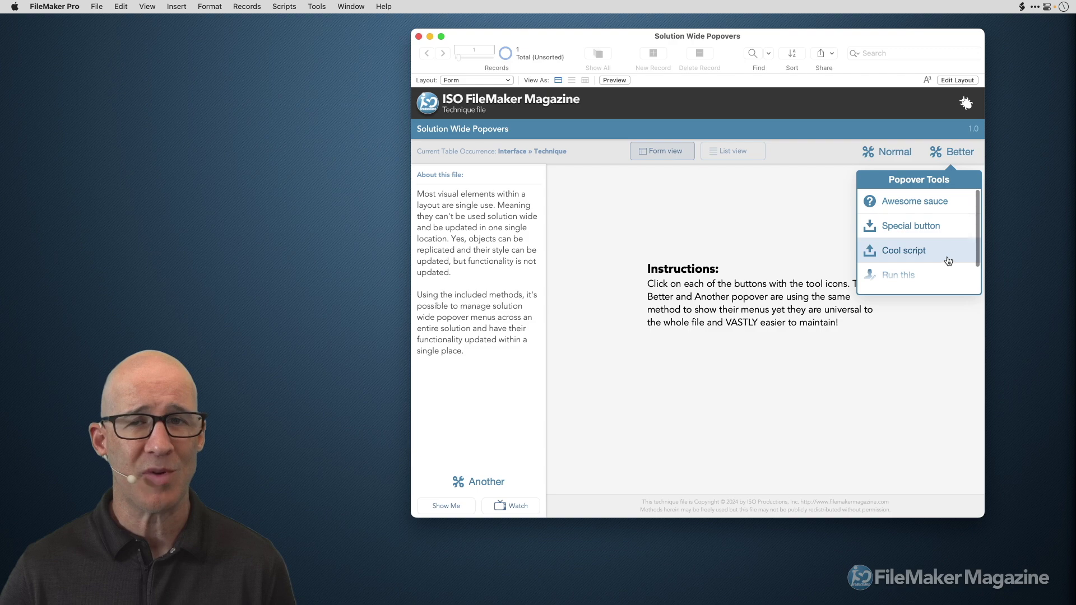
click(733, 151)
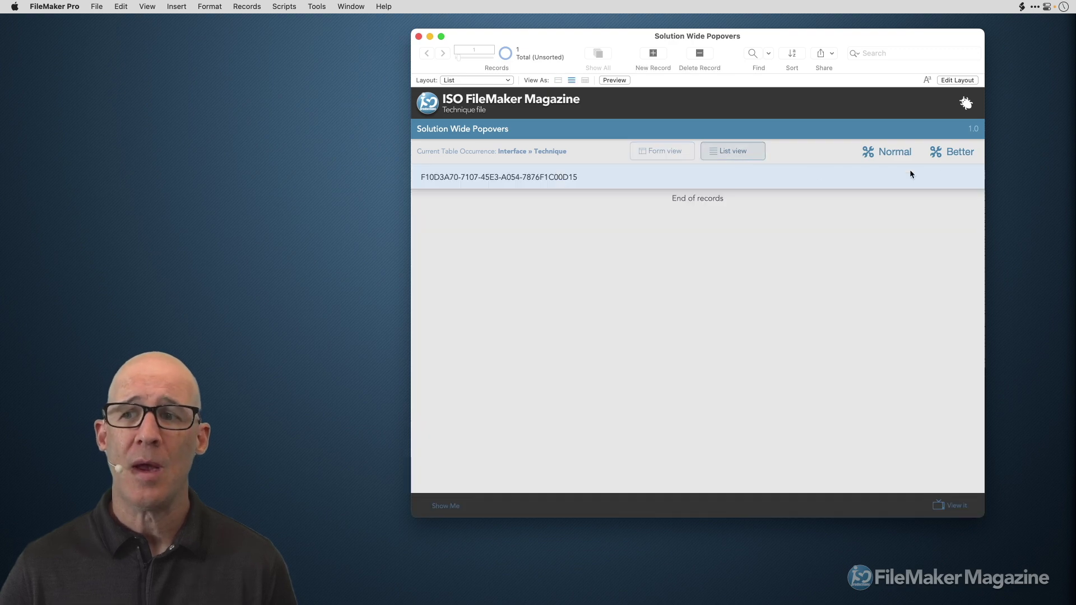
click(947, 158)
click(656, 154)
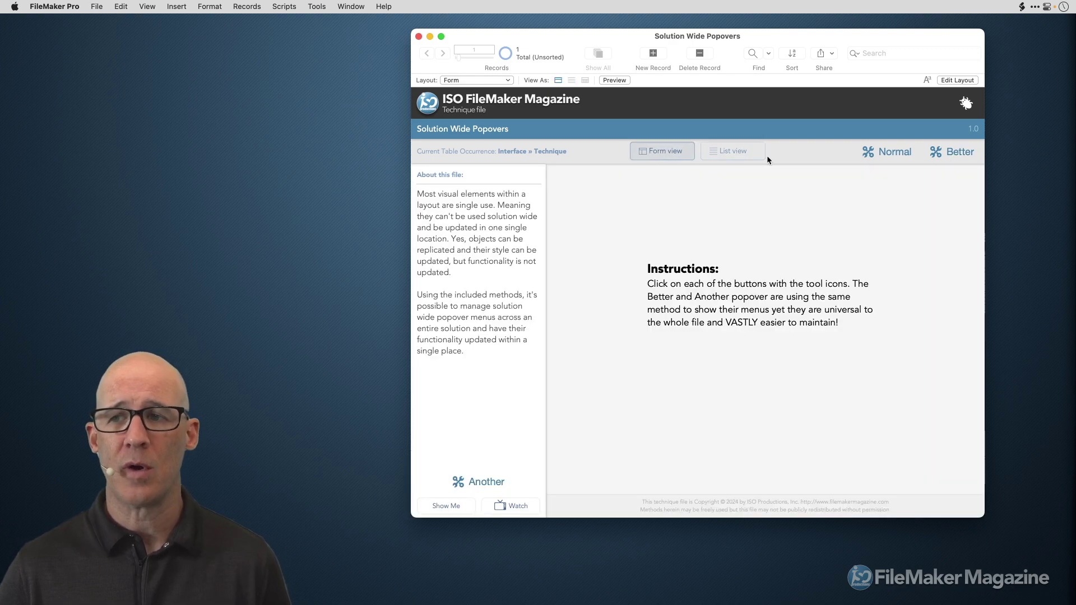
click(733, 151)
click(684, 157)
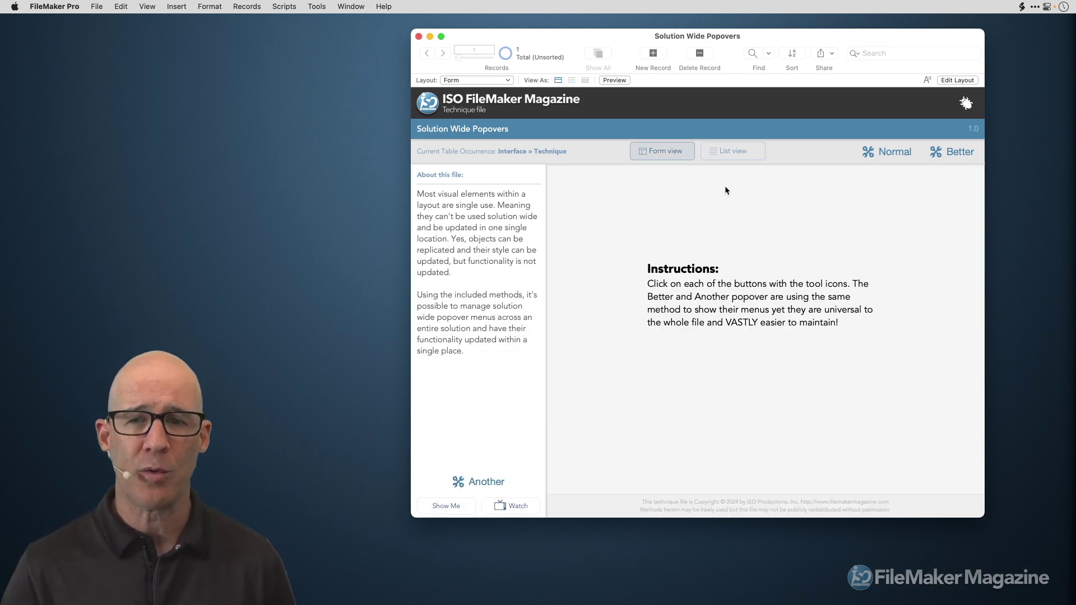
Step: Enter Layout mode and copy the Better button bar from the Form layout
key(super+l)
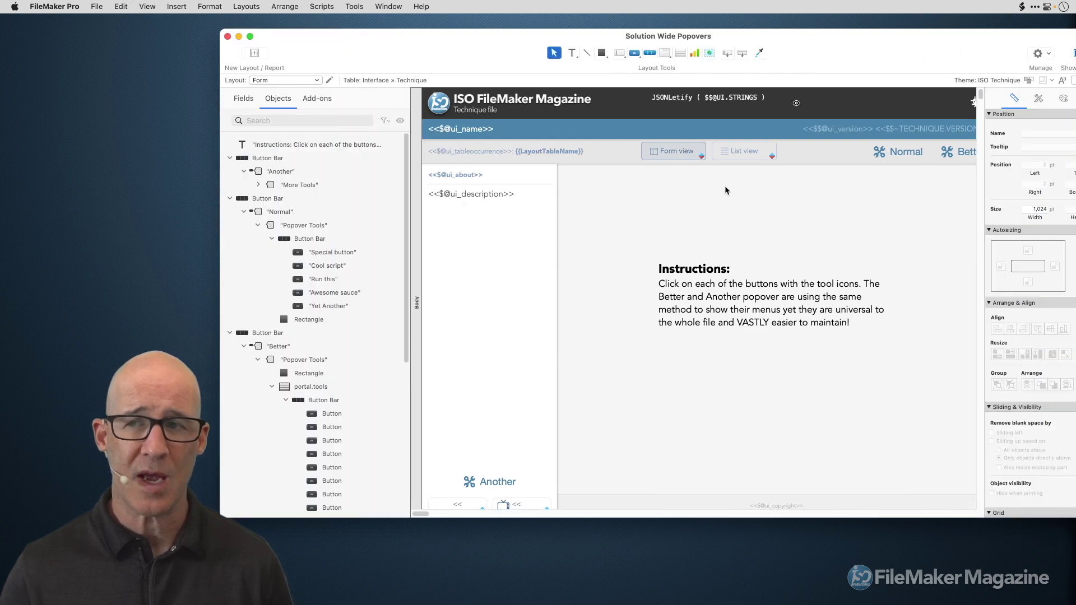
scroll(769, 210, right, 5)
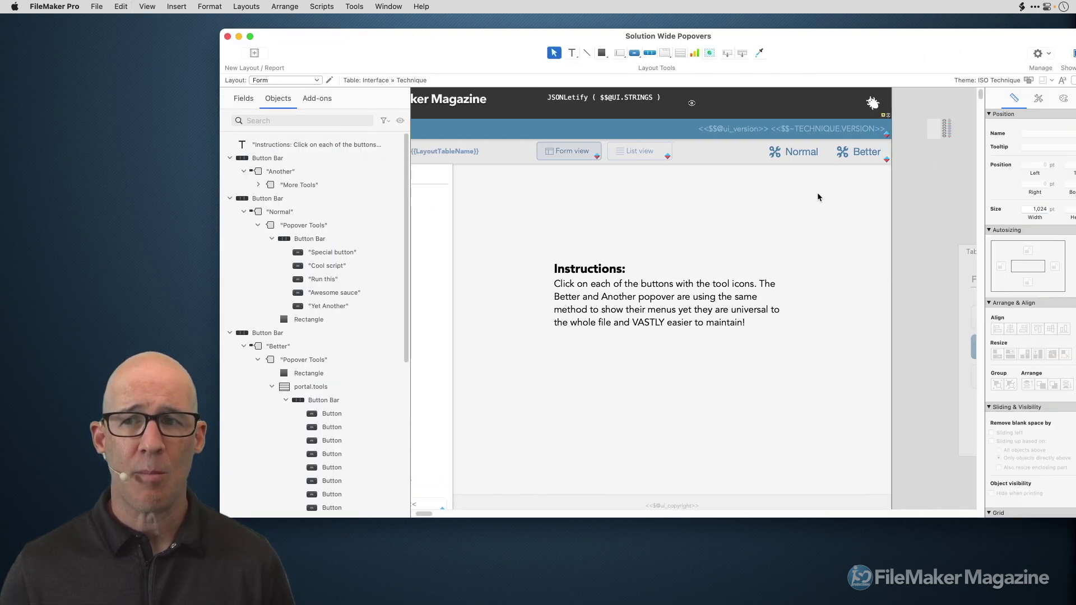
click(866, 155)
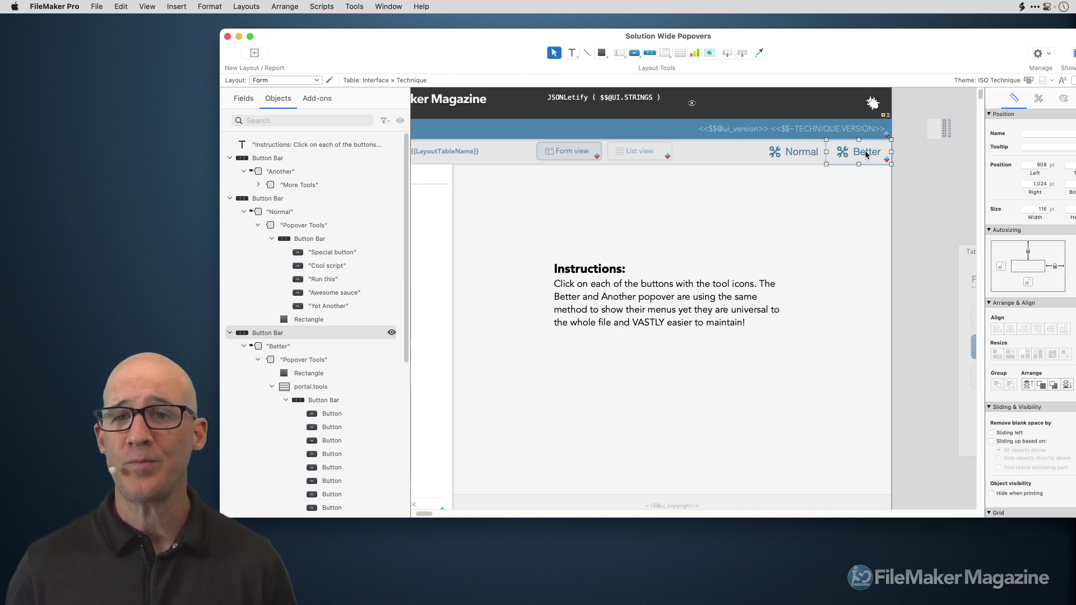
Step: On the List layout, replace the Better button bar with the copy from the Form layout
key(ctrl+Down)
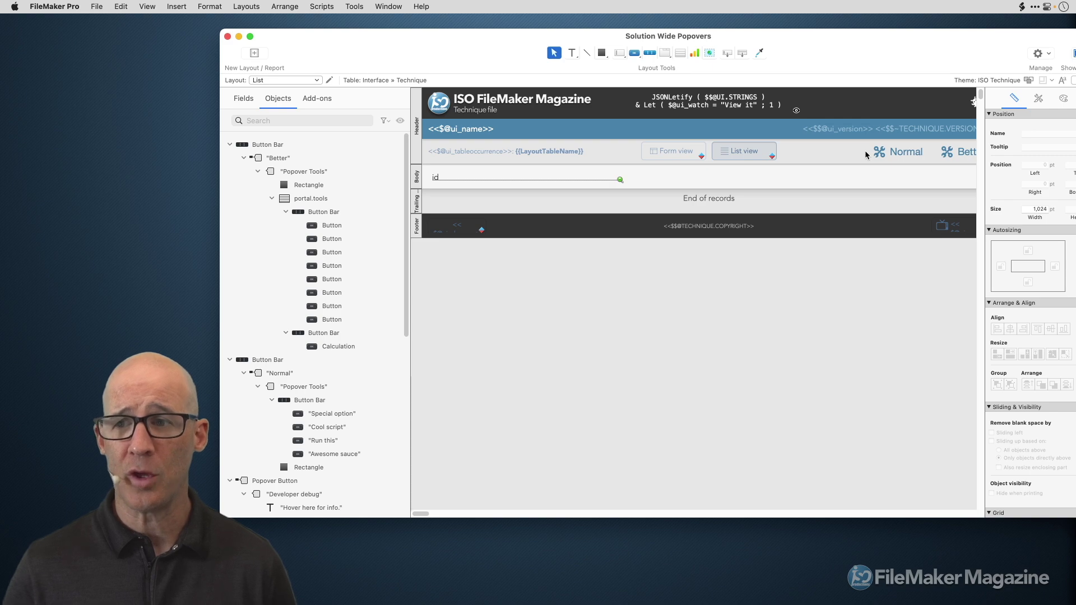
click(958, 153)
key(Delete)
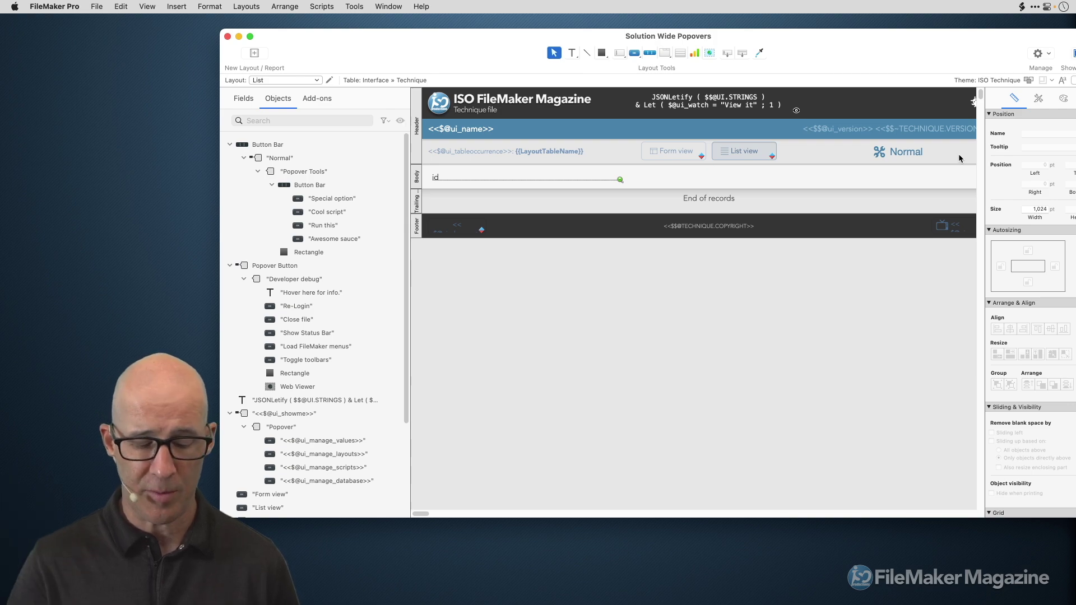
key(super+b)
key(super+l)
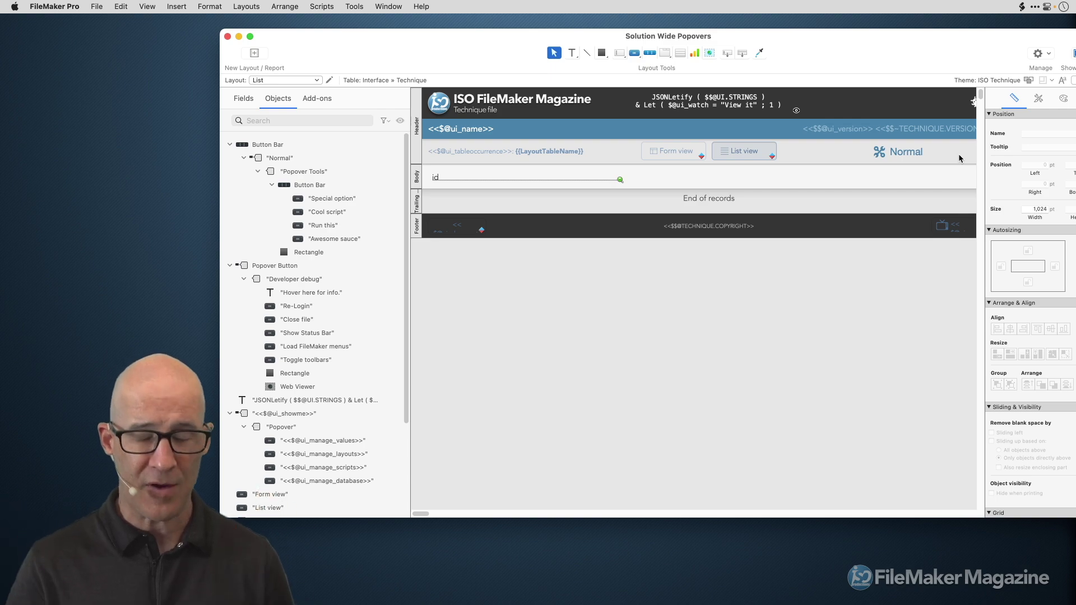
key(super+v)
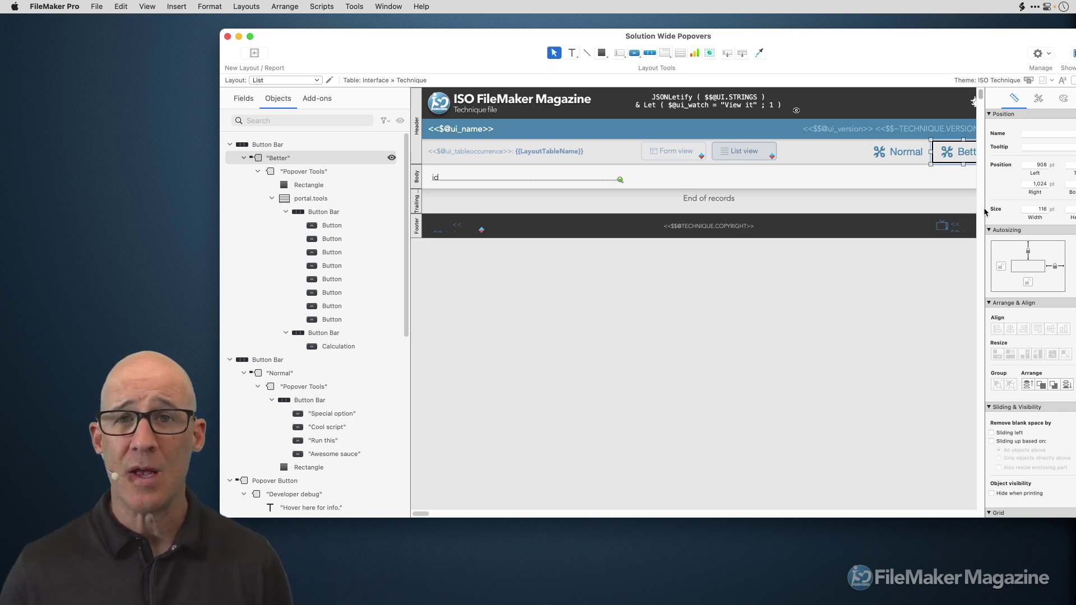
Step: Paste a second Better button bar in the empty area beside the List layout, and delete that copy
scroll(869, 278, right, 3)
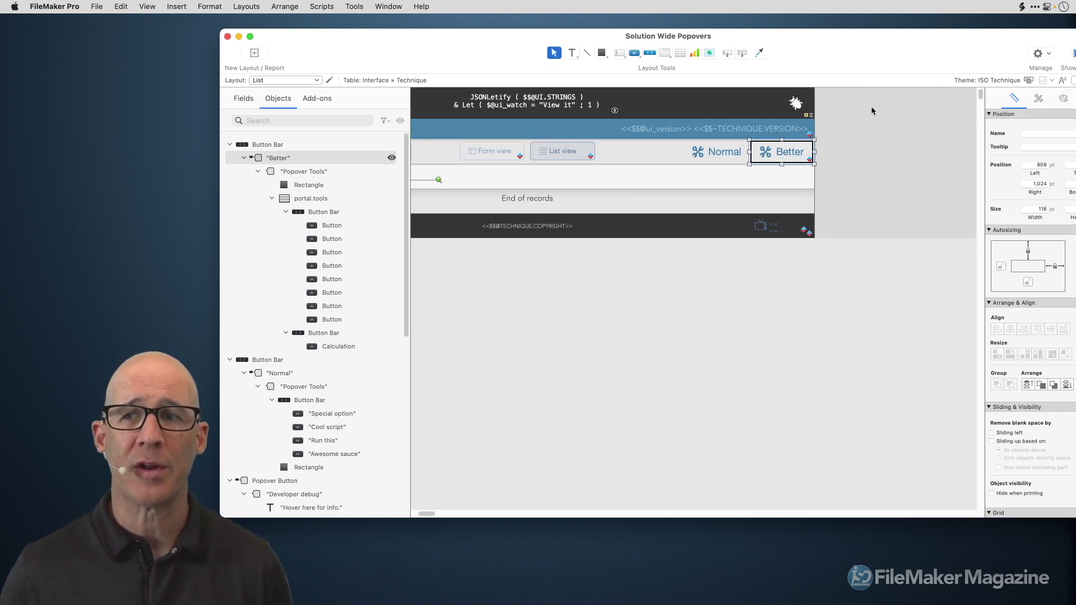
key(super+v)
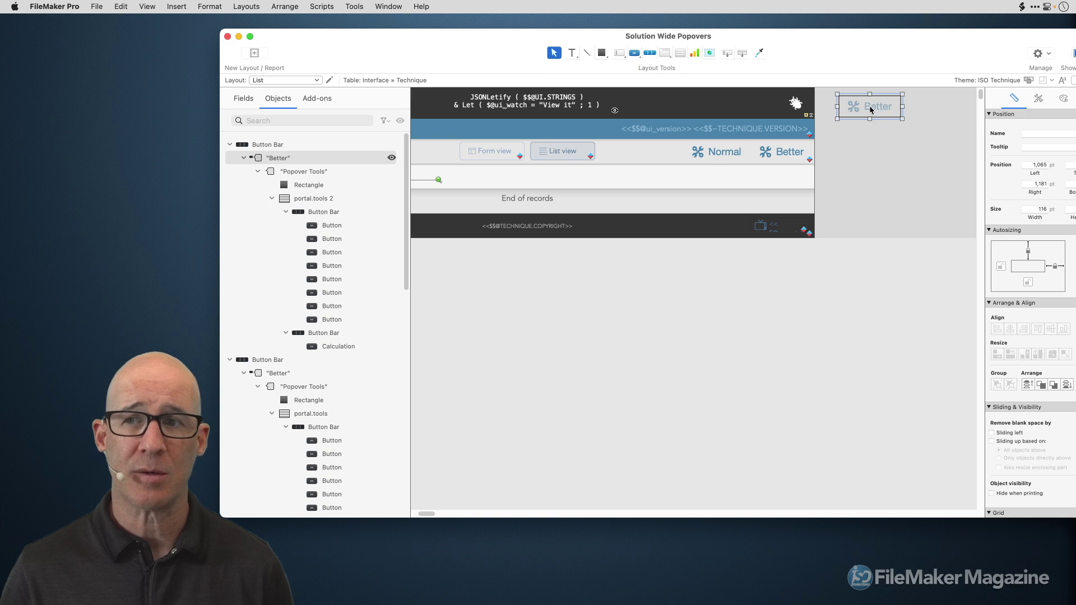
key(BackSpace)
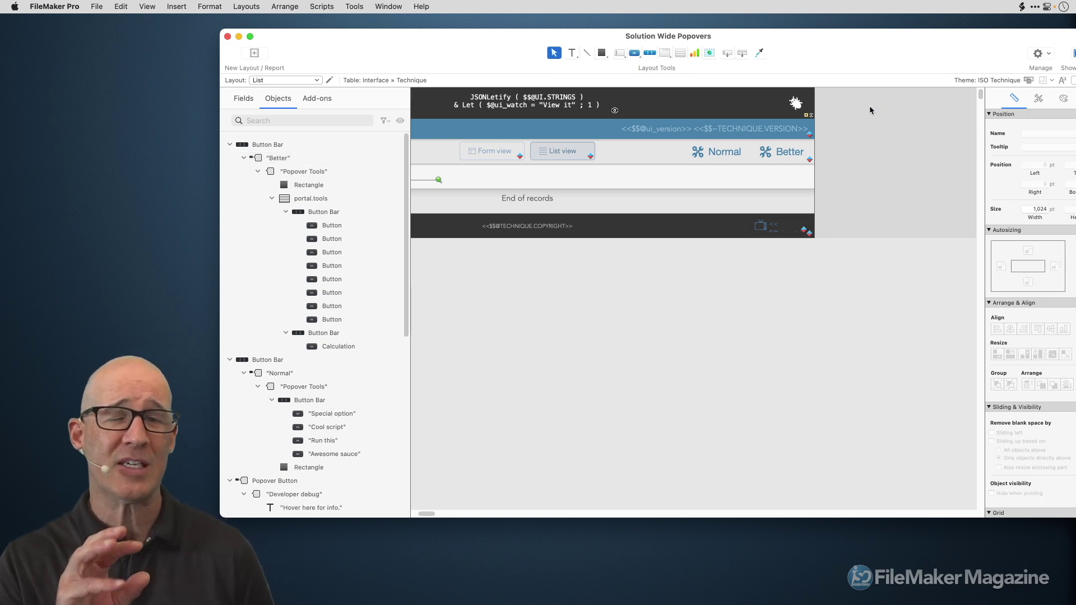